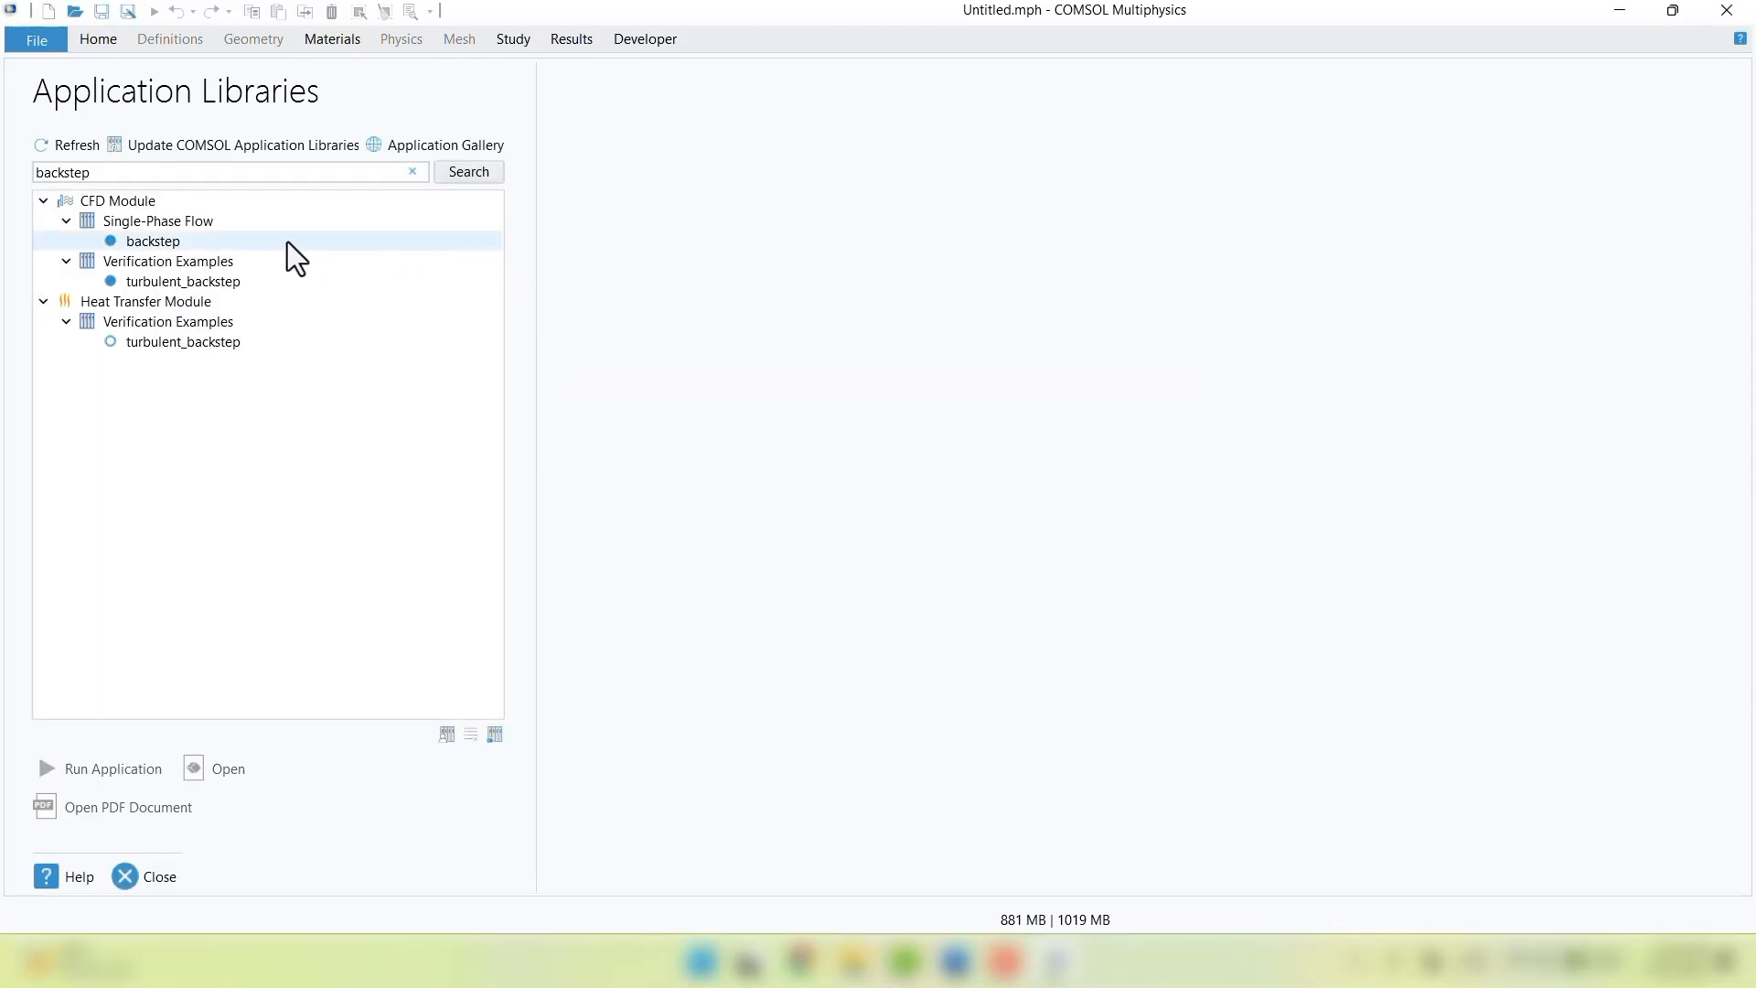
Open the backstep example from the CFD Module's Single-Phase Flow library
{"action": "left_click", "coordinate": [195, 243]}
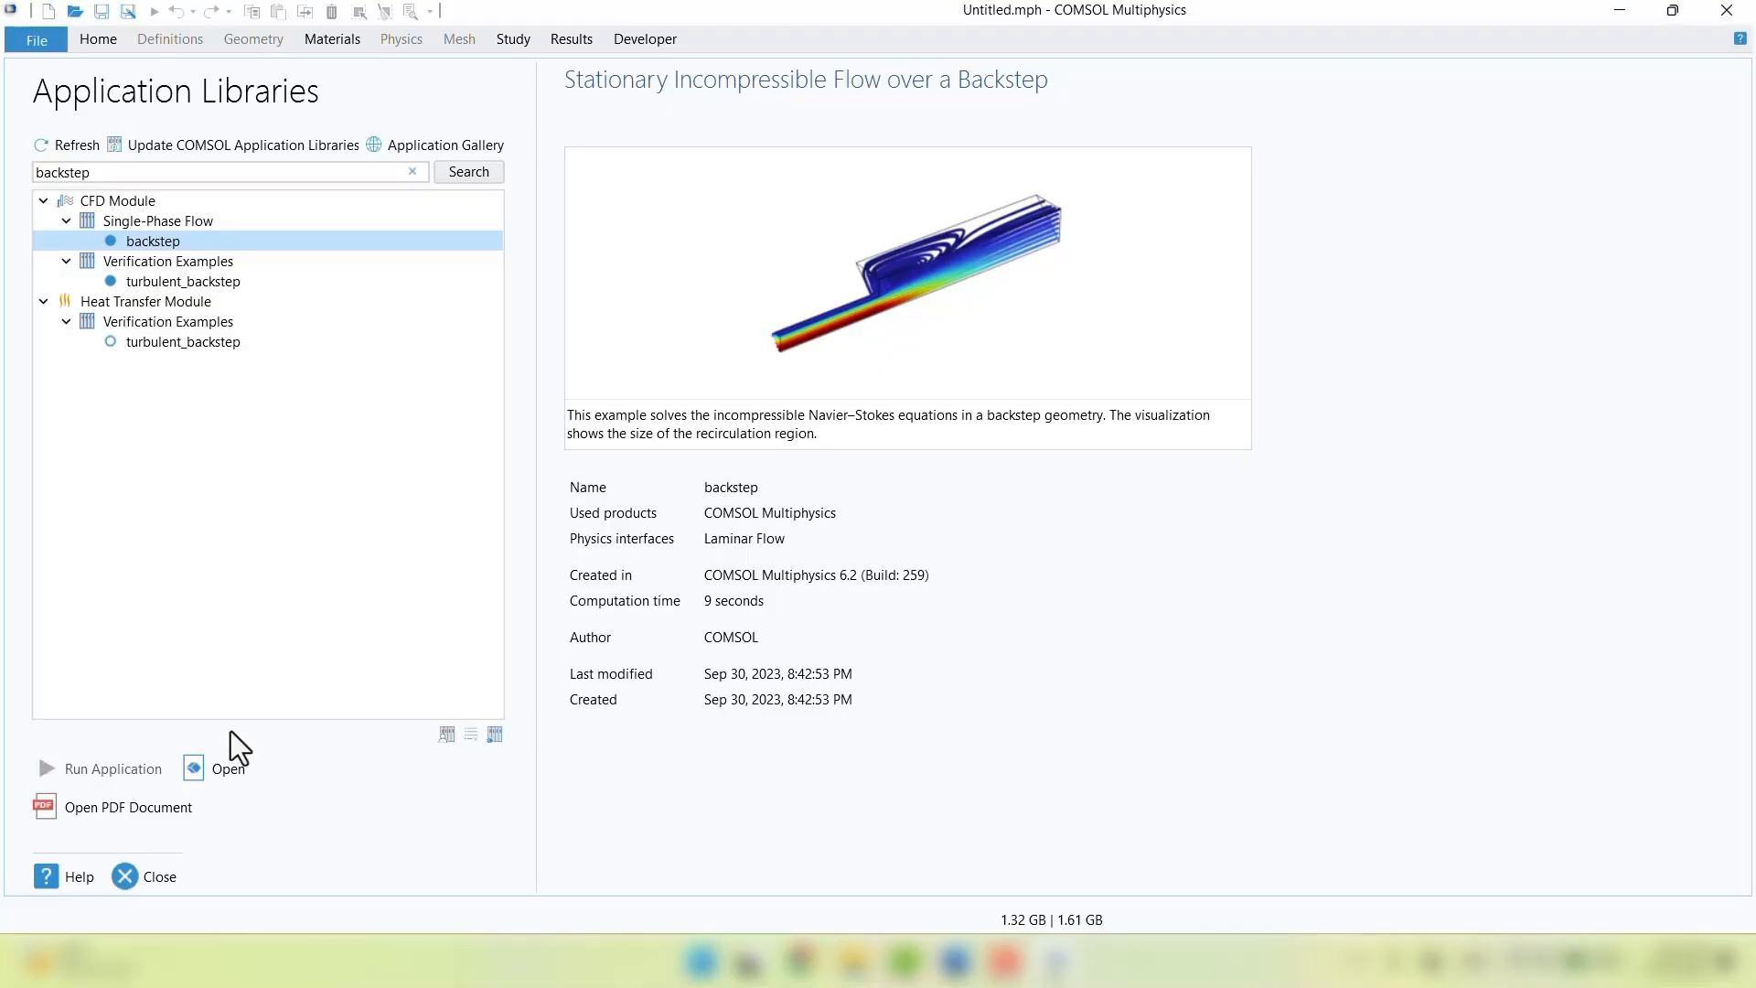
{"action": "left_click", "coordinate": [229, 769]}
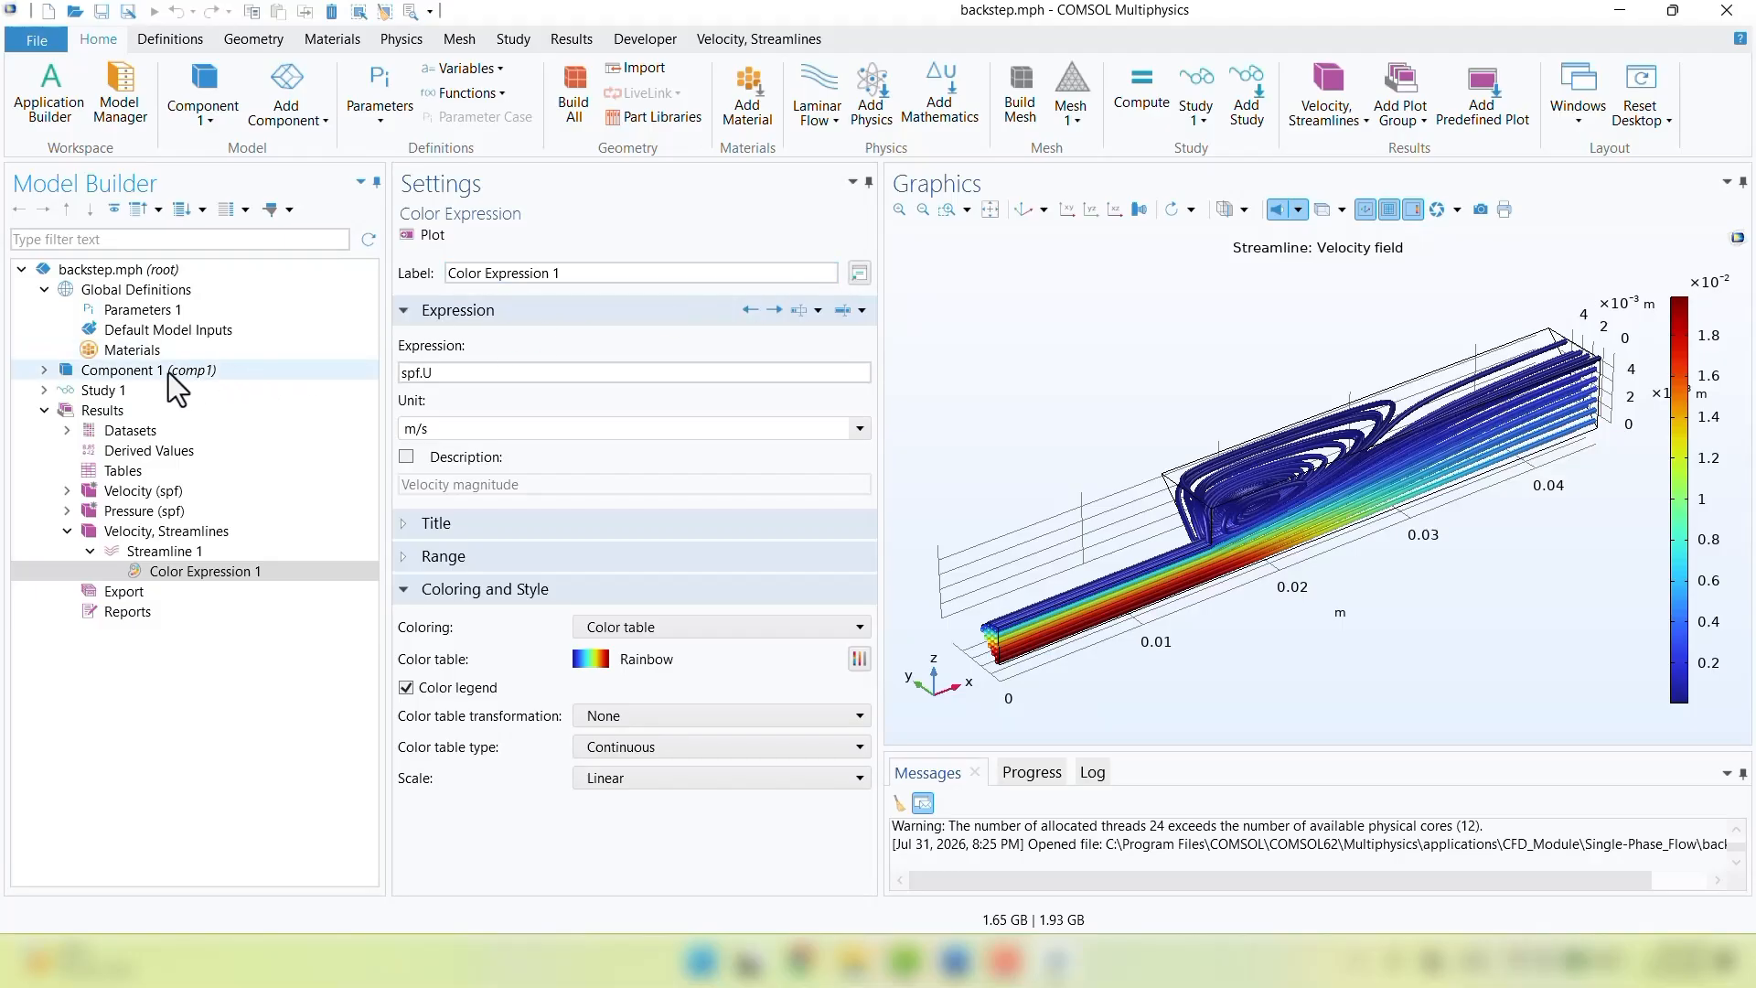
Change the Laminar Flow interface in Component 1 to a RANS turbulence model type with the k-ω turbulence model
{"action": "left_click", "coordinate": [44, 371]}
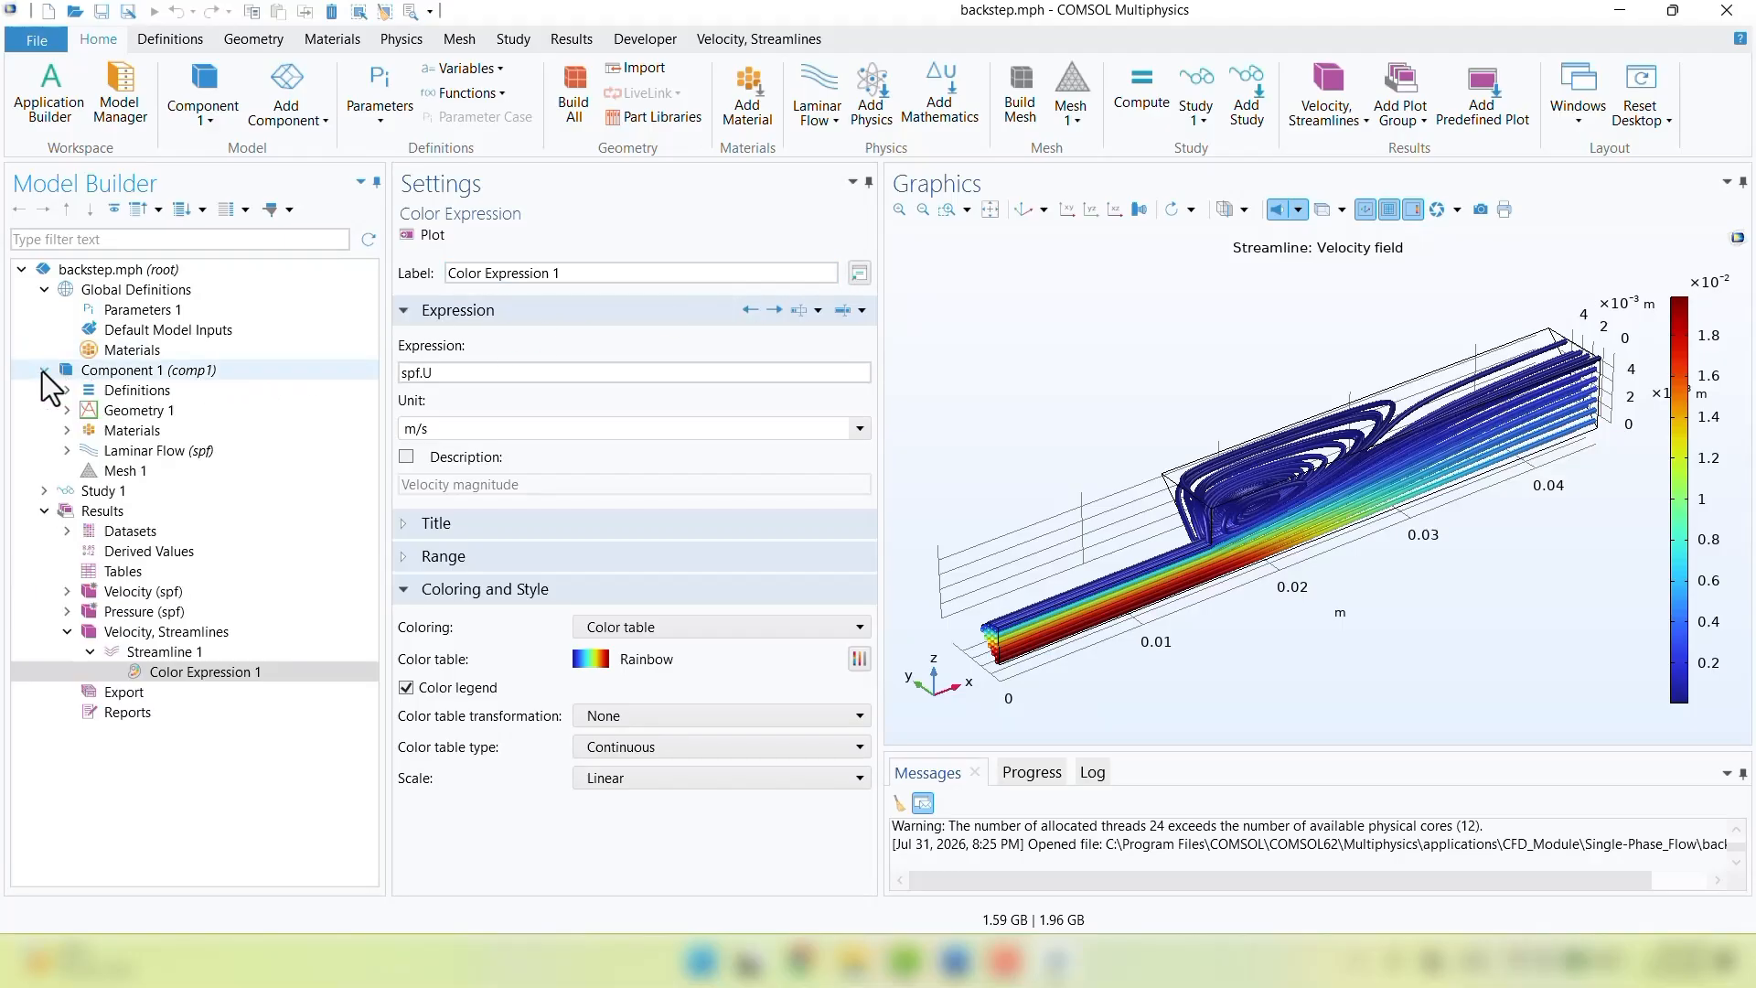
{"action": "left_click", "coordinate": [150, 452]}
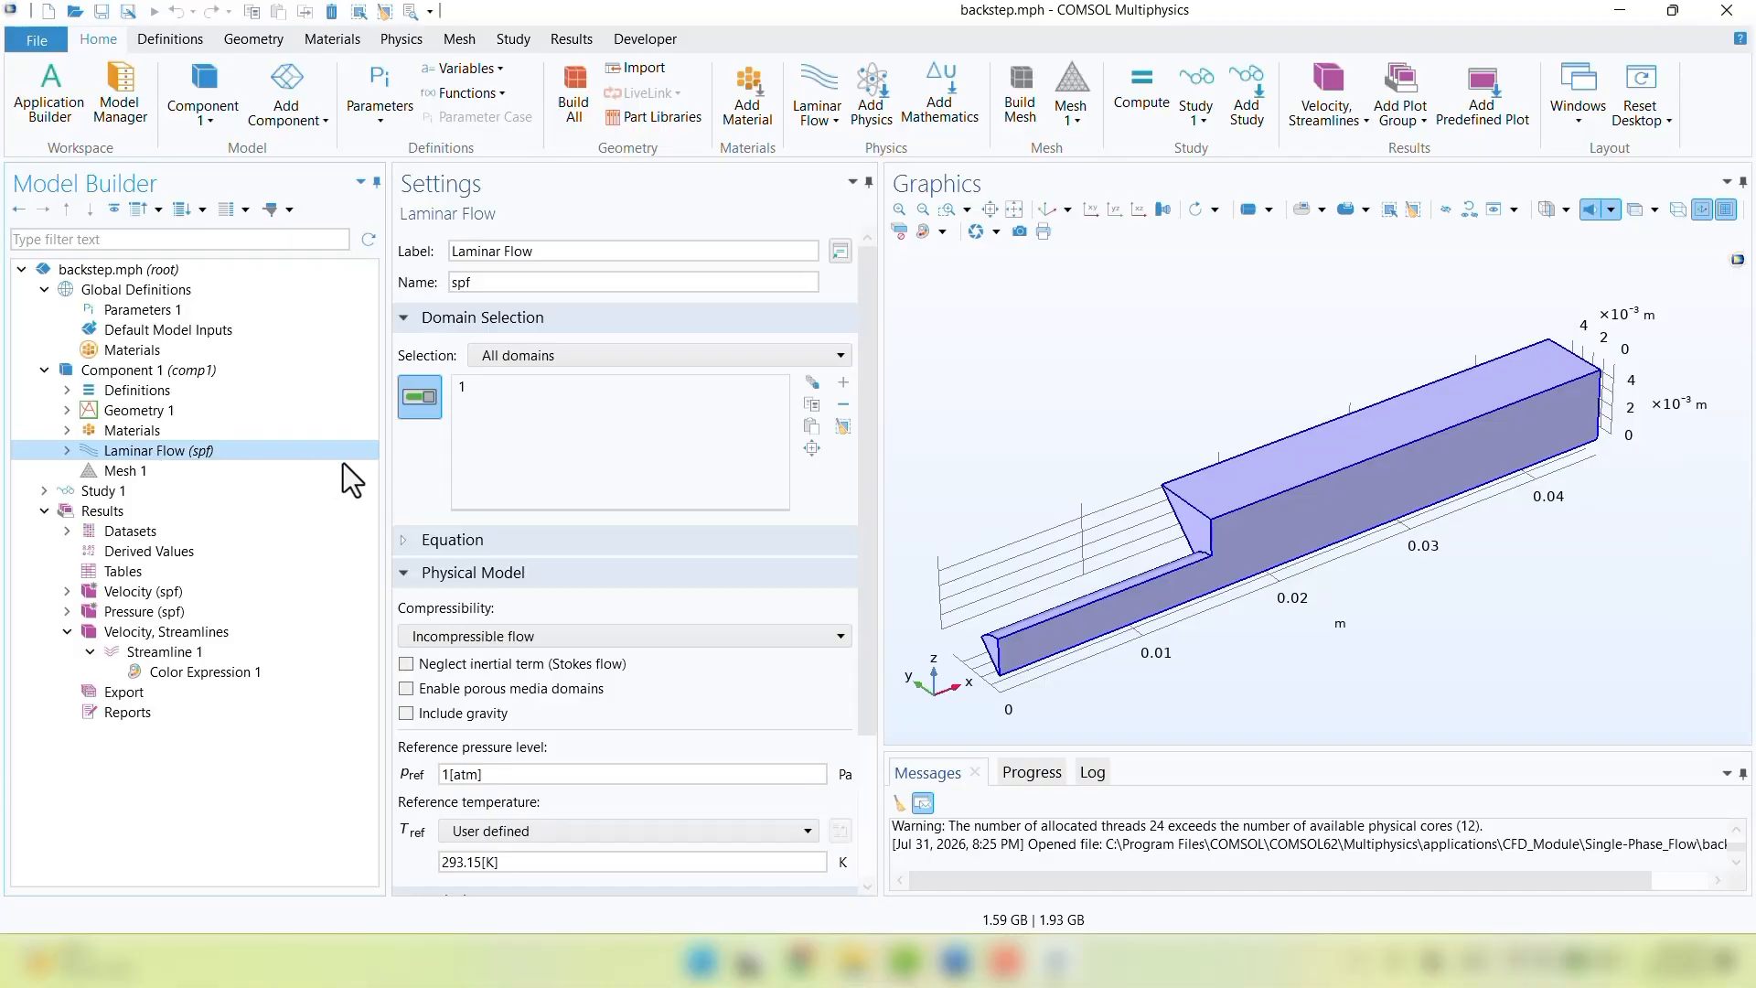
{"action": "scroll", "coordinate": [436, 678], "scroll_direction": "down", "scroll_amount": 3}
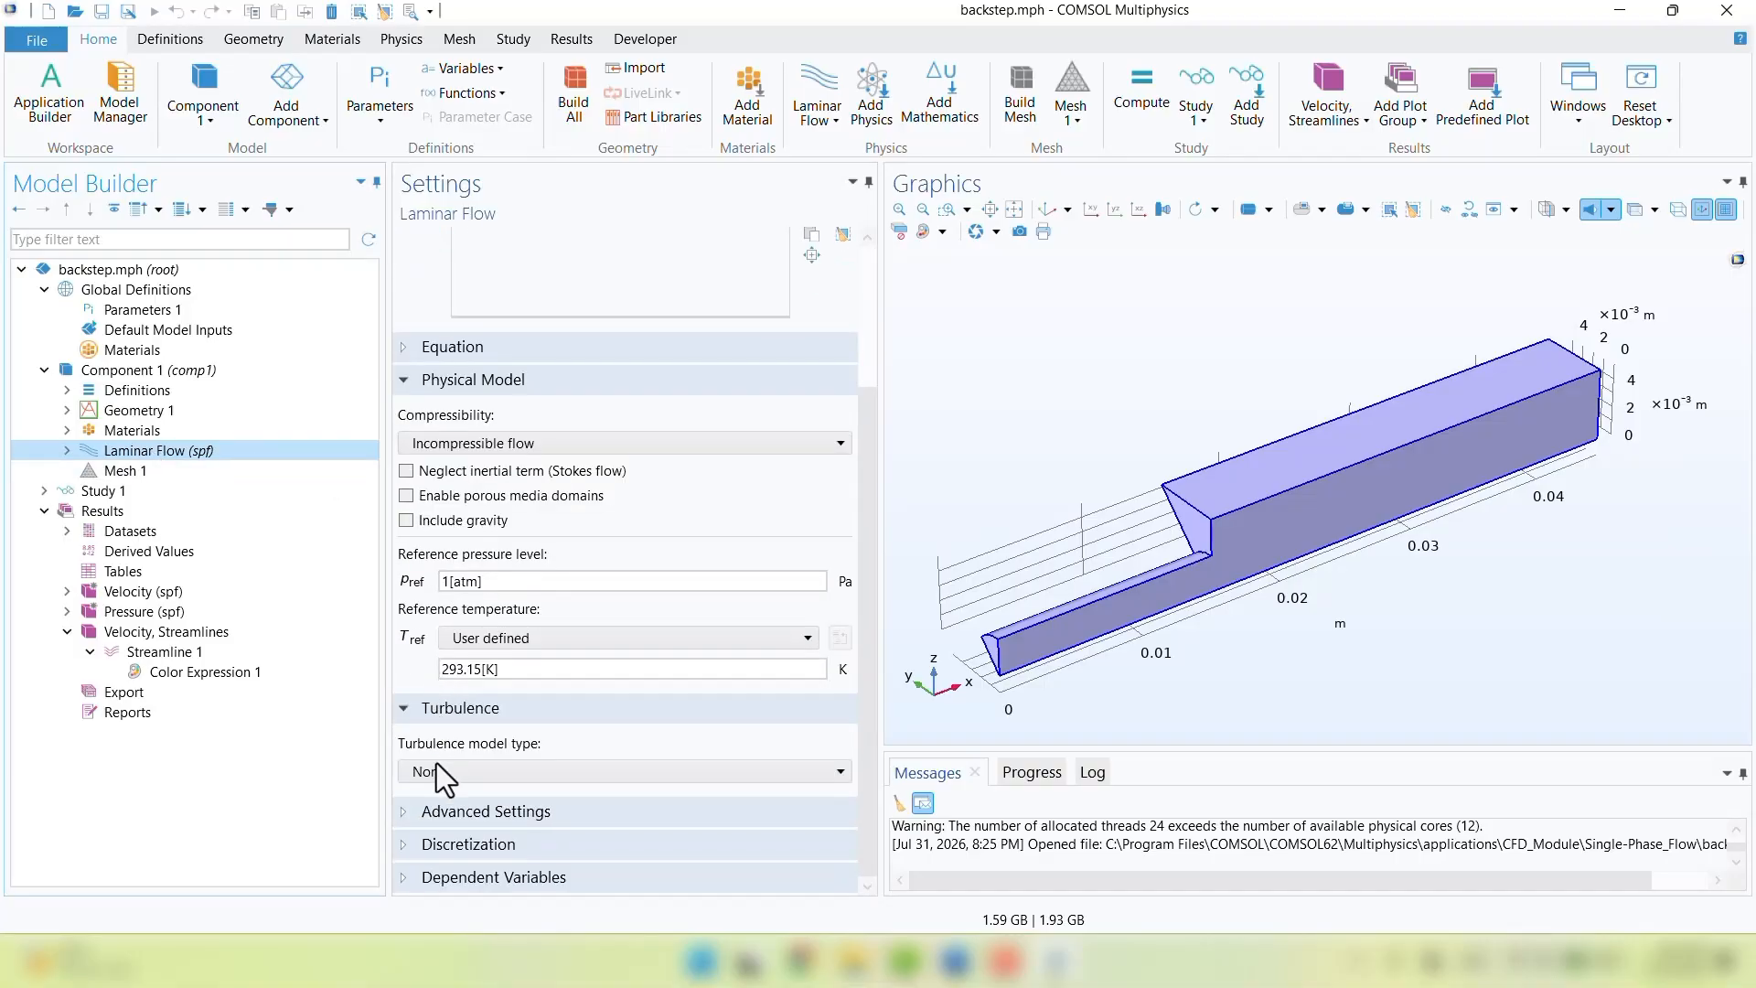
{"action": "left_click", "coordinate": [492, 771]}
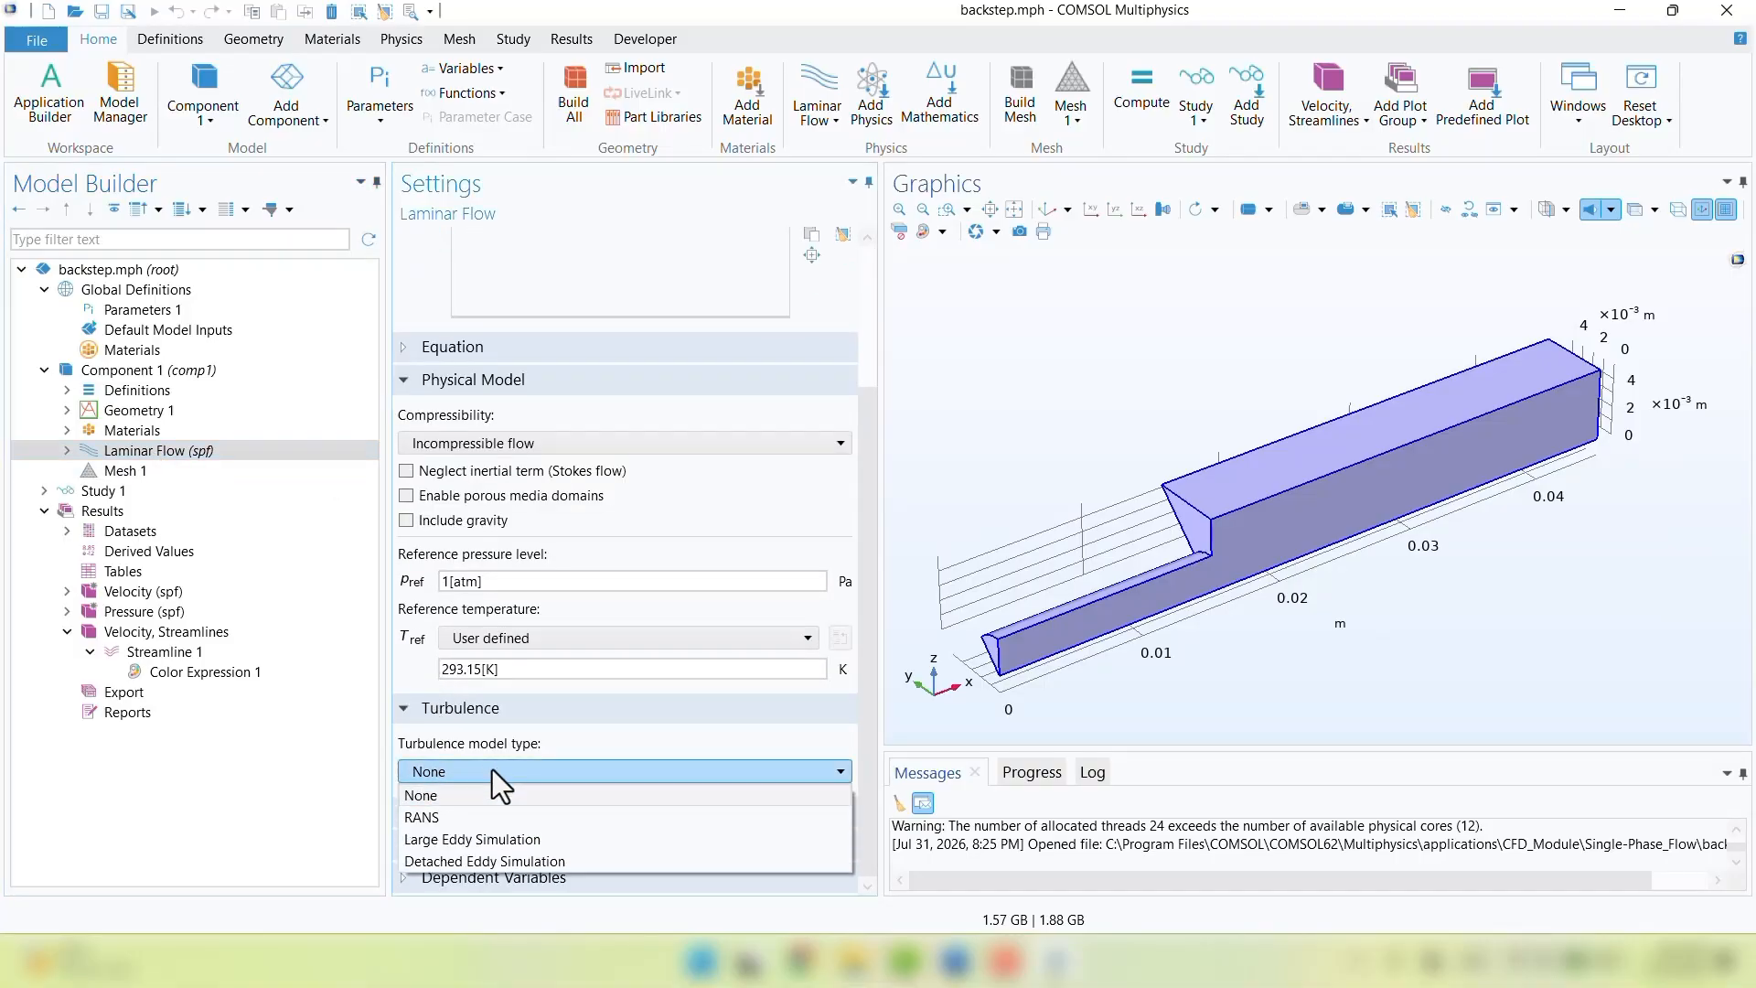
{"action": "left_click", "coordinate": [485, 815]}
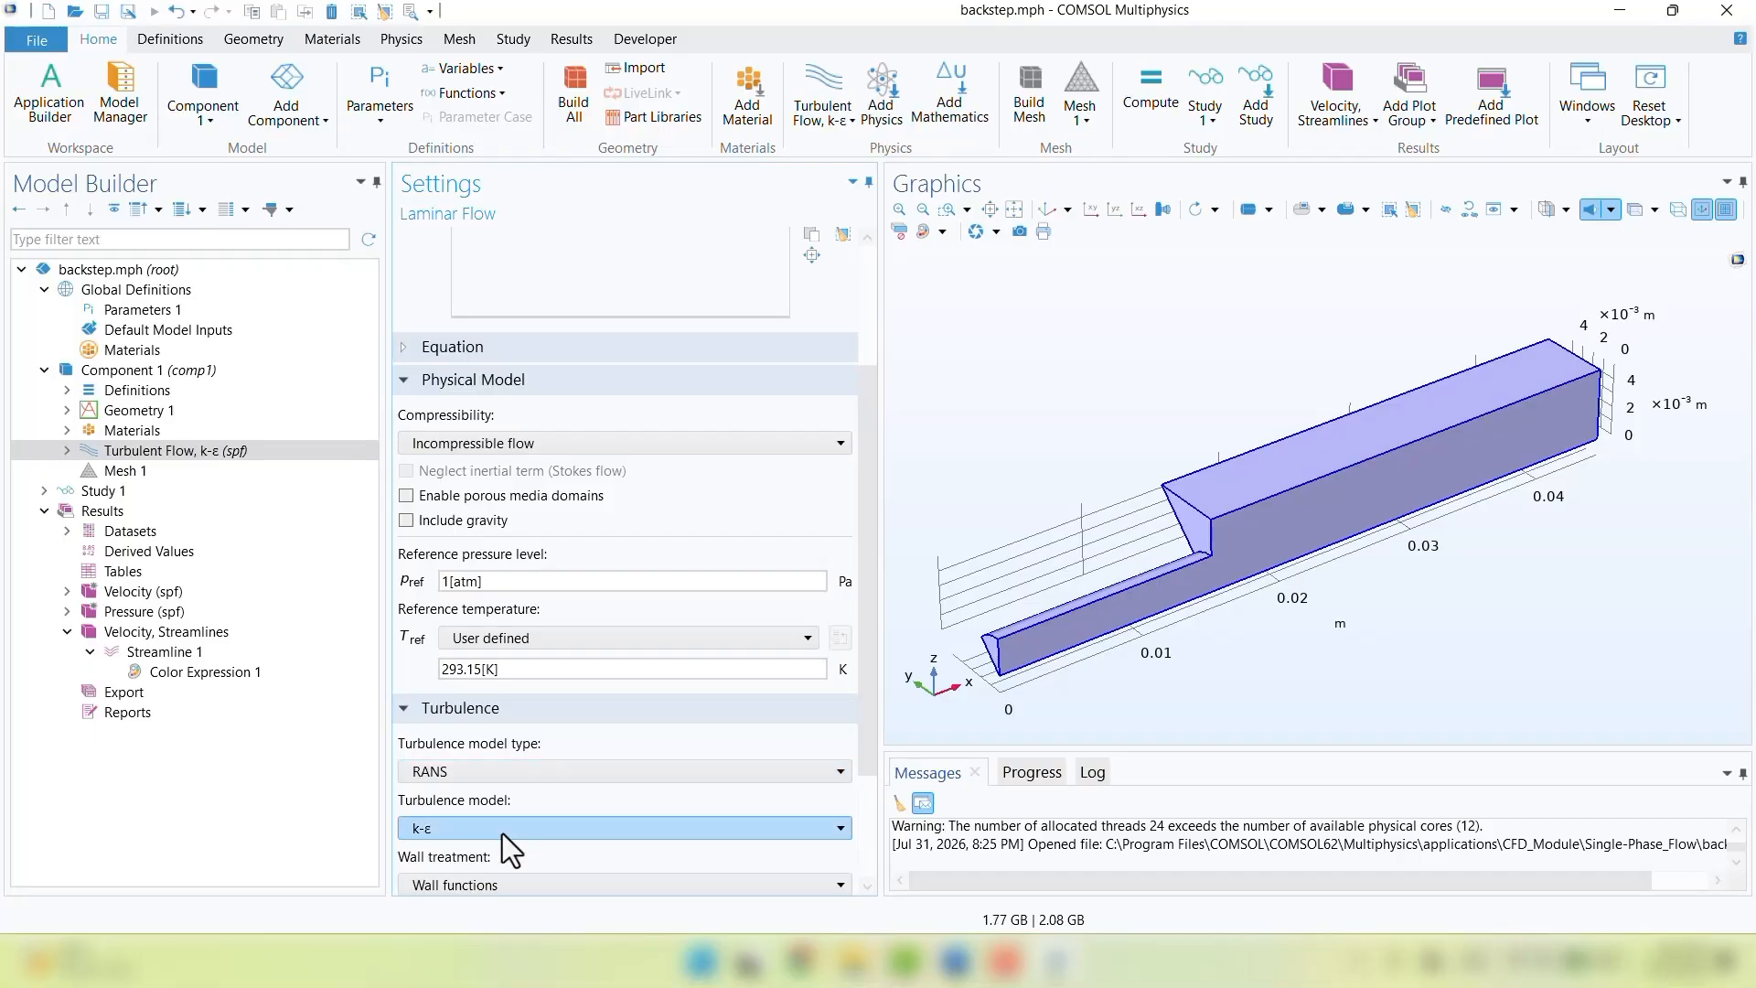
{"action": "left_click", "coordinate": [502, 830]}
{"action": "left_click", "coordinate": [432, 717]}
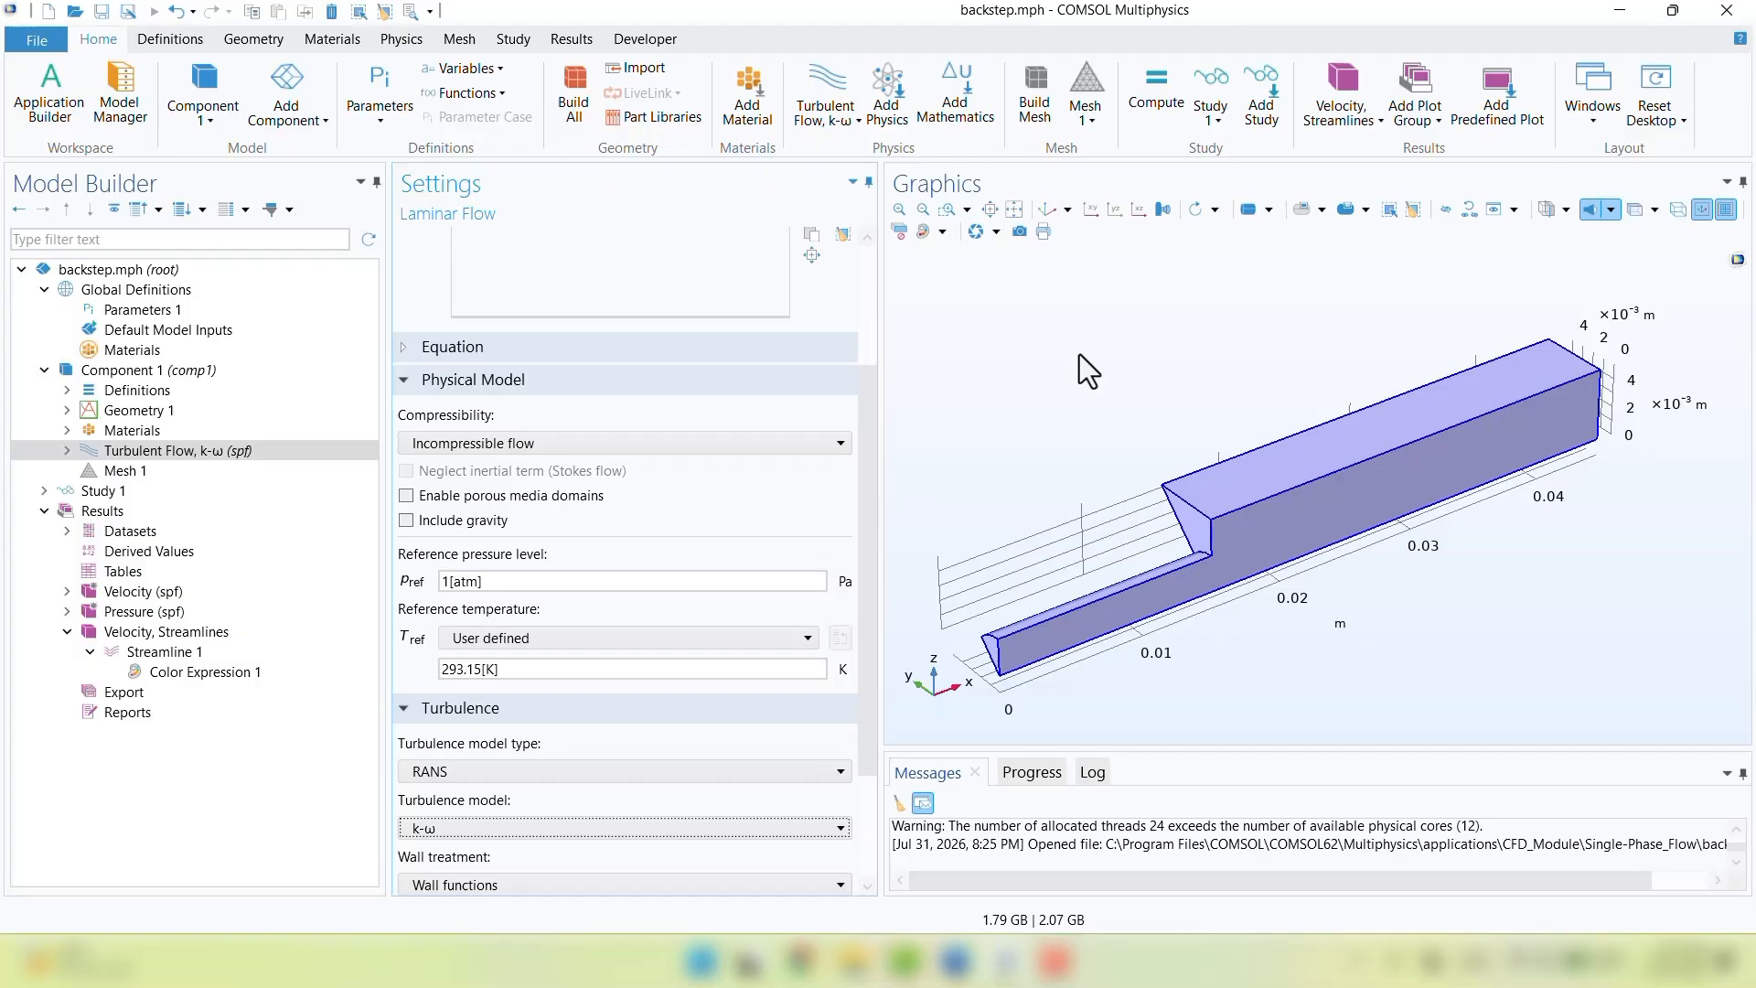
Build the geometry sequence up to Union 1 to view the complete cylinder and block
{"action": "left_click", "coordinate": [65, 412]}
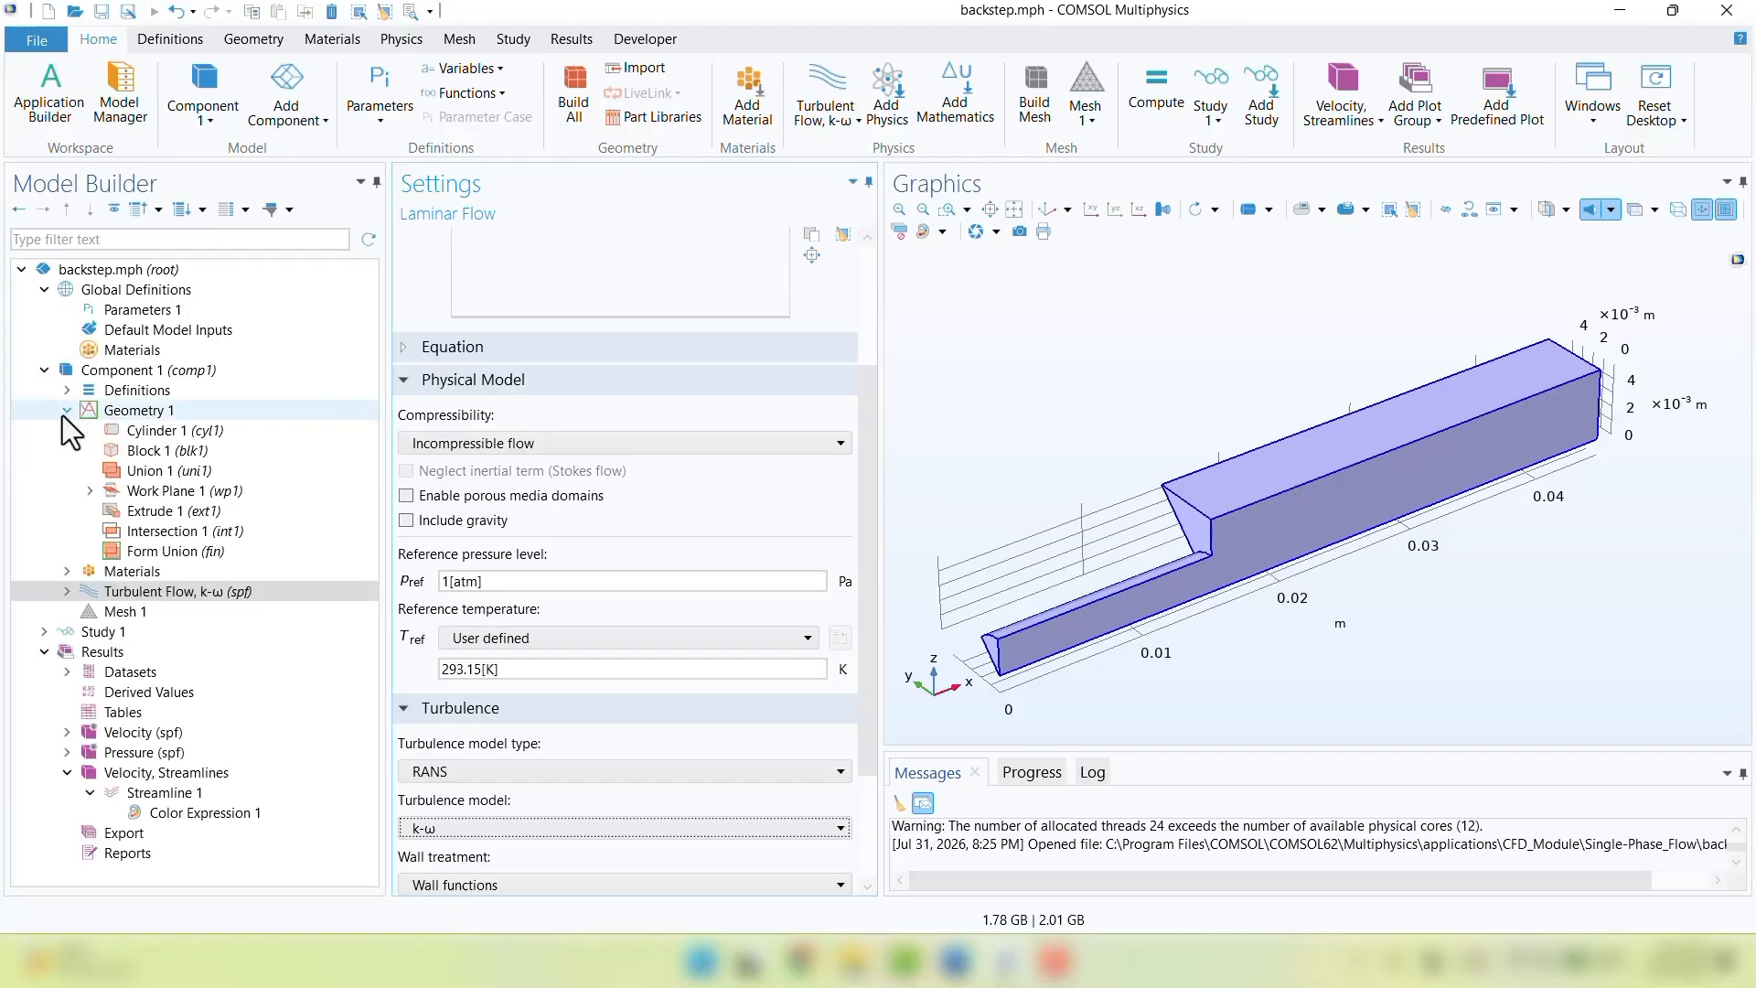
{"action": "left_click", "coordinate": [152, 473]}
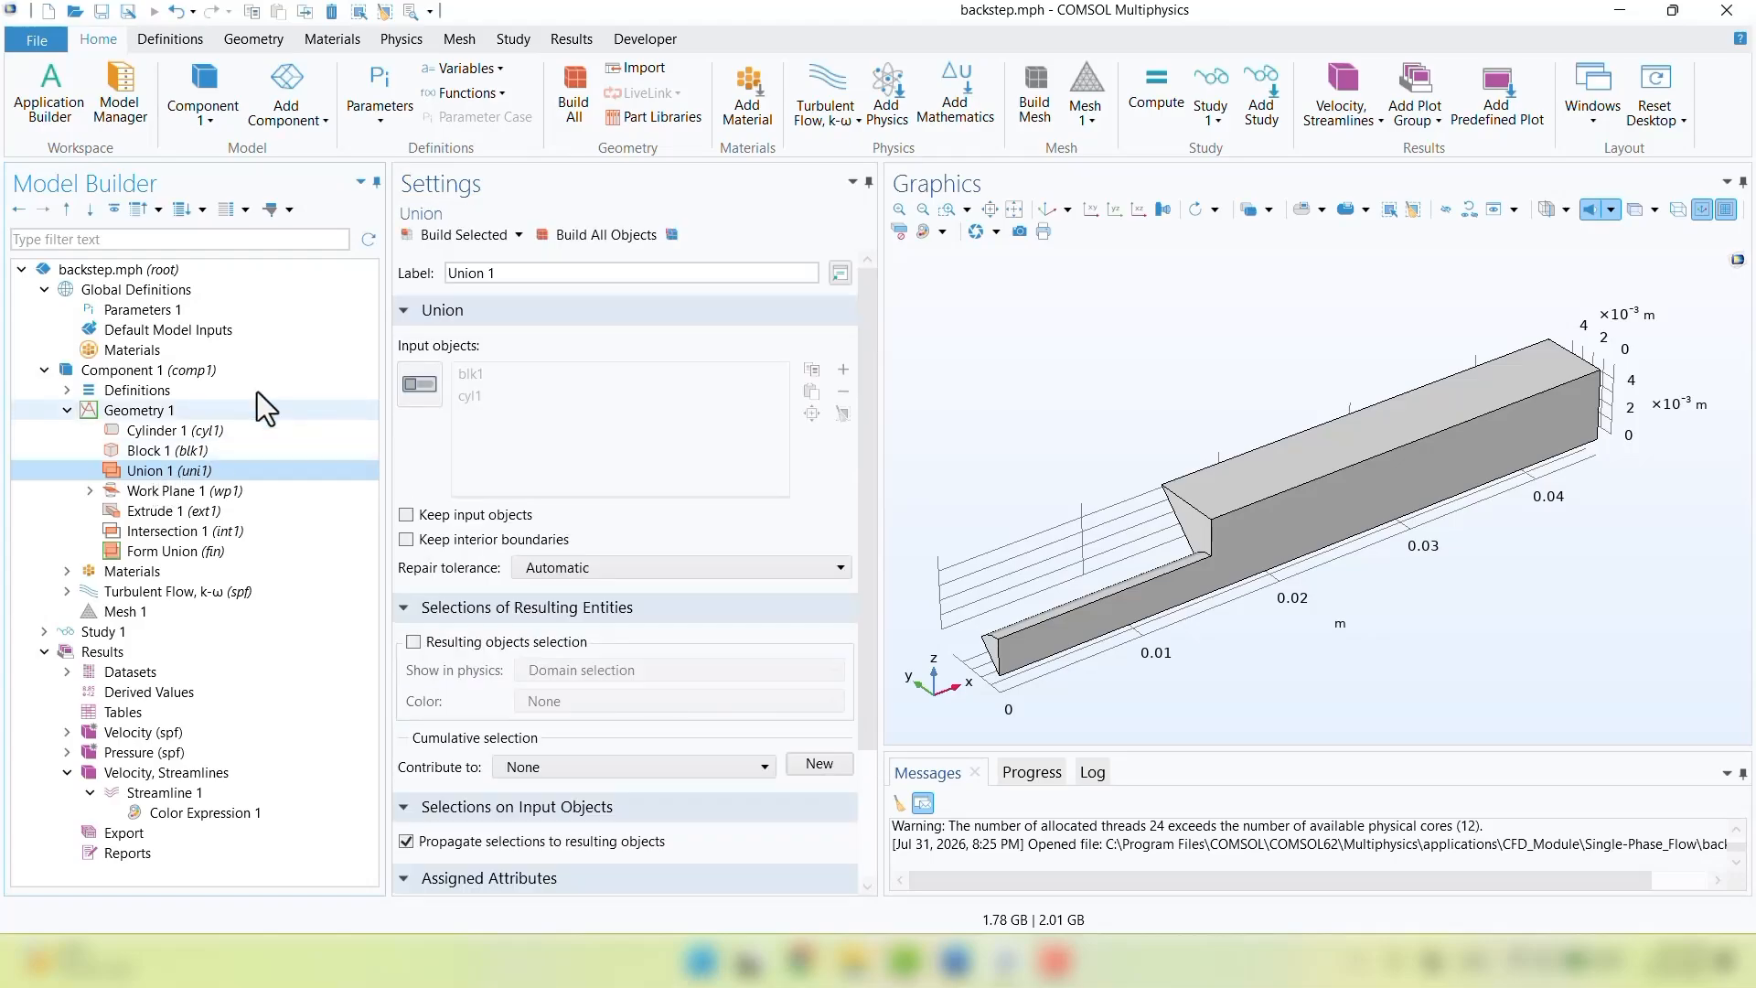
{"action": "left_click", "coordinate": [475, 232]}
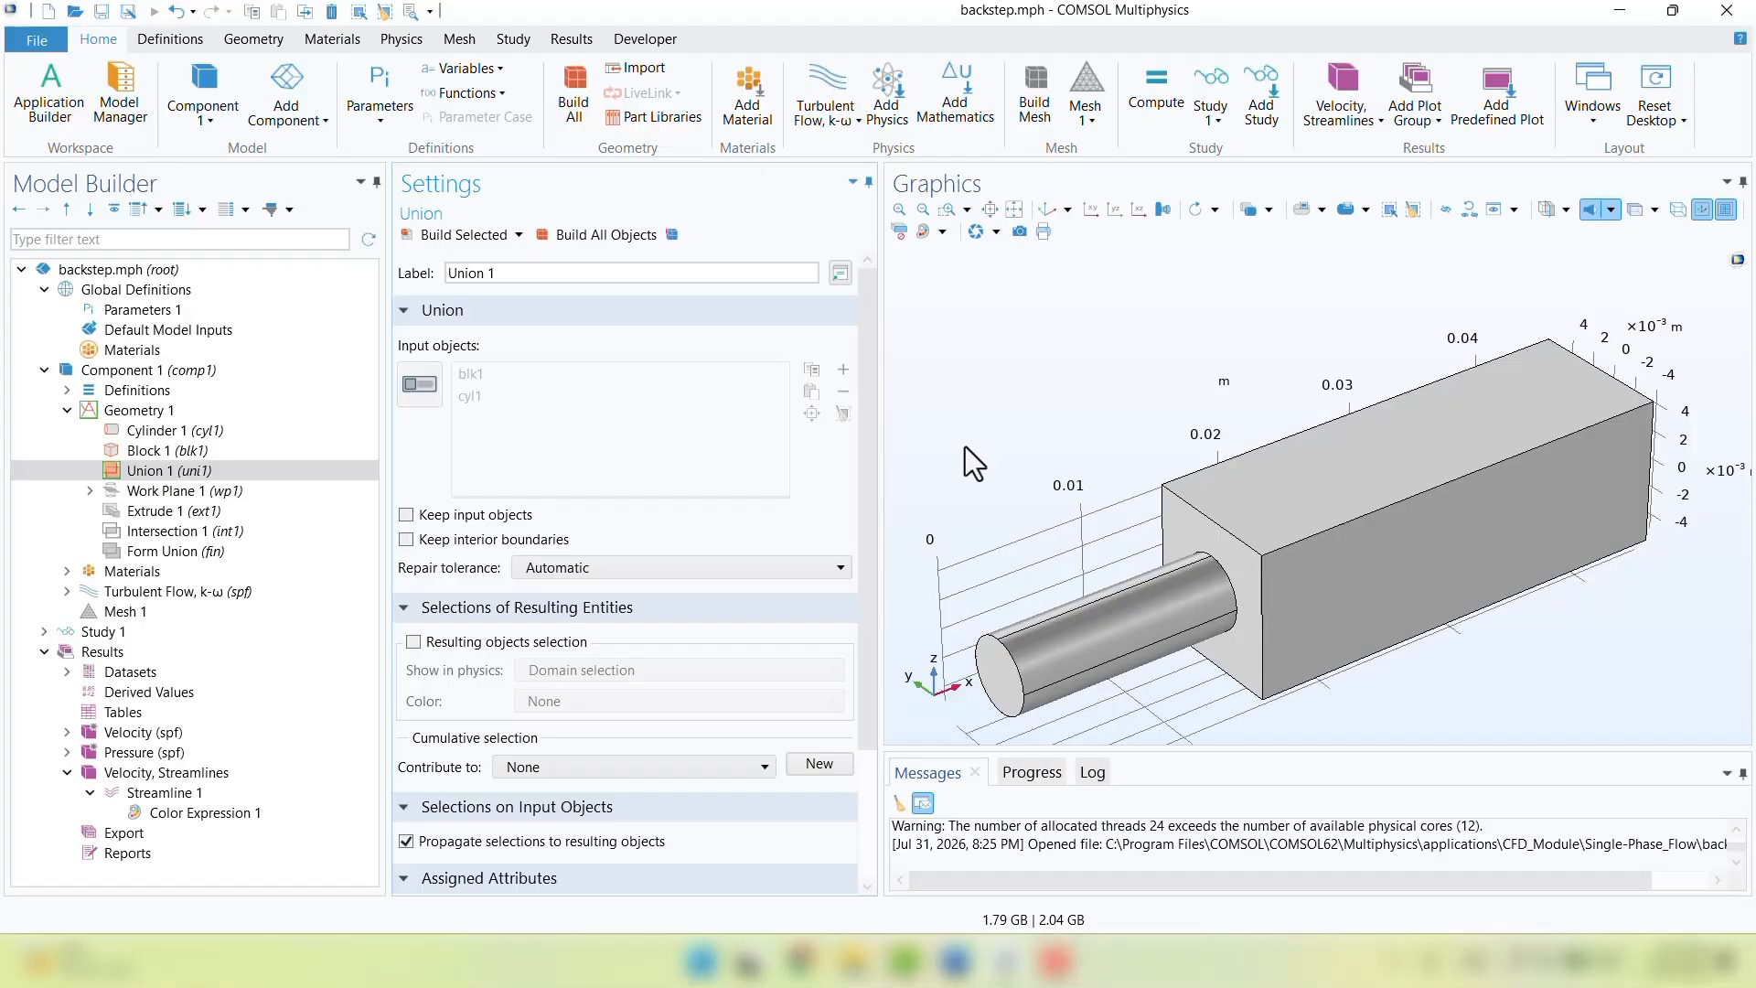
{"action": "left_click", "coordinate": [66, 411]}
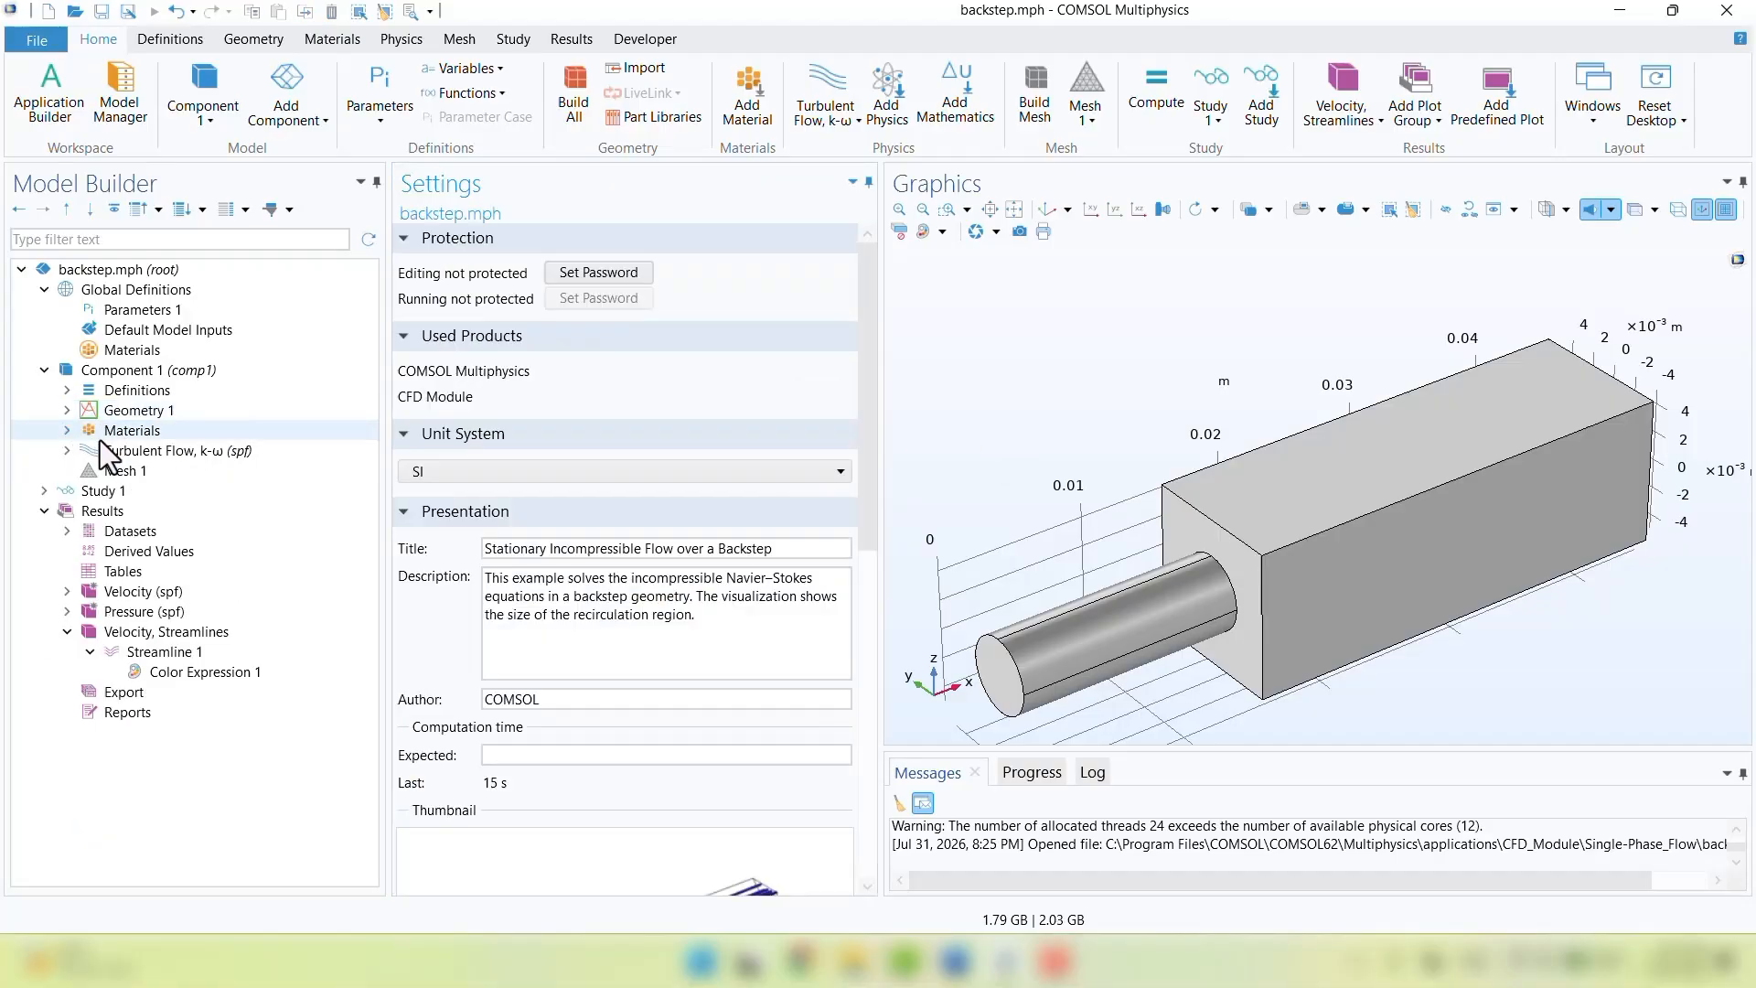
Review the Inlet 1, Symmetry 1 and Outlet 1 boundary conditions of the Turbulent Flow, k-ω interface
{"action": "left_click", "coordinate": [156, 452]}
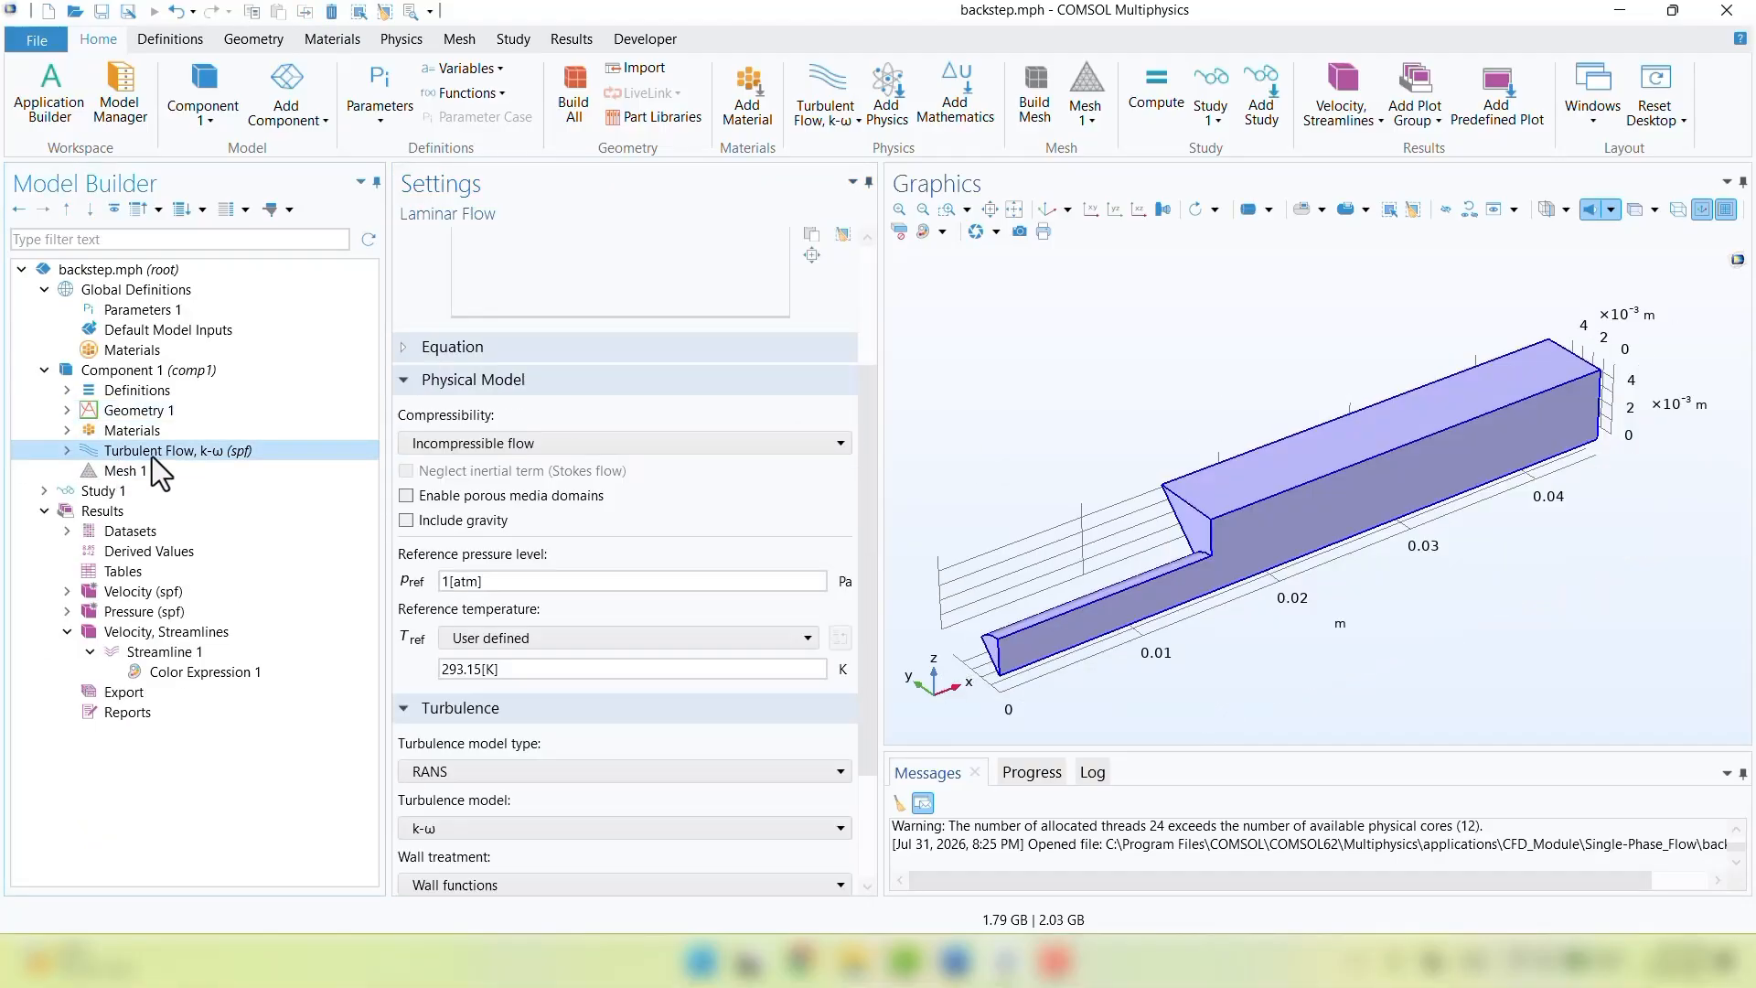
{"action": "left_click", "coordinate": [65, 451]}
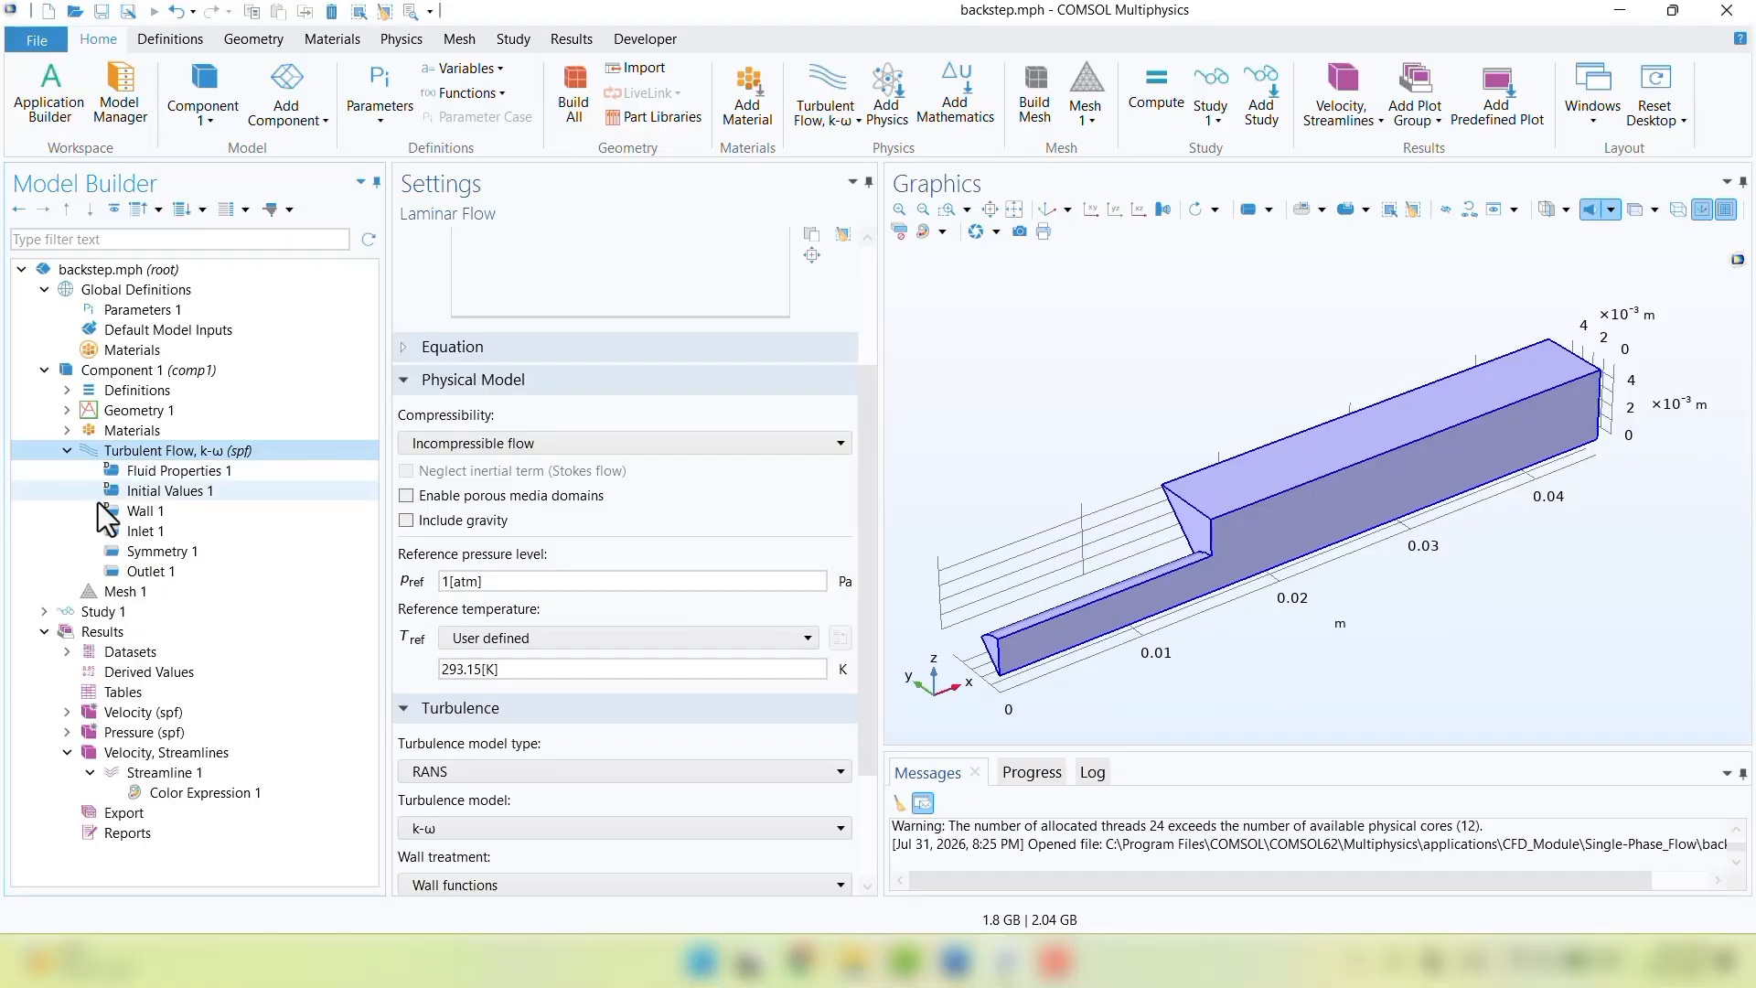
{"action": "left_click", "coordinate": [169, 532]}
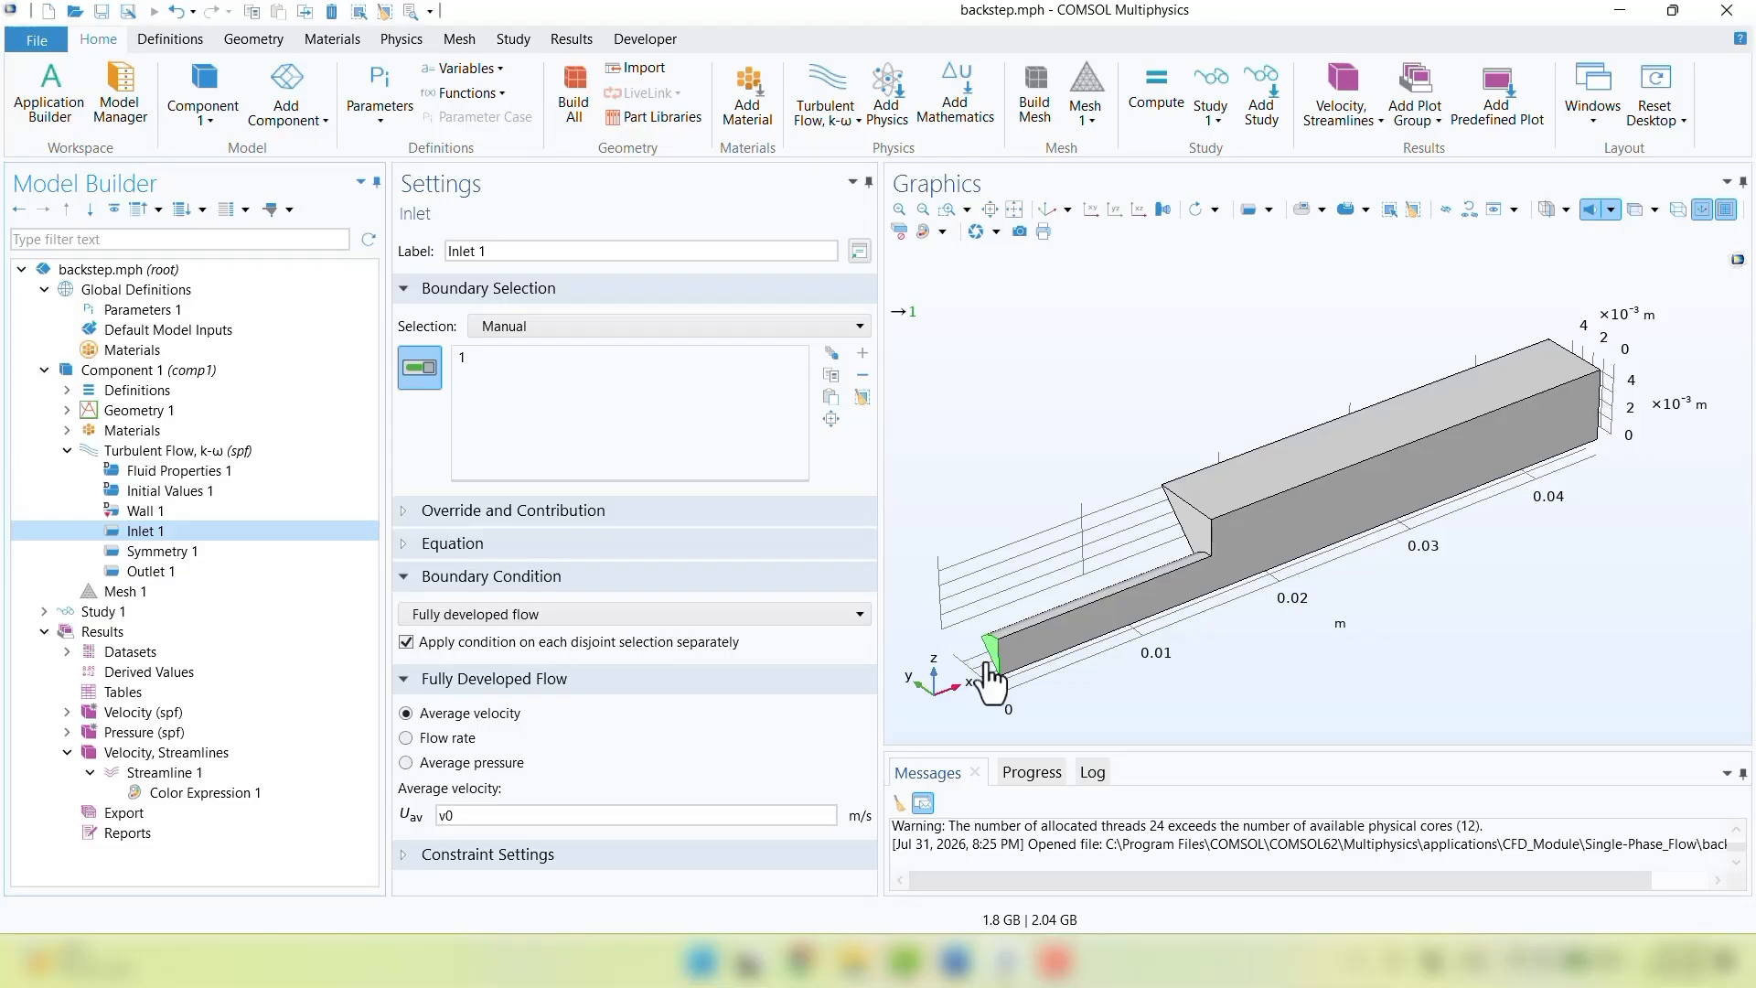
{"action": "left_click", "coordinate": [227, 556]}
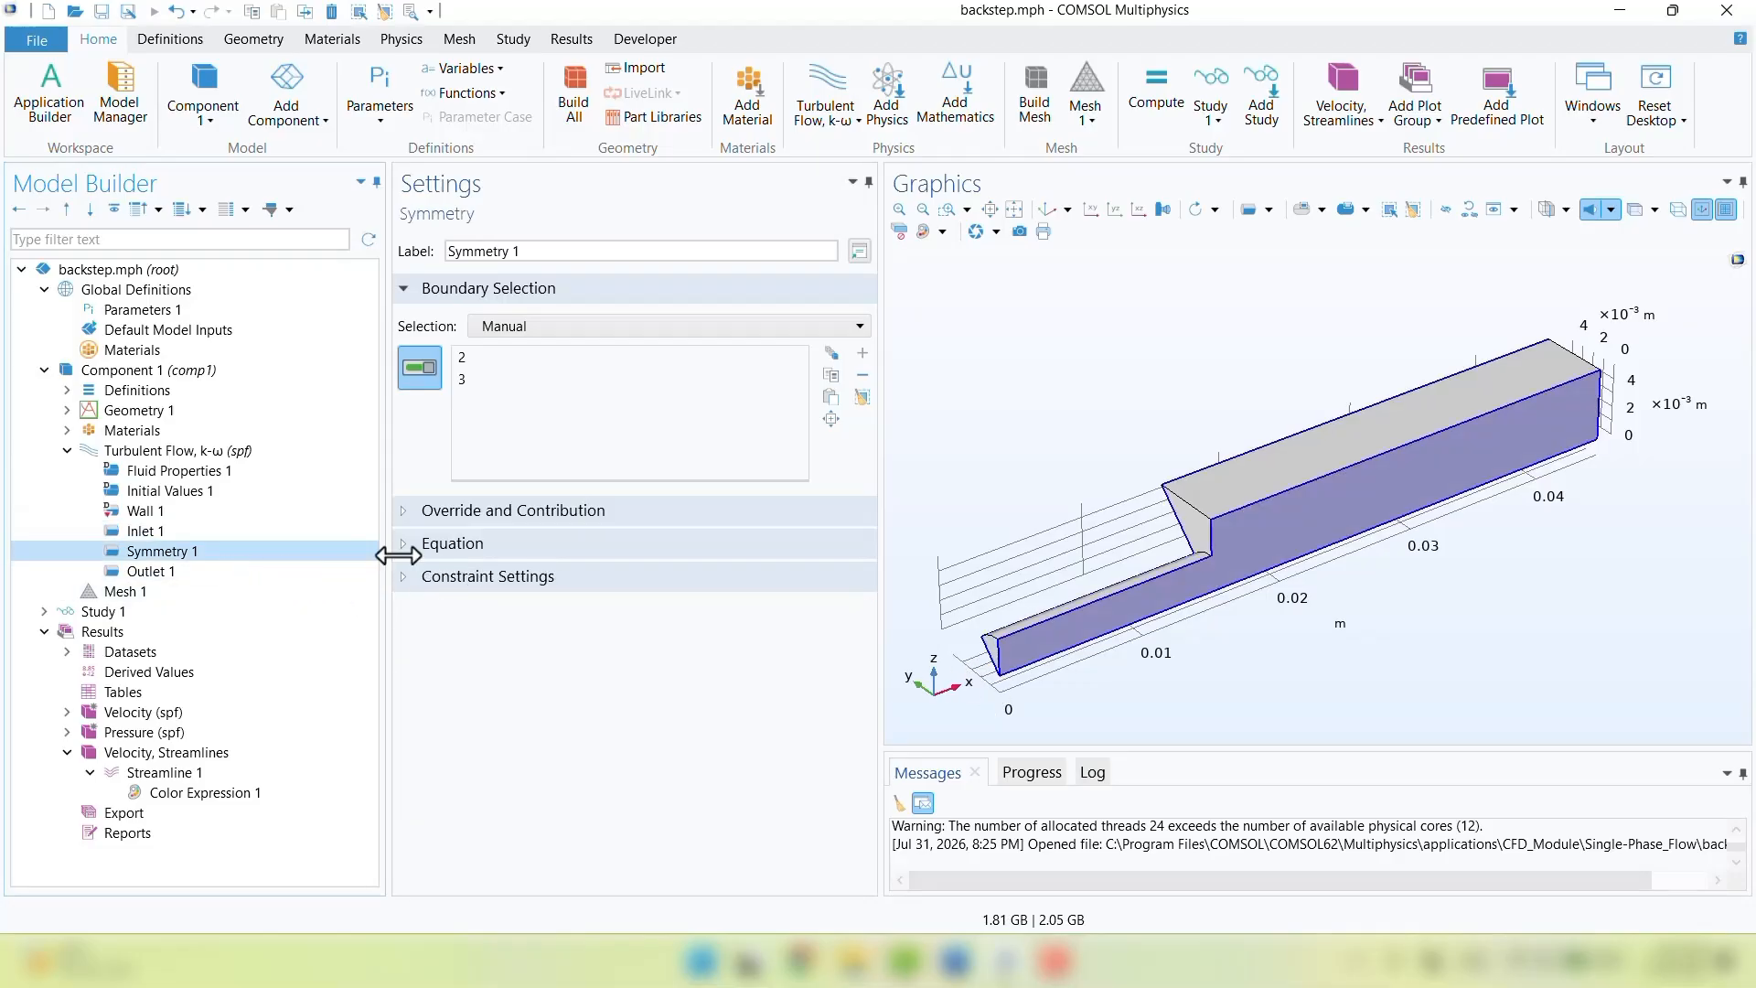
{"action": "left_click_drag", "start_coordinate": [1066, 494], "coordinate": [1058, 454]}
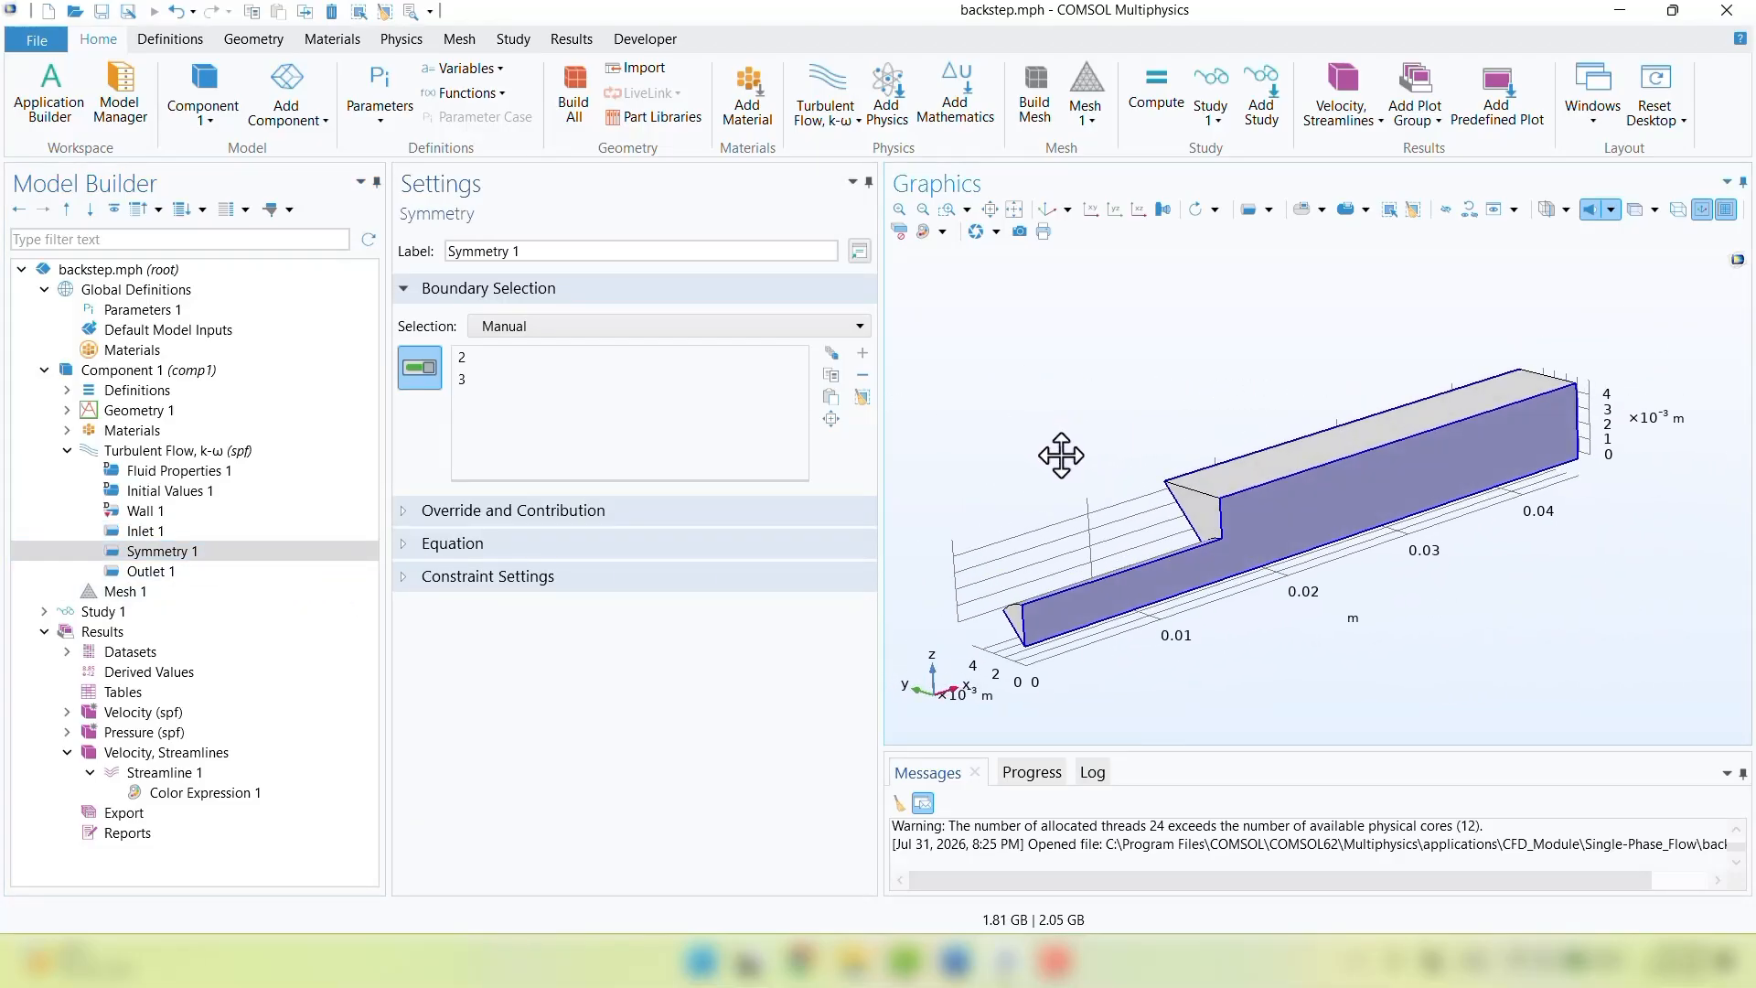
{"action": "left_click", "coordinate": [195, 572]}
{"action": "left_click_drag", "start_coordinate": [1188, 377], "coordinate": [1210, 386]}
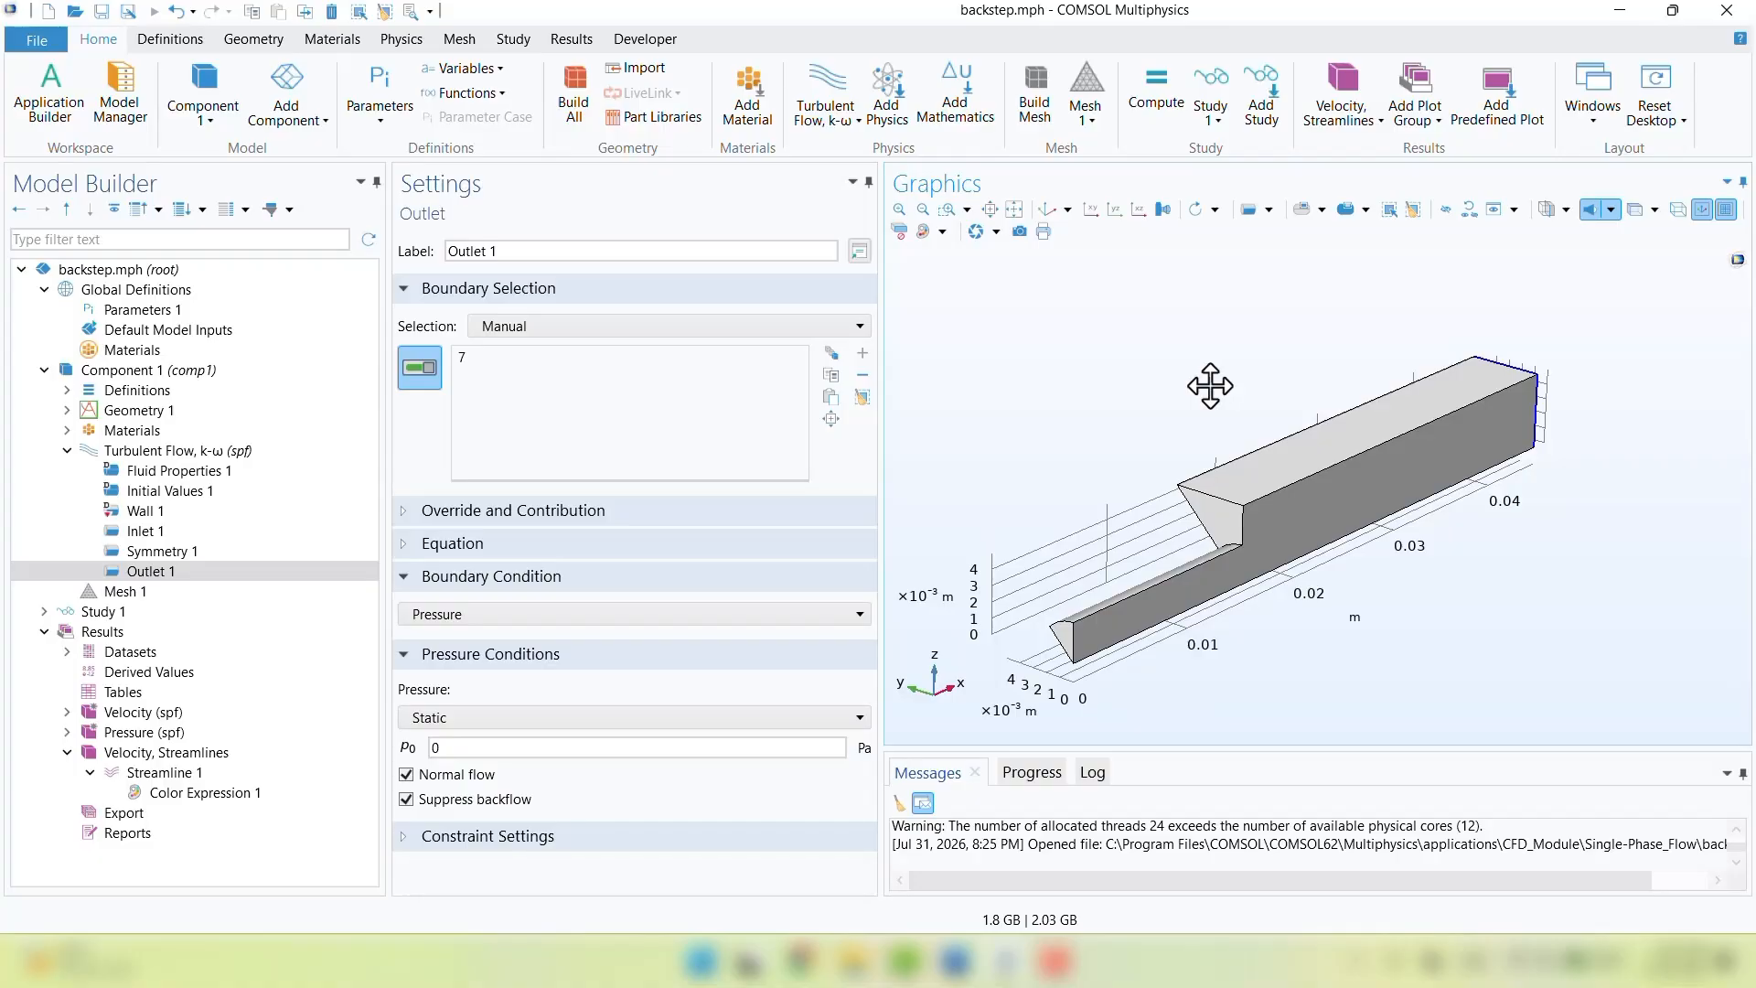
Set the physics-controlled element size of Mesh 1 to Coarser, build the mesh and inspect it around the step
{"action": "left_click", "coordinate": [139, 598]}
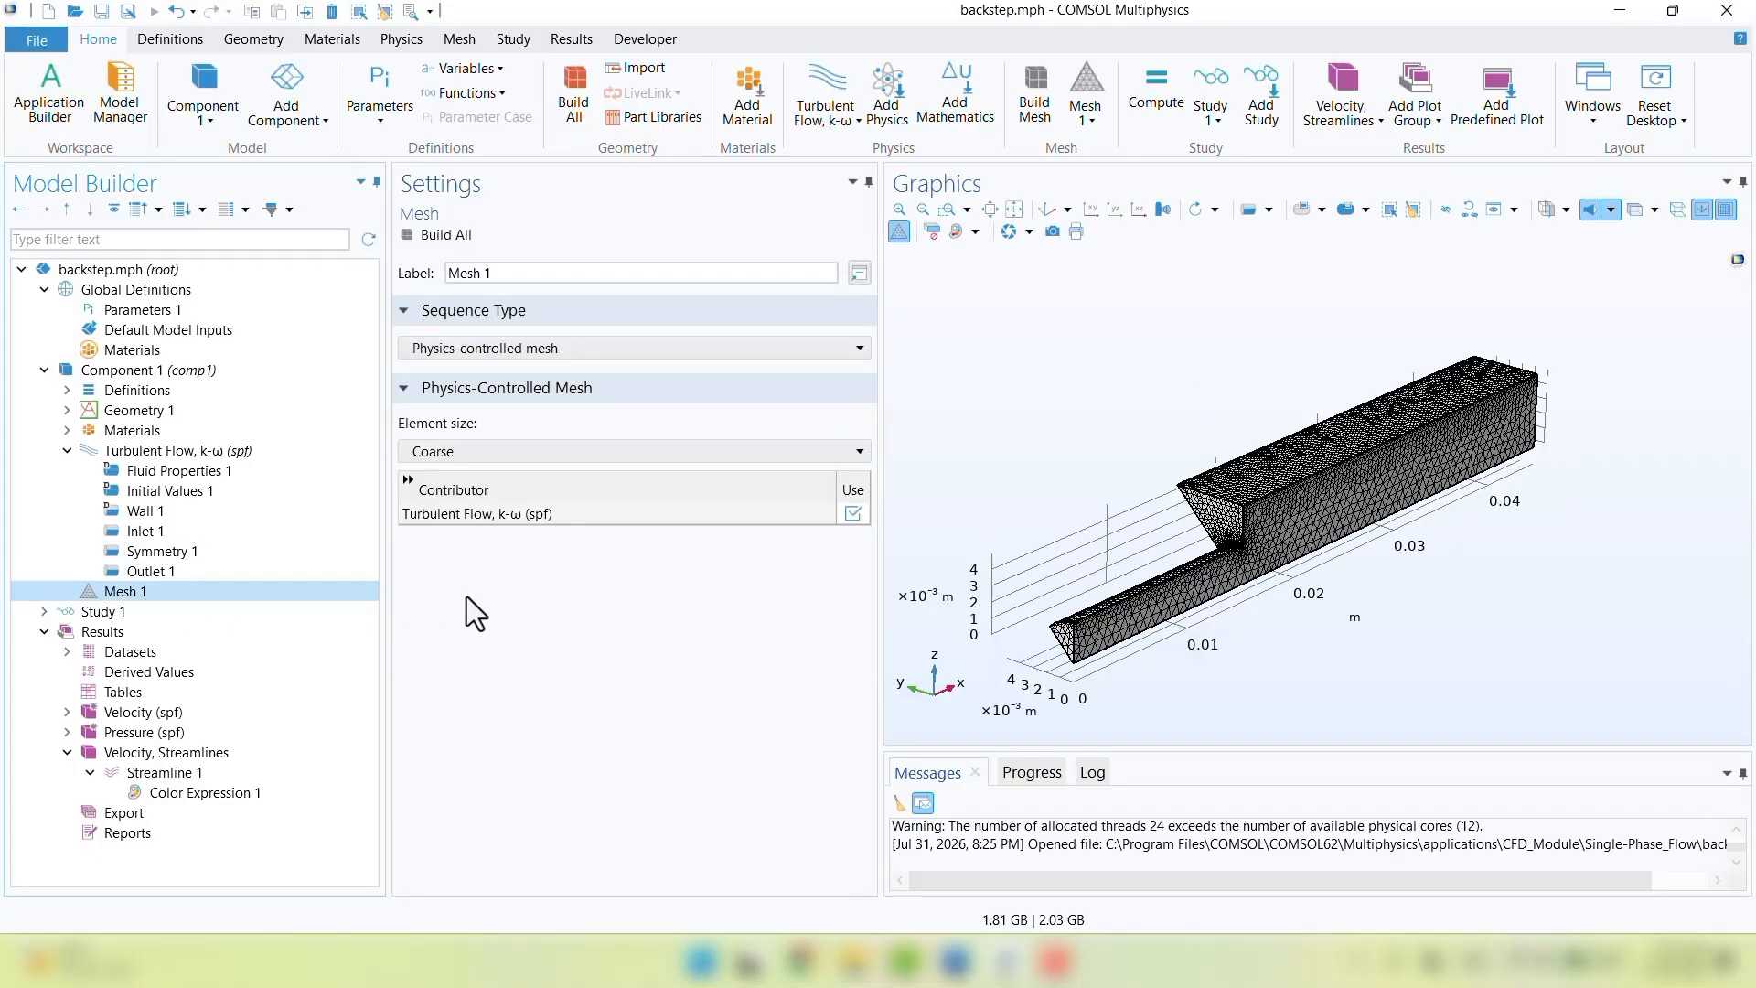
{"action": "left_click", "coordinate": [442, 451]}
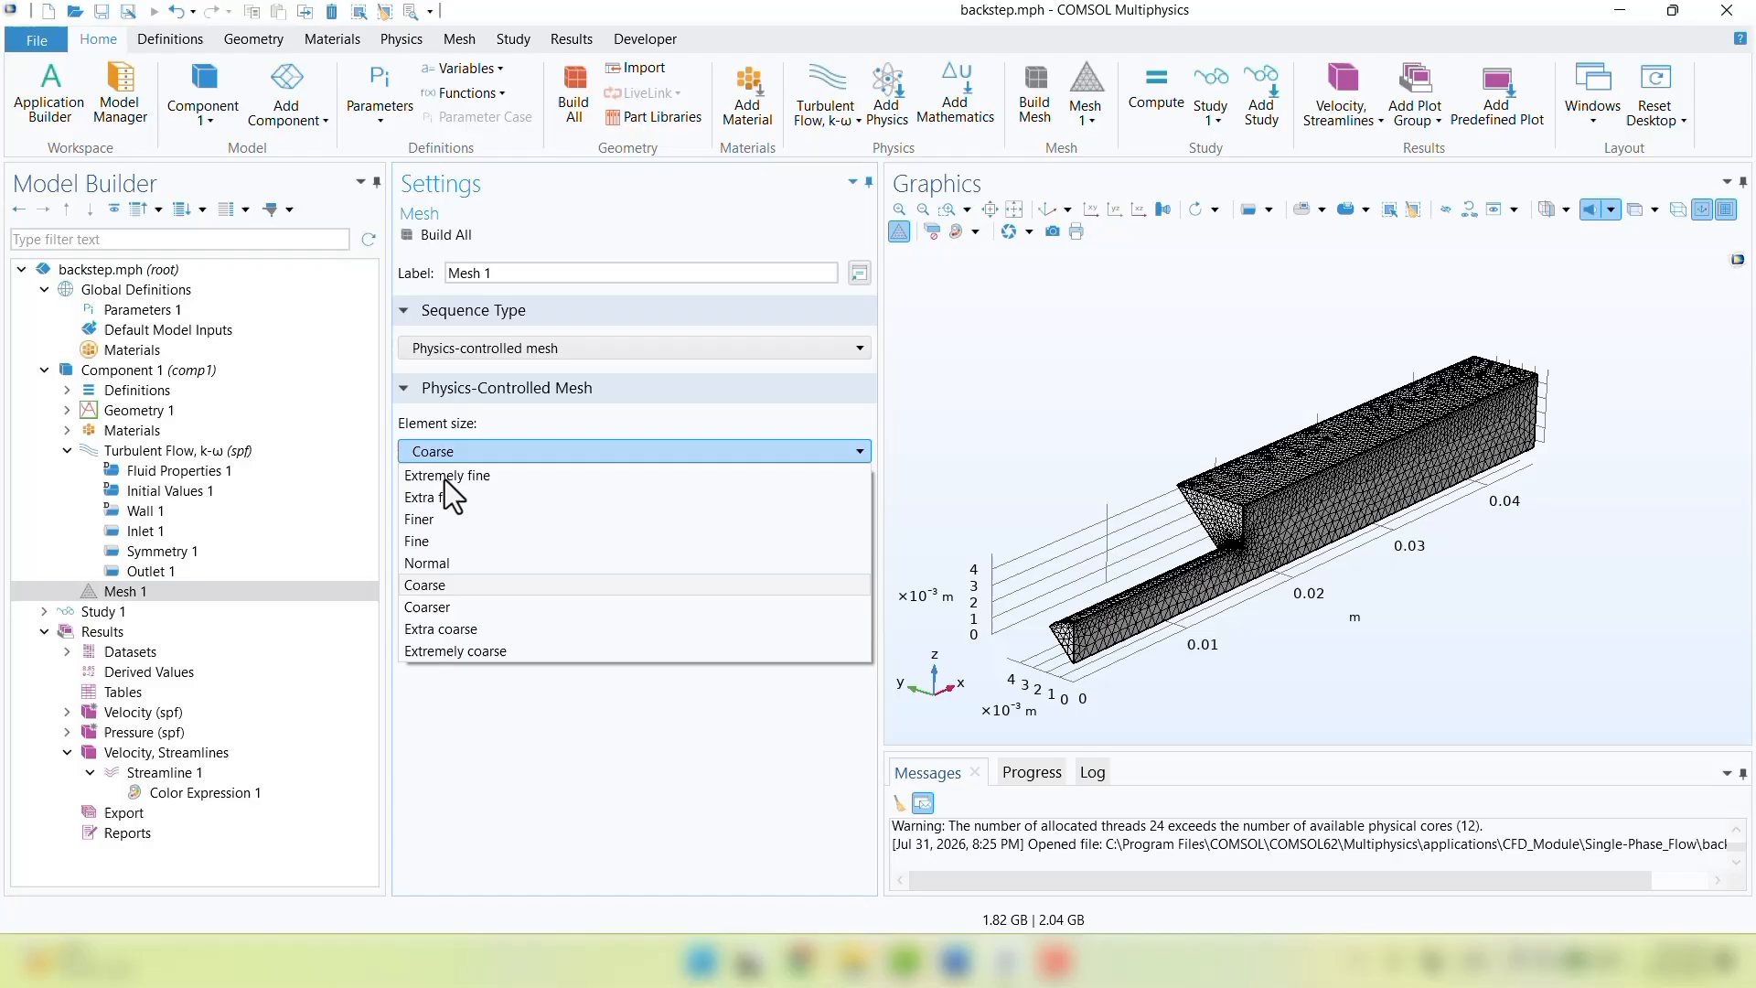
{"action": "left_click", "coordinate": [455, 606]}
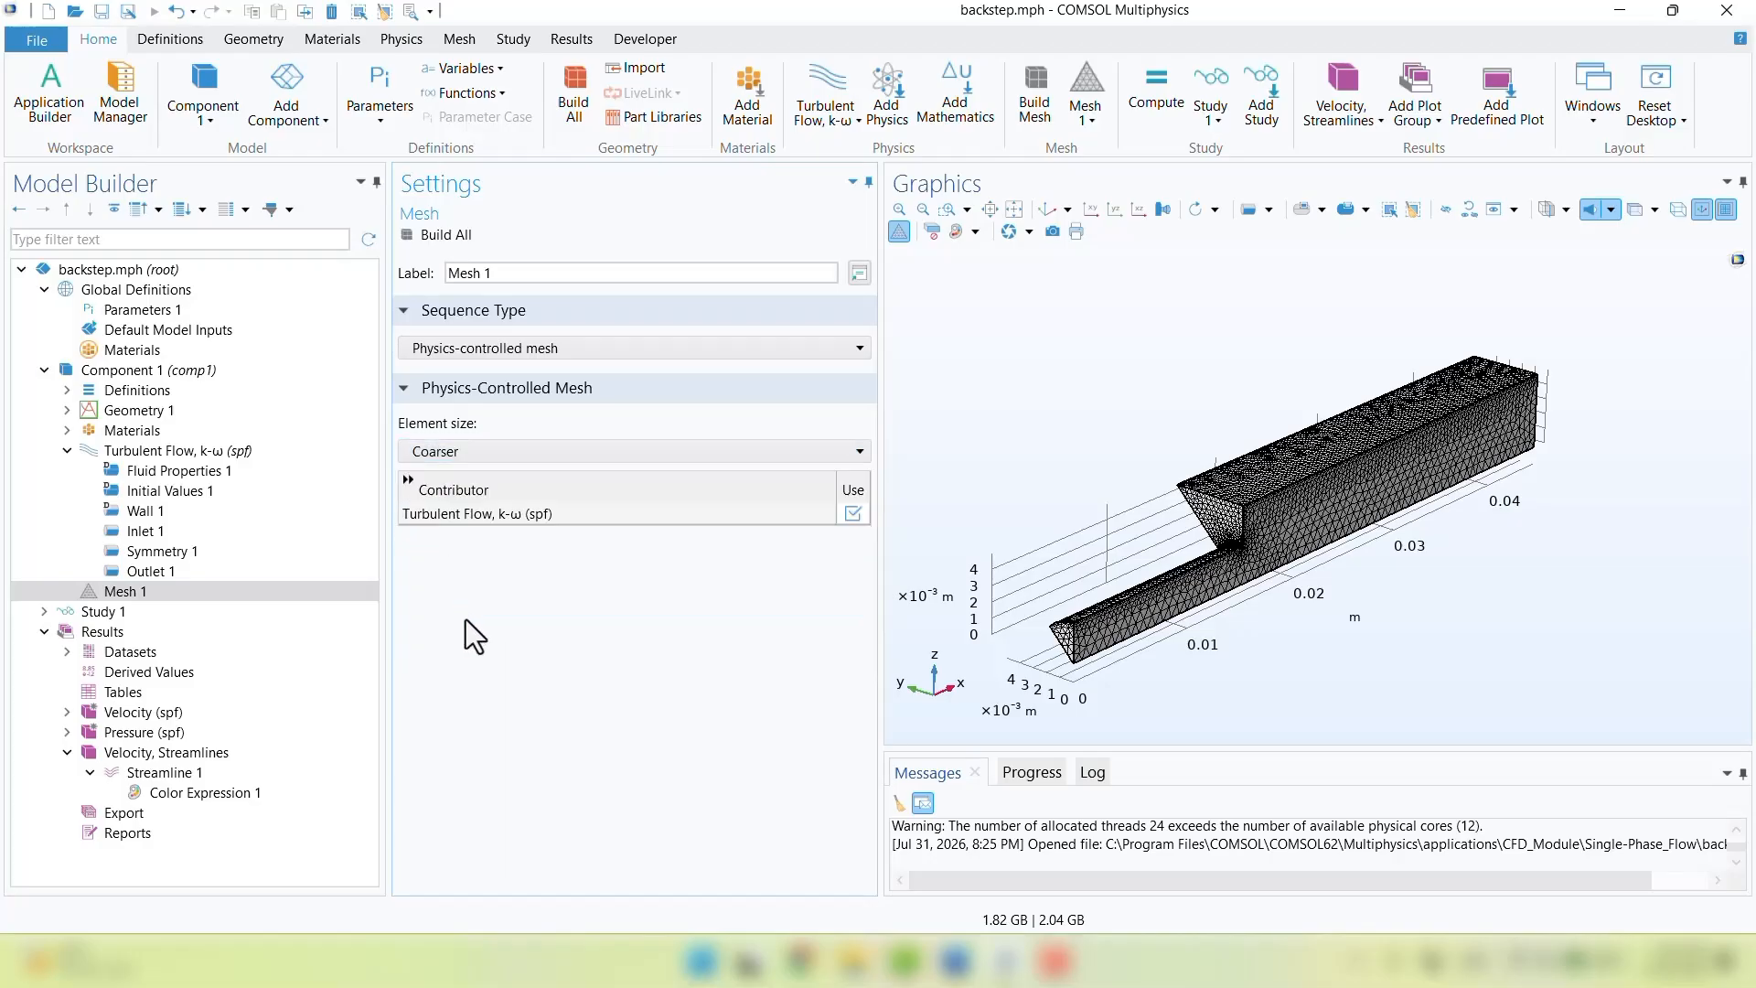
{"action": "left_click", "coordinate": [452, 237]}
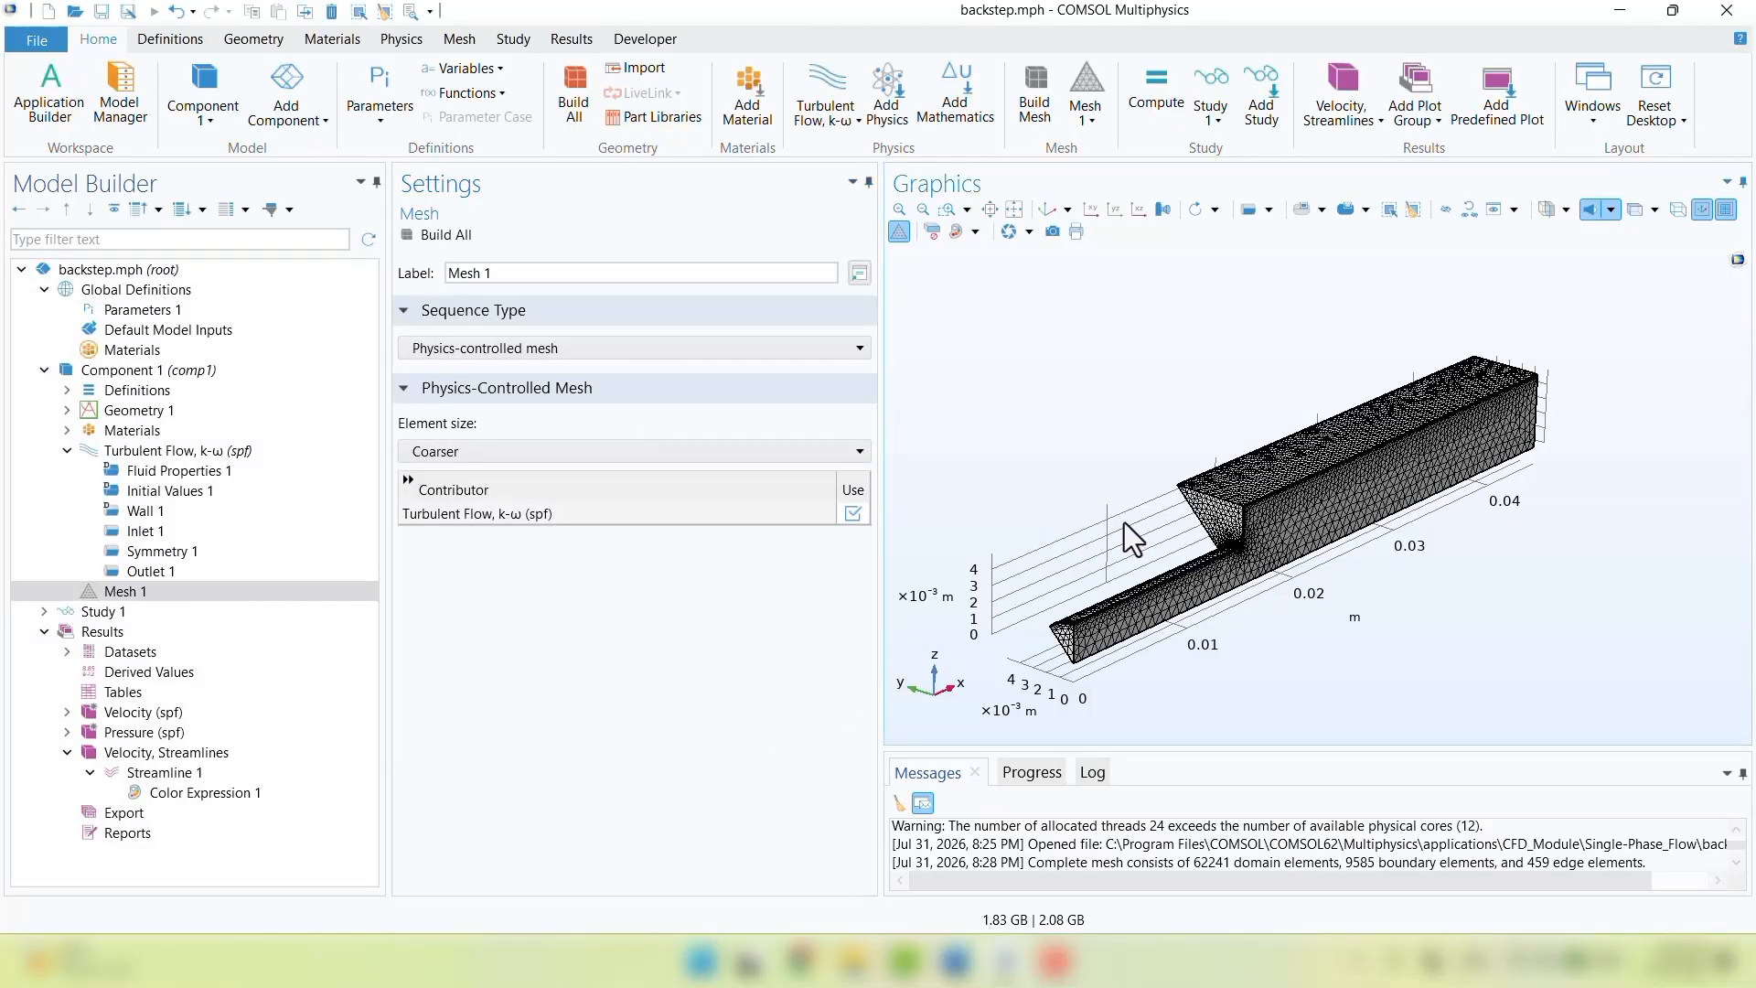
{"action": "scroll", "coordinate": [1123, 523], "scroll_direction": "up", "scroll_amount": 4}
{"action": "right_click_drag", "start_coordinate": [1083, 435], "coordinate": [1086, 302]}
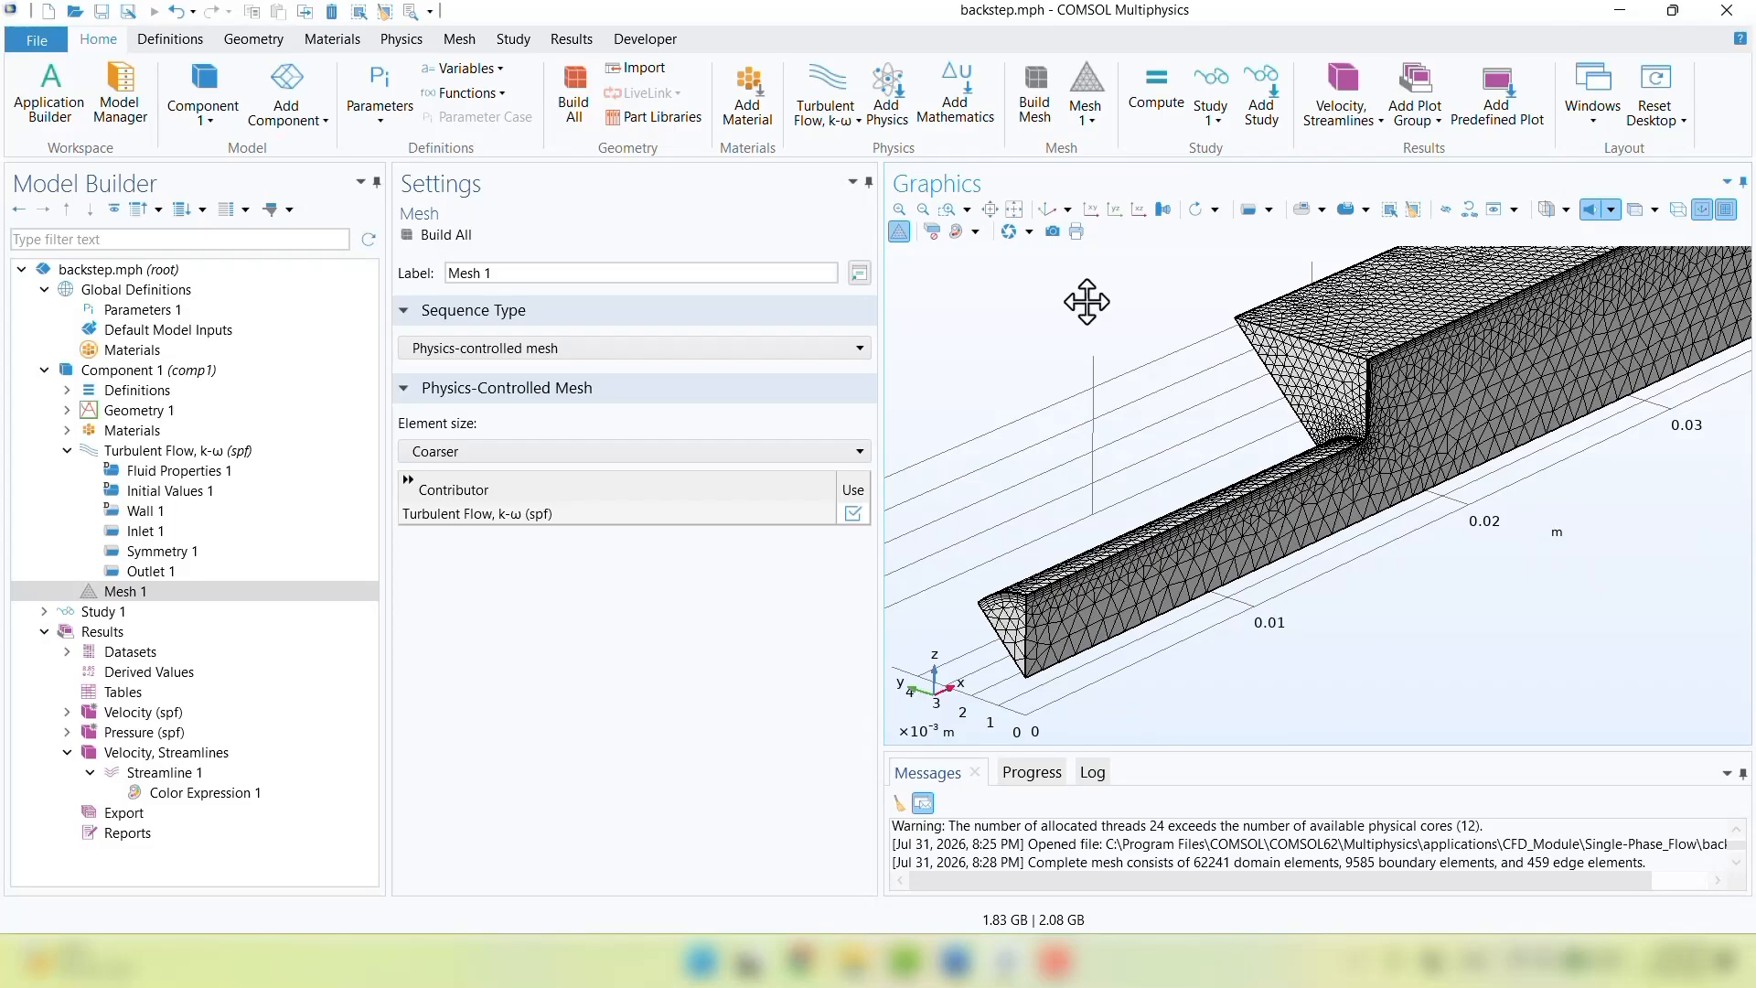
Compute Study 1 and display the Pressure and Velocity, Streamlines plots
{"action": "left_click", "coordinate": [113, 611]}
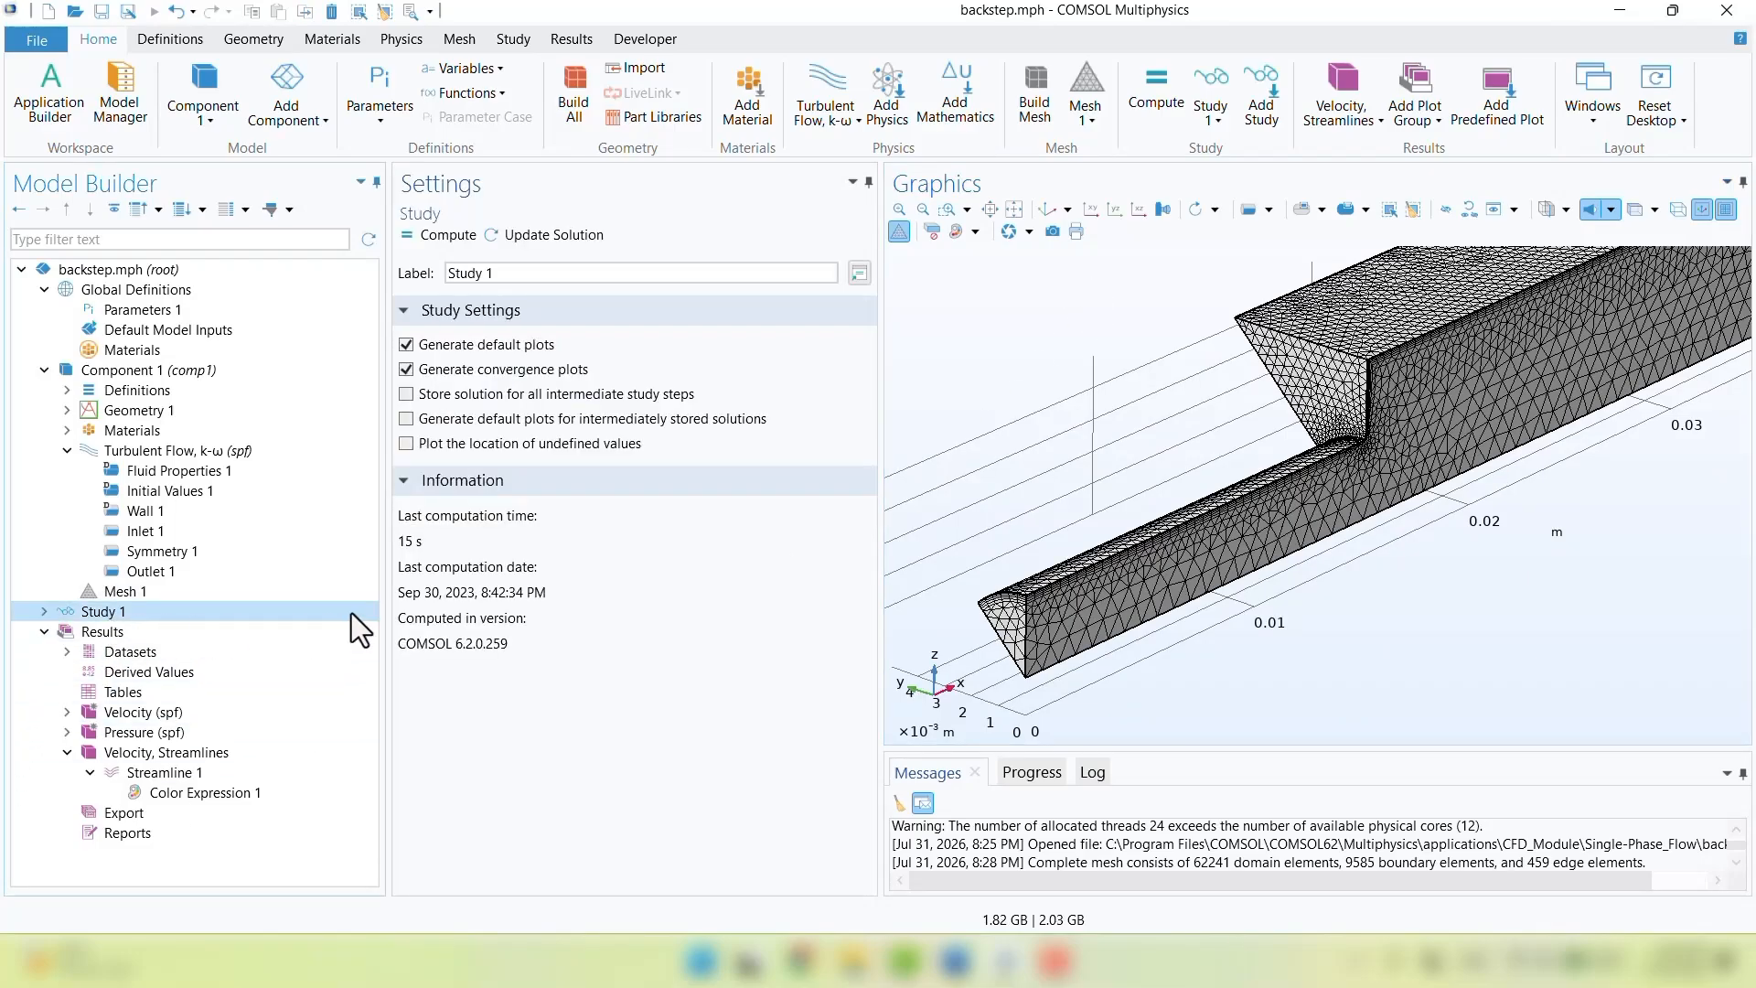
{"action": "left_click", "coordinate": [452, 236]}
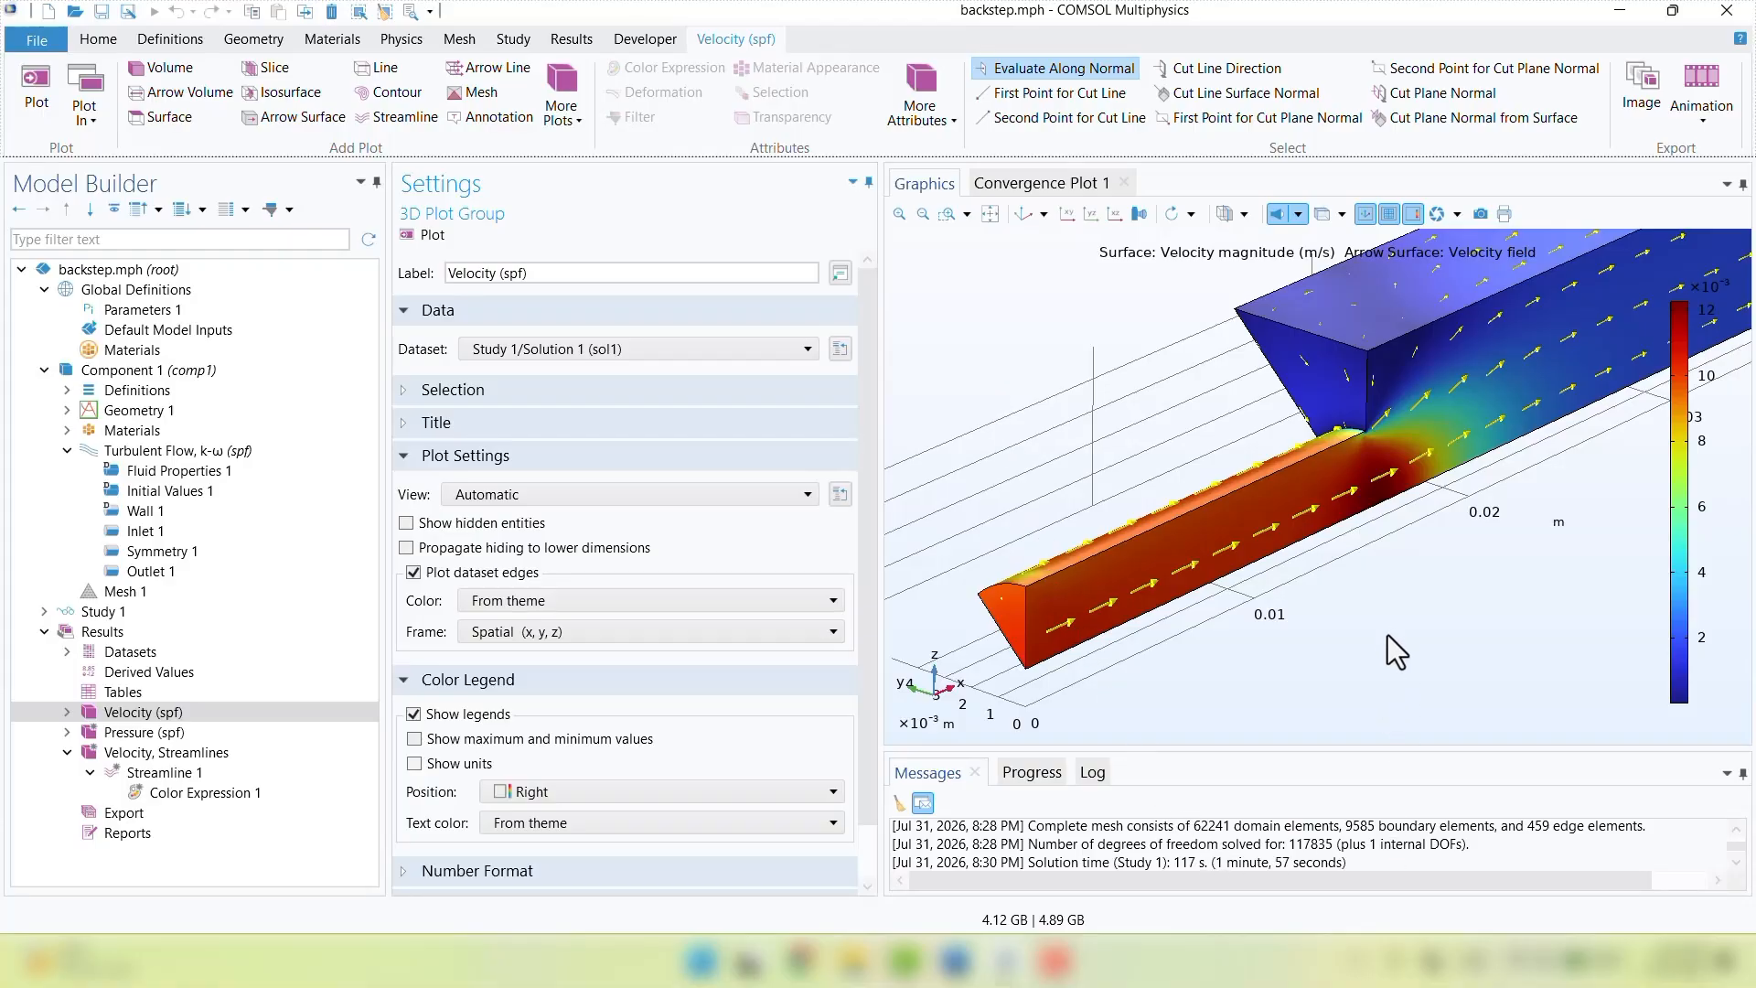
{"action": "left_click", "coordinate": [144, 732]}
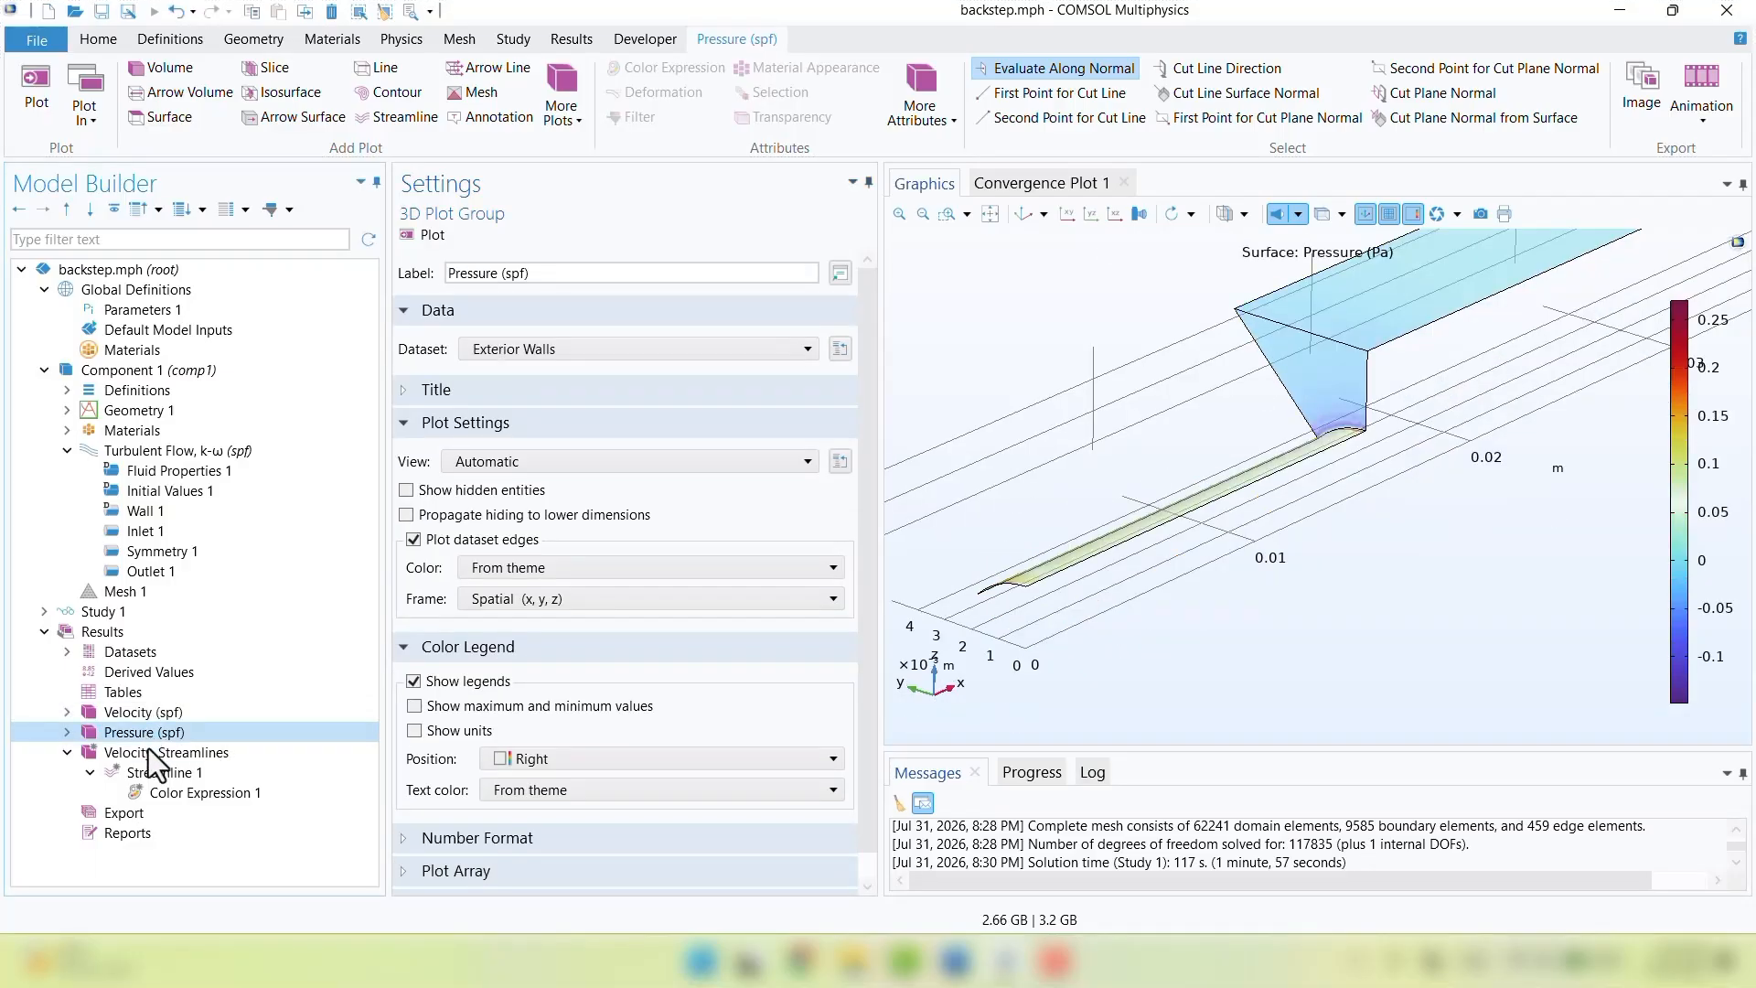
{"action": "left_click", "coordinate": [153, 751]}
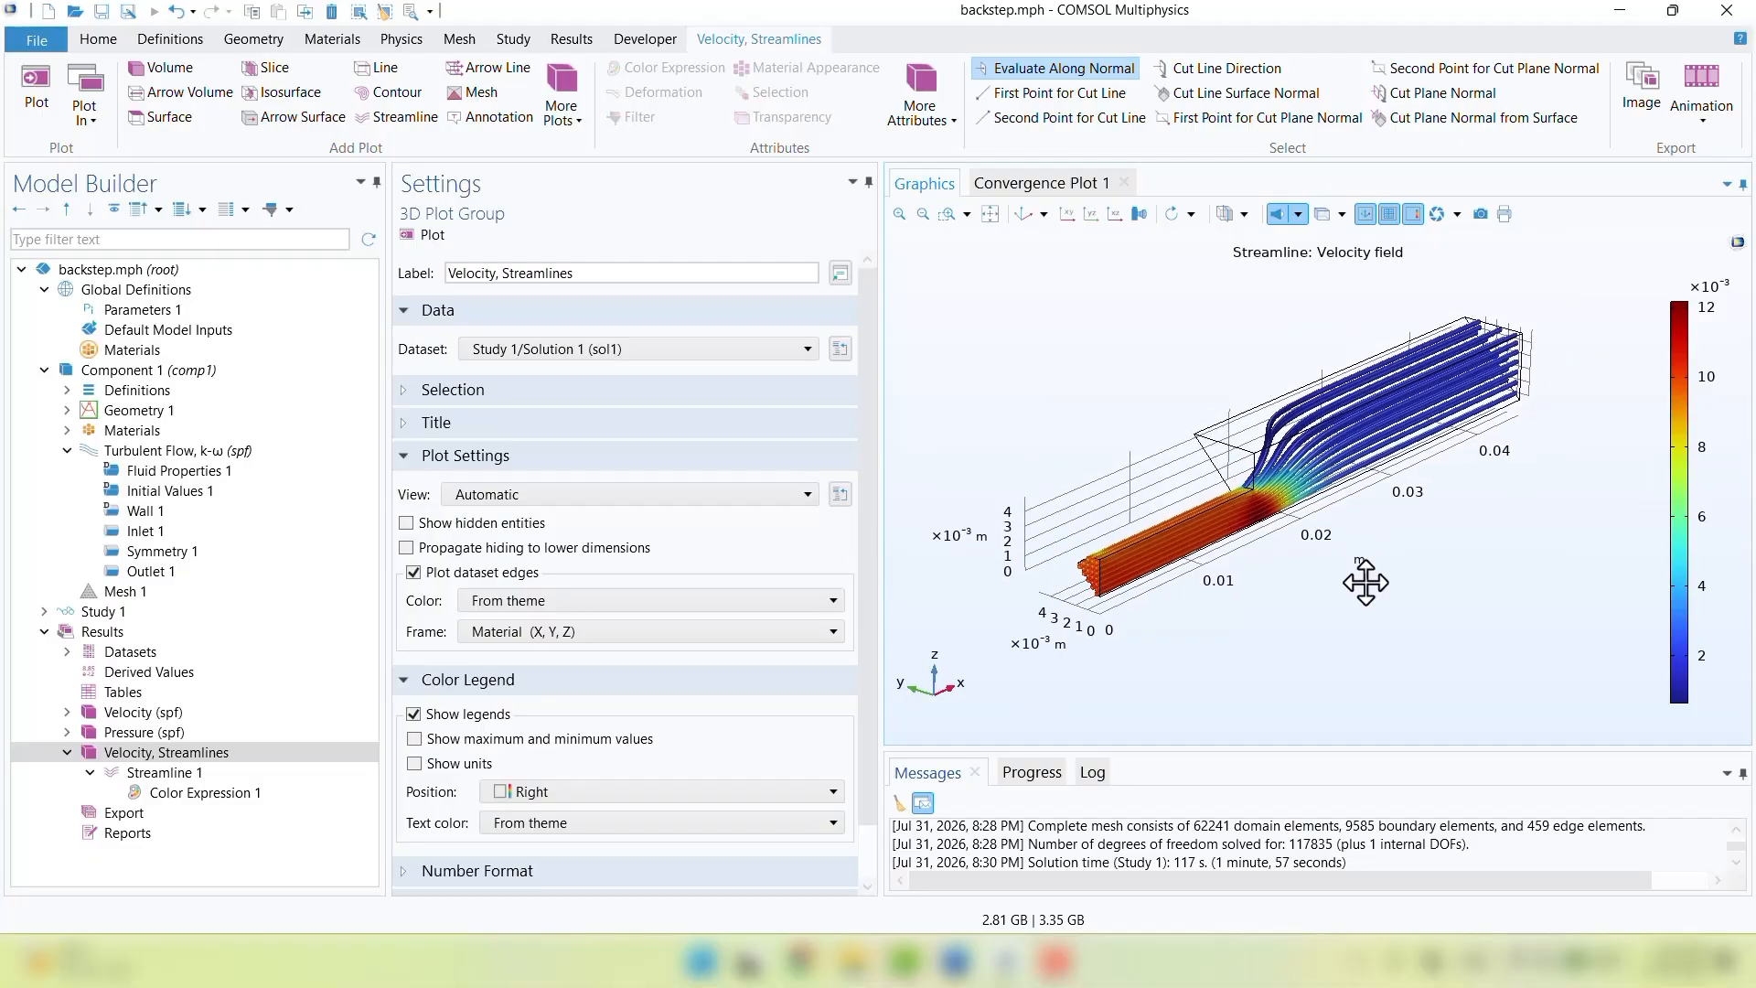
{"action": "left_click", "coordinate": [137, 592]}
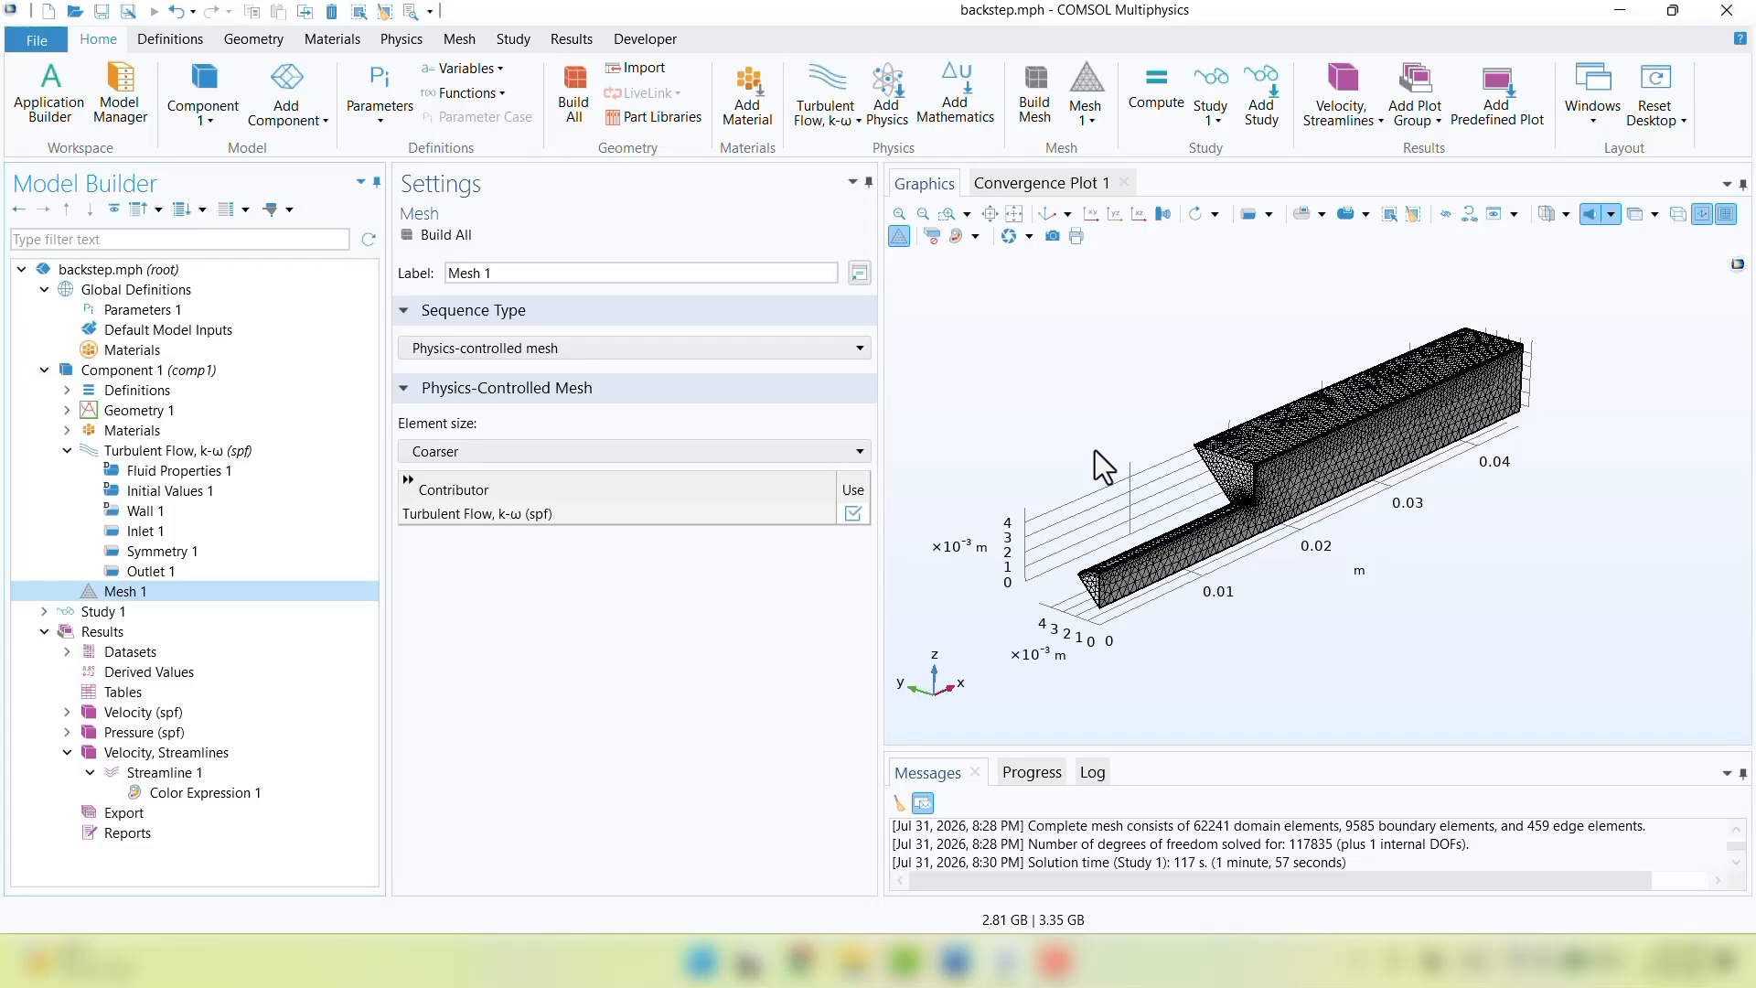
{"action": "left_click", "coordinate": [461, 40]}
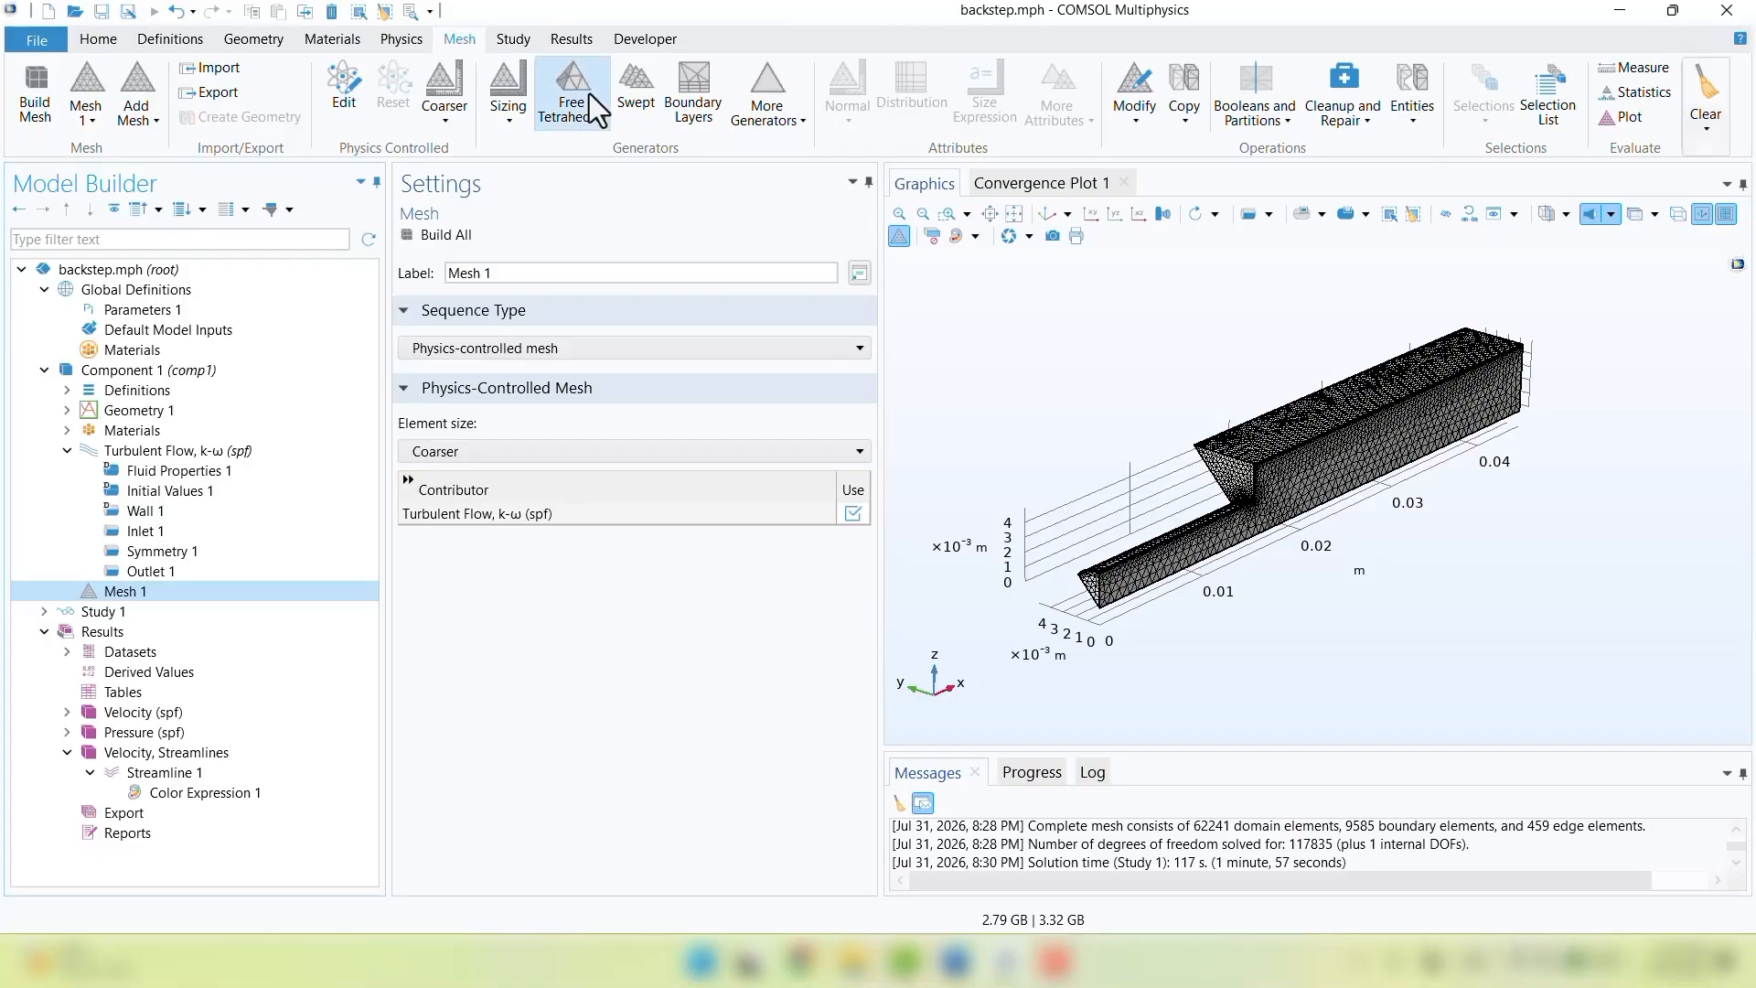
{"action": "left_click", "coordinate": [1161, 126]}
{"action": "left_click", "coordinate": [1143, 128]}
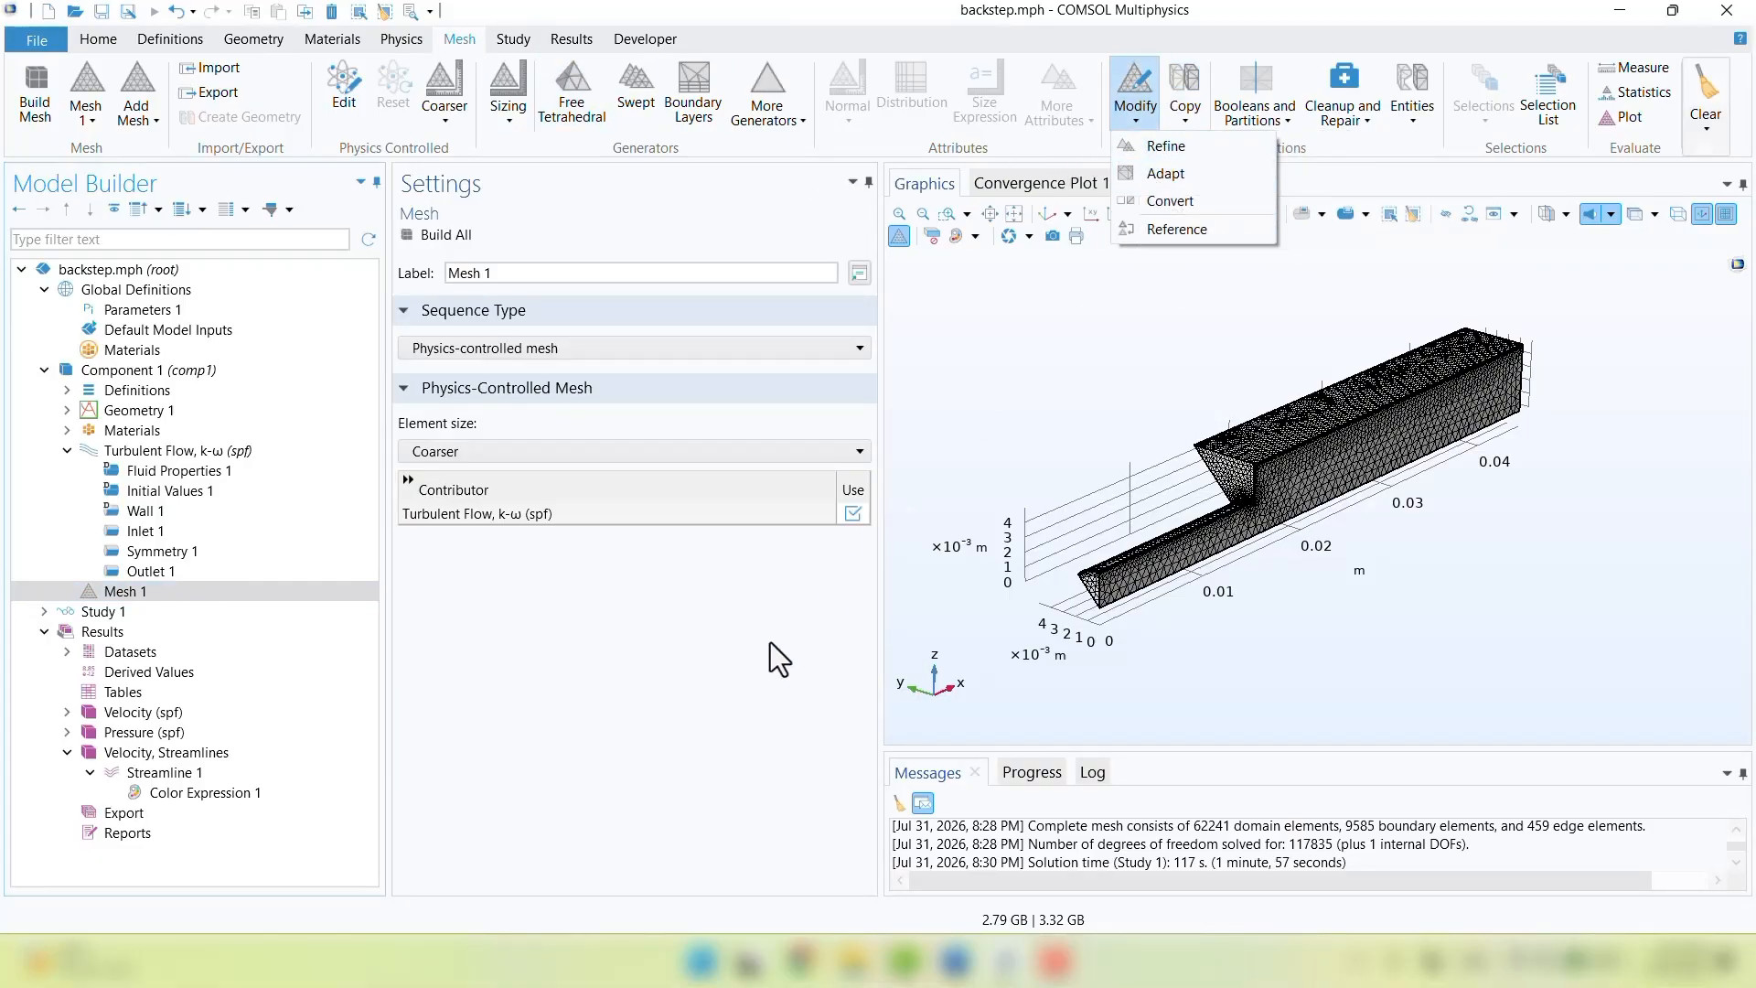
{"action": "left_click", "coordinate": [711, 708]}
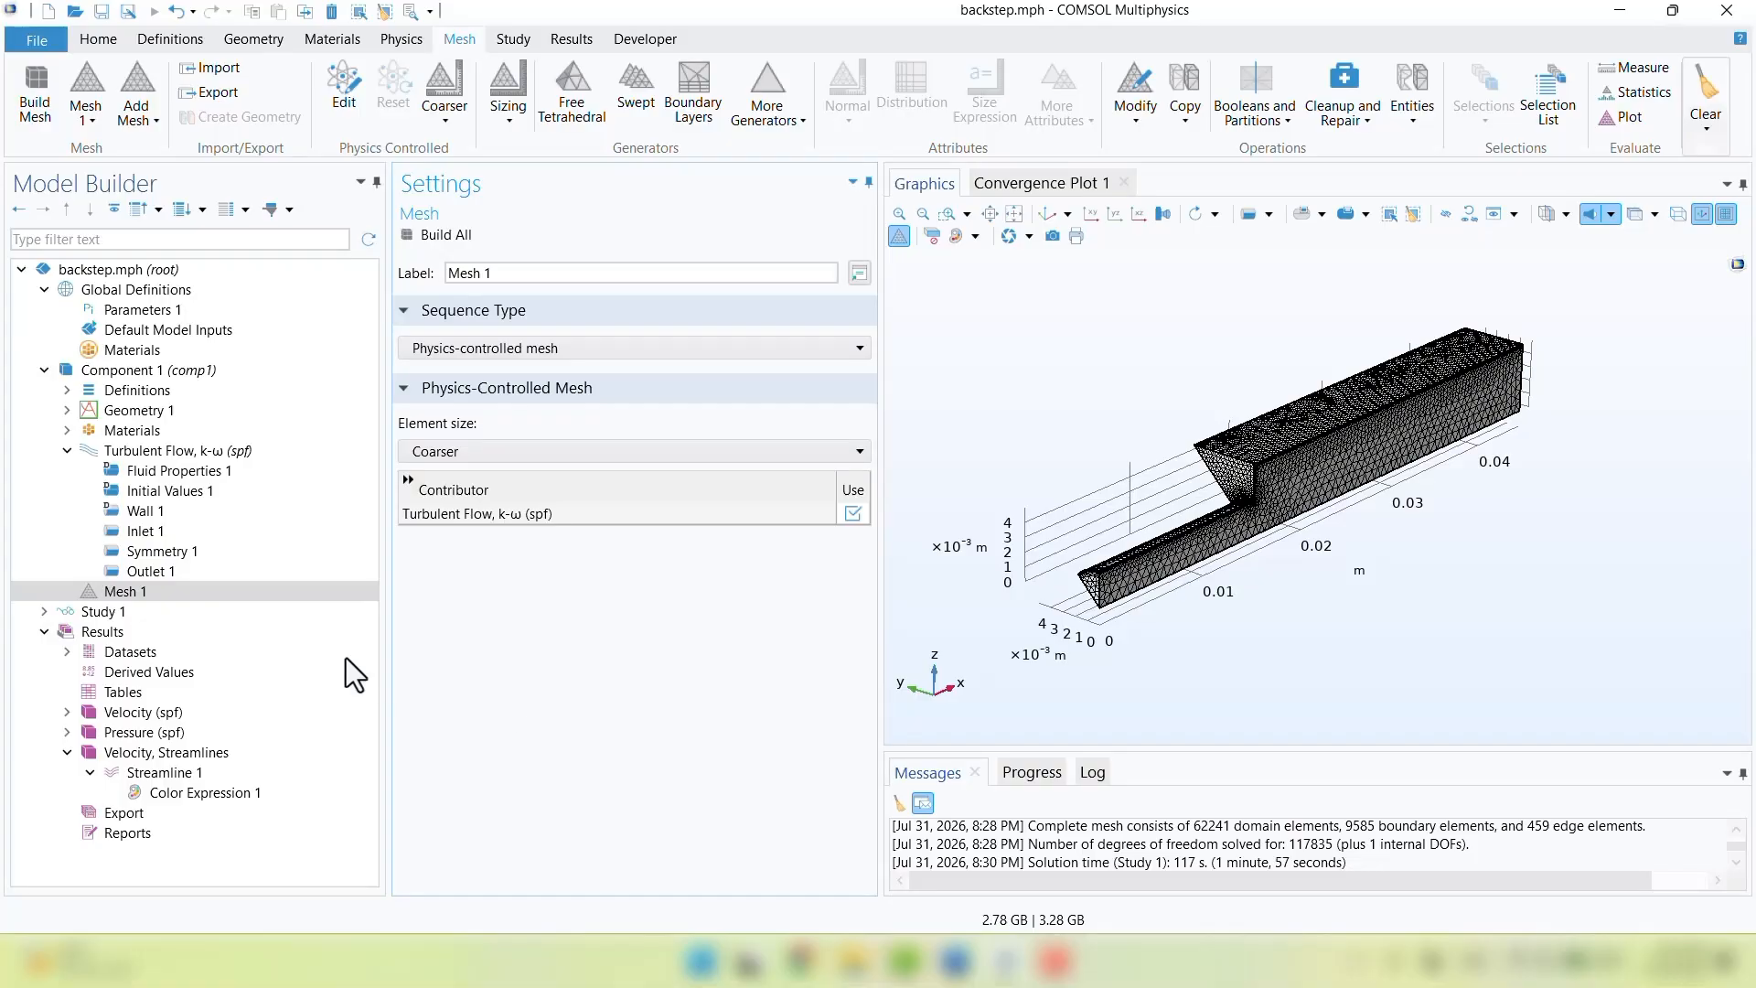
Duplicate Mesh 1 and add an Adapt operation to the copied mesh
{"action": "right_click", "coordinate": [141, 591]}
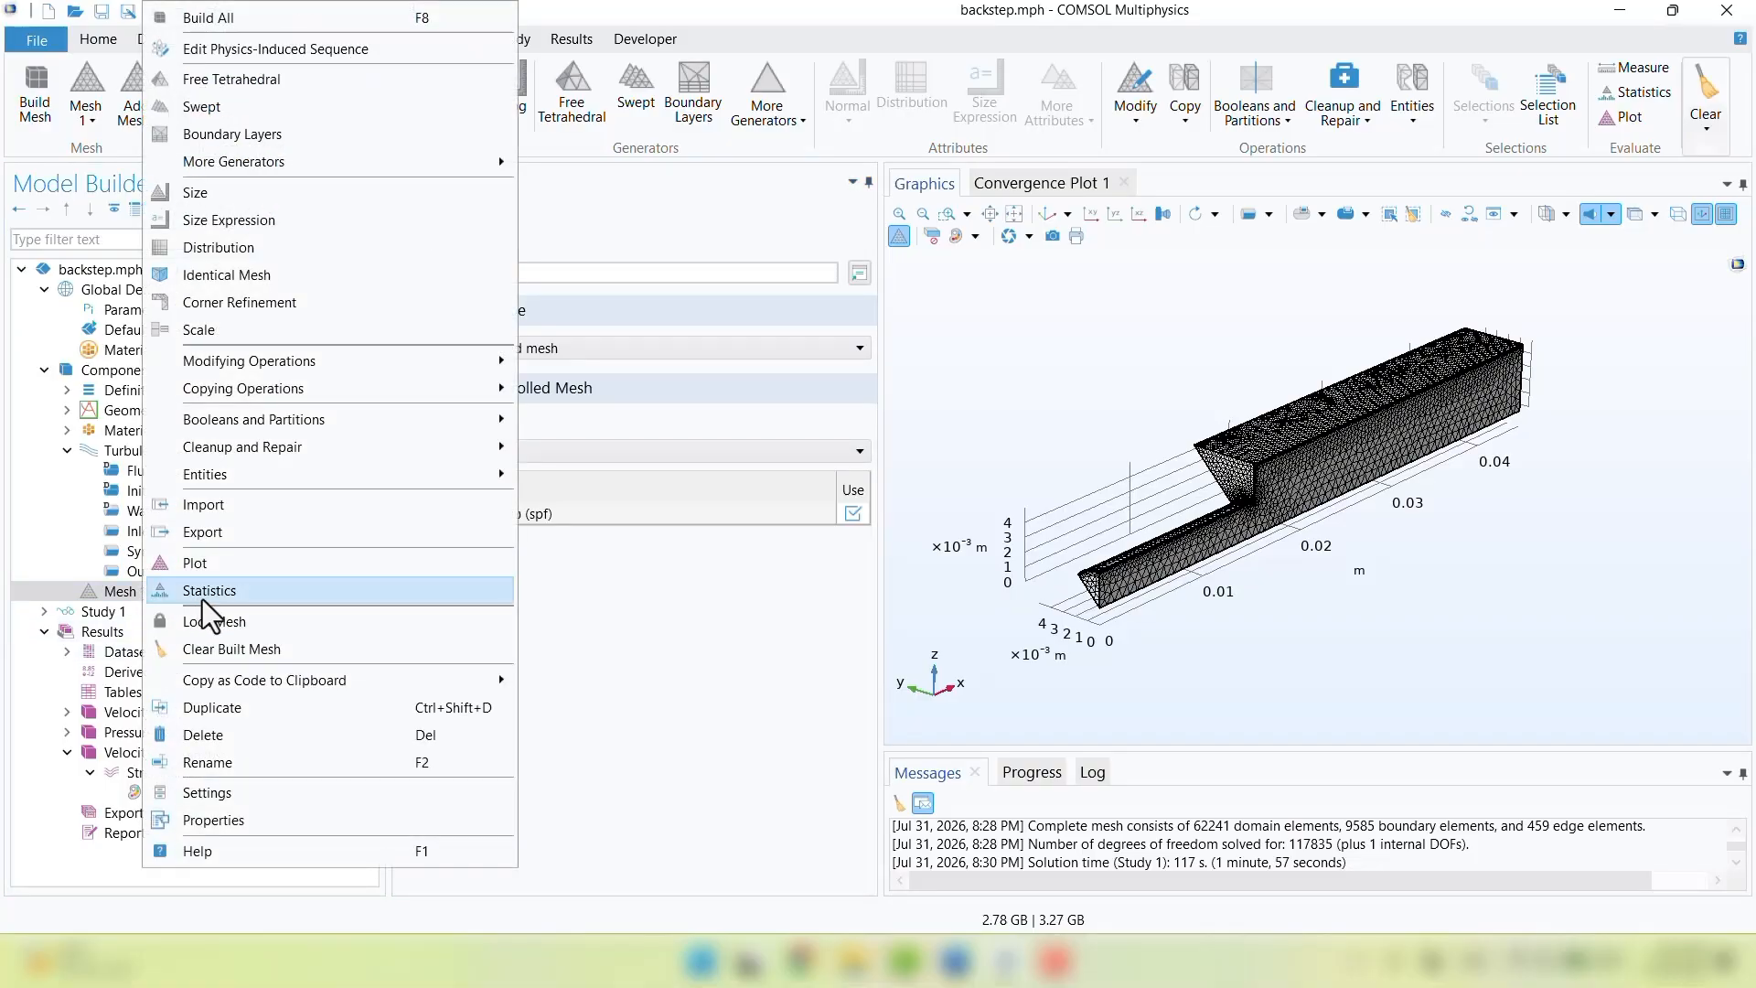
{"action": "left_click", "coordinate": [219, 707]}
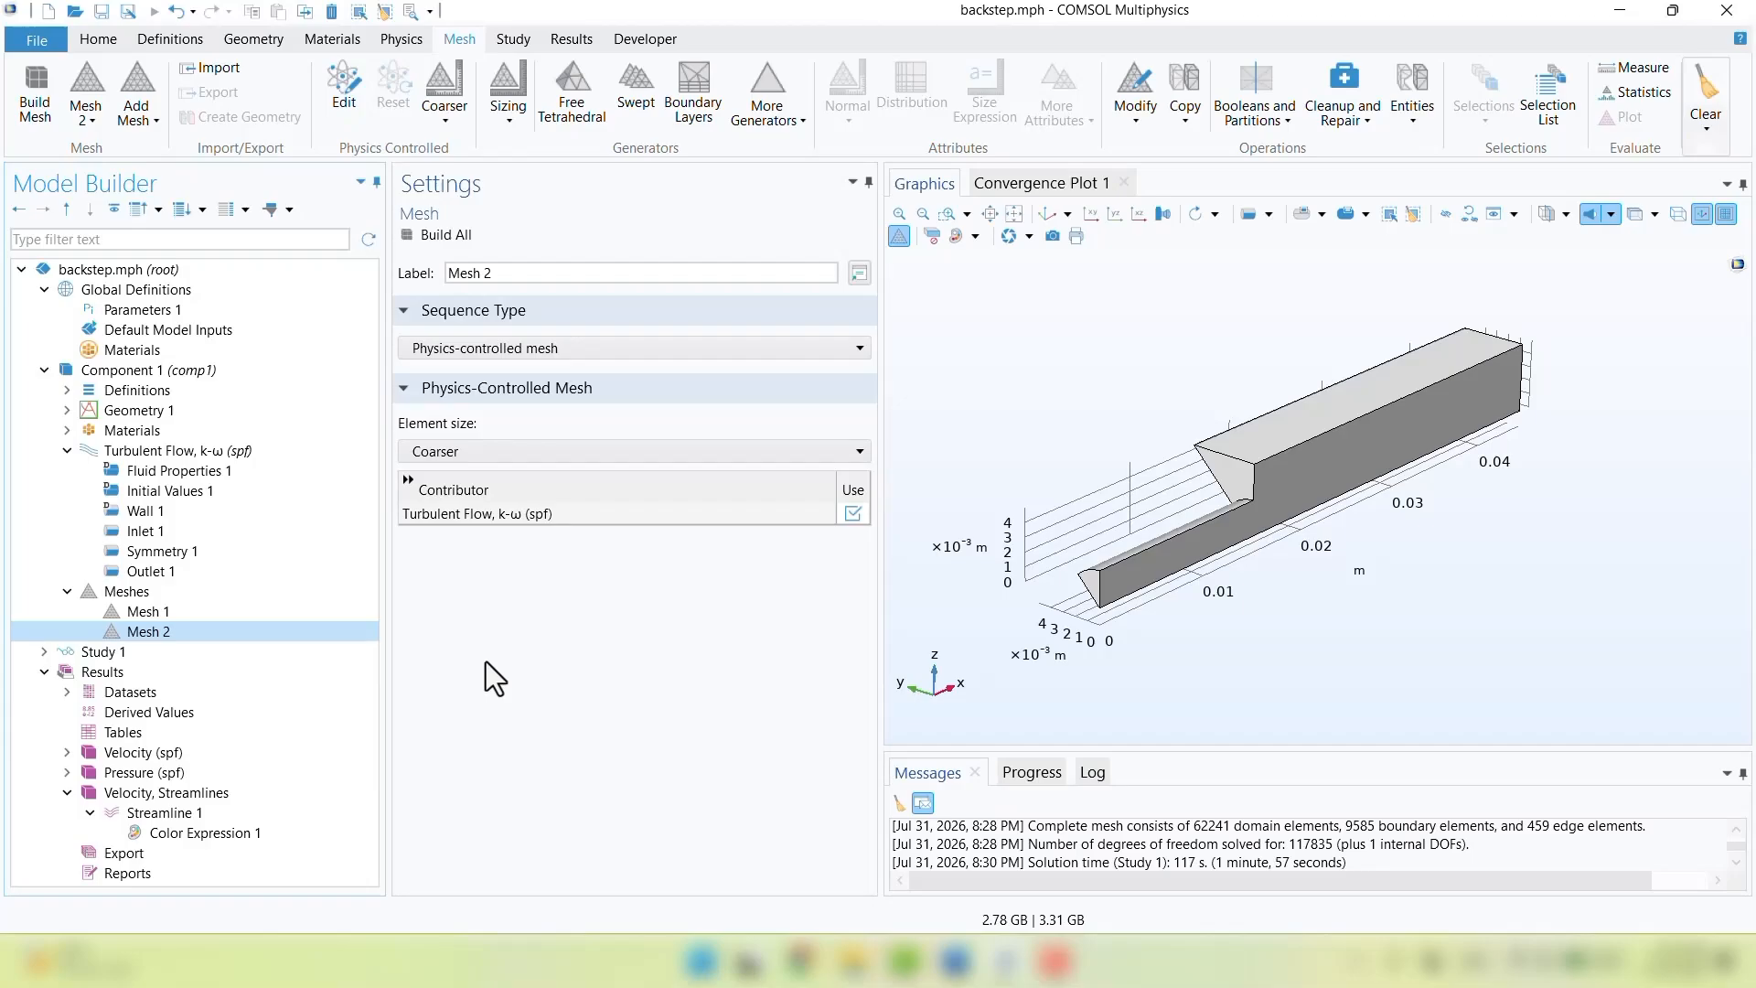
{"action": "left_click", "coordinate": [1135, 124]}
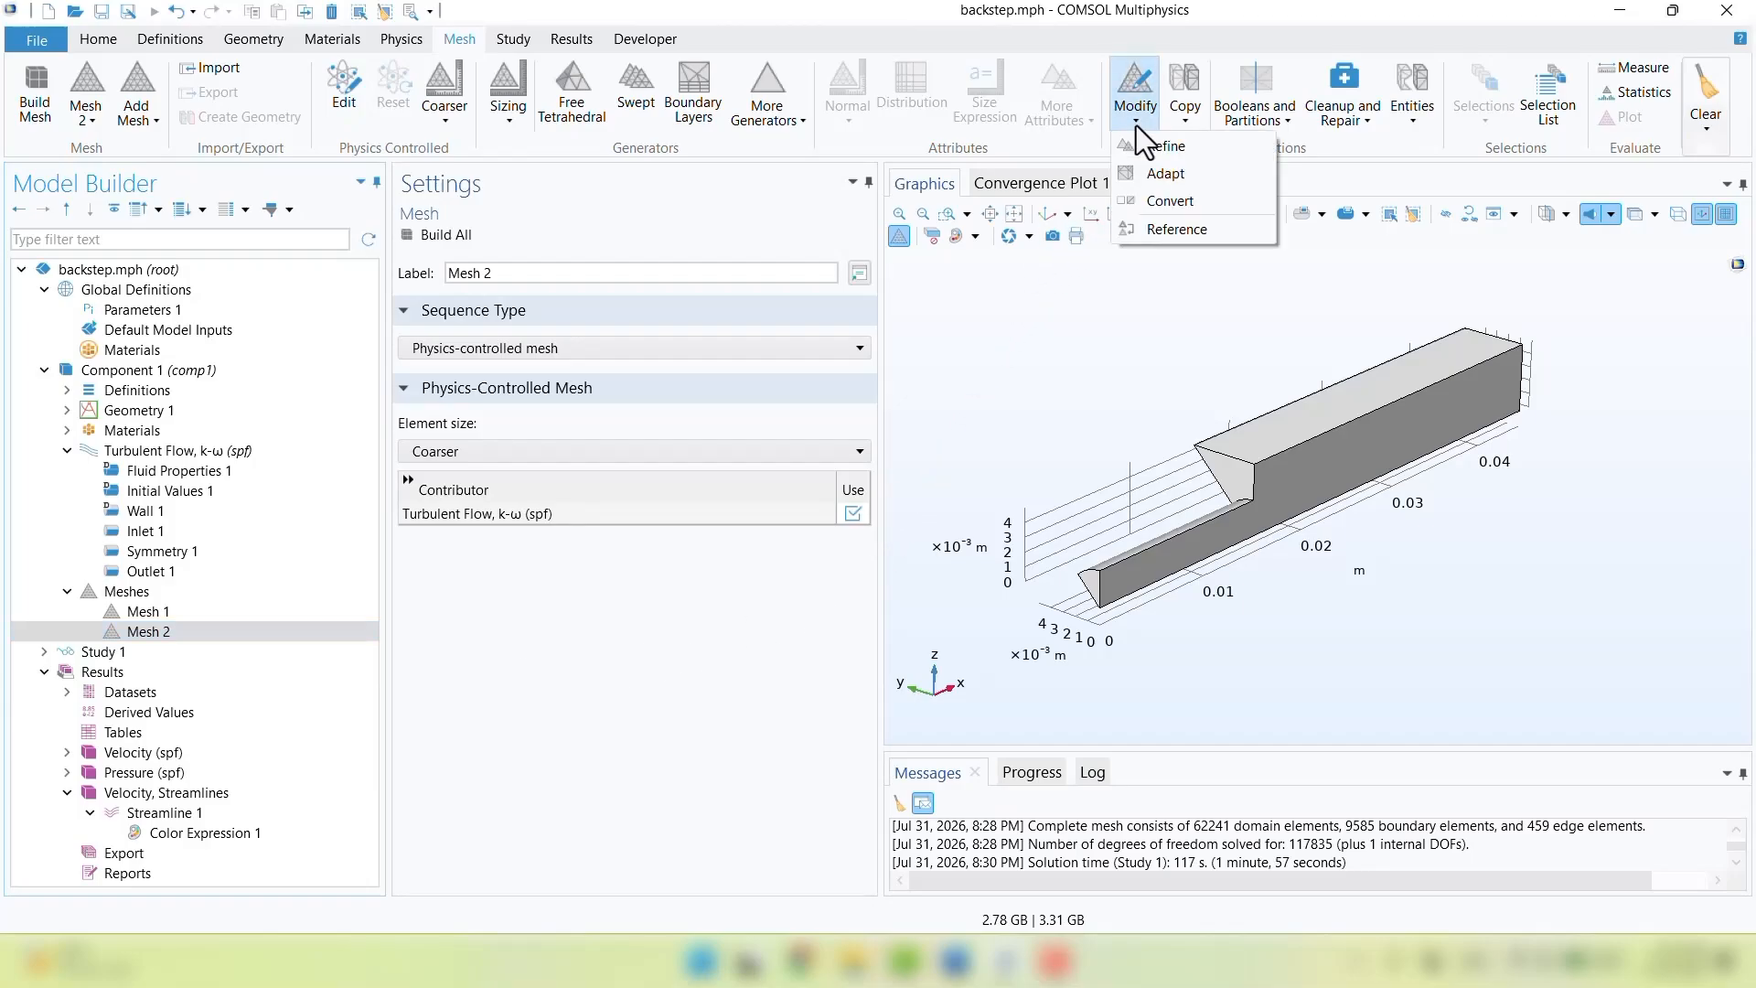
{"action": "left_click", "coordinate": [1155, 177]}
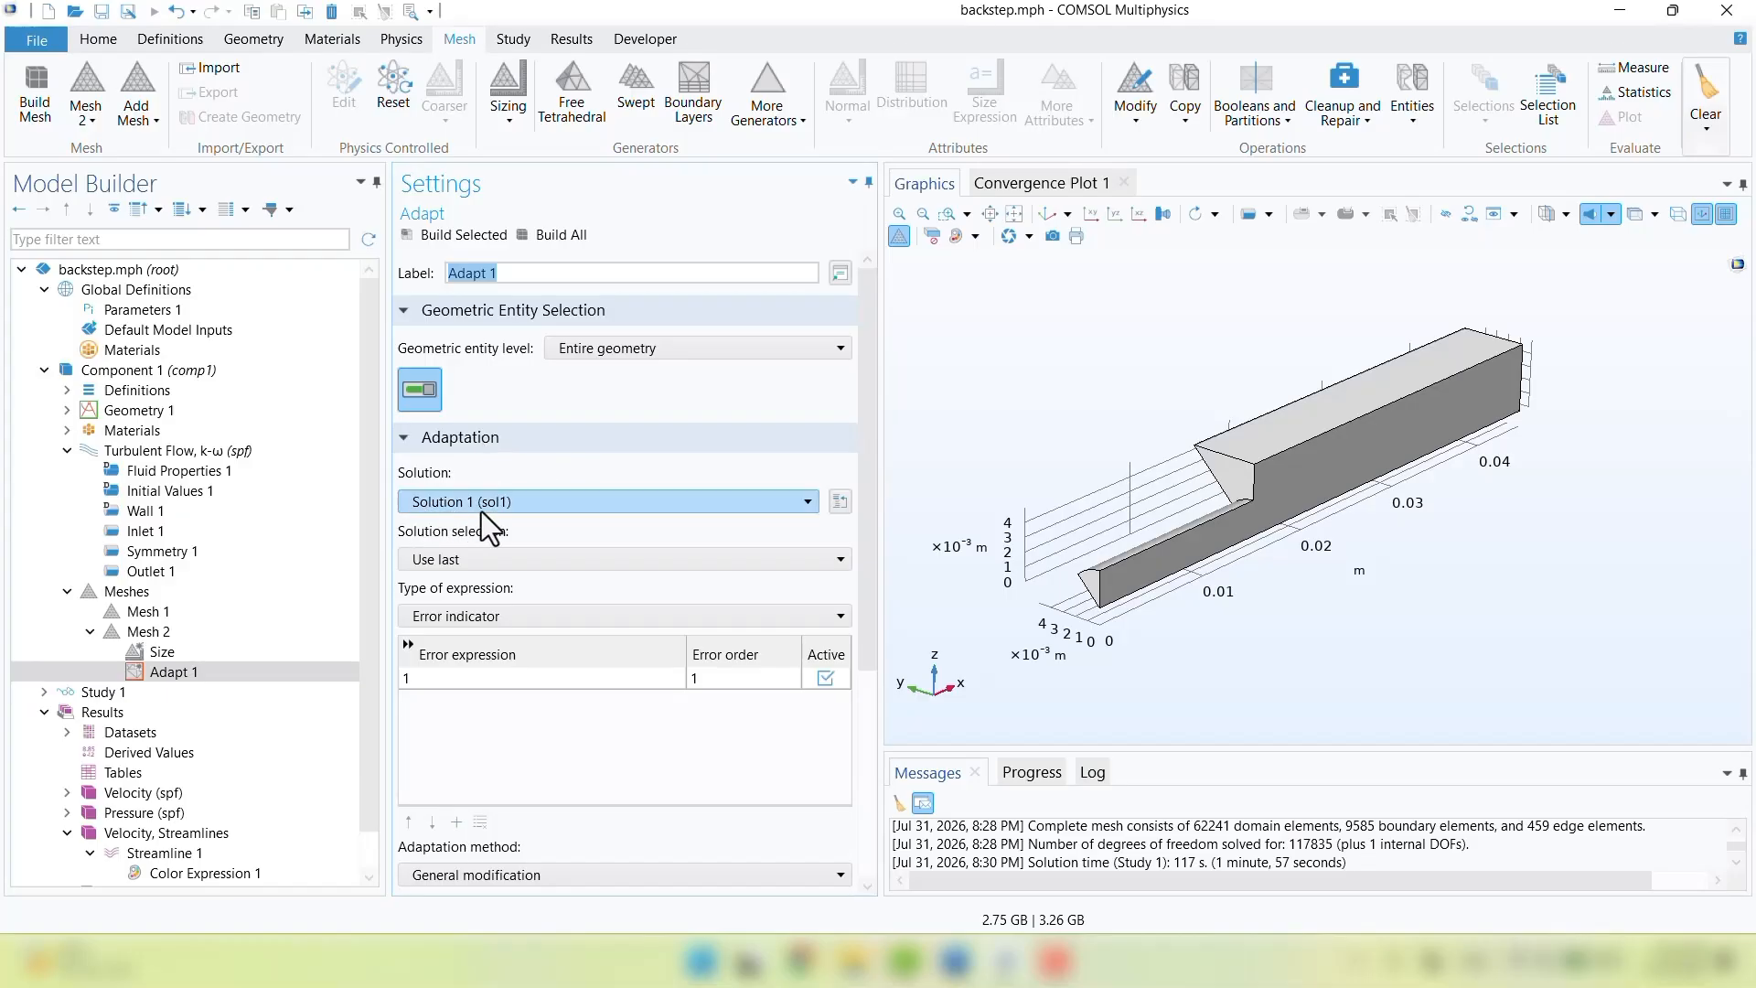
Try to build Mesh 2 with its Adapt operation based on Solution 1 of Study 1
{"action": "scroll", "coordinate": [243, 697], "scroll_direction": "down", "scroll_amount": 2}
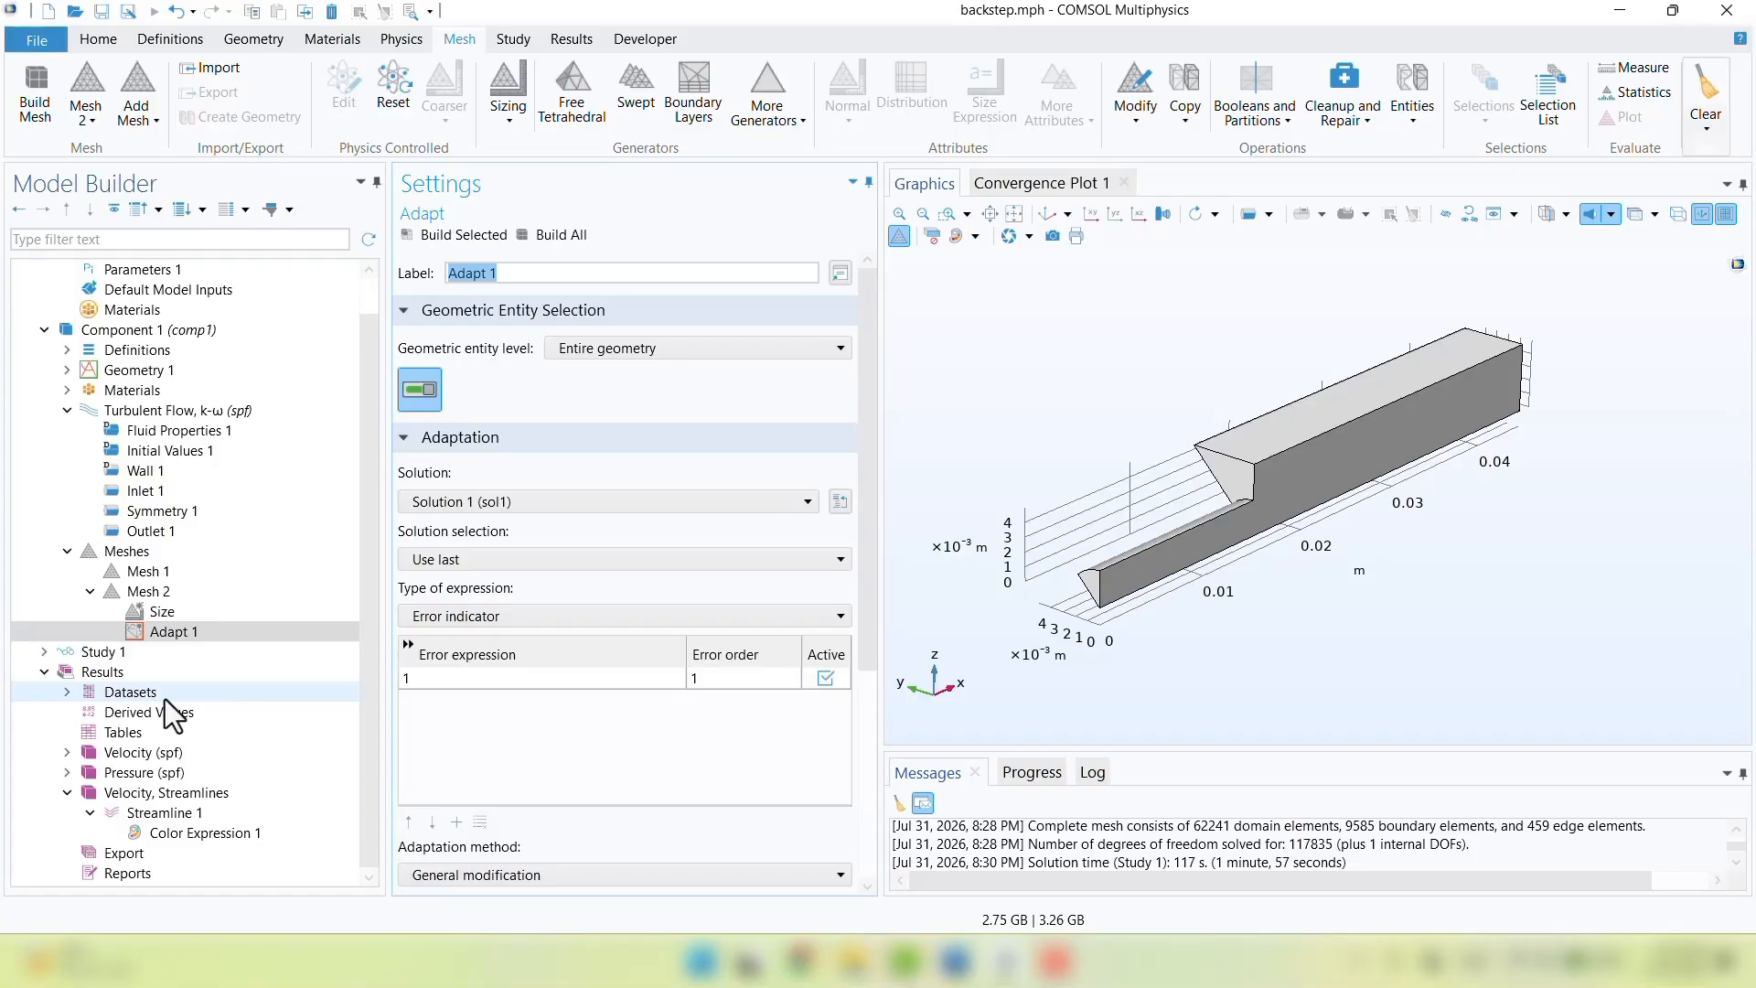
{"action": "left_click", "coordinate": [42, 653]}
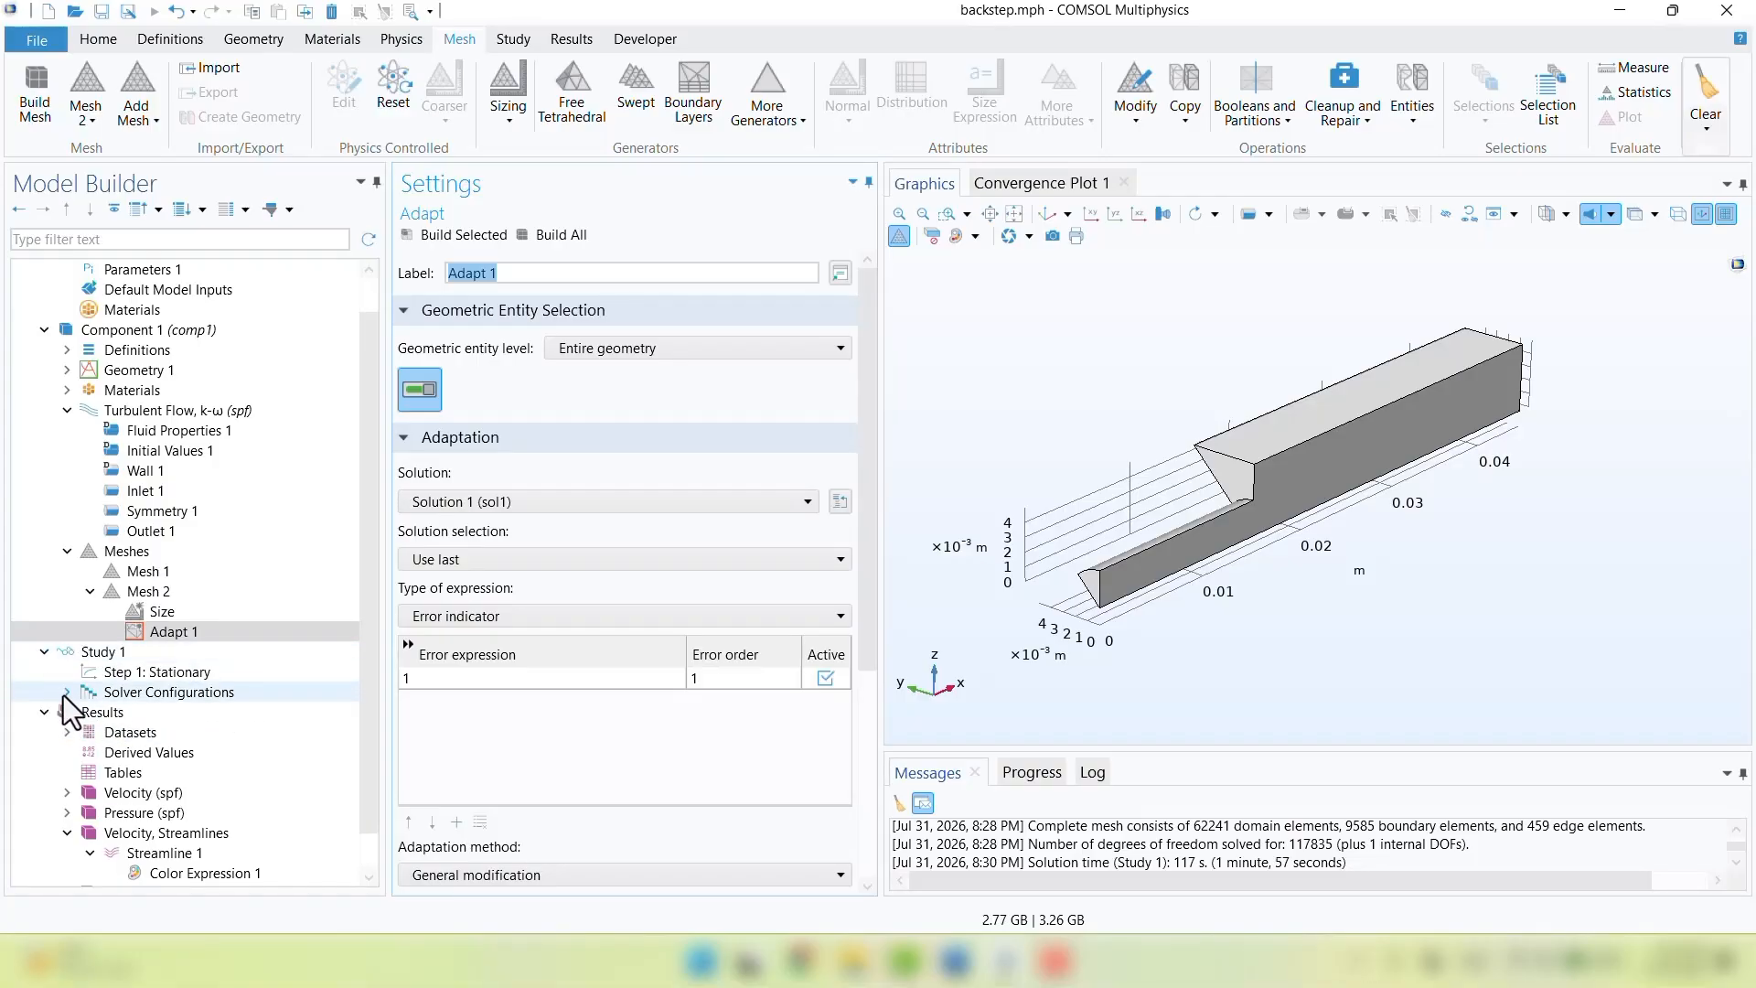
{"action": "left_click", "coordinate": [66, 692]}
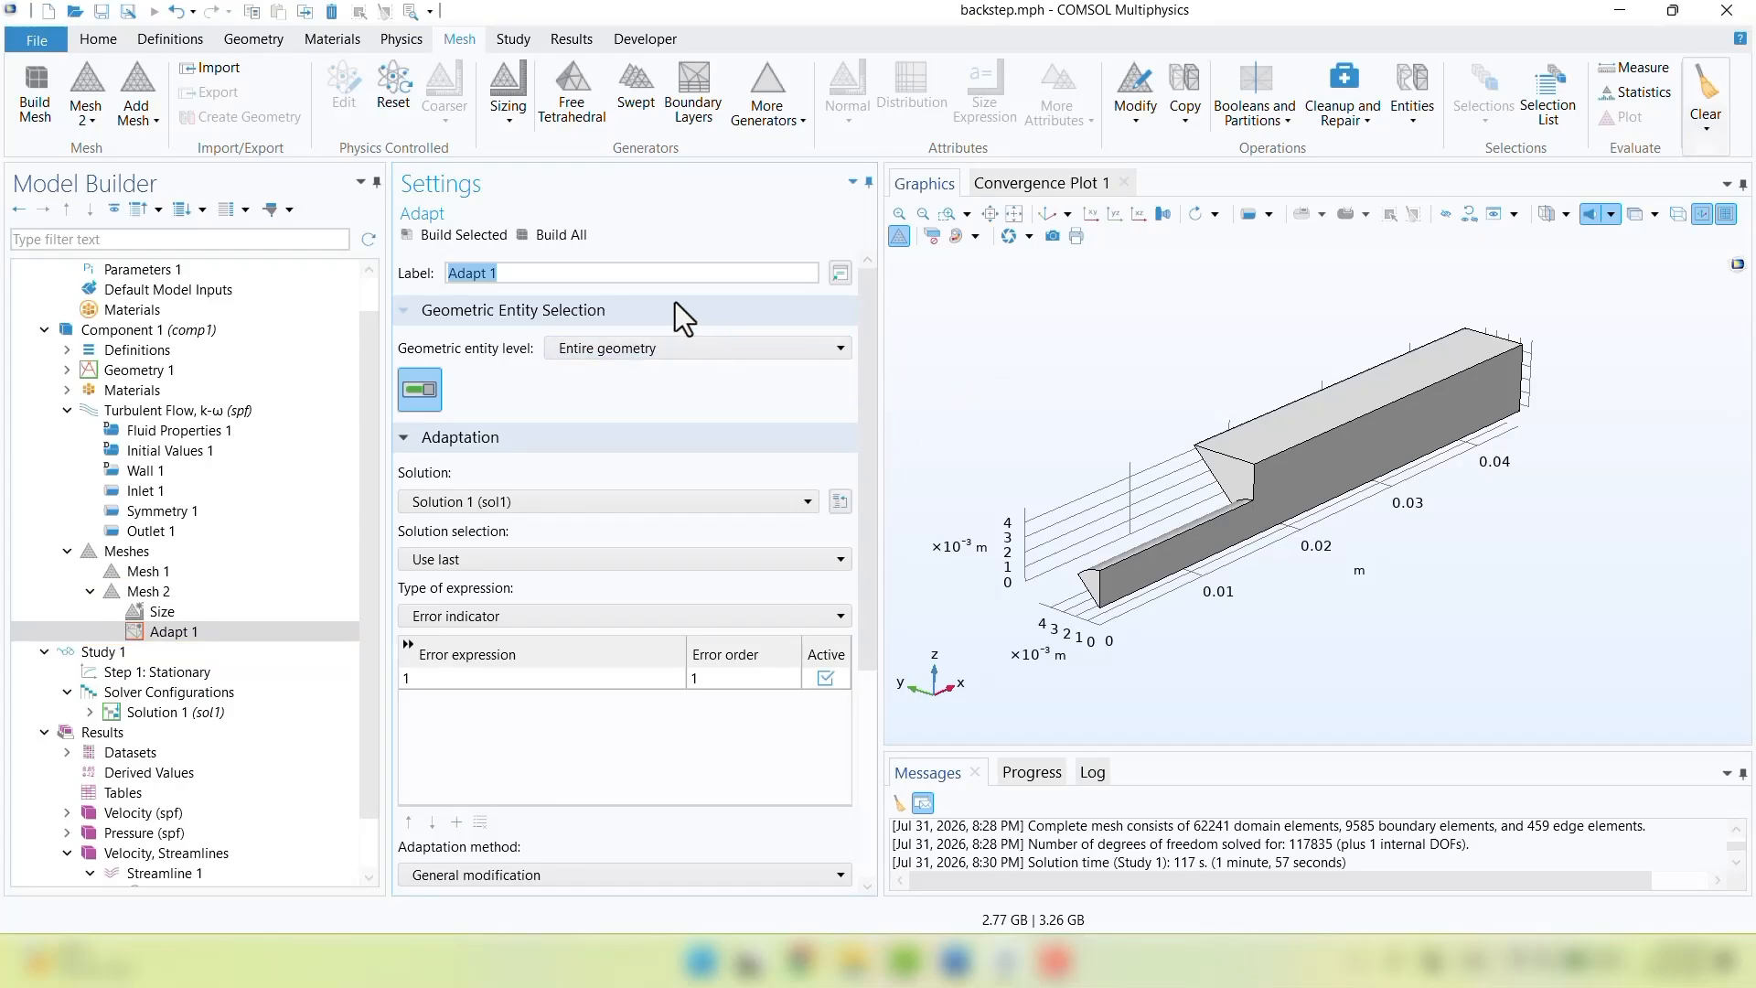
{"action": "left_click", "coordinate": [560, 235]}
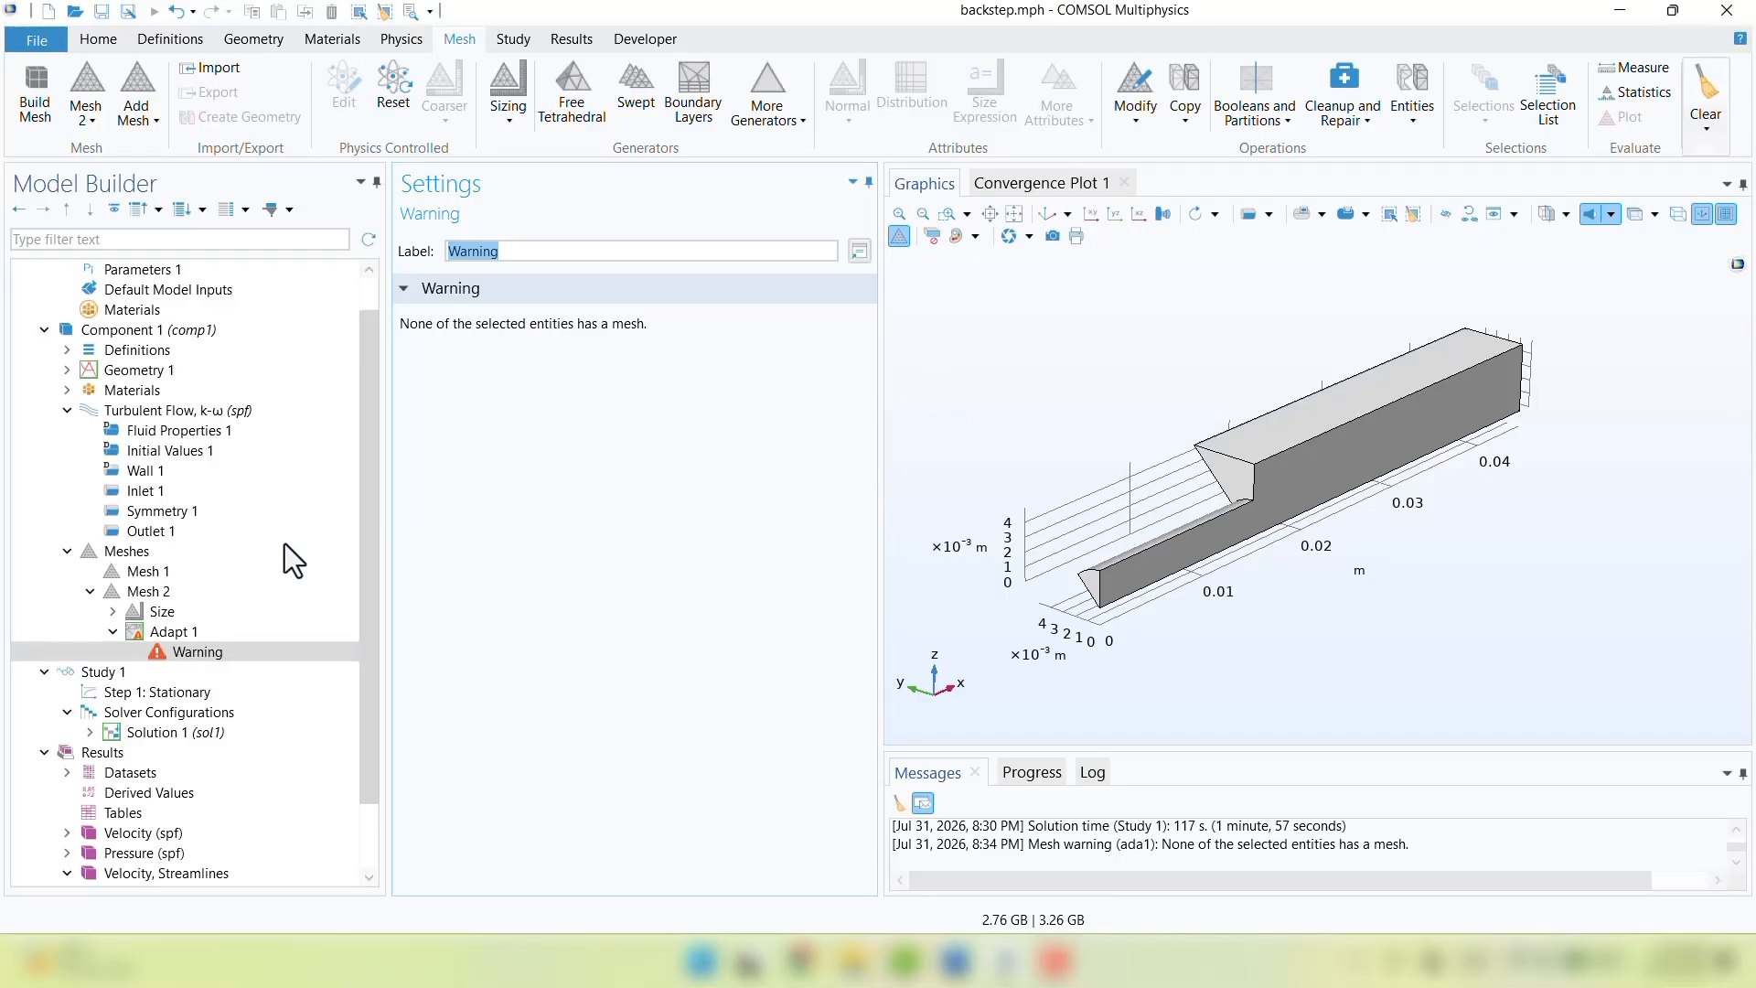
Delete Mesh 2 together with its Adapt operation
{"action": "left_click", "coordinate": [165, 590]}
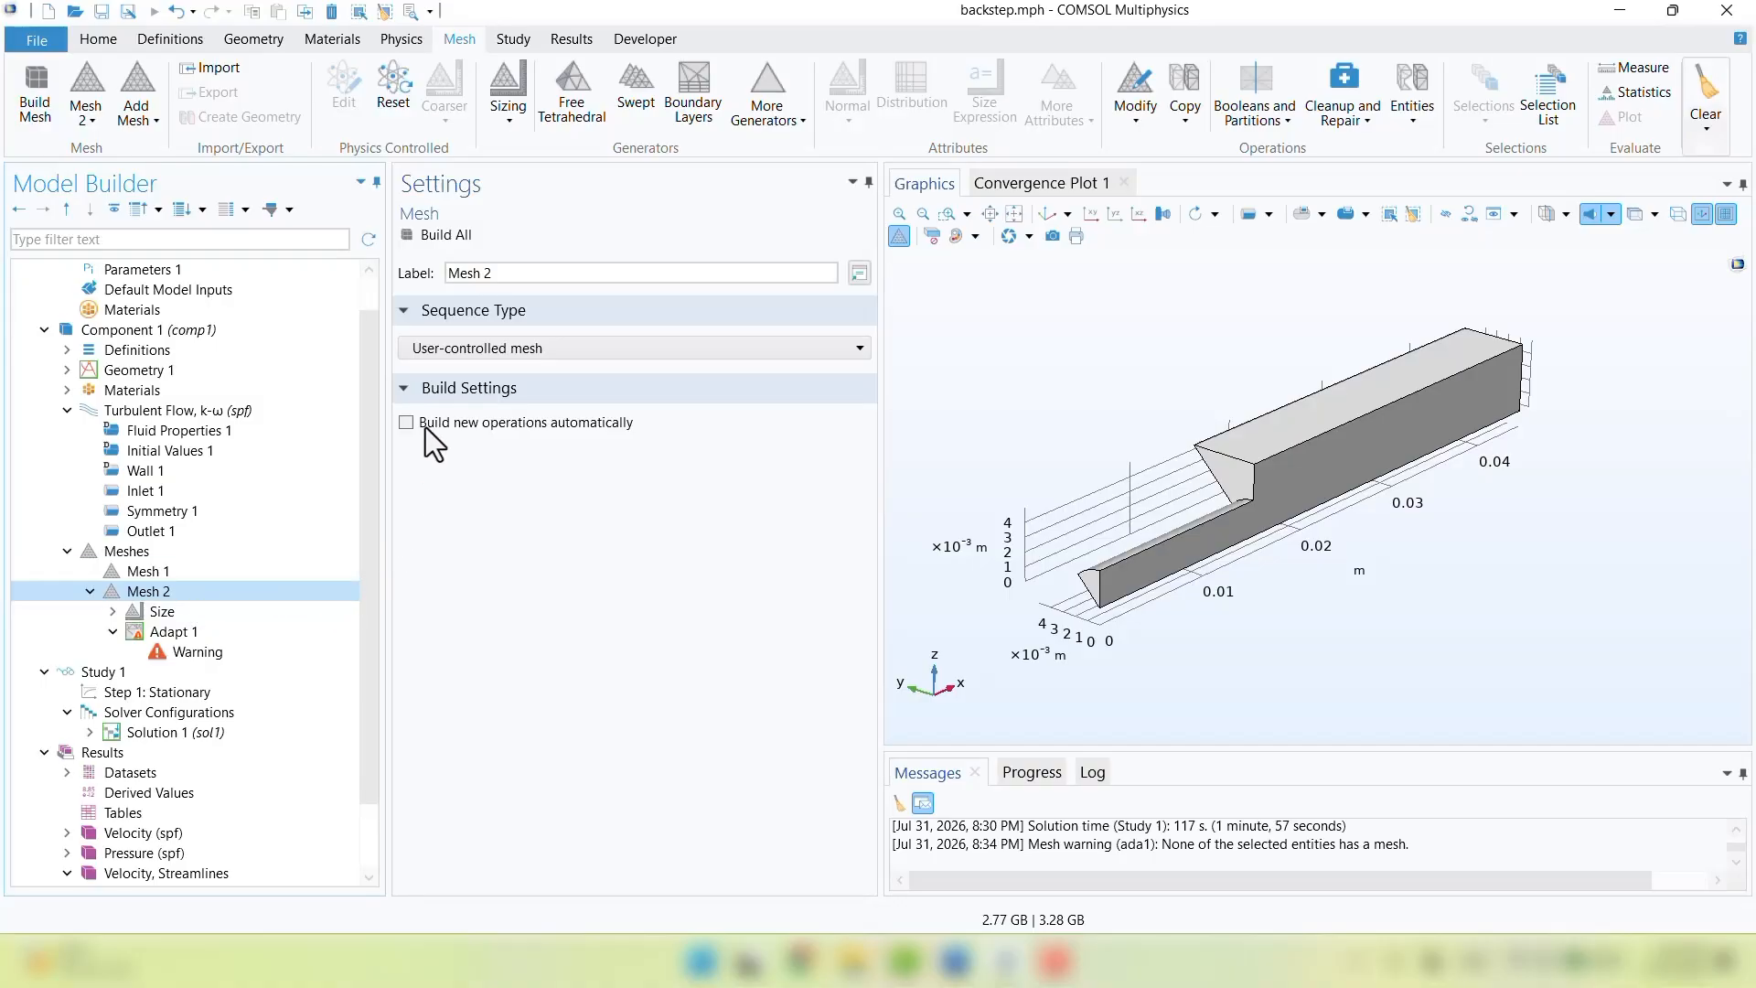
{"action": "right_click", "coordinate": [126, 593]}
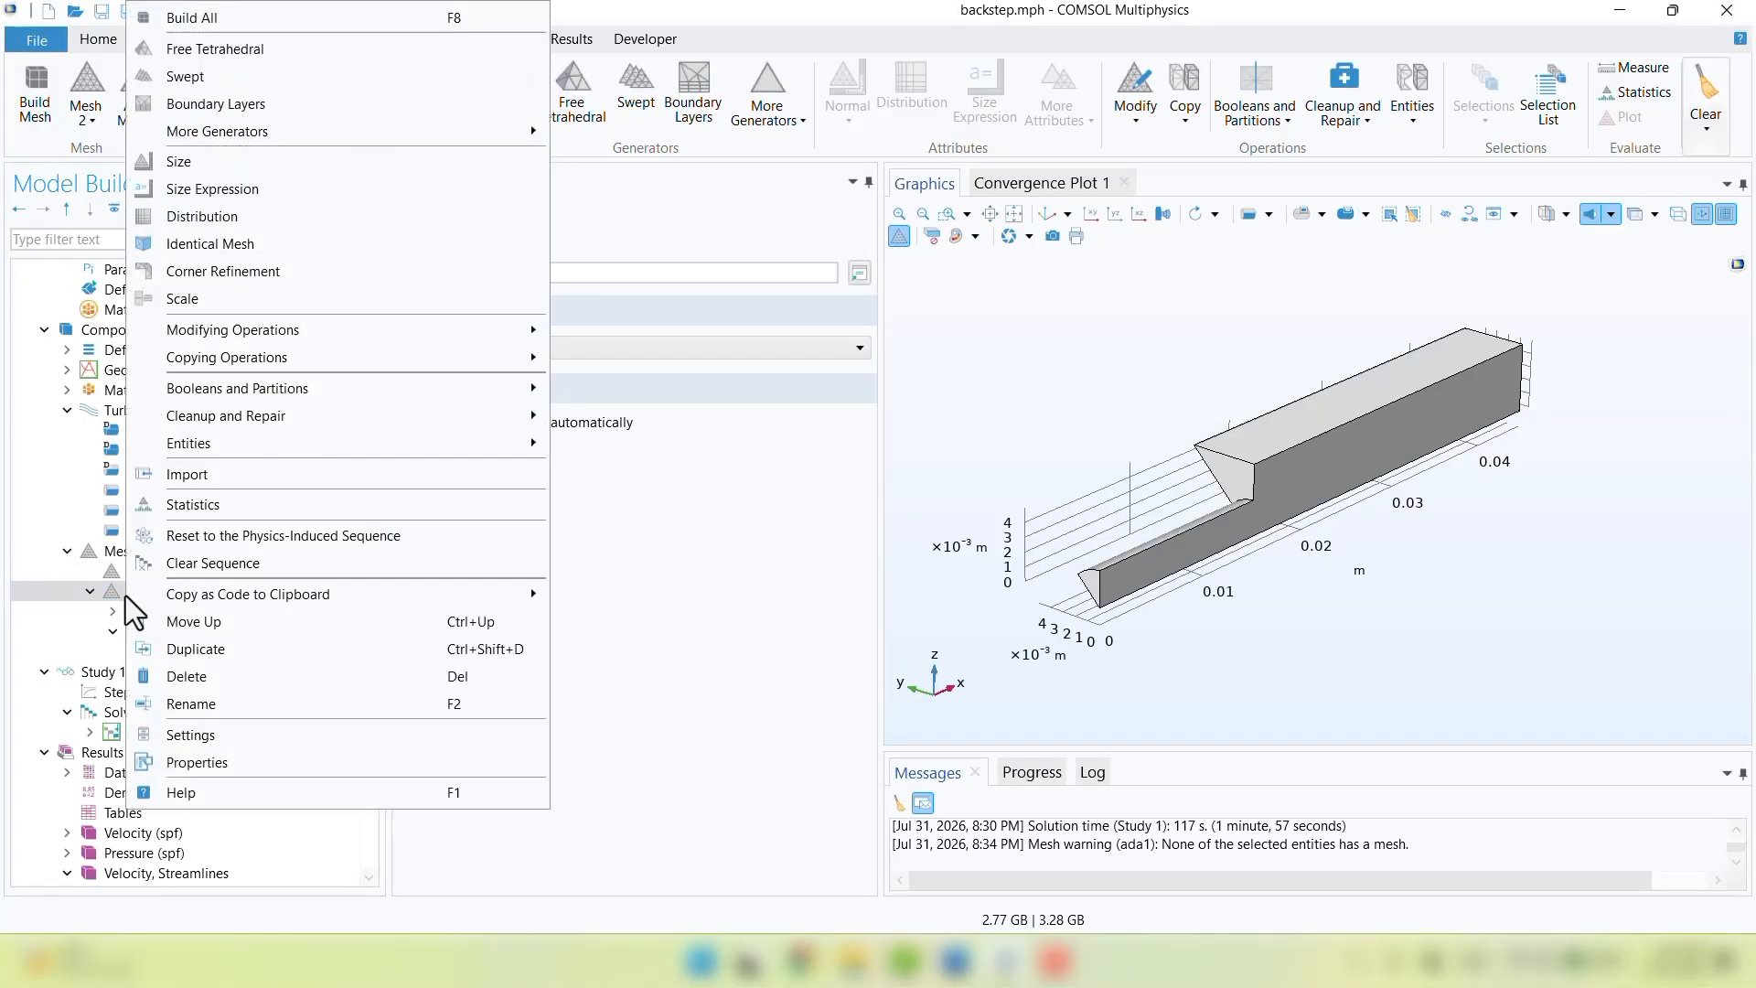
{"action": "left_click", "coordinate": [274, 676]}
{"action": "left_click", "coordinate": [891, 561]}
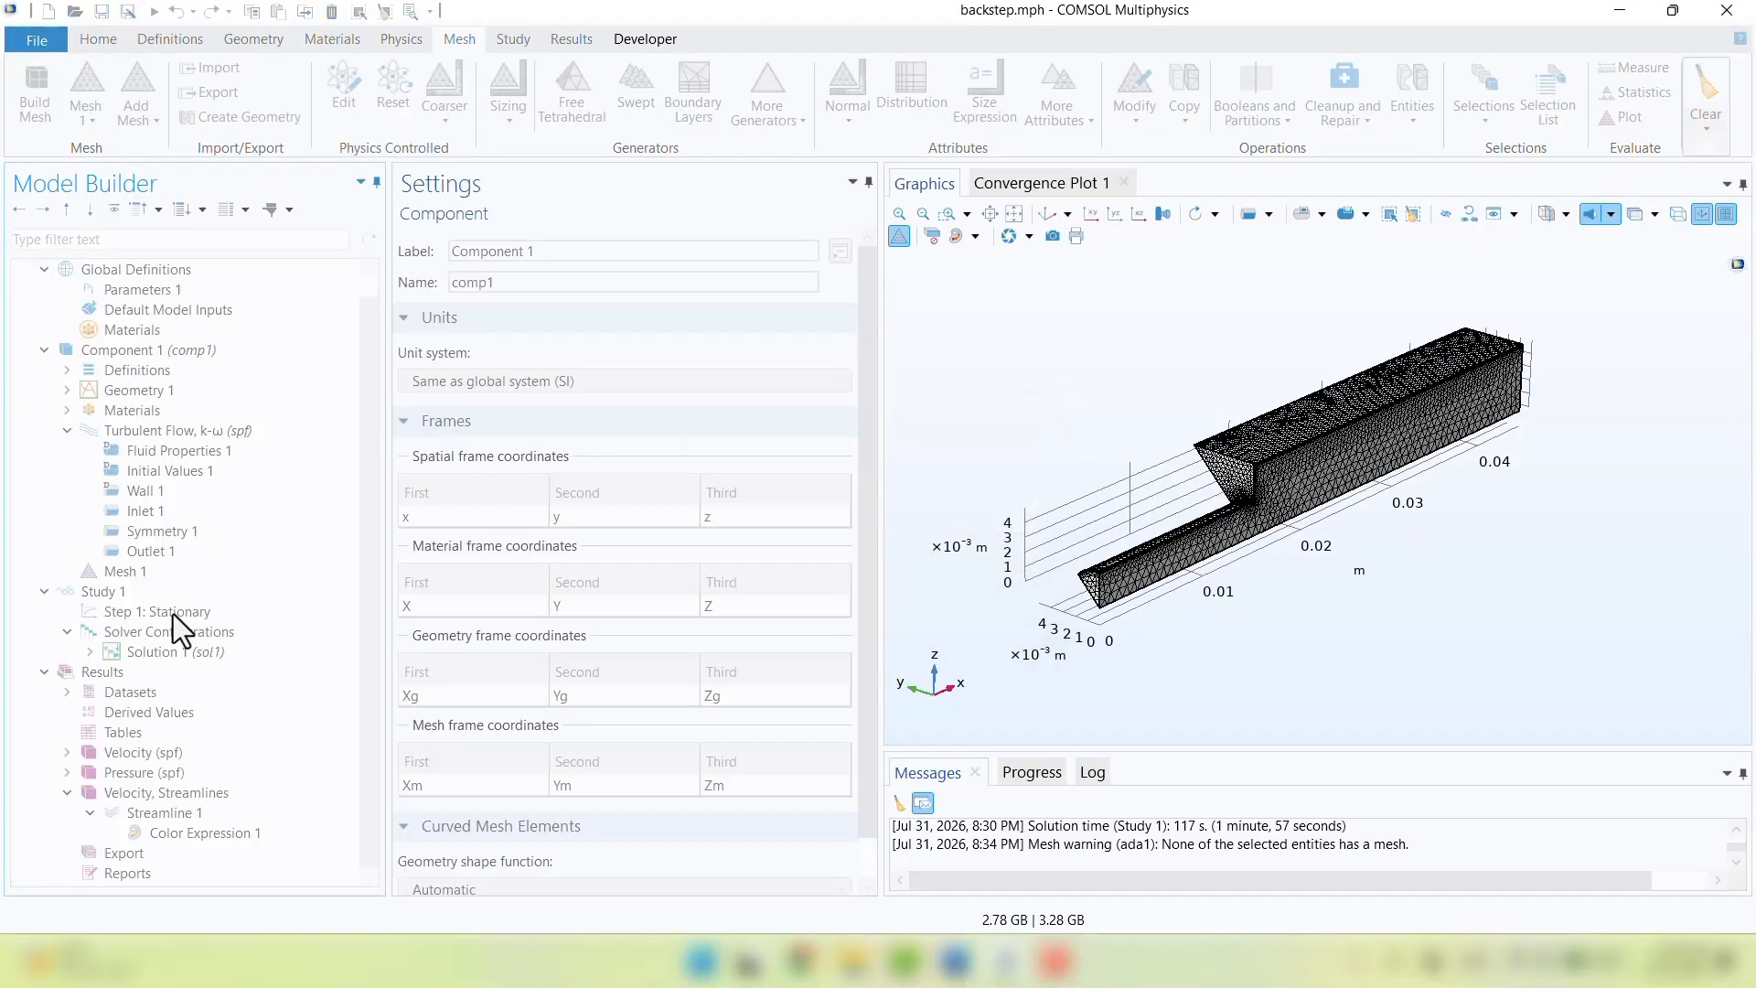
Make the physics-induced sequence of Mesh 1 editable, then duplicate the mesh and expand the copy's operations
{"action": "left_click", "coordinate": [122, 574]}
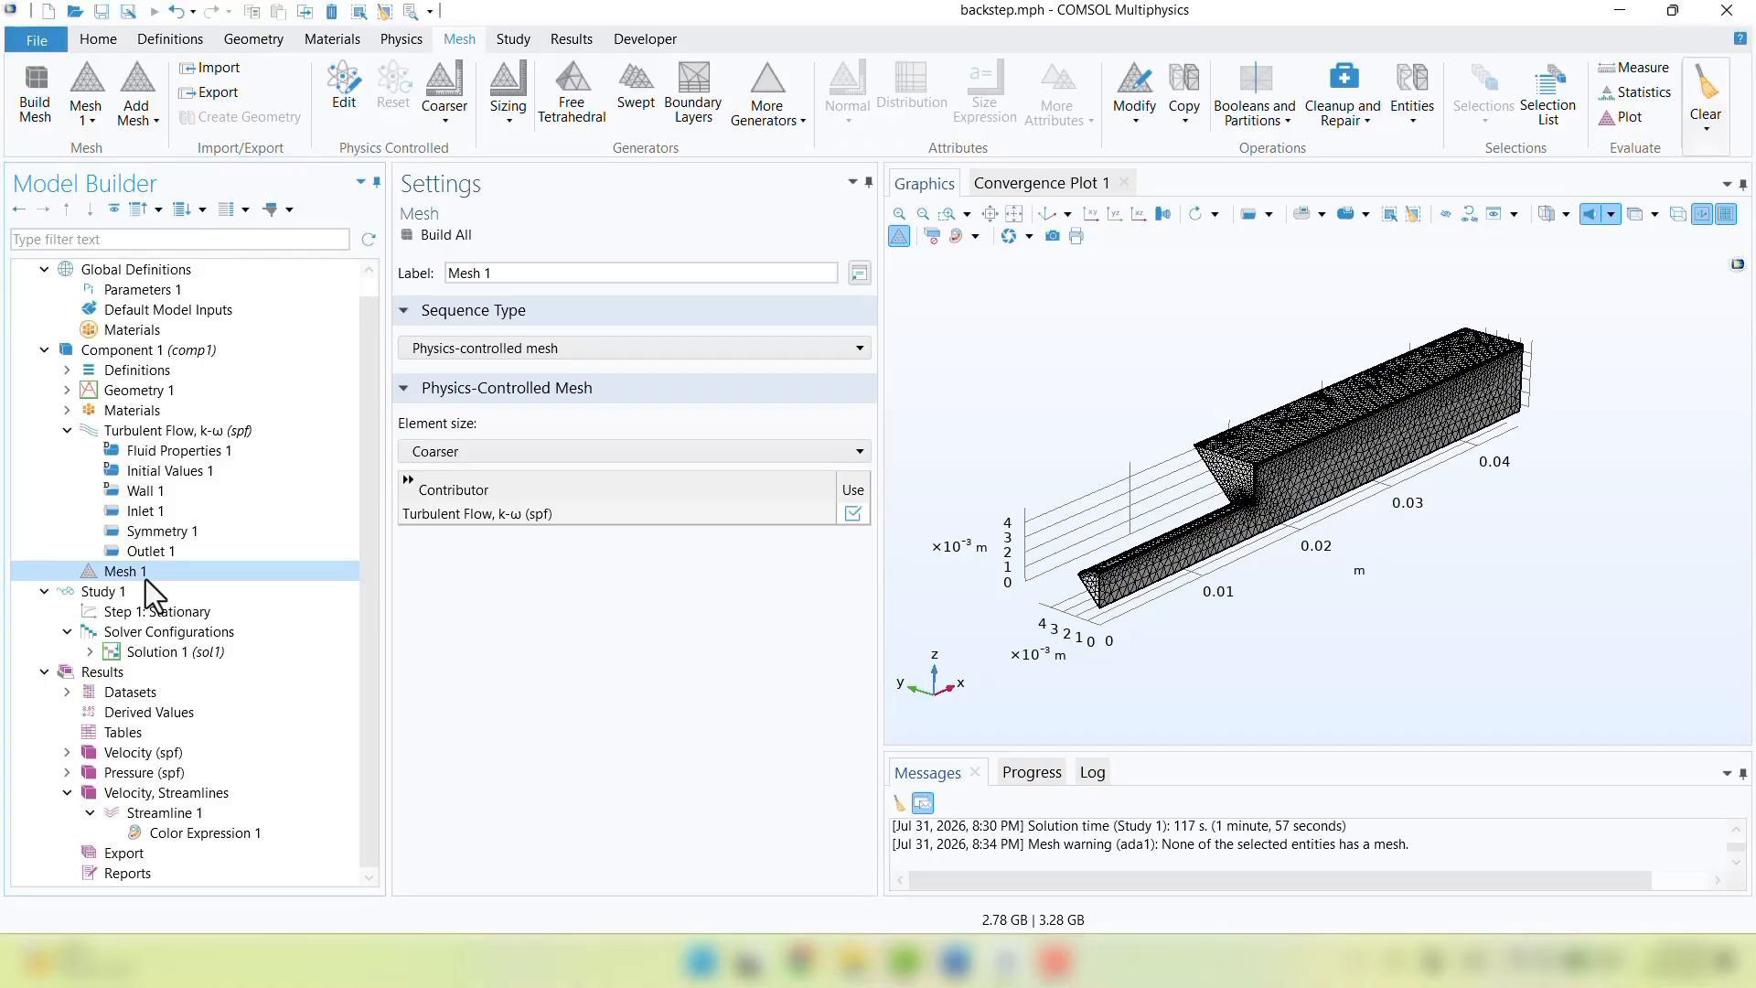
{"action": "right_click", "coordinate": [145, 579]}
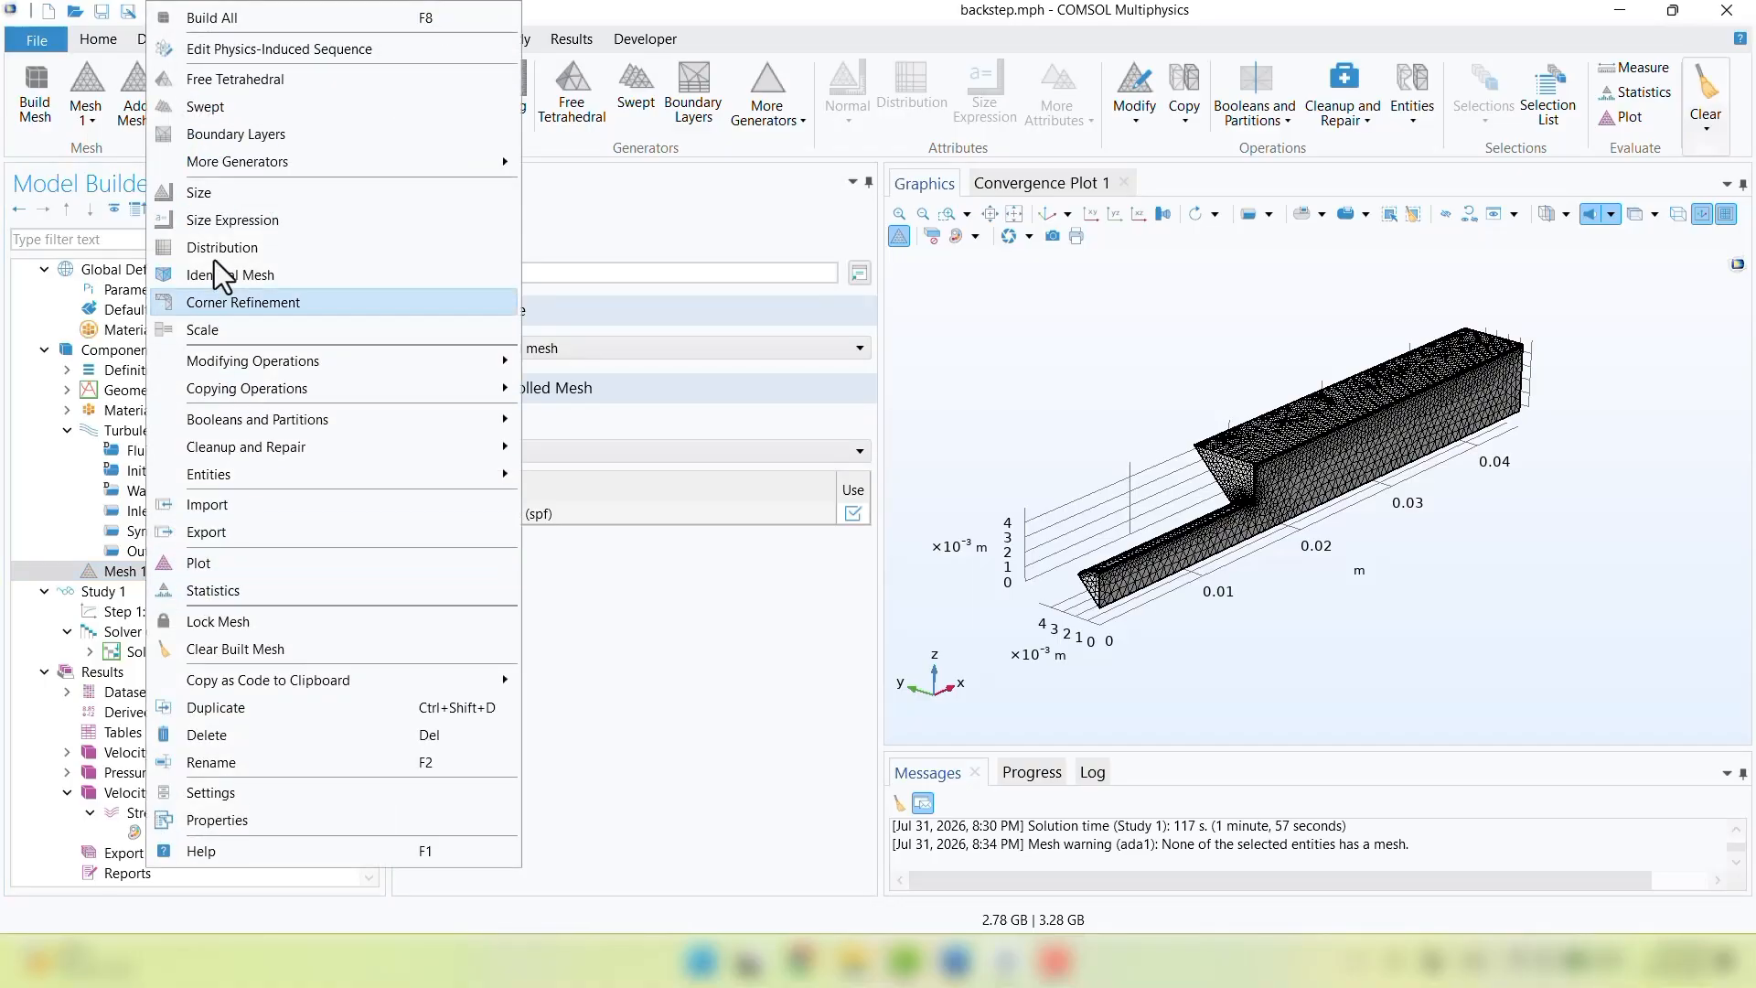
{"action": "left_click", "coordinate": [331, 53]}
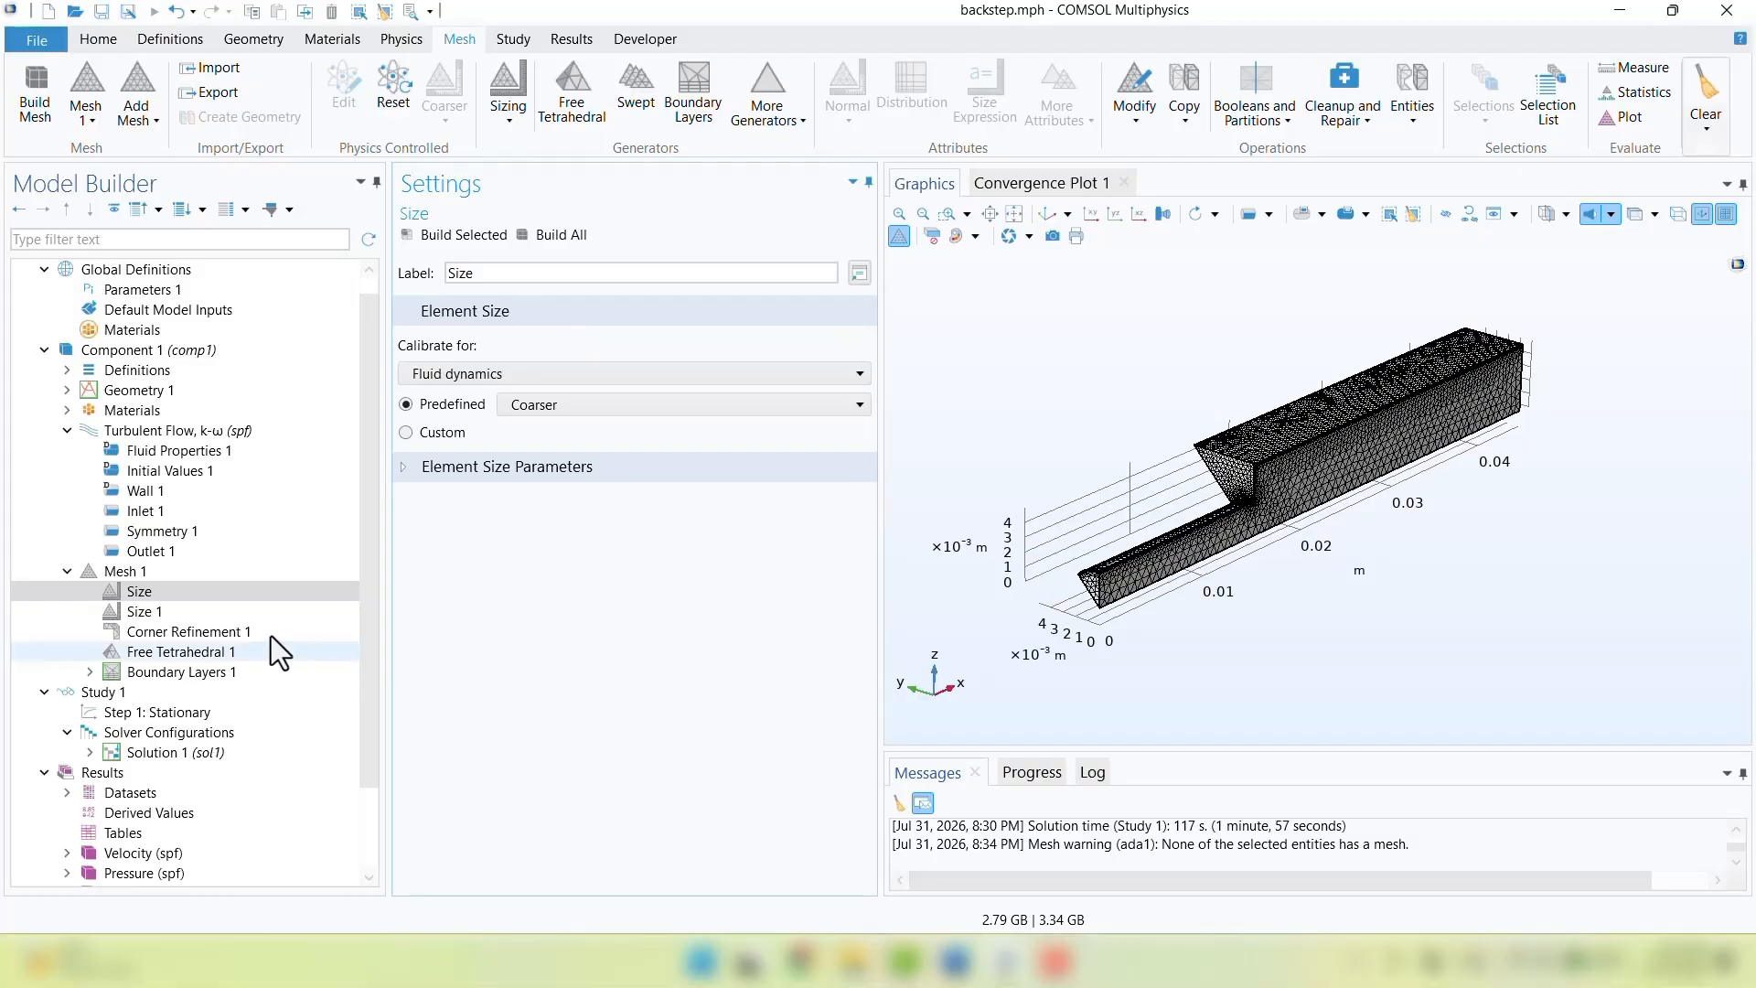
{"action": "right_click", "coordinate": [129, 574]}
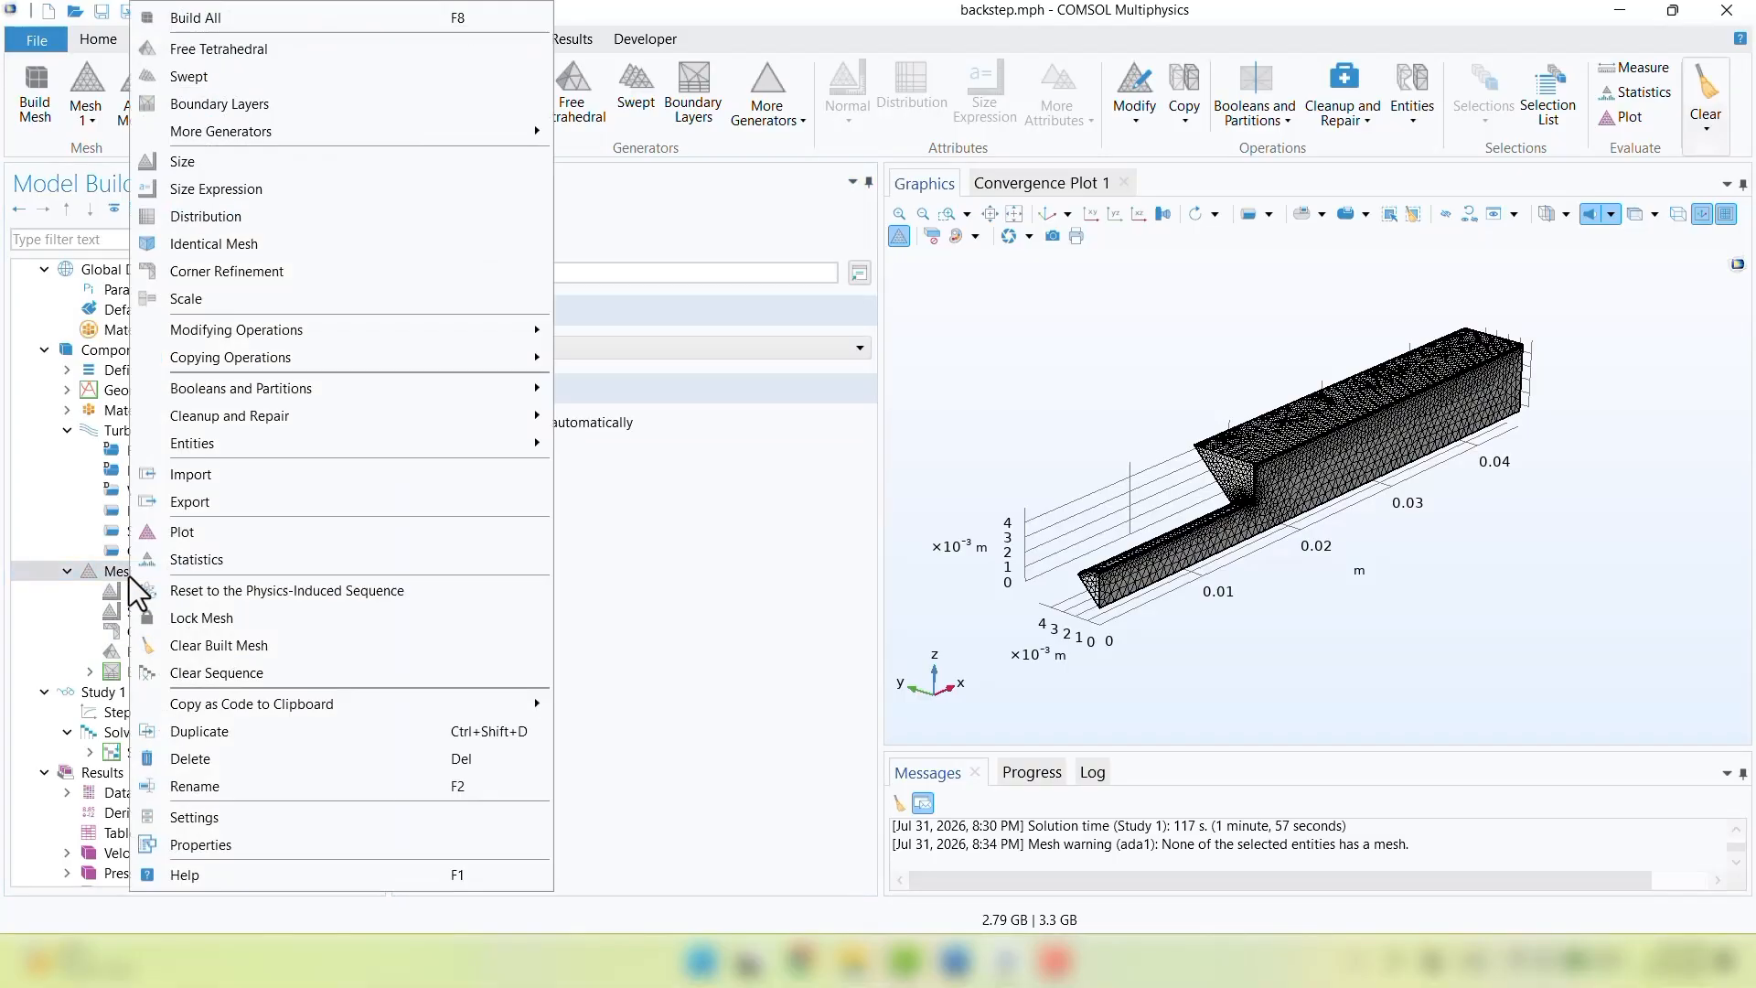
{"action": "left_click", "coordinate": [183, 731]}
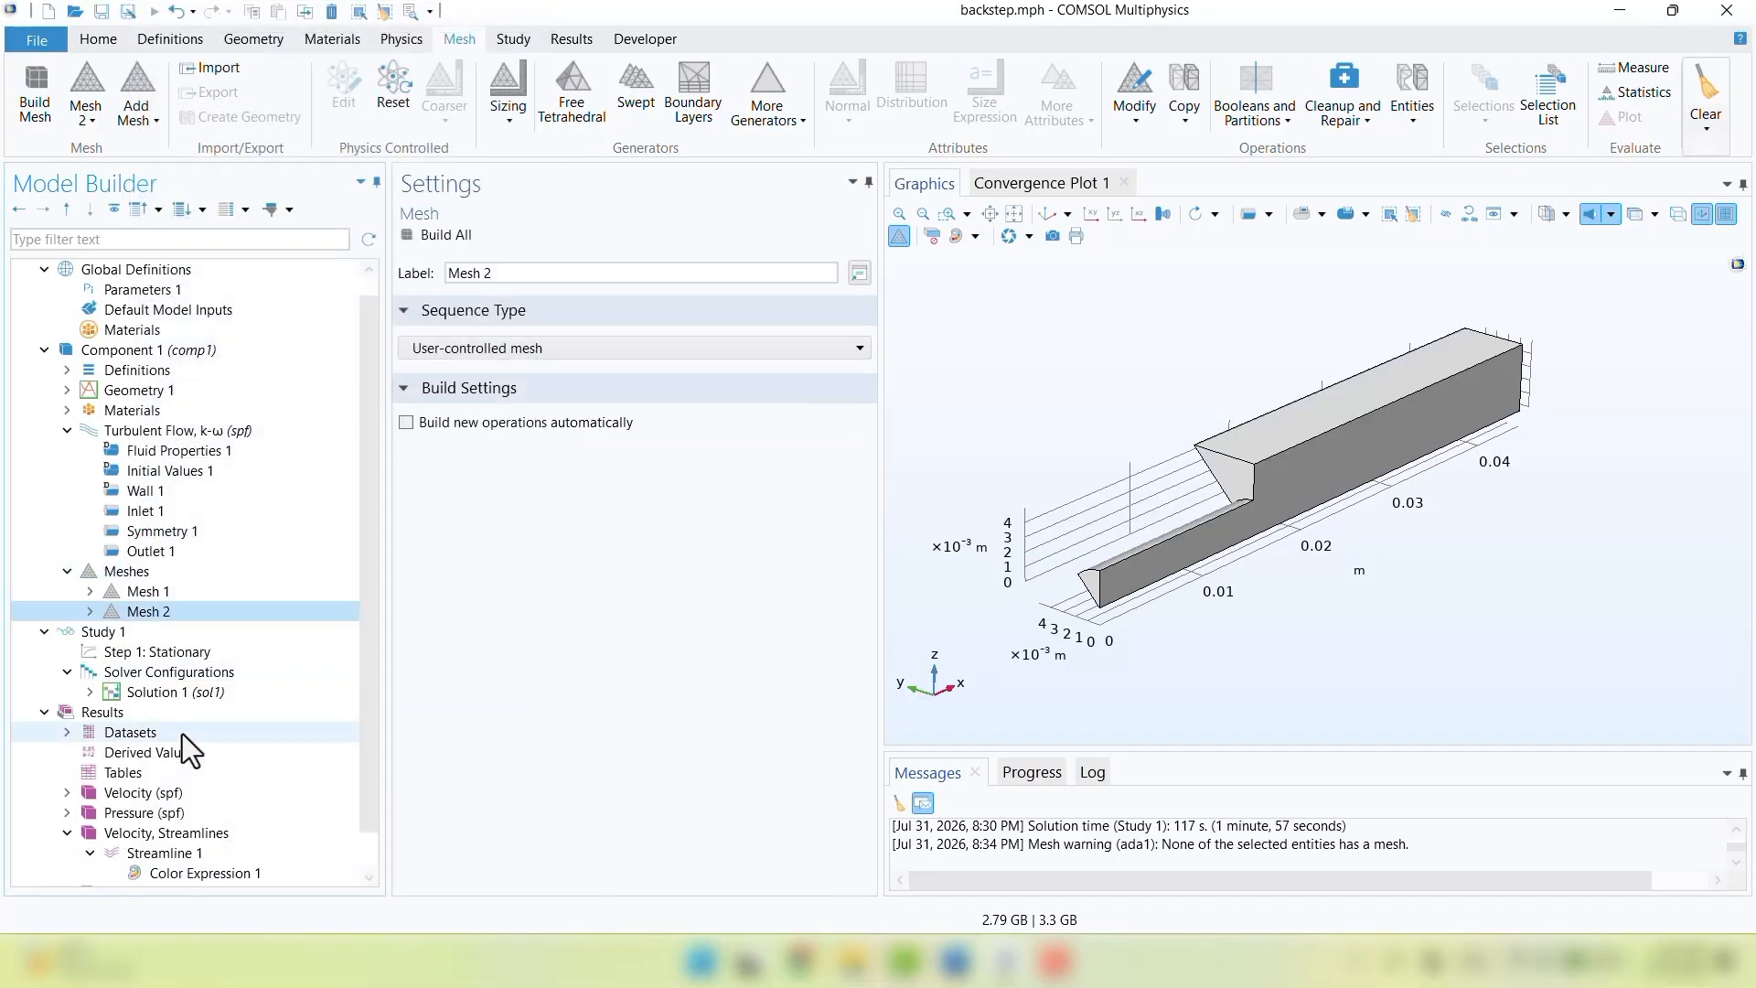
{"action": "left_click", "coordinate": [90, 611]}
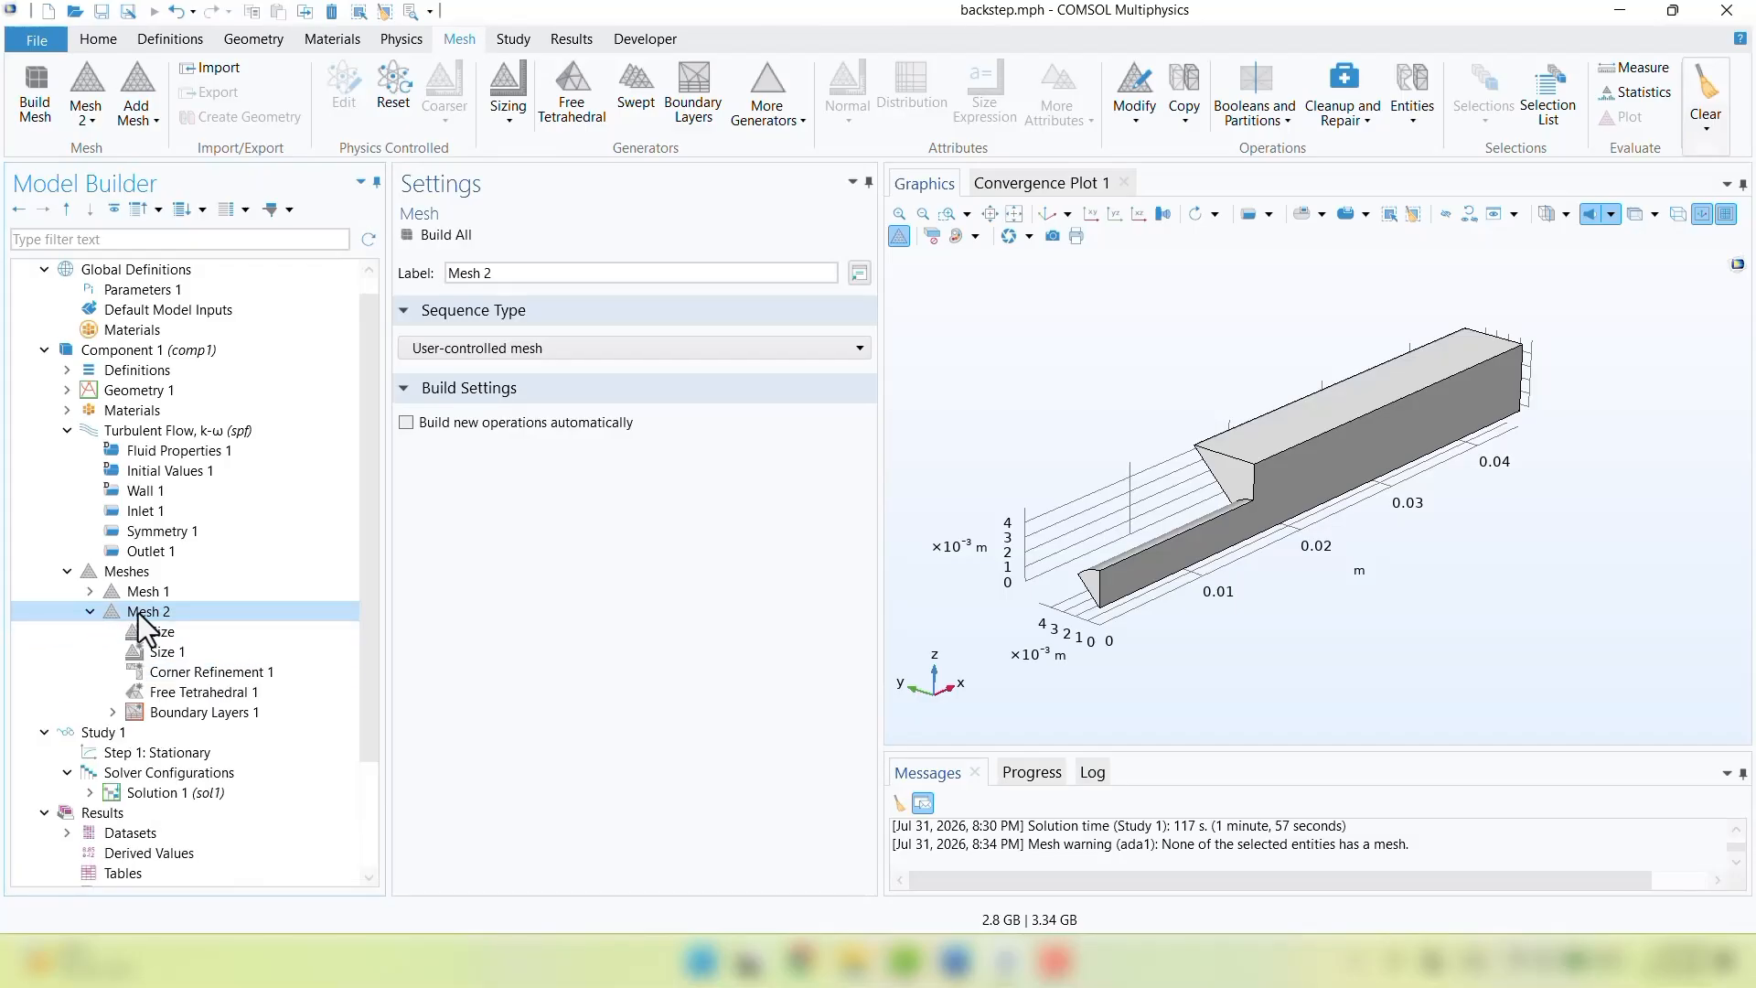
Add an Adapt operation to Mesh 2, build the whole sequence and inspect the mesh around the step
{"action": "left_click", "coordinate": [1143, 117]}
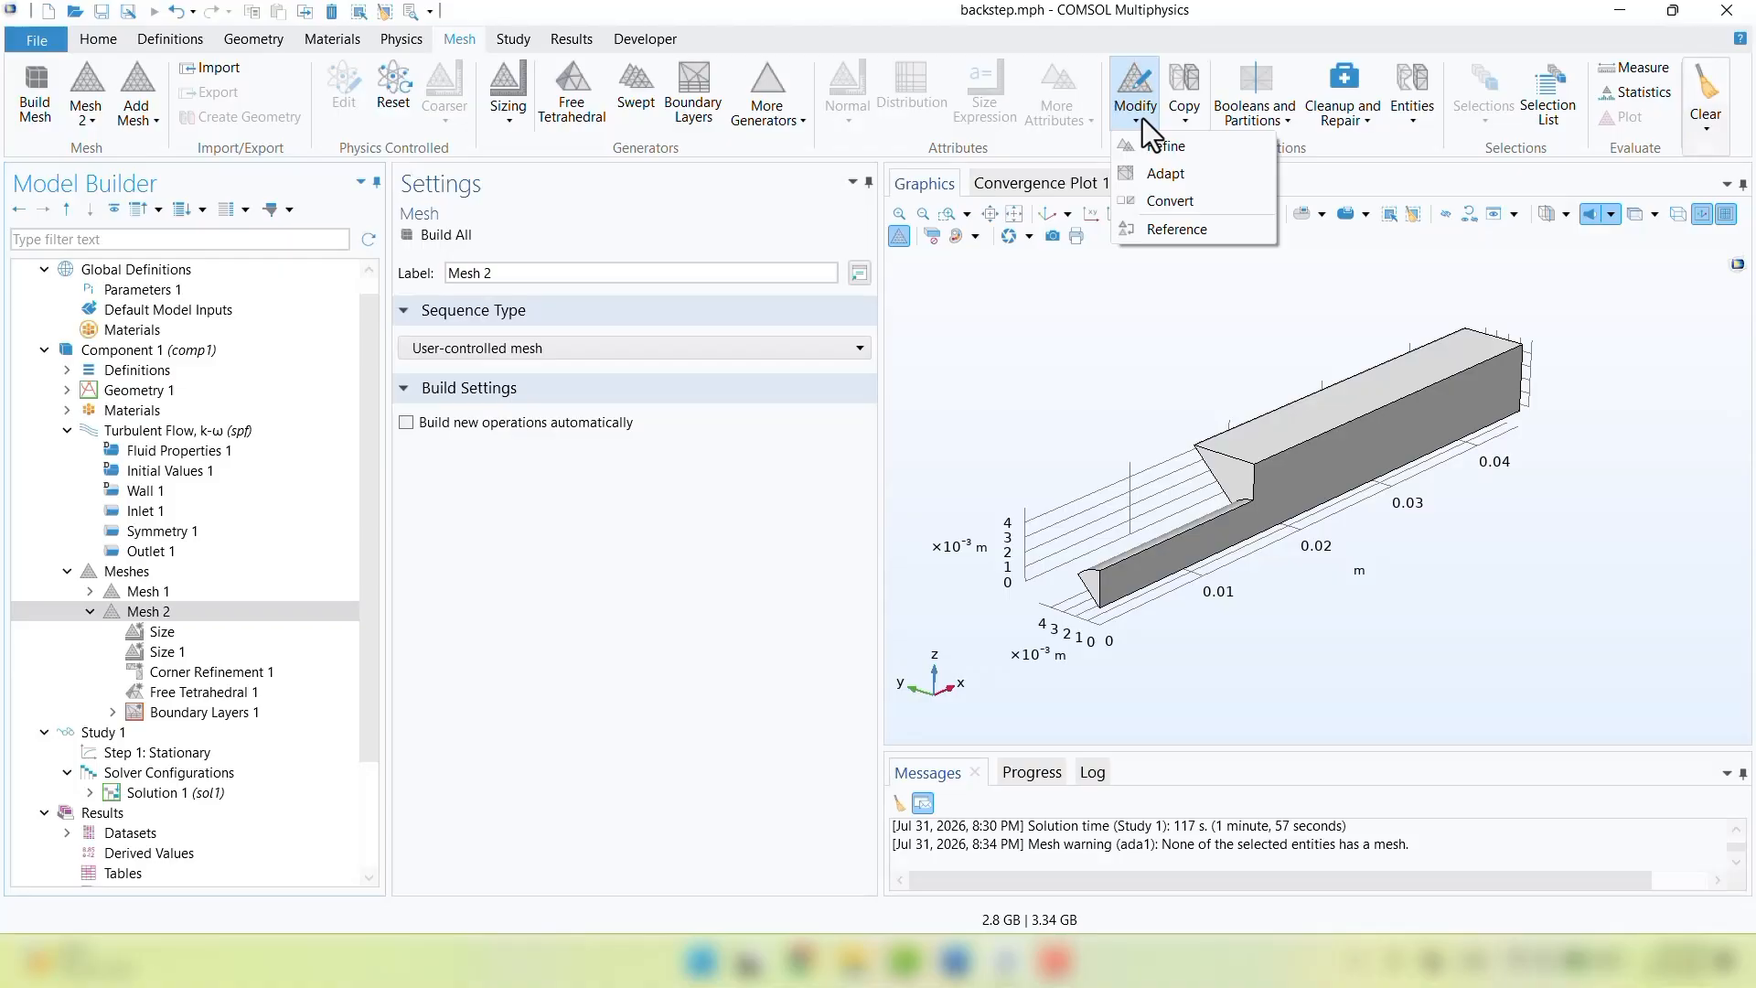
{"action": "left_click", "coordinate": [1156, 173]}
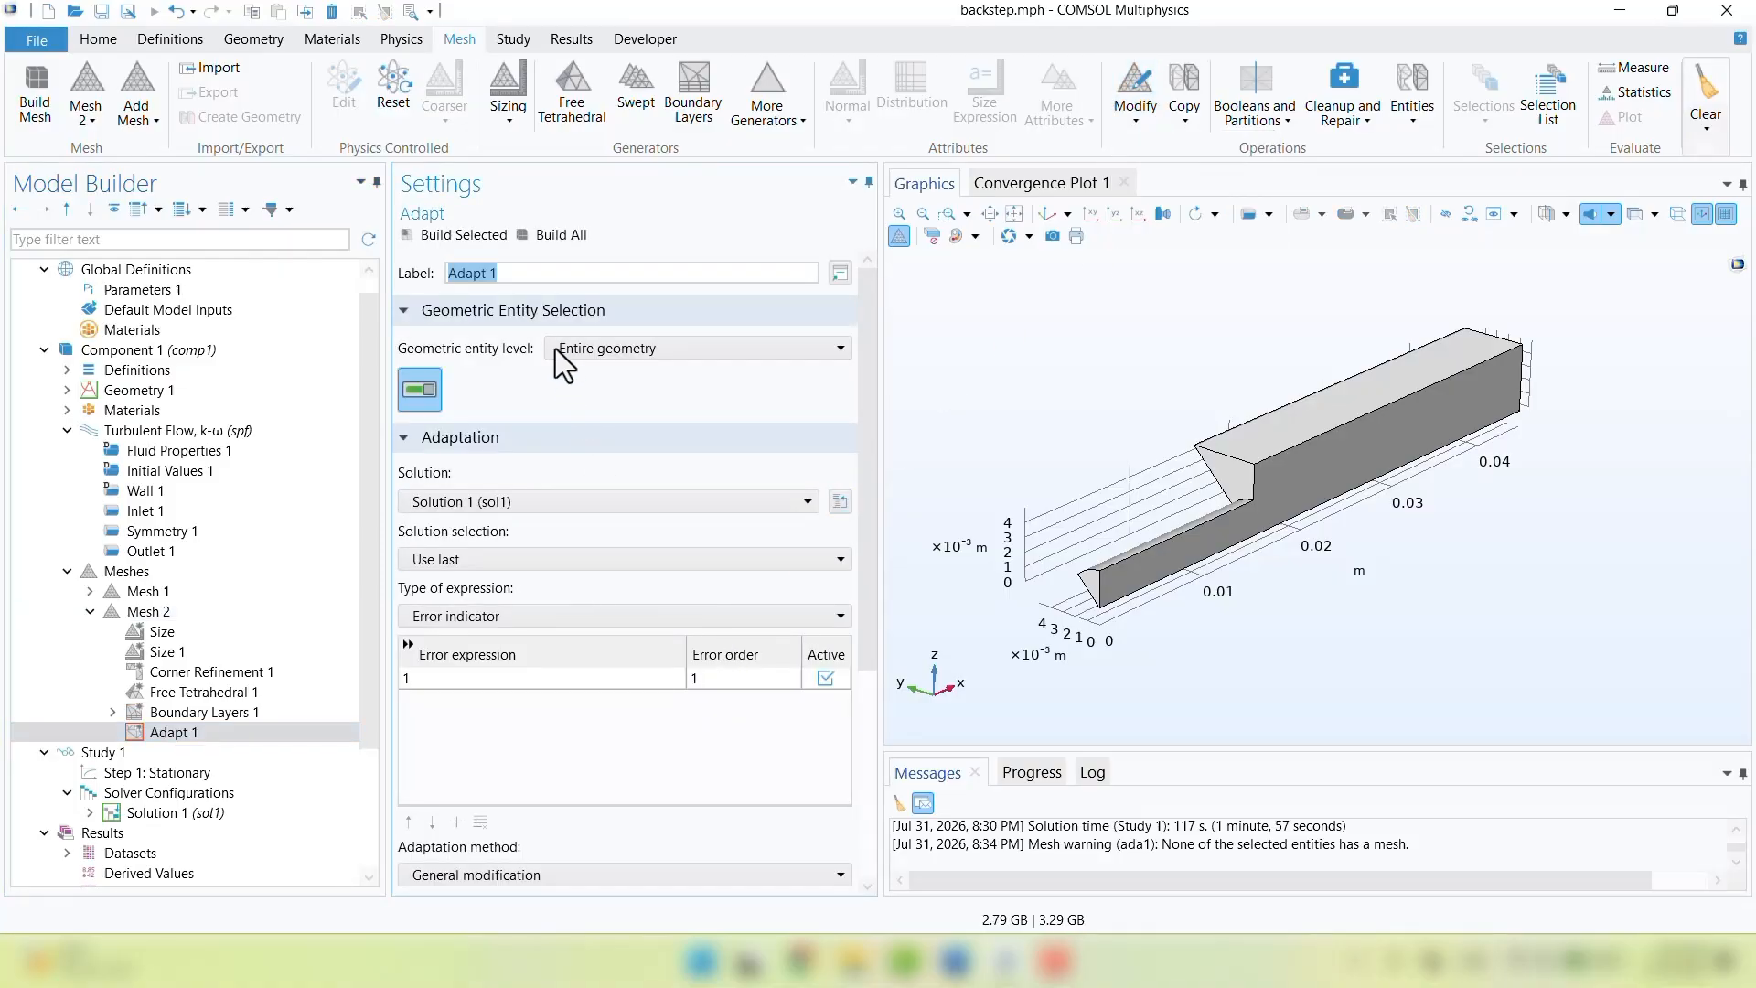
{"action": "left_click", "coordinate": [536, 237]}
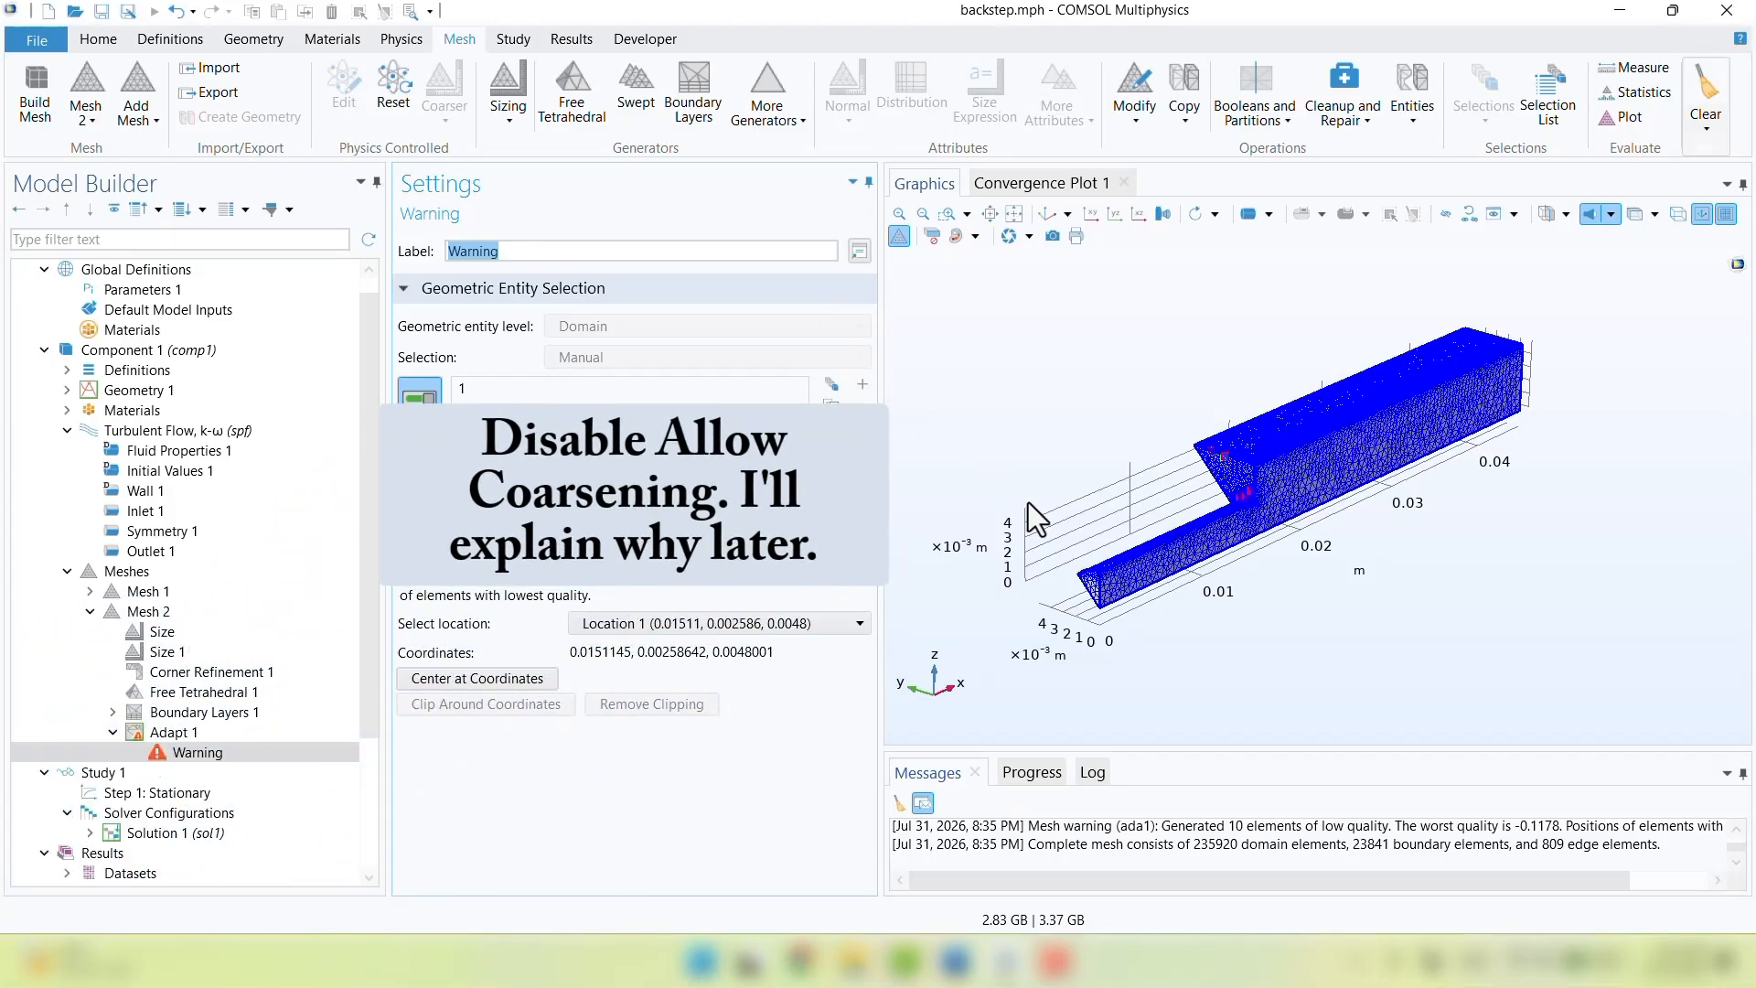
{"action": "middle_click_drag", "start_coordinate": [1116, 576], "coordinate": [1046, 518]}
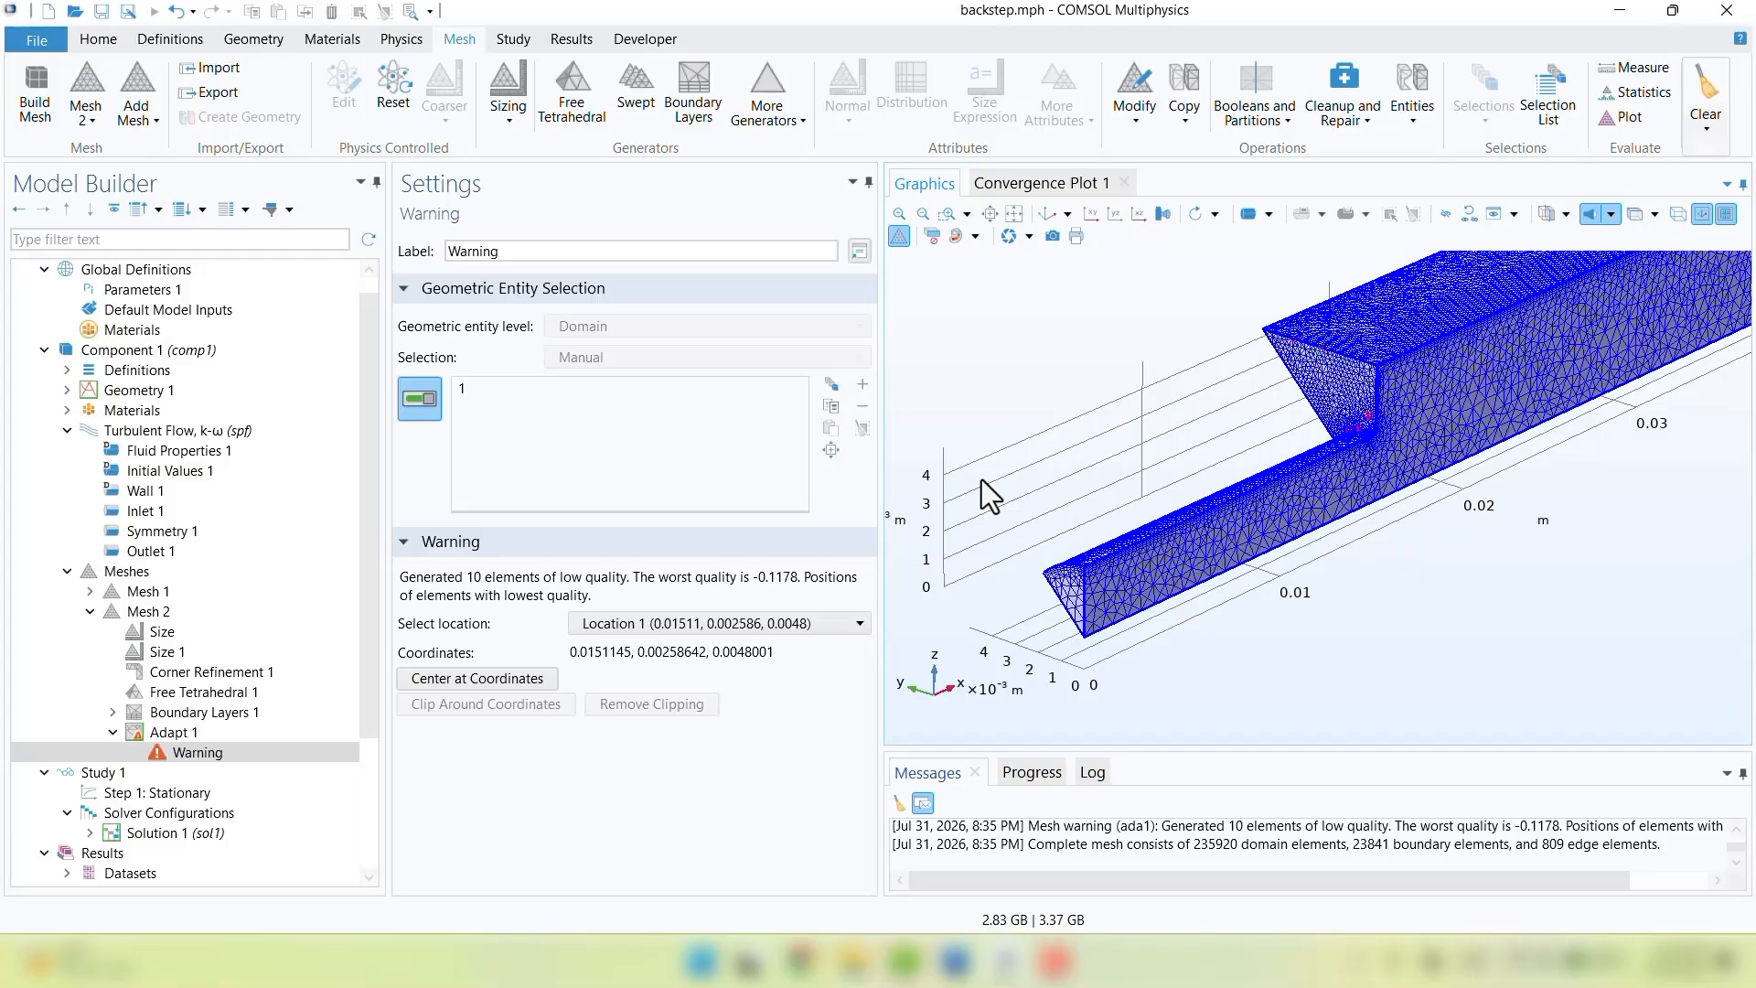
Review the available expression types in the adaptation settings of Adapt 1
{"action": "left_click", "coordinate": [146, 732]}
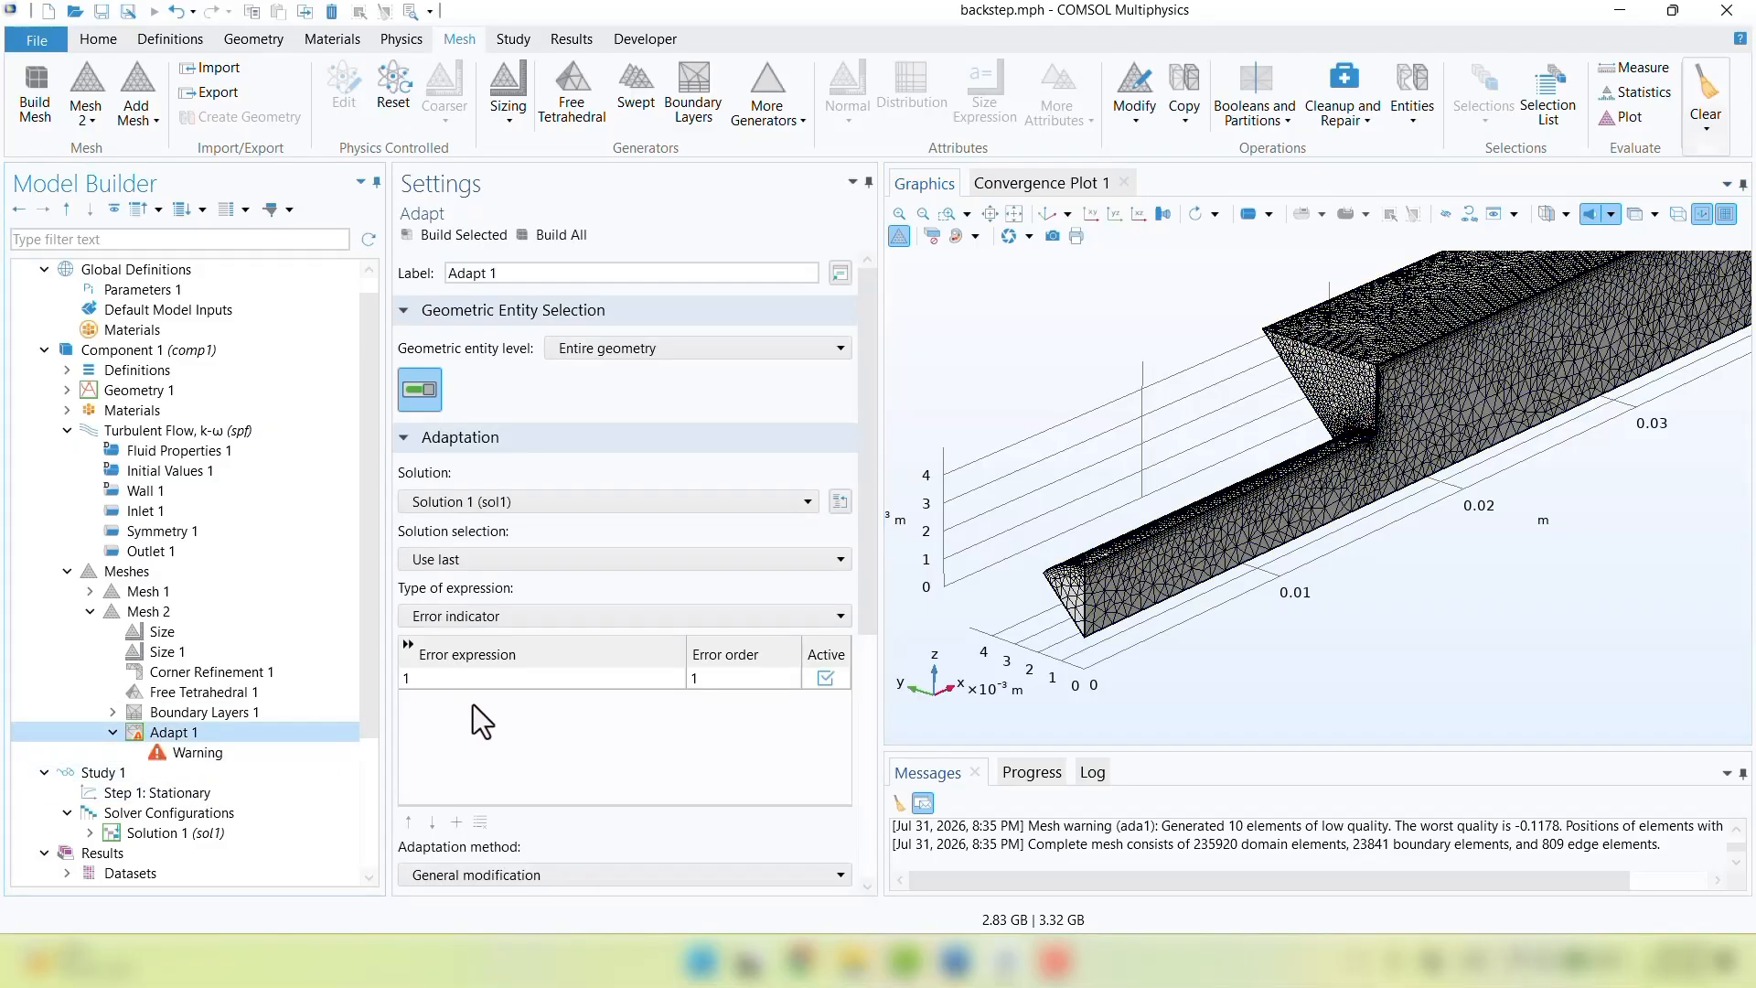
{"action": "scroll", "coordinate": [479, 688], "scroll_direction": "down", "scroll_amount": 1}
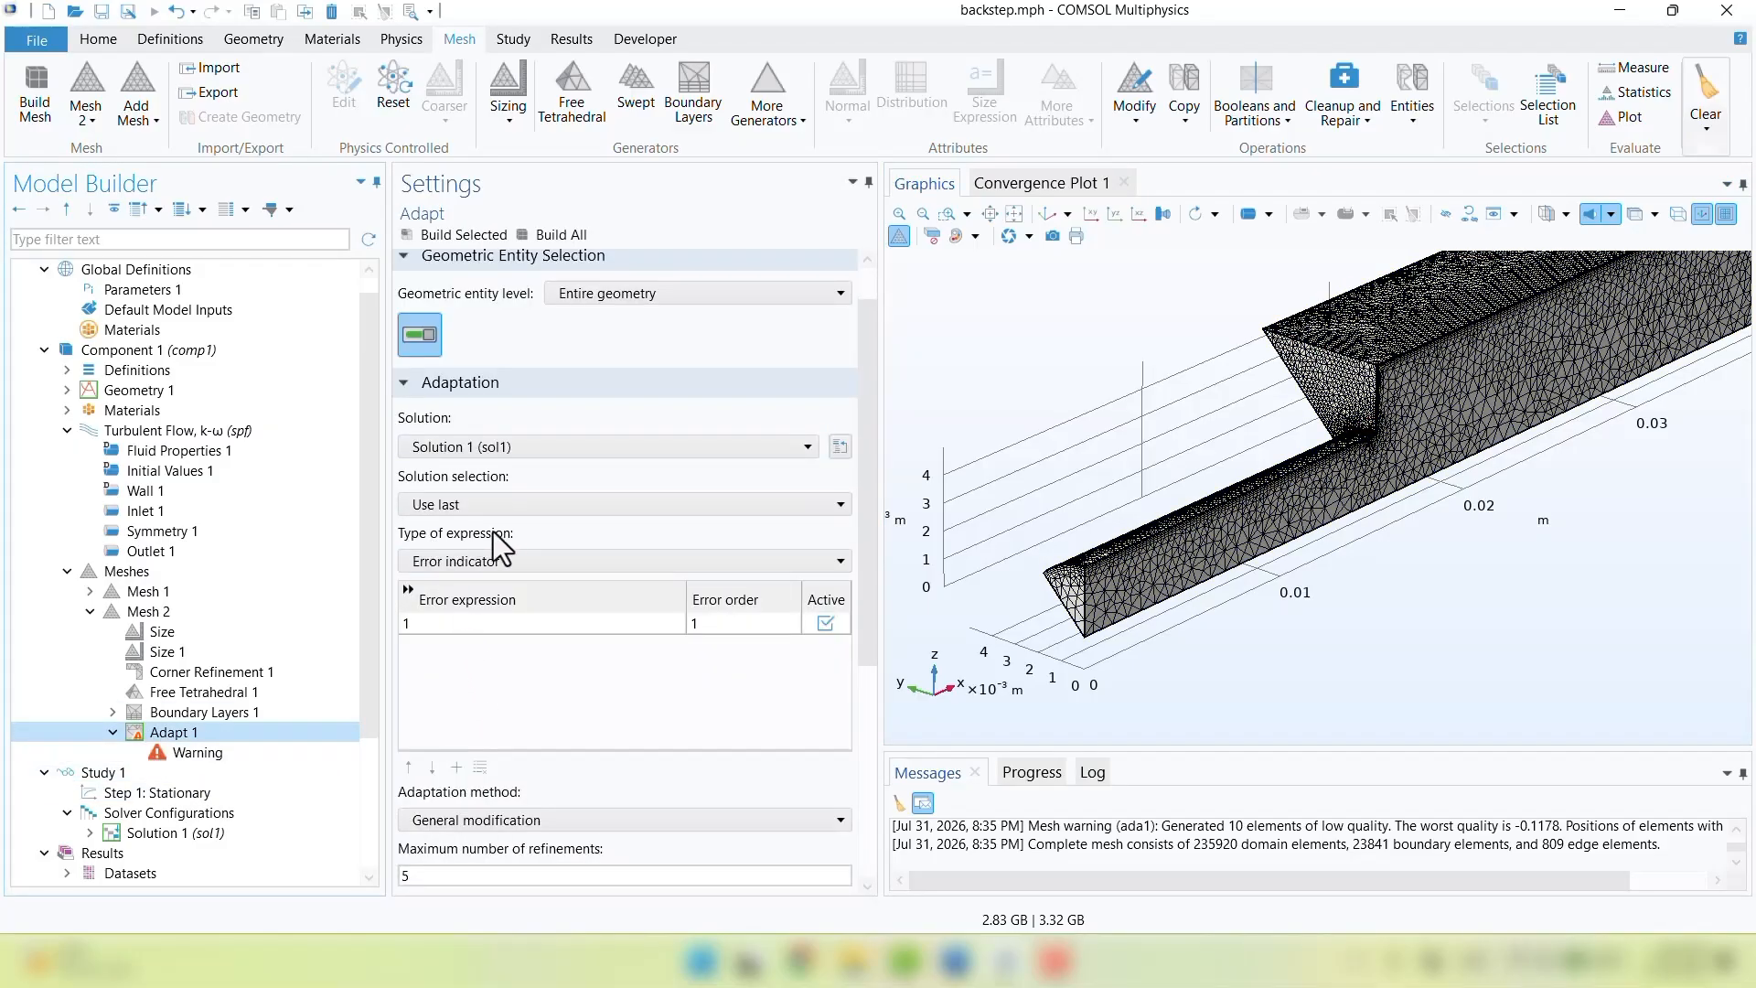
{"action": "left_click", "coordinate": [546, 557]}
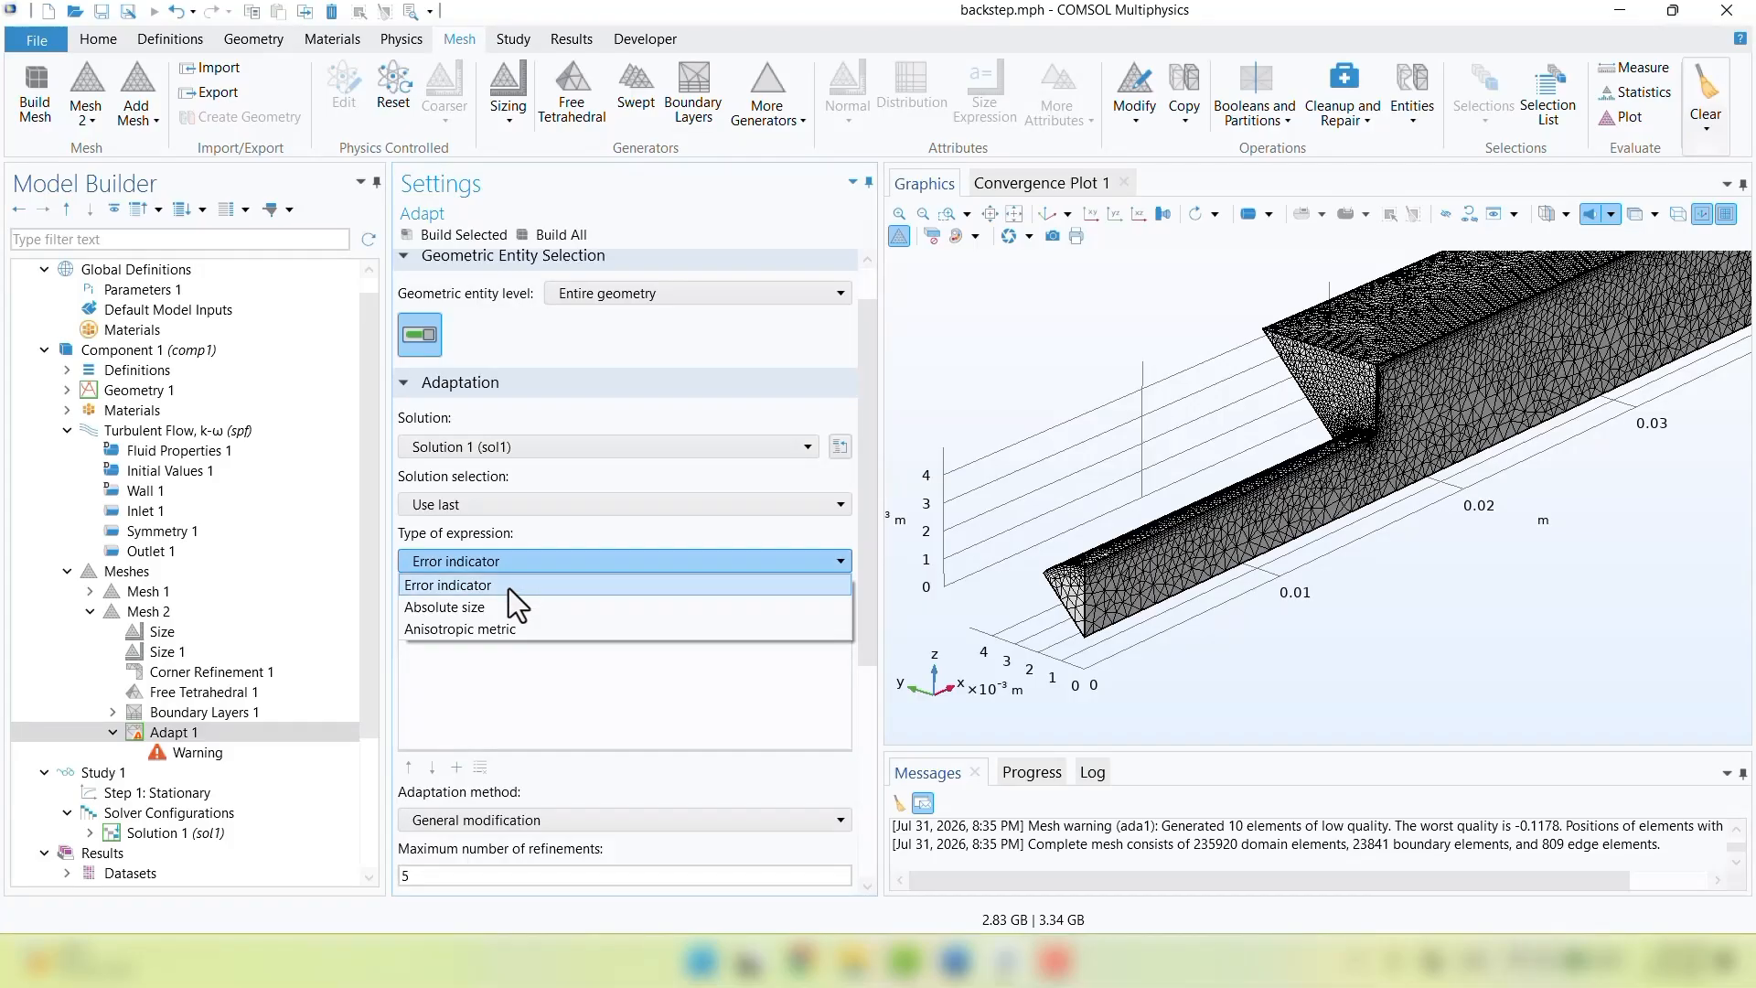
{"action": "left_click", "coordinate": [519, 688]}
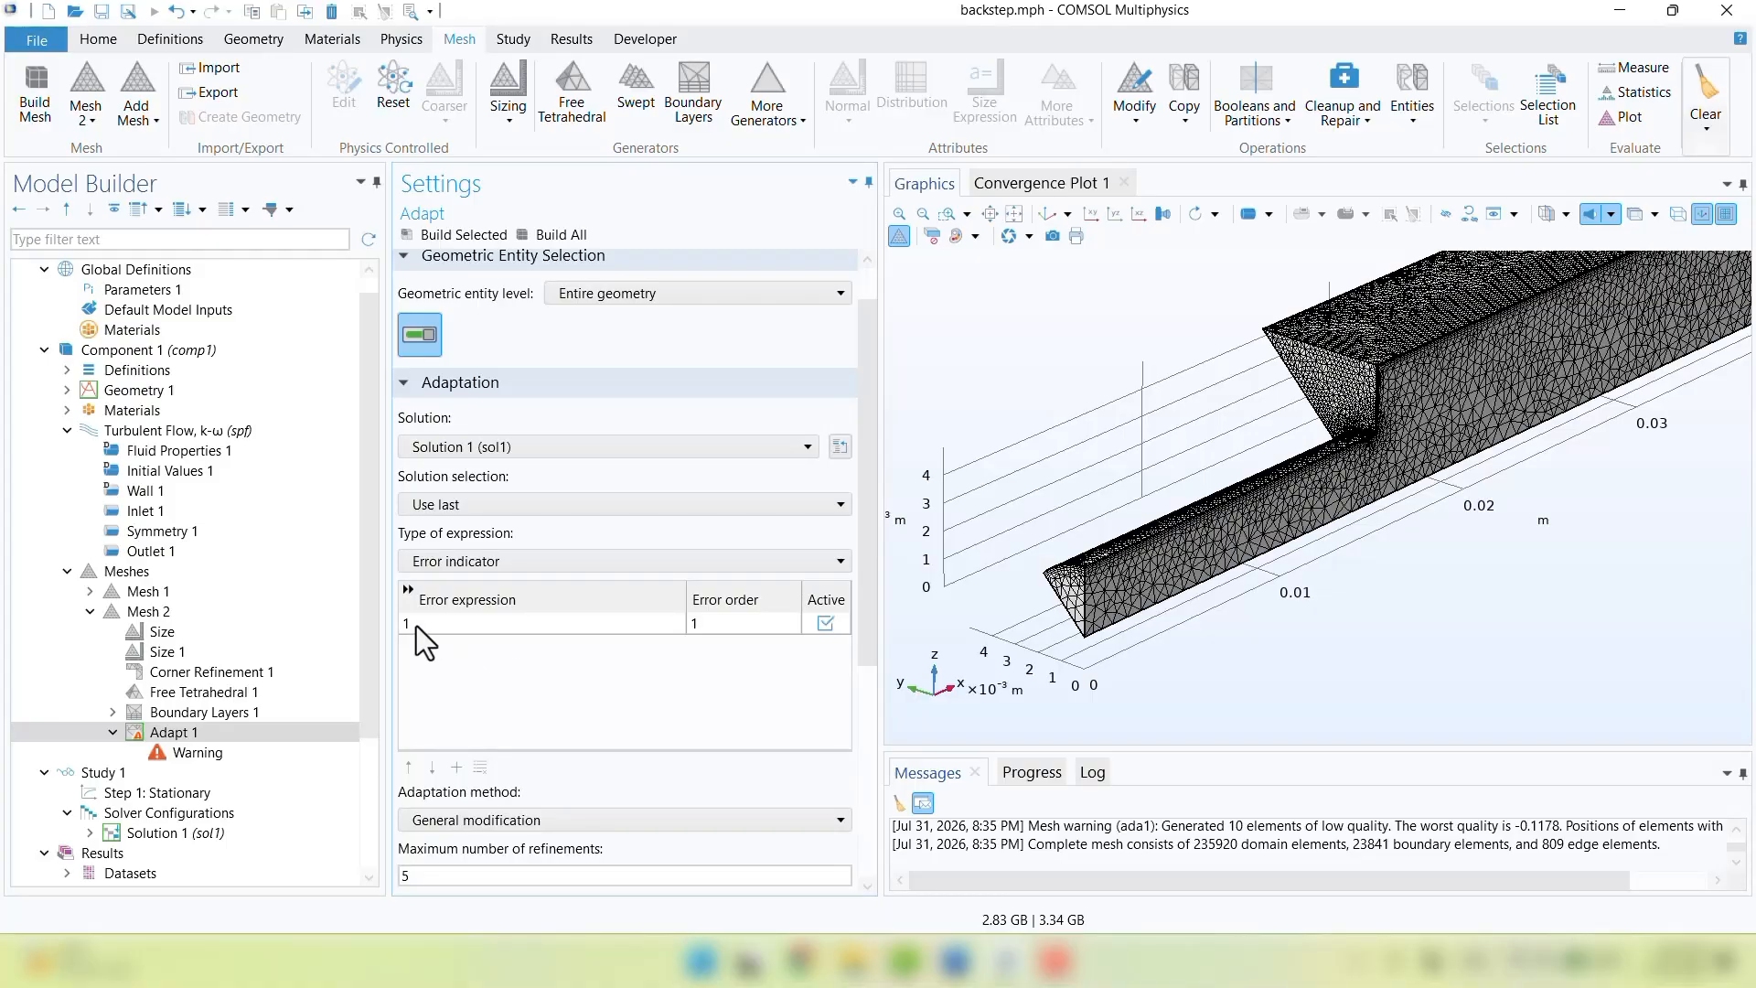
Copy the velocity magnitude expression spf.U from Surface 1 of the Velocity (spf) plot and view the flow around the step
{"action": "scroll", "coordinate": [309, 689], "scroll_direction": "down", "scroll_amount": 3}
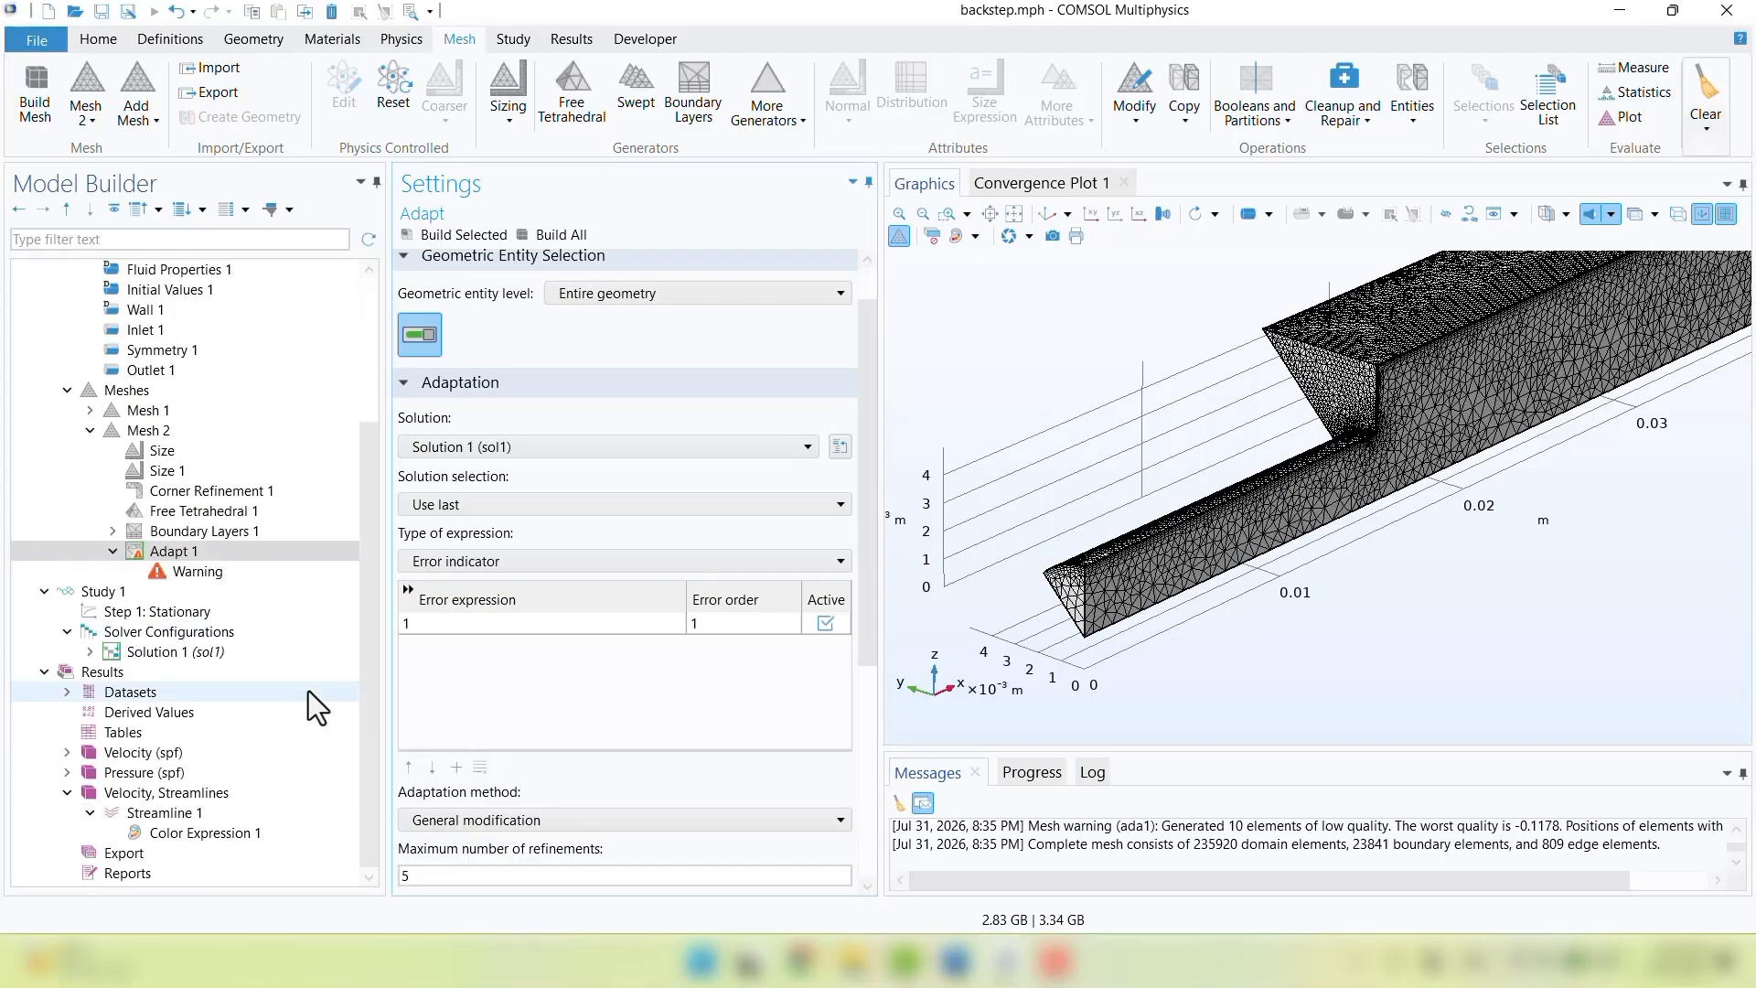
{"action": "left_click", "coordinate": [119, 761]}
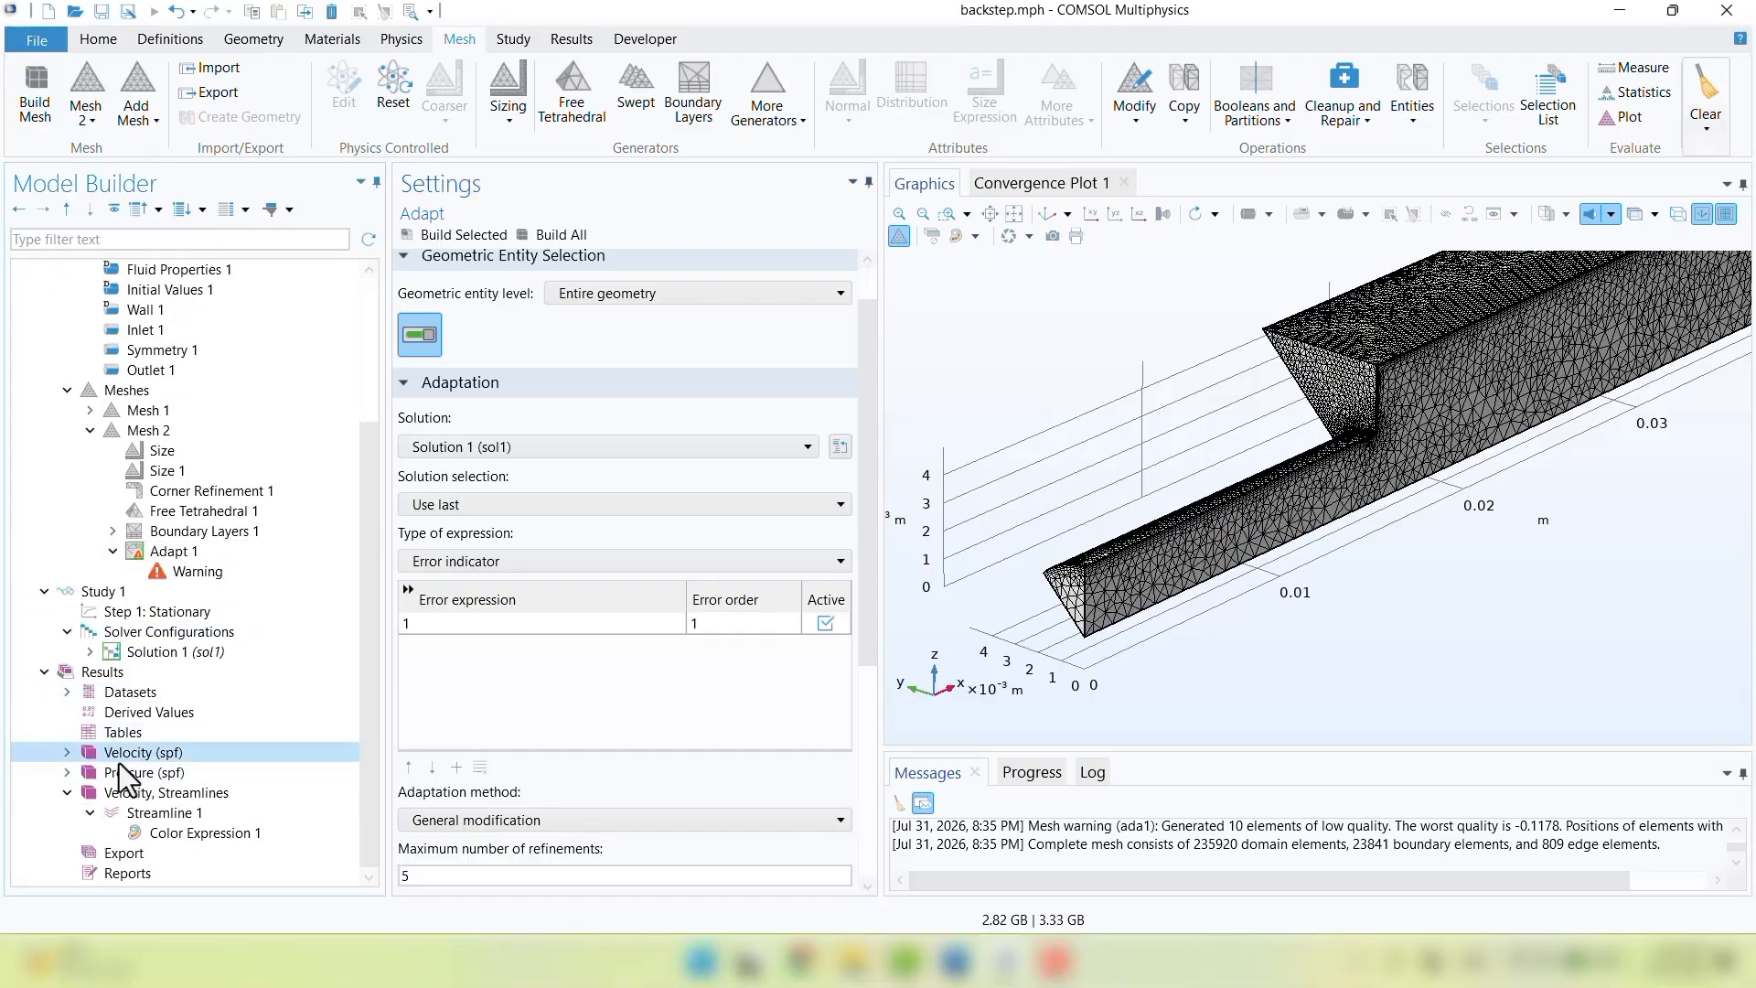
{"action": "left_click", "coordinate": [67, 751]}
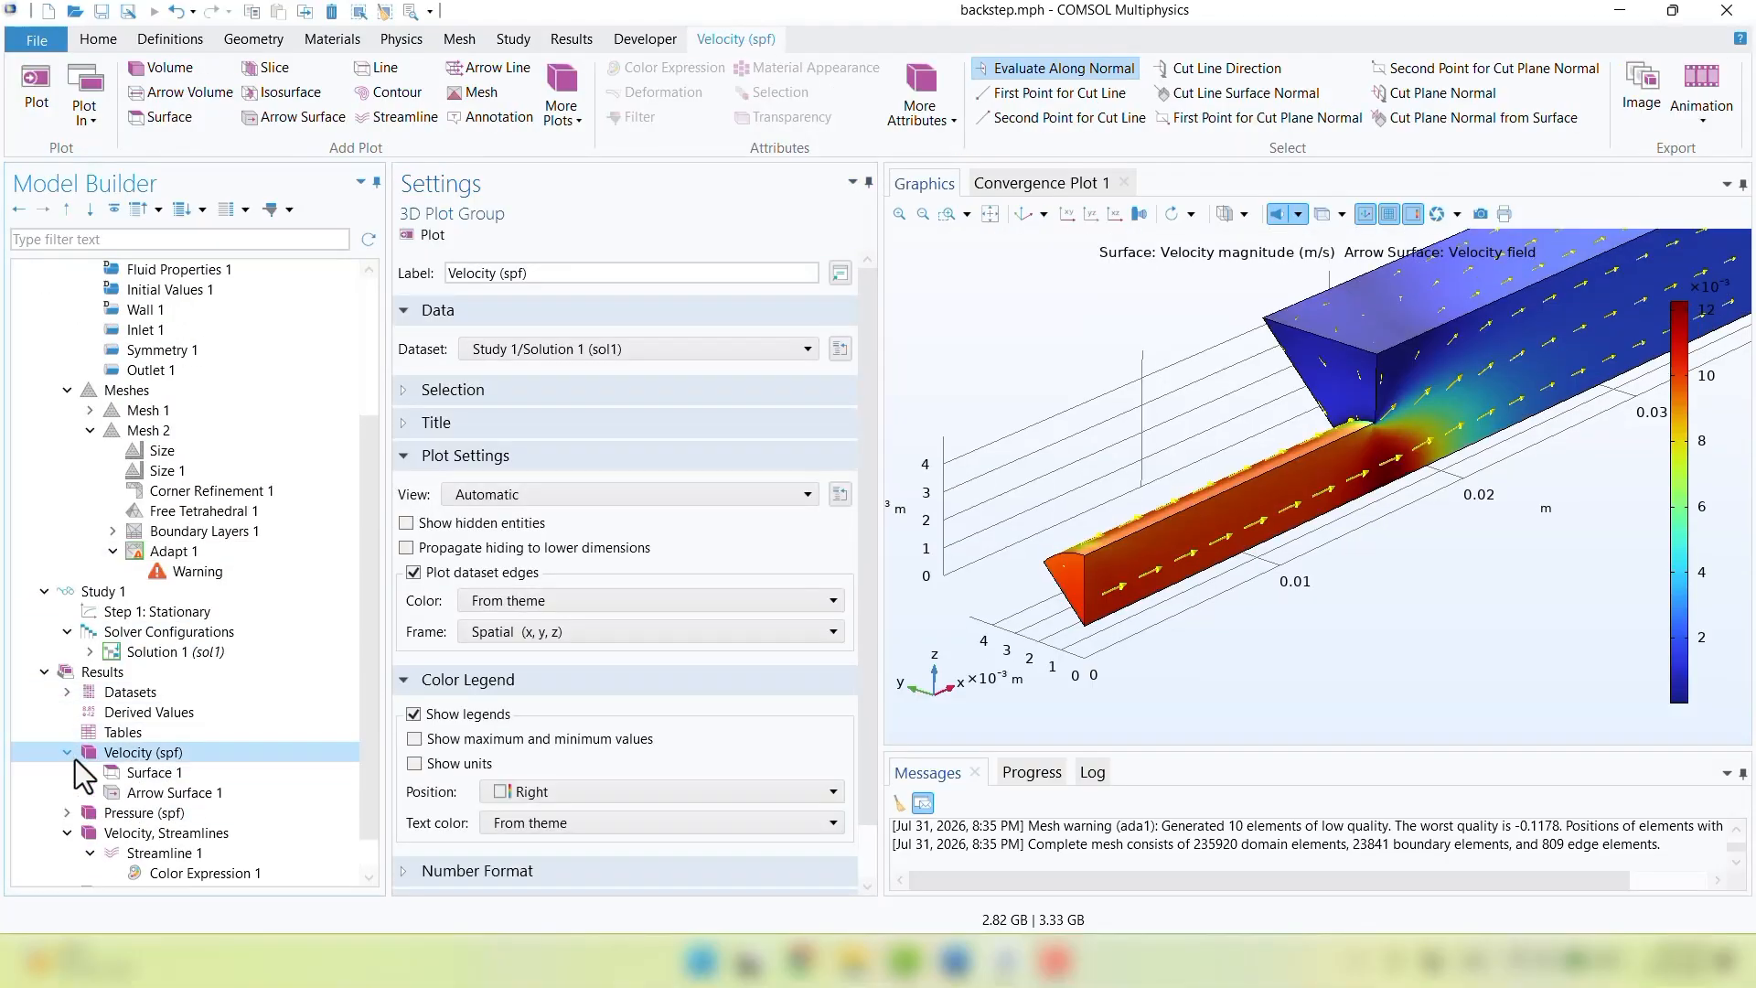
{"action": "left_click", "coordinate": [193, 772]}
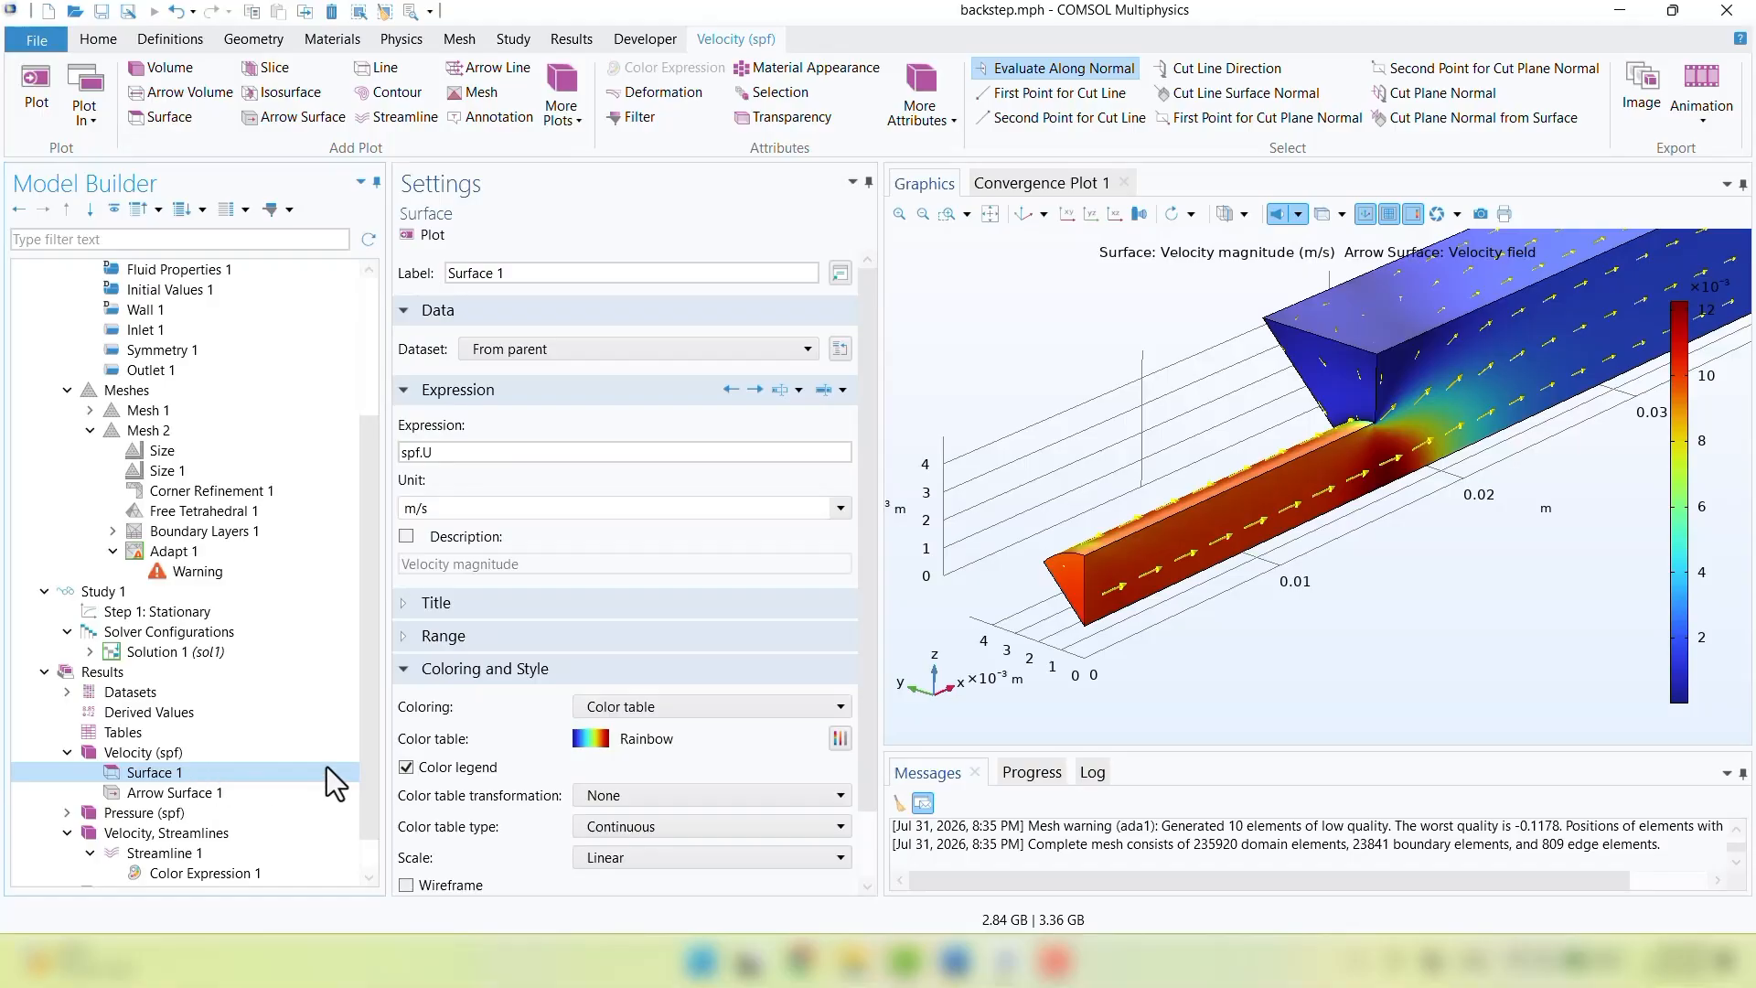
{"action": "left_click", "coordinate": [454, 451]}
{"action": "left_click_drag", "start_coordinate": [455, 452], "coordinate": [405, 452]}
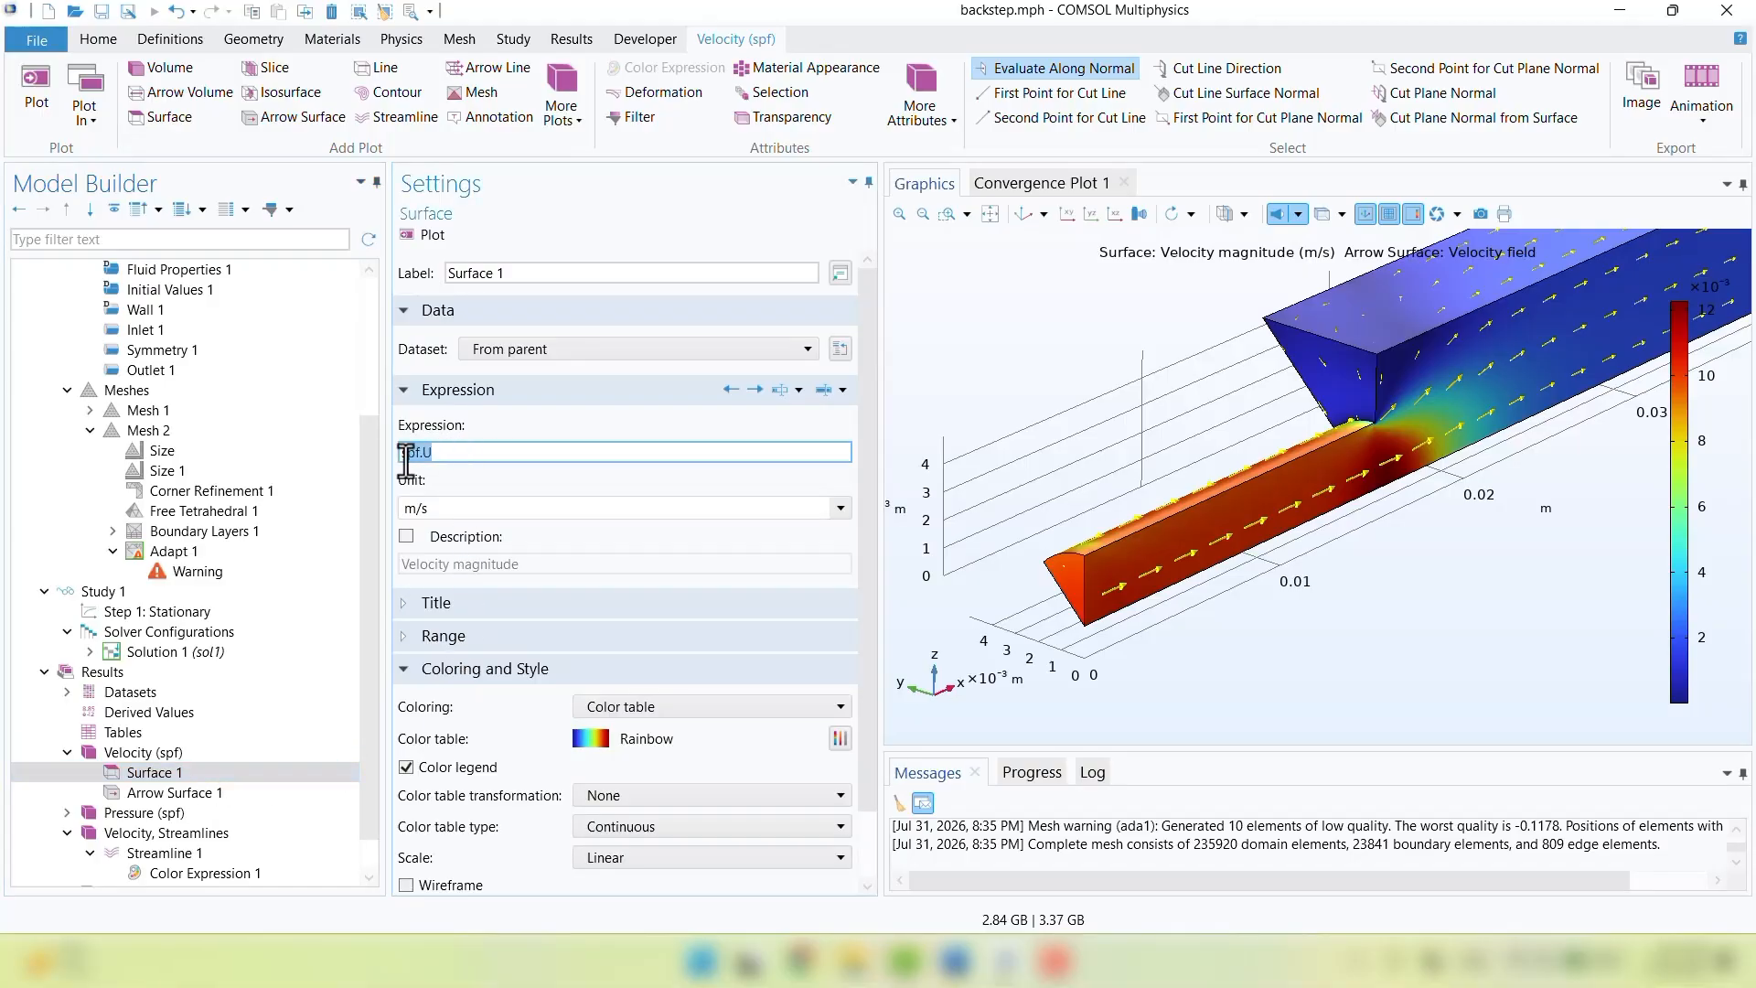
{"action": "right_click", "coordinate": [410, 457]}
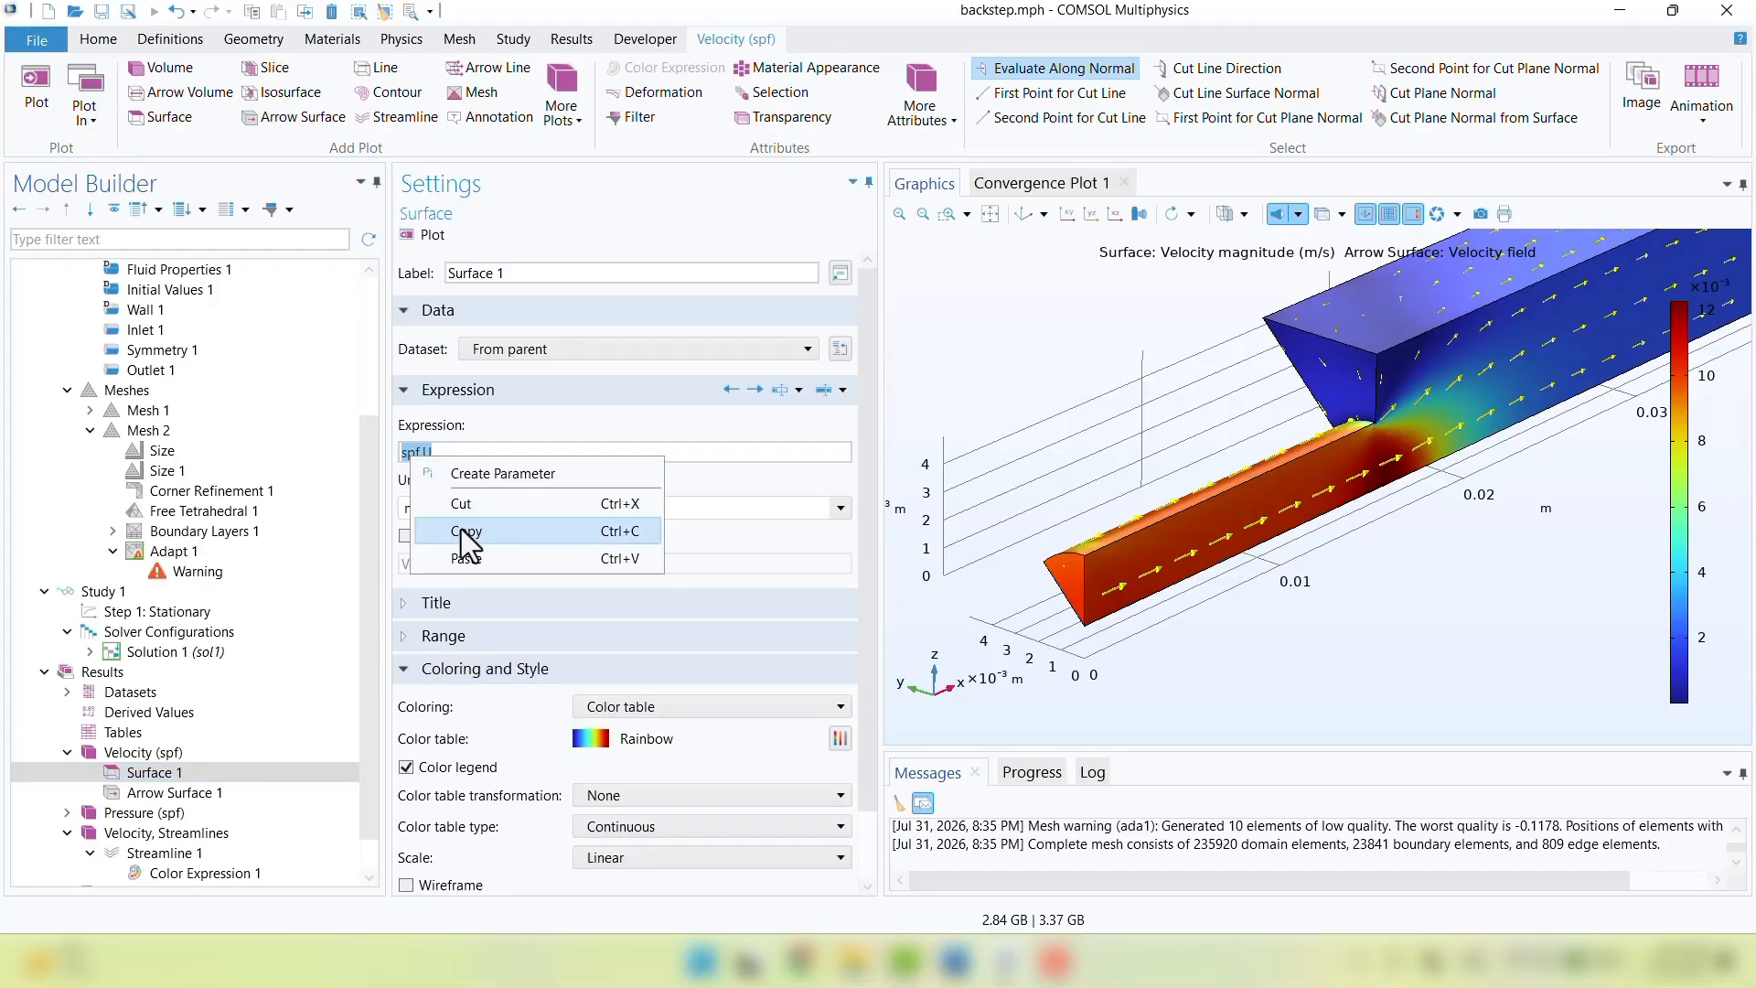
{"action": "left_click", "coordinate": [466, 531]}
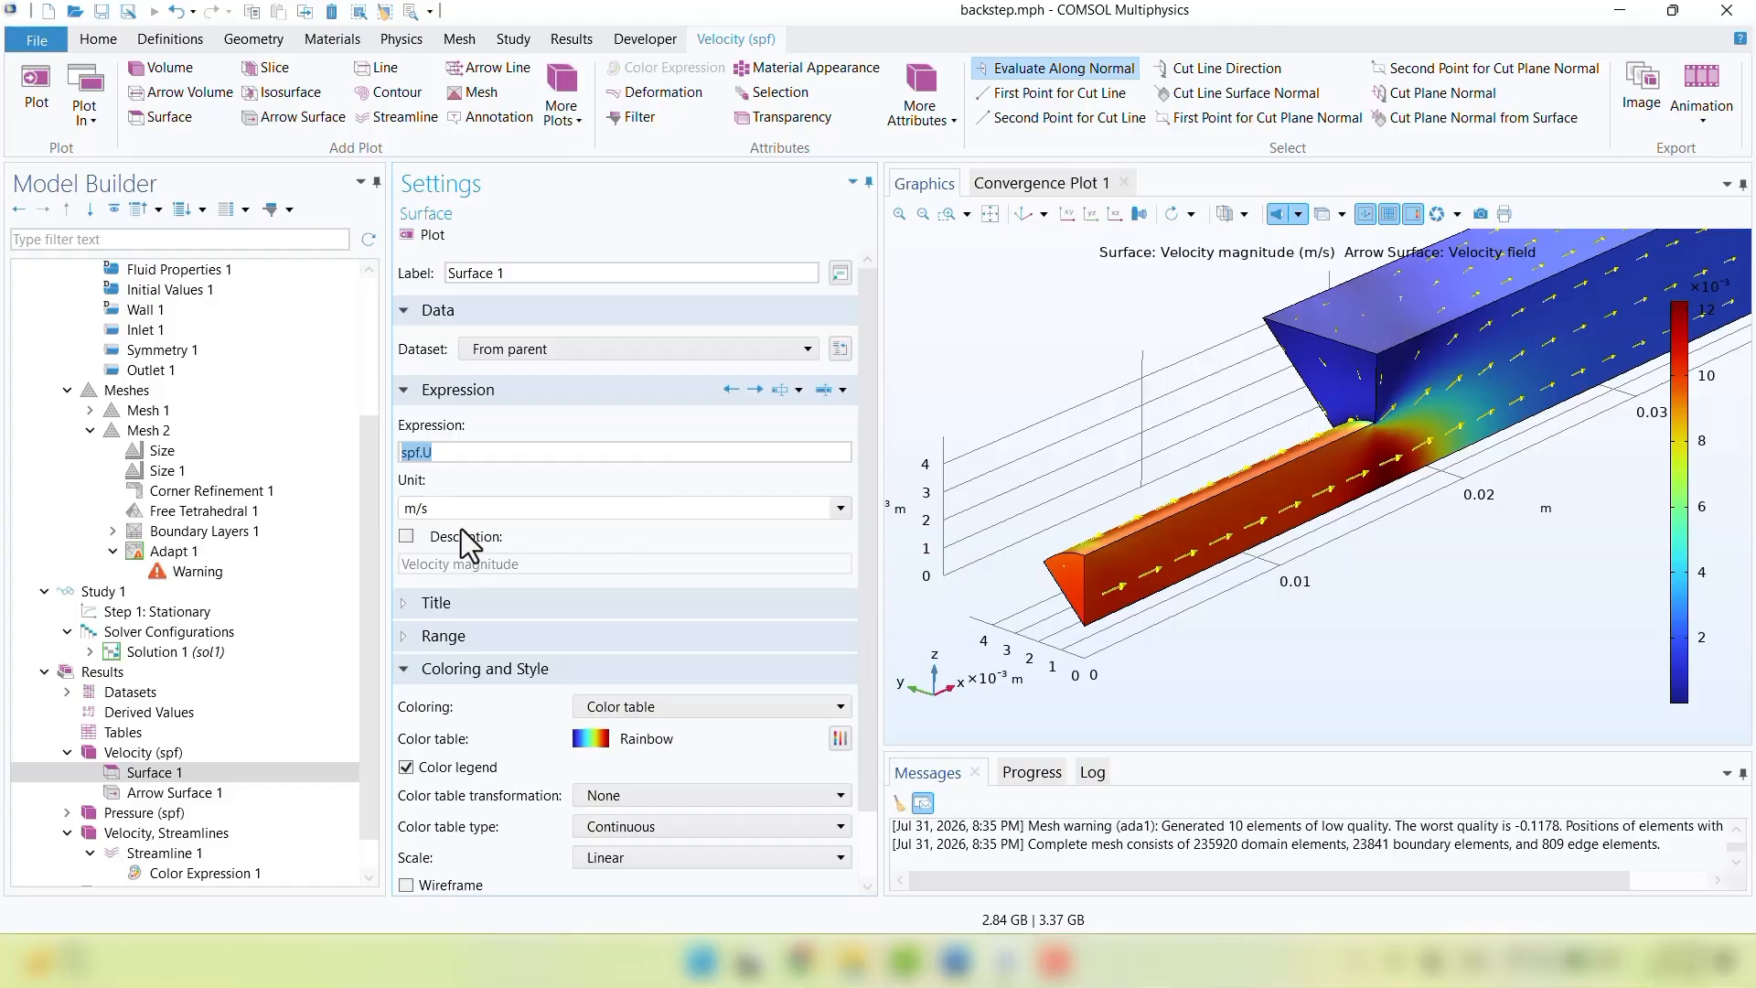
{"action": "right_click_drag", "start_coordinate": [1002, 485], "coordinate": [984, 605]}
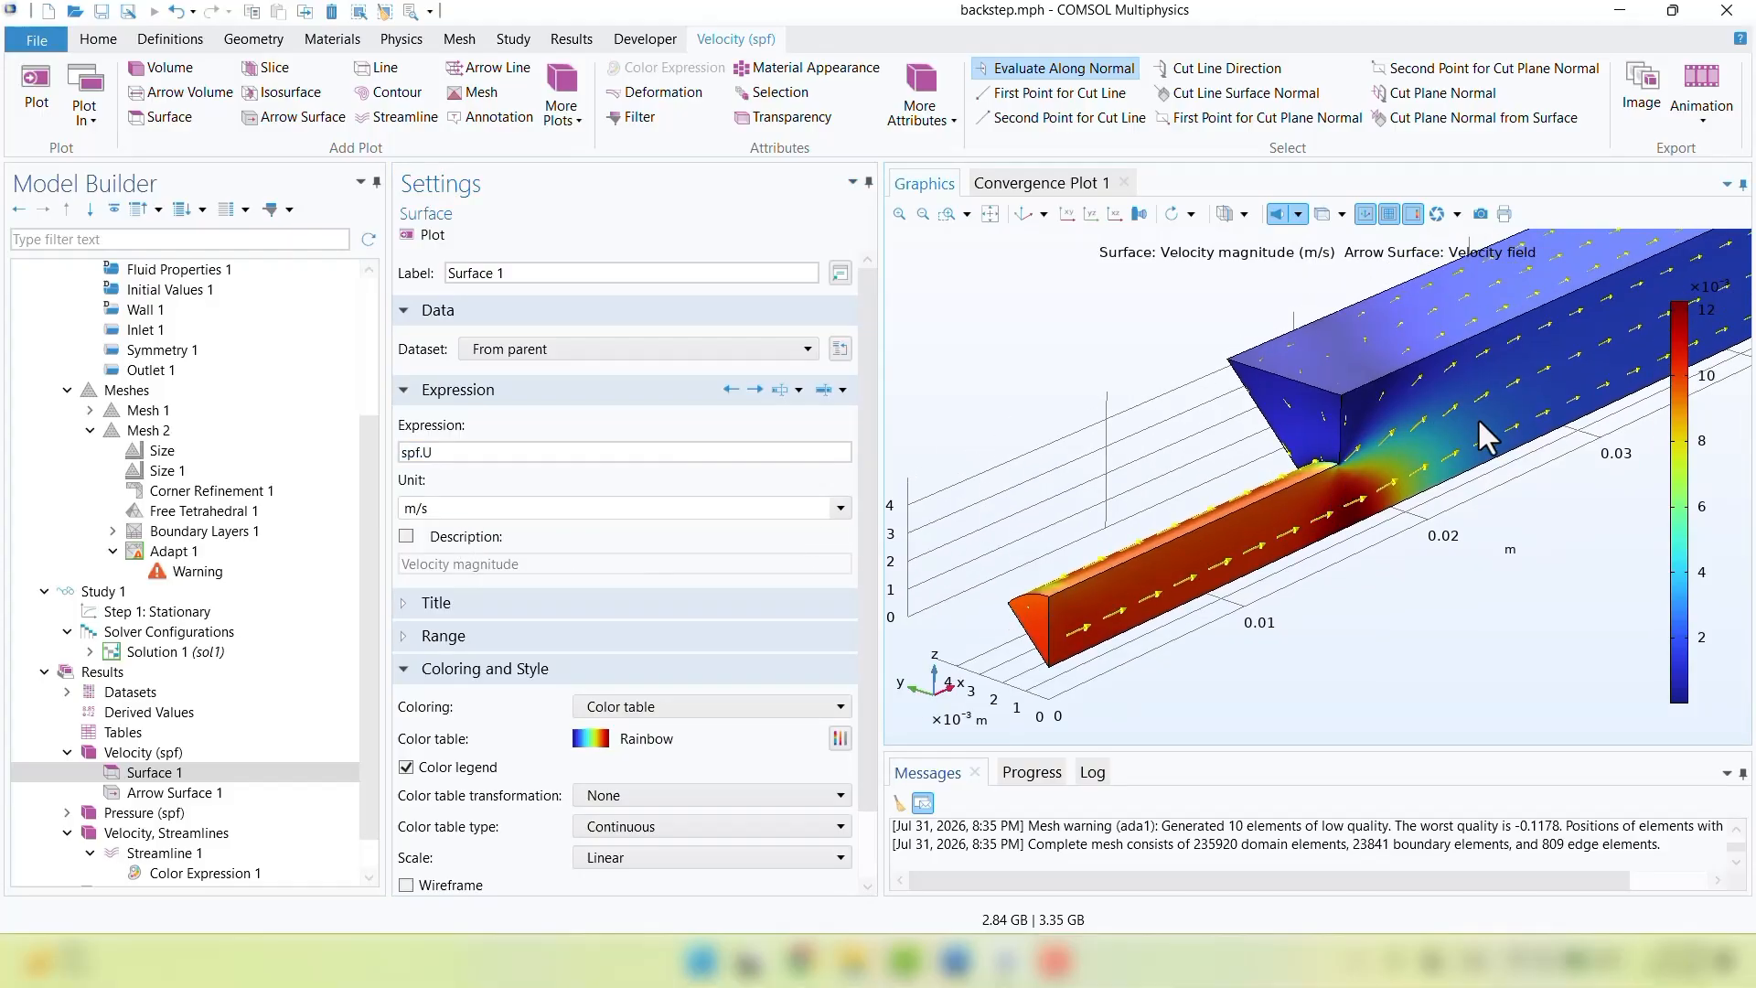
{"action": "right_click_drag", "start_coordinate": [1069, 716], "coordinate": [1008, 668]}
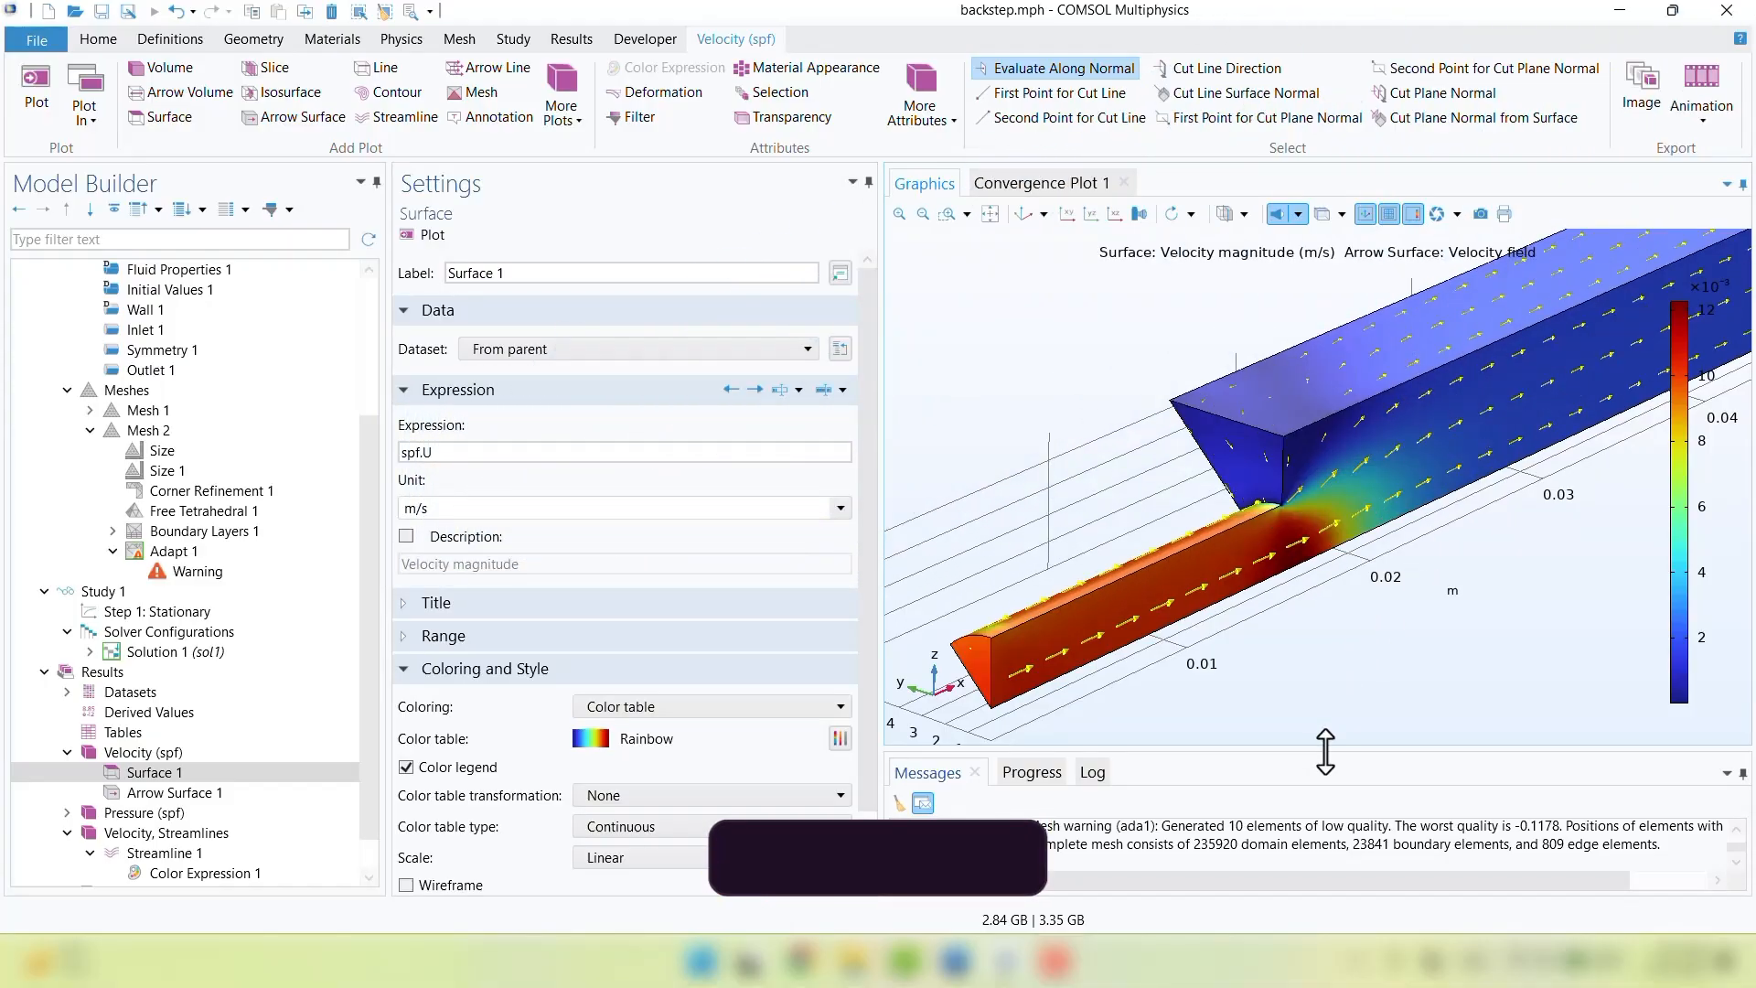
Set the error expression of Adapt 1 to spf.U and rebuild Mesh 2
{"action": "left_click", "coordinate": [187, 552]}
{"action": "left_click", "coordinate": [466, 625]}
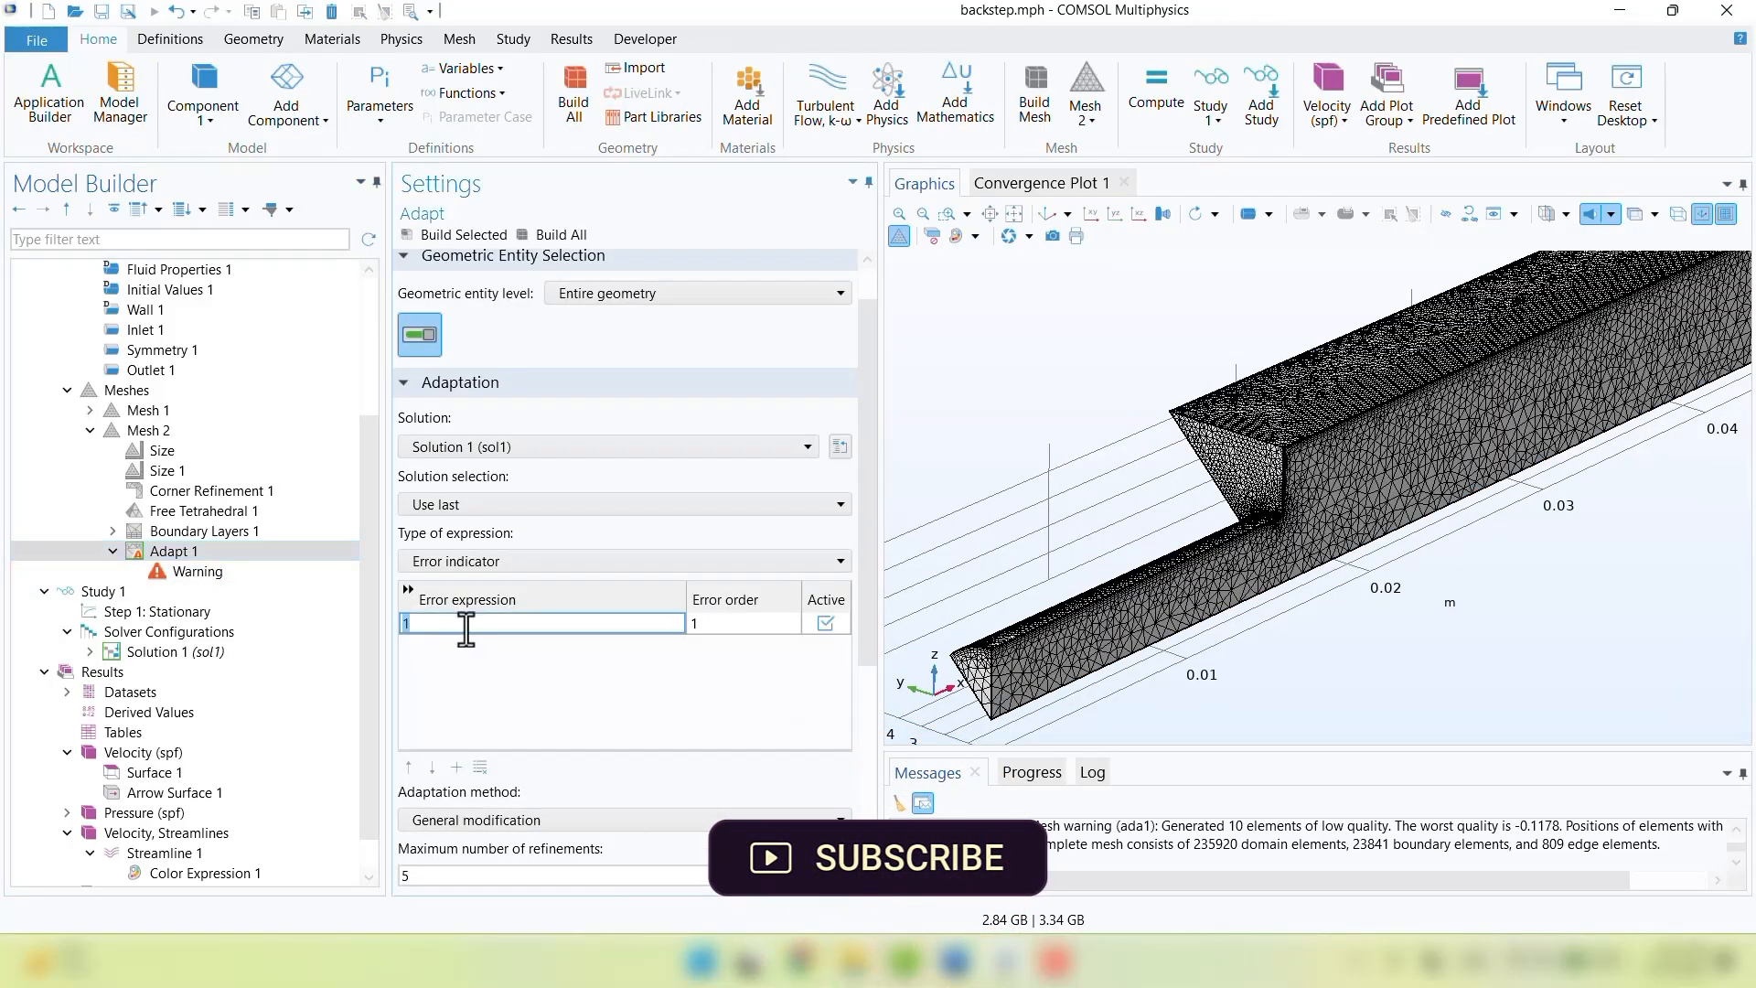
{"action": "type", "text": "spf.U"}
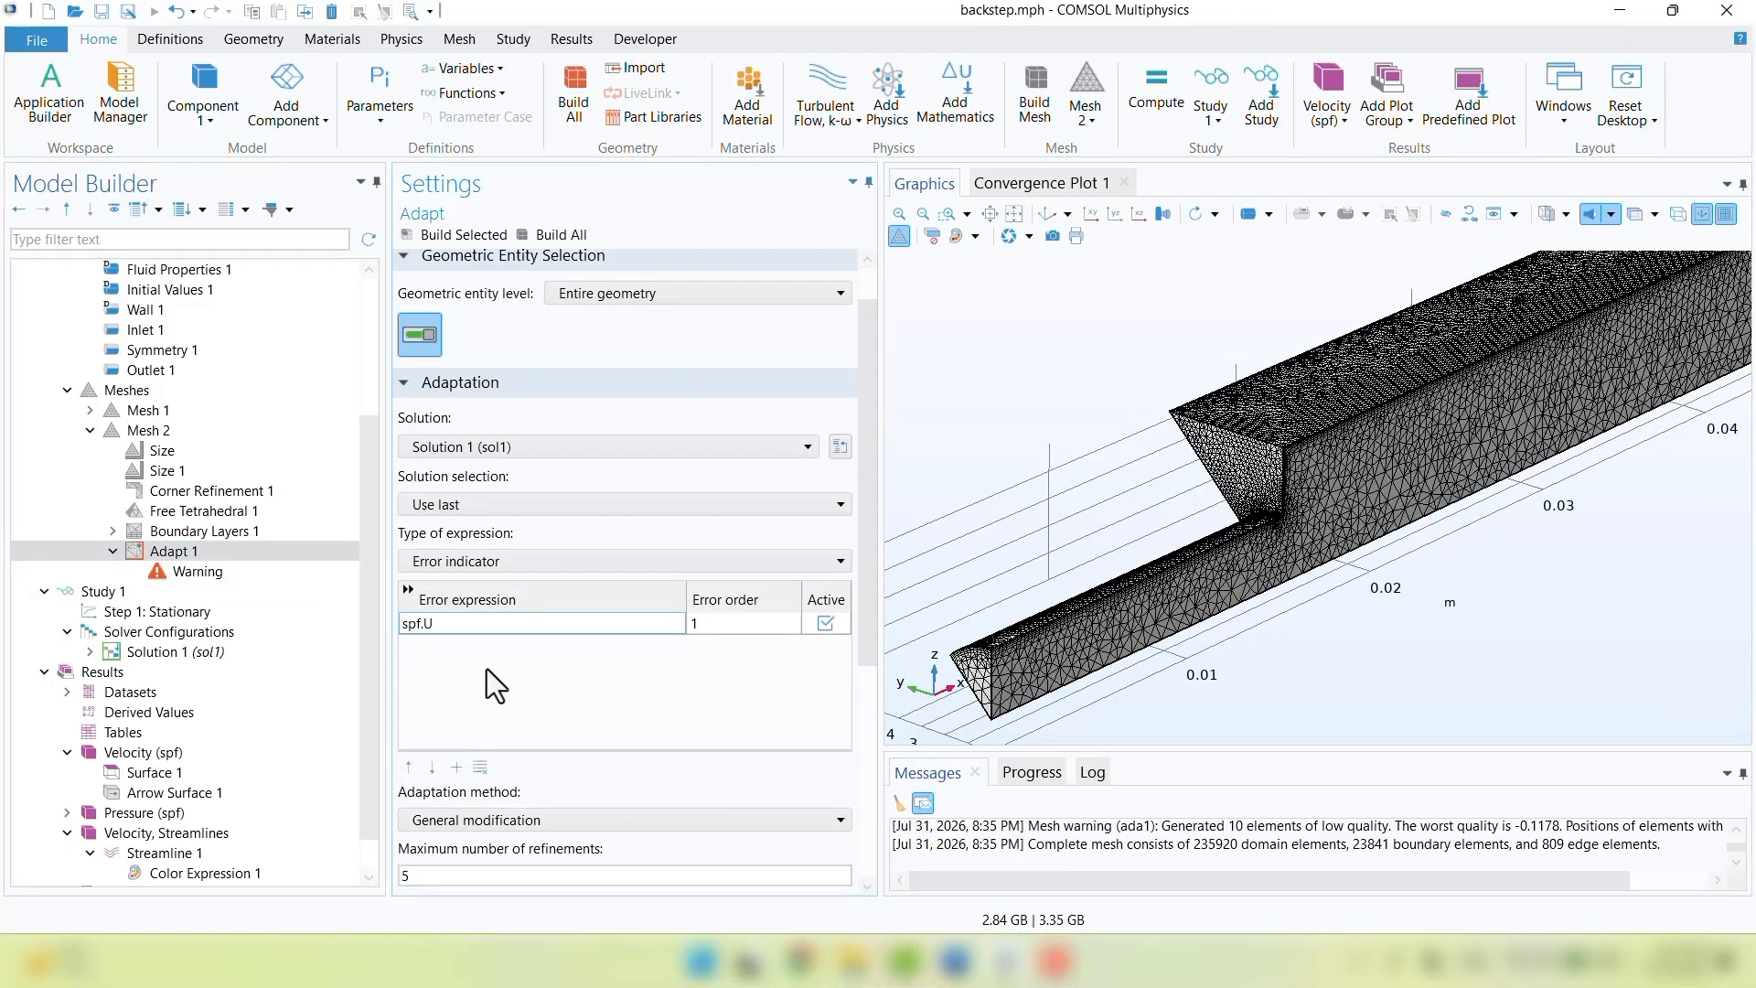
{"action": "left_click", "coordinate": [552, 235]}
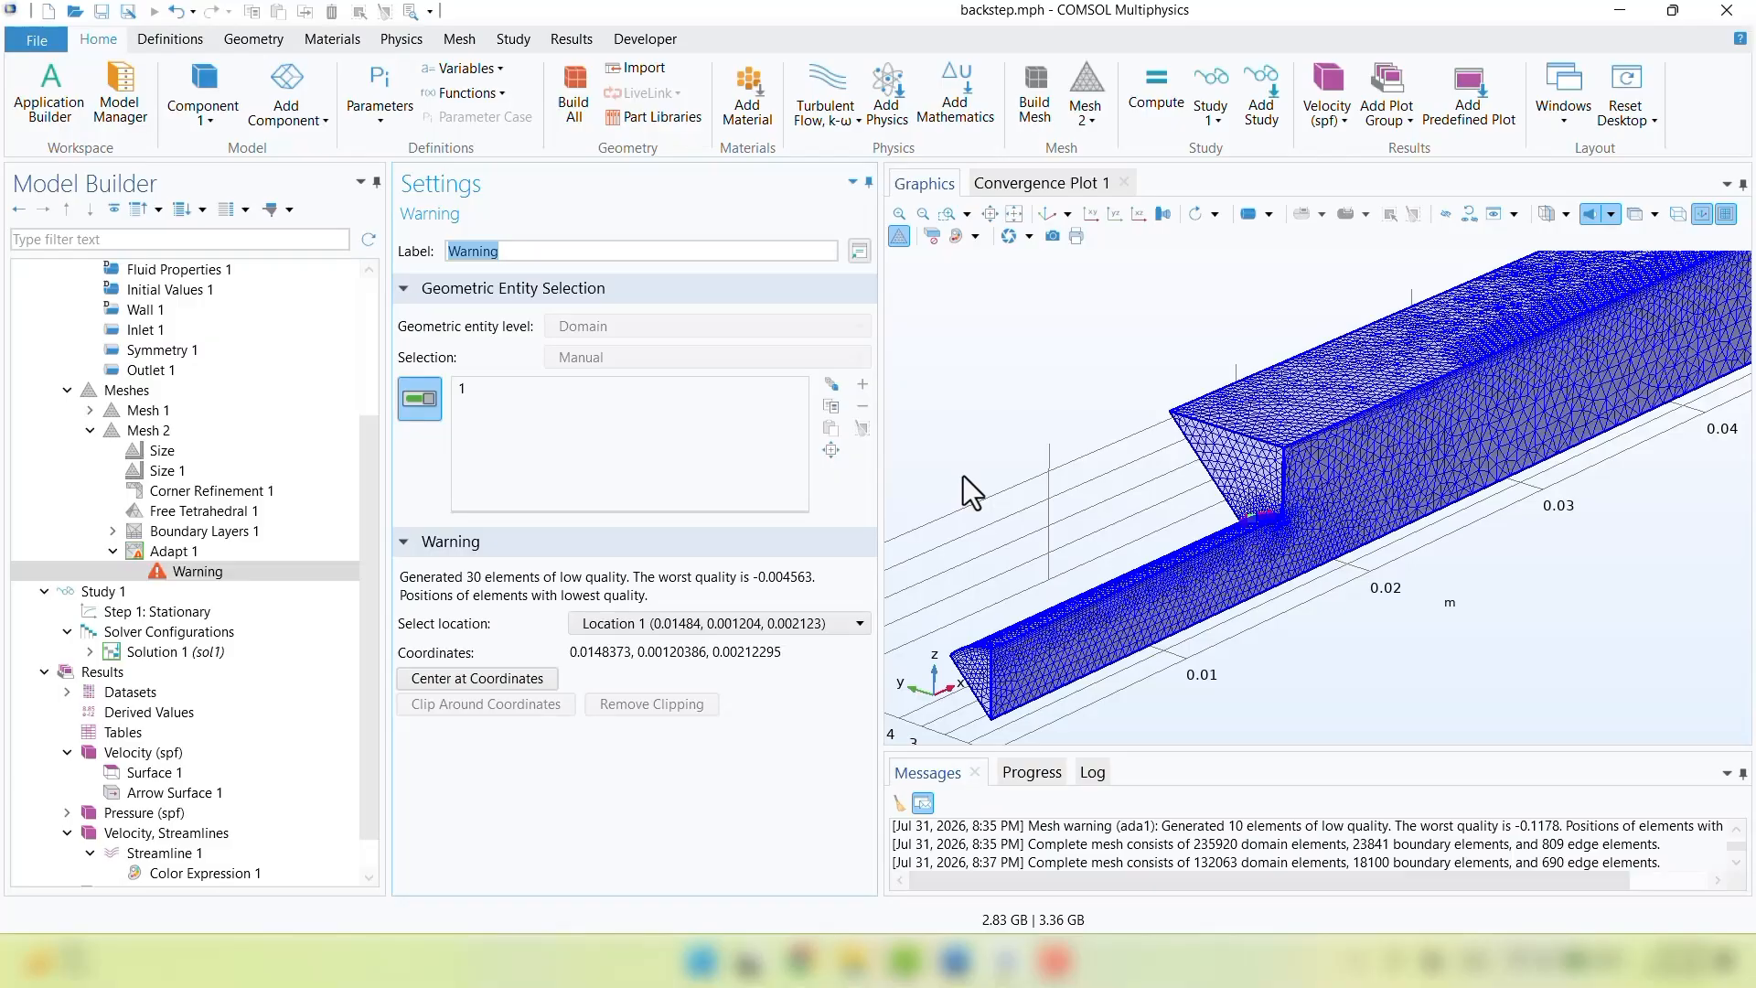
Disable coarsening in the Adapt 1 operation, rebuild all of Mesh 2 and view the resulting mesh
{"action": "left_click", "coordinate": [179, 558]}
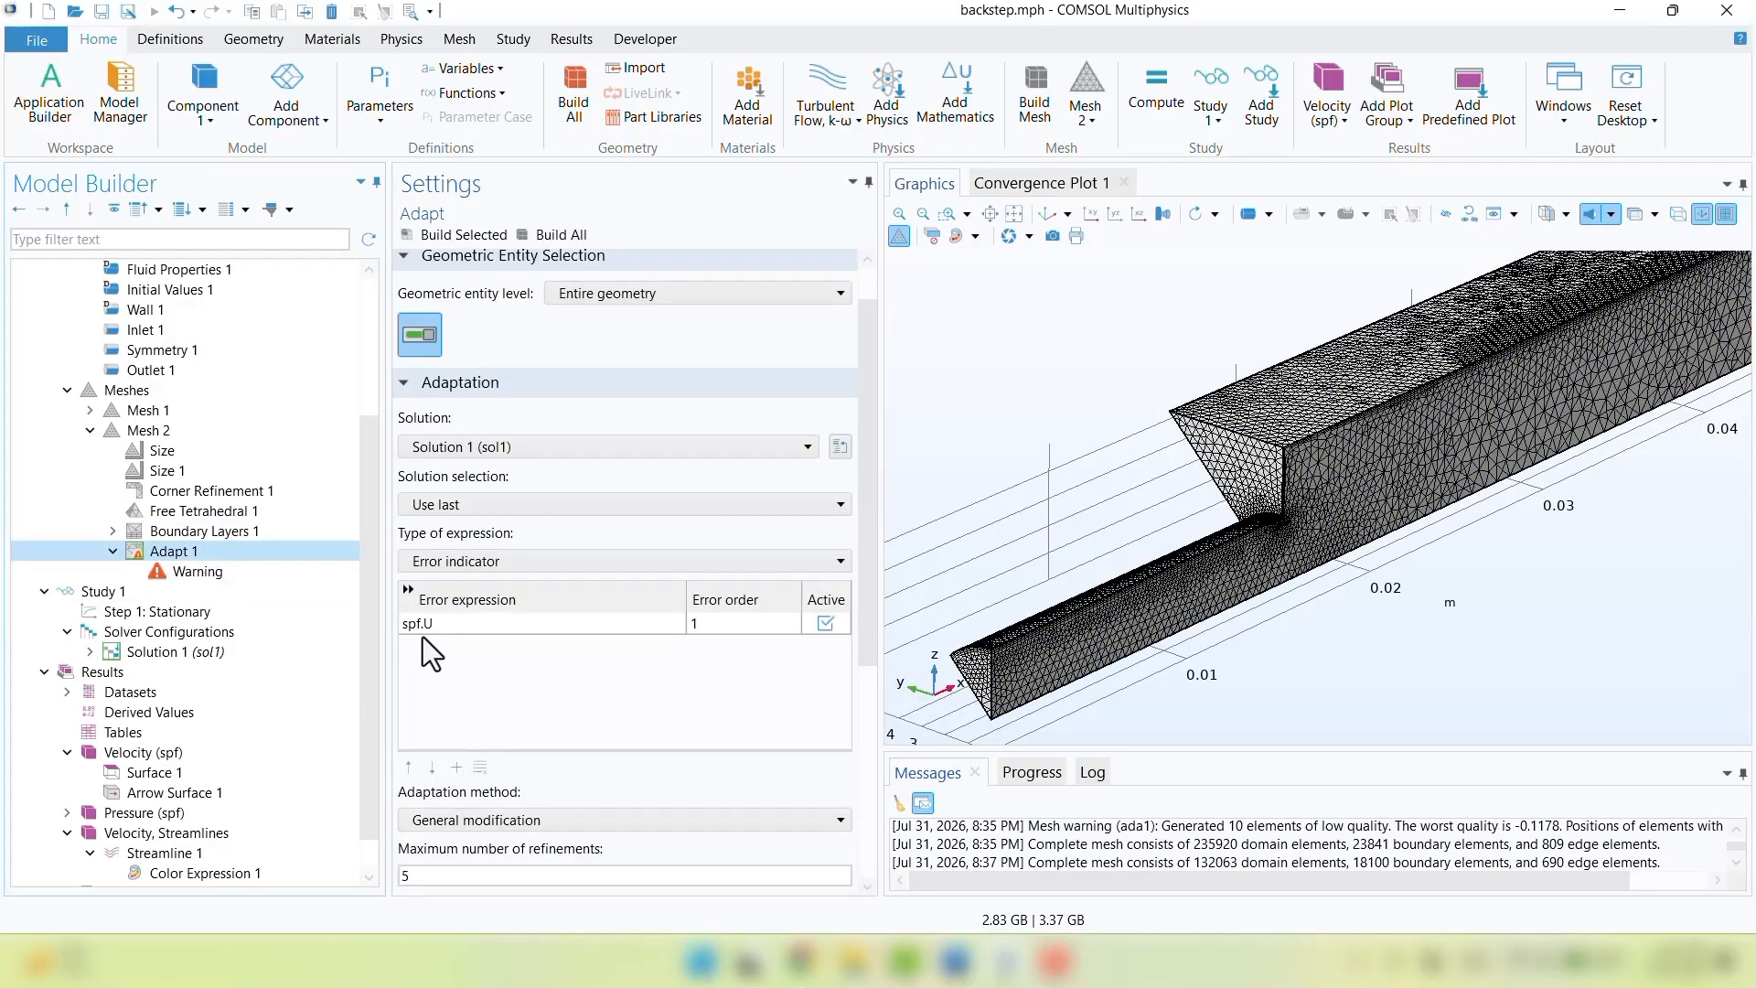
{"action": "scroll", "coordinate": [453, 633], "scroll_direction": "down", "scroll_amount": 5}
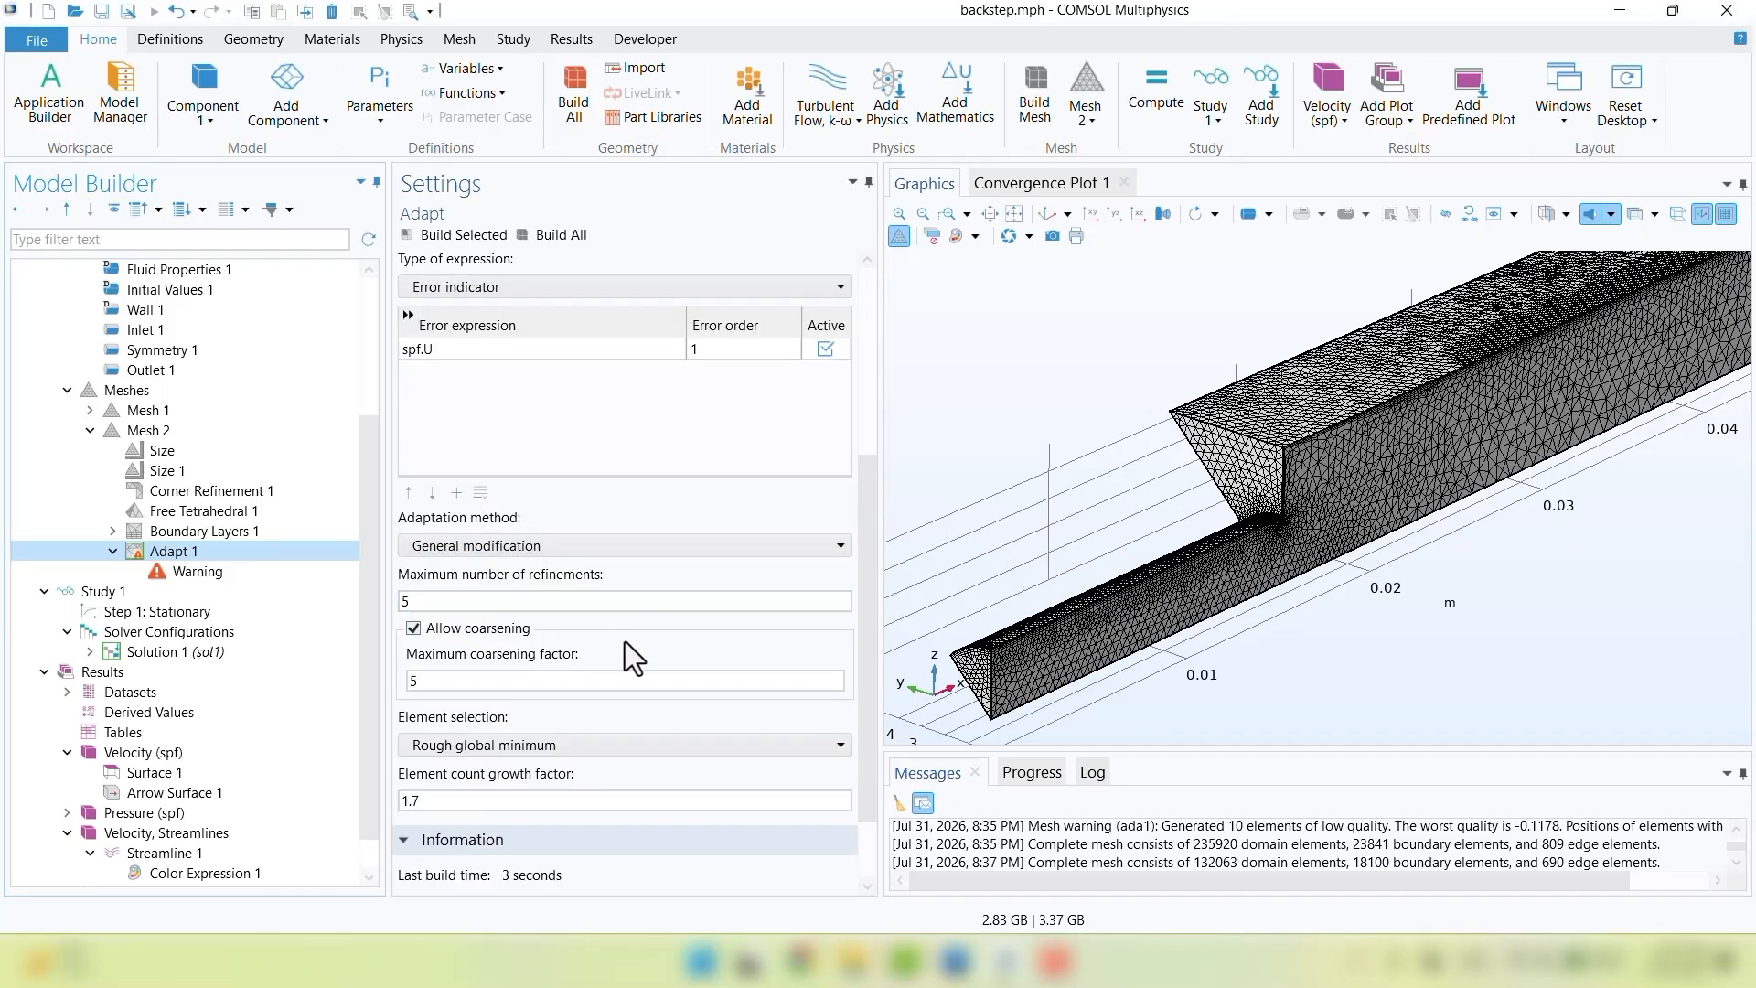
{"action": "left_click", "coordinate": [415, 629]}
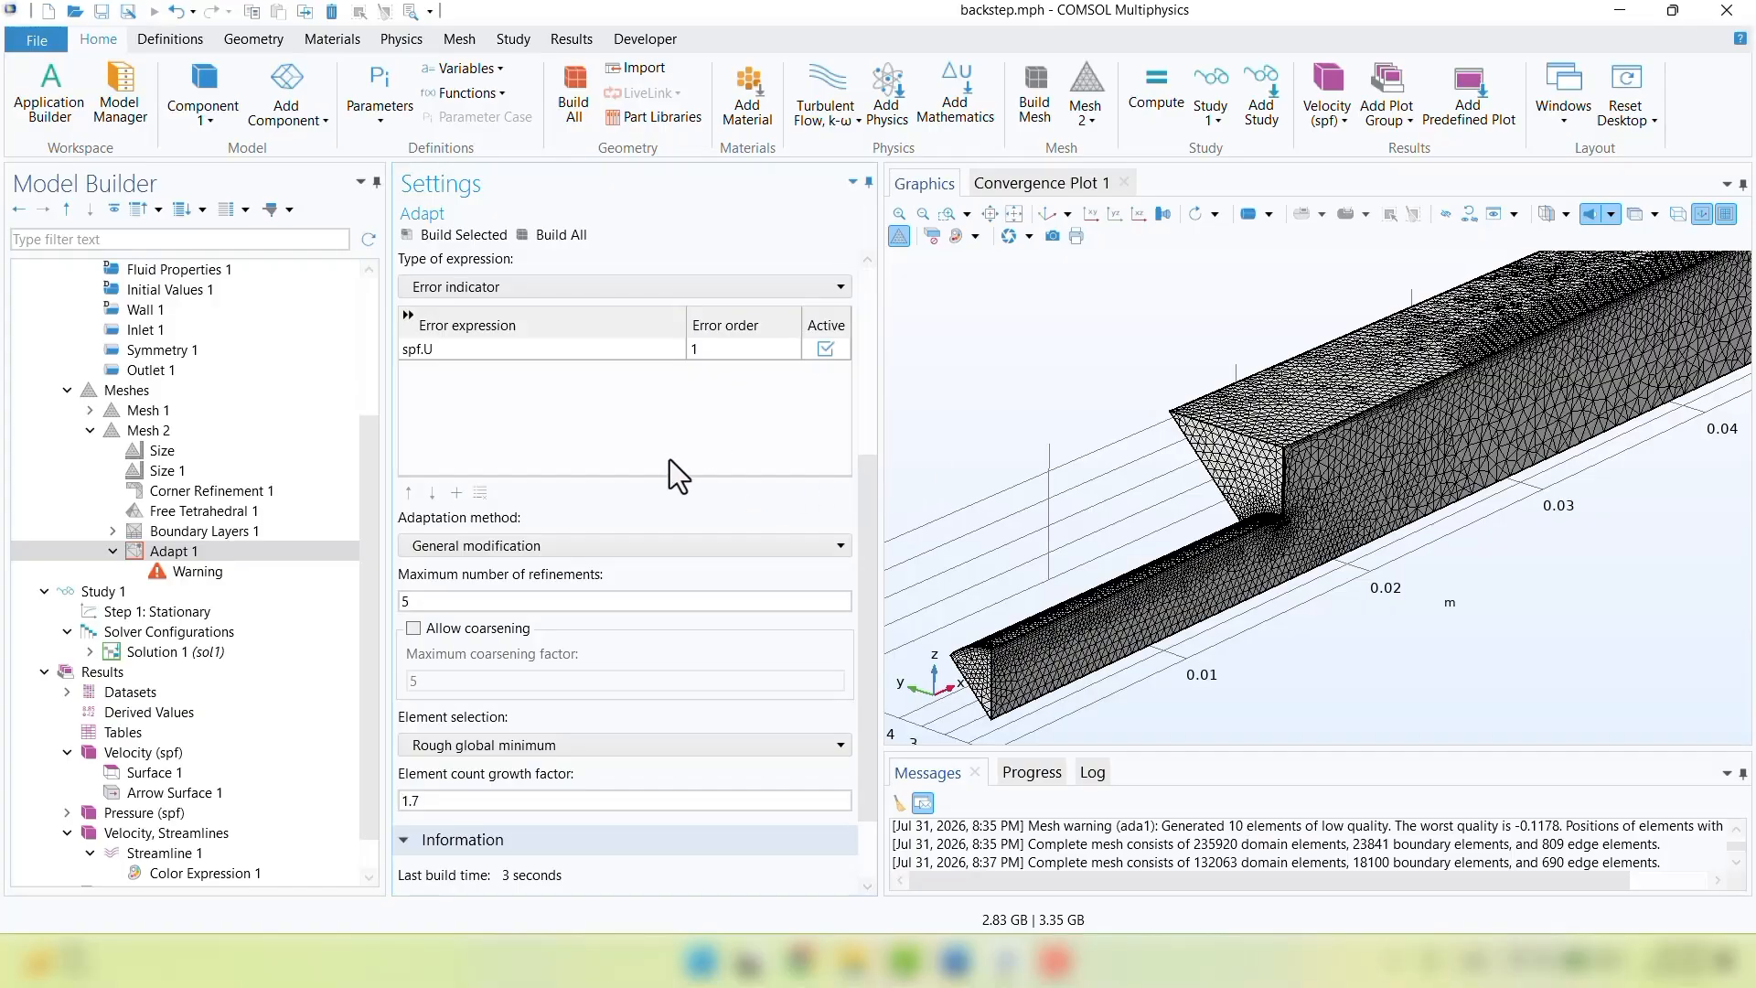
{"action": "left_click", "coordinate": [548, 235]}
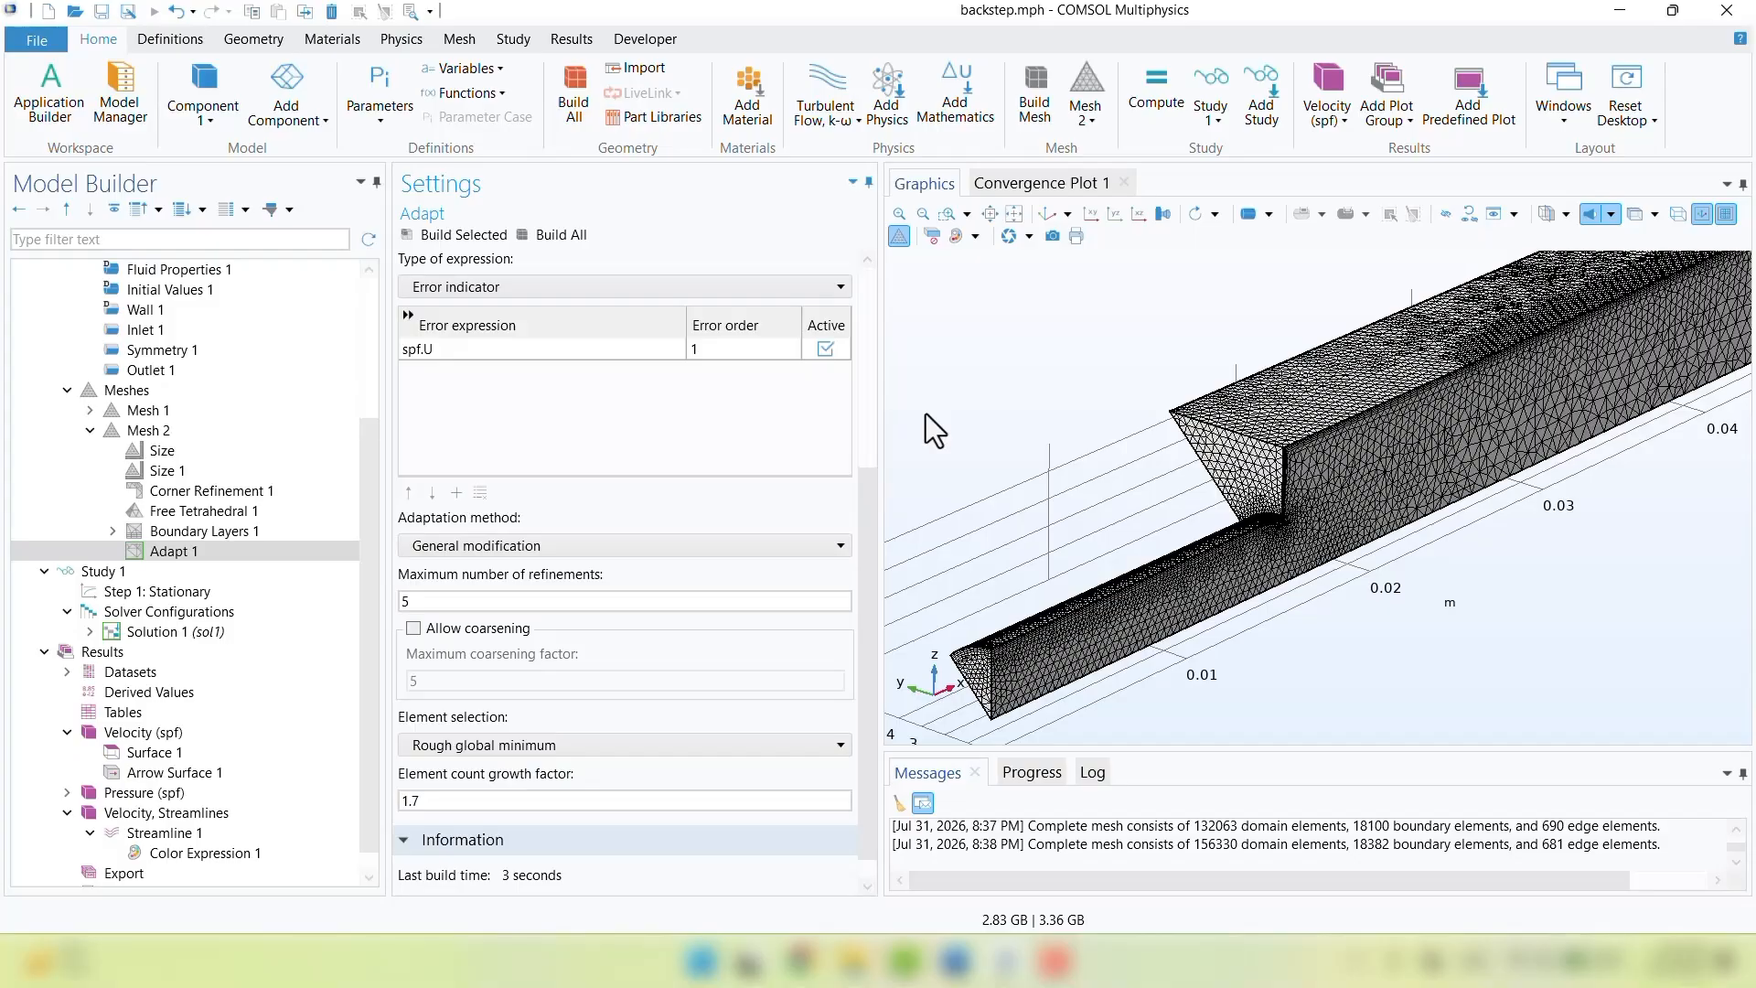
{"action": "left_click", "coordinate": [166, 428]}
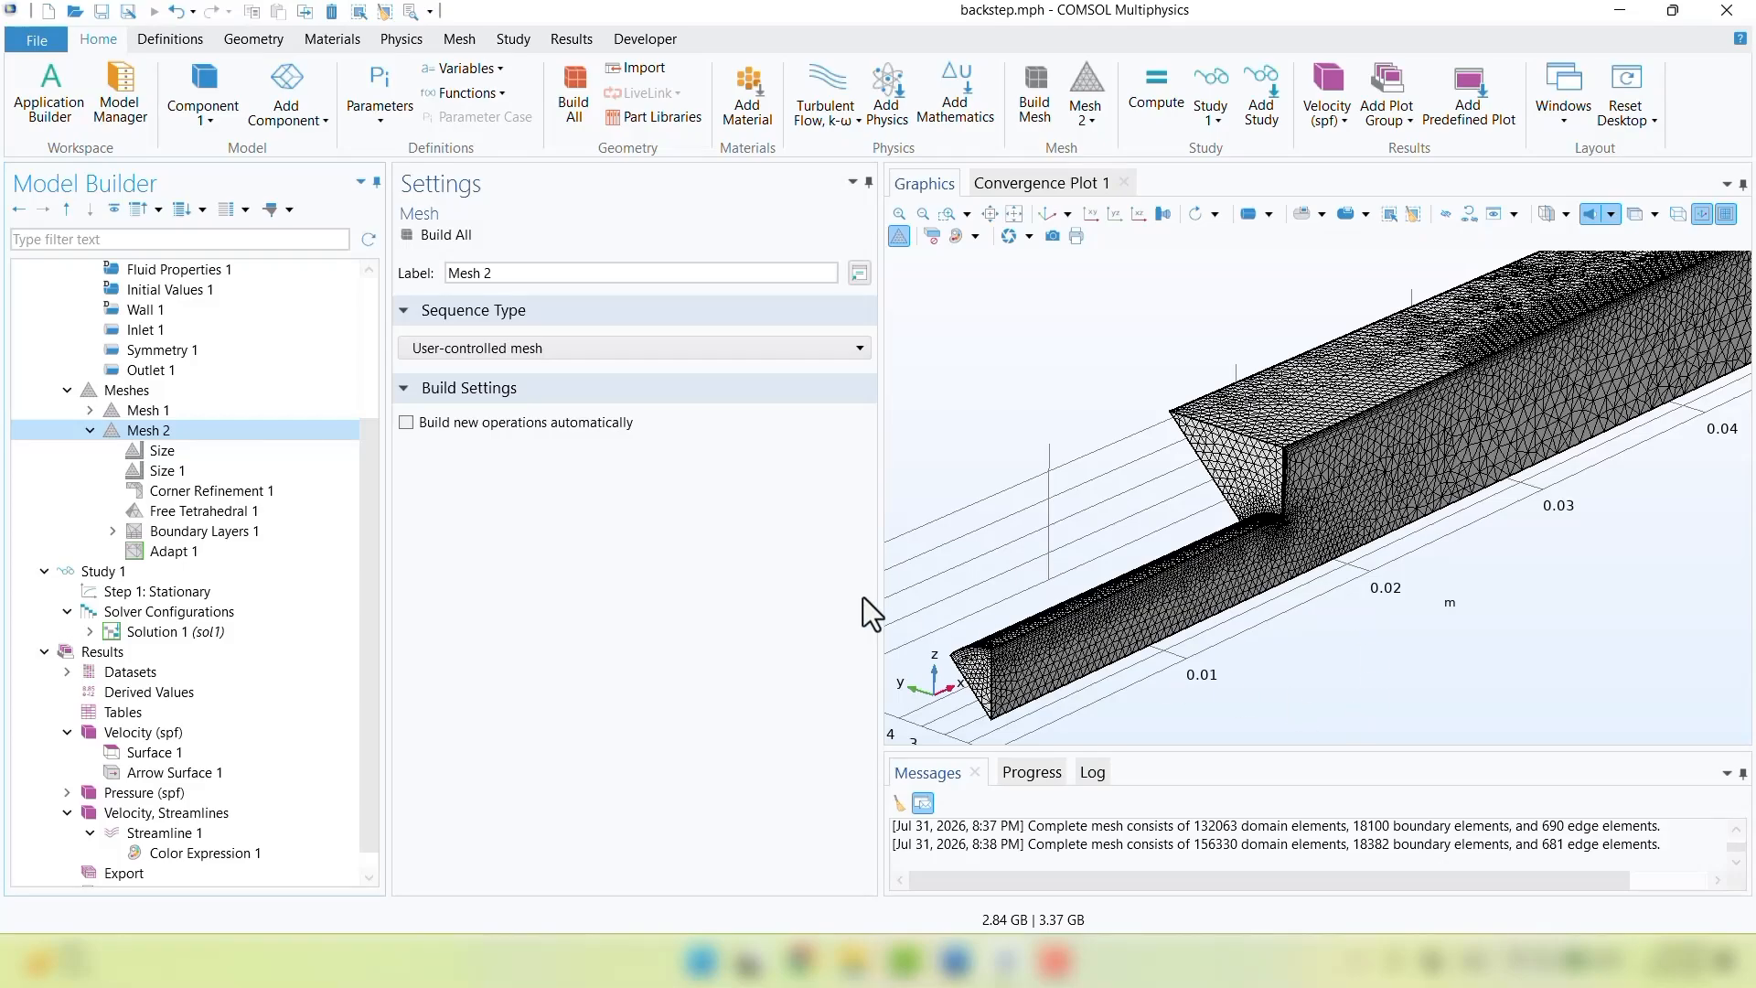
Change the error expression of Adapt 1 to the shear rate spf.sr
{"action": "left_click", "coordinate": [157, 551]}
{"action": "scroll", "coordinate": [481, 428], "scroll_direction": "up", "scroll_amount": 1}
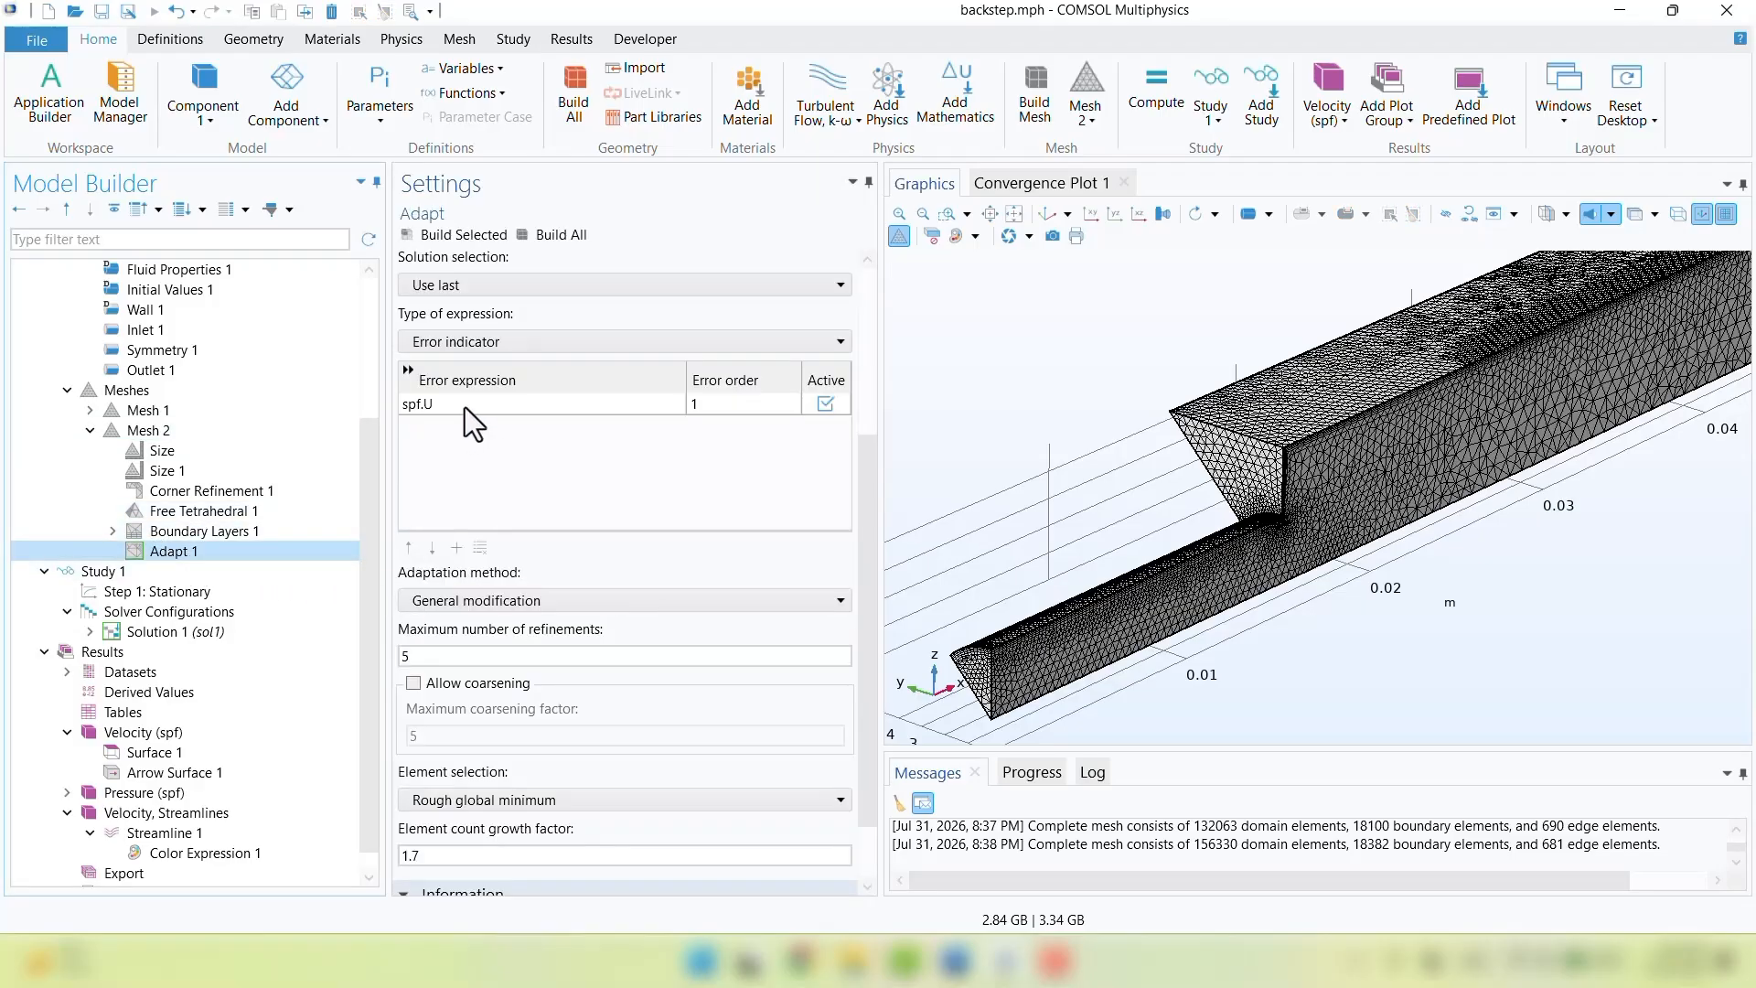
{"action": "left_click", "coordinate": [465, 407]}
{"action": "left_click", "coordinate": [459, 408]}
{"action": "left_click", "coordinate": [462, 408]}
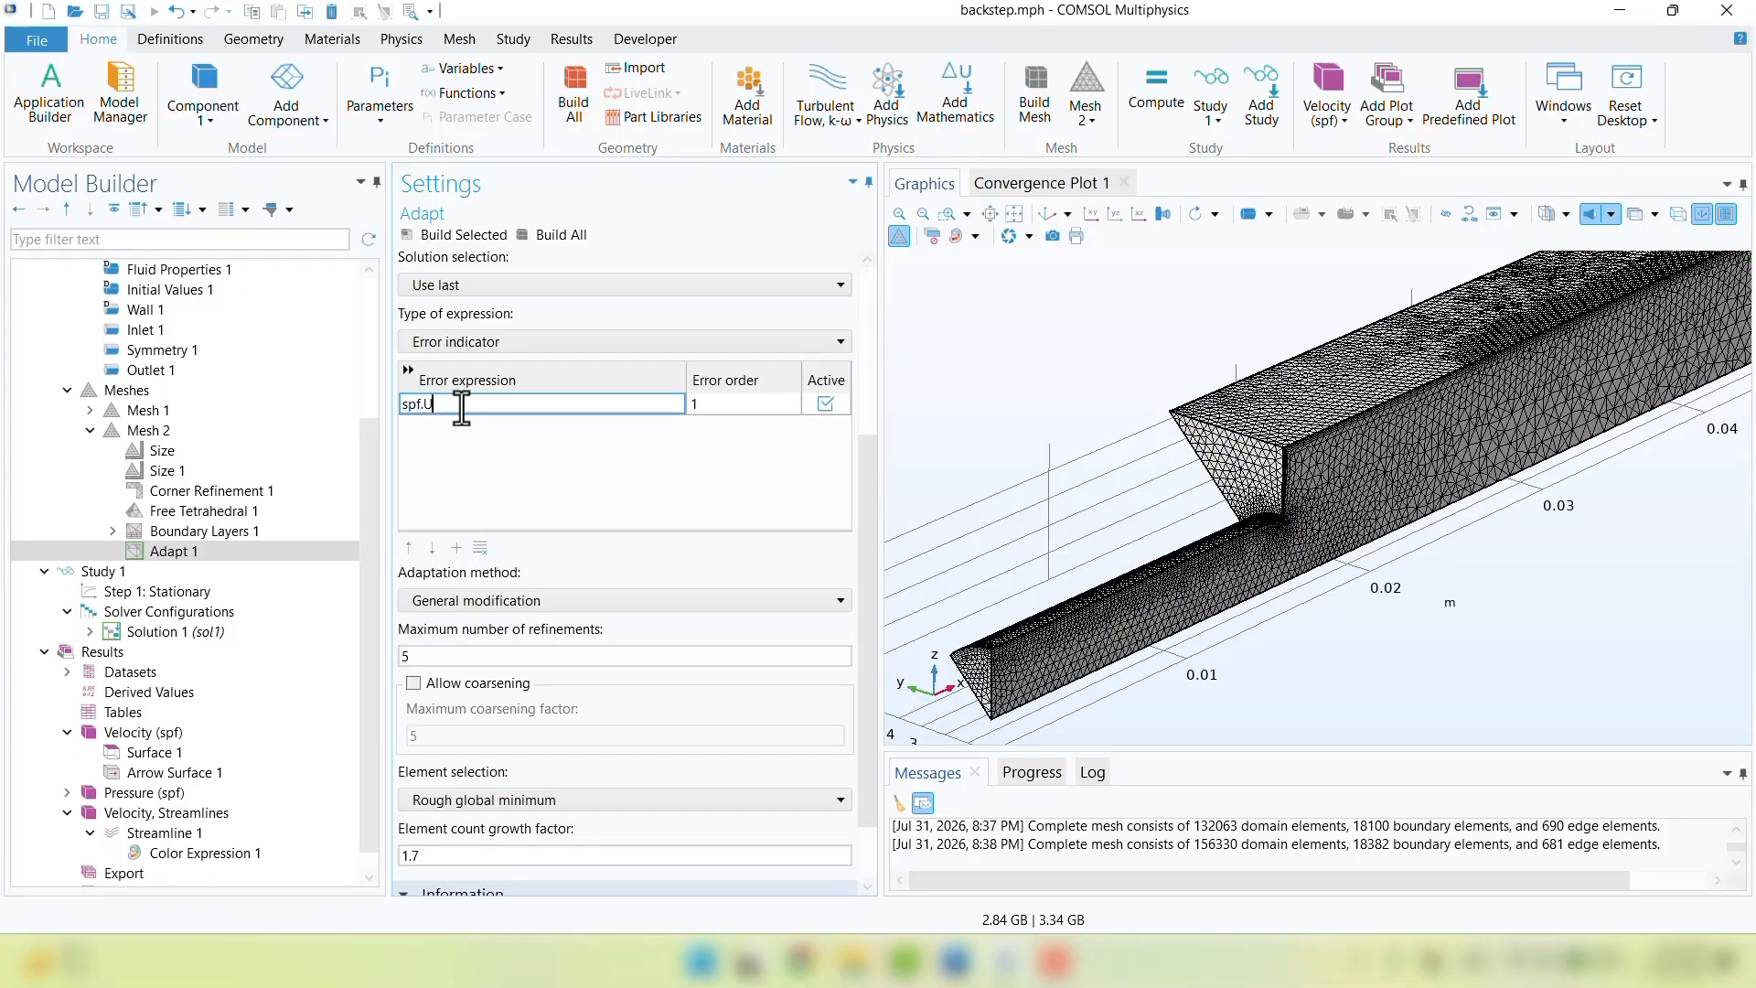
{"action": "key", "text": "BackSpace"}
{"action": "type", "text": "sr"}
{"action": "left_click", "coordinate": [506, 503]}
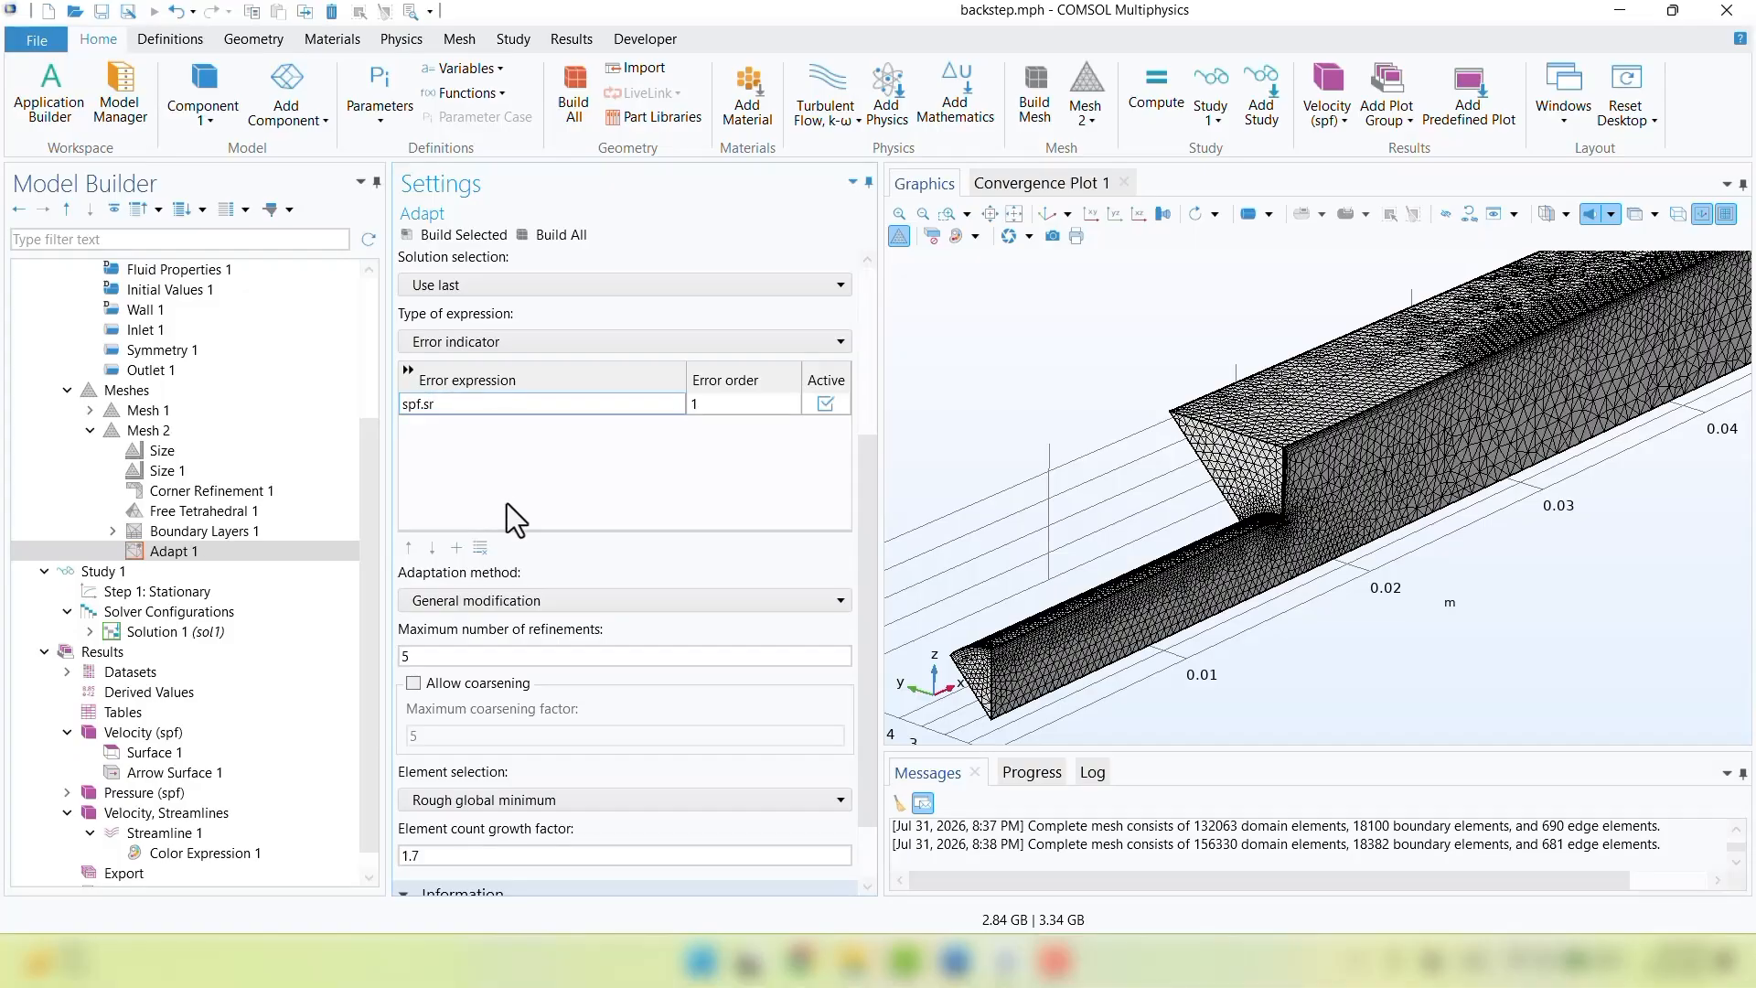
Look through the Turbulent Flow, k-ω expressions available for Surface 1 of the Velocity (spf) plot and search them for sr
{"action": "left_click", "coordinate": [127, 750]}
{"action": "left_click", "coordinate": [843, 391]}
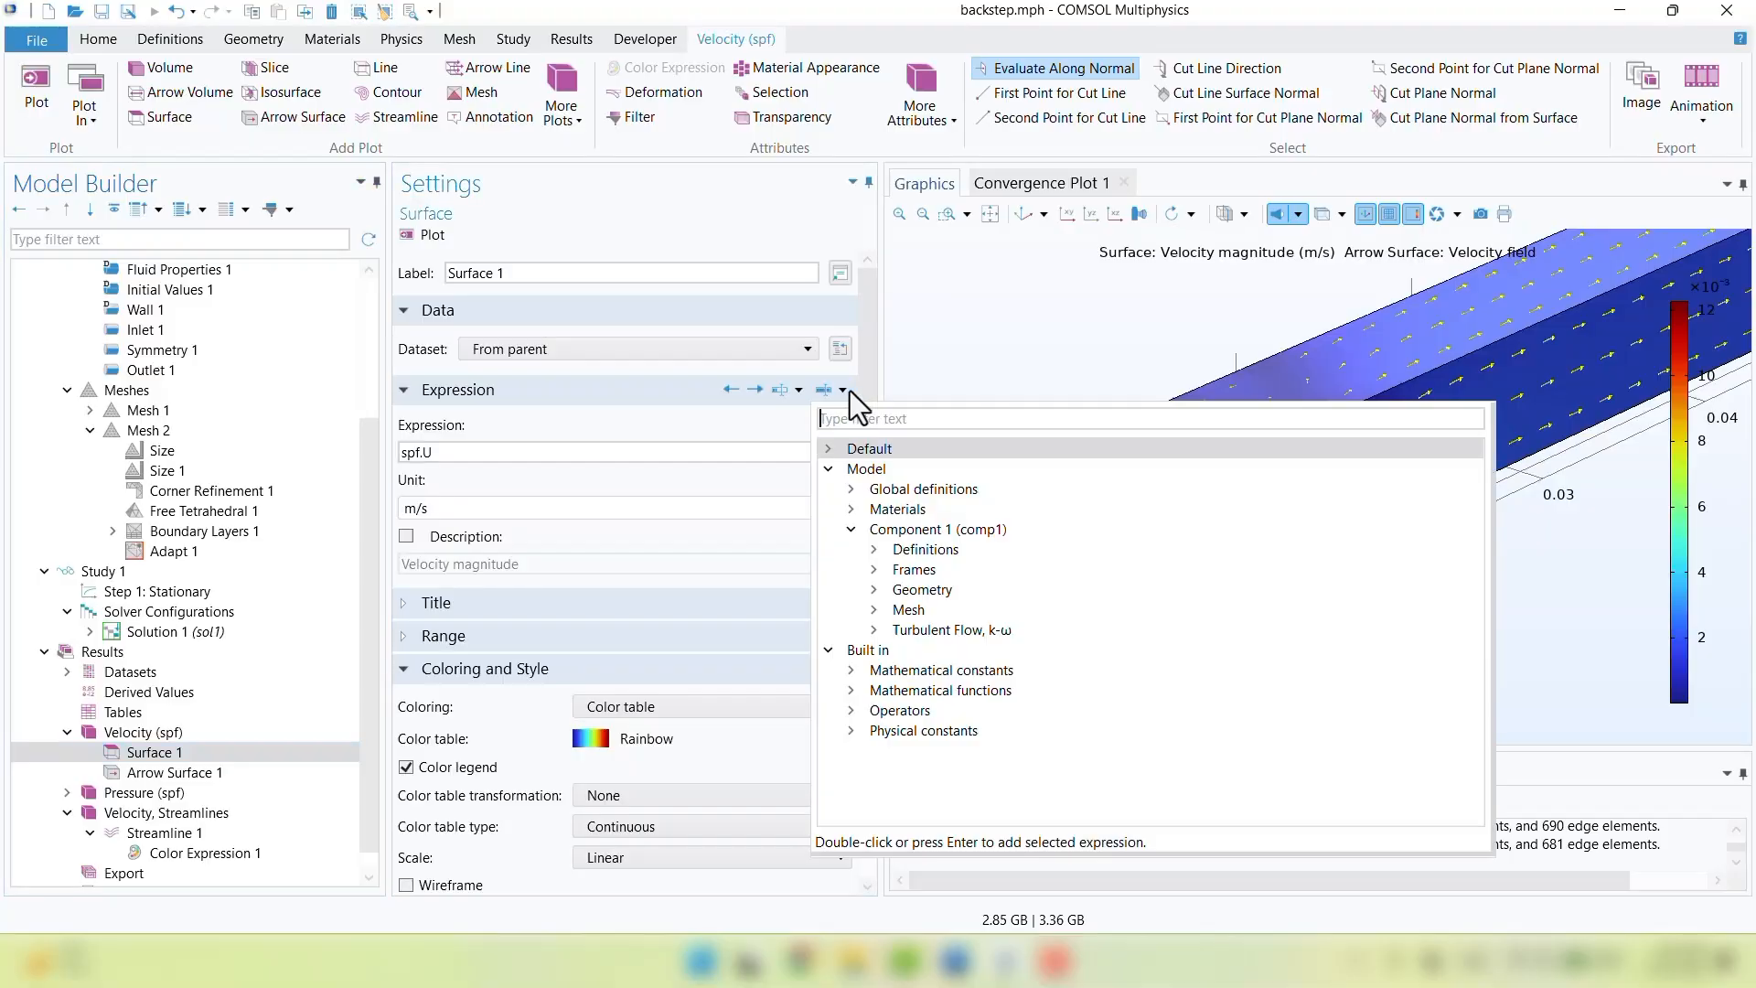
{"action": "left_click", "coordinate": [874, 629]}
{"action": "scroll", "coordinate": [883, 659], "scroll_direction": "down", "scroll_amount": 1}
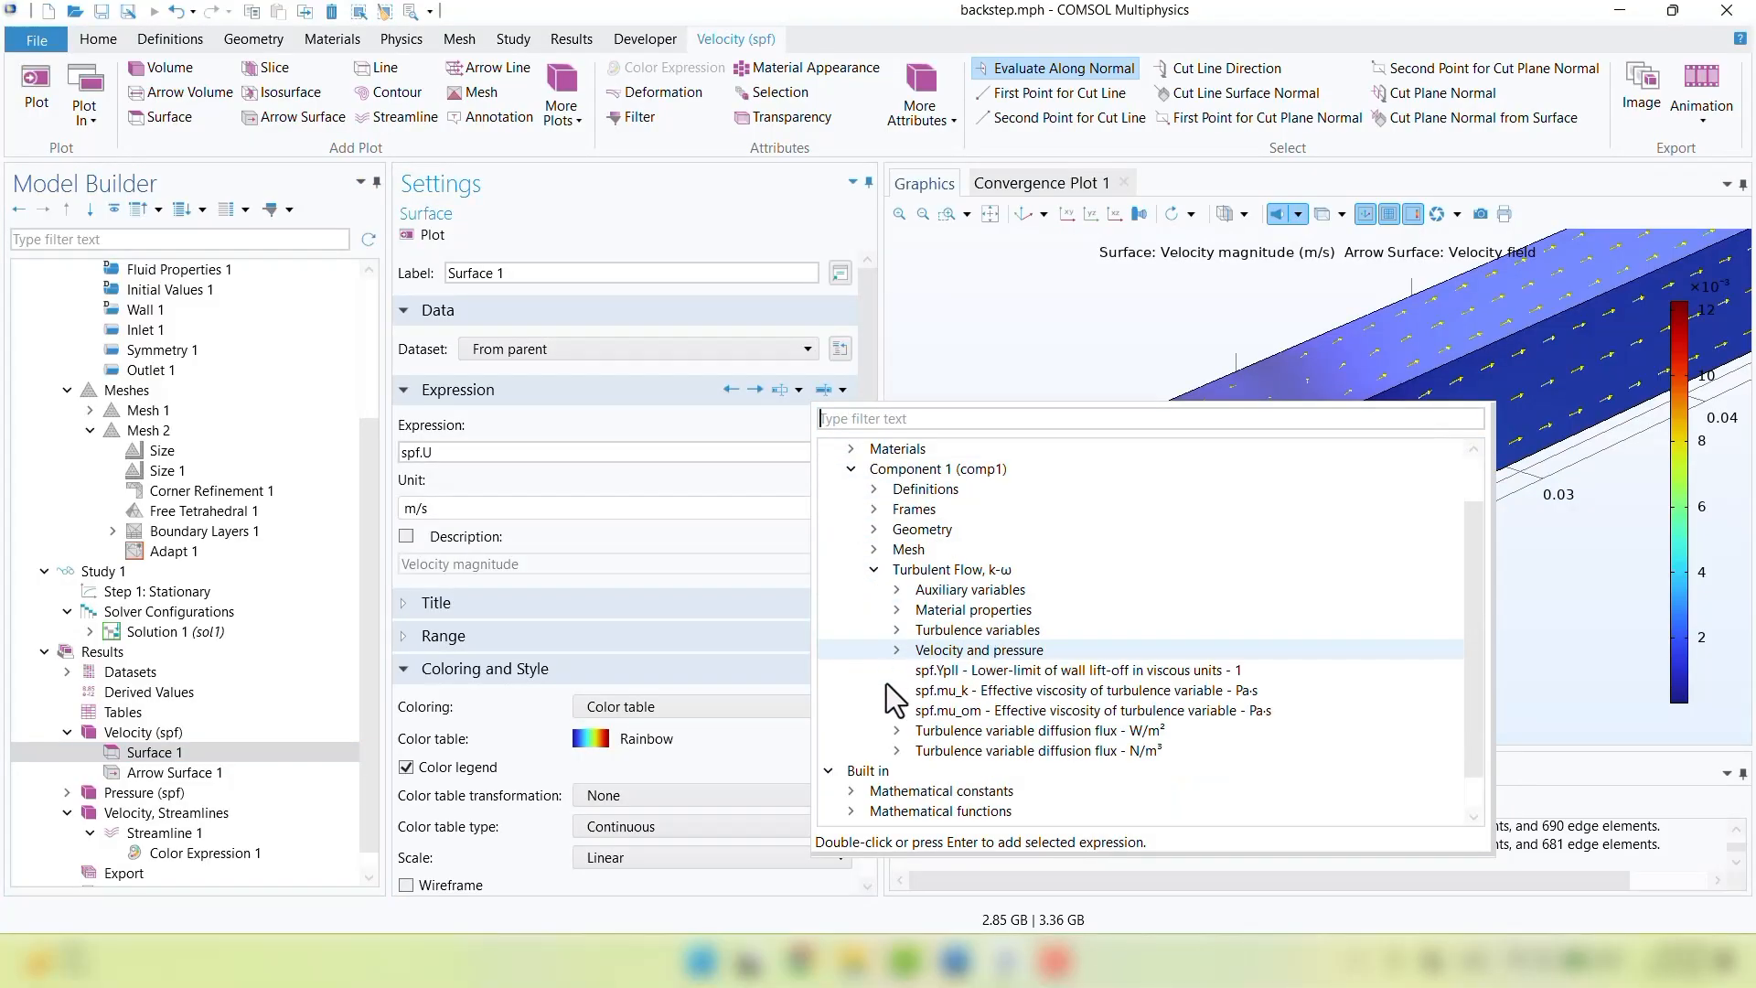
{"action": "left_click", "coordinate": [894, 631]}
{"action": "scroll", "coordinate": [893, 633], "scroll_direction": "down", "scroll_amount": 2}
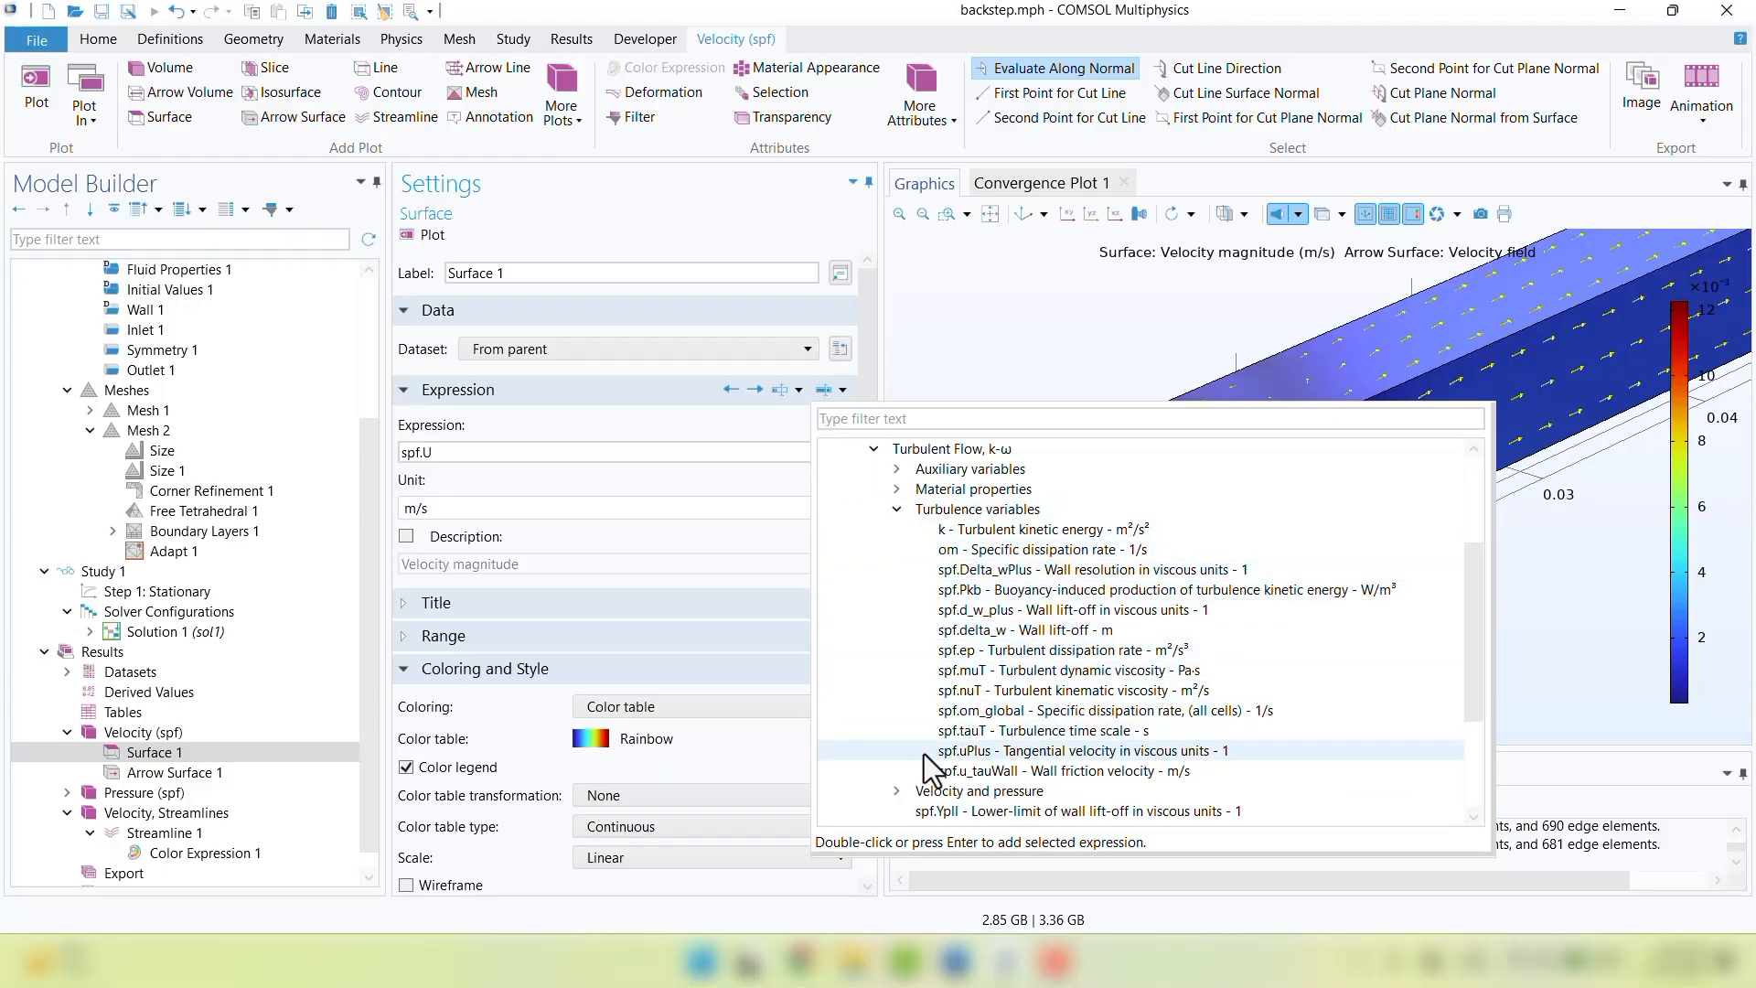
{"action": "type", "text": "sr"}
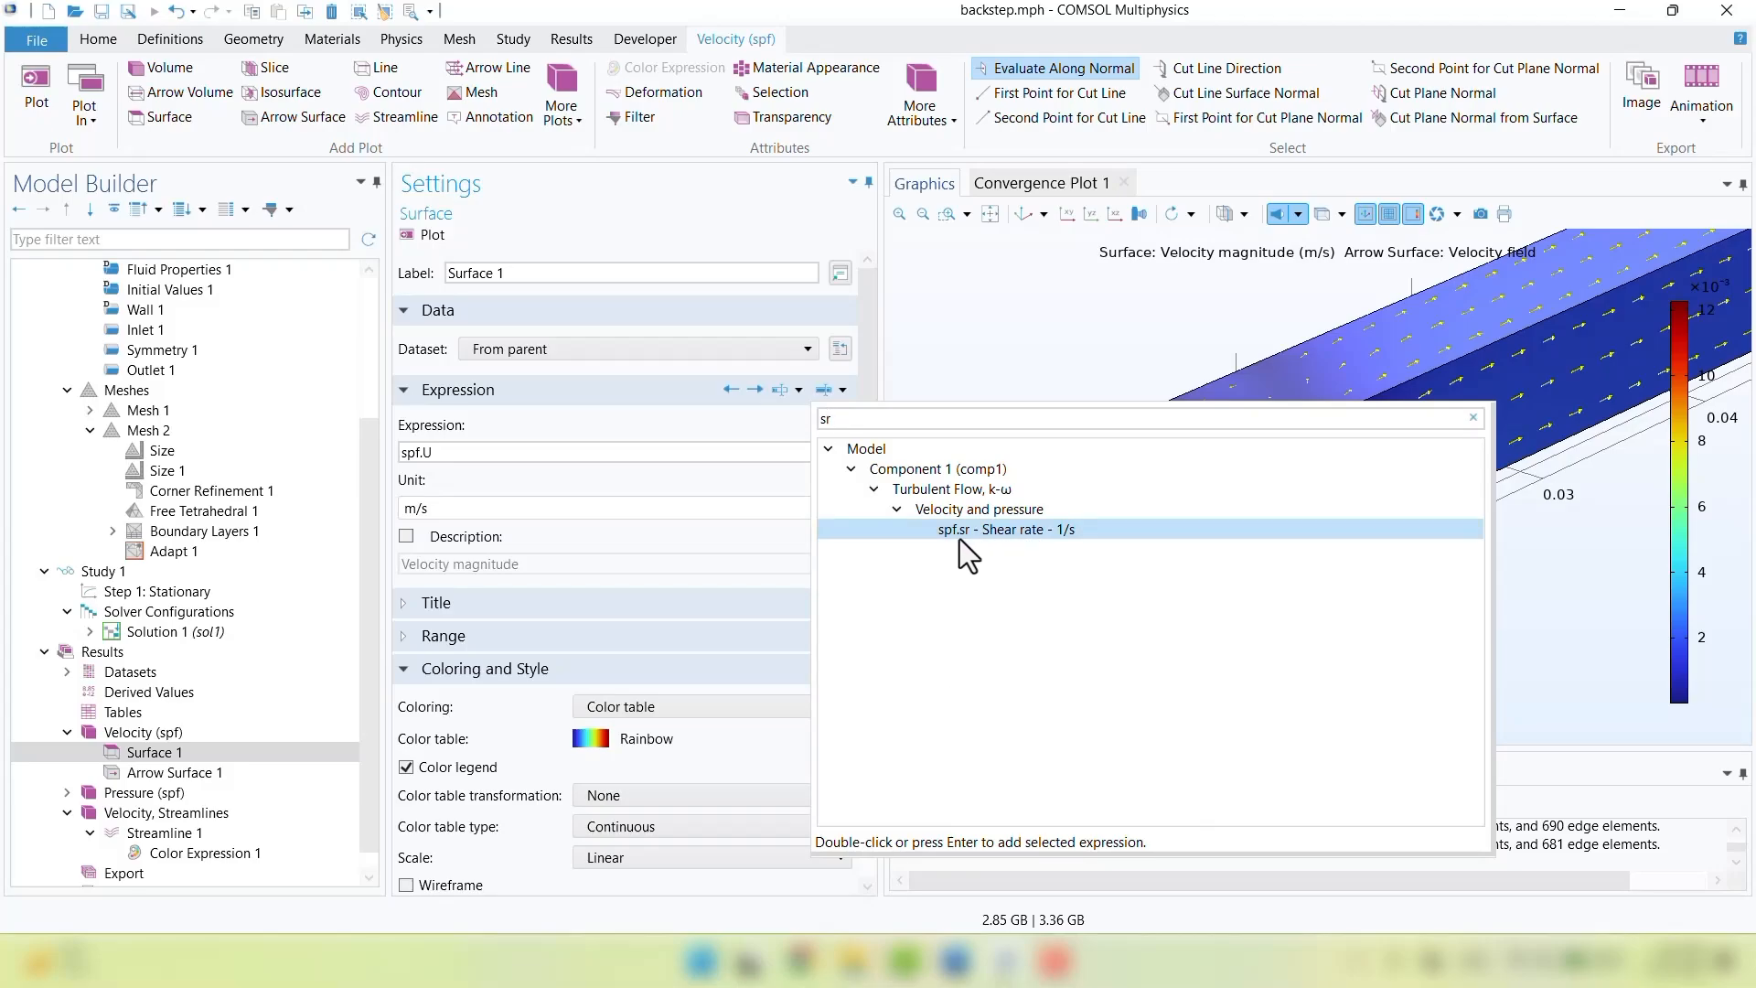
Rebuild Mesh 2 with the shear-rate error expression in Adapt 1
{"action": "left_click", "coordinate": [146, 552]}
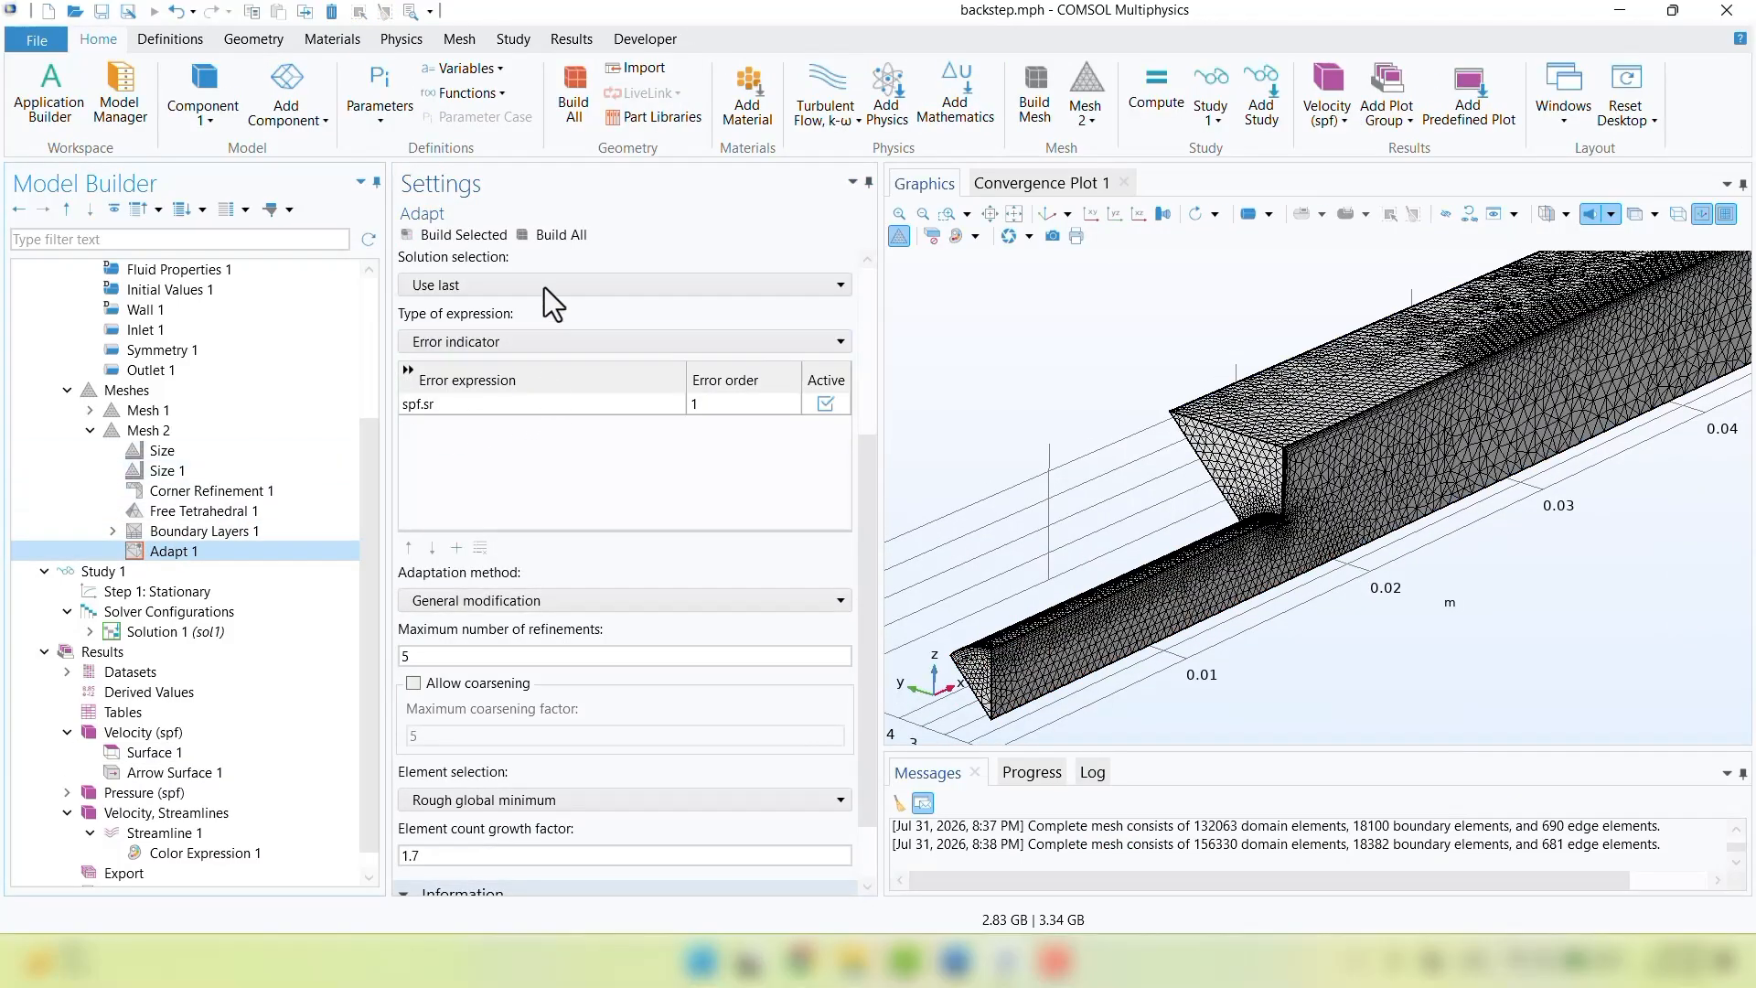
{"action": "left_click", "coordinate": [541, 241]}
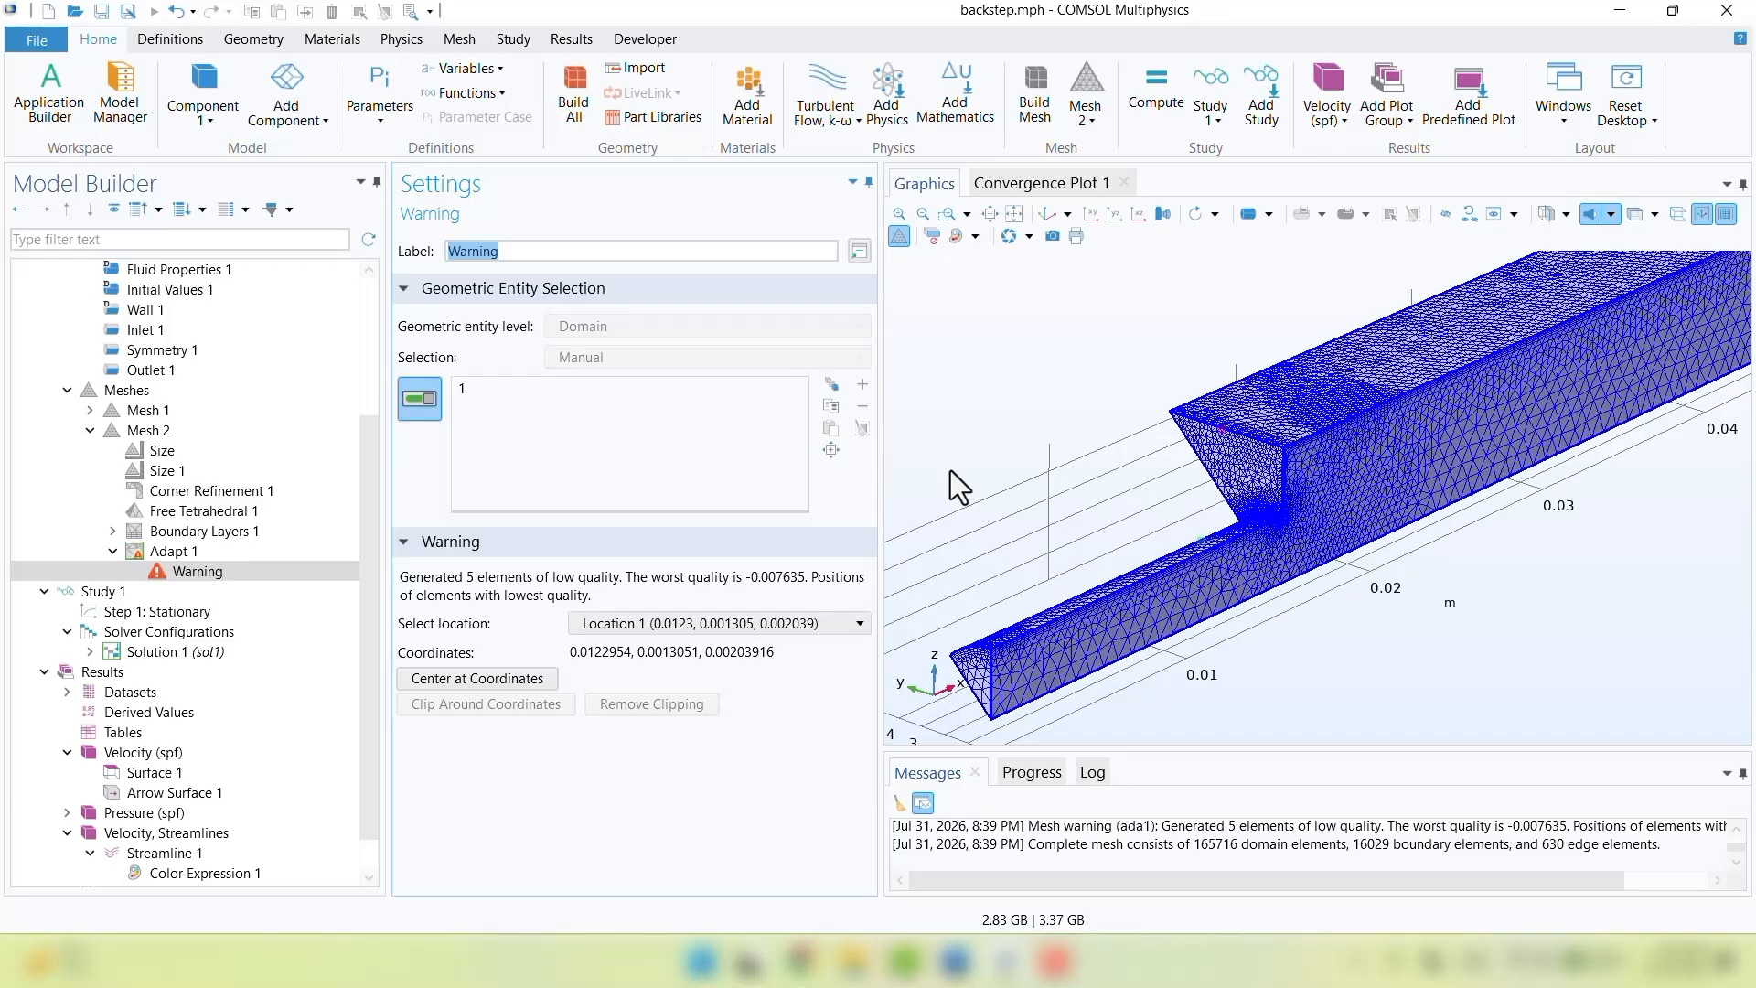
{"action": "left_click", "coordinate": [957, 492]}
Set the error expression of Adapt 1 to the pressure p, rebuild Mesh 2 and inspect the mesh around the step
{"action": "left_click", "coordinate": [148, 553]}
{"action": "double_click", "coordinate": [466, 404]}
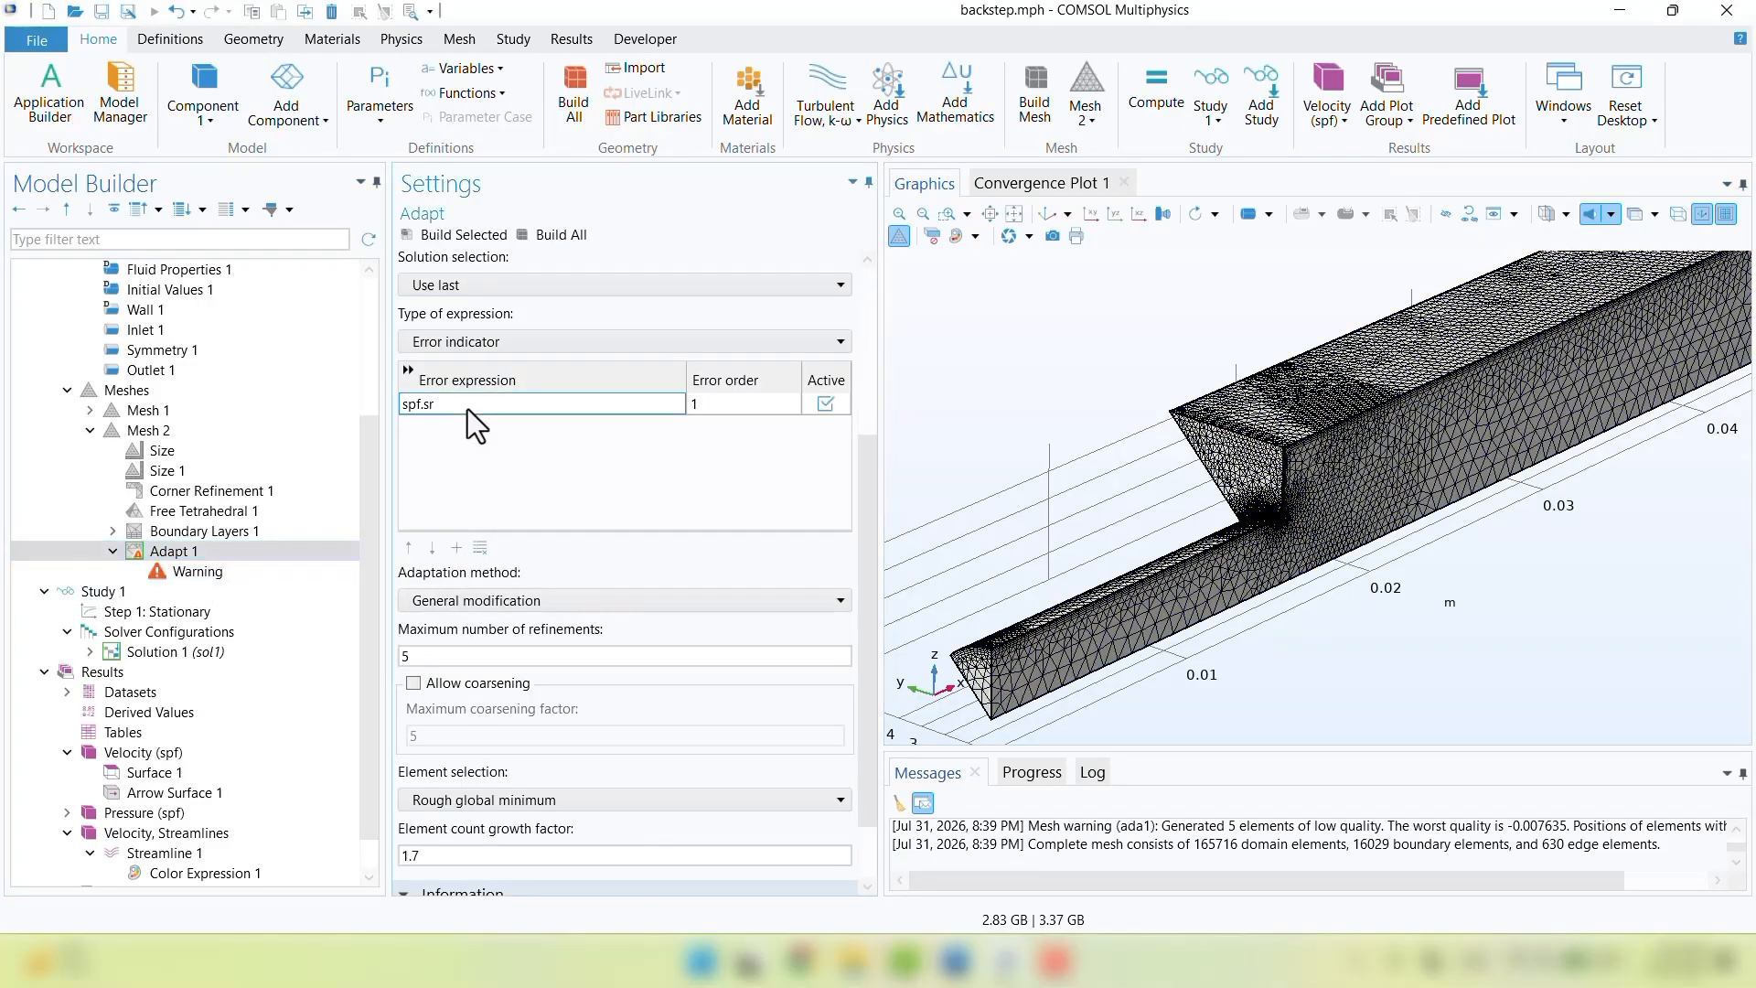
{"action": "type", "text": "p"}
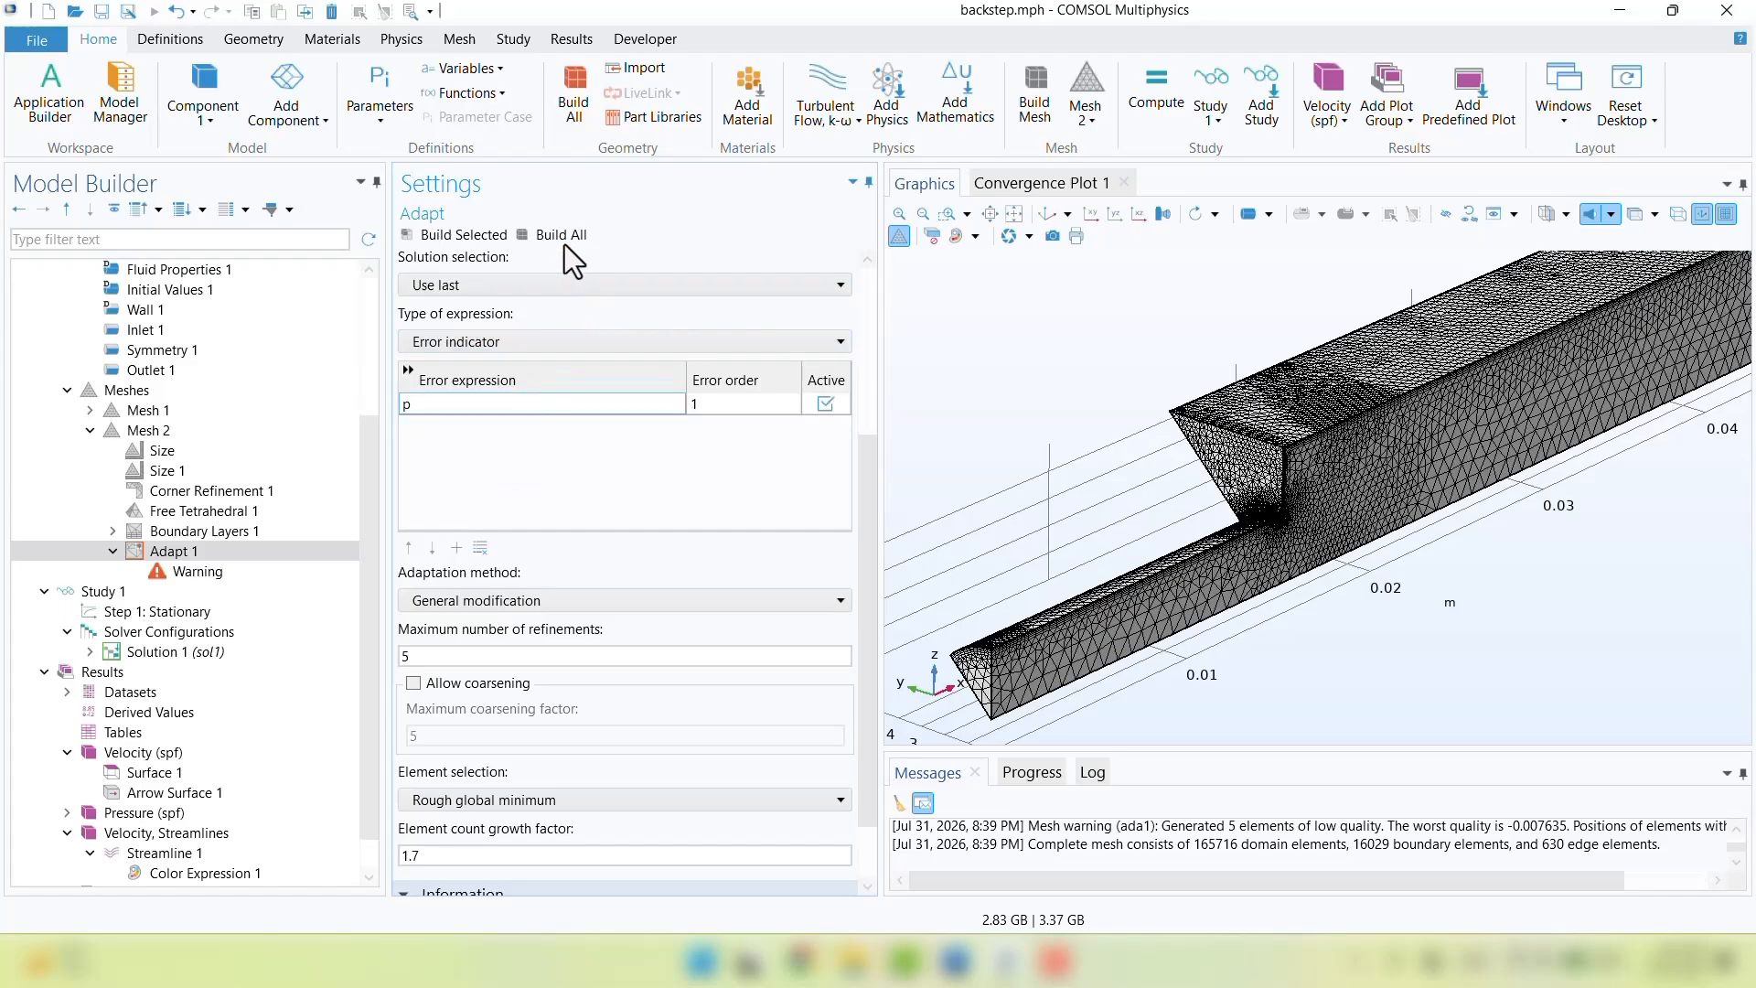
{"action": "left_click", "coordinate": [563, 234]}
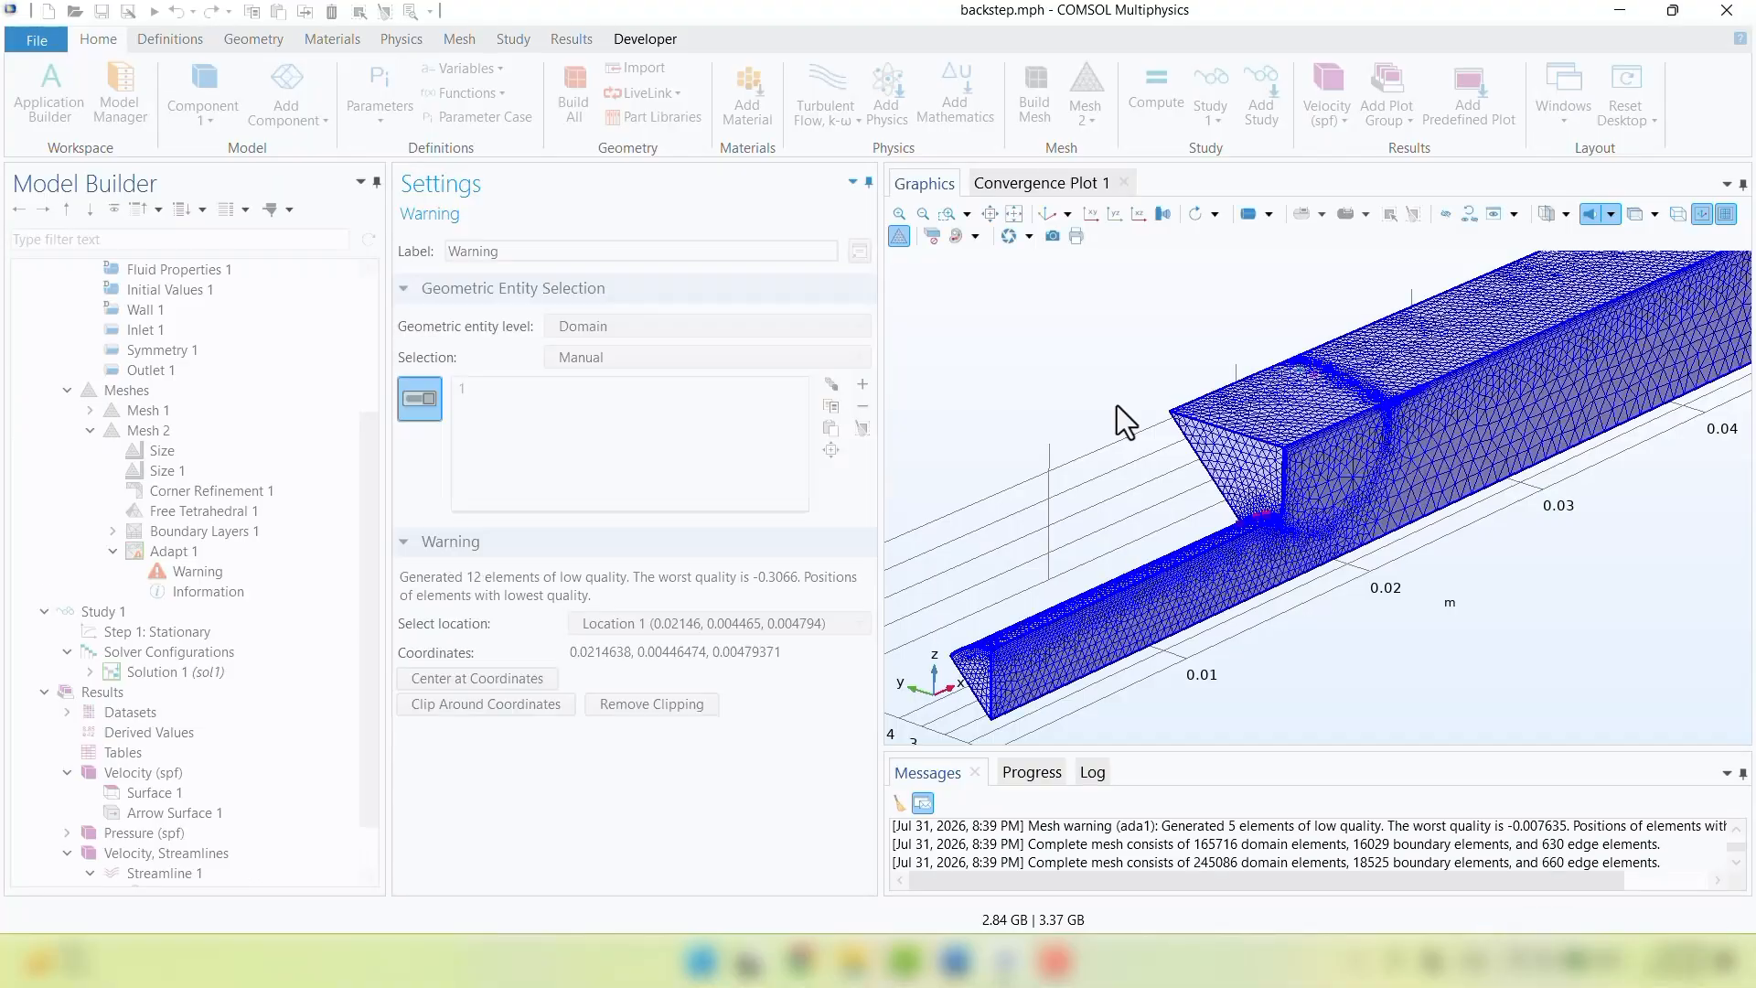
{"action": "mouse_move", "coordinate": [1123, 417]}
{"action": "left_mouse_down"}
{"action": "mouse_move", "coordinate": [1042, 403]}
{"action": "mouse_move", "coordinate": [1098, 439]}
{"action": "mouse_move", "coordinate": [1095, 424]}
{"action": "left_mouse_up"}
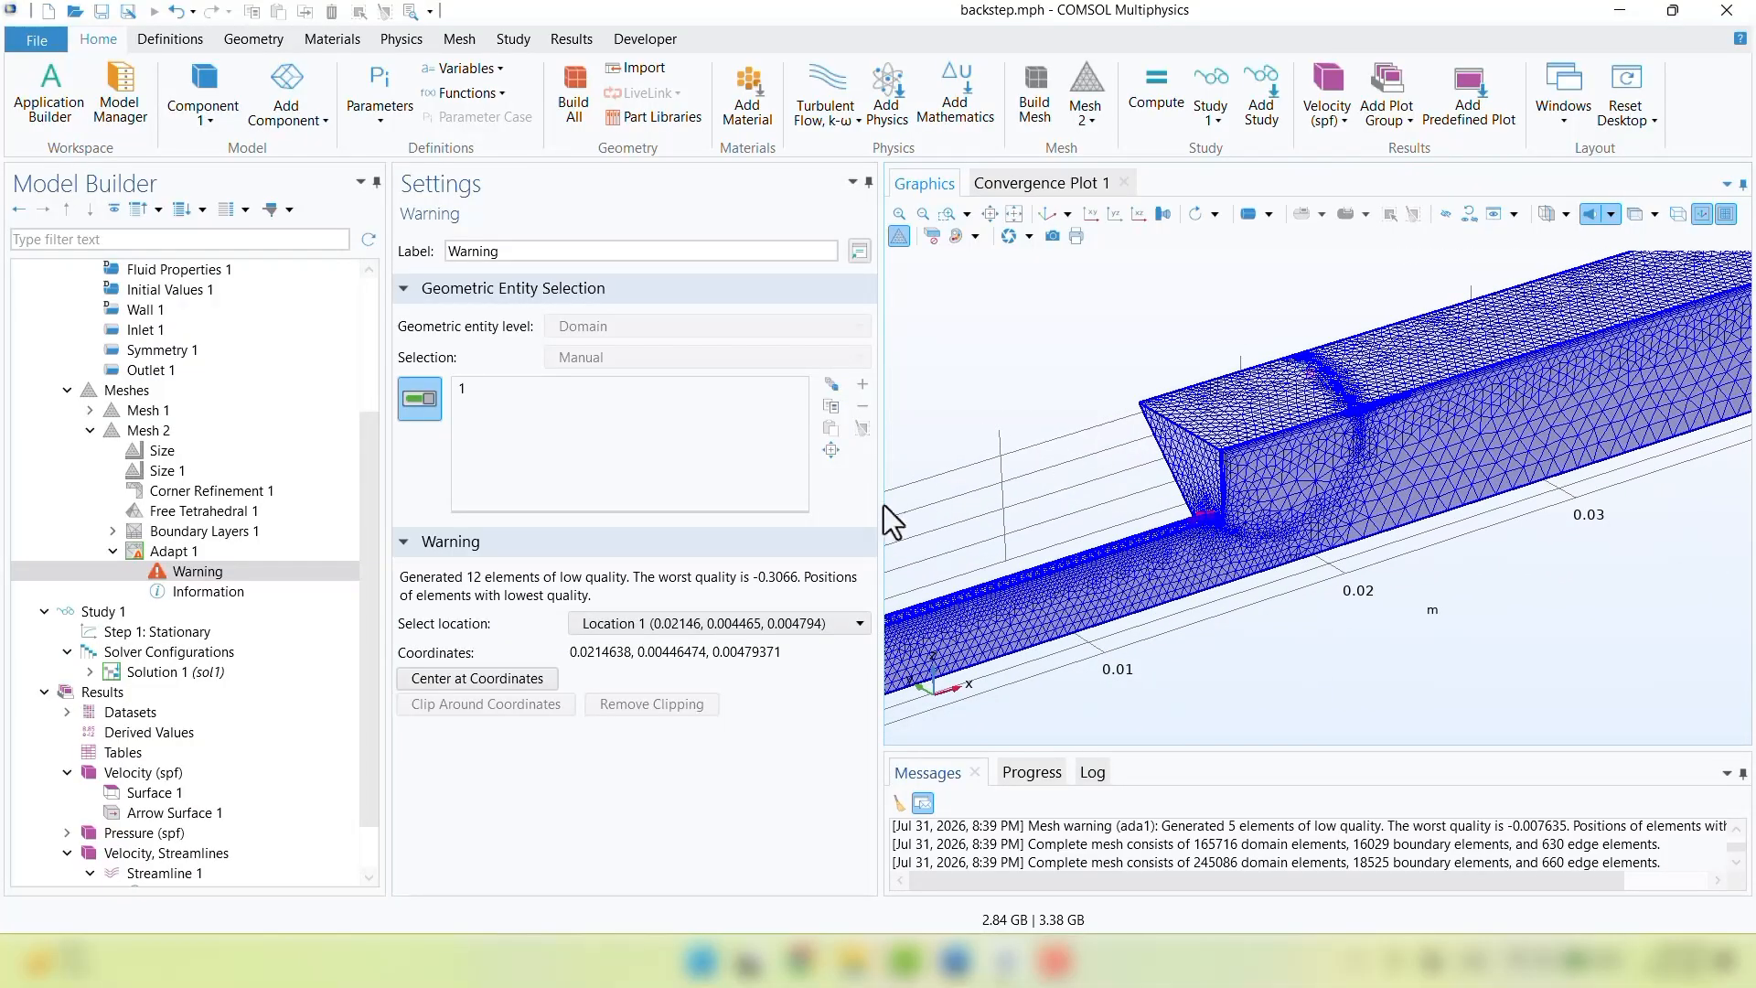
Set the error expression of Adapt 1 back to spf.U
{"action": "left_click", "coordinate": [159, 552]}
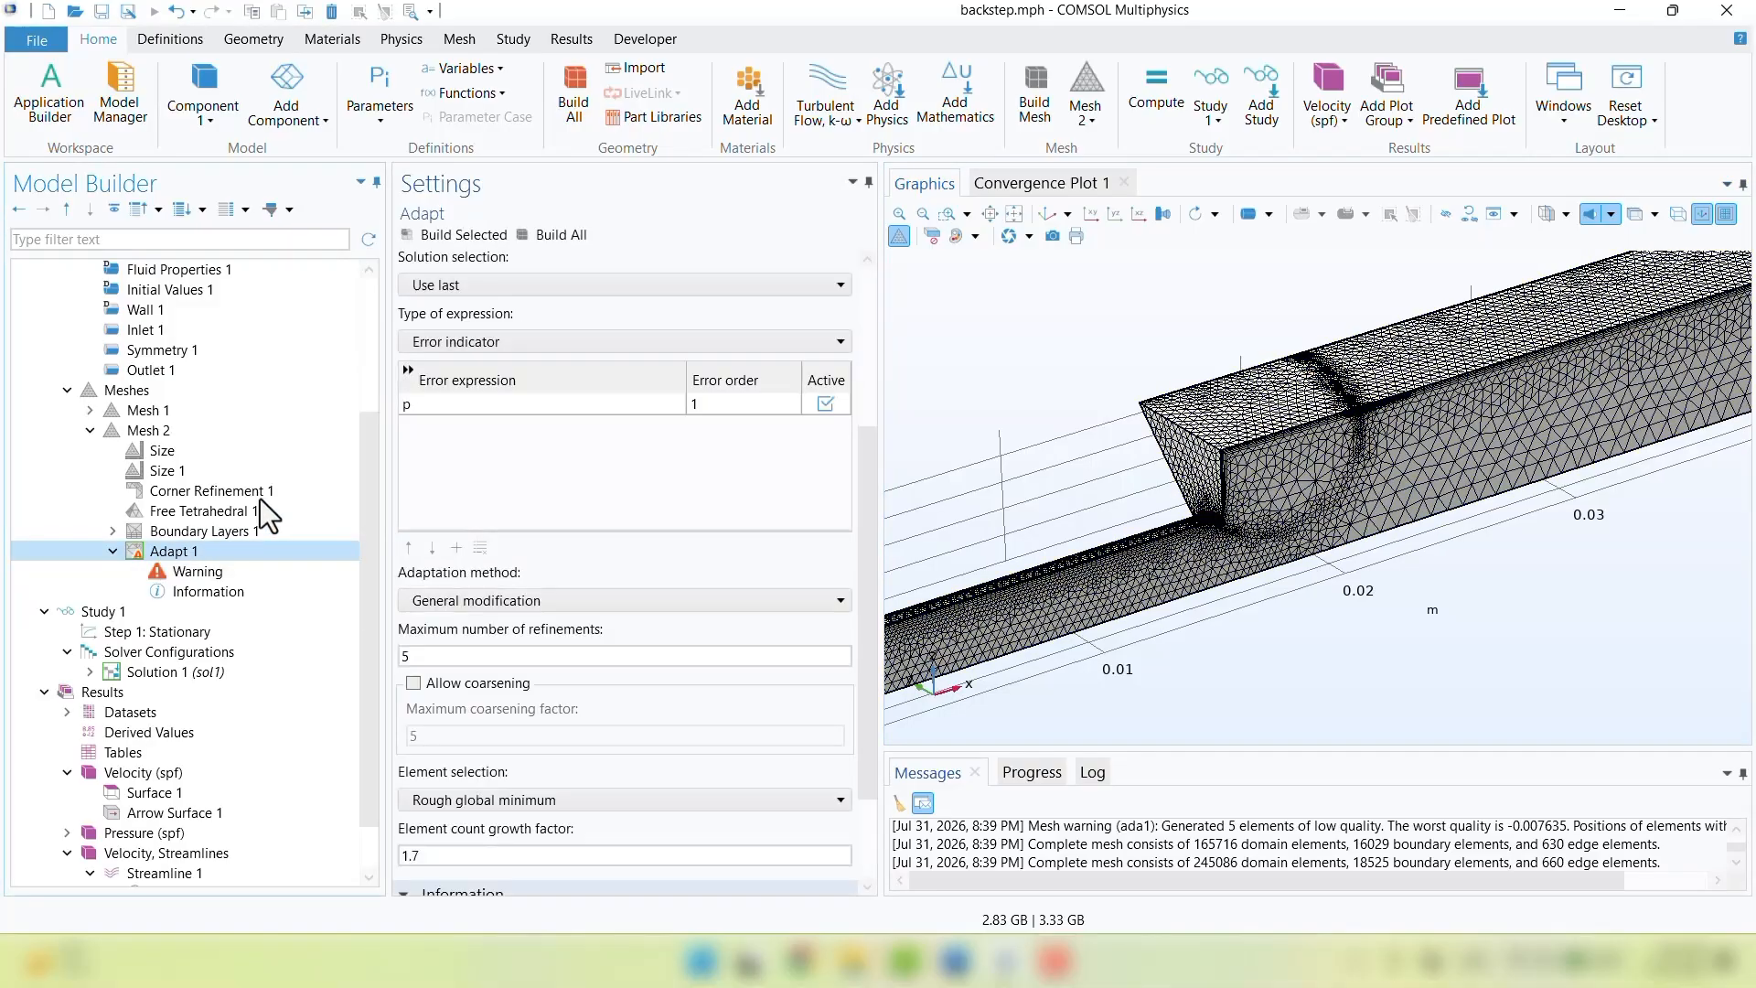
{"action": "scroll", "coordinate": [448, 353], "scroll_direction": "down", "scroll_amount": 1}
{"action": "left_click", "coordinate": [448, 349]}
{"action": "type", "text": "spf.U"}
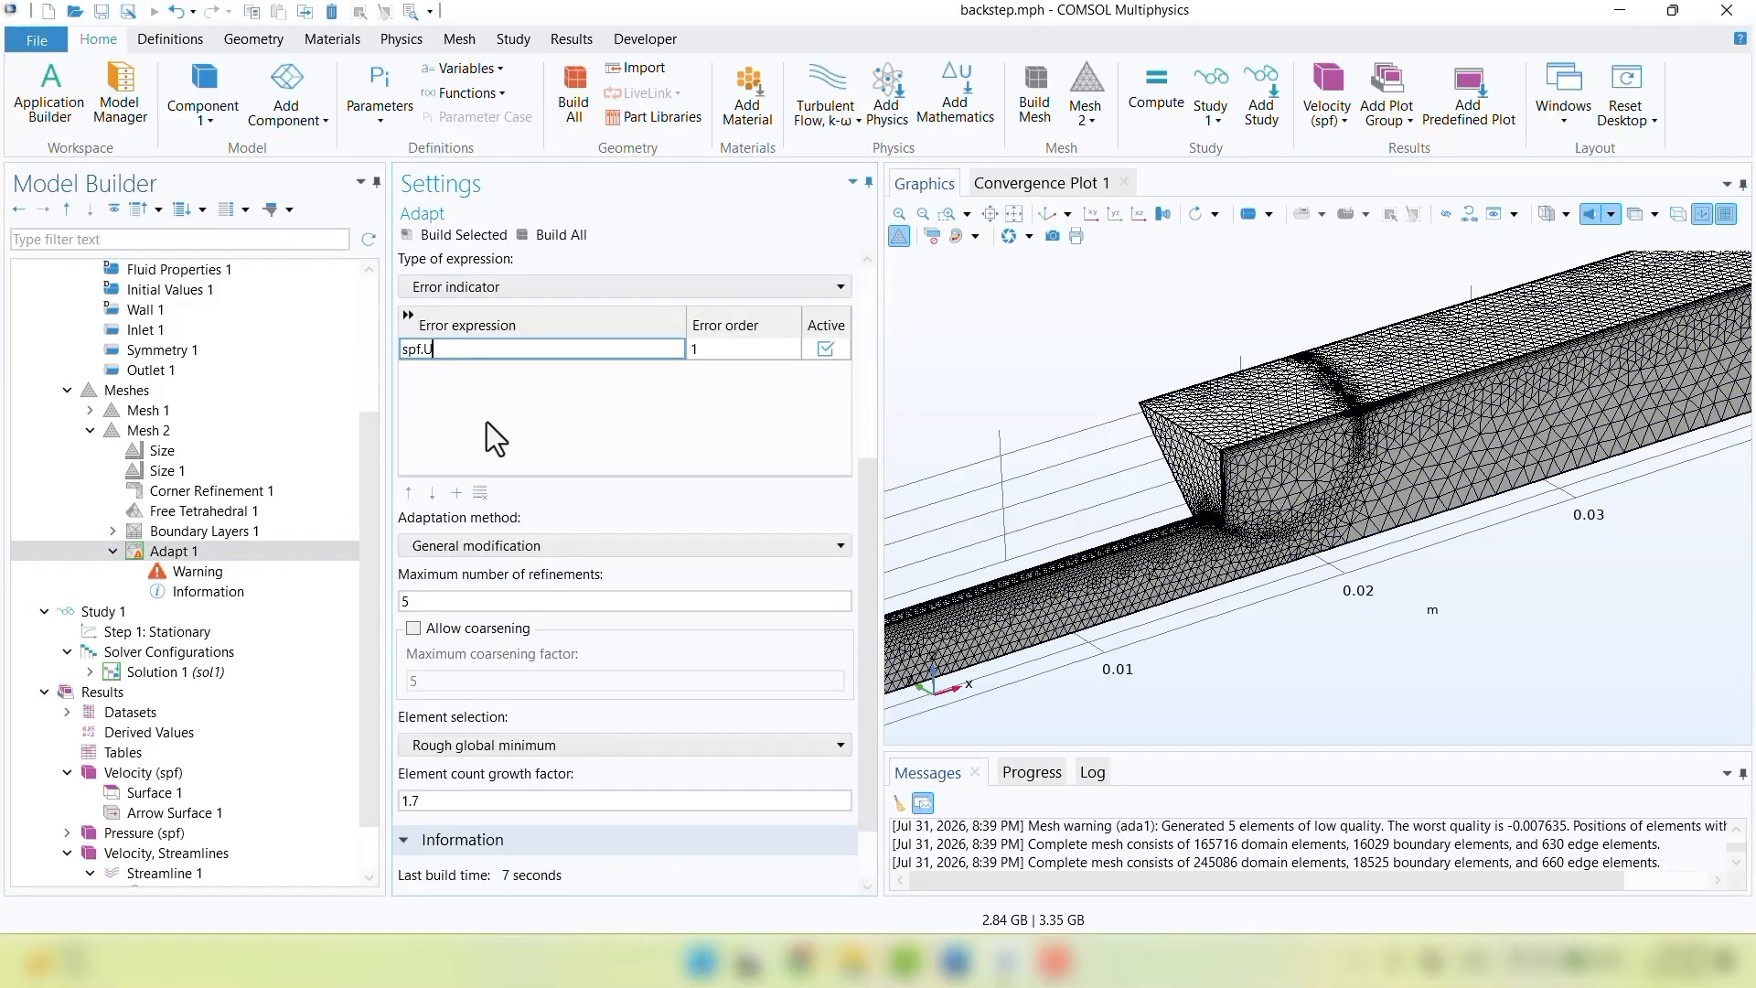
{"action": "left_click", "coordinate": [486, 421]}
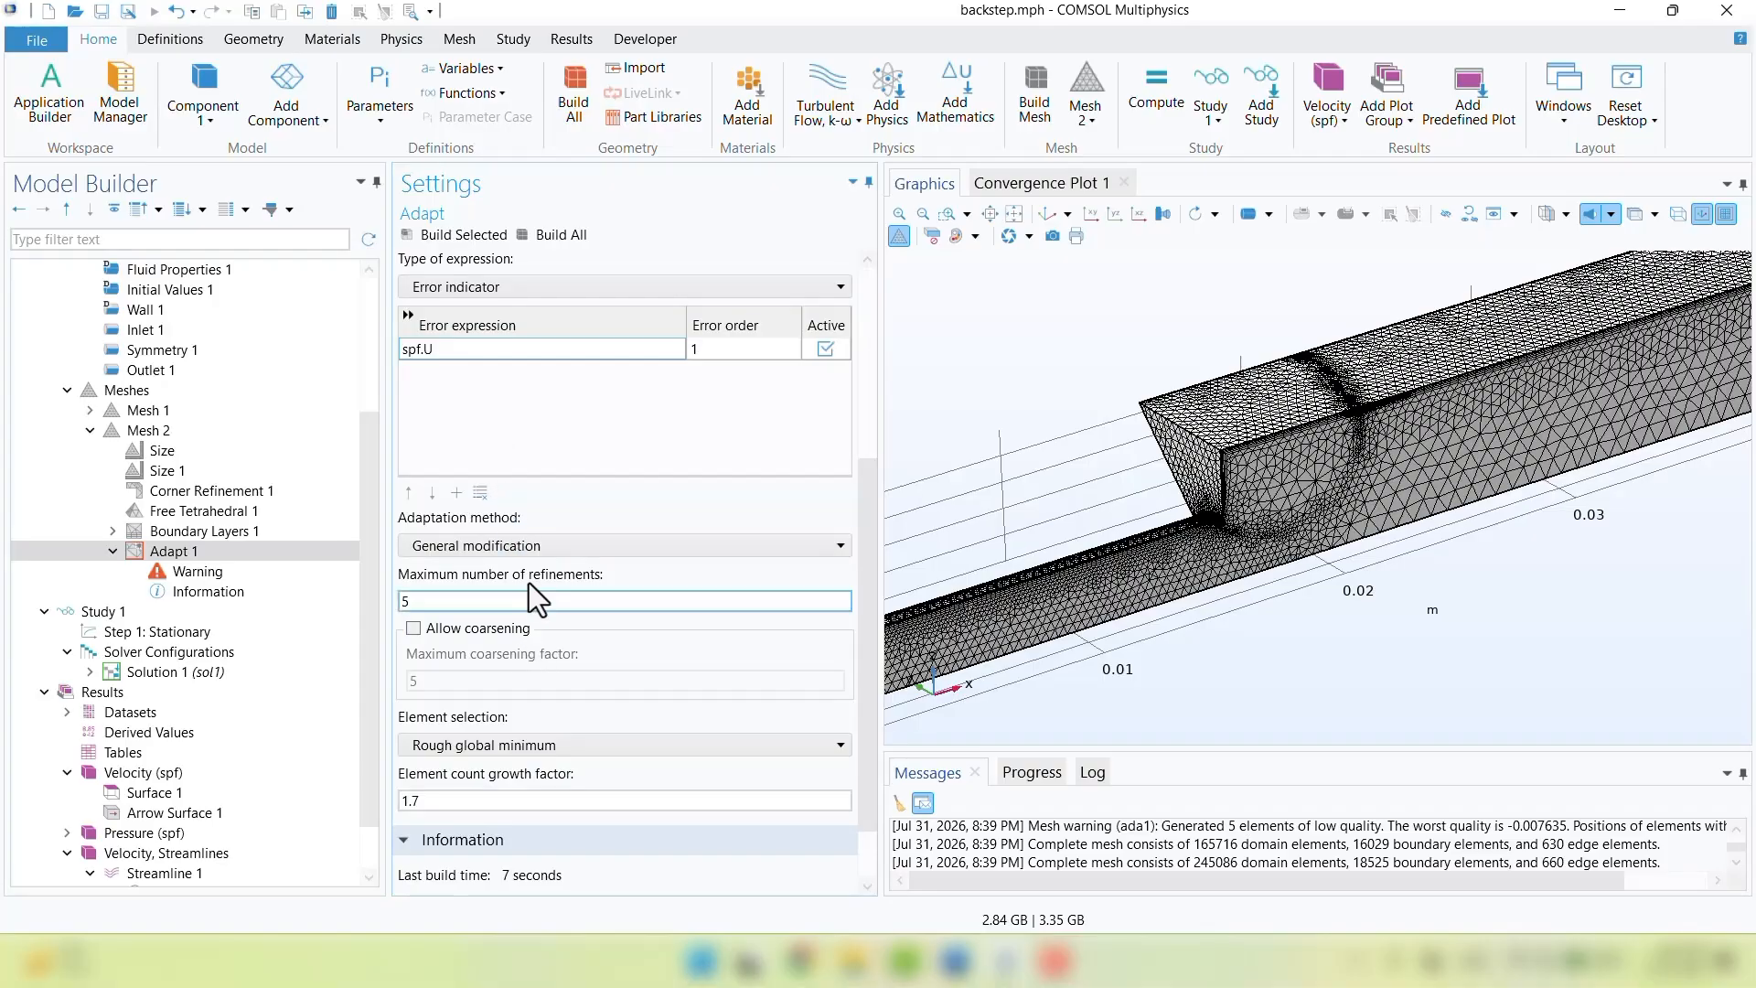
Review the adaptation methods of Adapt 1, choose Regular refinement and rebuild Mesh 2
{"action": "left_click", "coordinate": [535, 553]}
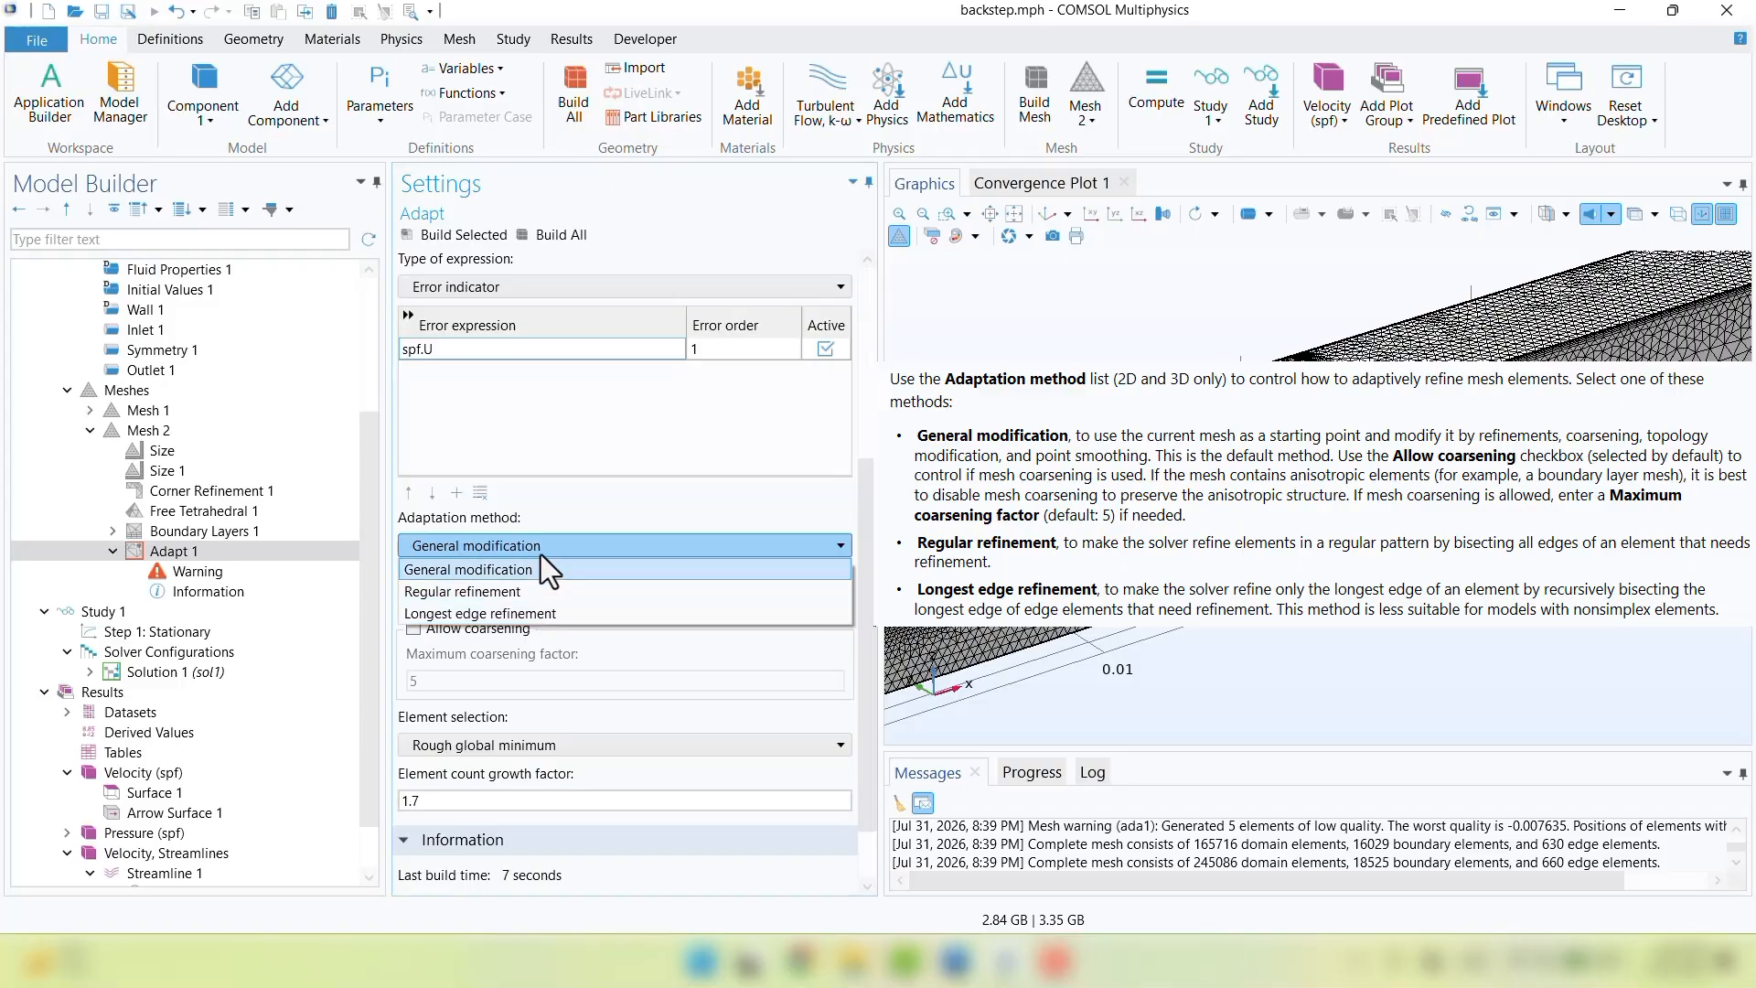
{"action": "left_click", "coordinate": [558, 569]}
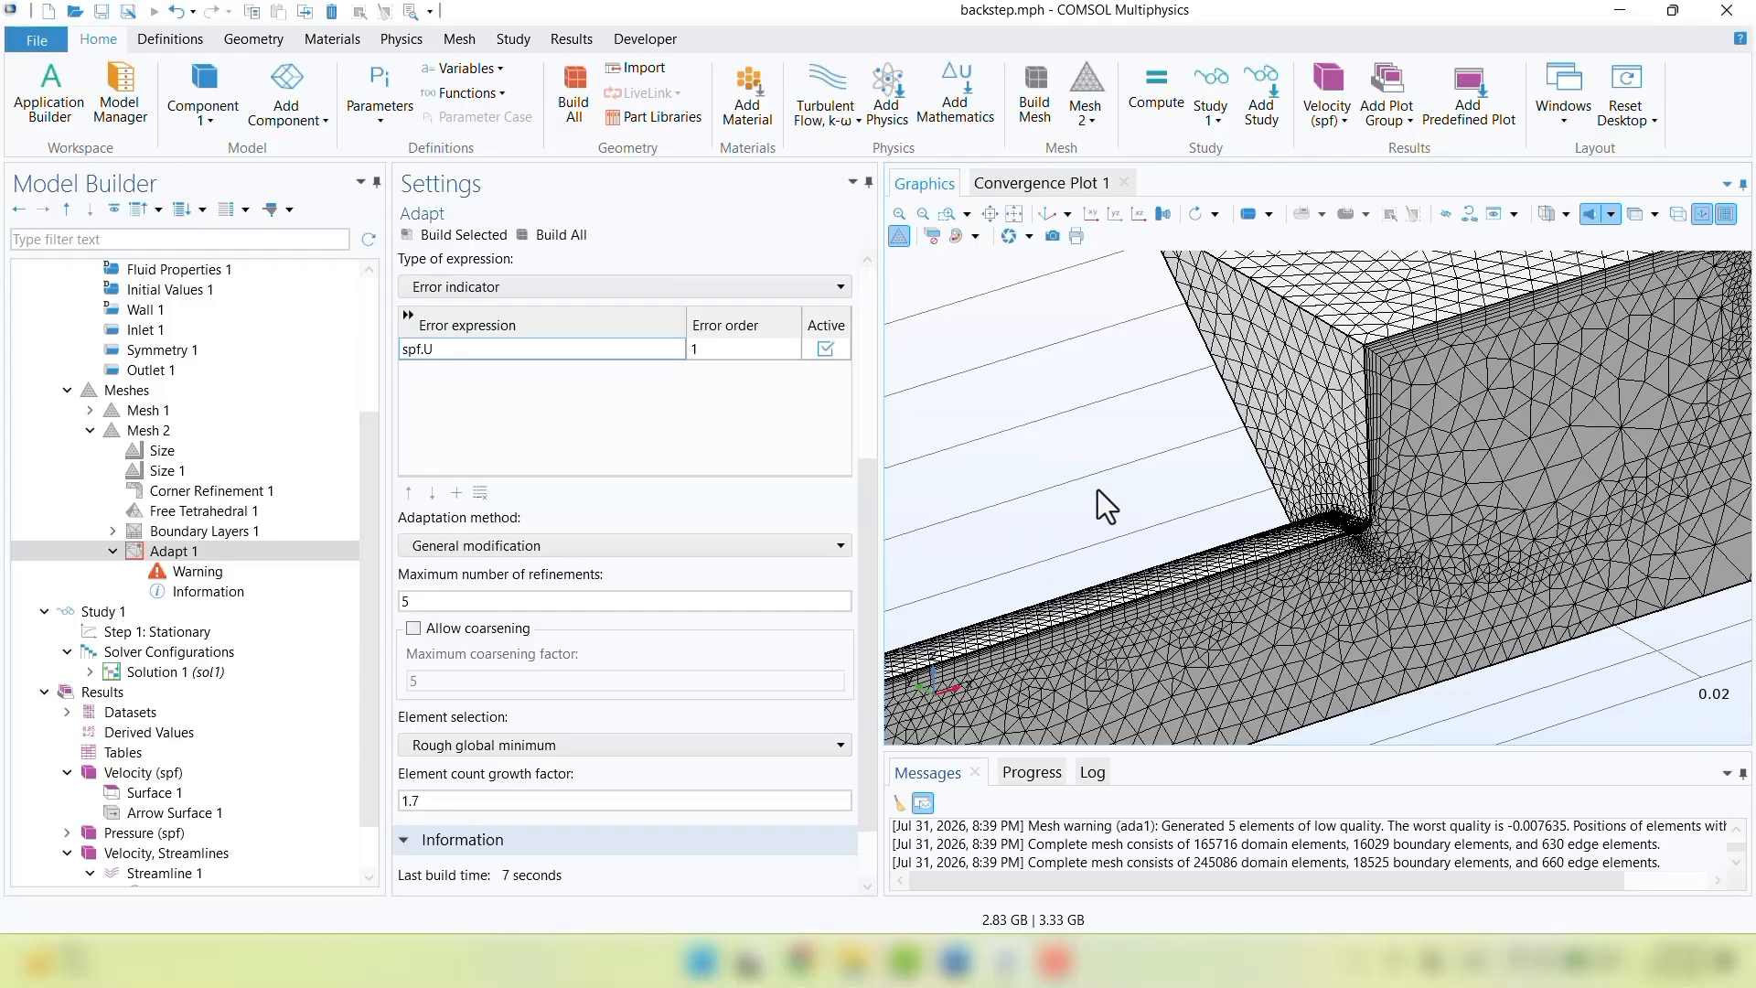
{"action": "left_click", "coordinate": [431, 544]}
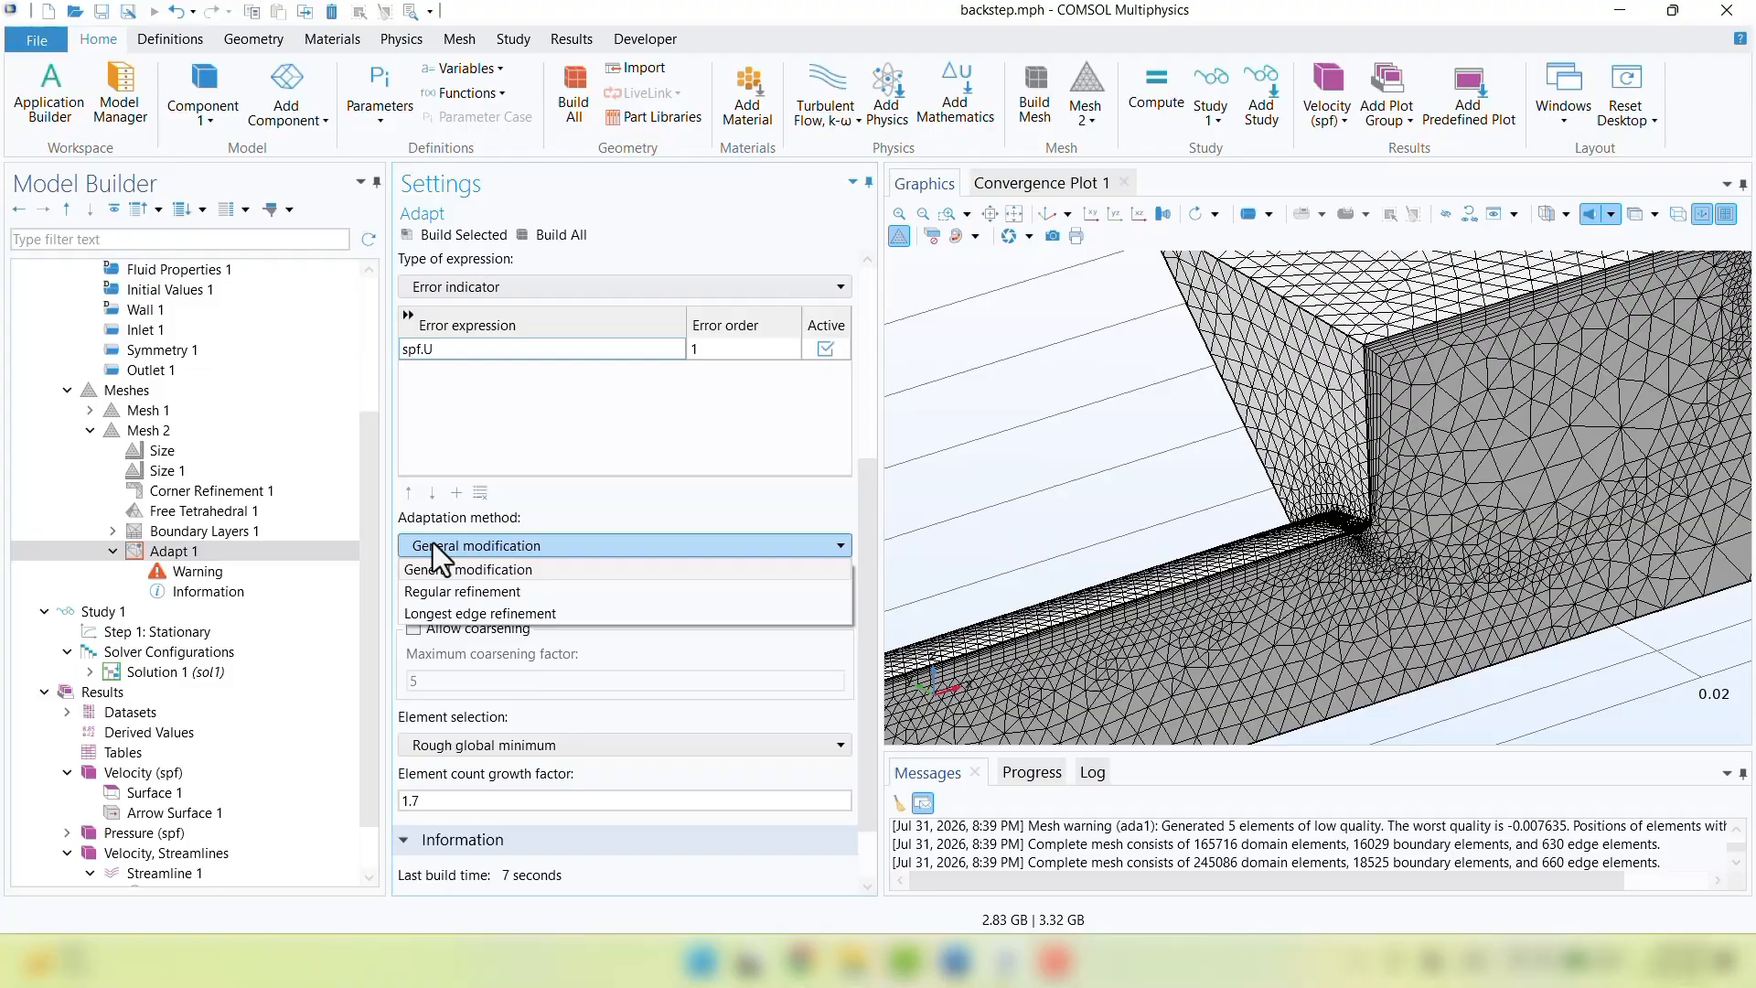
{"action": "left_click", "coordinate": [479, 591]}
{"action": "right_click_drag", "start_coordinate": [1100, 569], "coordinate": [1100, 556]}
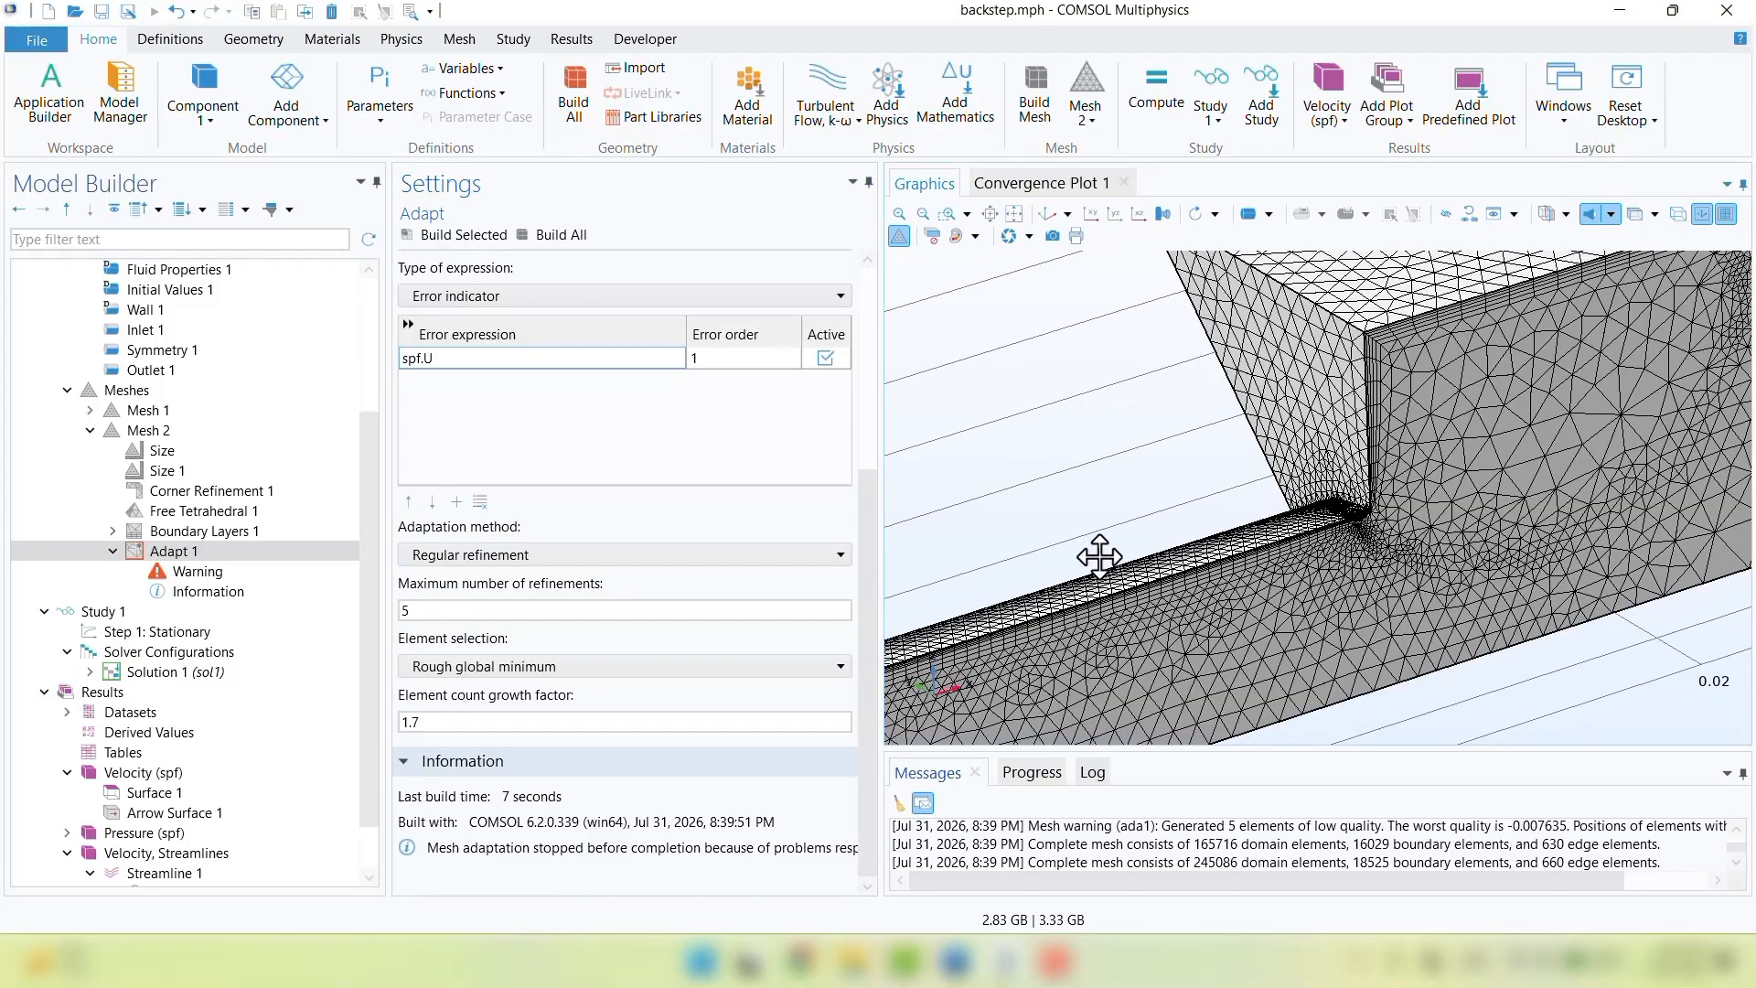
{"action": "middle_click_drag", "start_coordinate": [1228, 675], "coordinate": [1167, 486]}
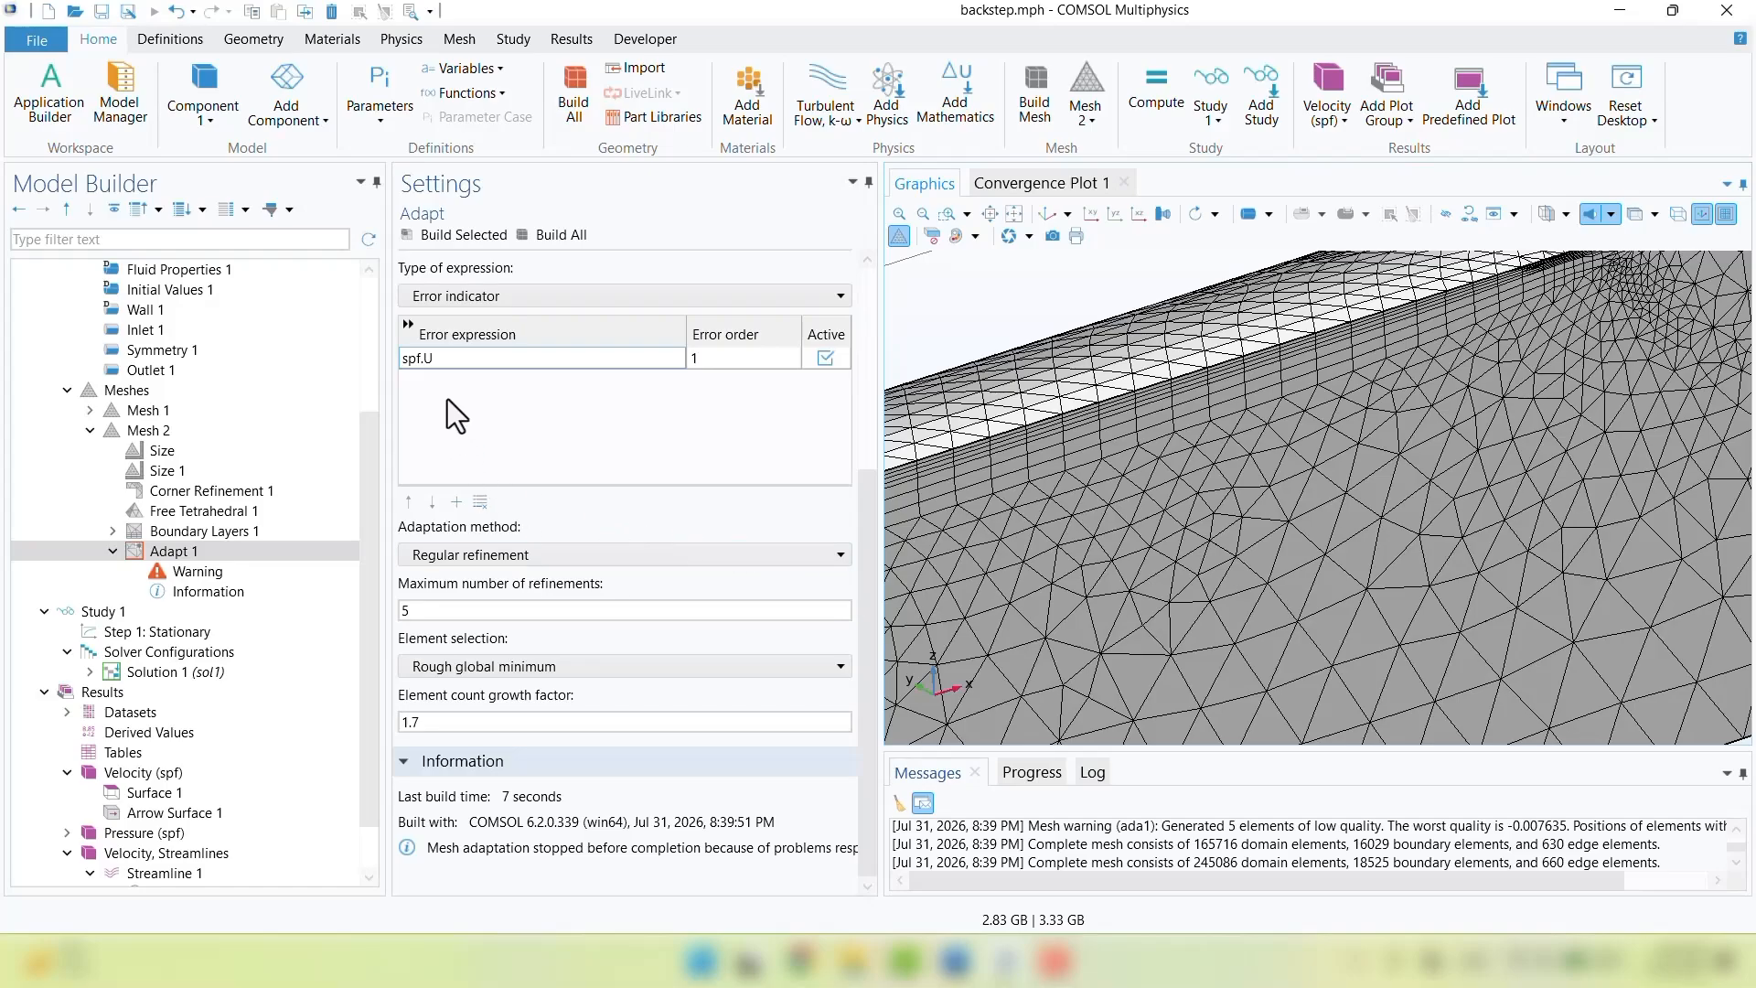
{"action": "left_click", "coordinate": [548, 235]}
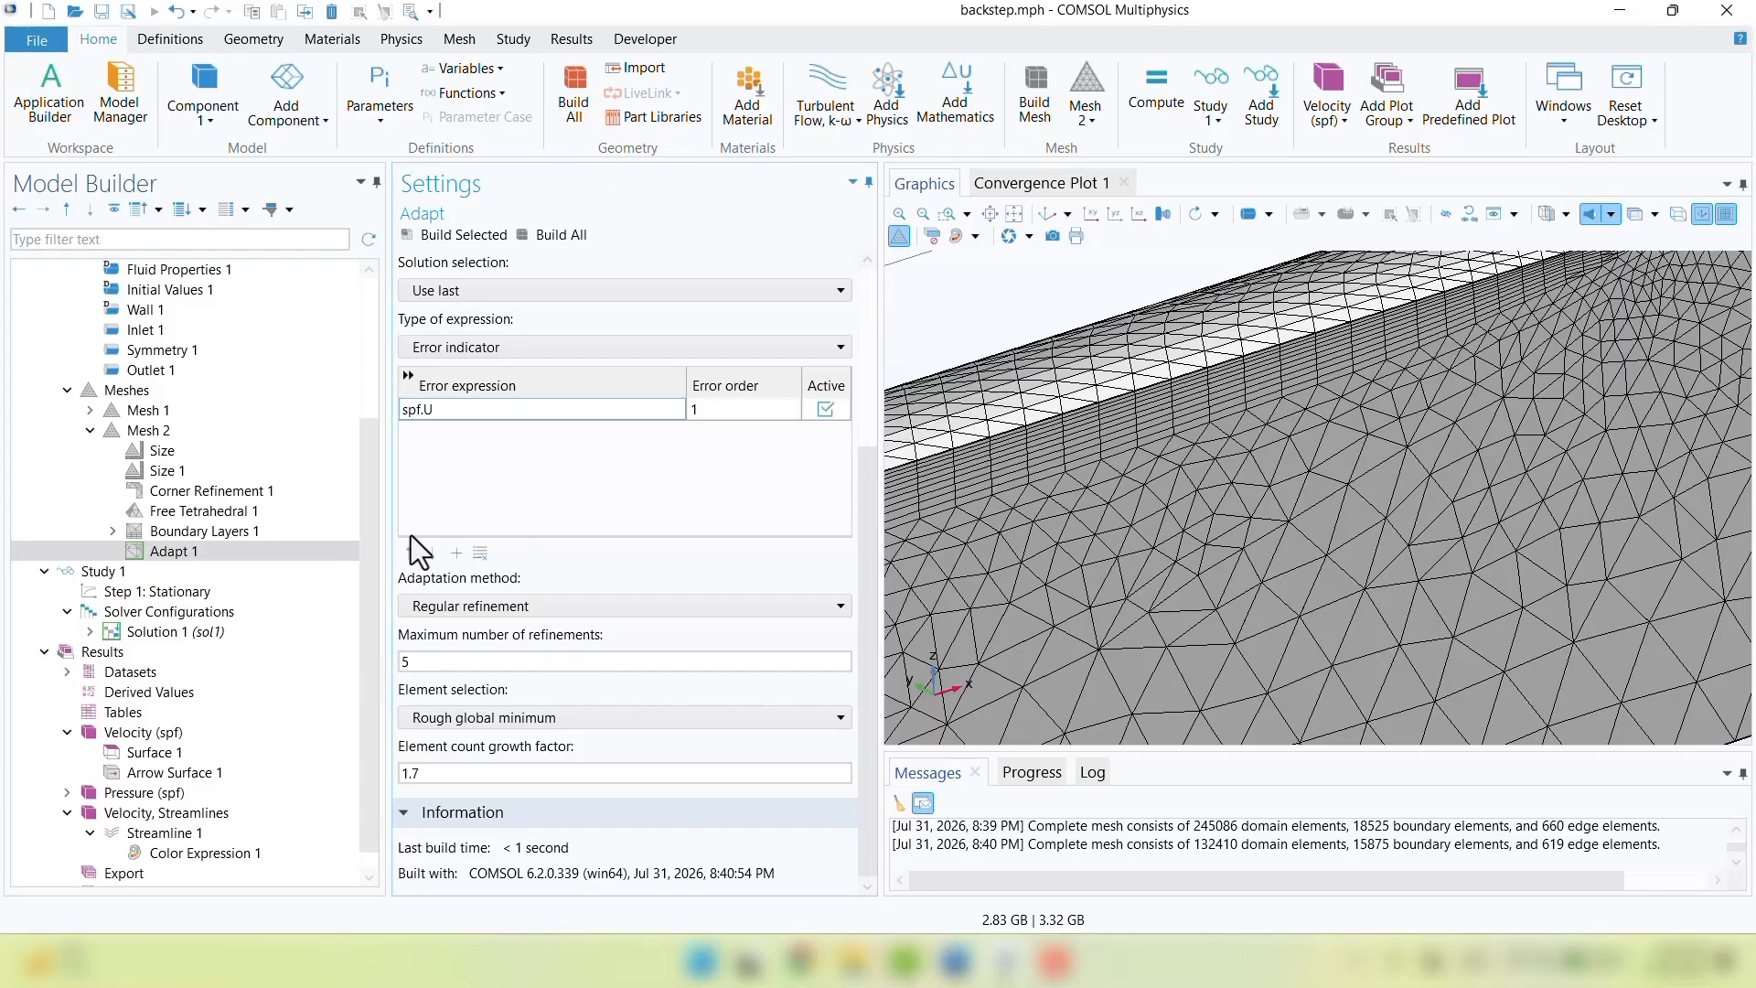
Compare the original Mesh 1 with the adapted Mesh 2 near the walls and examine Mesh 2 around the step
{"action": "left_click", "coordinate": [158, 413]}
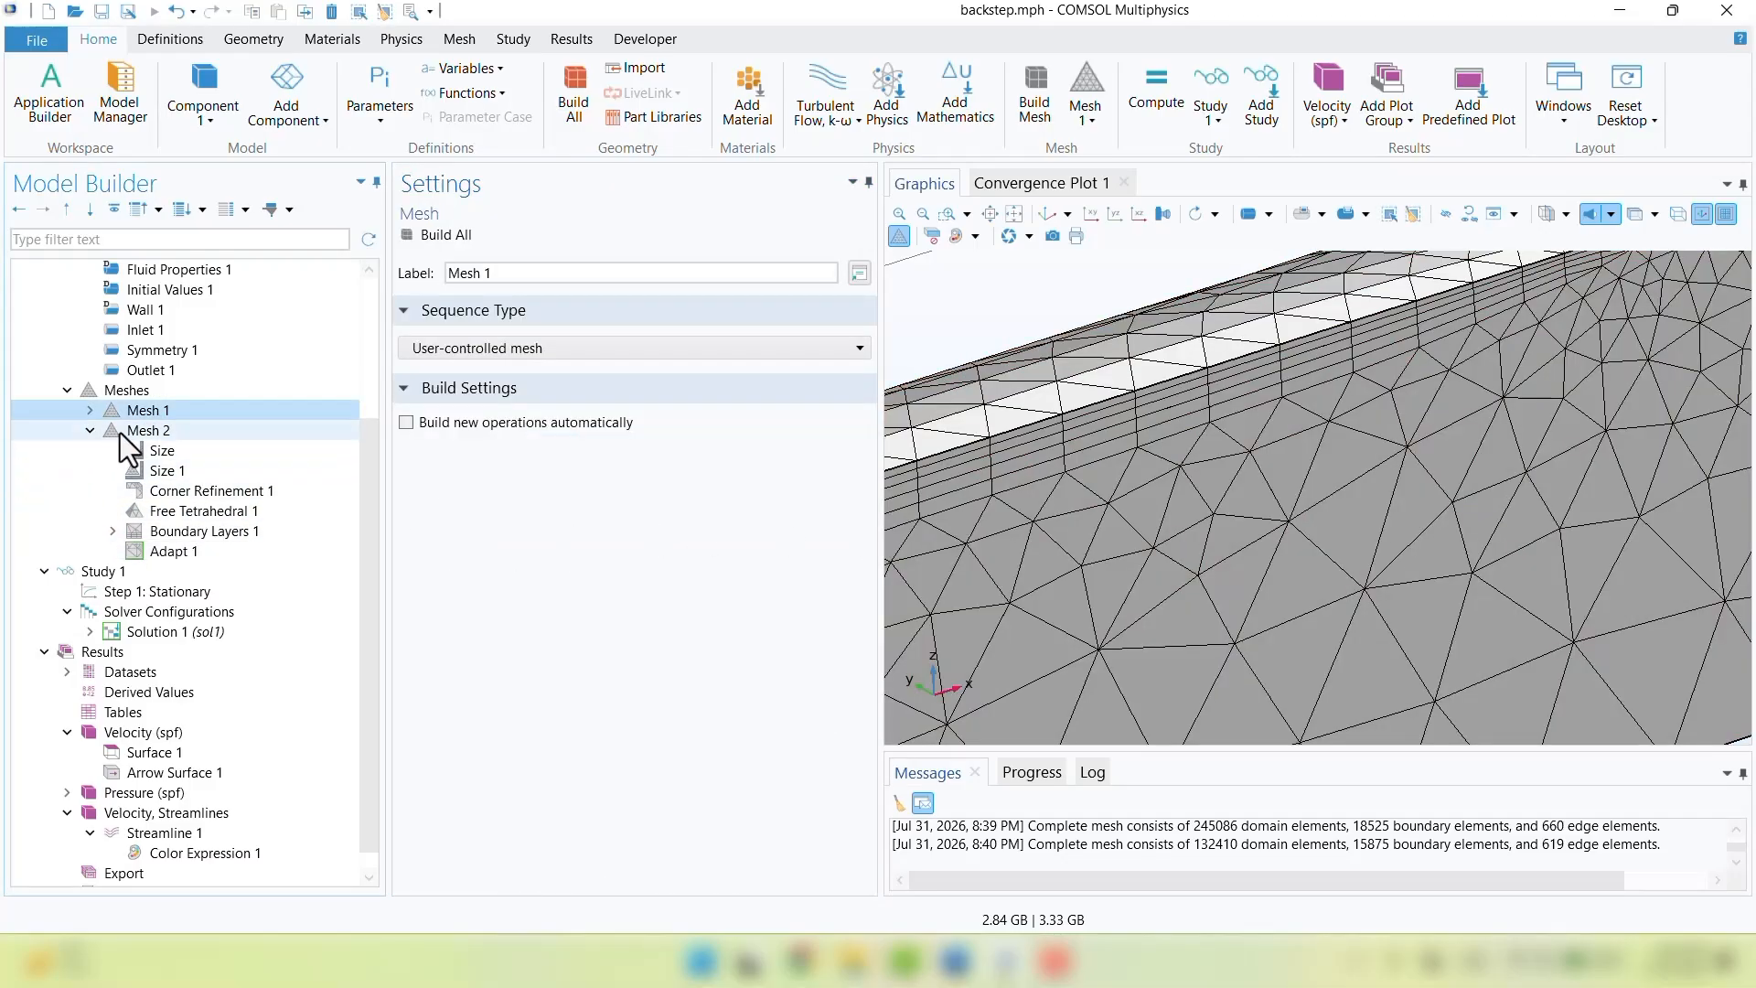
{"action": "left_click", "coordinate": [124, 431]}
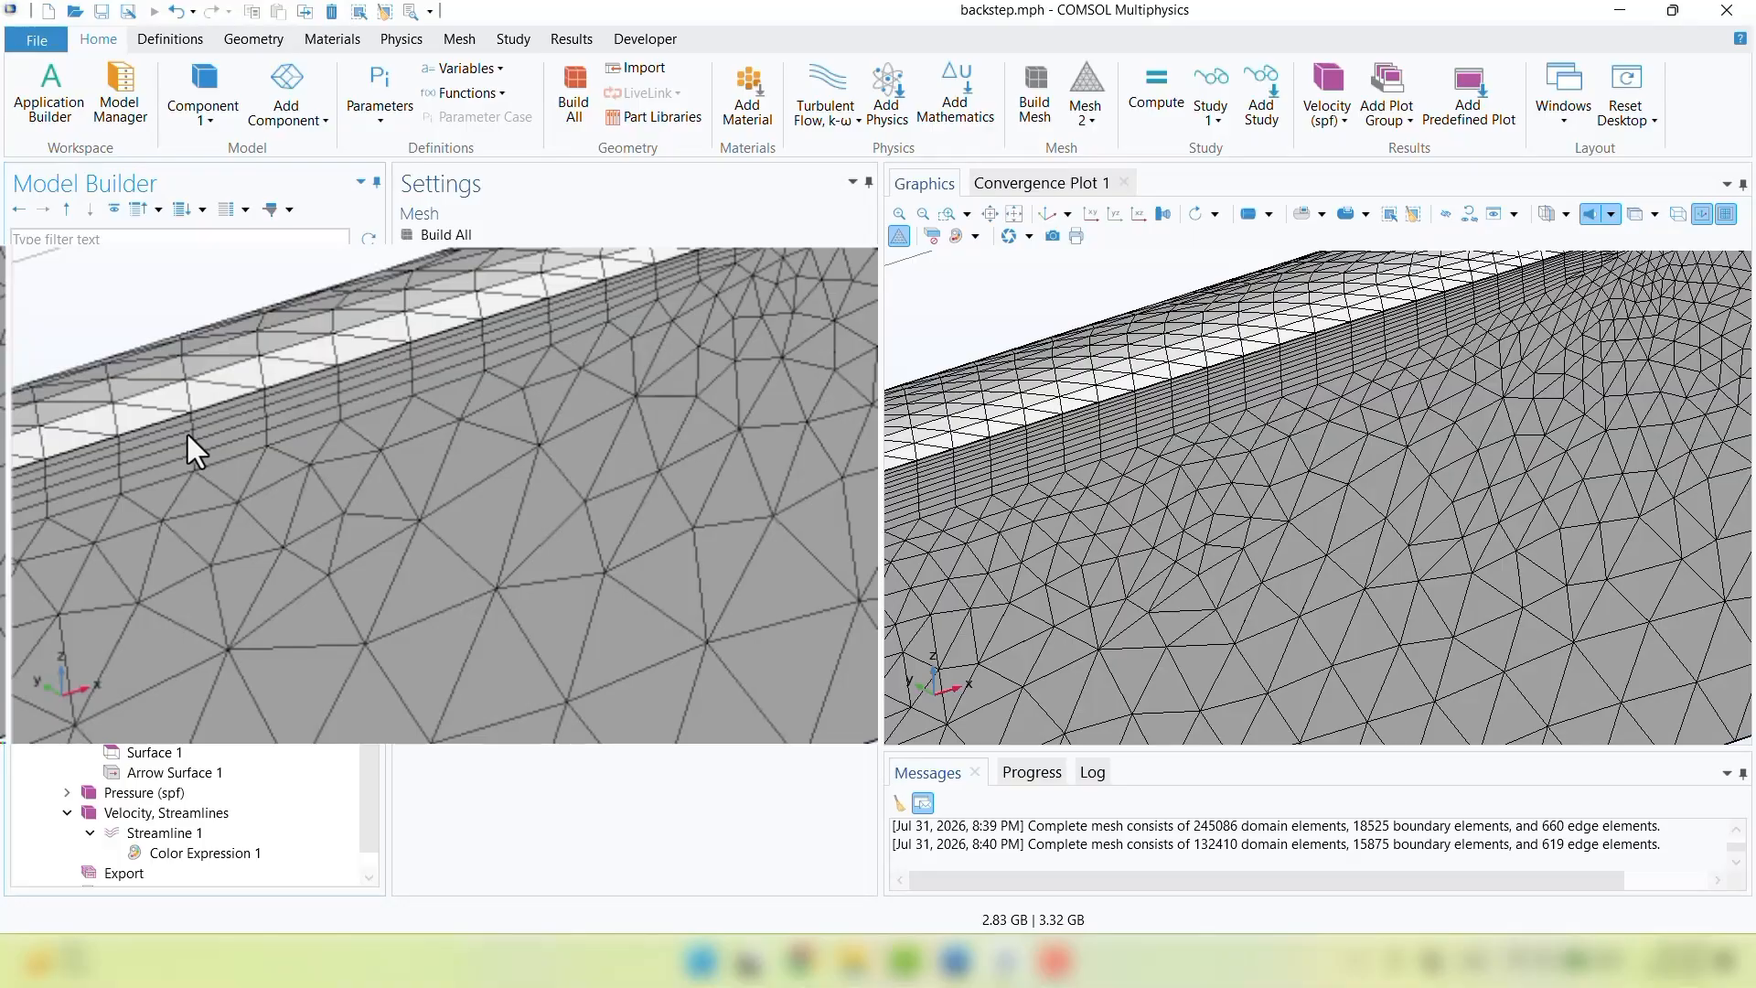
{"action": "middle_click_drag", "start_coordinate": [1655, 574], "coordinate": [1637, 864]}
{"action": "right_click_drag", "start_coordinate": [1604, 714], "coordinate": [1203, 749]}
{"action": "right_click_drag", "start_coordinate": [1399, 645], "coordinate": [900, 735]}
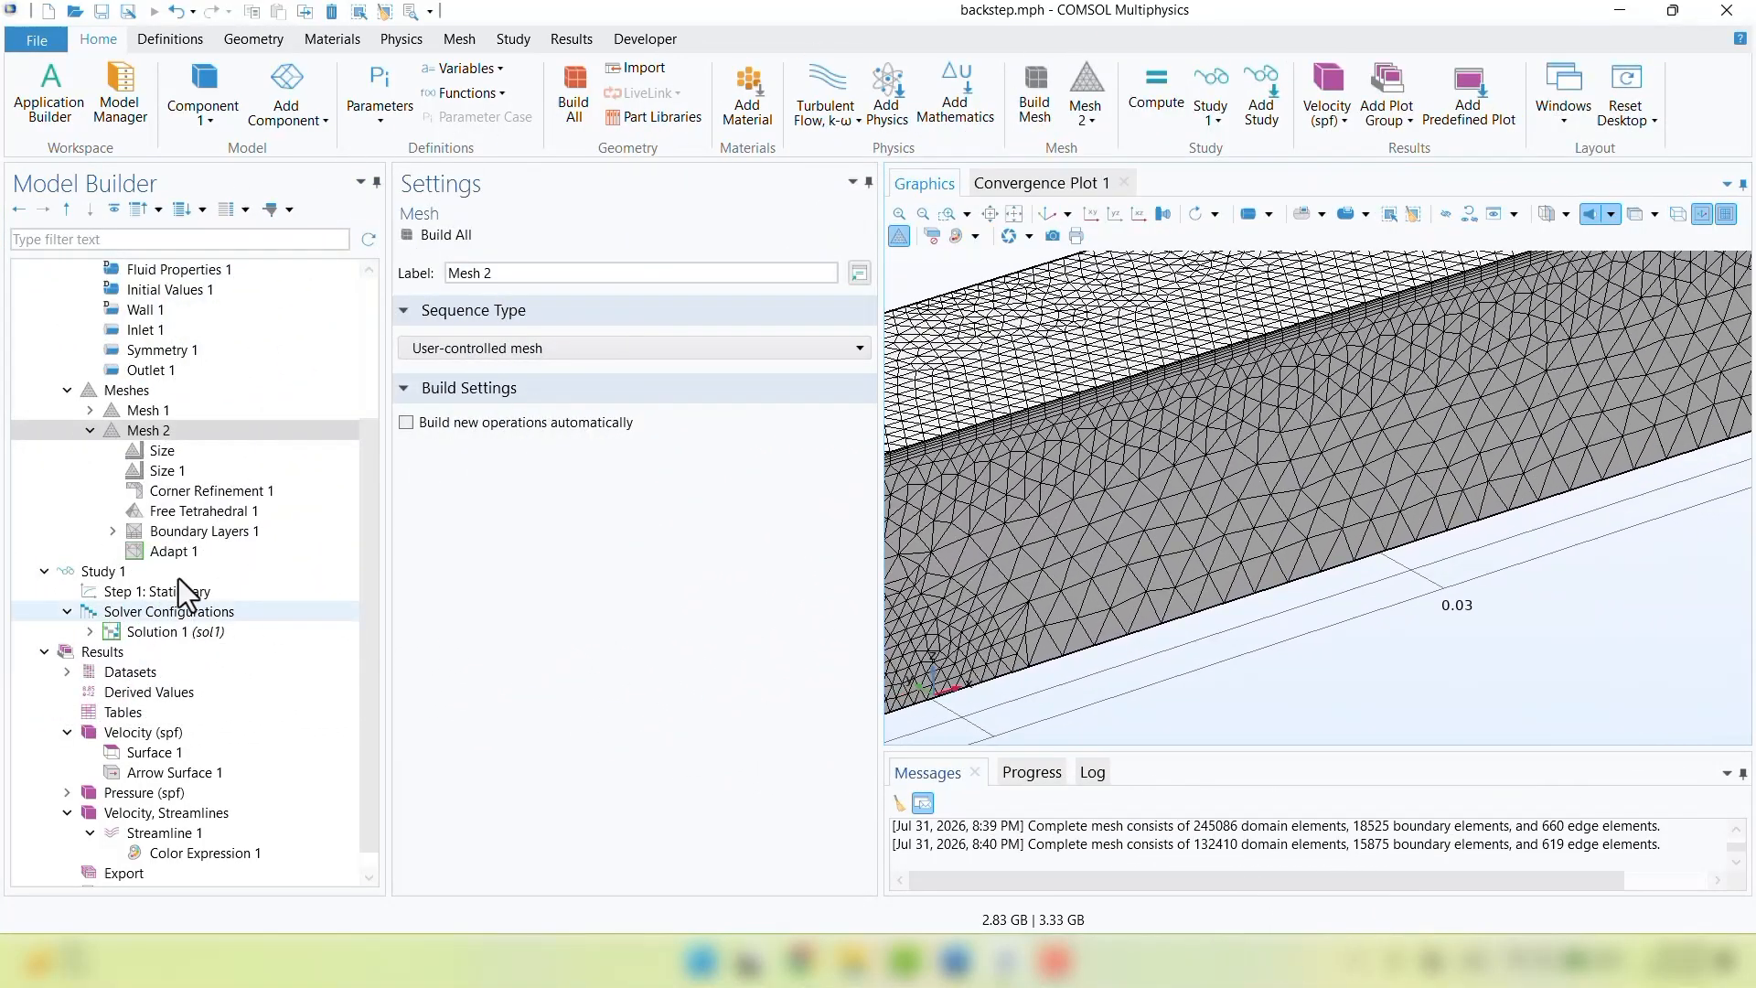
{"action": "left_click", "coordinate": [142, 430]}
{"action": "right_click_drag", "start_coordinate": [1180, 656], "coordinate": [1610, 574]}
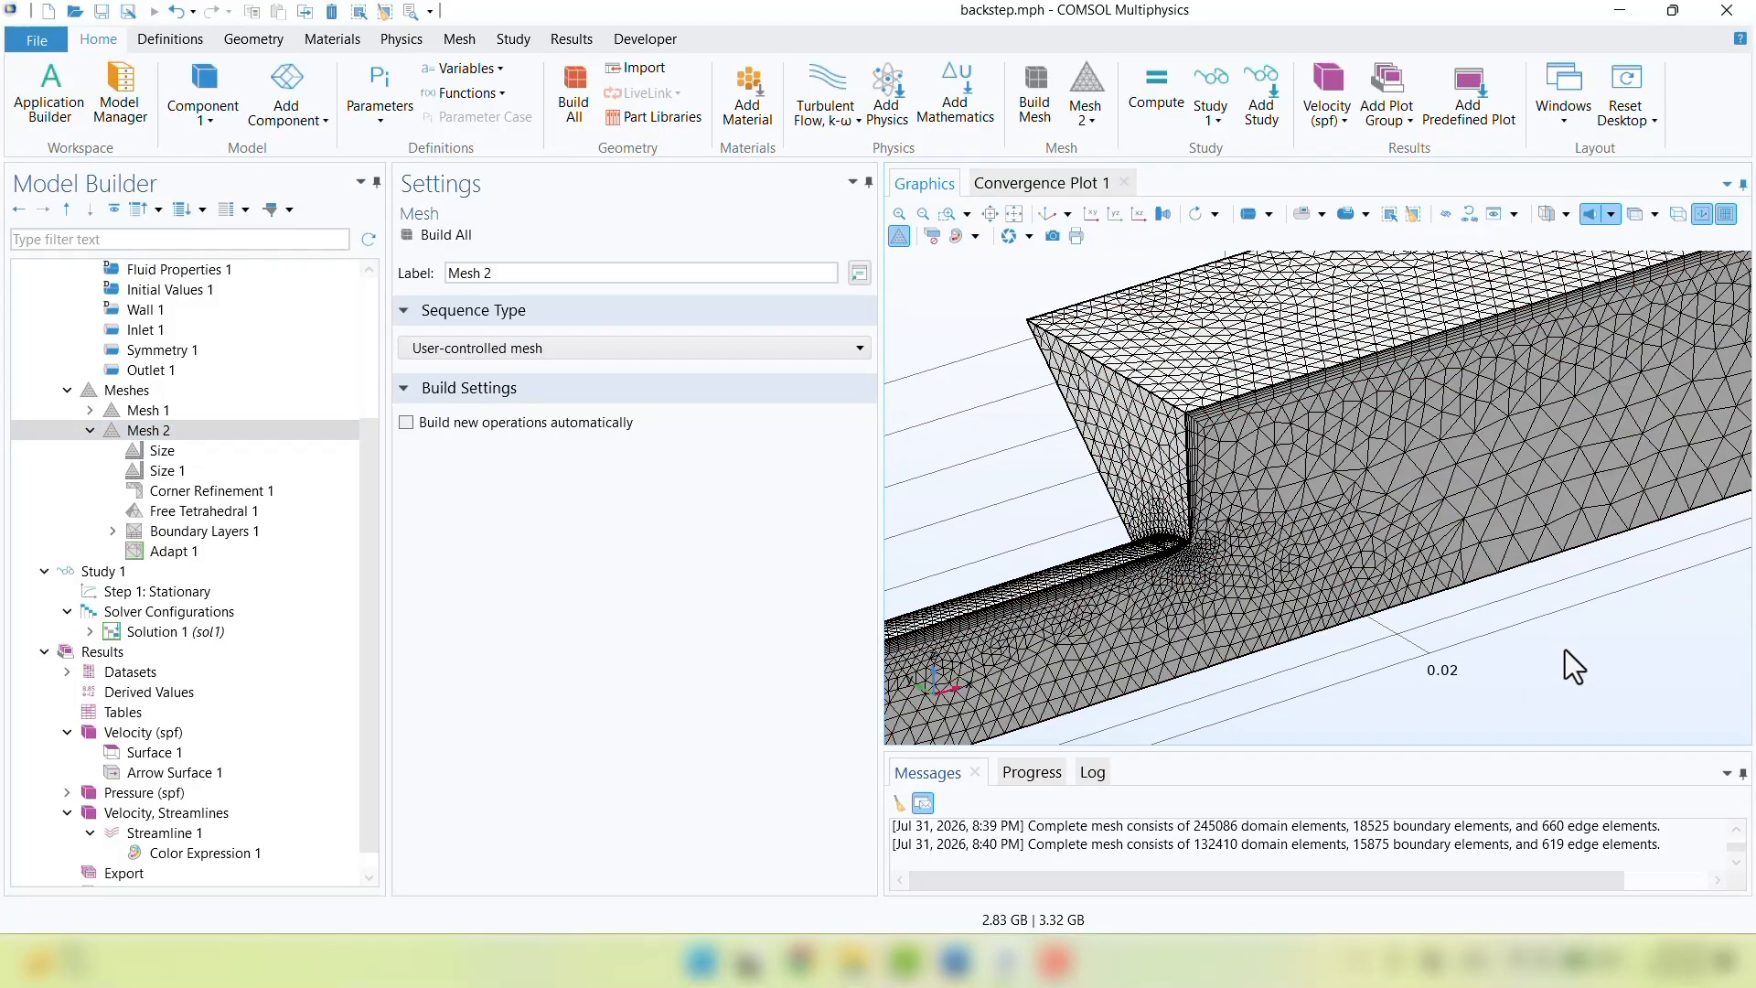
{"action": "scroll", "coordinate": [1566, 649], "scroll_direction": "down", "scroll_amount": 2}
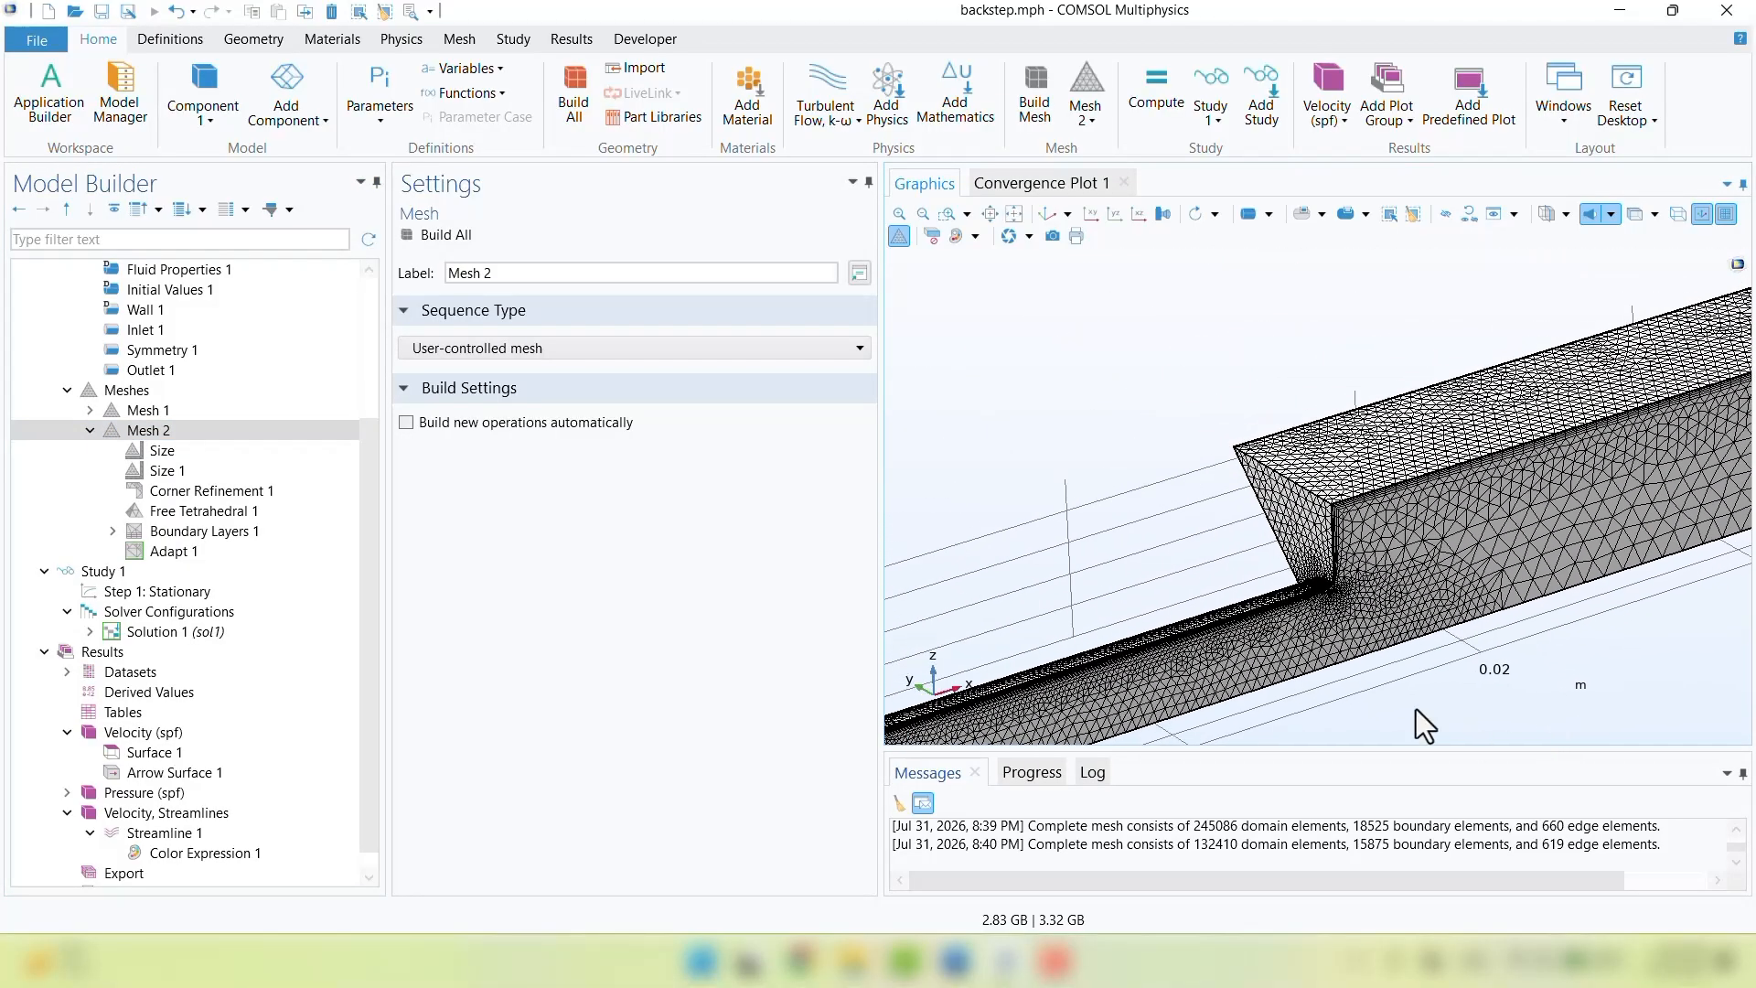
Change the adaptation method of Adapt 1 to Longest edge refinement
{"action": "left_click", "coordinate": [170, 551]}
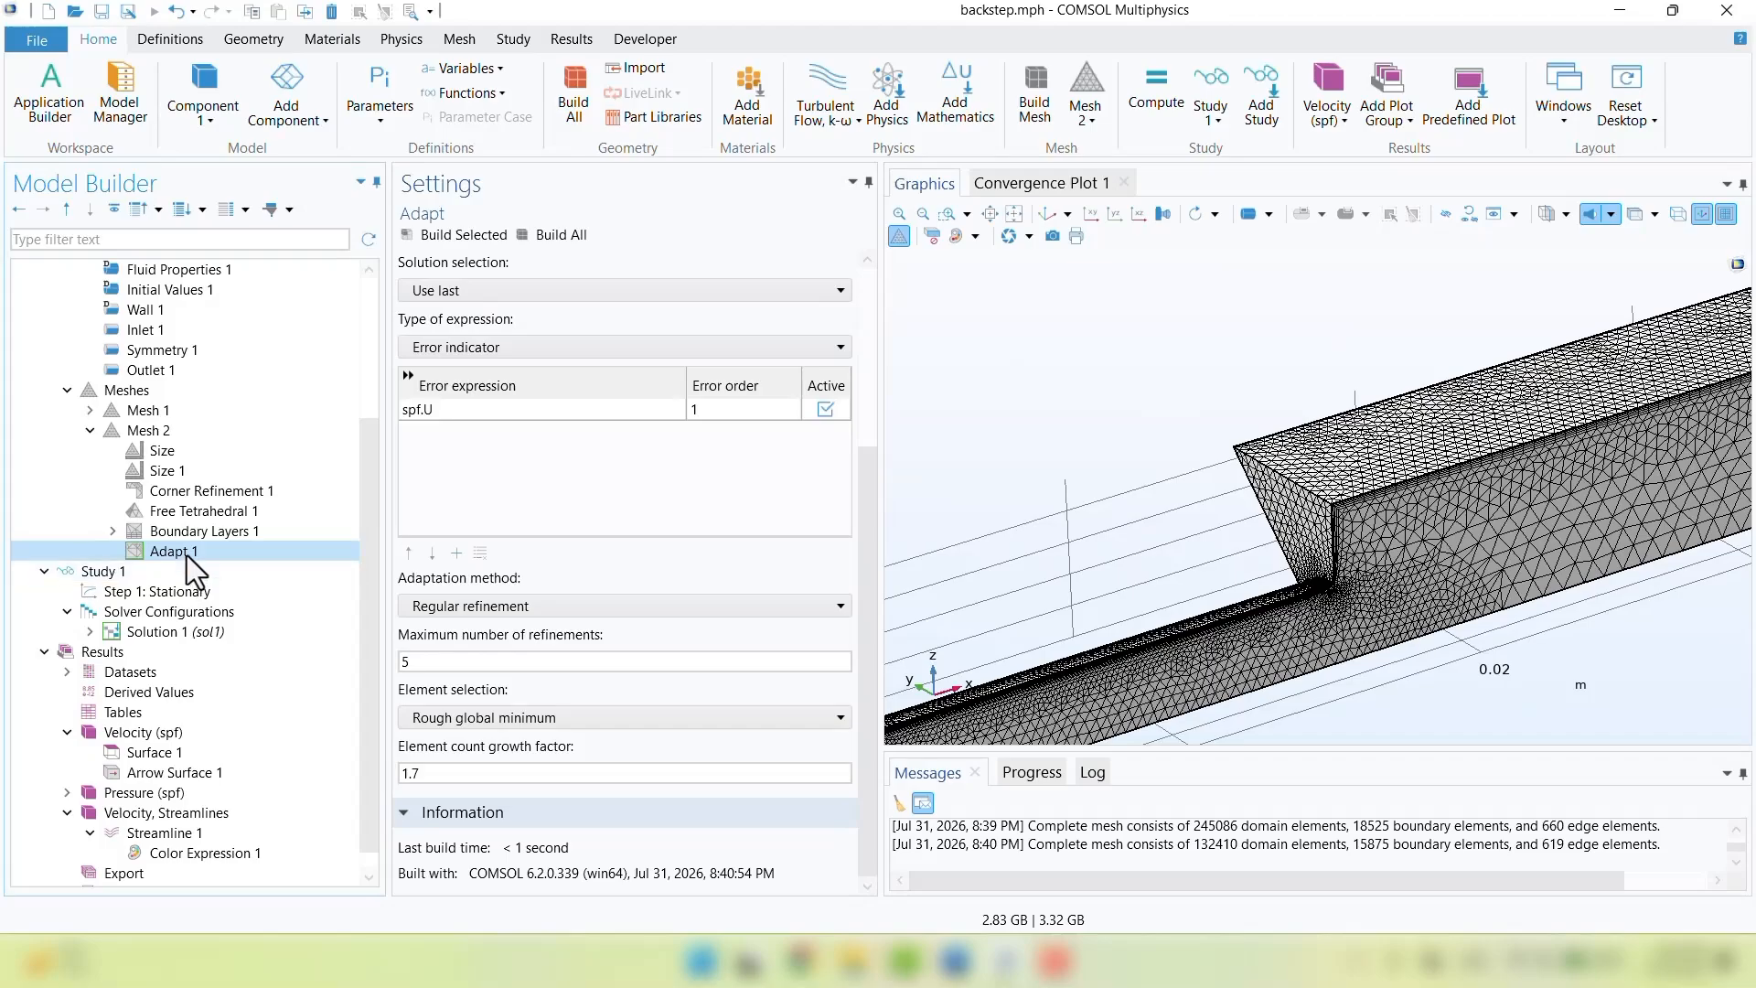
{"action": "left_click", "coordinate": [607, 658]}
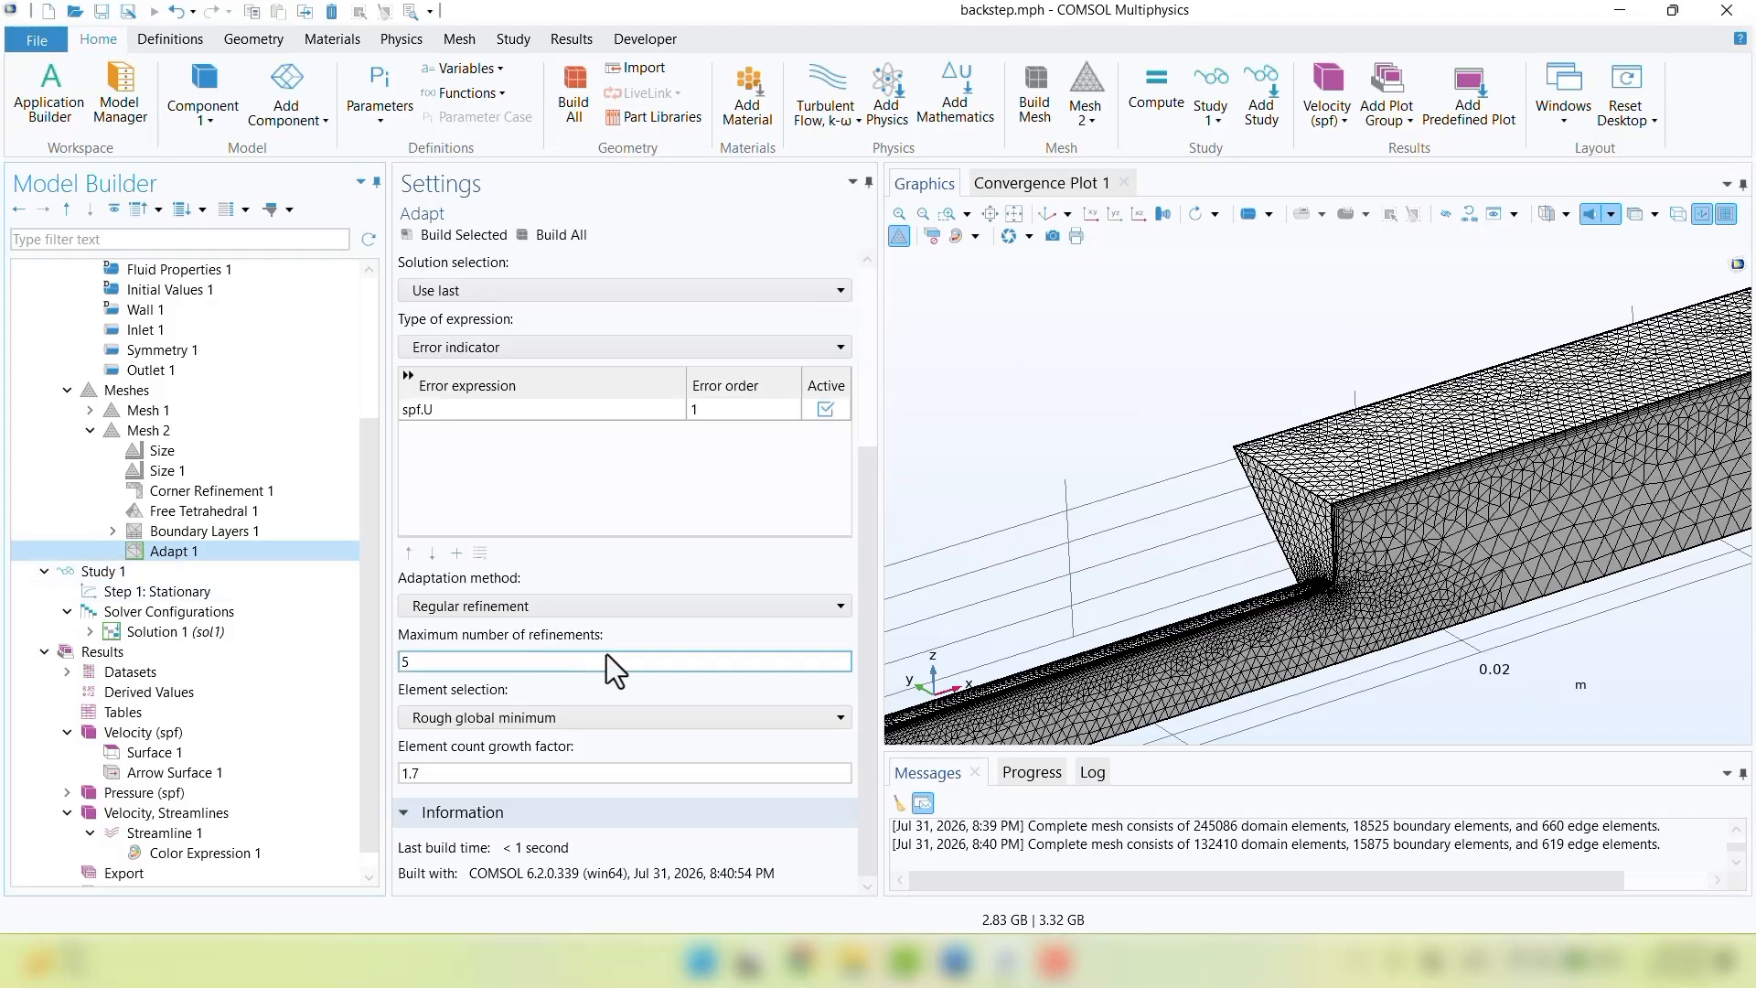
{"action": "left_click", "coordinate": [552, 610]}
{"action": "left_click", "coordinate": [540, 676]}
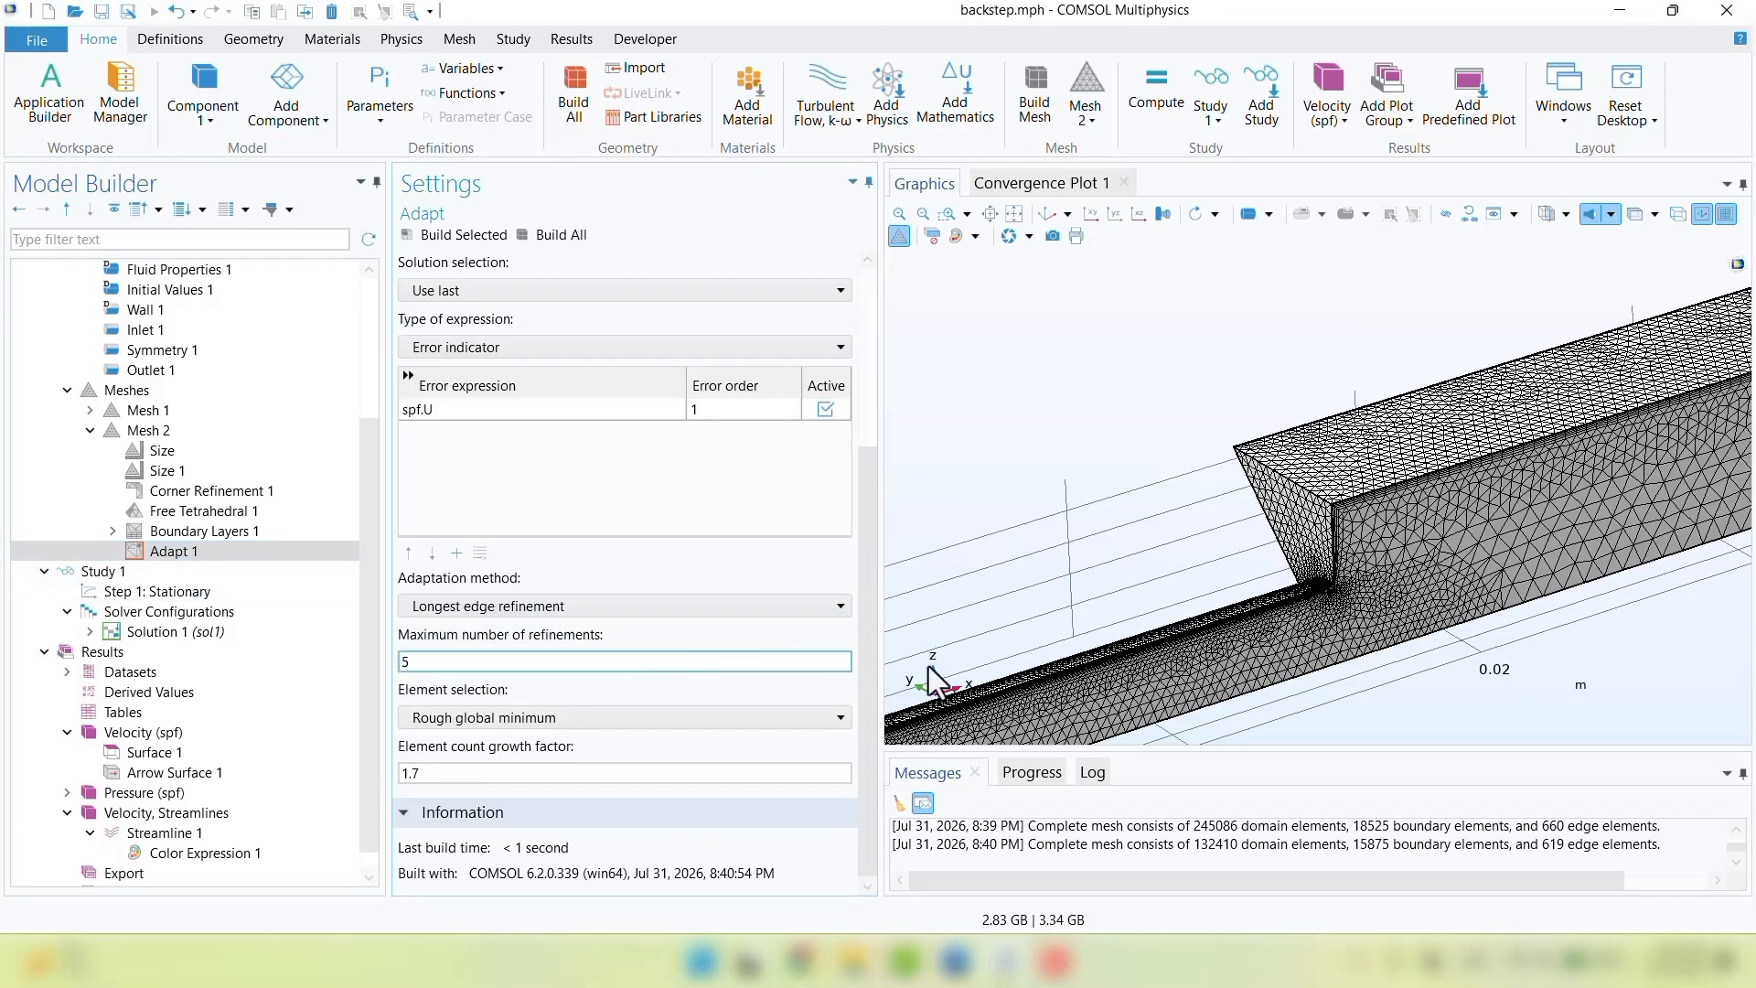
Rebuild Mesh 2 with longest edge refinement and compare its element pattern with the original Mesh 1
{"action": "scroll", "coordinate": [1187, 439], "scroll_direction": "up", "scroll_amount": 3}
{"action": "right_click_drag", "start_coordinate": [1187, 439], "coordinate": [1298, 285]}
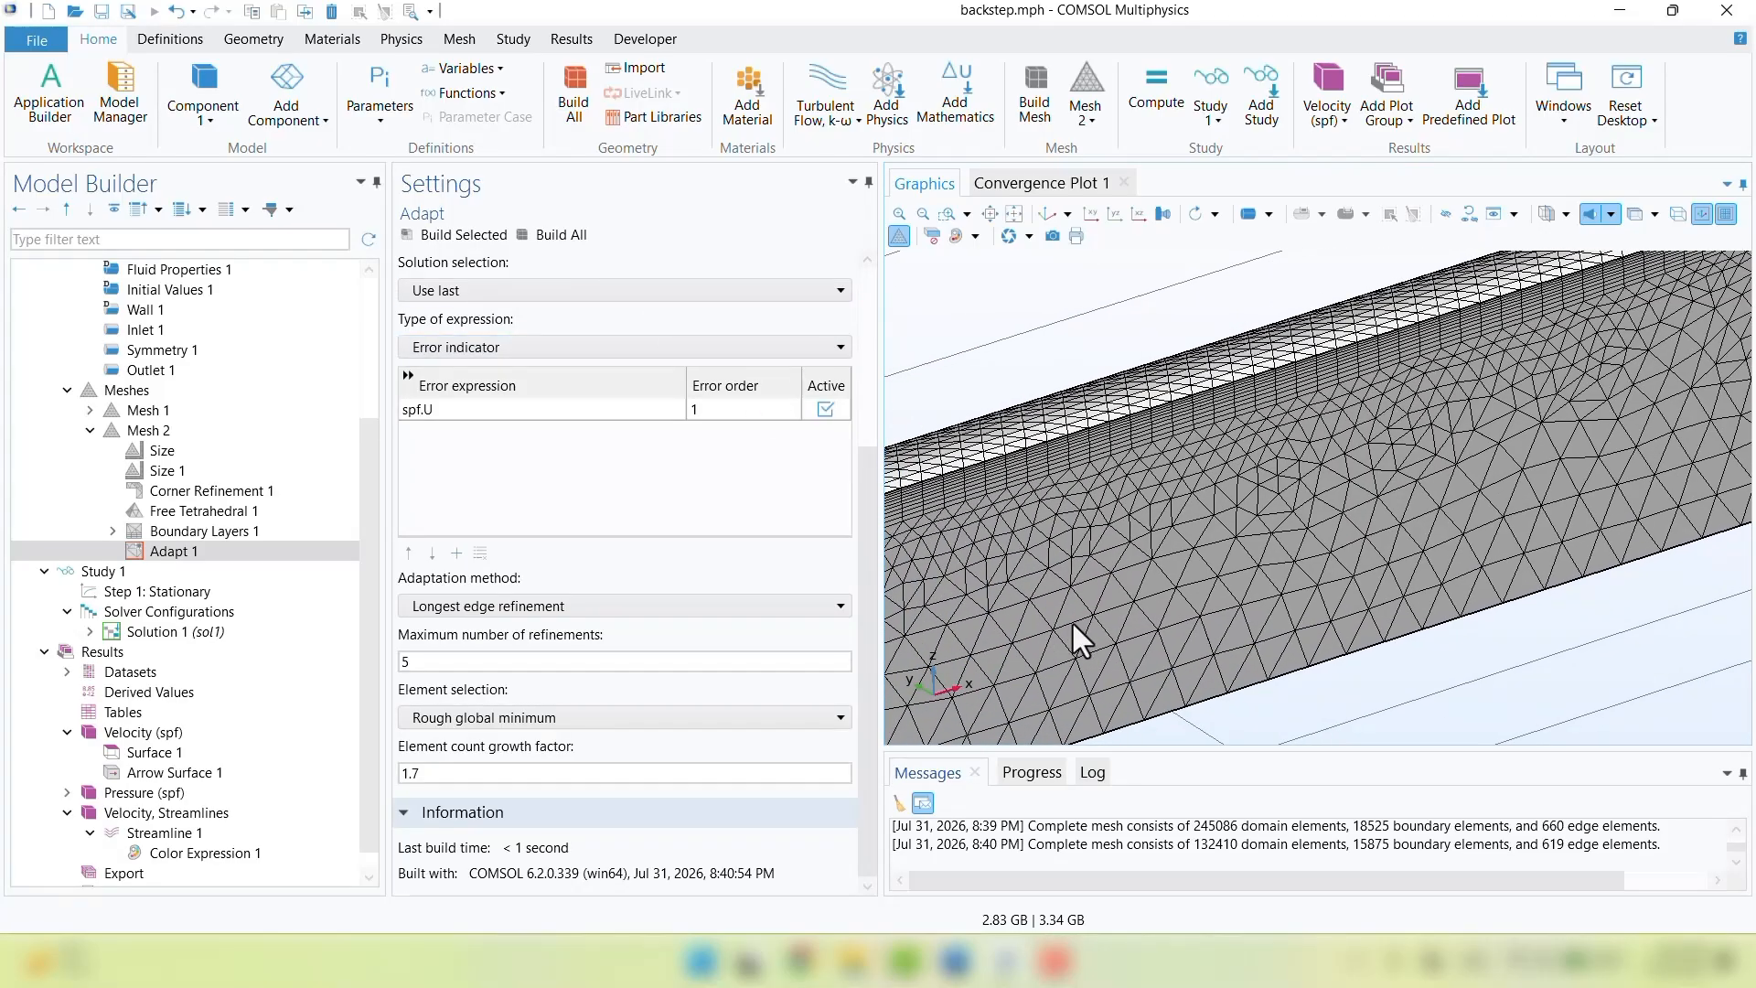
{"action": "left_click", "coordinate": [561, 234]}
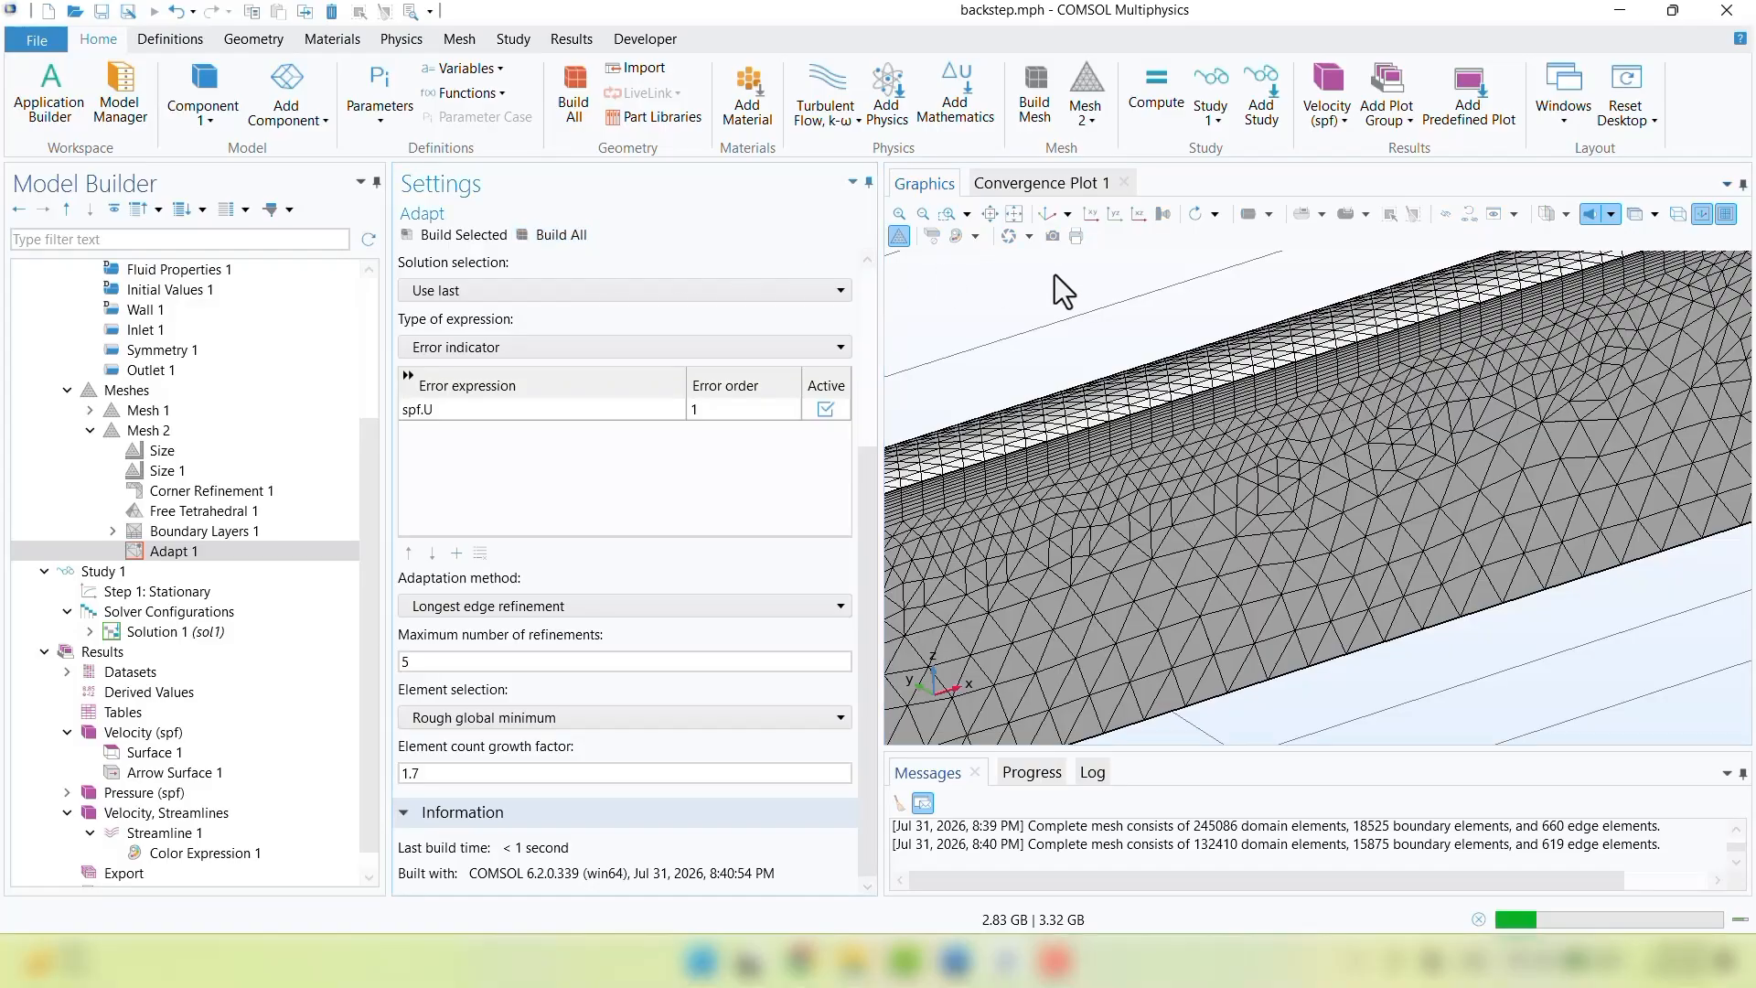
{"action": "left_click", "coordinate": [151, 431]}
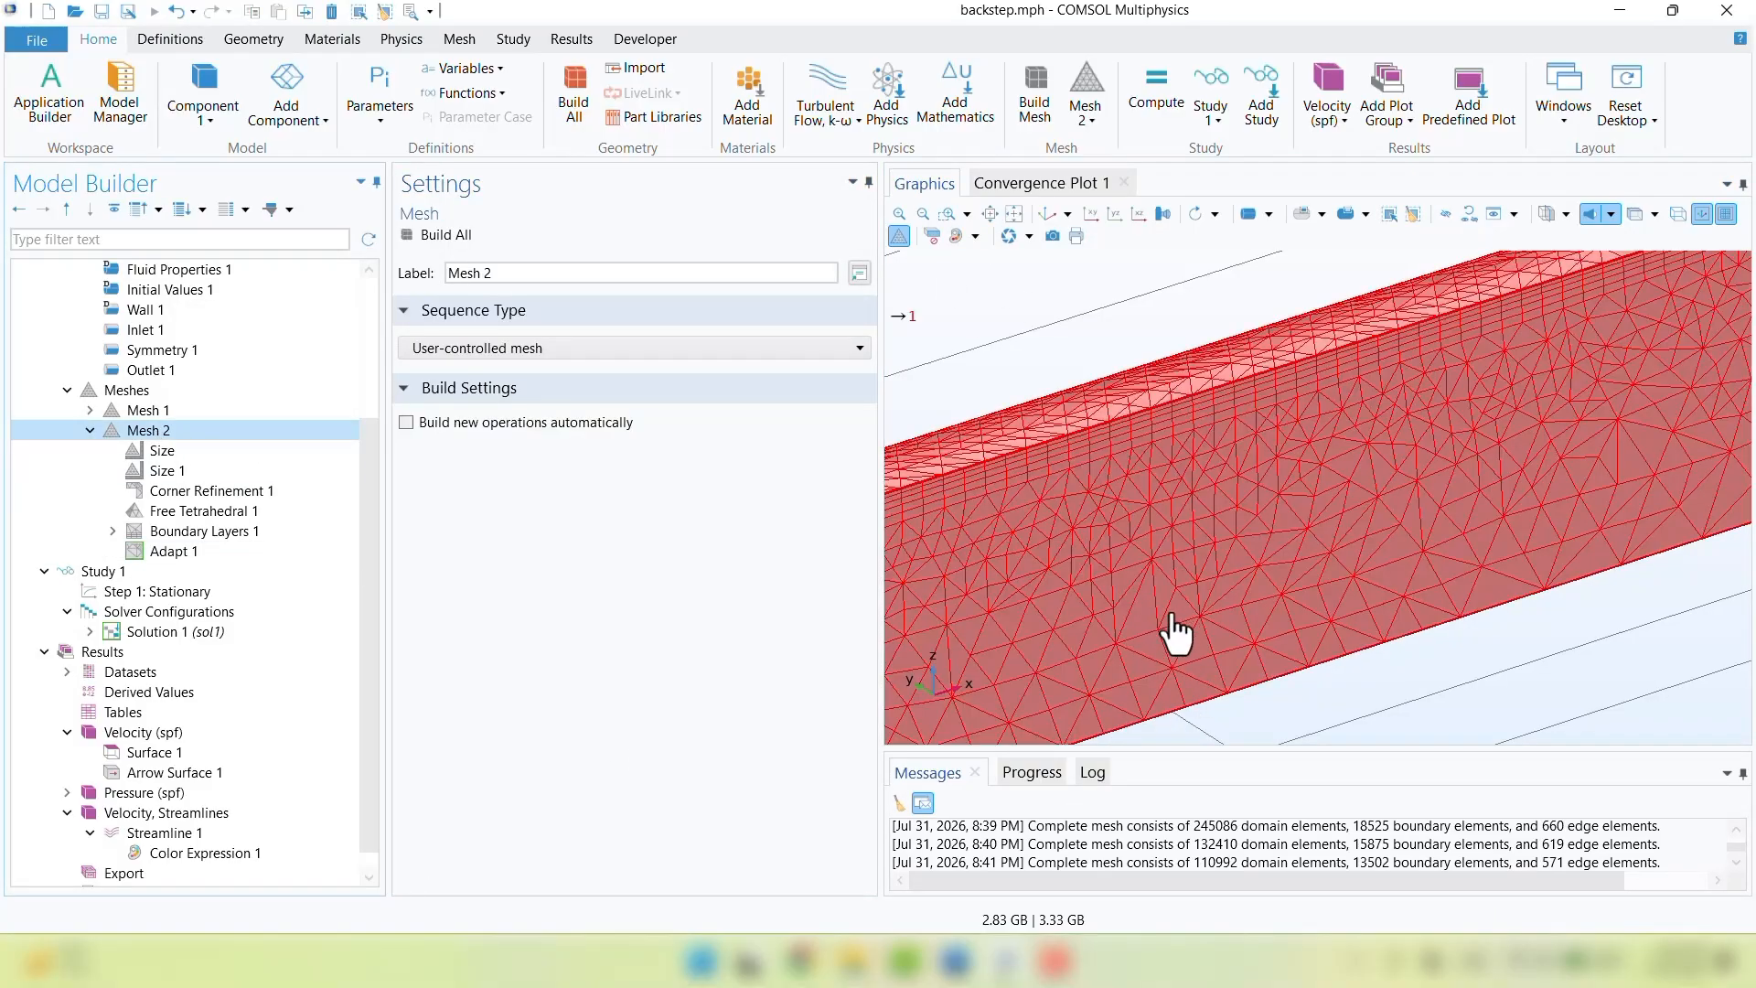
{"action": "left_click", "coordinate": [140, 417]}
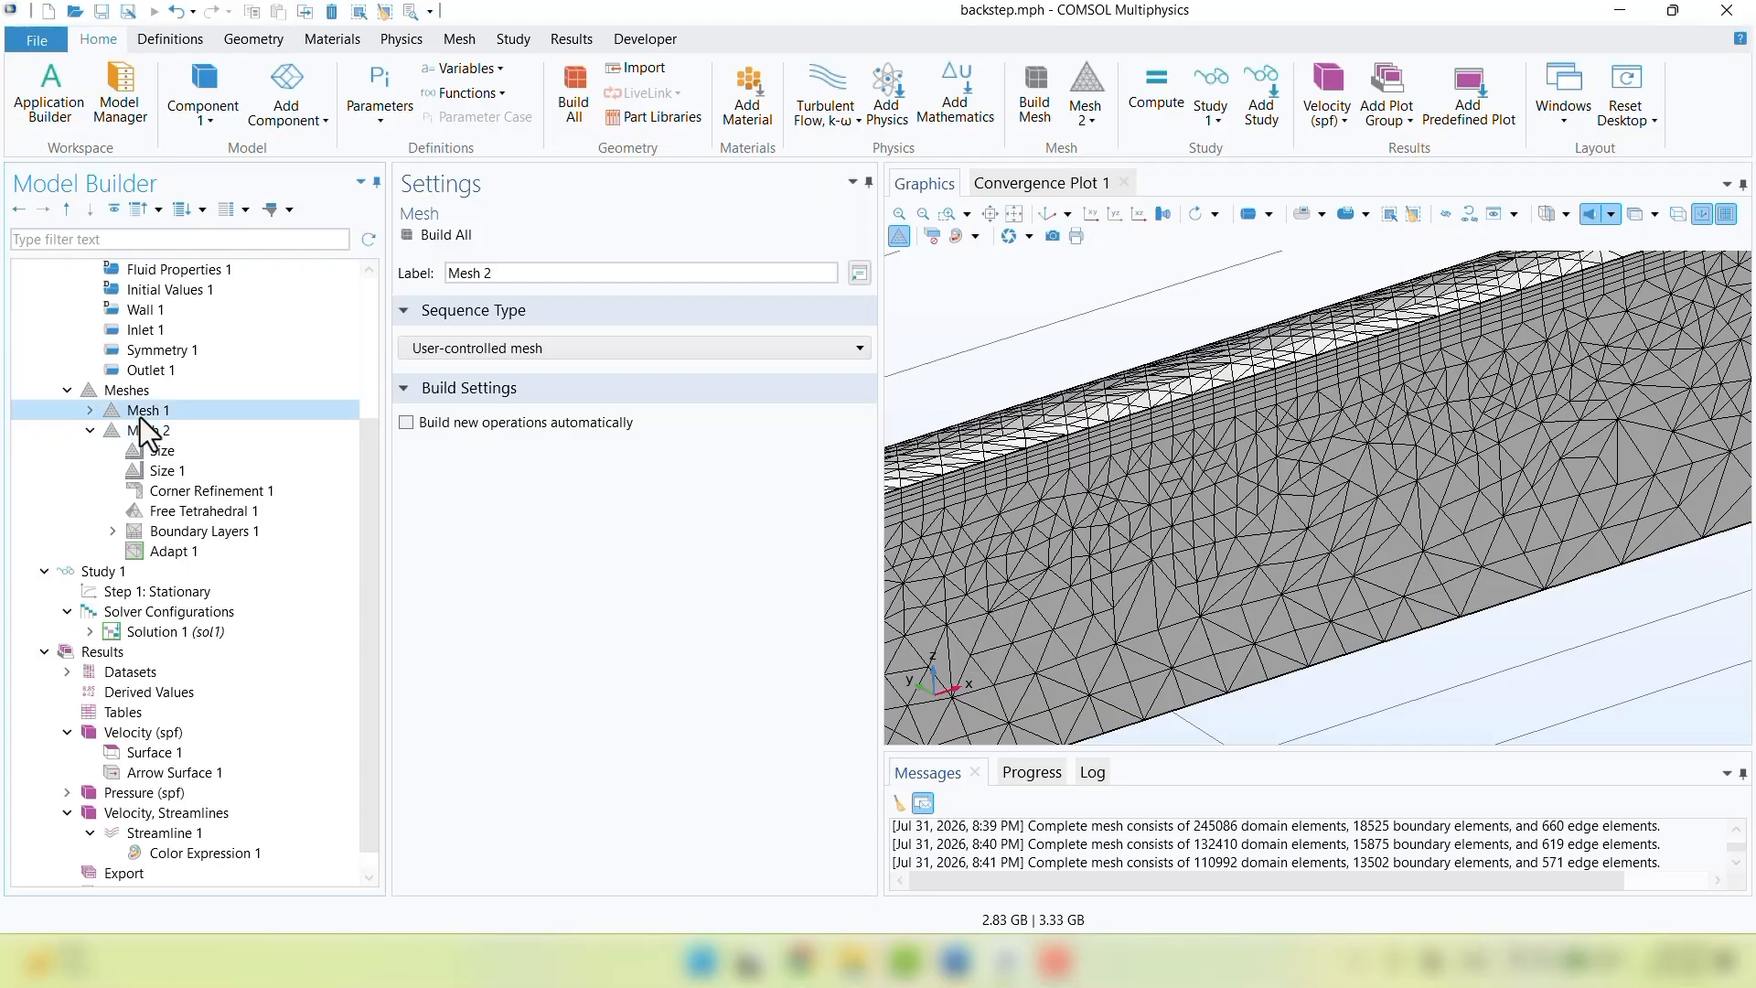
{"action": "left_click", "coordinate": [147, 431]}
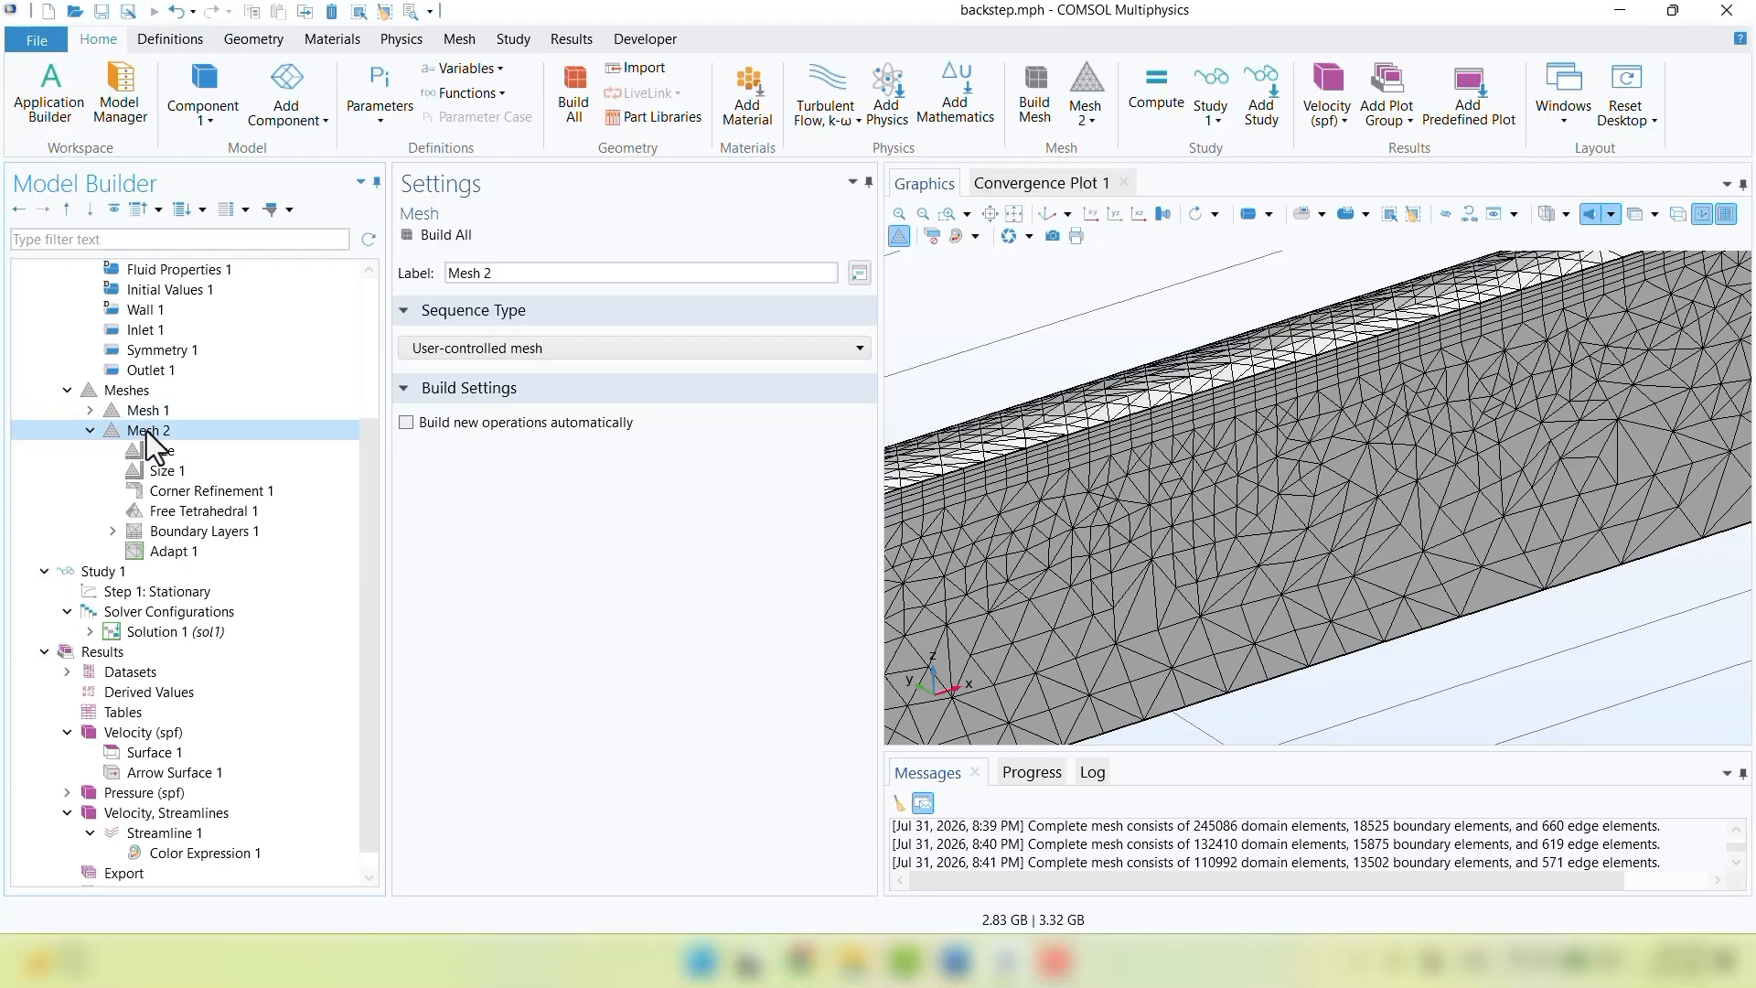
Set the adaptation method of Adapt 1 back to Regular refinement, keeping Rough global minimum element selection, and rebuild Mesh 2
{"action": "left_click", "coordinate": [165, 545]}
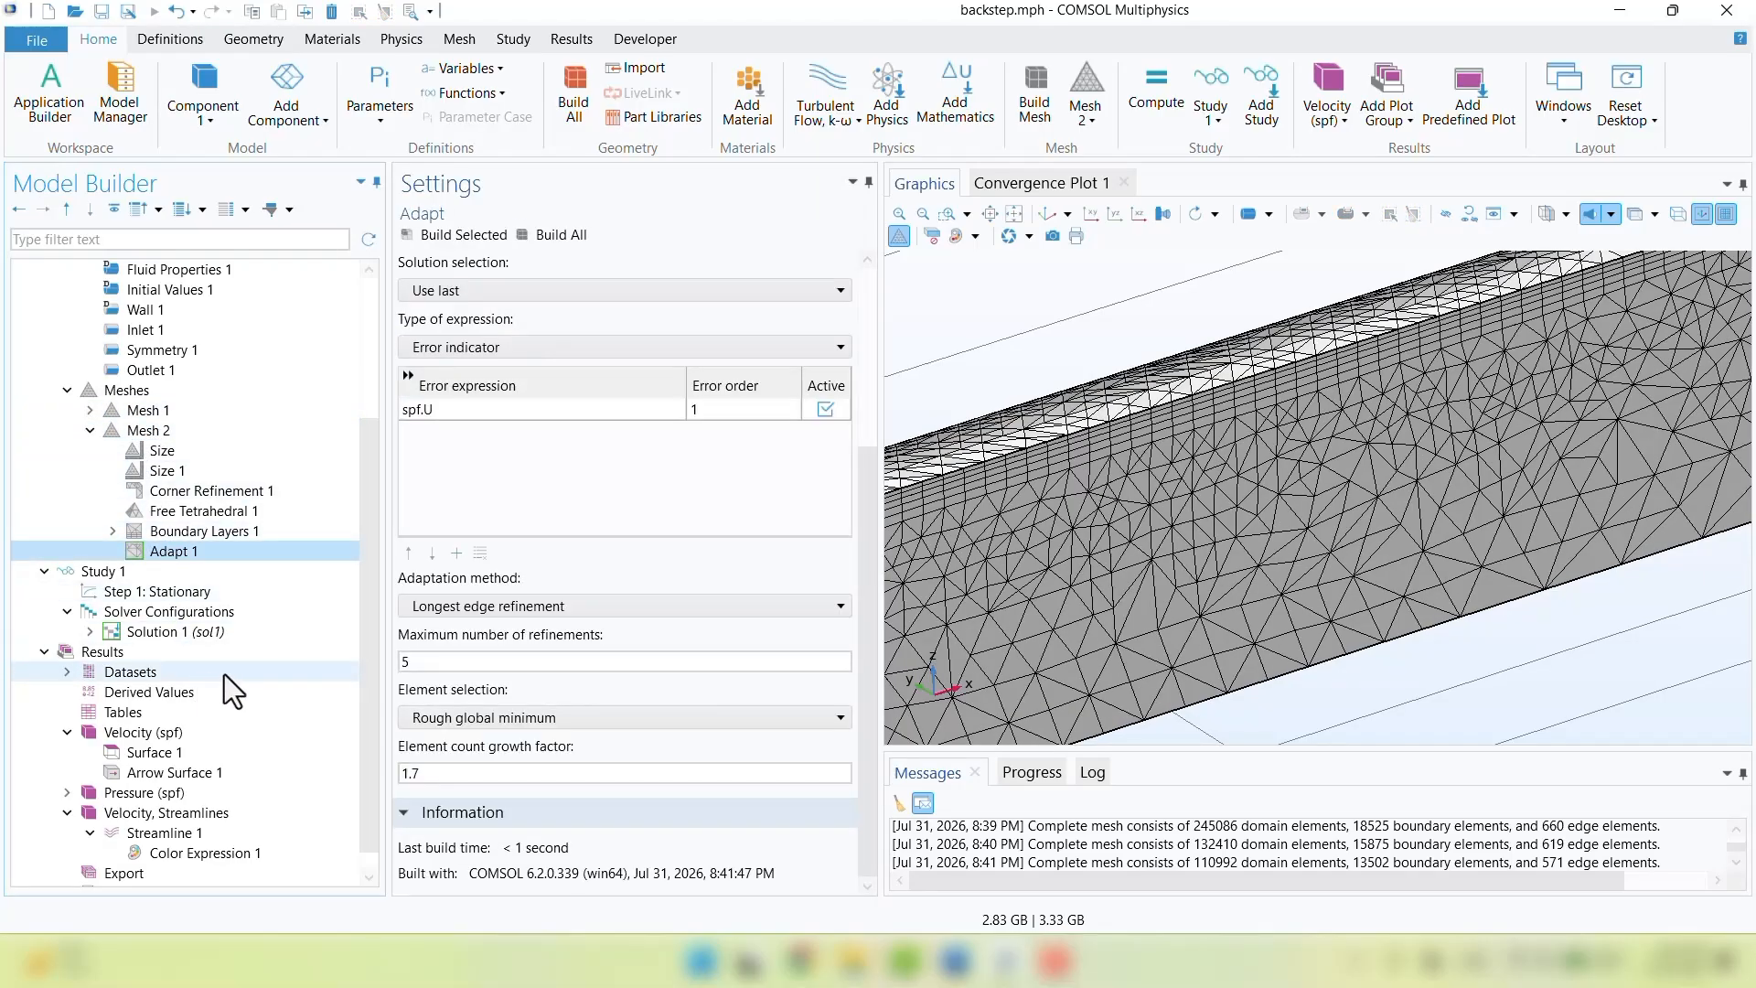
{"action": "left_click", "coordinate": [443, 607]}
{"action": "left_click", "coordinate": [467, 654]}
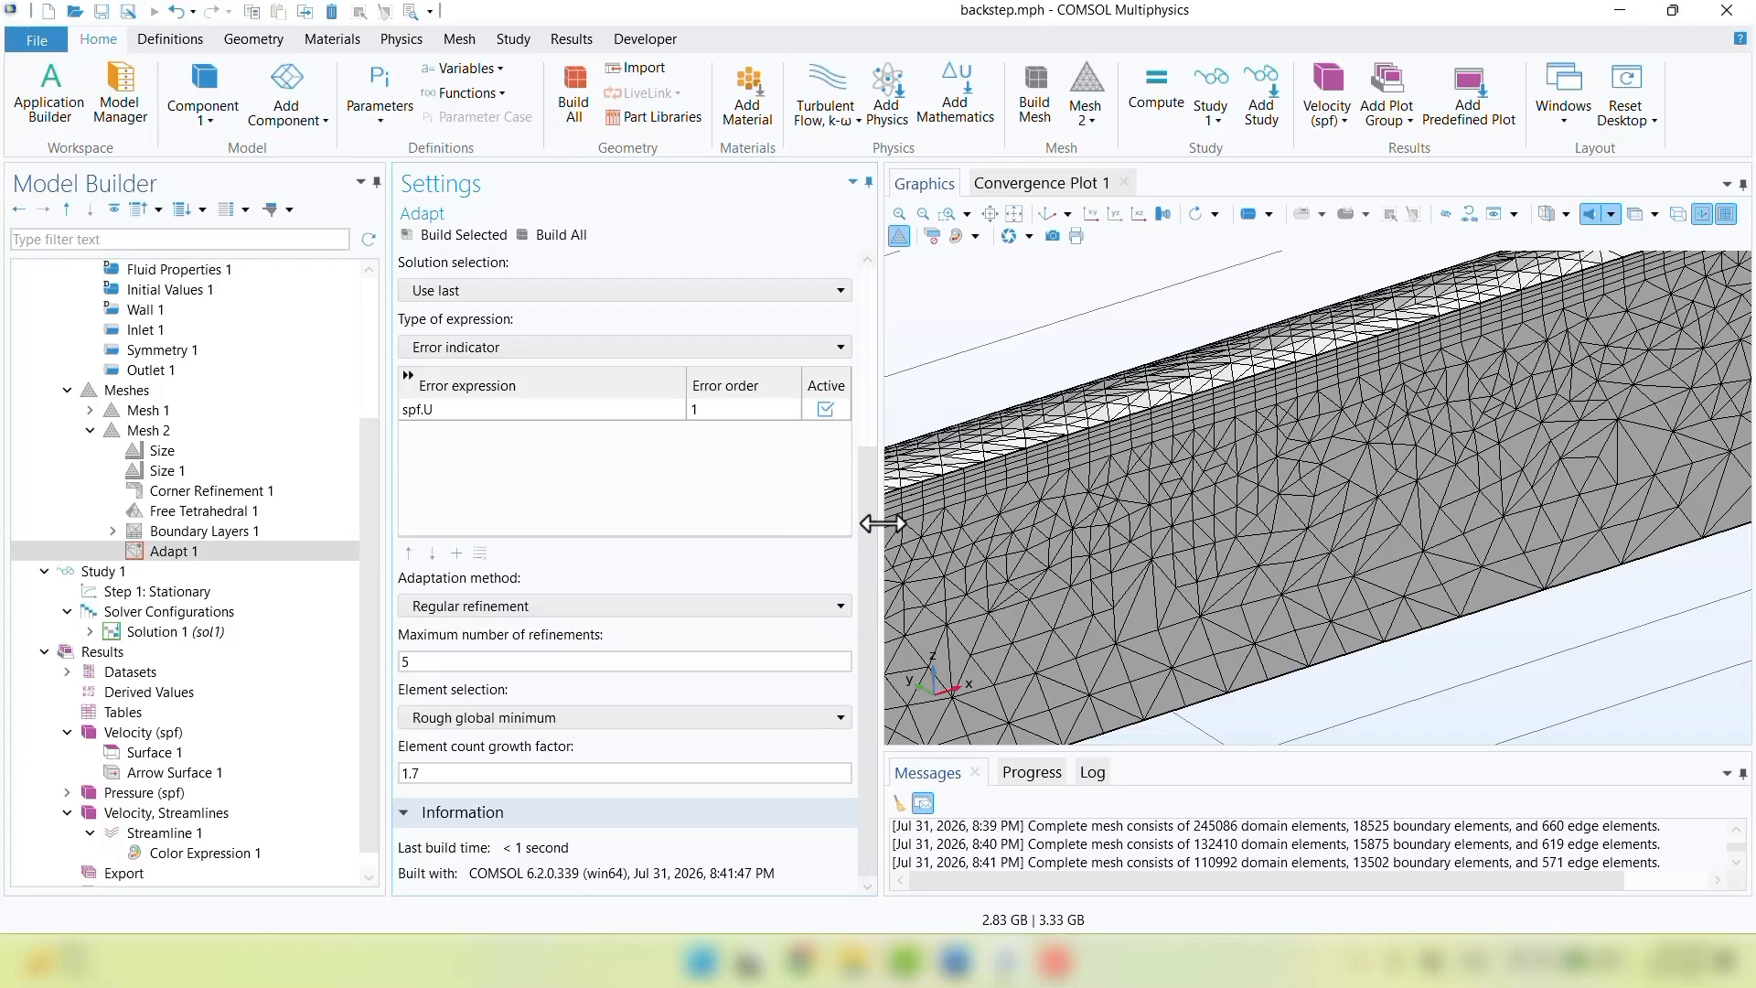
{"action": "left_click", "coordinate": [455, 660]}
{"action": "left_click", "coordinate": [586, 721]}
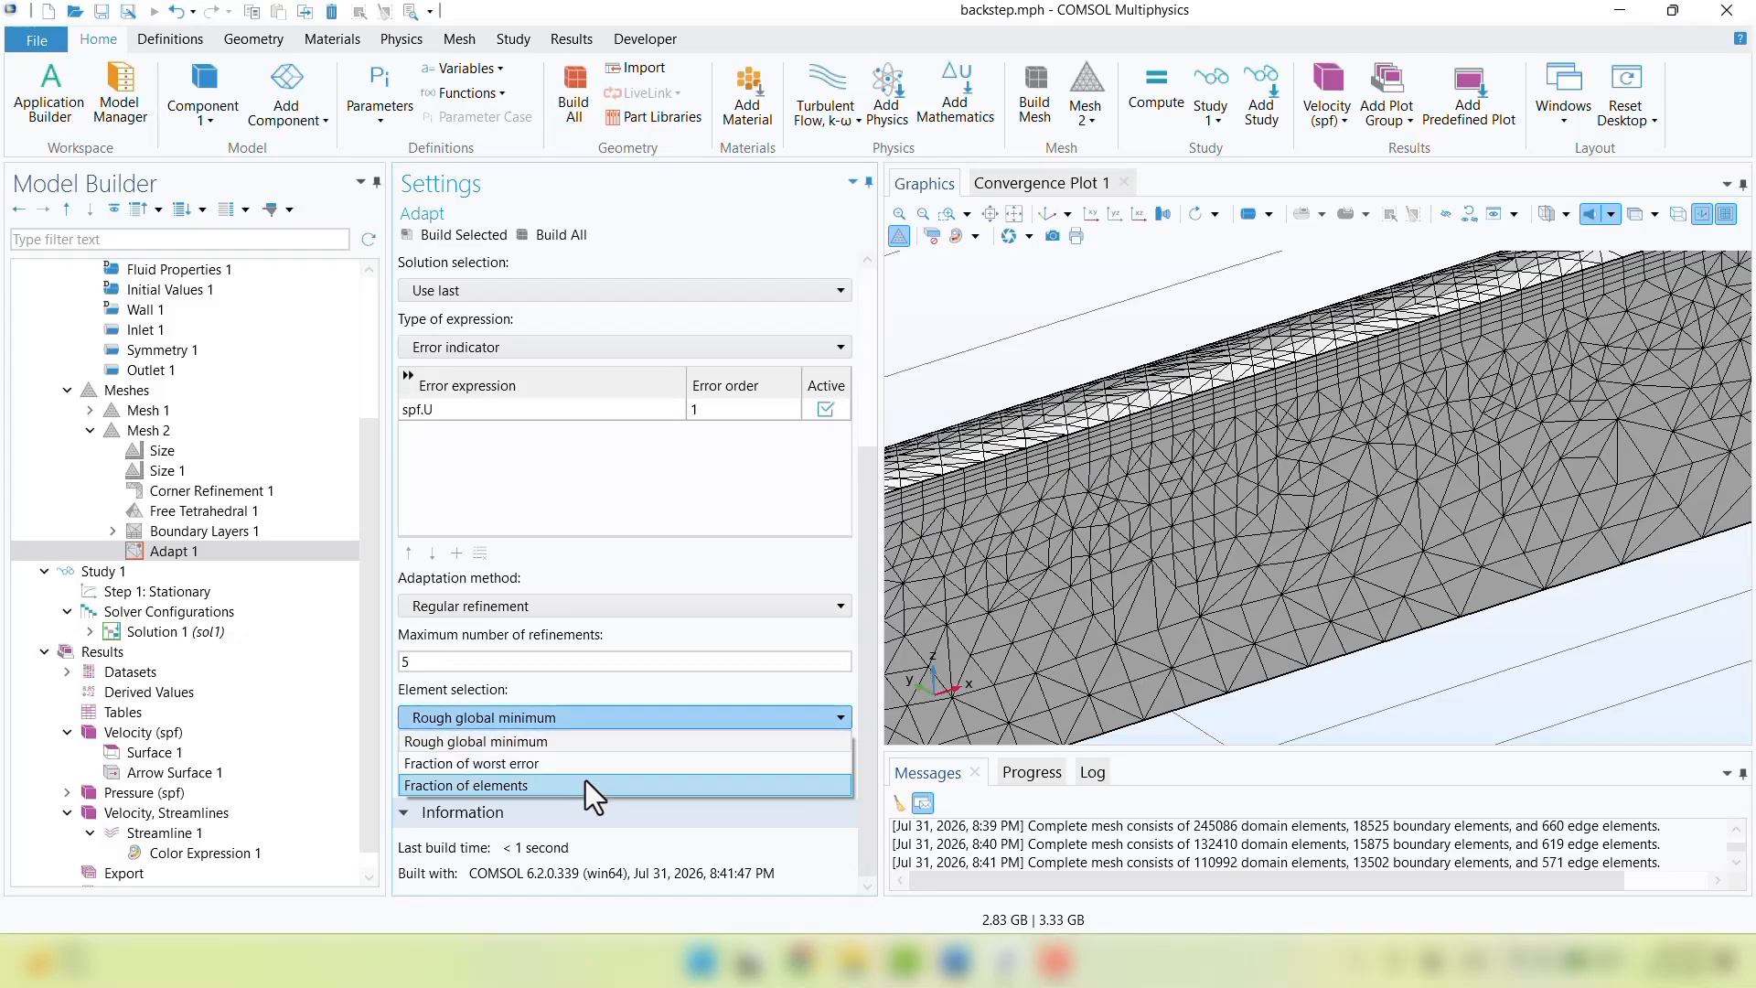
{"action": "left_click", "coordinate": [636, 689]}
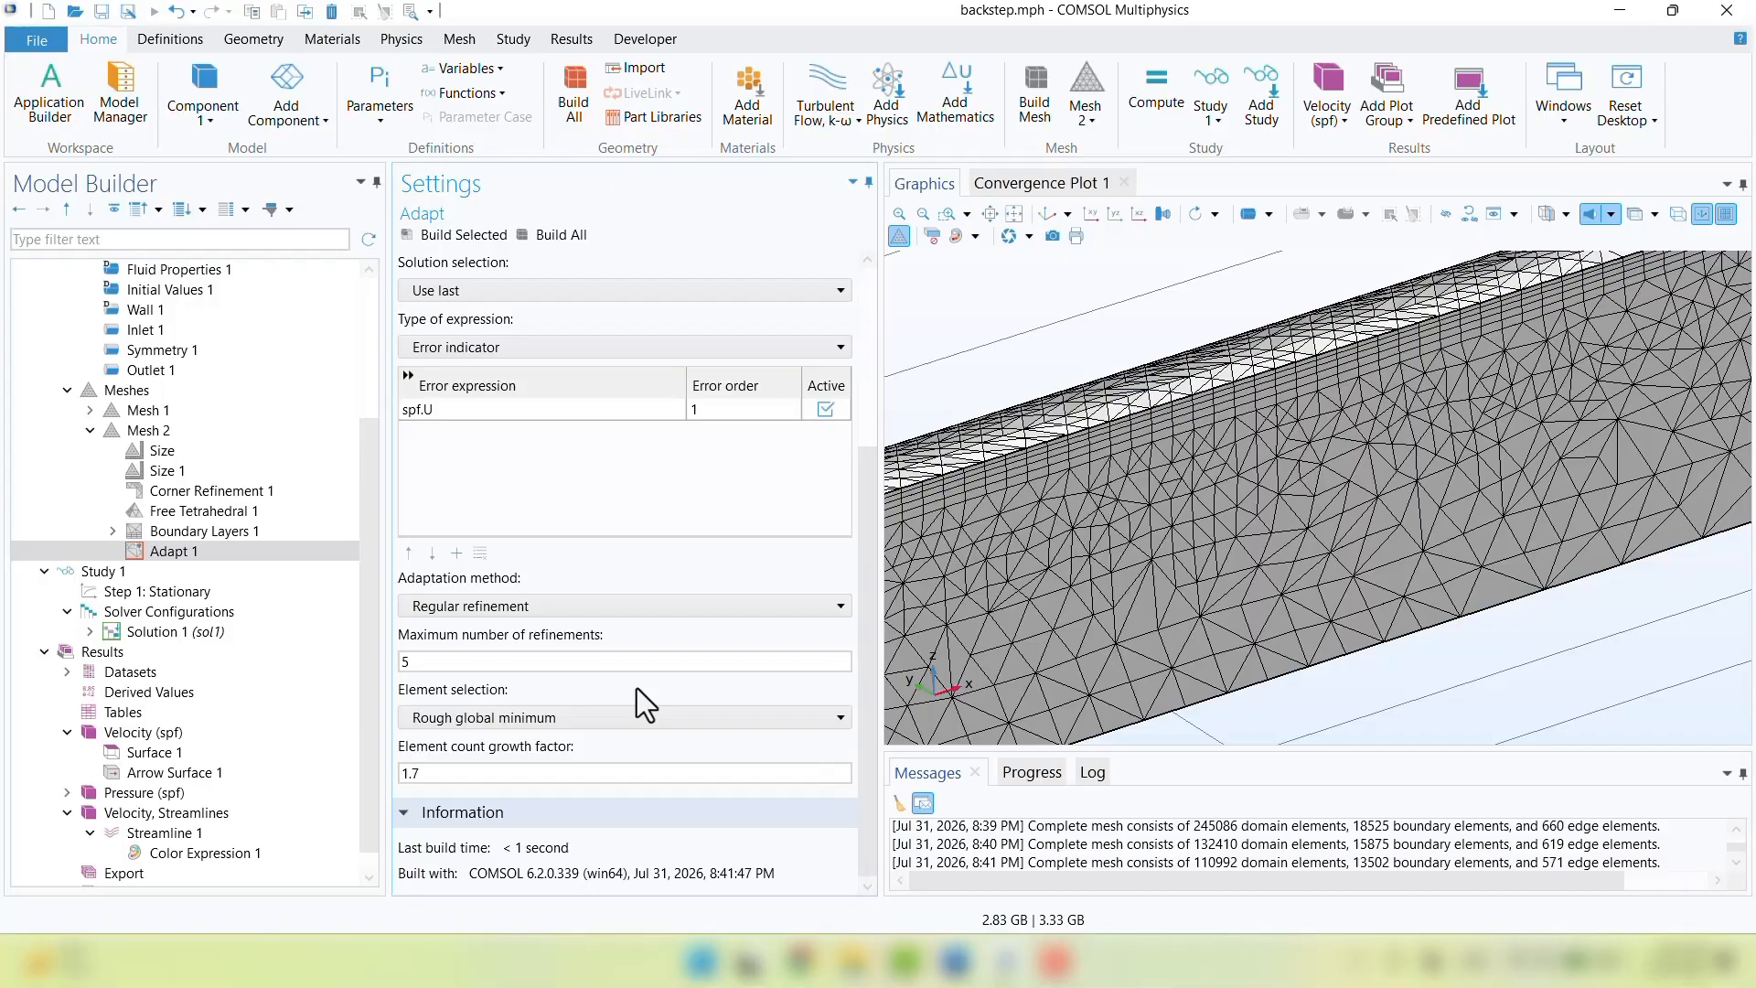
{"action": "left_click", "coordinate": [562, 236]}
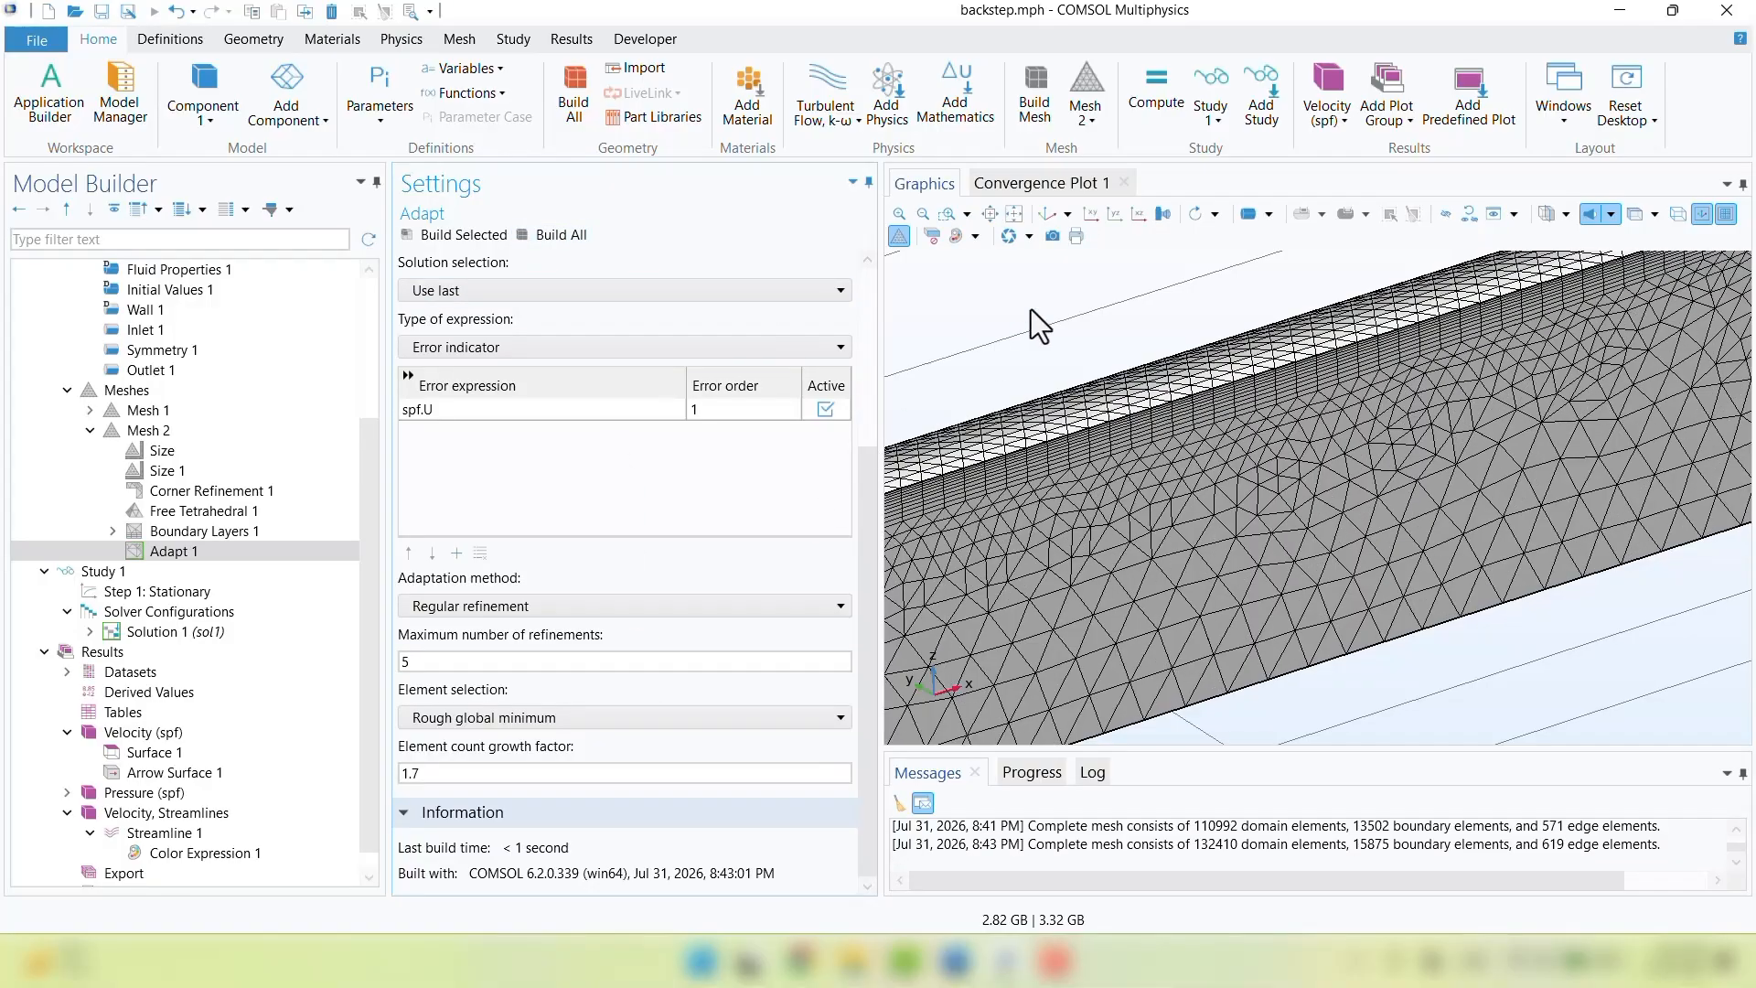
Examine the rebuilt Mesh 2 from the inlet side and compare it with Mesh 1 at the inlet end of the narrow channel
{"action": "scroll", "coordinate": [1072, 279], "scroll_direction": "down", "scroll_amount": 3}
{"action": "right_click_drag", "start_coordinate": [1073, 291], "coordinate": [1379, 325]}
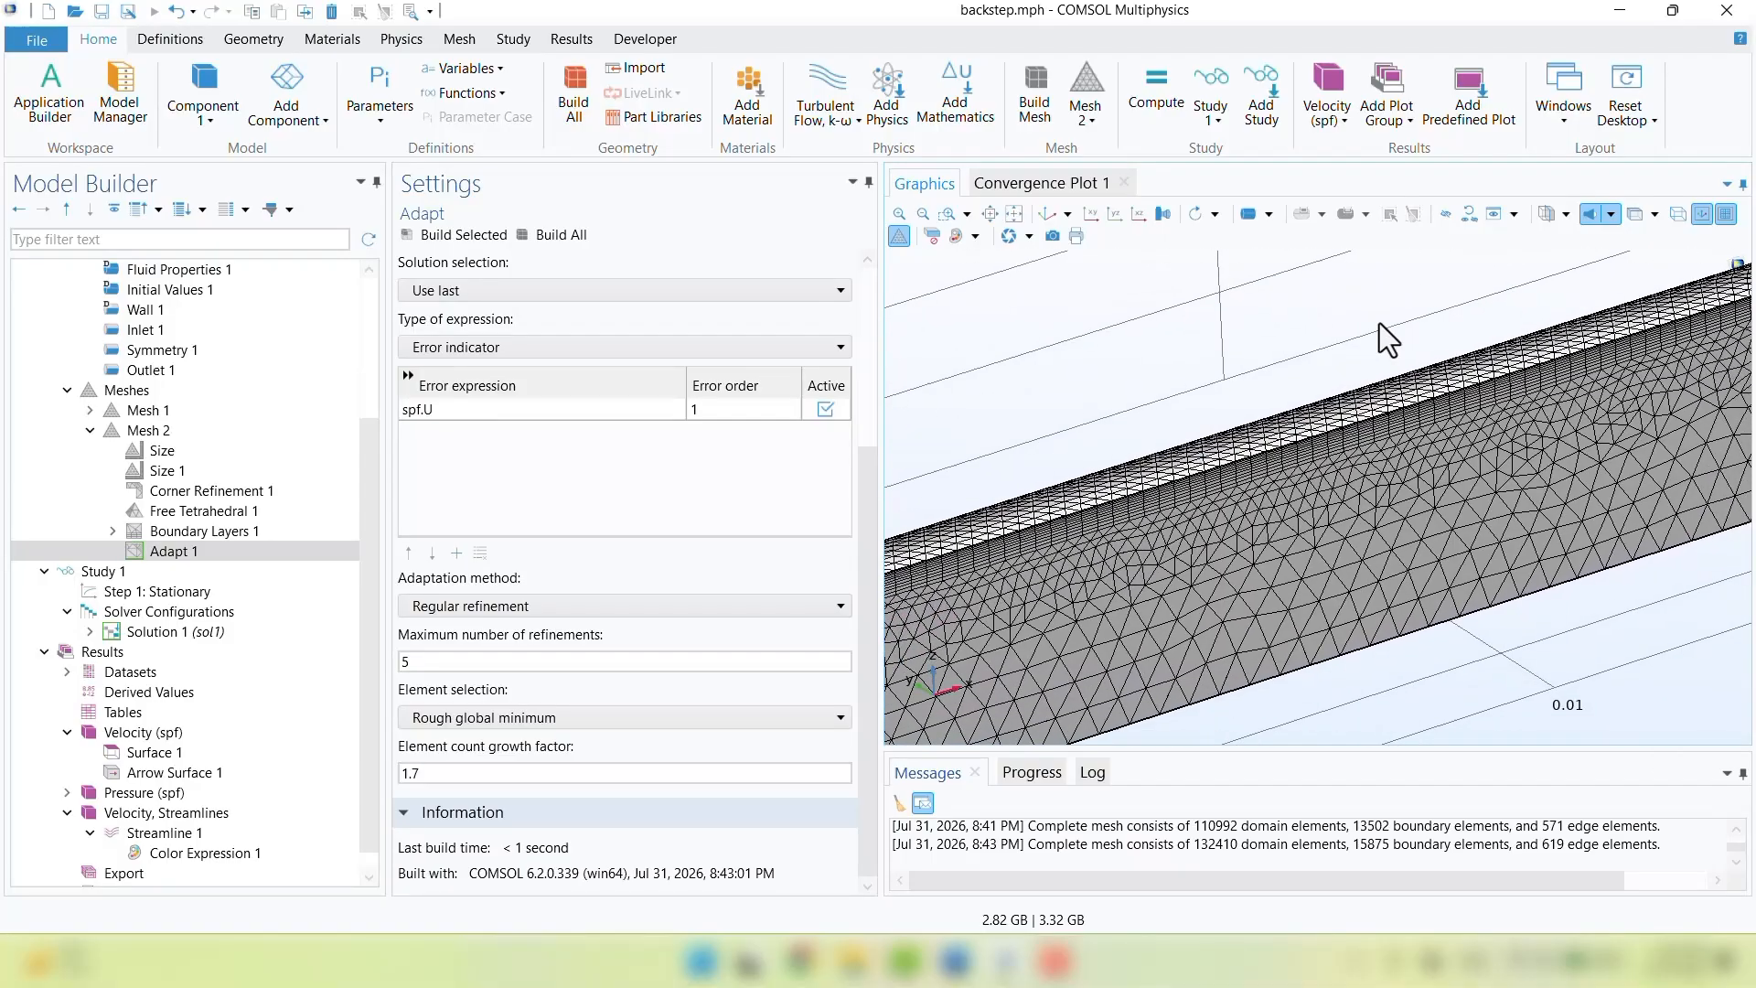
{"action": "scroll", "coordinate": [1387, 338], "scroll_direction": "down", "scroll_amount": 3}
{"action": "right_click_drag", "start_coordinate": [1226, 439], "coordinate": [1223, 350]}
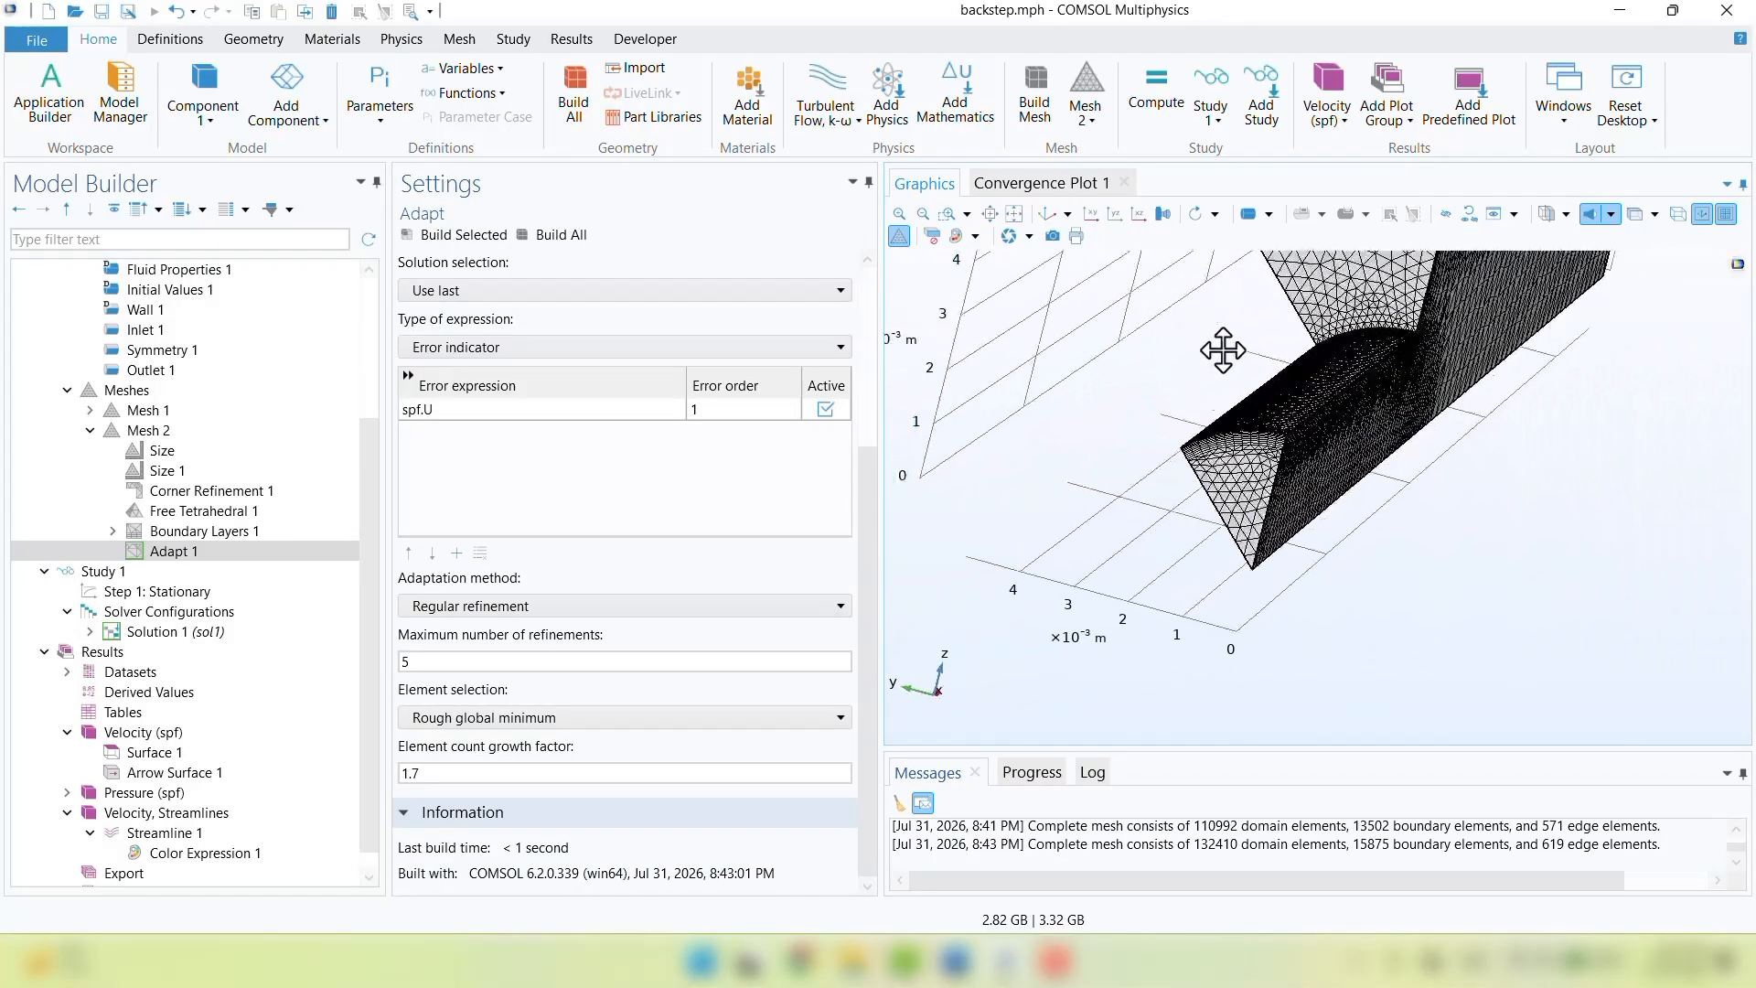
{"action": "left_click_drag", "start_coordinate": [1223, 350], "coordinate": [1163, 371]}
{"action": "scroll", "coordinate": [1063, 457], "scroll_direction": "up", "scroll_amount": 4}
{"action": "right_click_drag", "start_coordinate": [1010, 405], "coordinate": [1059, 329]}
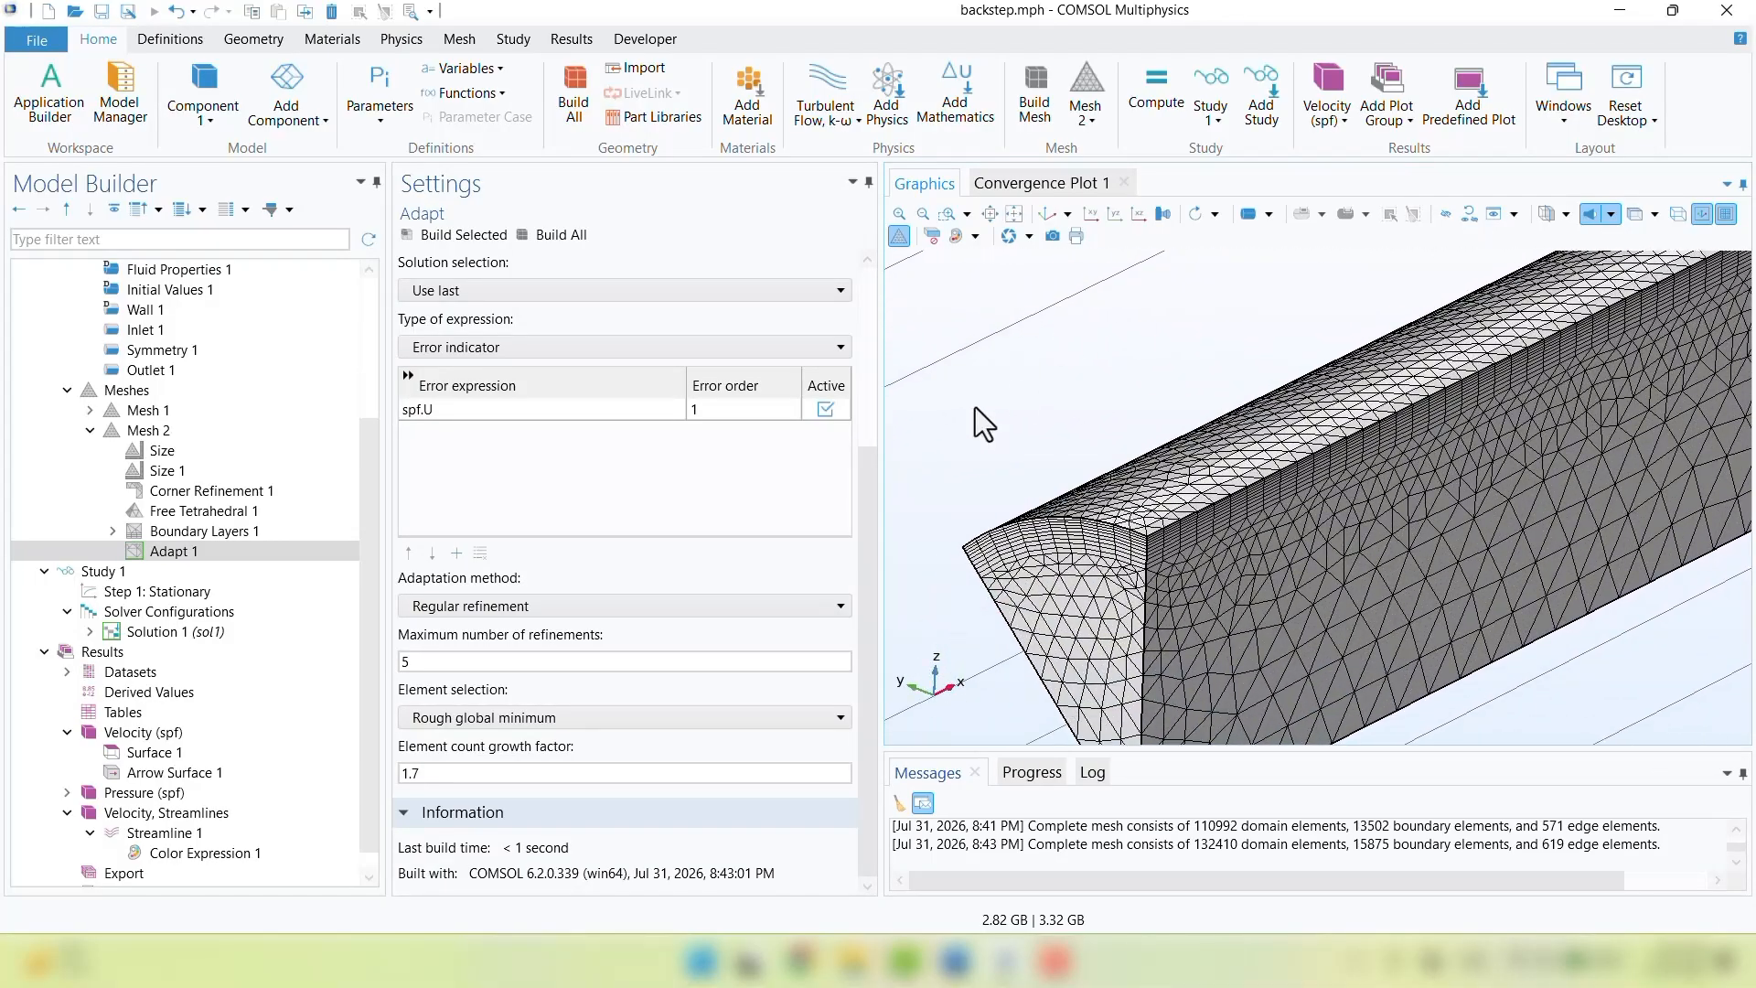
{"action": "left_click", "coordinate": [134, 410]}
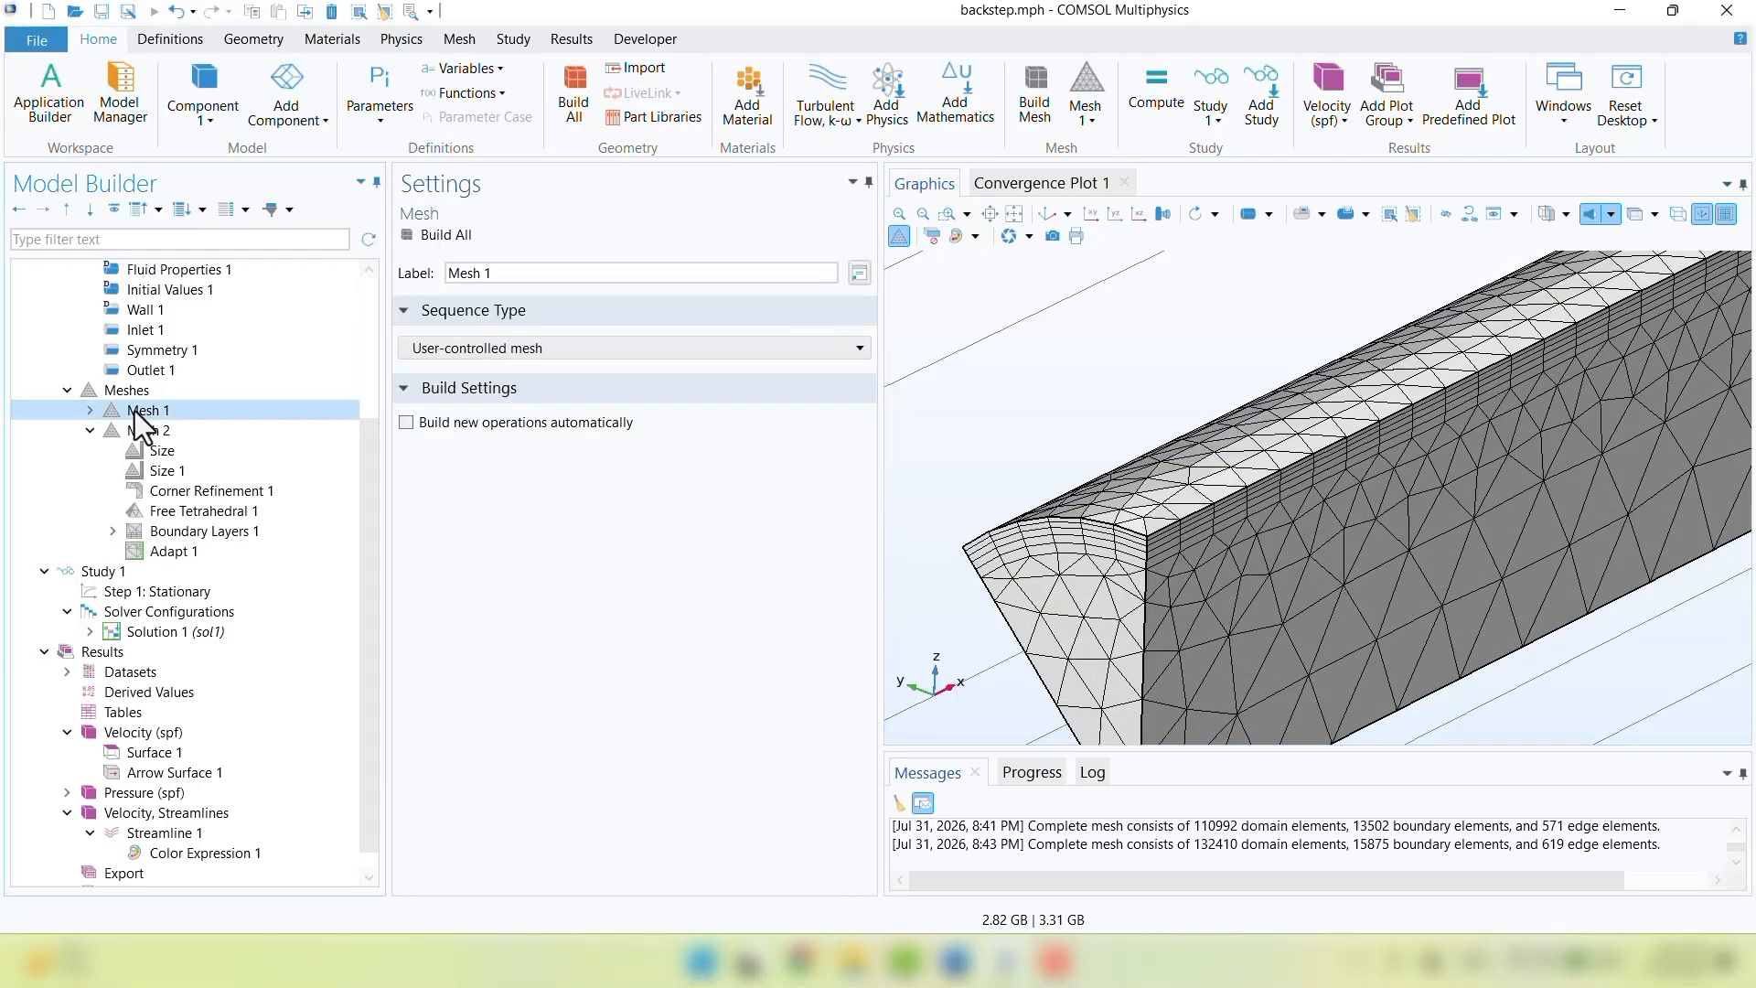
{"action": "left_click", "coordinate": [139, 430]}
{"action": "left_click", "coordinate": [141, 409]}
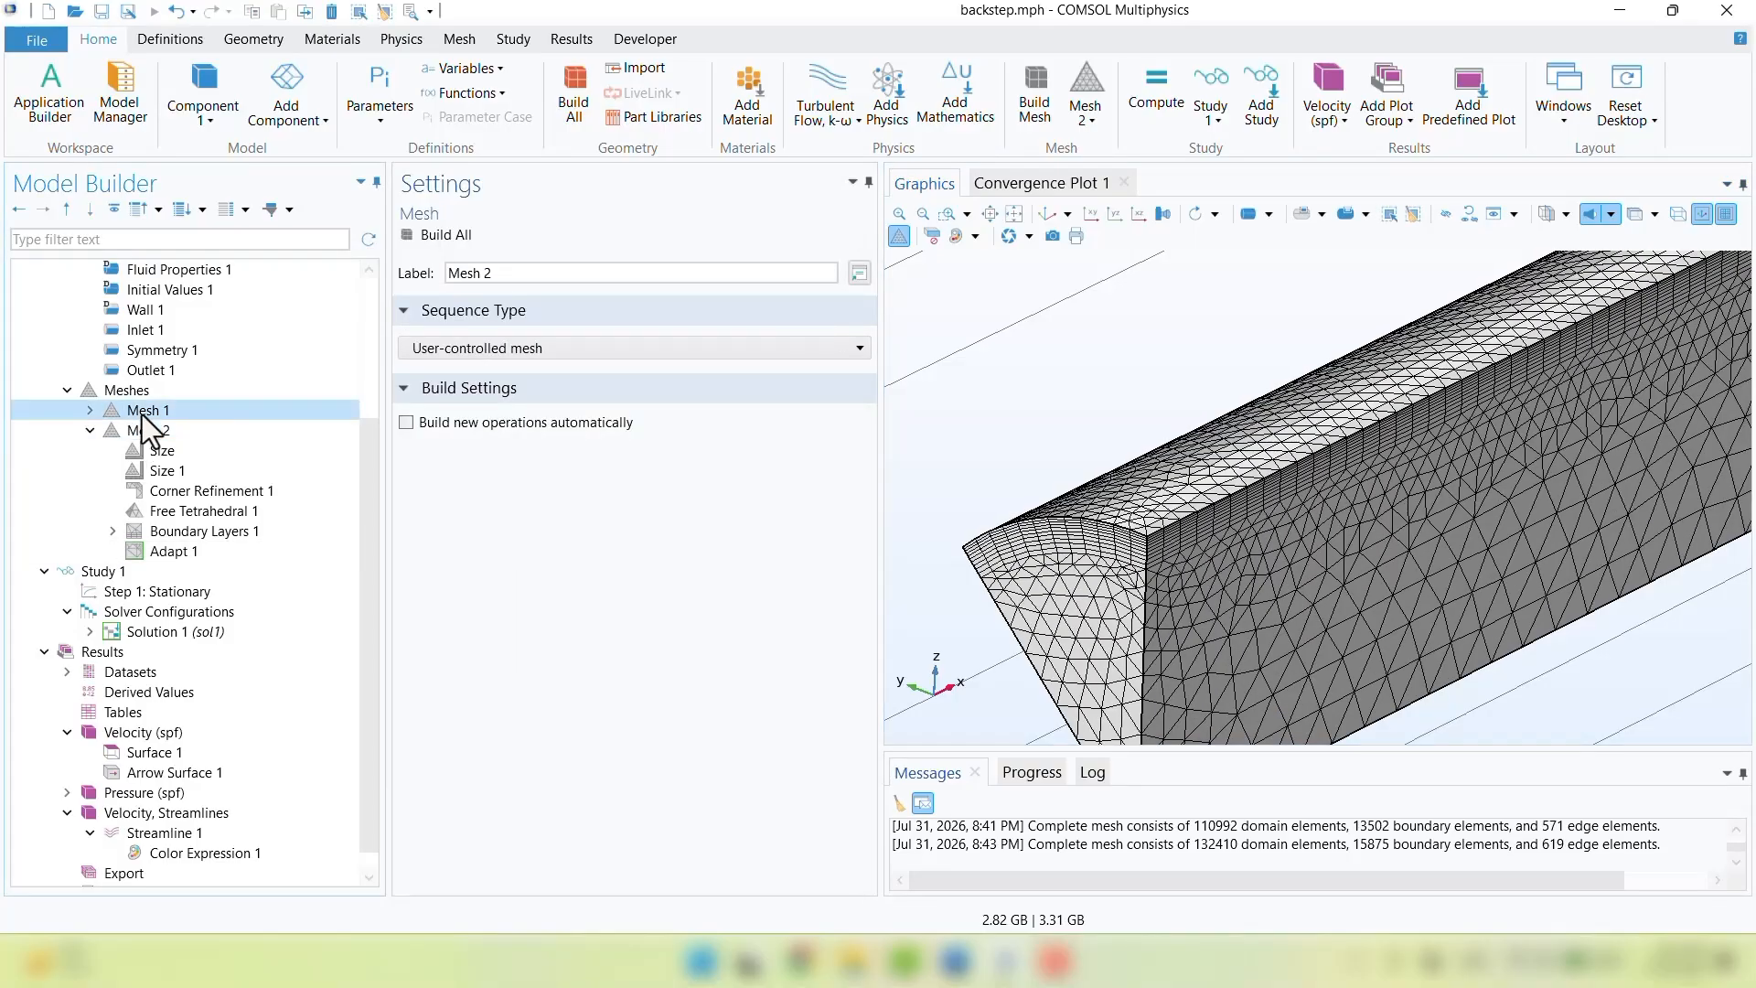
{"action": "left_click", "coordinate": [143, 430]}
{"action": "left_click", "coordinate": [144, 411]}
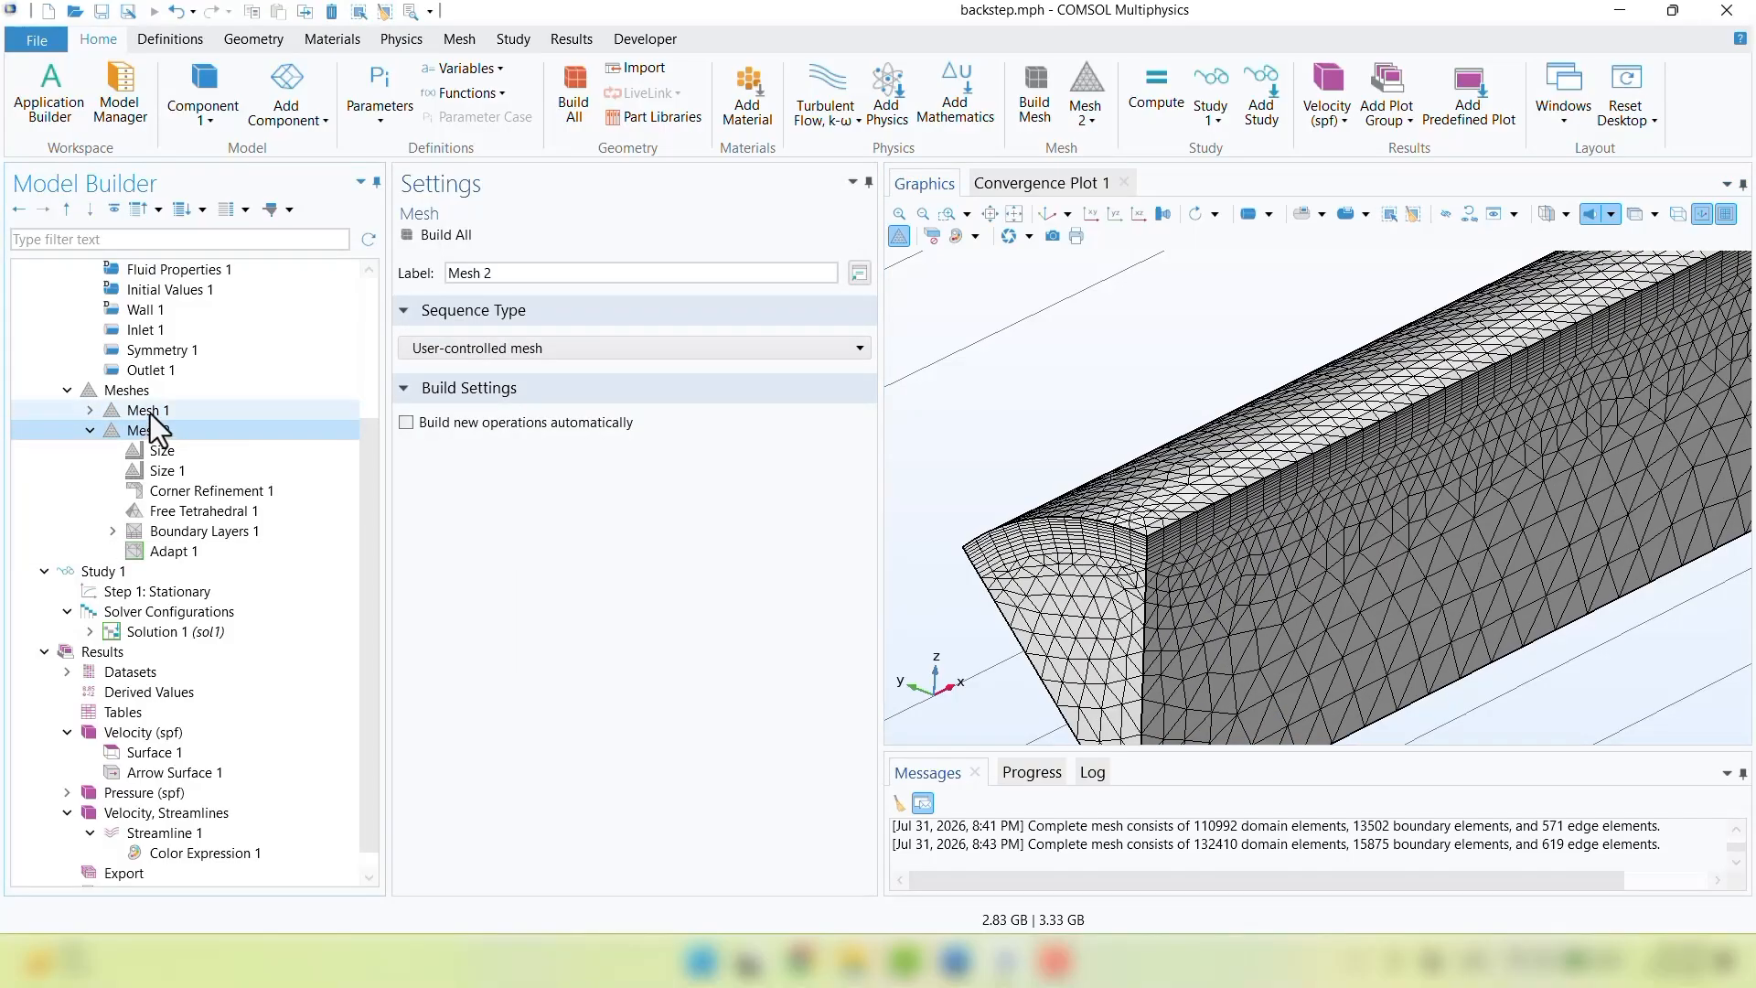
{"action": "left_click", "coordinate": [151, 430]}
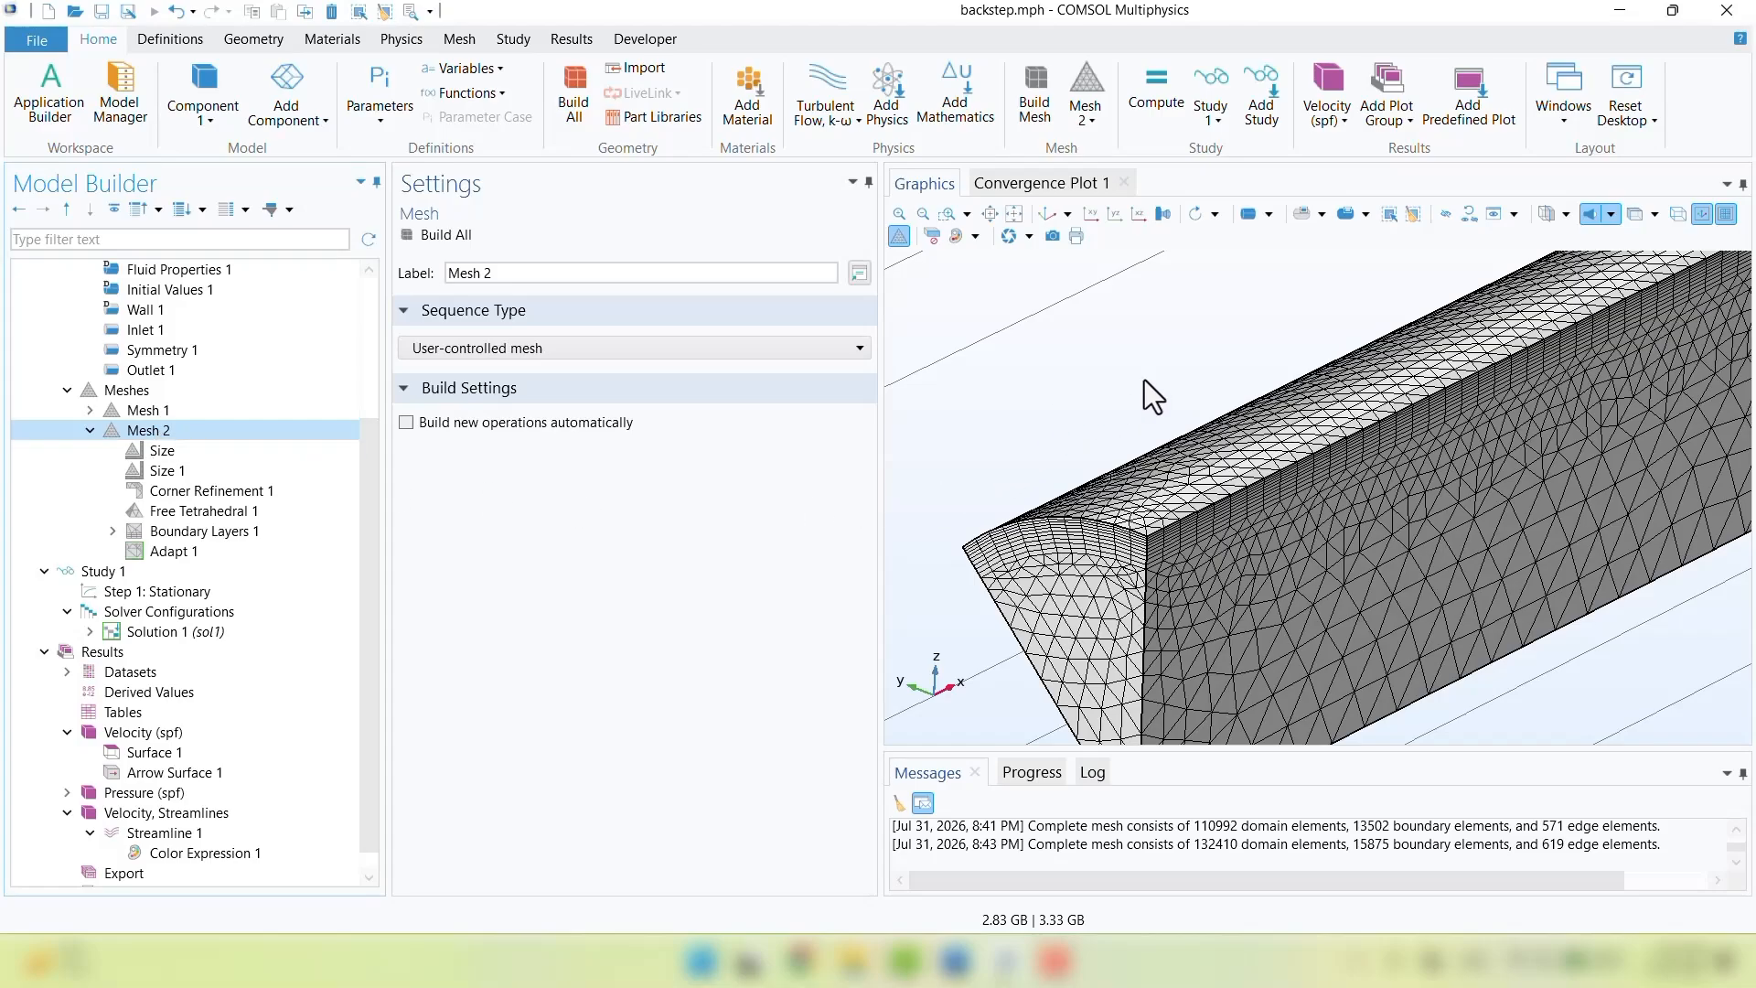
Compare the adapted Mesh 2 with Mesh 1 around the step and along the wide channel toward the outlet
{"action": "scroll", "coordinate": [1211, 368], "scroll_direction": "down", "scroll_amount": 5}
{"action": "right_click_drag", "start_coordinate": [1493, 600], "coordinate": [1205, 782]}
{"action": "right_click_drag", "start_coordinate": [1313, 697], "coordinate": [1247, 725]}
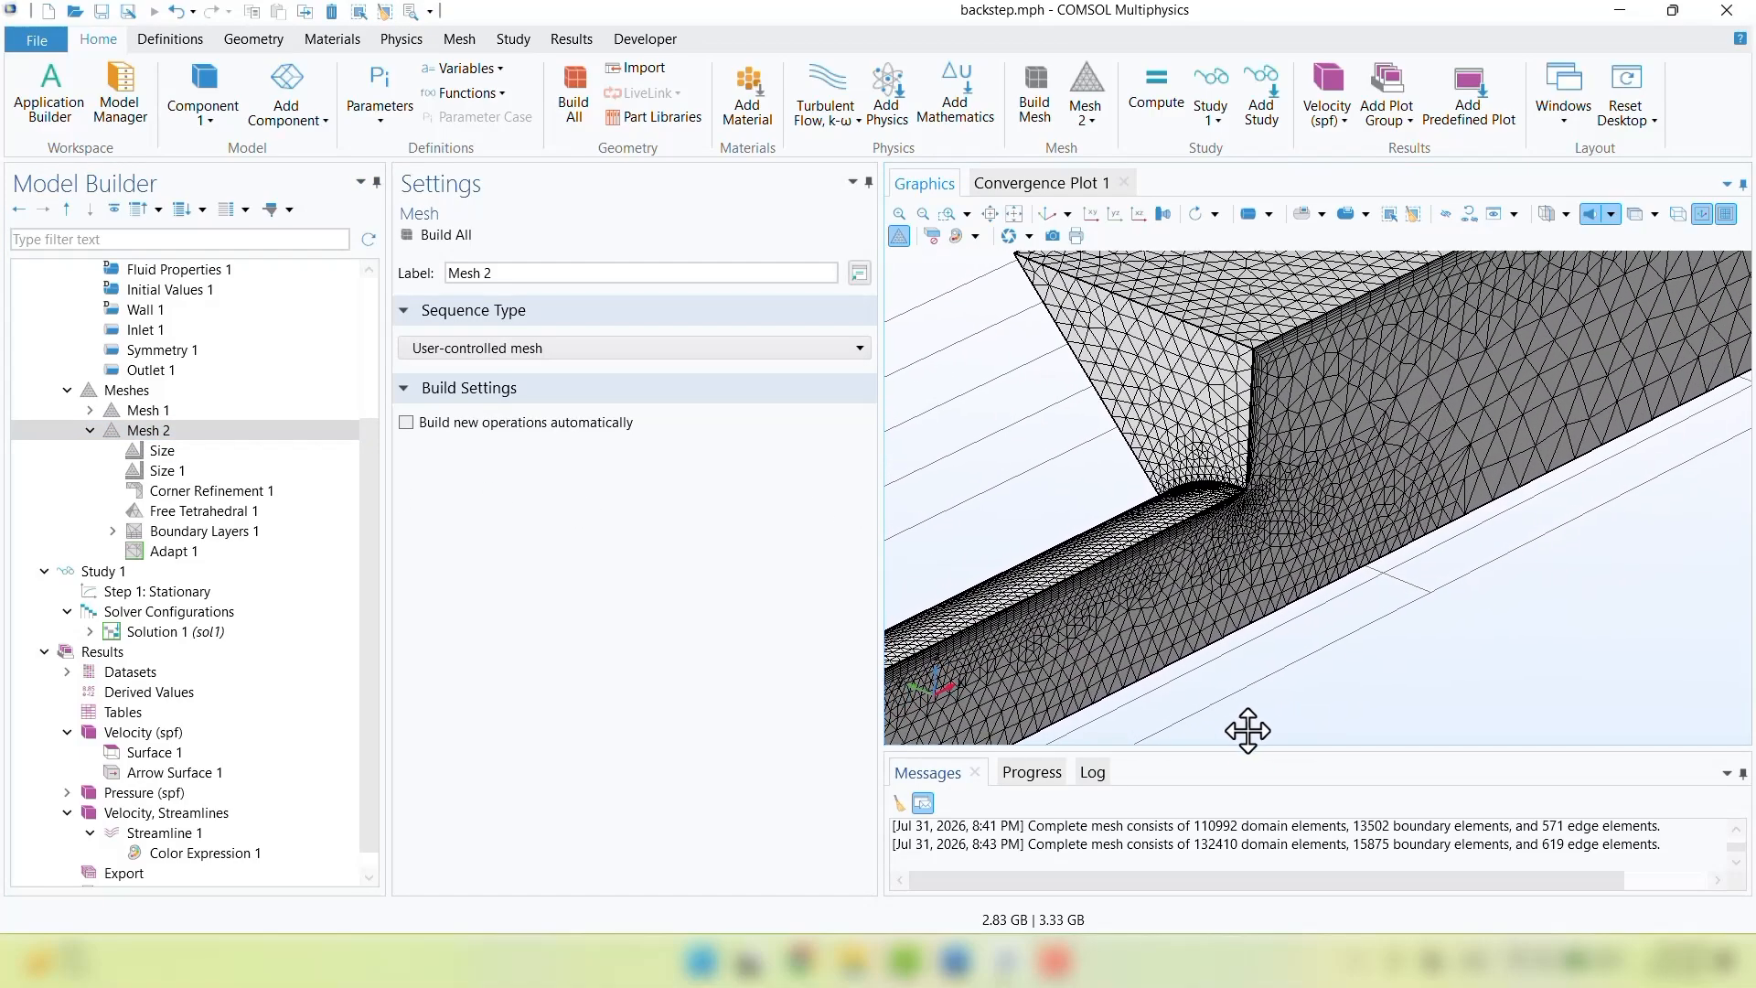
{"action": "right_click_drag", "start_coordinate": [1558, 558], "coordinate": [1143, 709]}
{"action": "left_click", "coordinate": [146, 411]}
{"action": "left_click", "coordinate": [151, 430]}
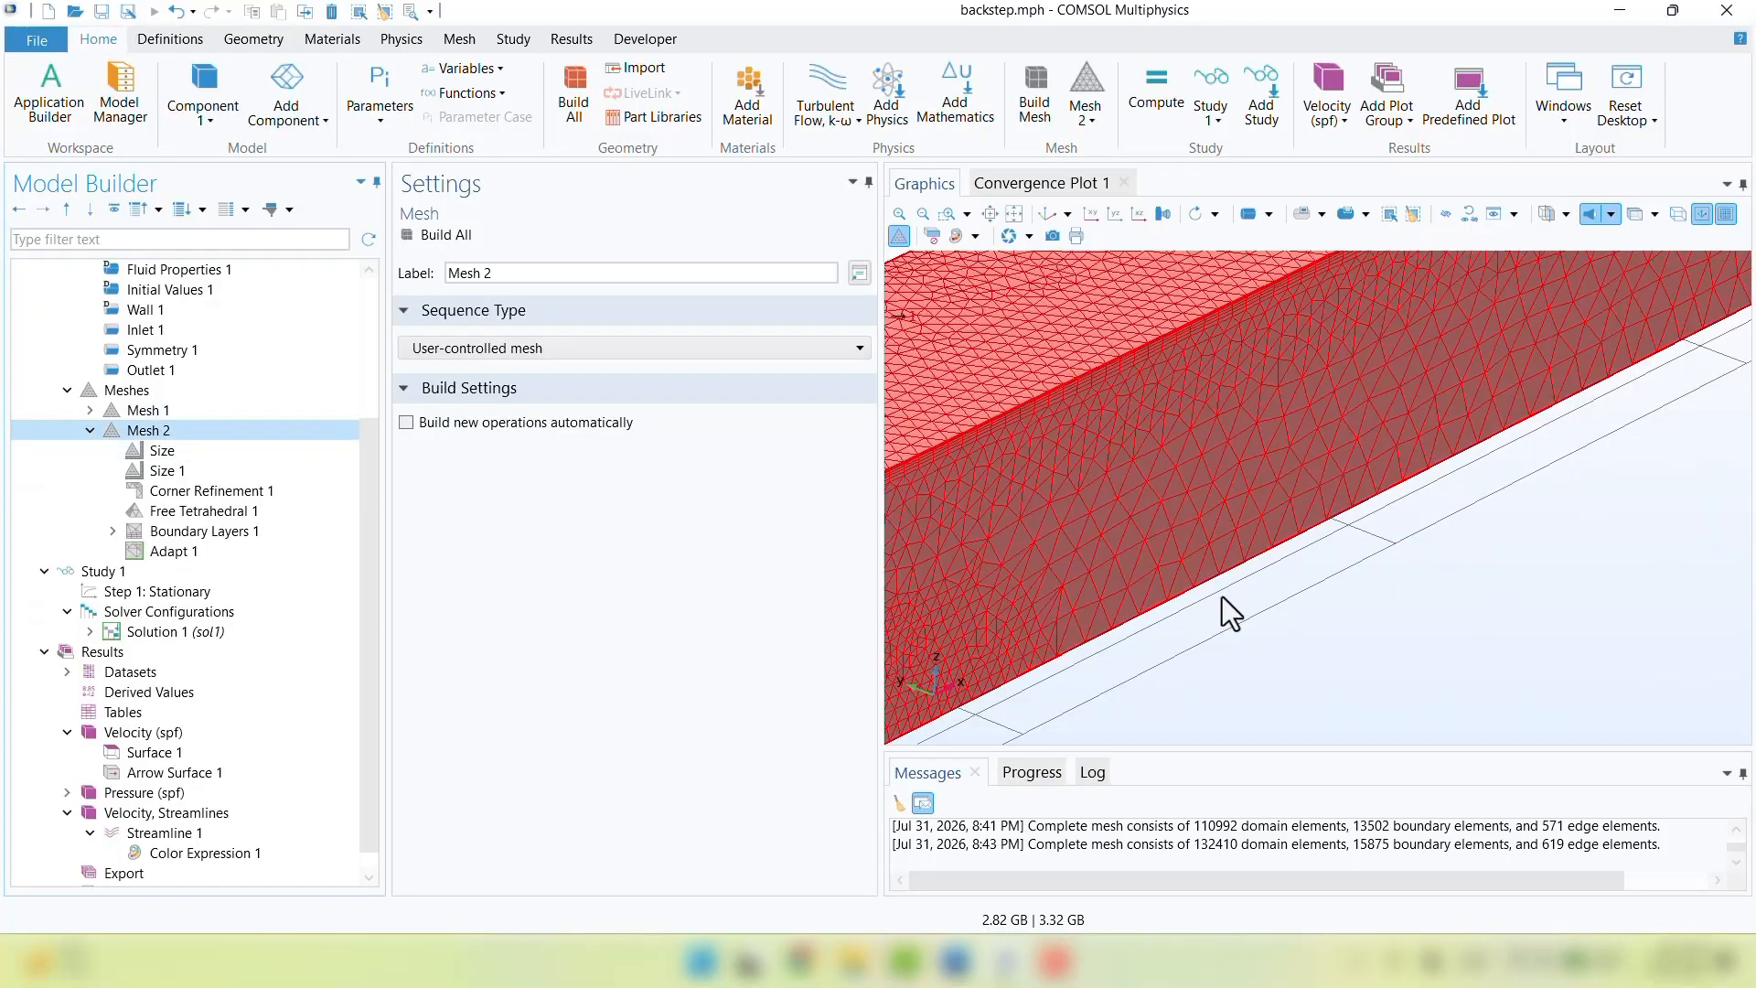
{"action": "right_click_drag", "start_coordinate": [1457, 595], "coordinate": [1261, 745]}
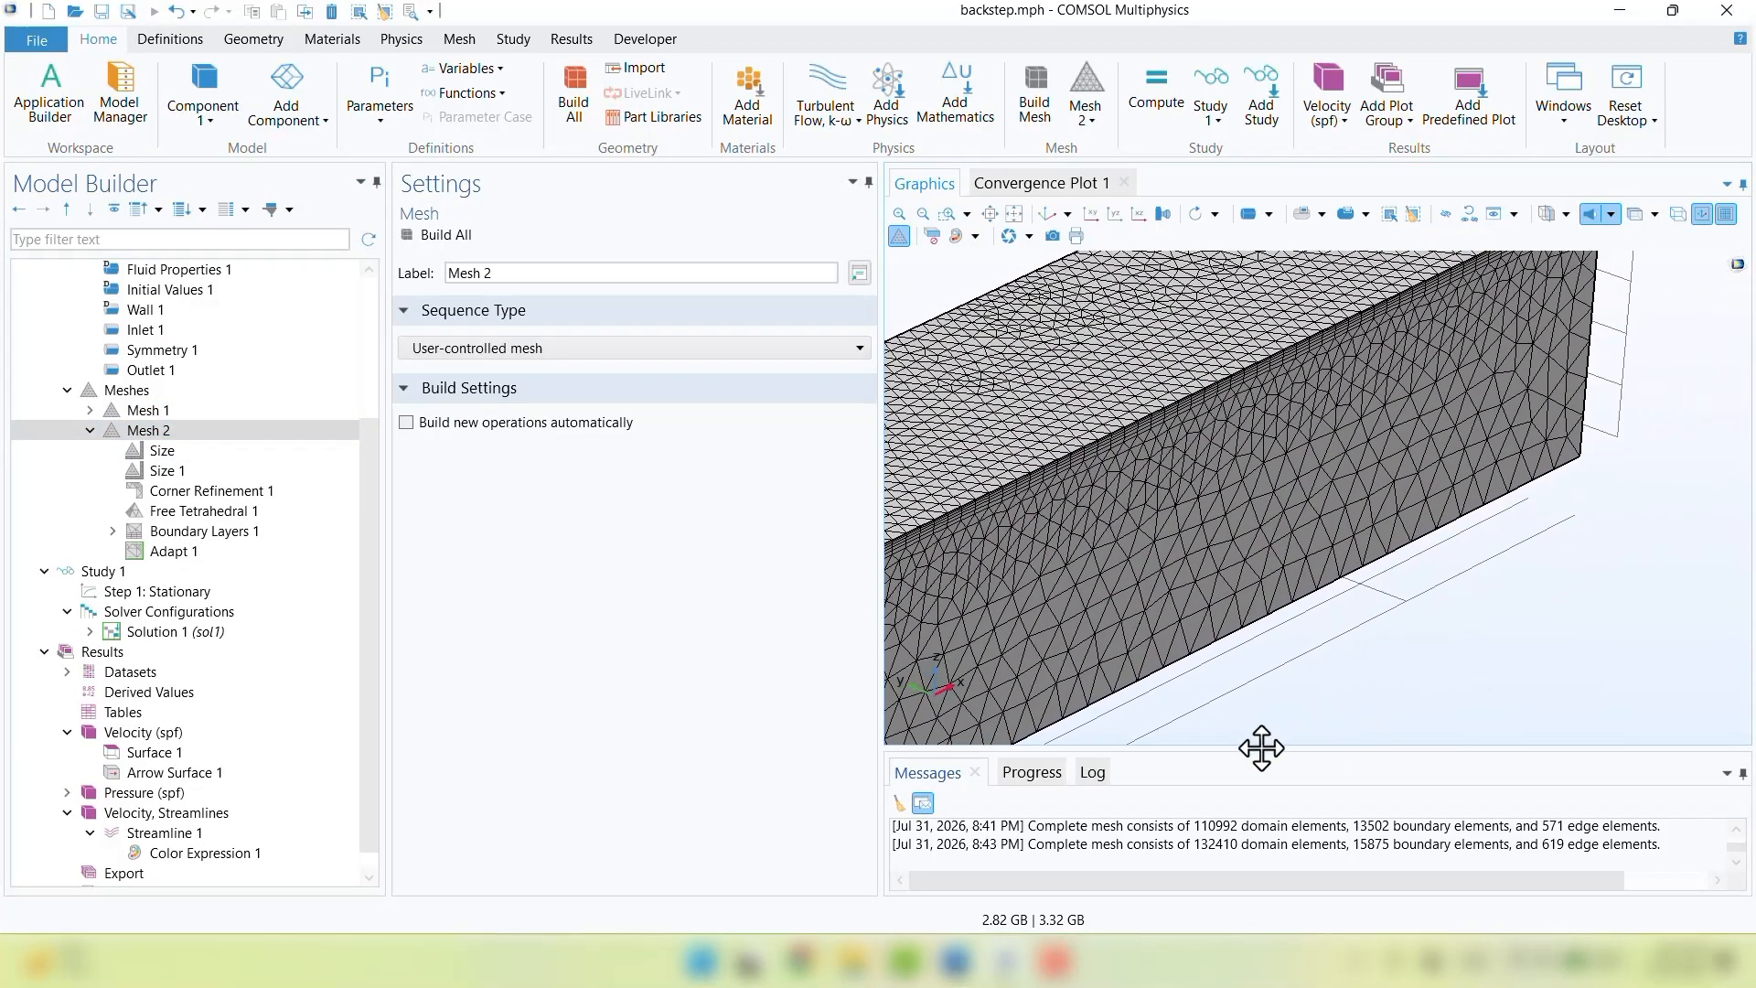
{"action": "scroll", "coordinate": [147, 759], "scroll_direction": "down", "scroll_amount": 1}
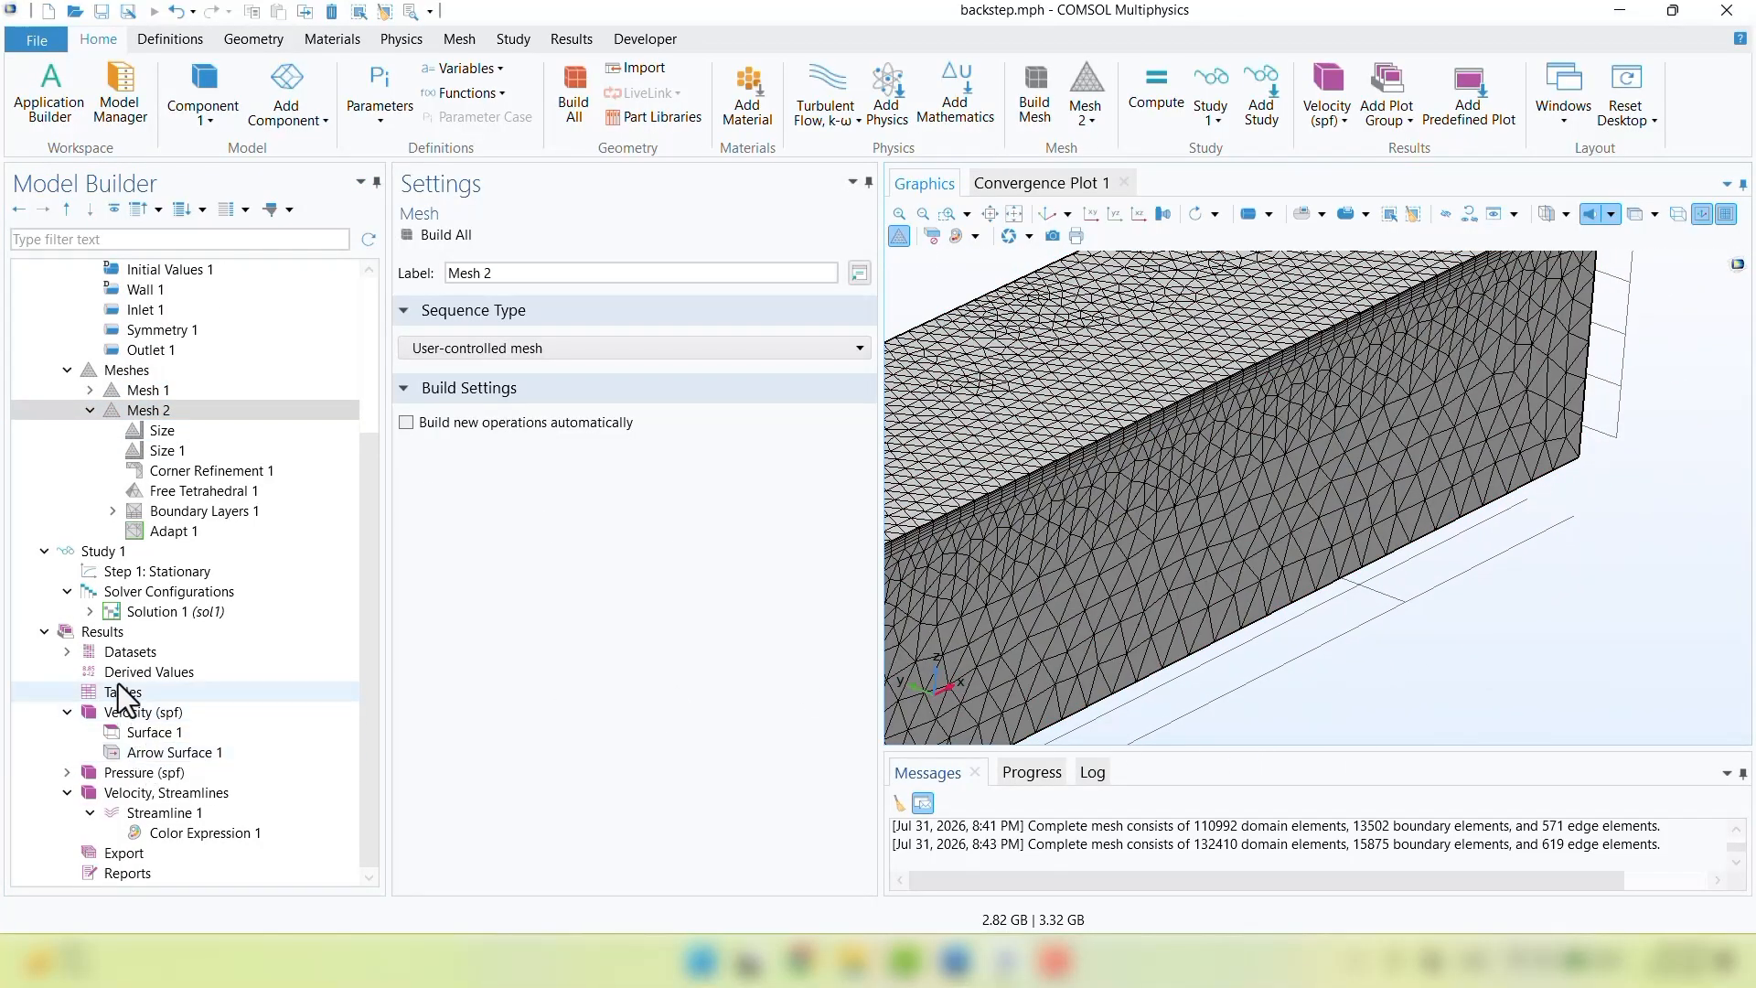
View the Velocity (spf) plot over the whole channel, and return to Mesh 2 to relate its refinement to the flow
{"action": "left_click", "coordinate": [133, 712]}
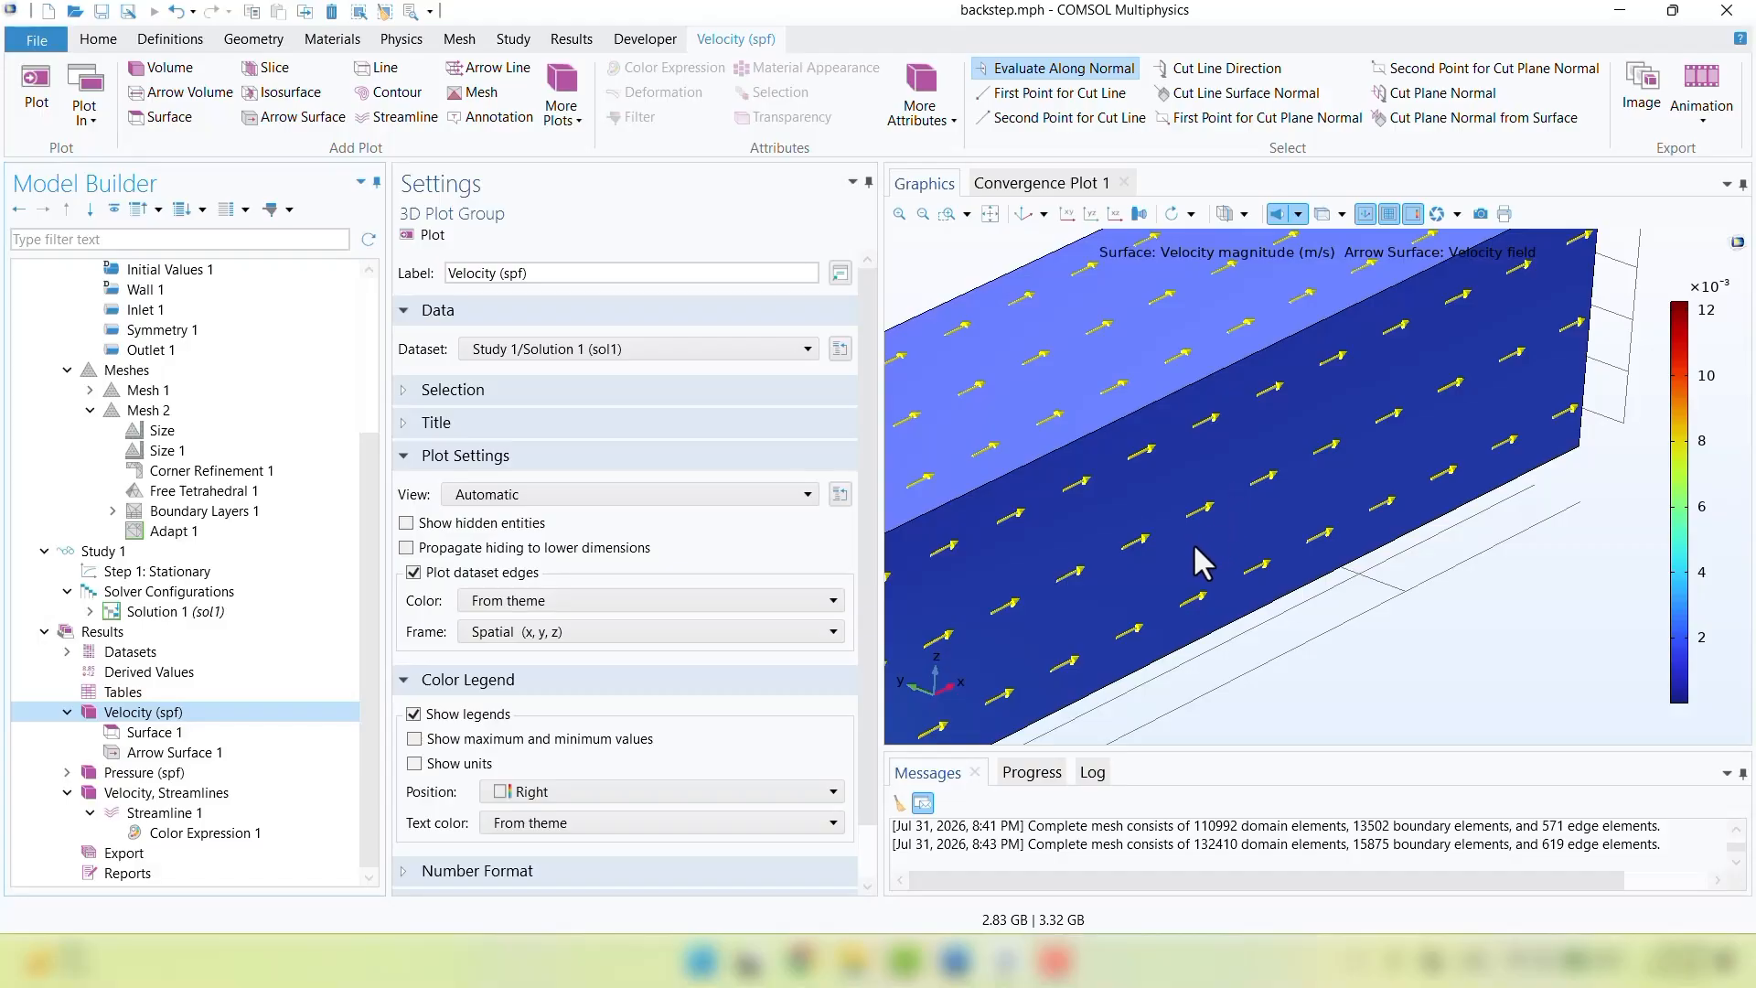
{"action": "middle_click_drag", "start_coordinate": [1393, 594], "coordinate": [1405, 773]}
{"action": "right_click_drag", "start_coordinate": [1102, 524], "coordinate": [1215, 435]}
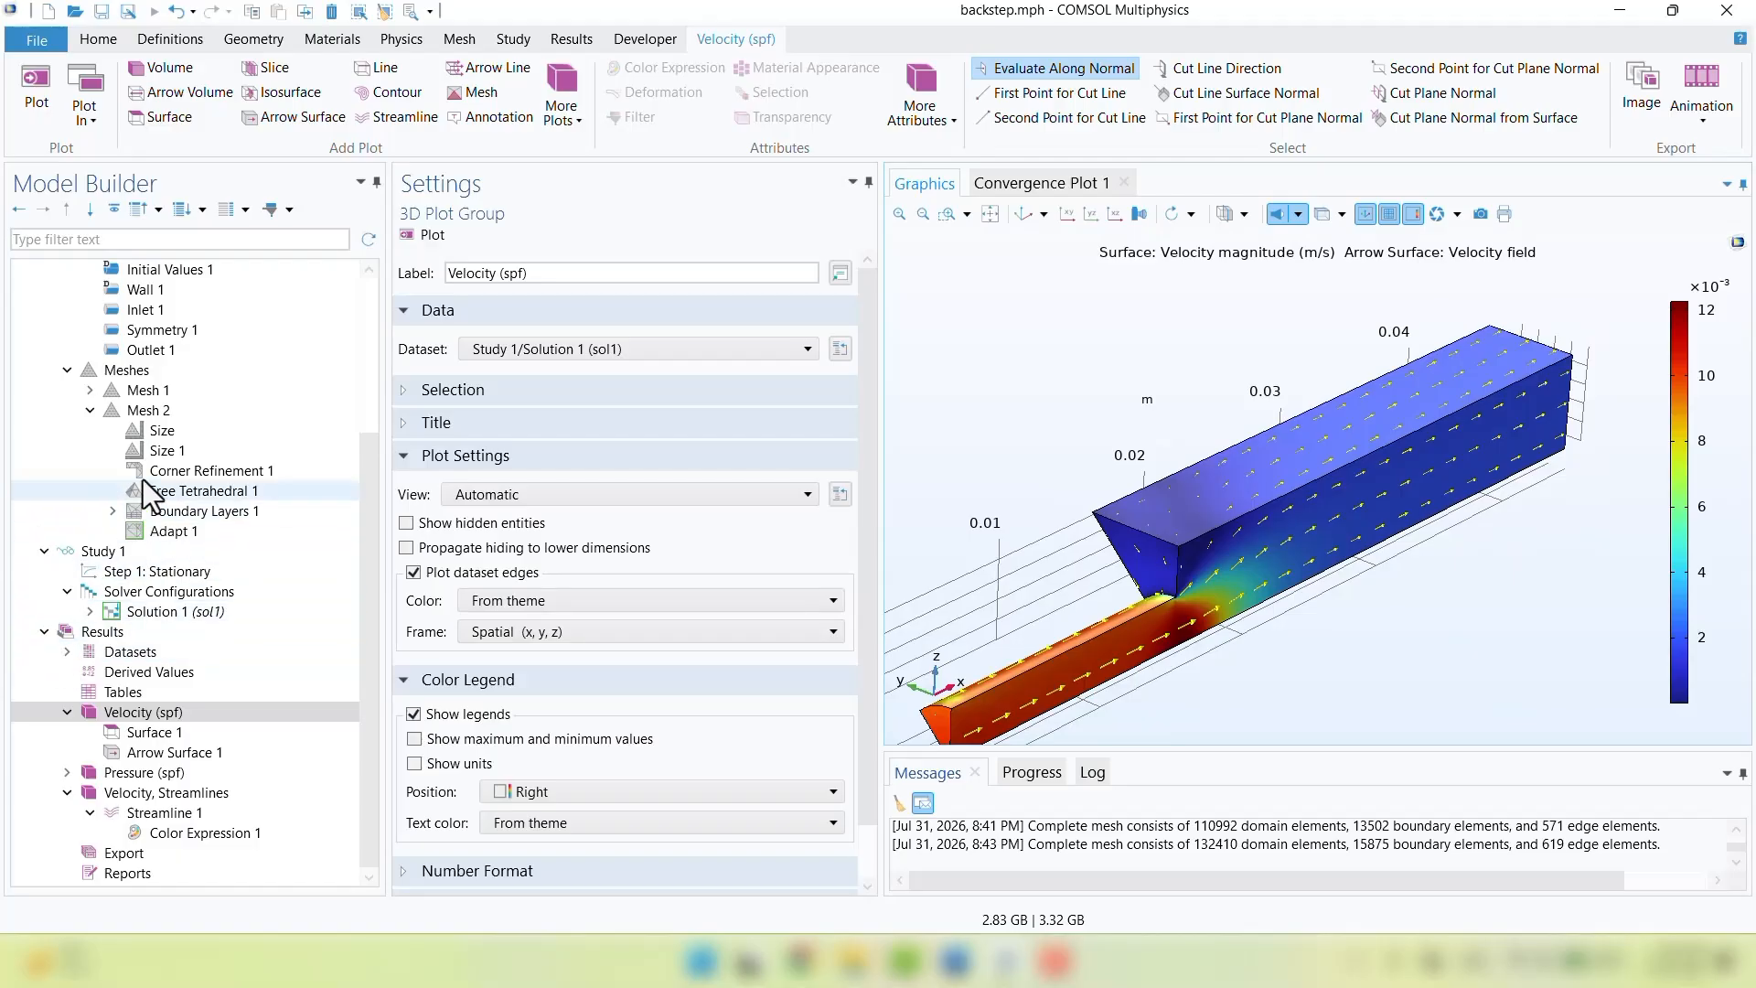
{"action": "left_click", "coordinate": [146, 412]}
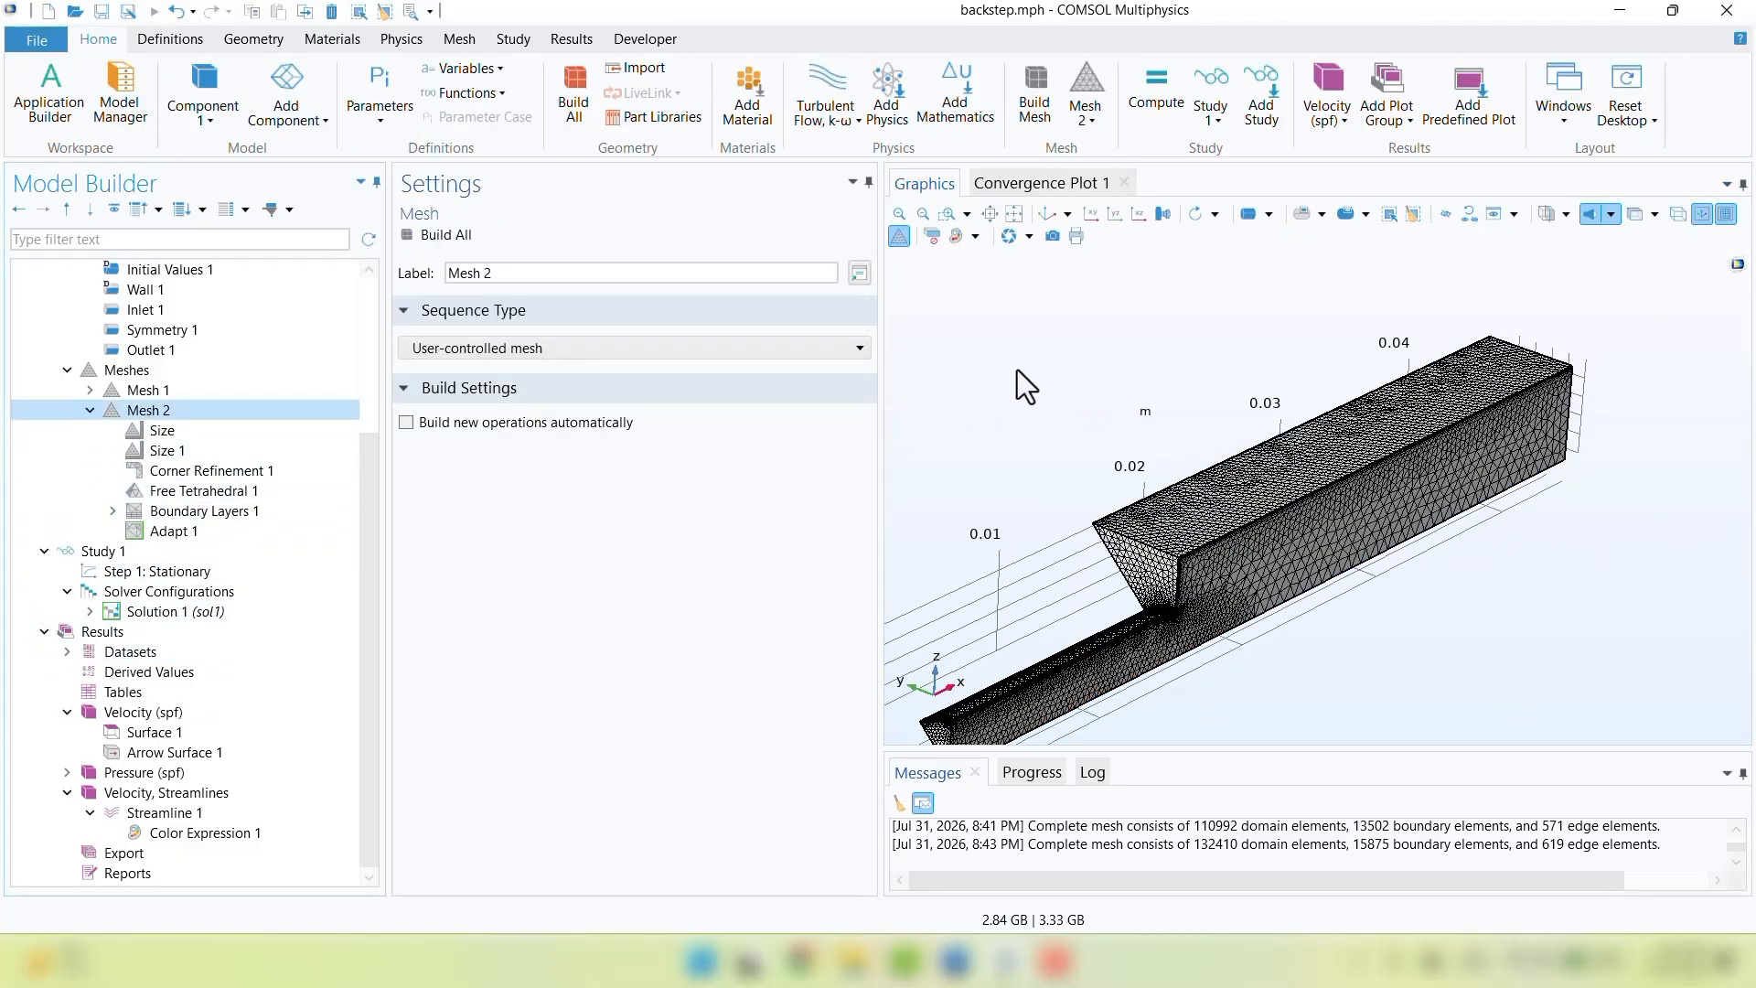
Add a second Stationary study and check its mesh selection against that of the Study 1 stationary step
{"action": "left_click", "coordinate": [513, 39]}
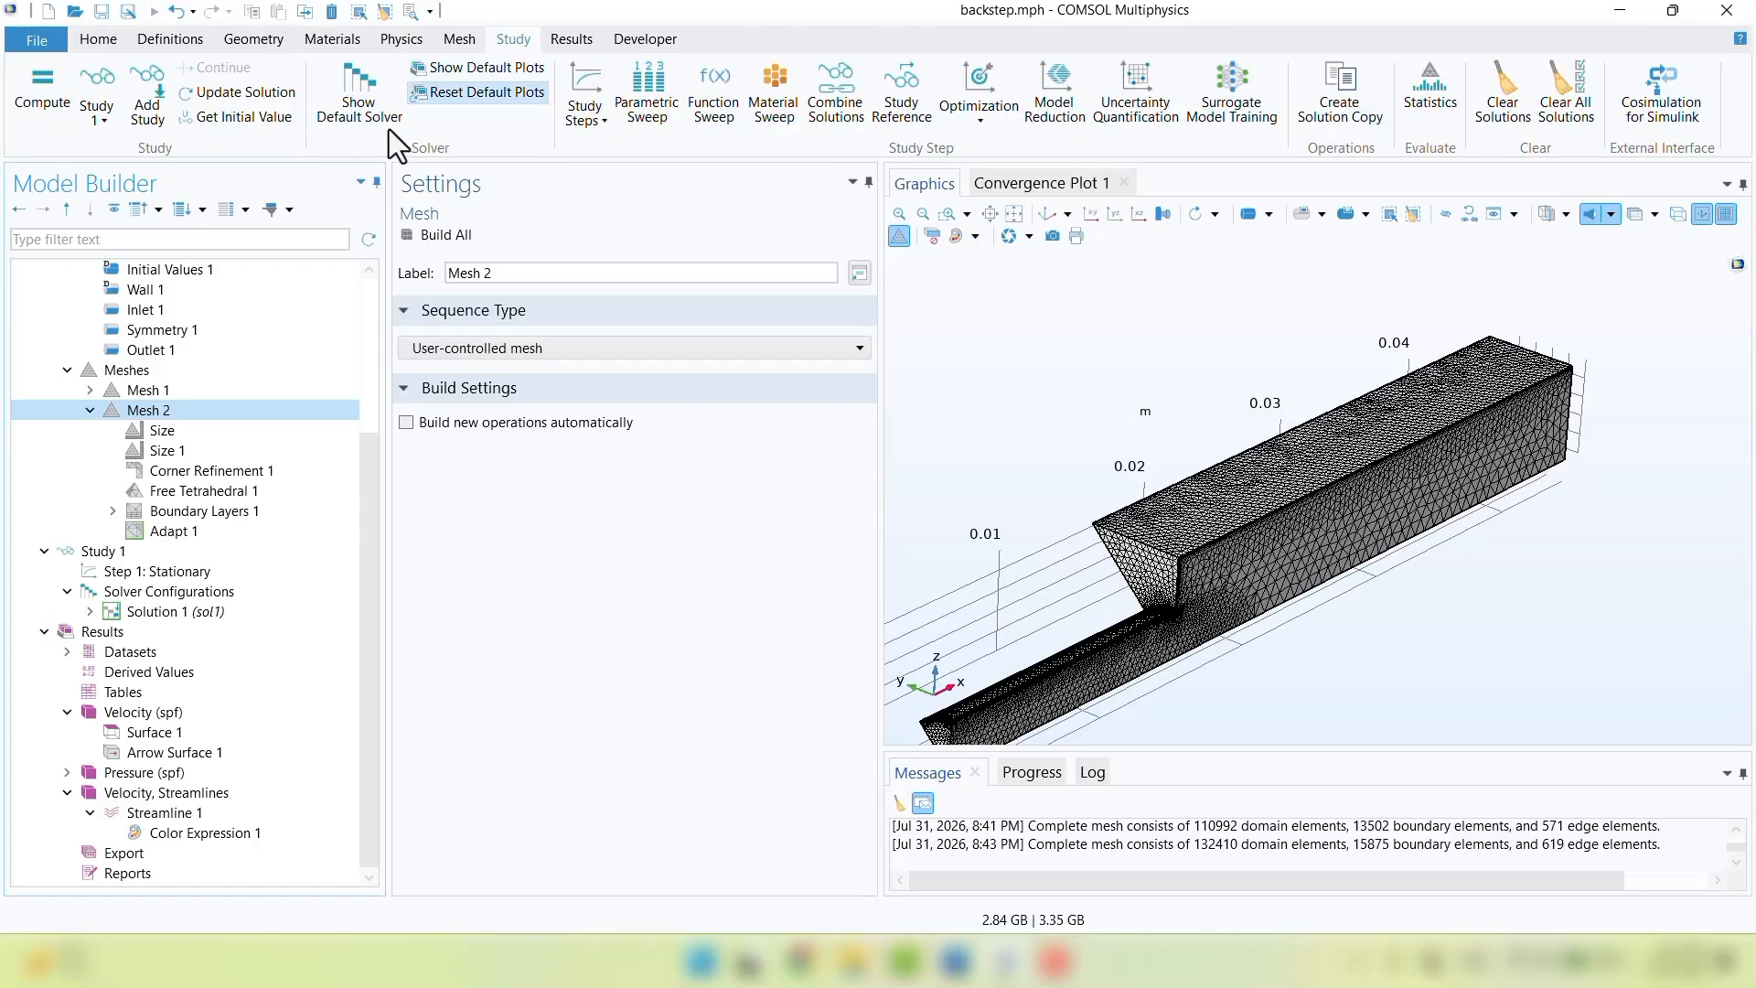
{"action": "left_click", "coordinate": [149, 92]}
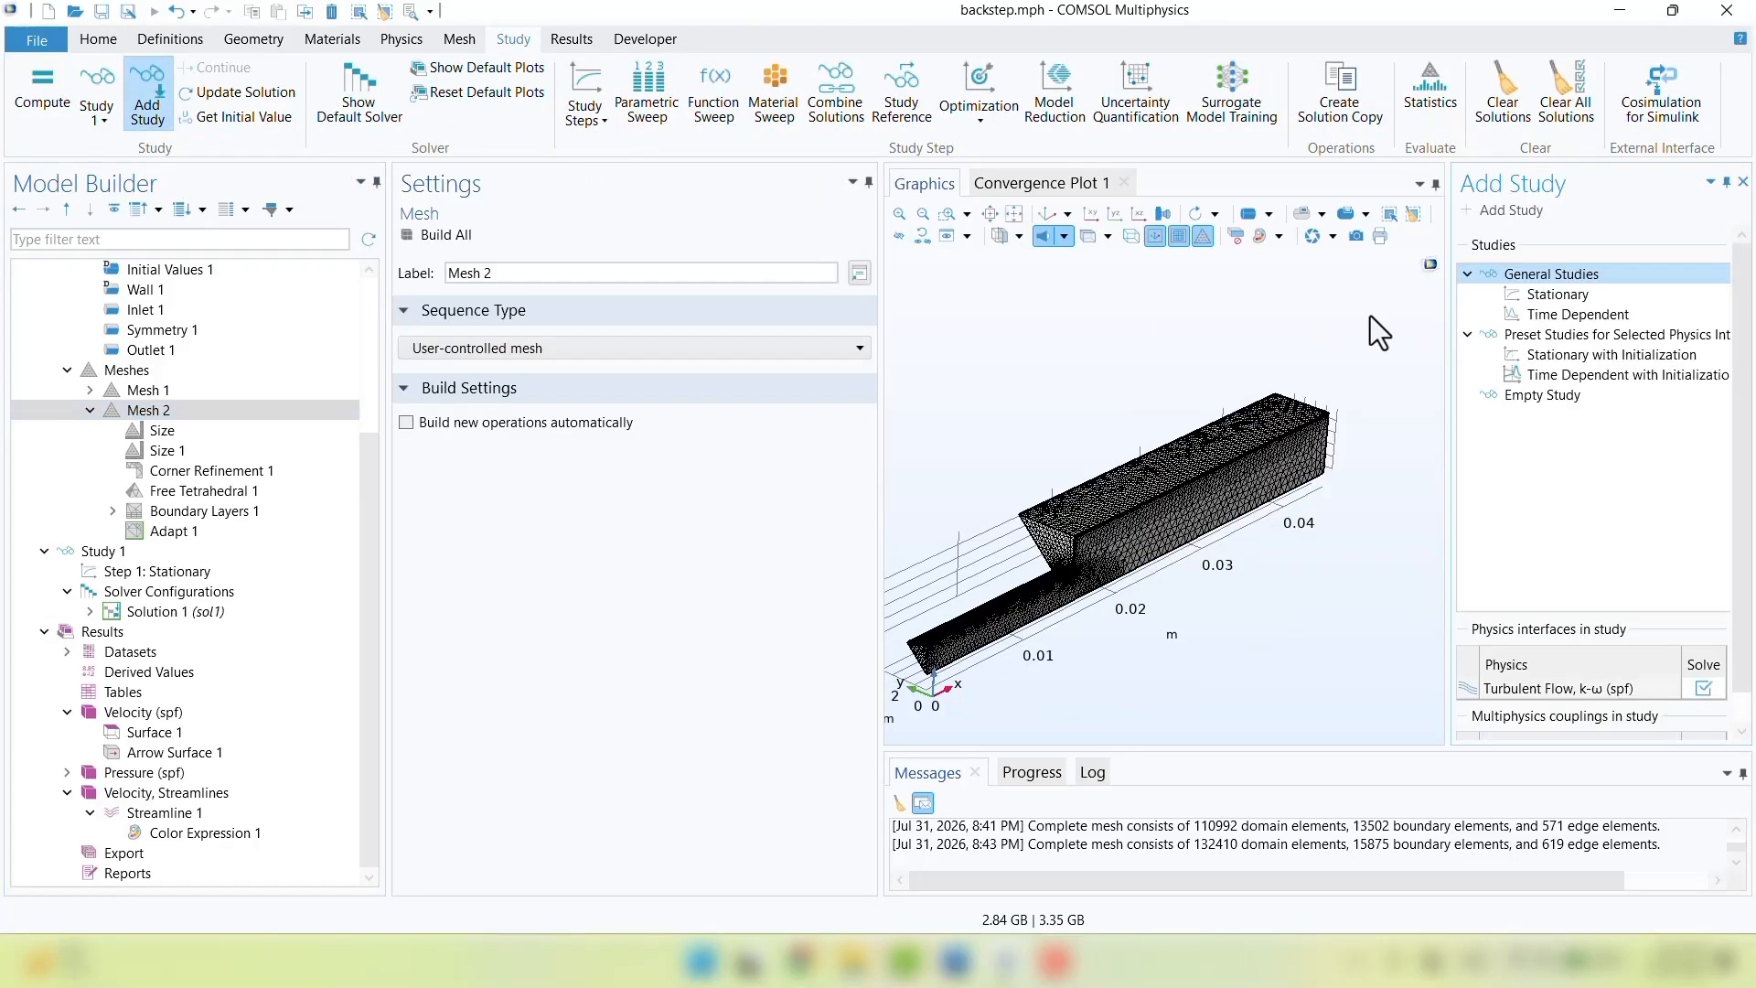
{"action": "left_click", "coordinate": [1529, 293]}
{"action": "double_click", "coordinate": [1529, 293]}
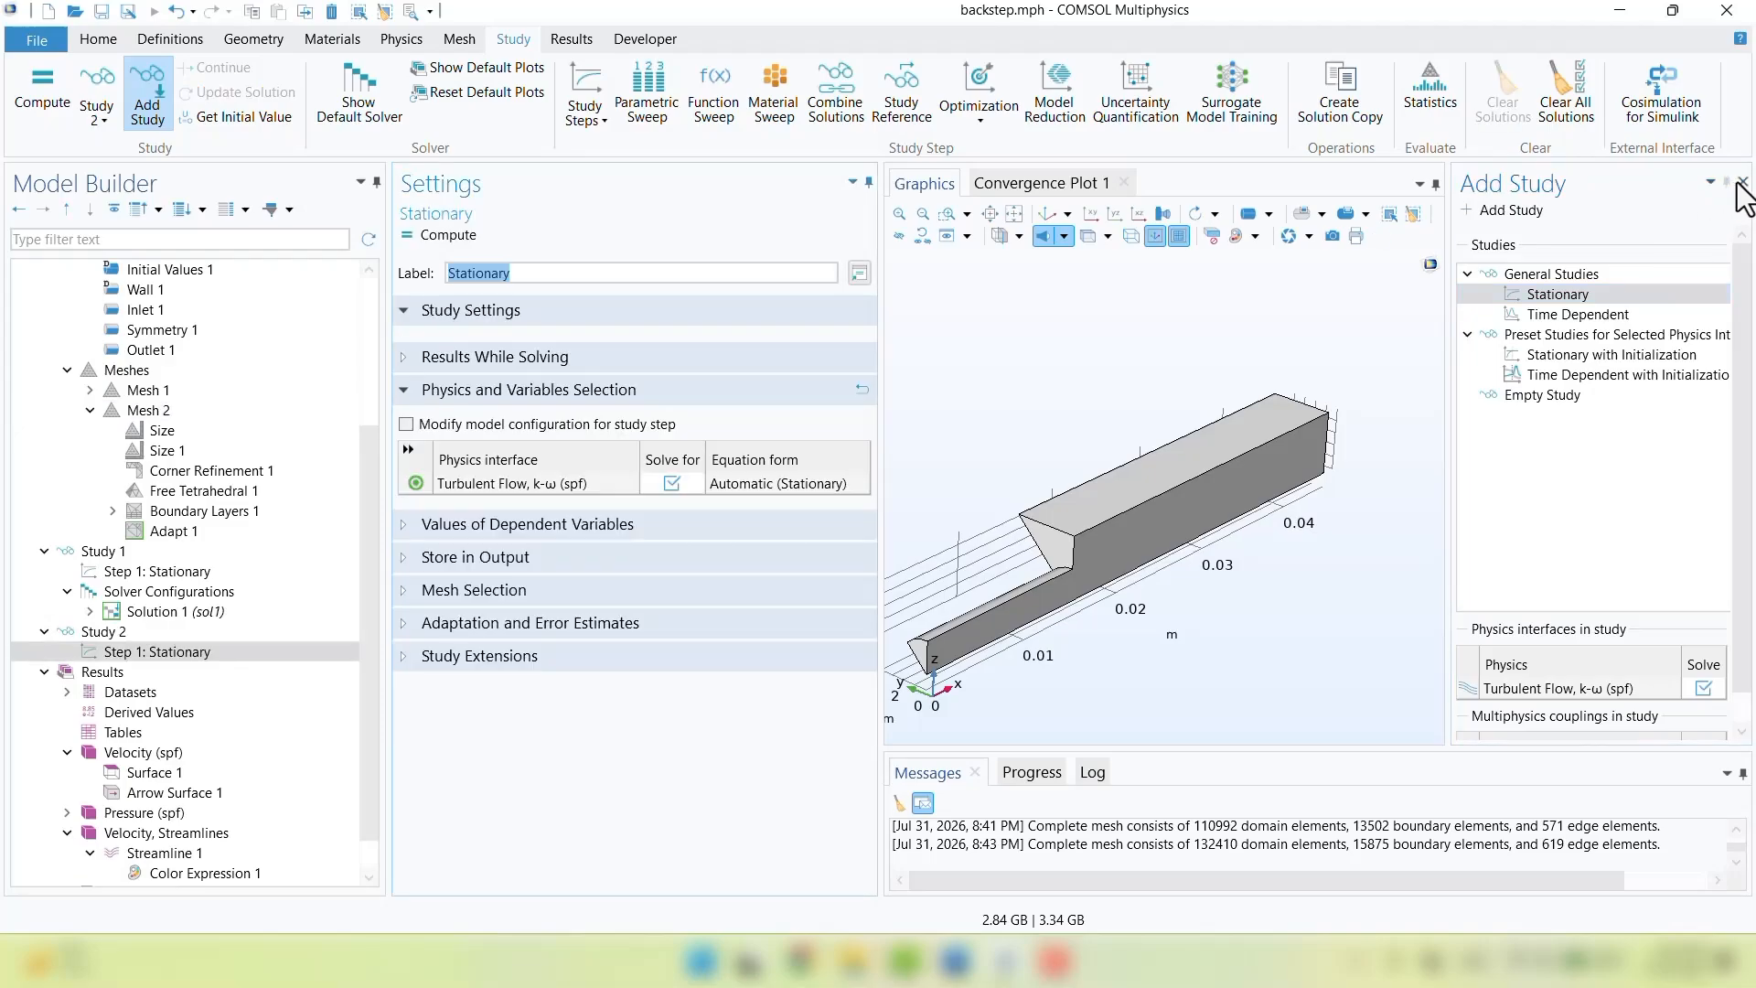
{"action": "left_click", "coordinate": [1743, 182]}
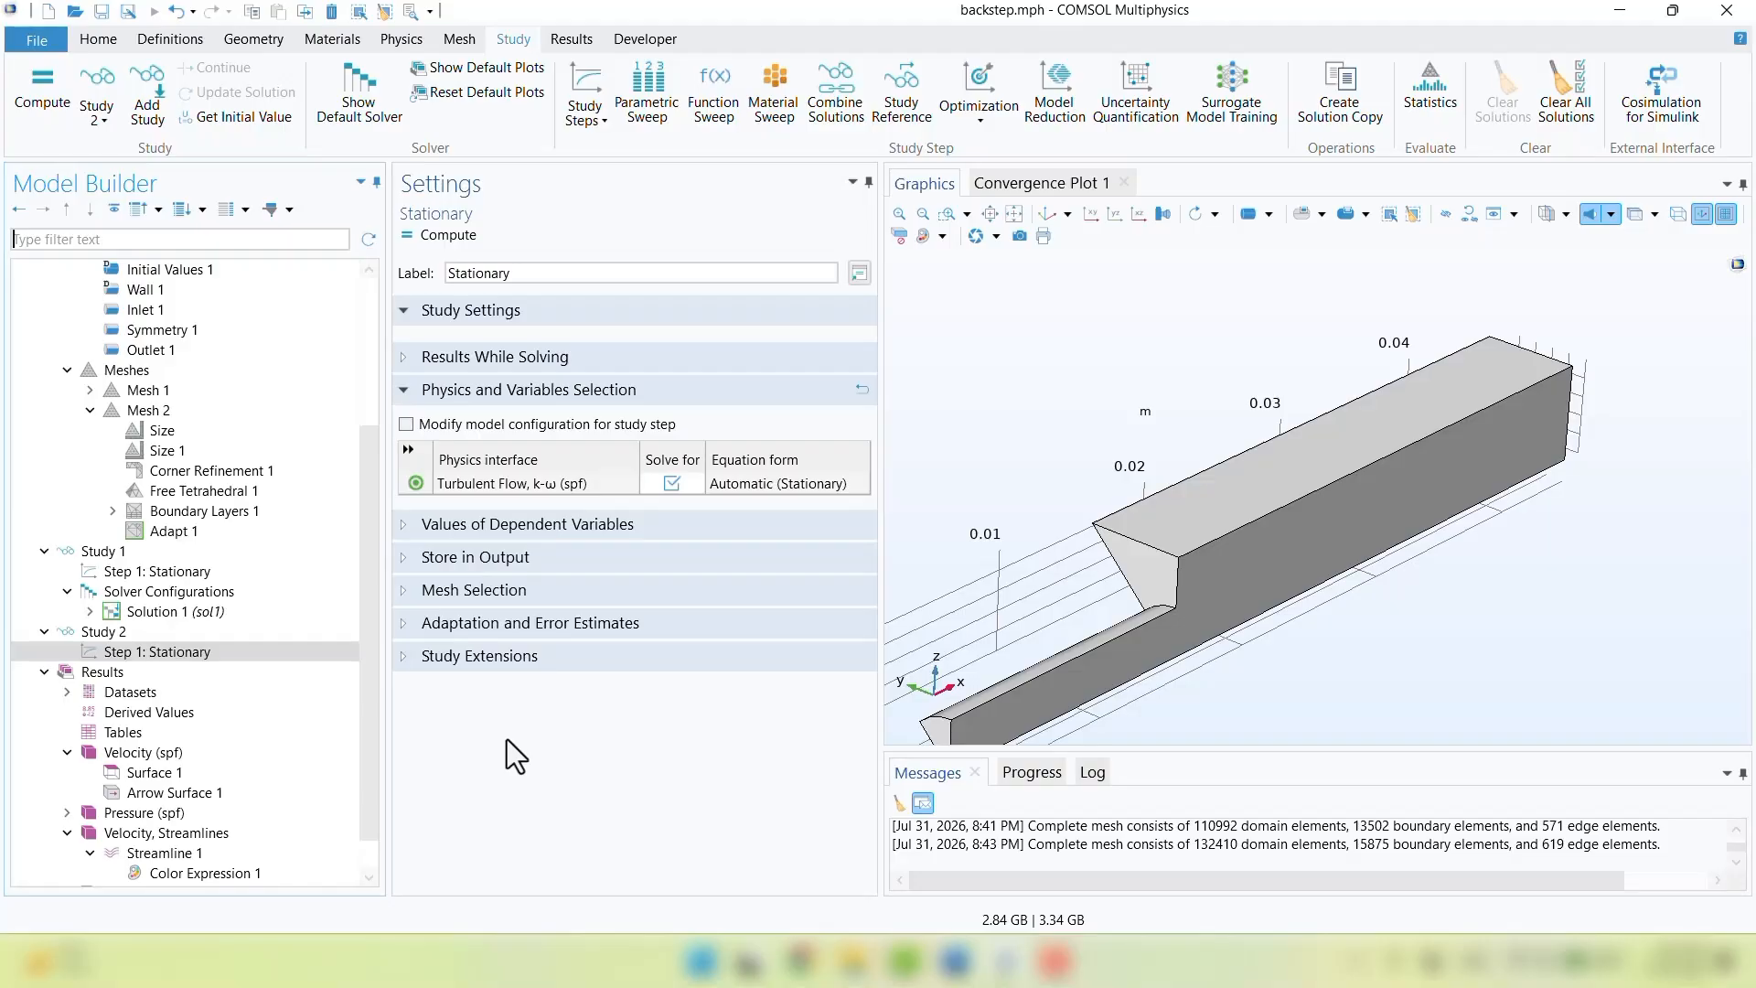
{"action": "left_click", "coordinate": [483, 589]}
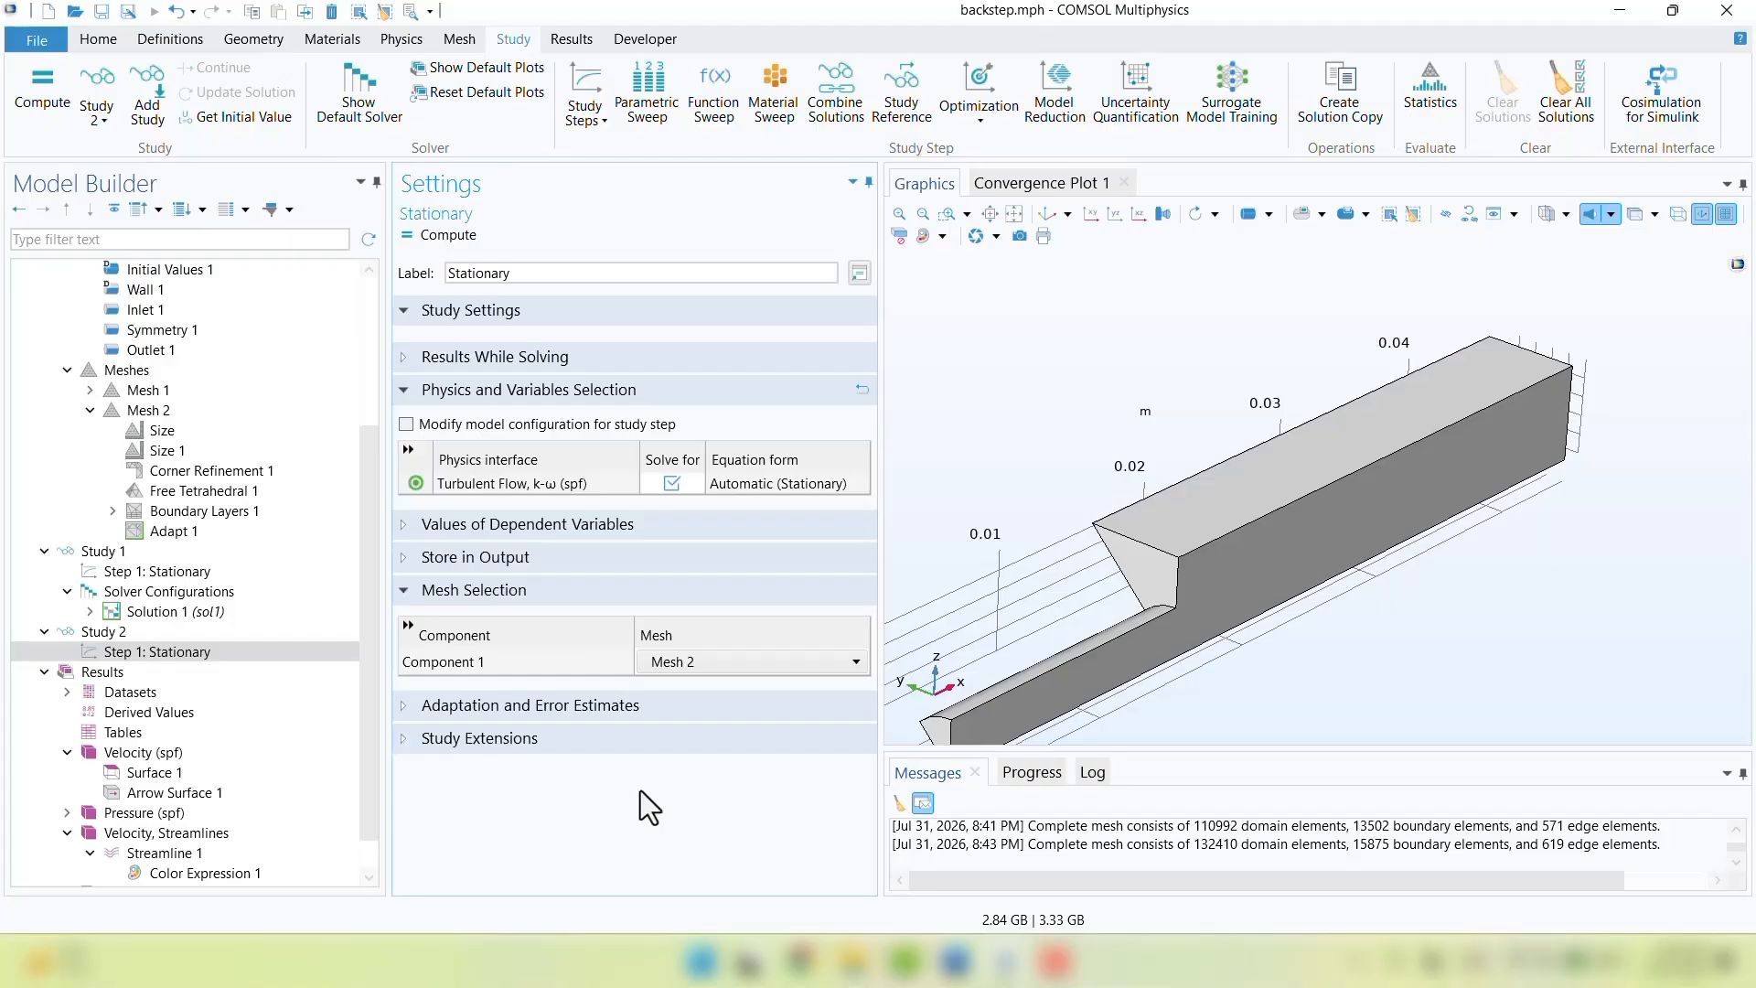
{"action": "left_click", "coordinate": [162, 576]}
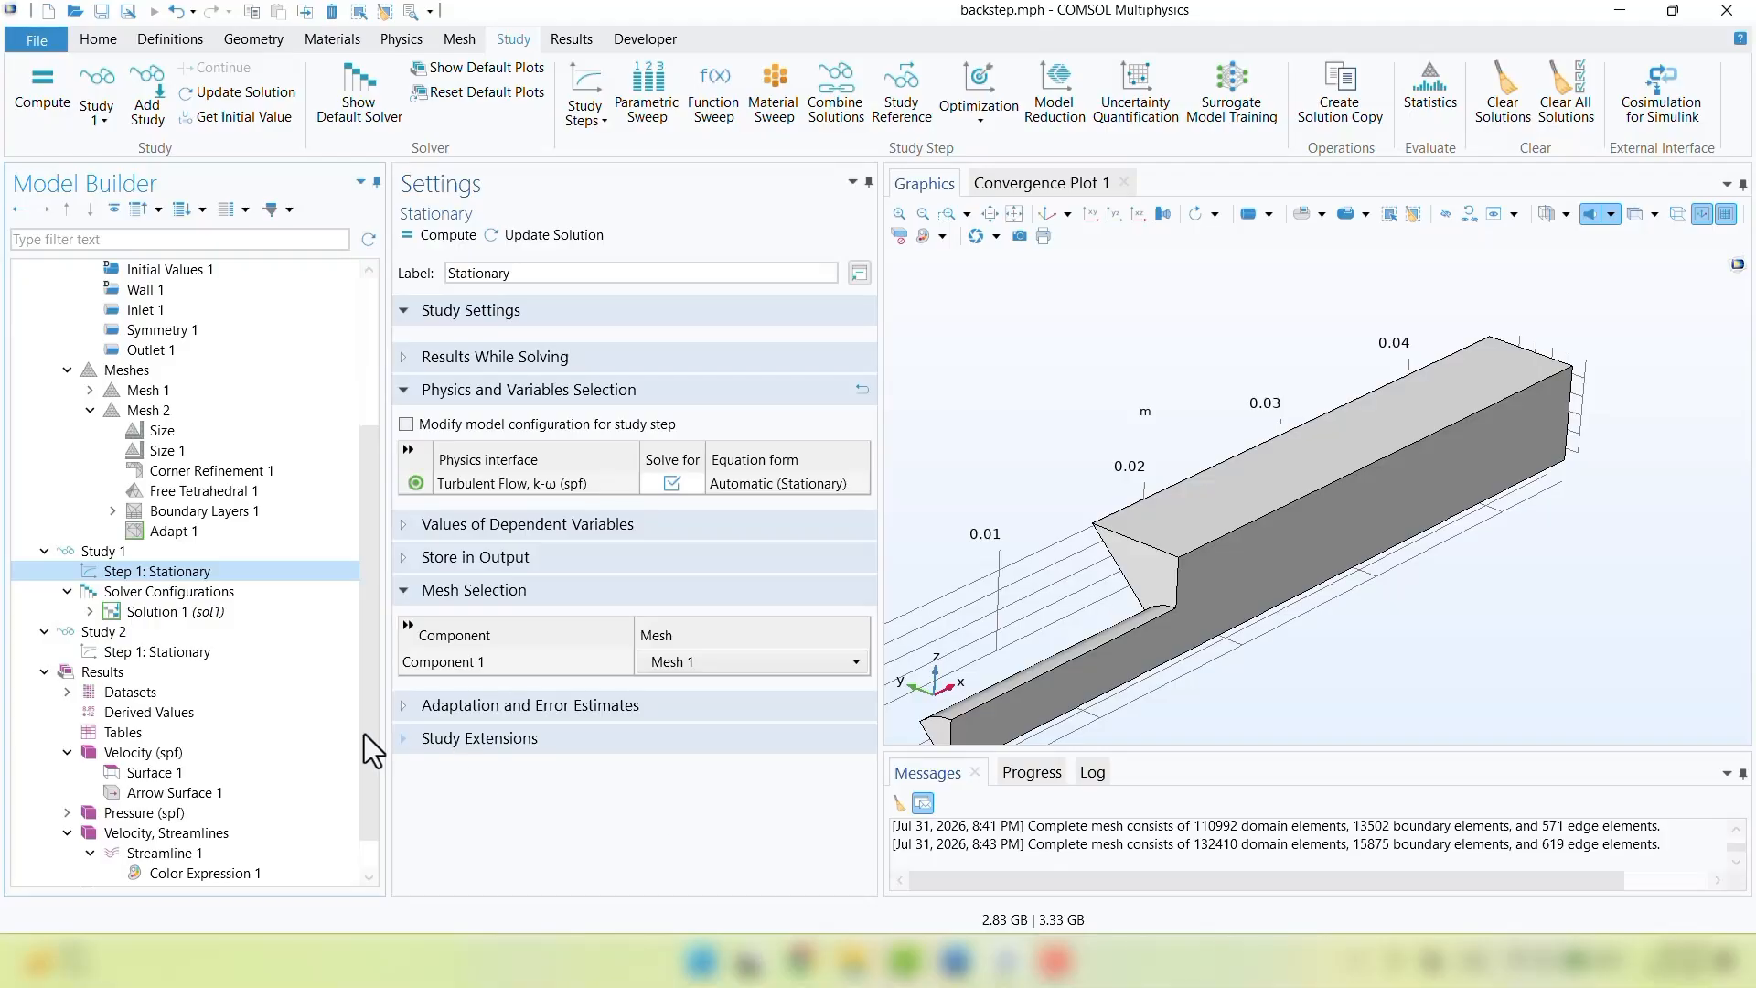
Turn off default plot generation for Study 2 and compute the study
{"action": "left_click", "coordinate": [112, 634]}
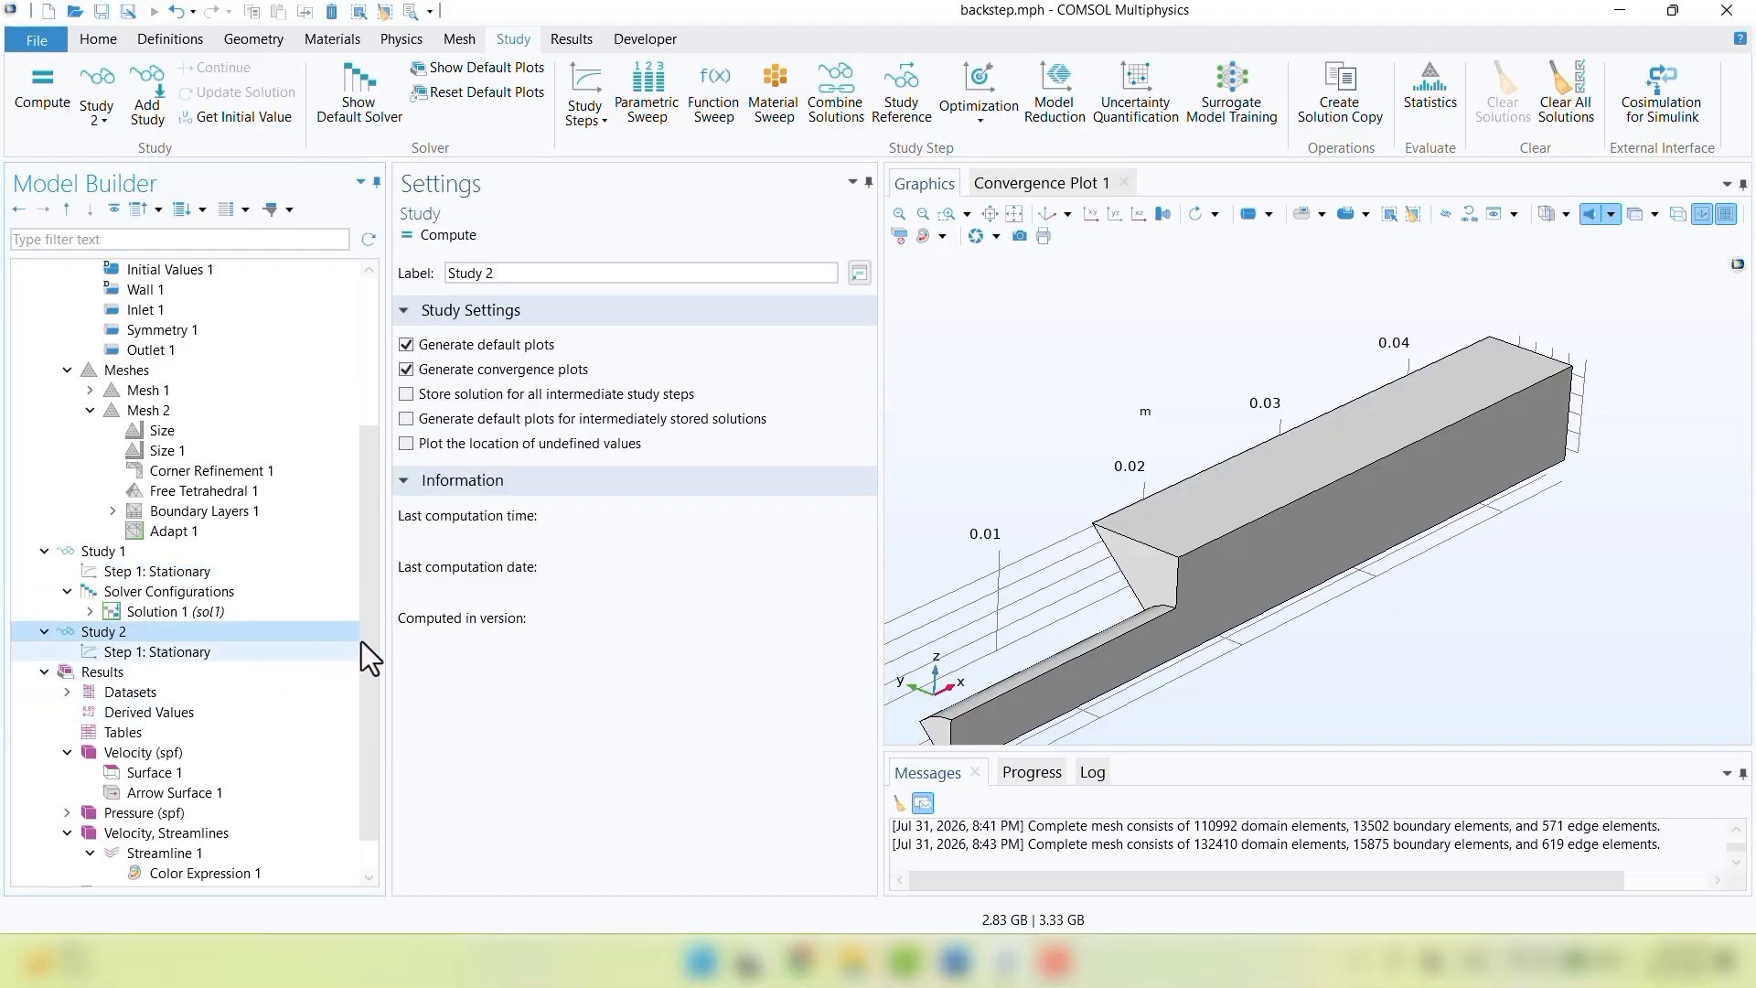
{"action": "left_click", "coordinate": [407, 348]}
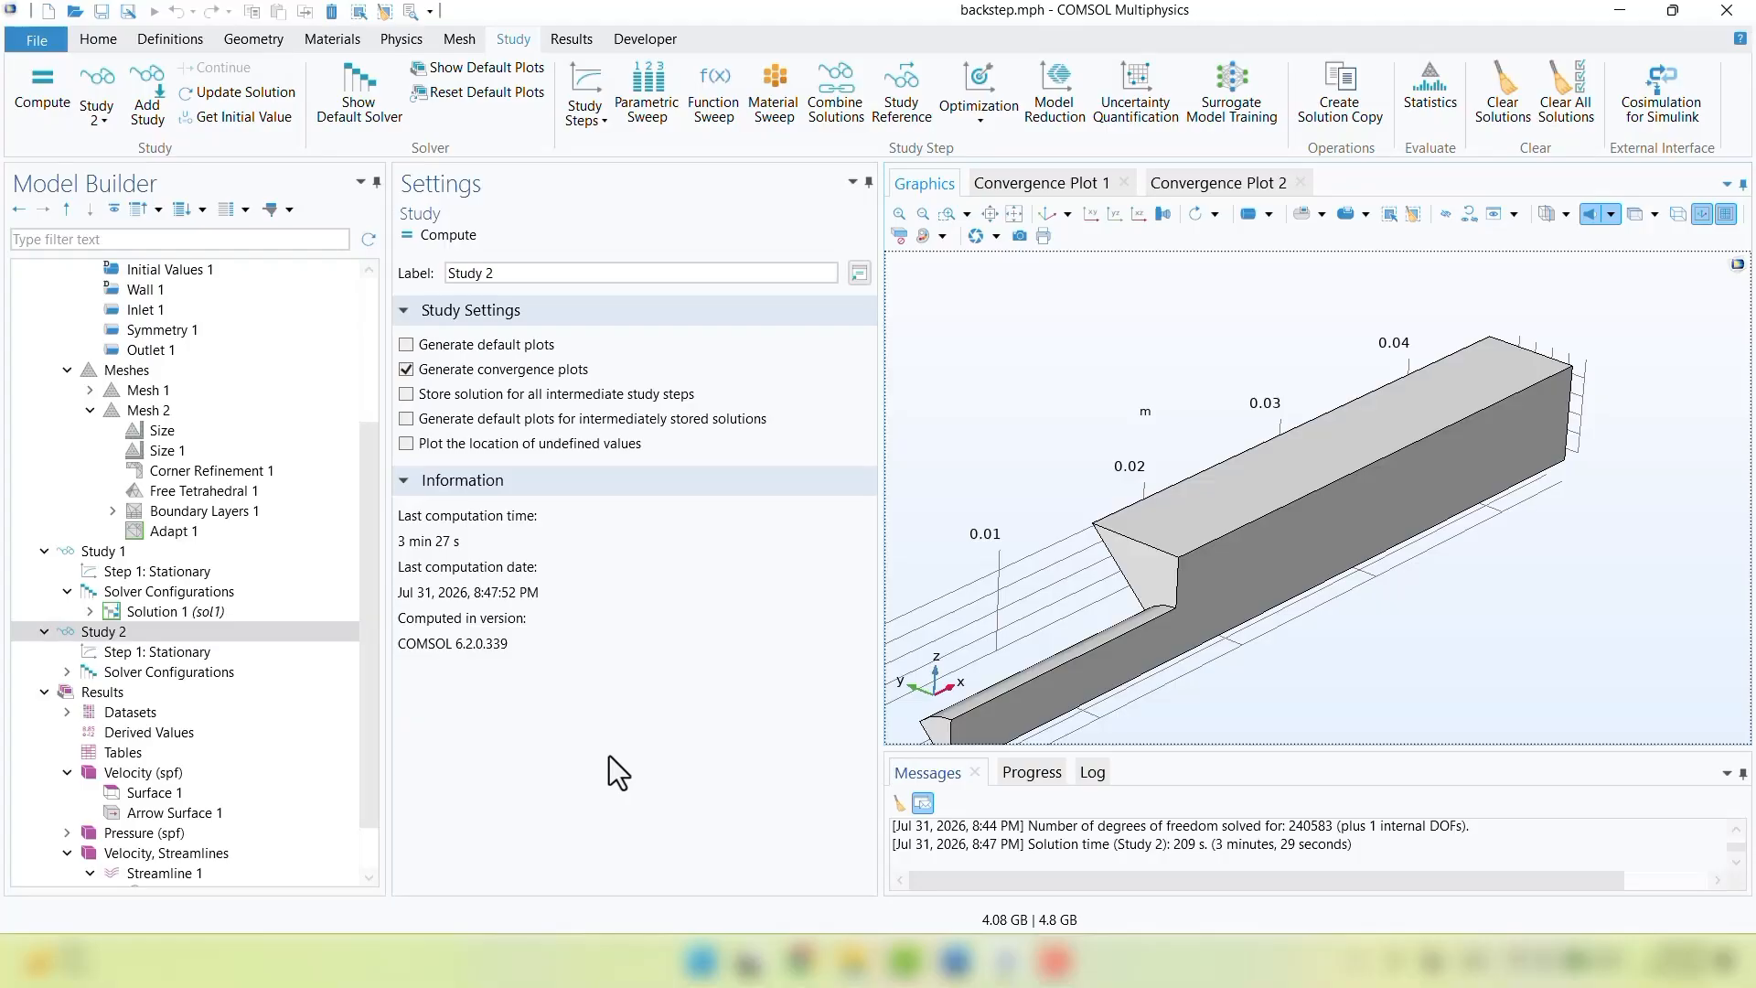
Duplicate the Velocity (spf) plot group and rename the copy Velocity (spf) adaptive mesh
{"action": "scroll", "coordinate": [283, 754], "scroll_direction": "down", "scroll_amount": 1}
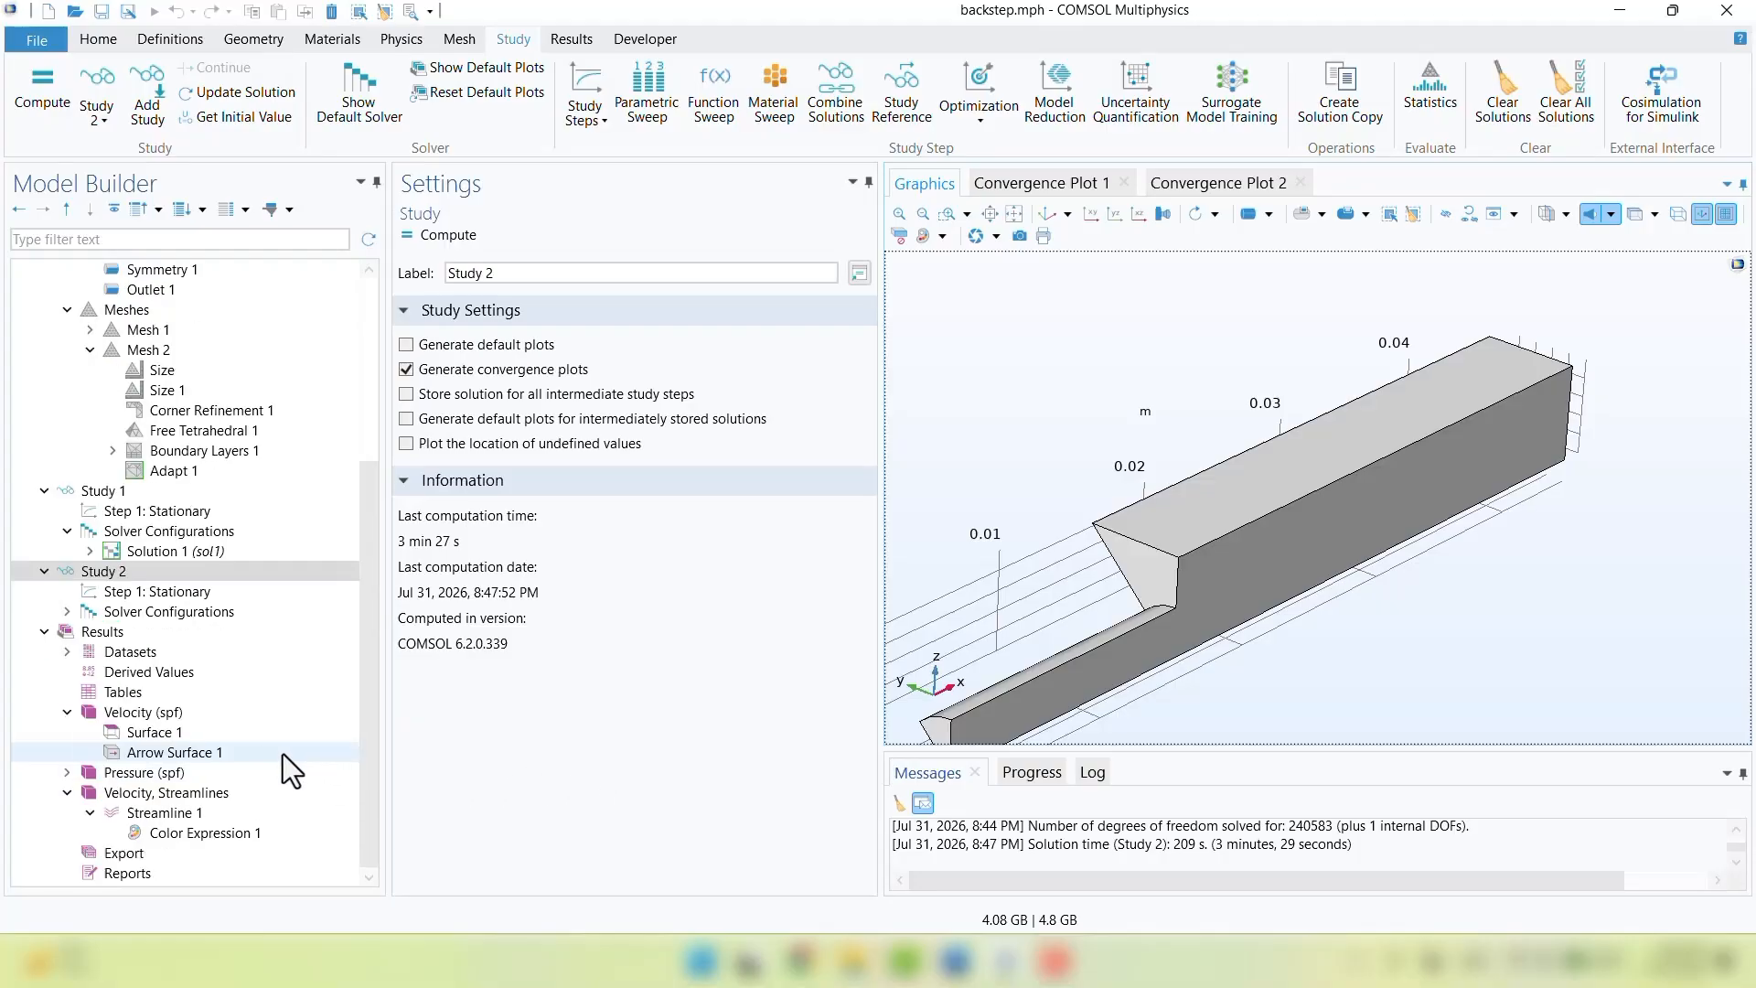
{"action": "left_click", "coordinate": [165, 711]}
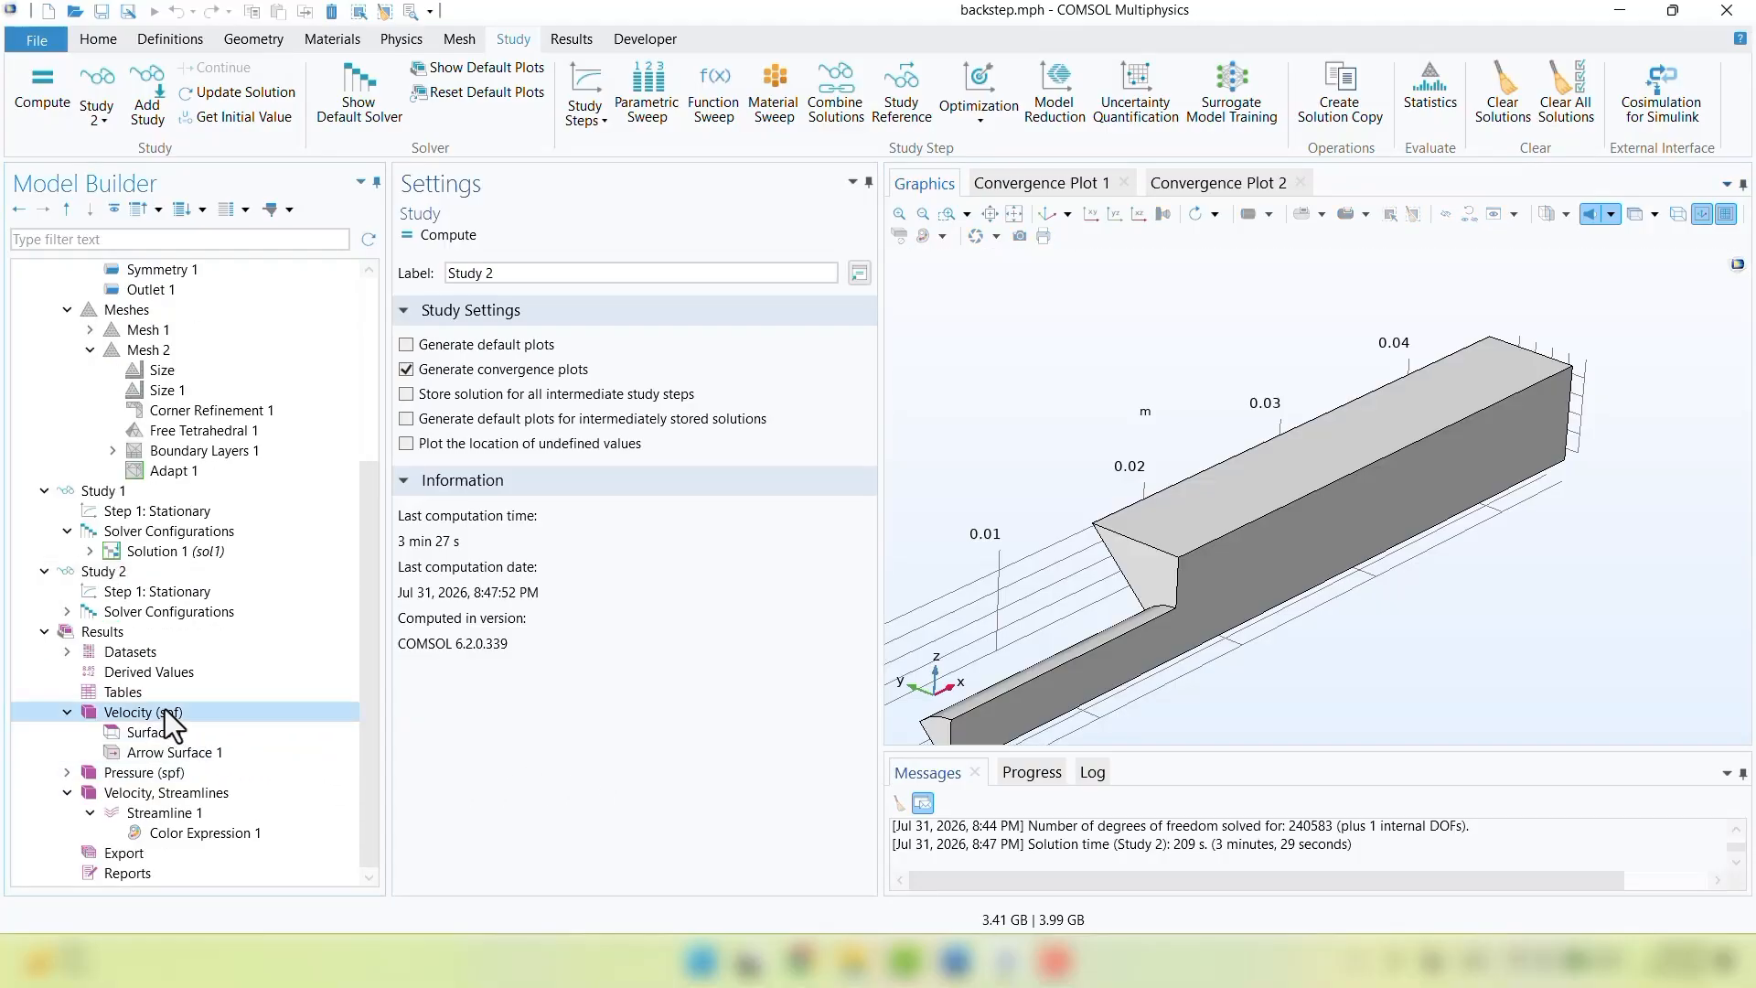
{"action": "right_click", "coordinate": [167, 709]}
{"action": "left_click", "coordinate": [220, 676]}
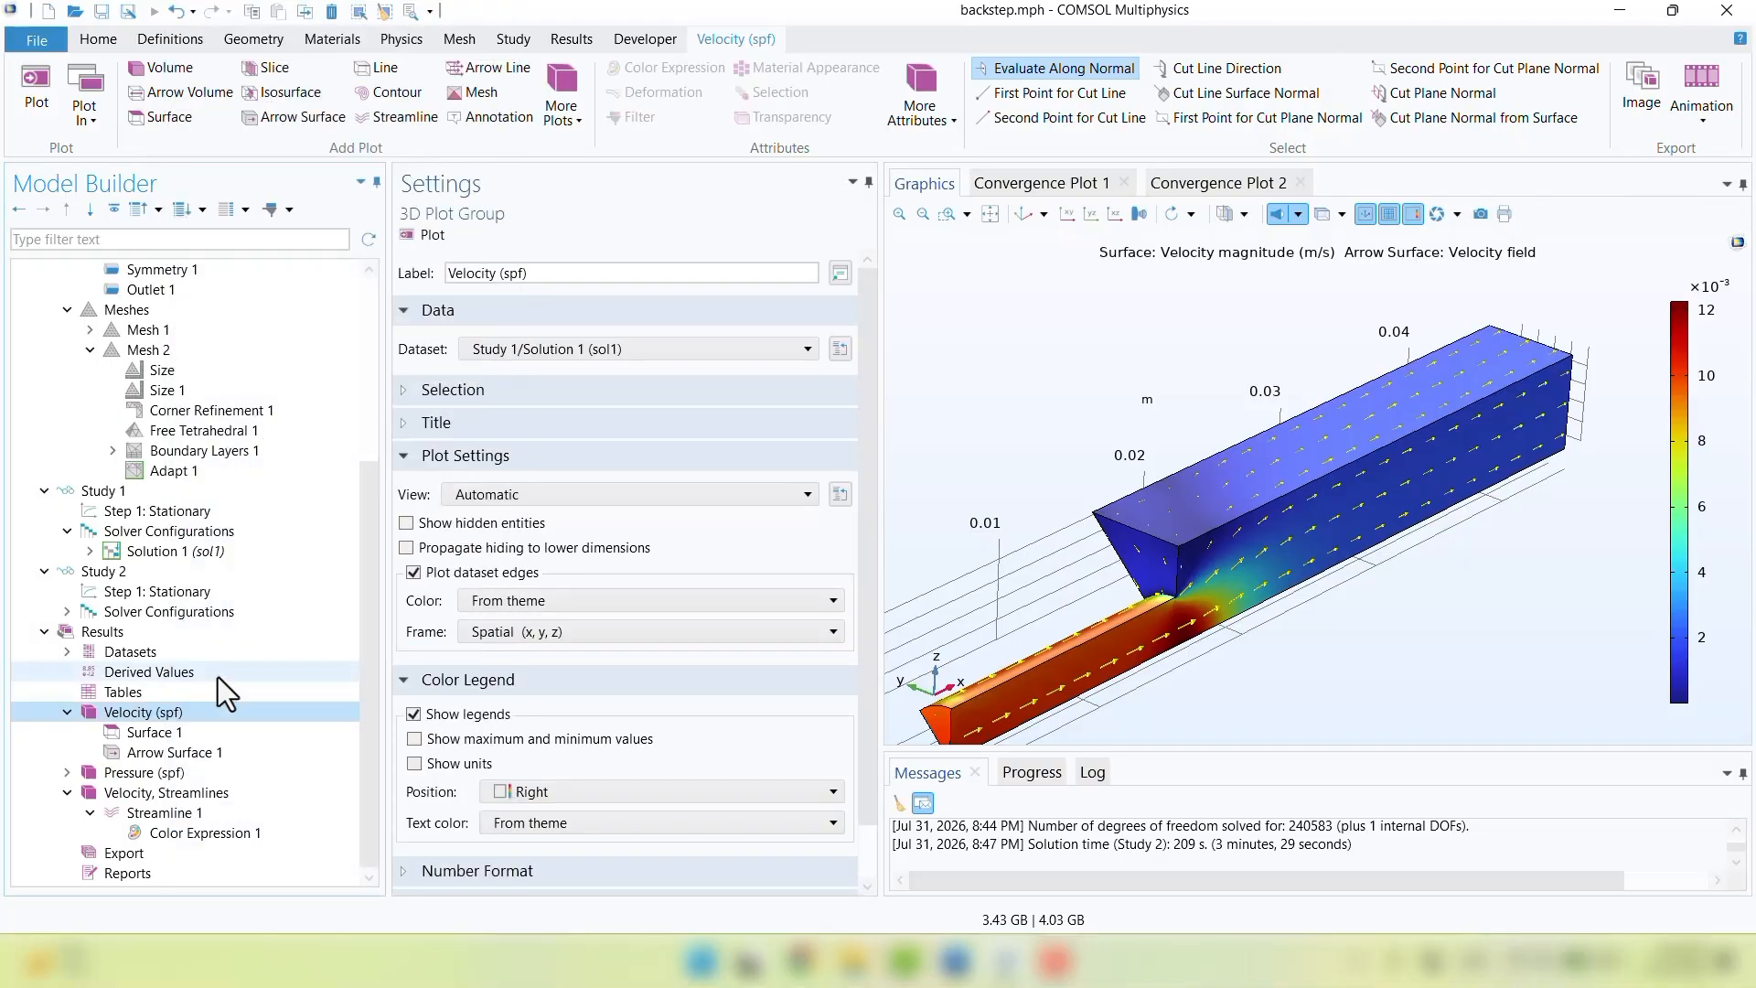
{"action": "double_click", "coordinate": [553, 273]}
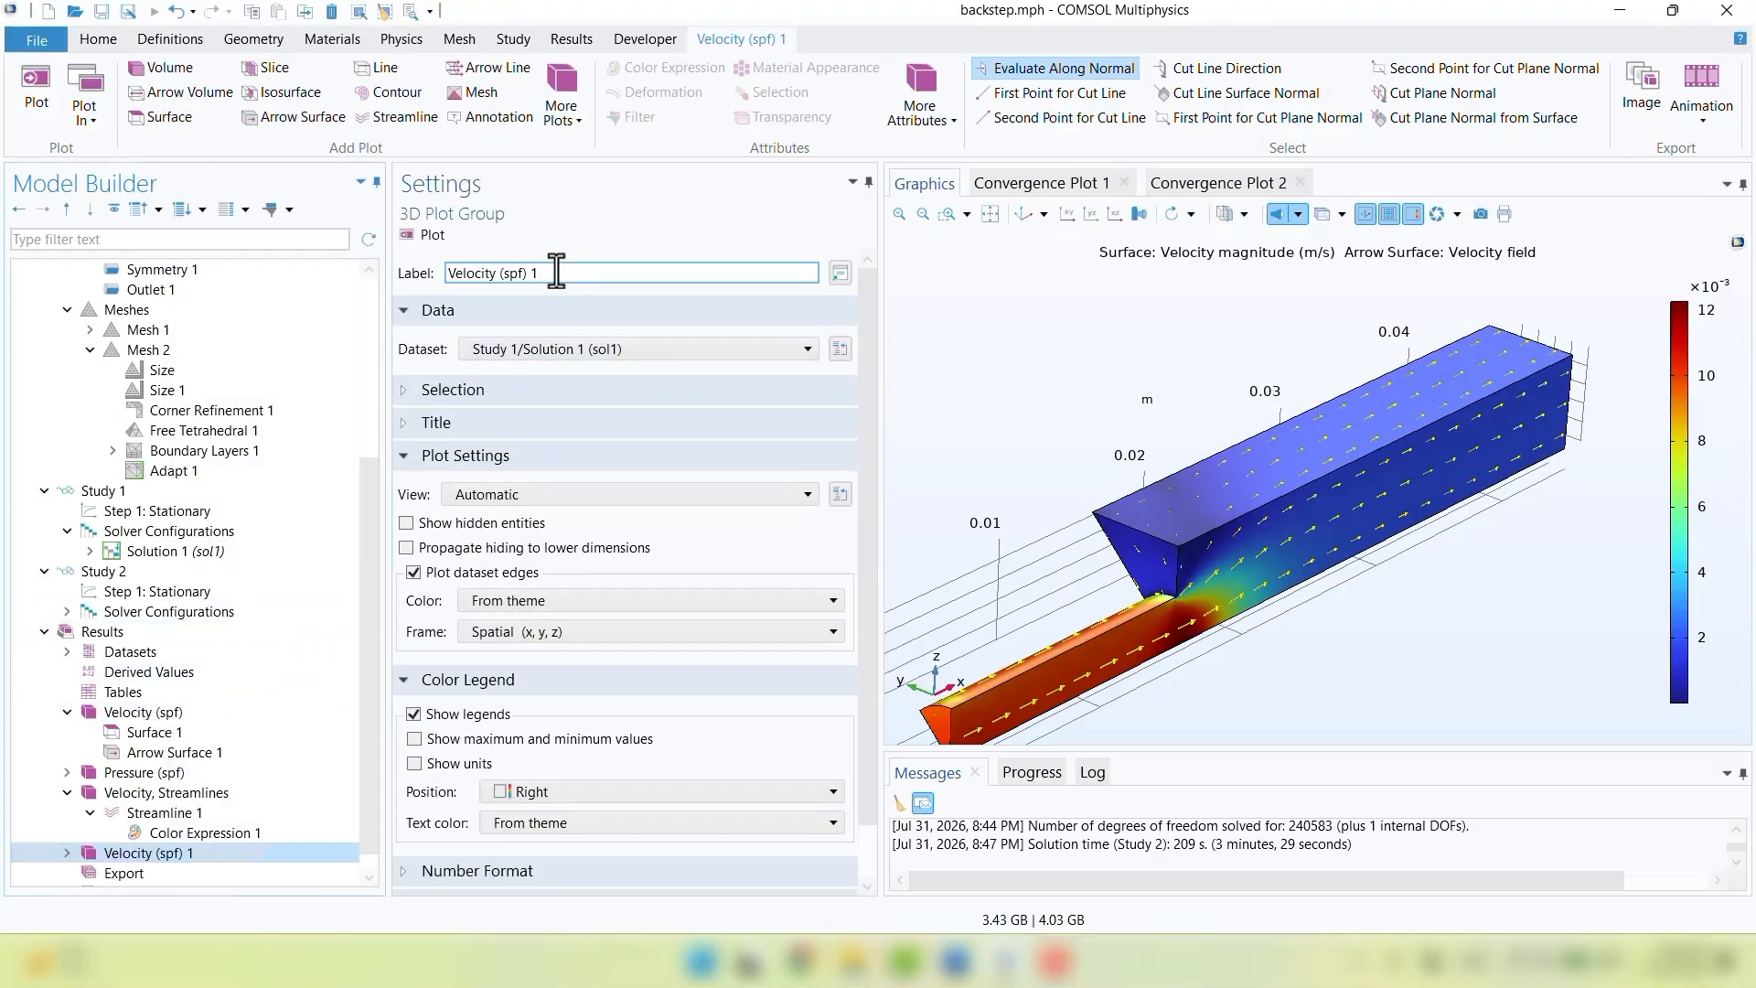
{"action": "type", "text": "adaptive mesh"}
Plot the adaptive mesh velocity group from dataset Study 2/Solution 2 (sol2) and compare it with the original Velocity (spf) plot
{"action": "left_click", "coordinate": [473, 355]}
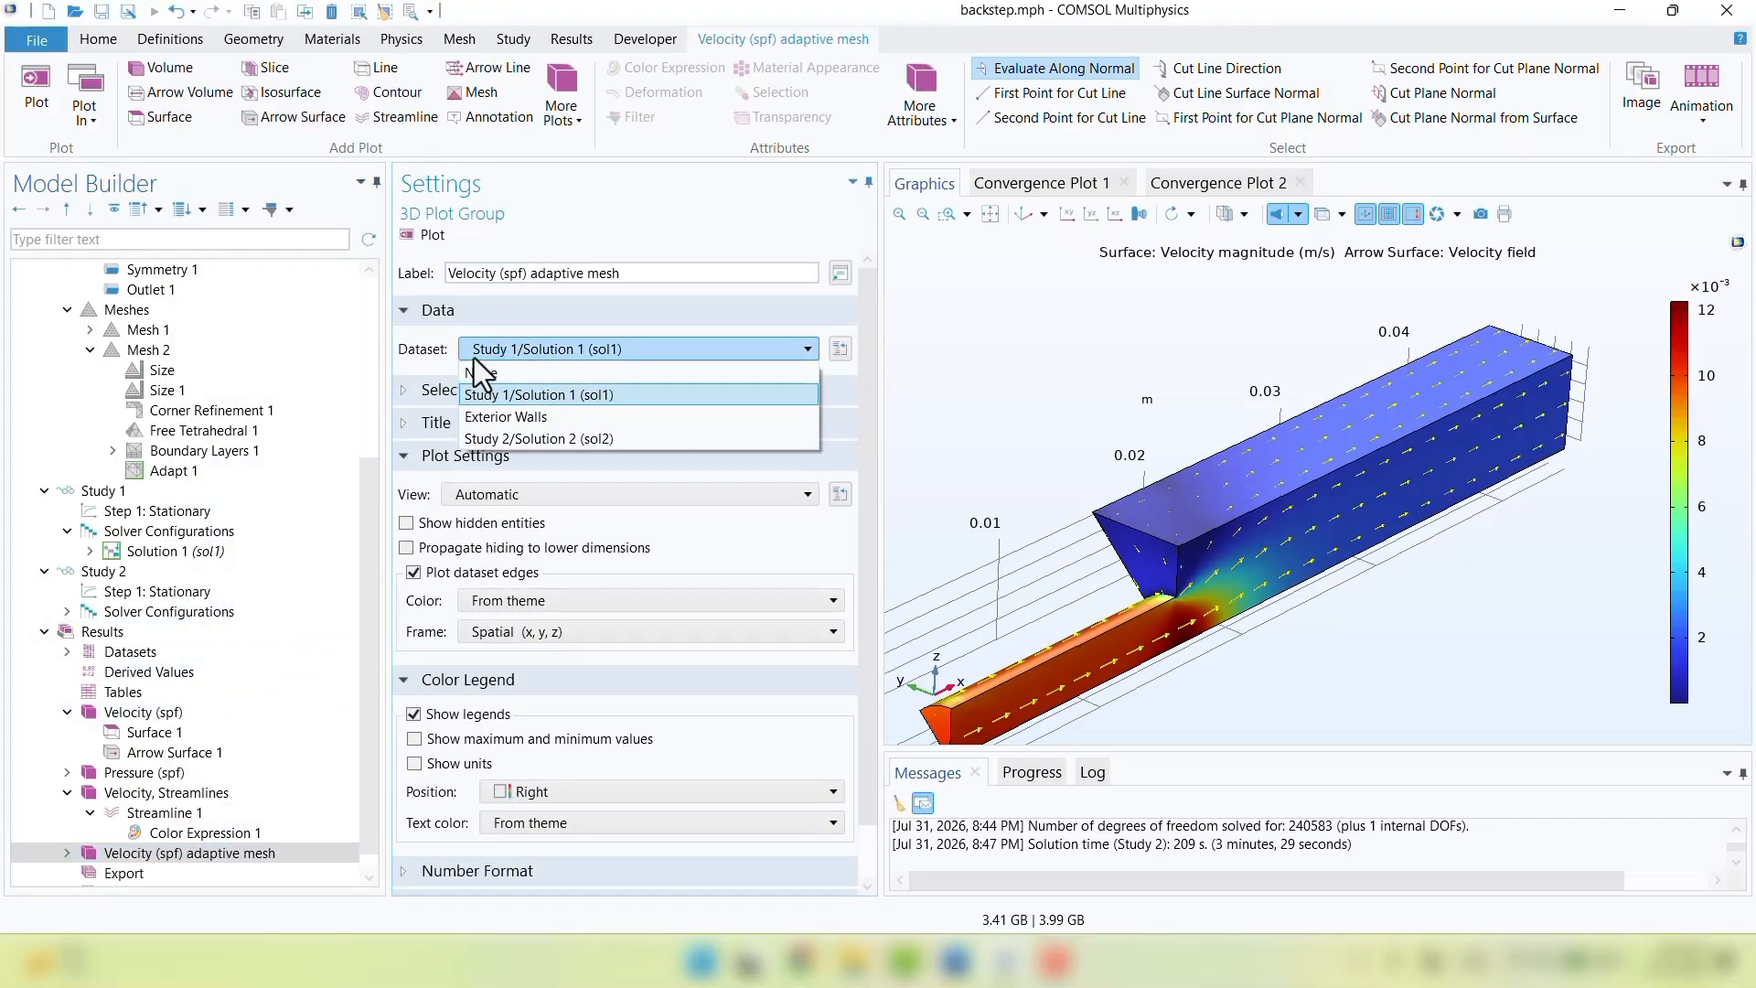
{"action": "left_click", "coordinate": [522, 441]}
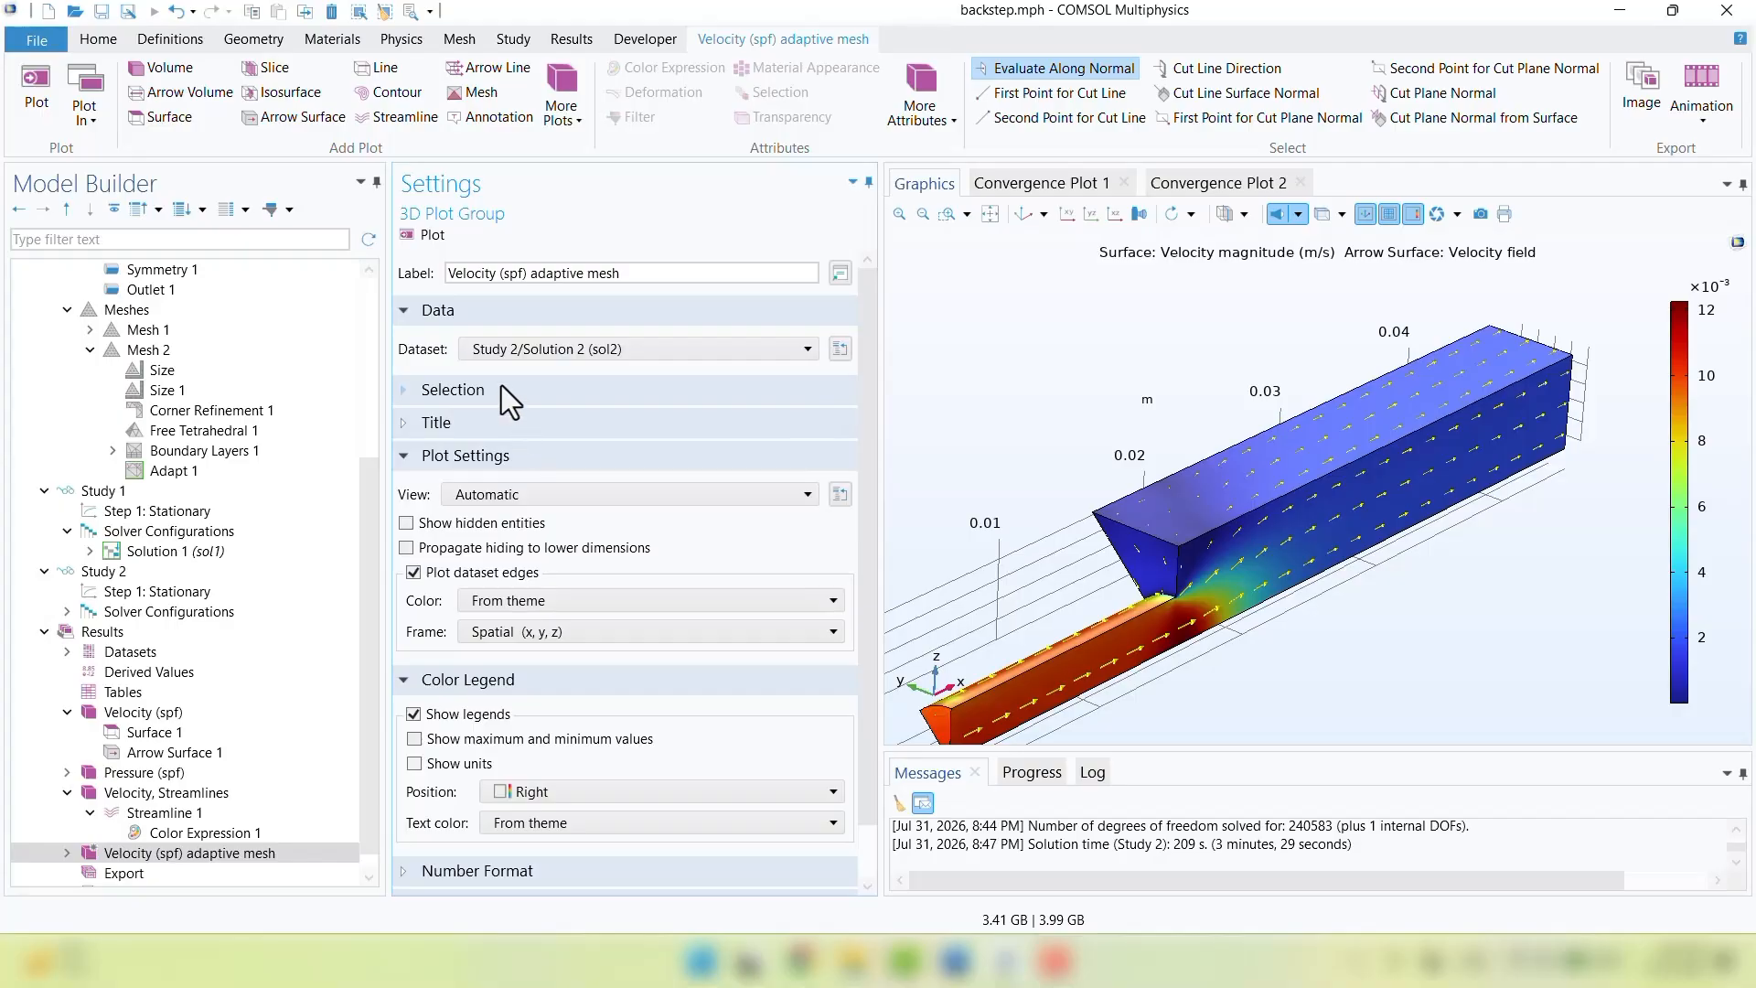
{"action": "left_click", "coordinate": [430, 235]}
{"action": "right_click_drag", "start_coordinate": [995, 527], "coordinate": [1089, 437]}
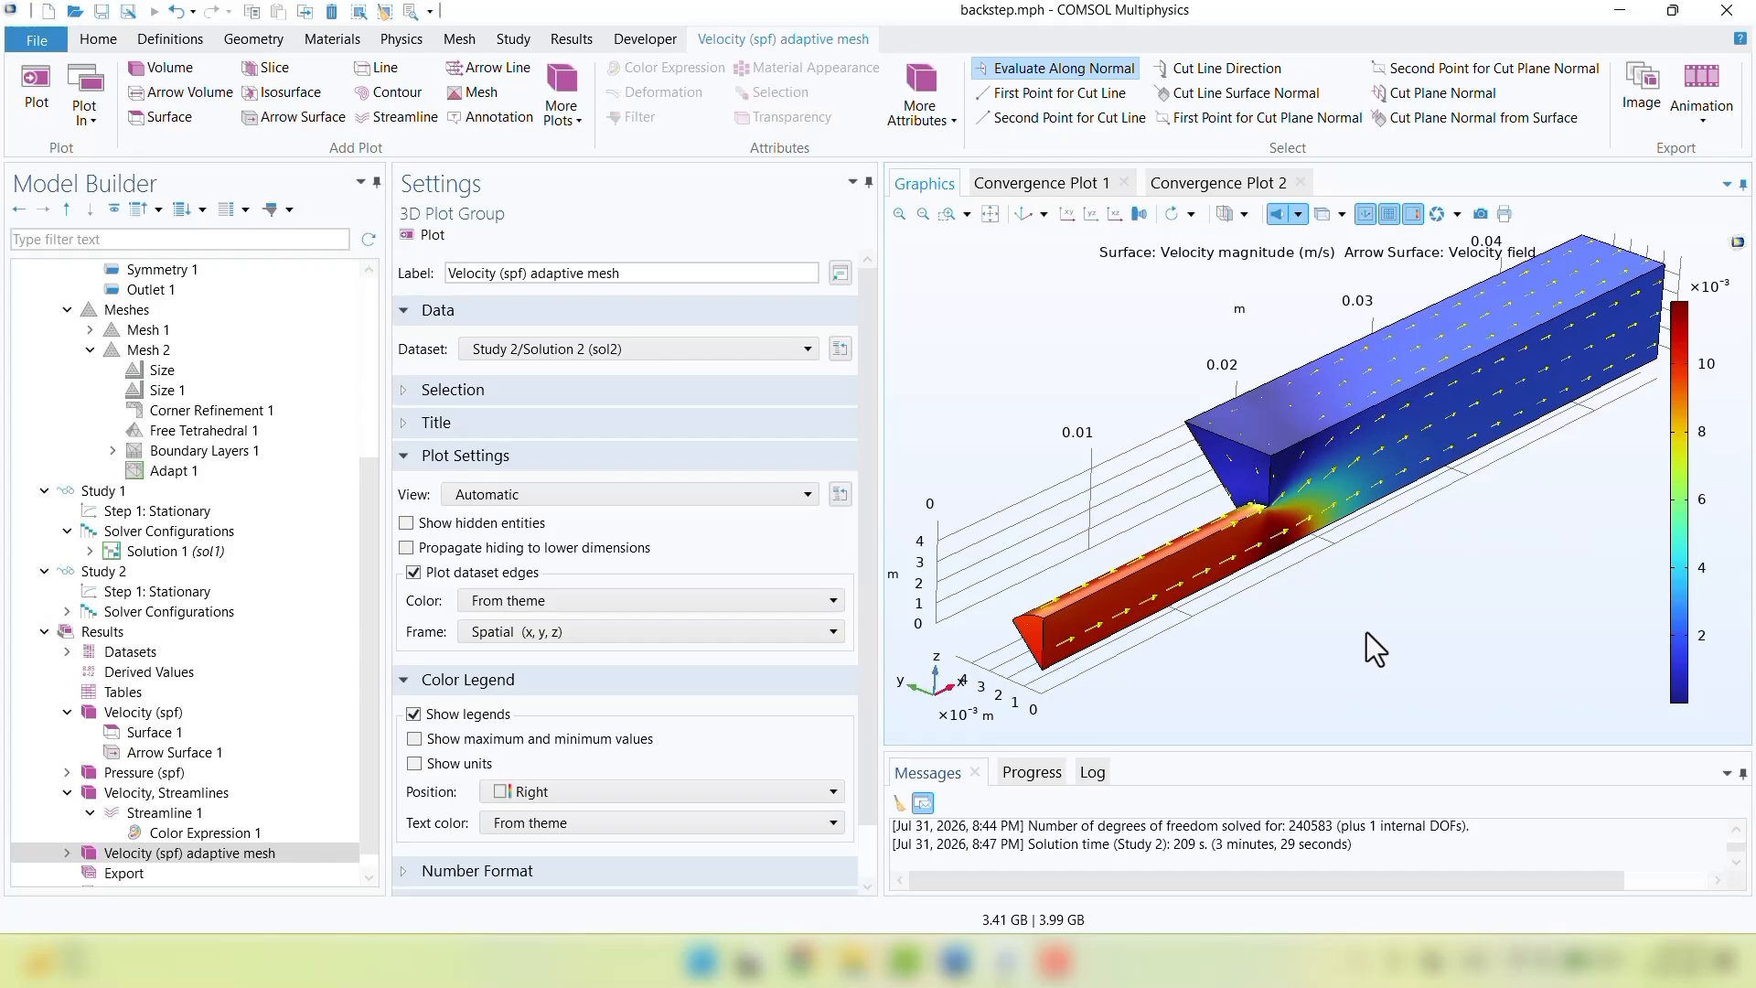
{"action": "left_click", "coordinate": [128, 713]}
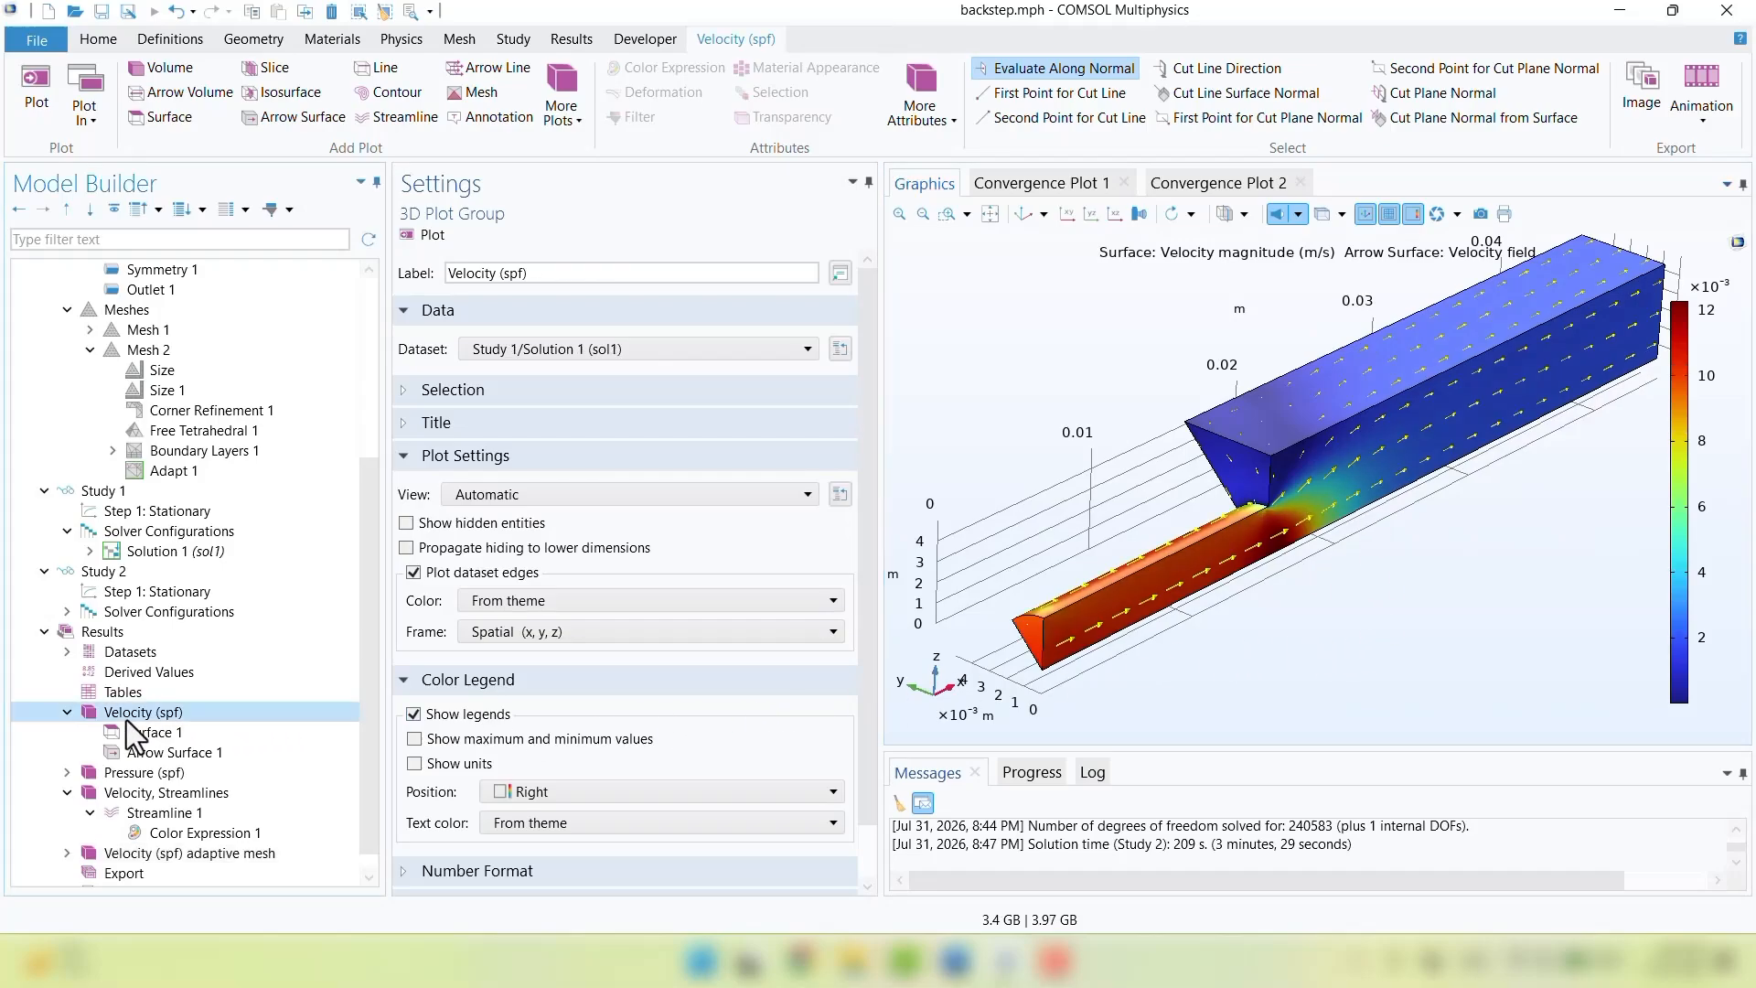
{"action": "left_click", "coordinate": [144, 853]}
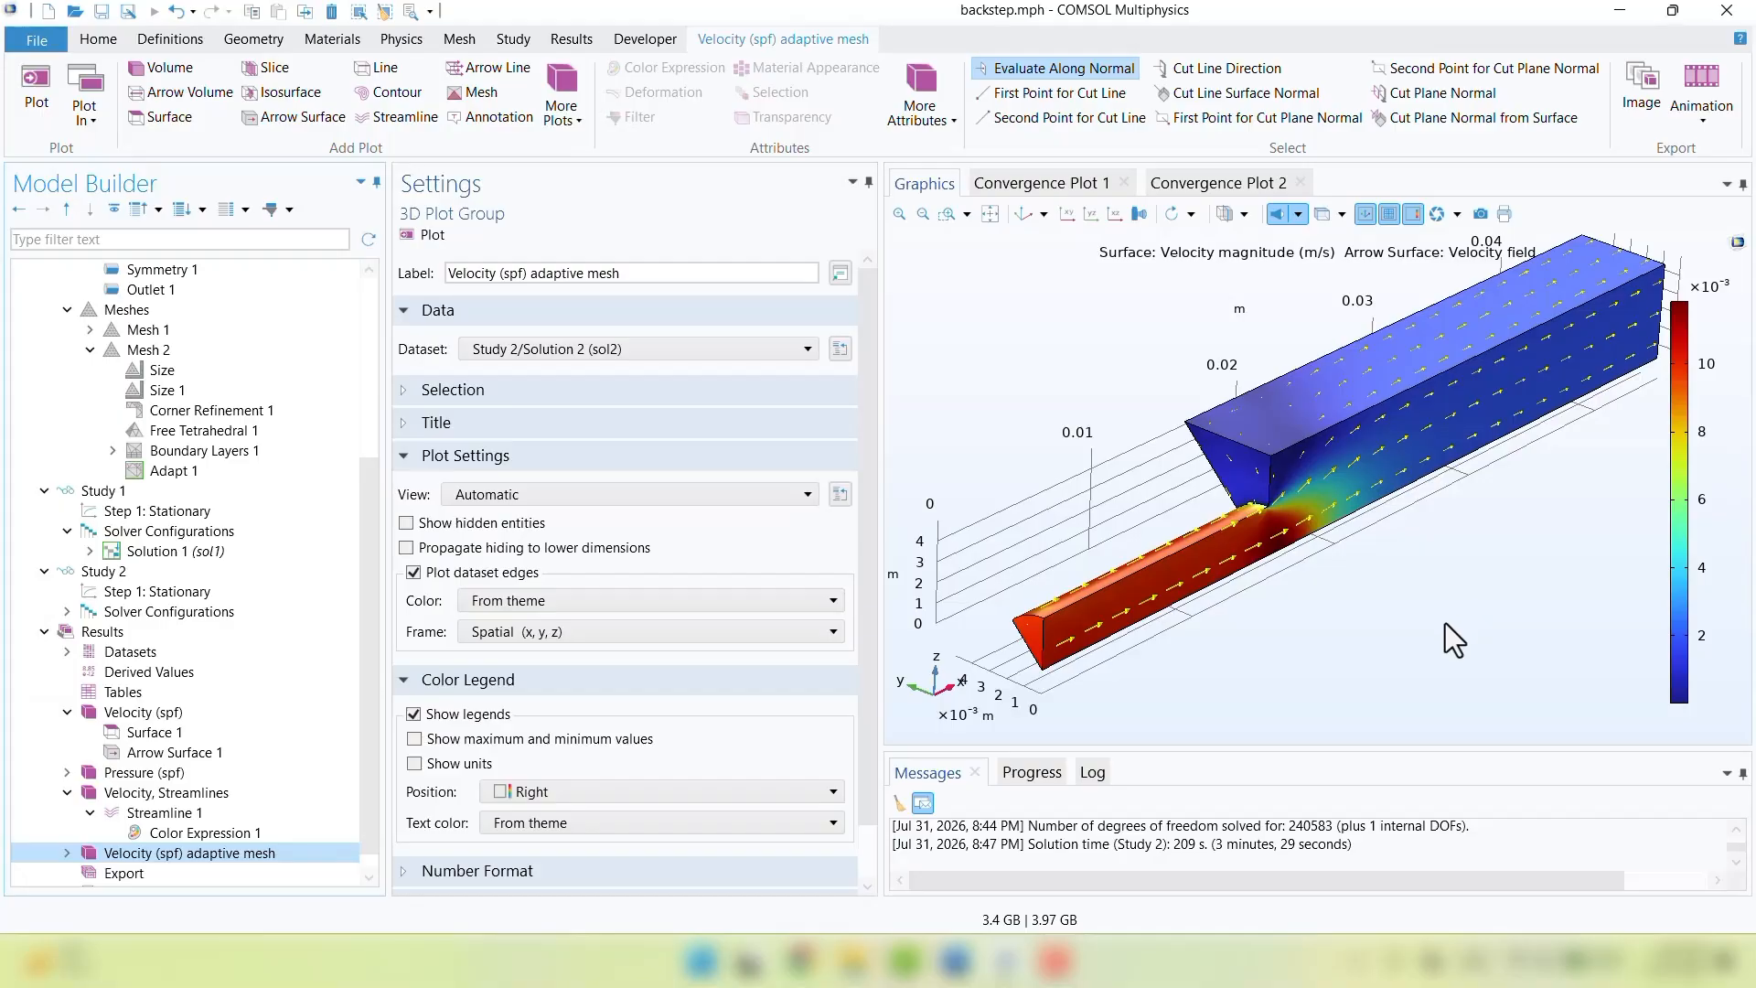
{"action": "right_click_drag", "start_coordinate": [1445, 623], "coordinate": [1446, 647]}
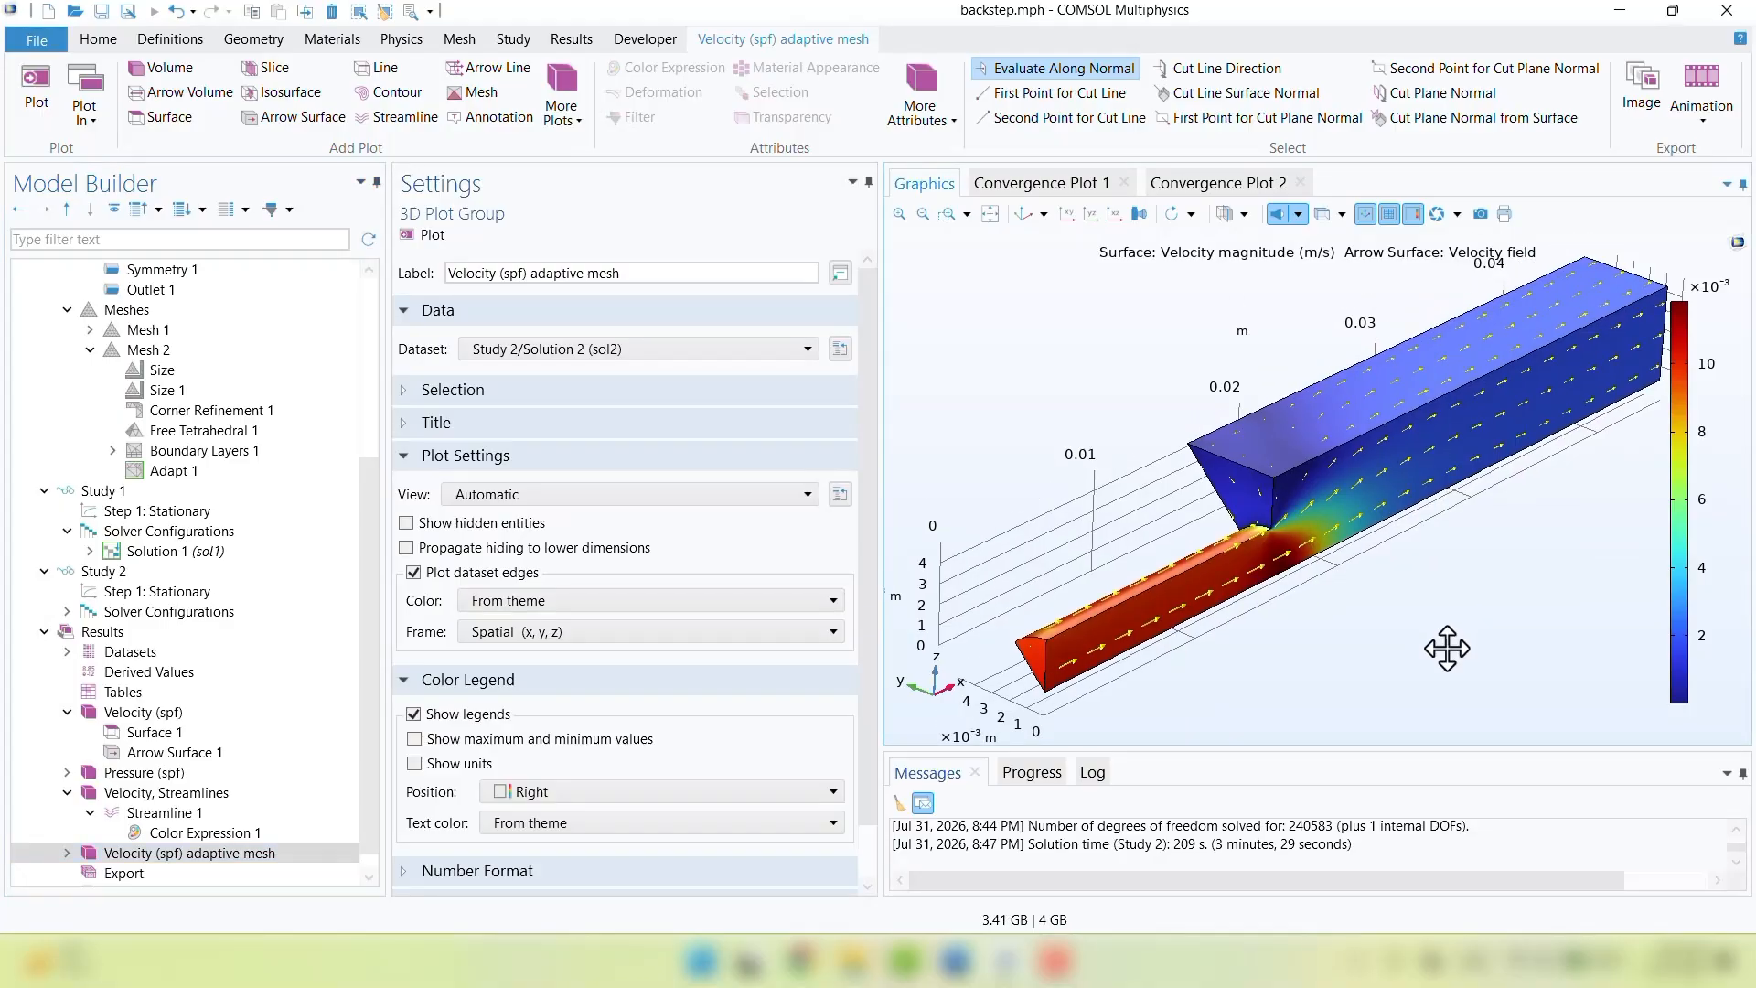
Change the error expression of Adapt 1 in Mesh 2 to spf.sr, rebuild the mesh and inspect the inlet and step
{"action": "left_click", "coordinate": [172, 473]}
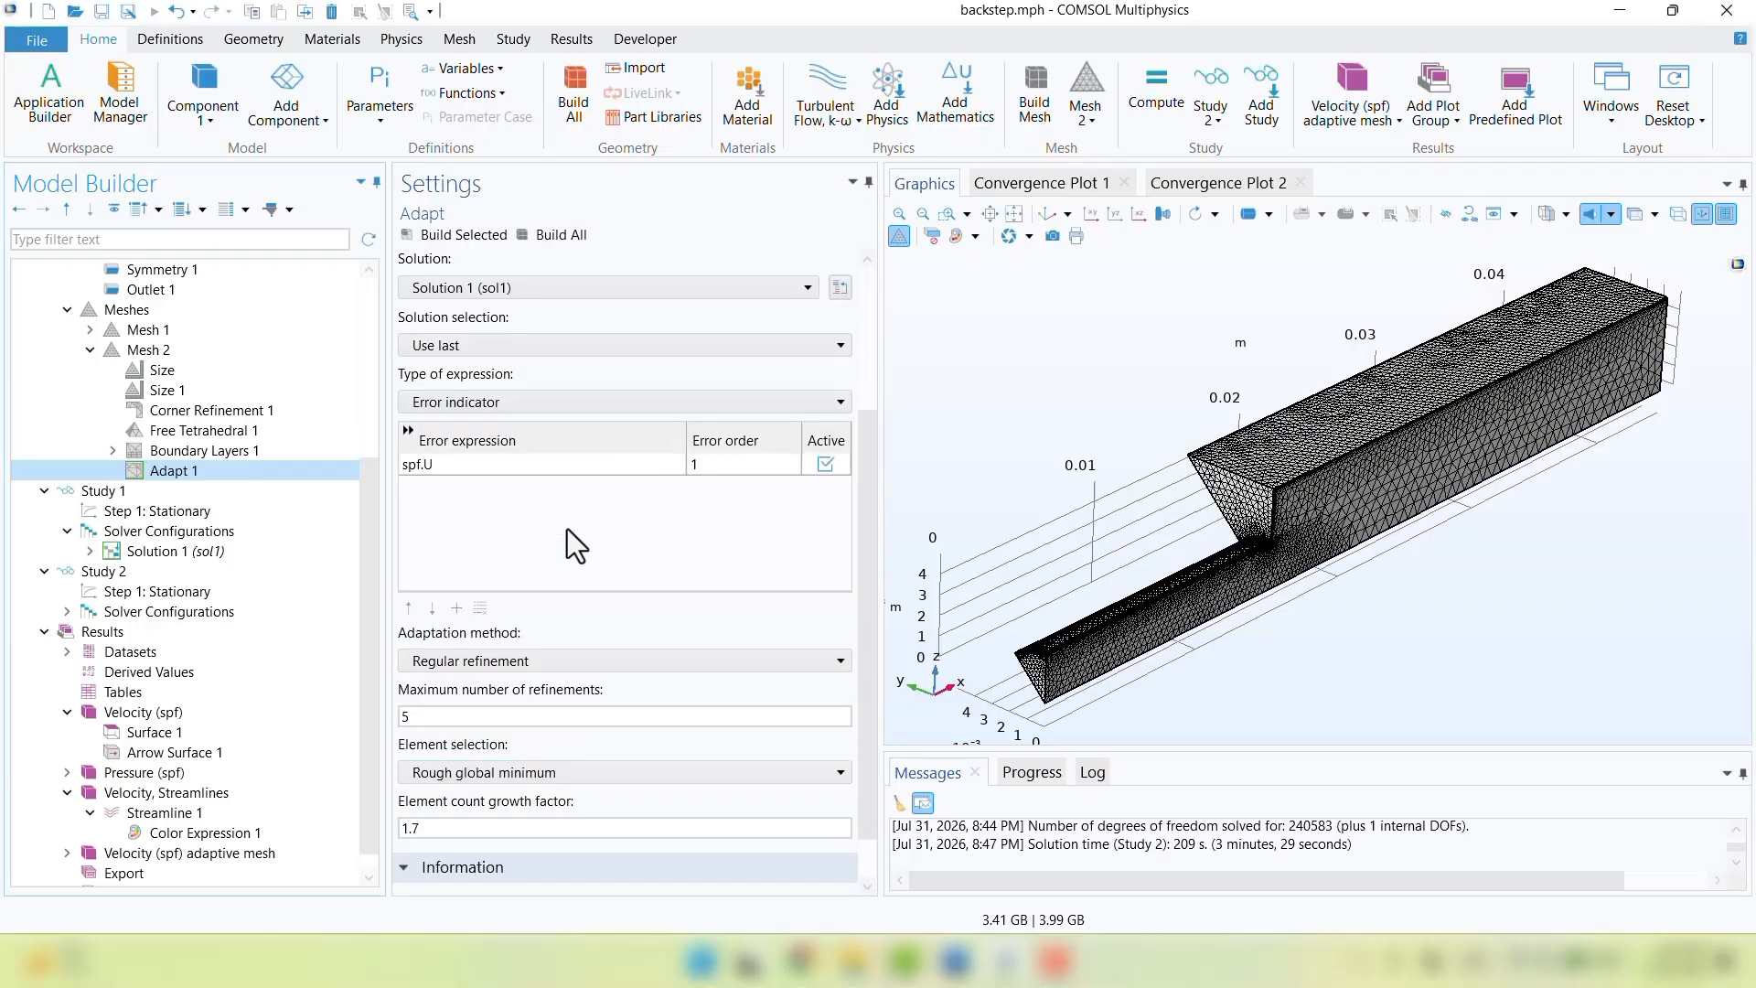
{"action": "left_click", "coordinate": [519, 464]}
{"action": "key", "text": "BackSpace"}
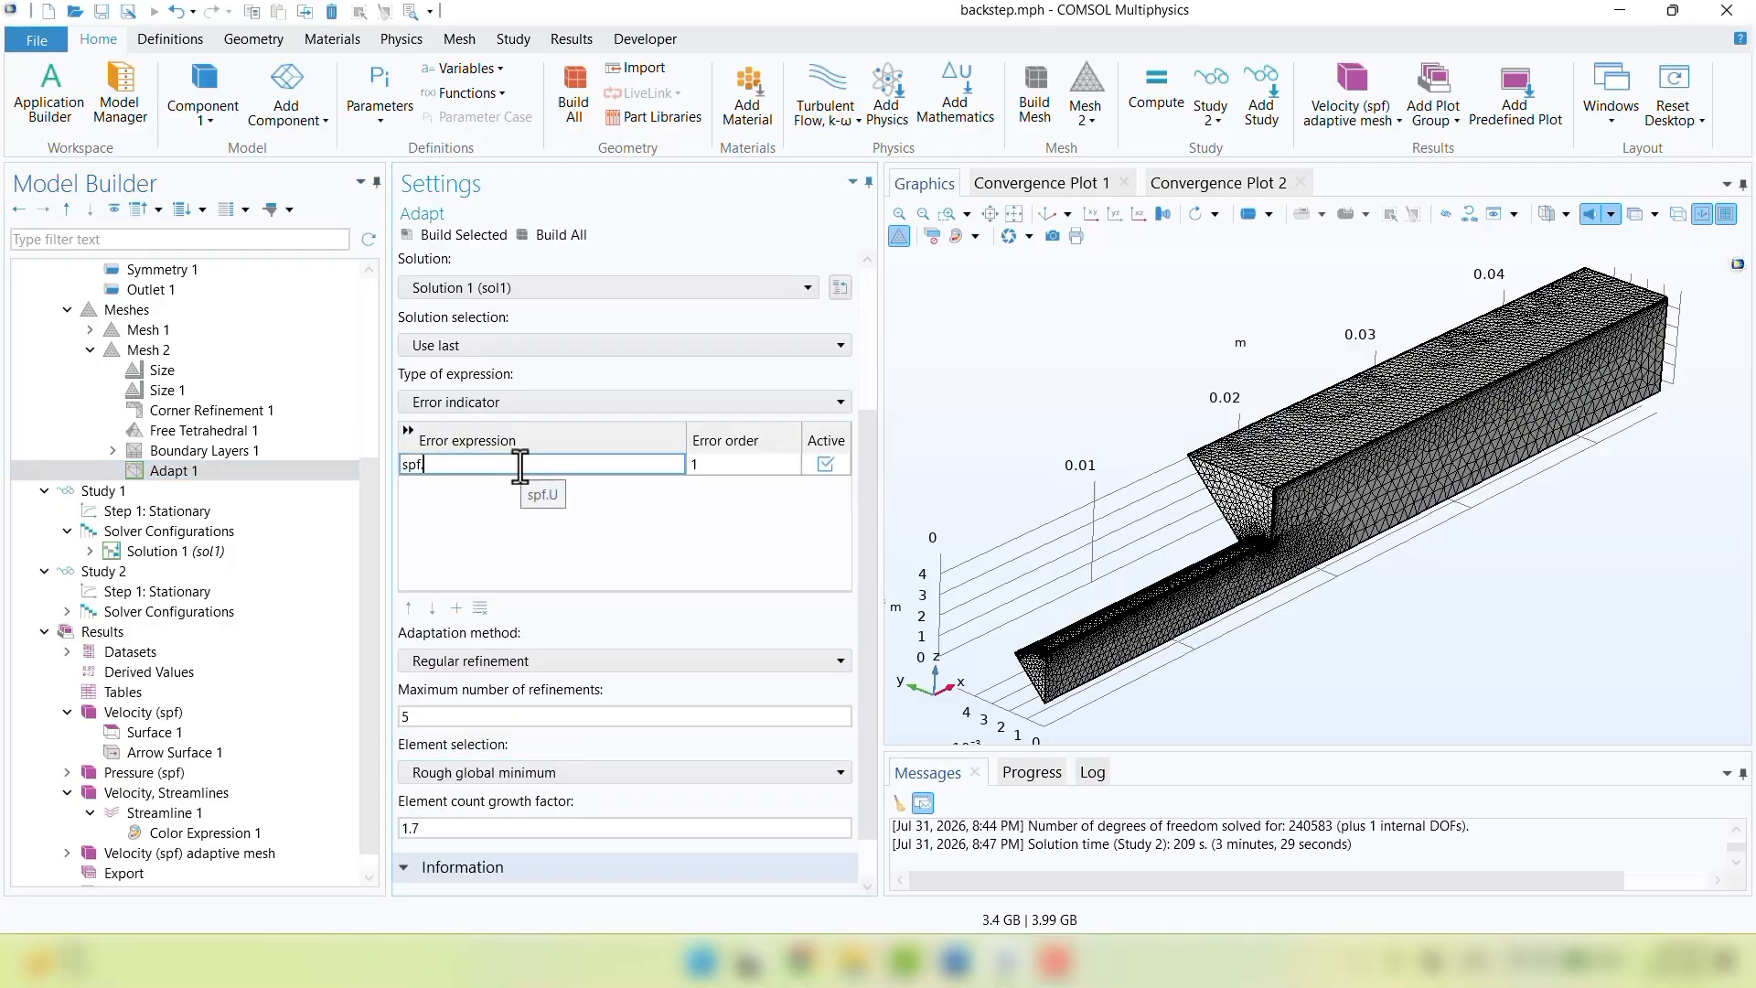
{"action": "type", "text": "sr"}
{"action": "left_click", "coordinate": [561, 234]}
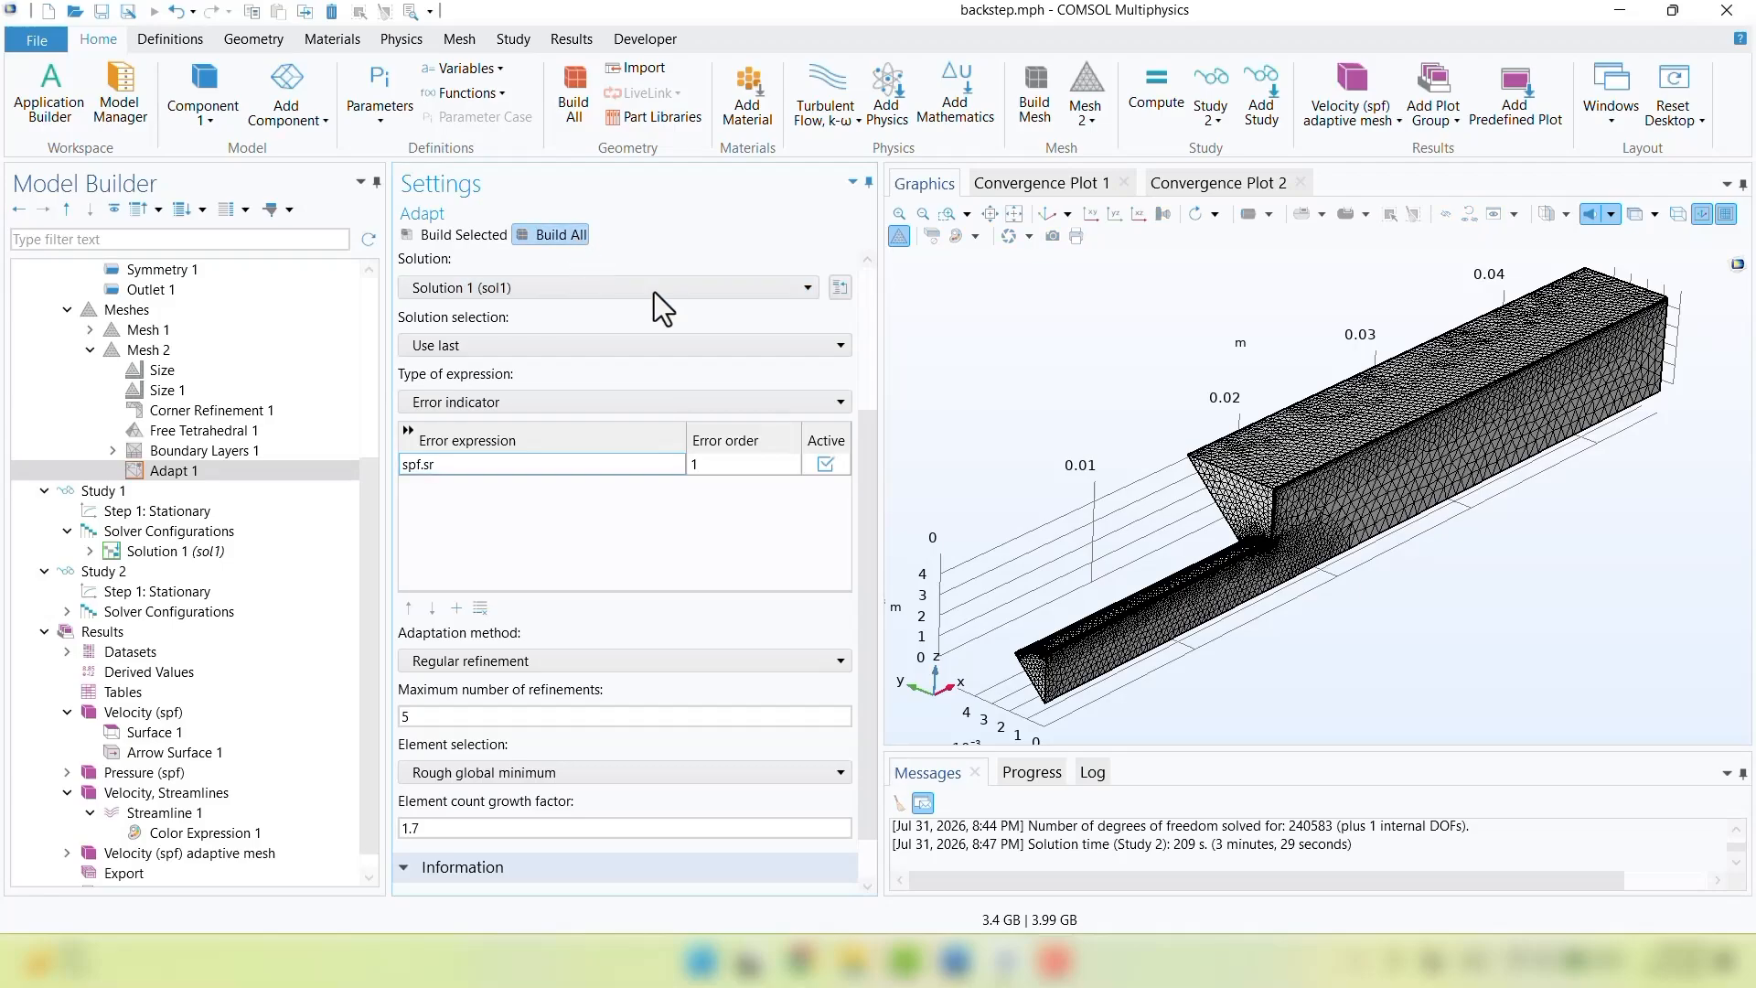
{"action": "scroll", "coordinate": [1024, 690], "scroll_direction": "up", "scroll_amount": 5}
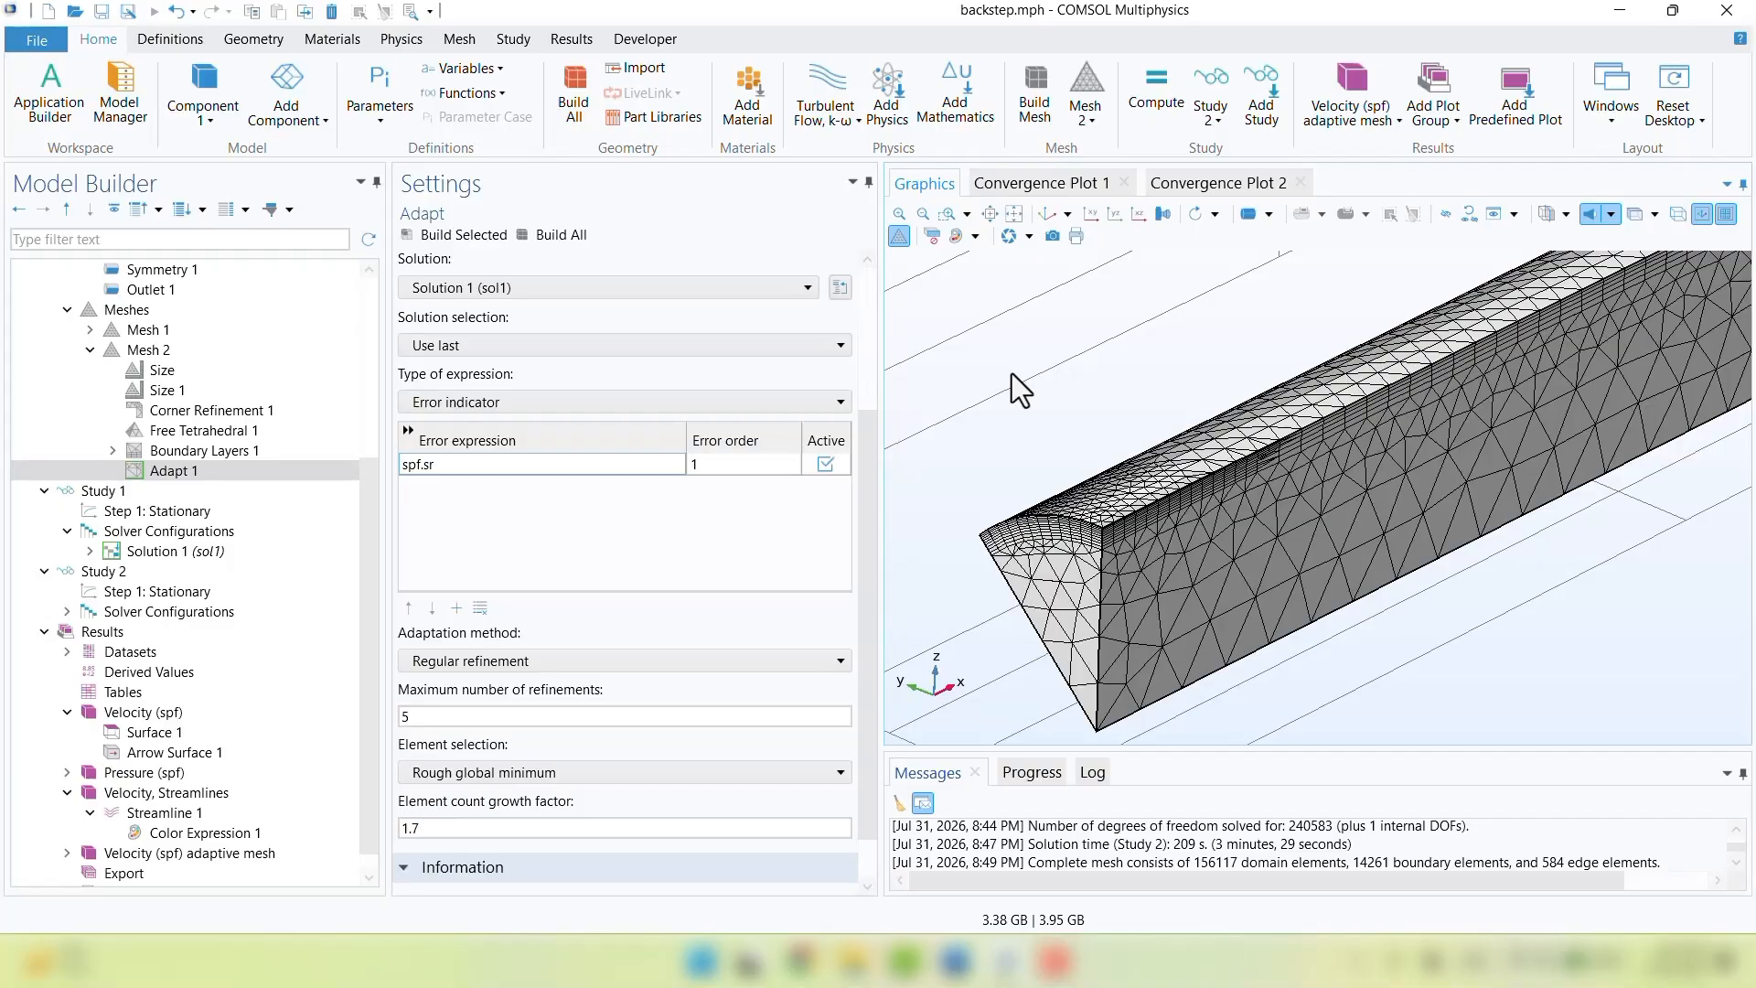
{"action": "scroll", "coordinate": [1154, 506], "scroll_direction": "down", "scroll_amount": 5}
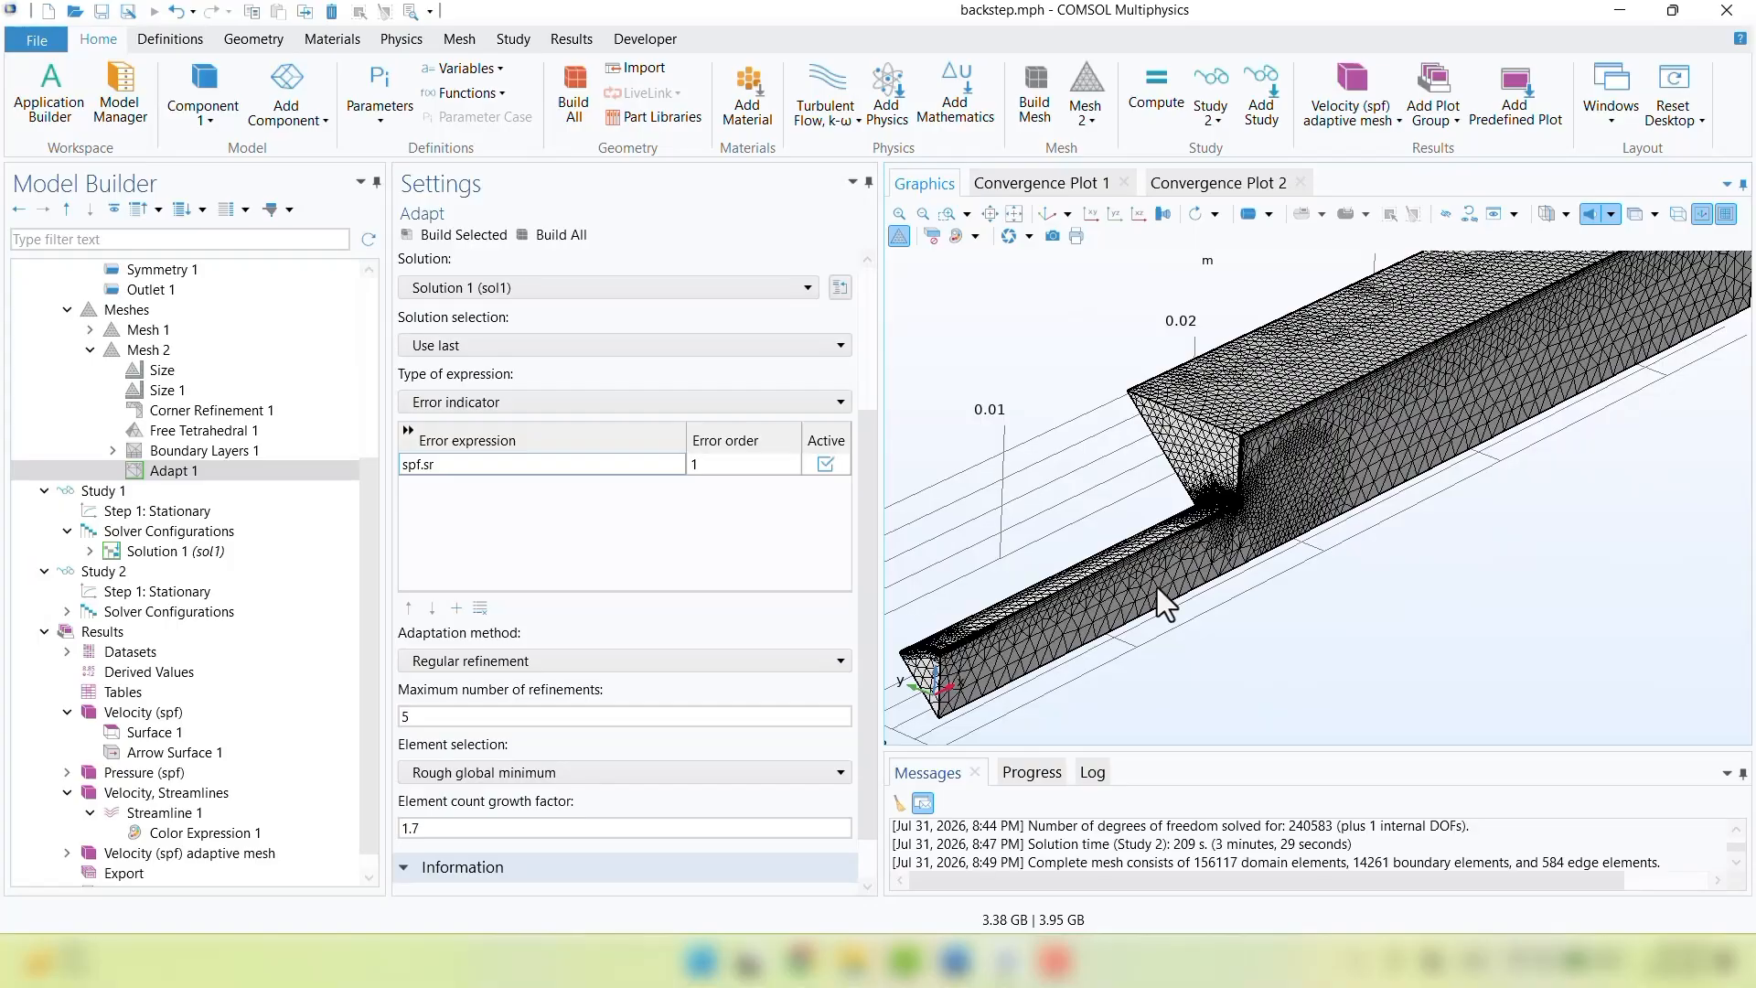
Keep Regular refinement as the adaptation method, set the error expression of Adapt 1 to p and rebuild Mesh 2
{"action": "left_click", "coordinate": [454, 676]}
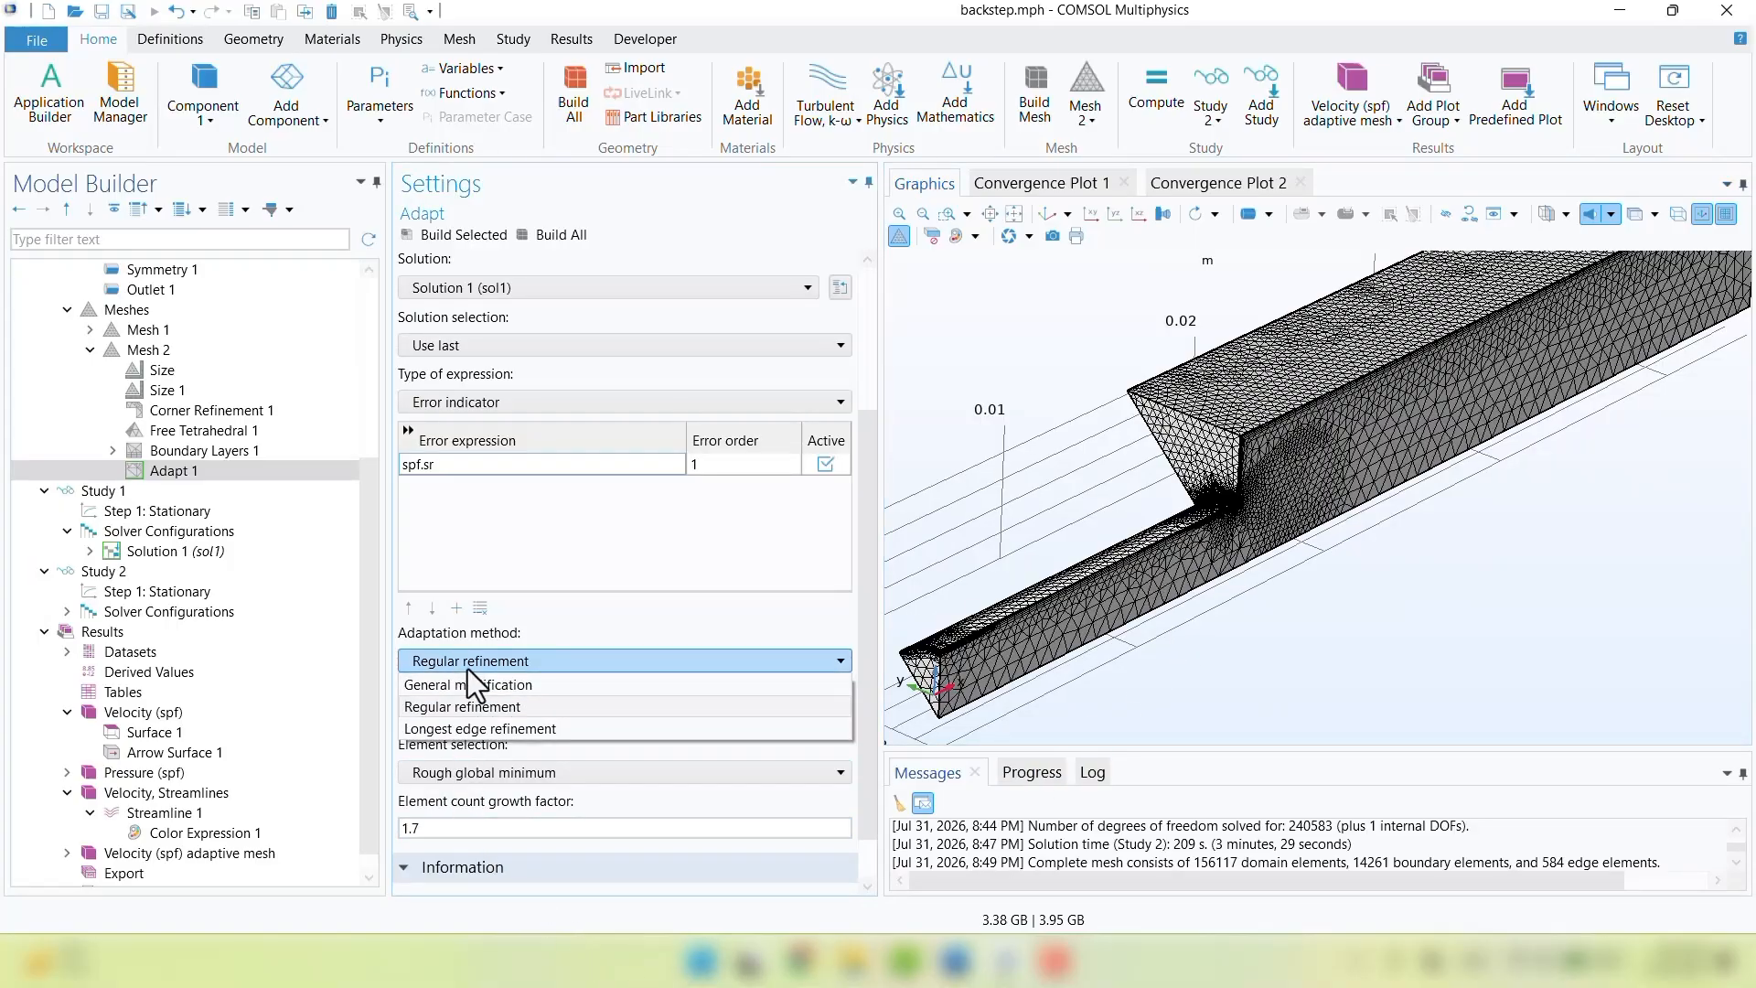
{"action": "left_click", "coordinate": [469, 667]}
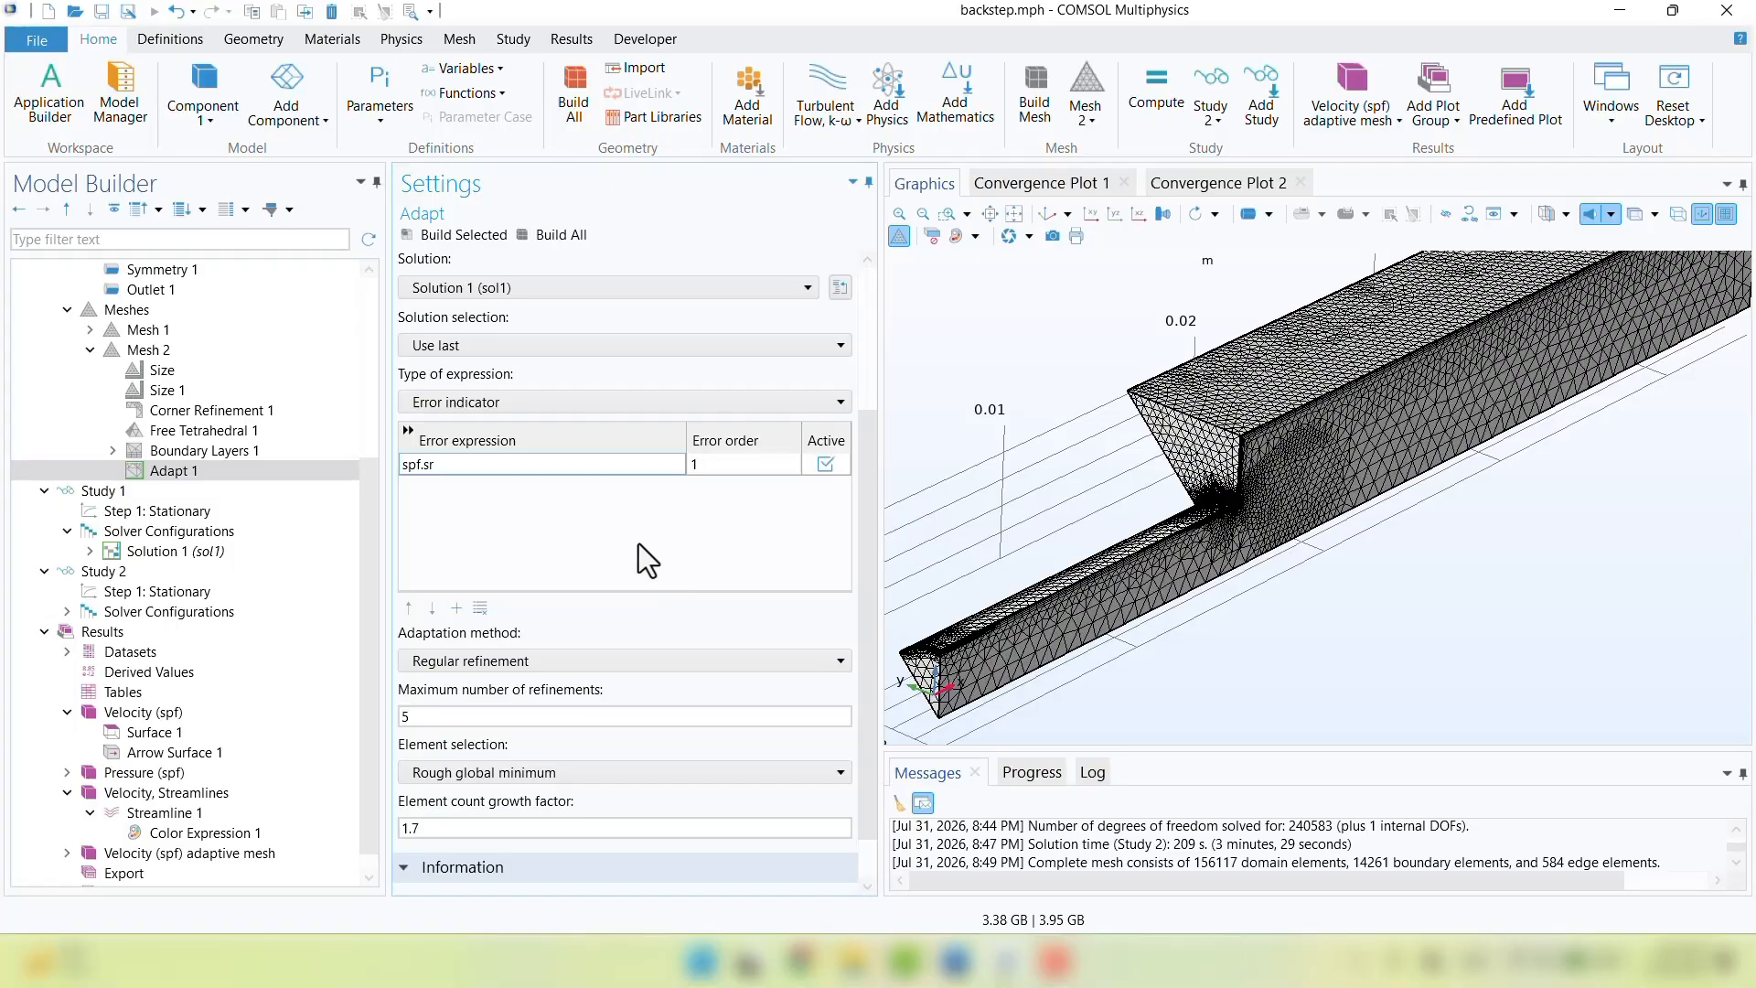
{"action": "double_click", "coordinate": [485, 468]}
{"action": "type", "text": "p"}
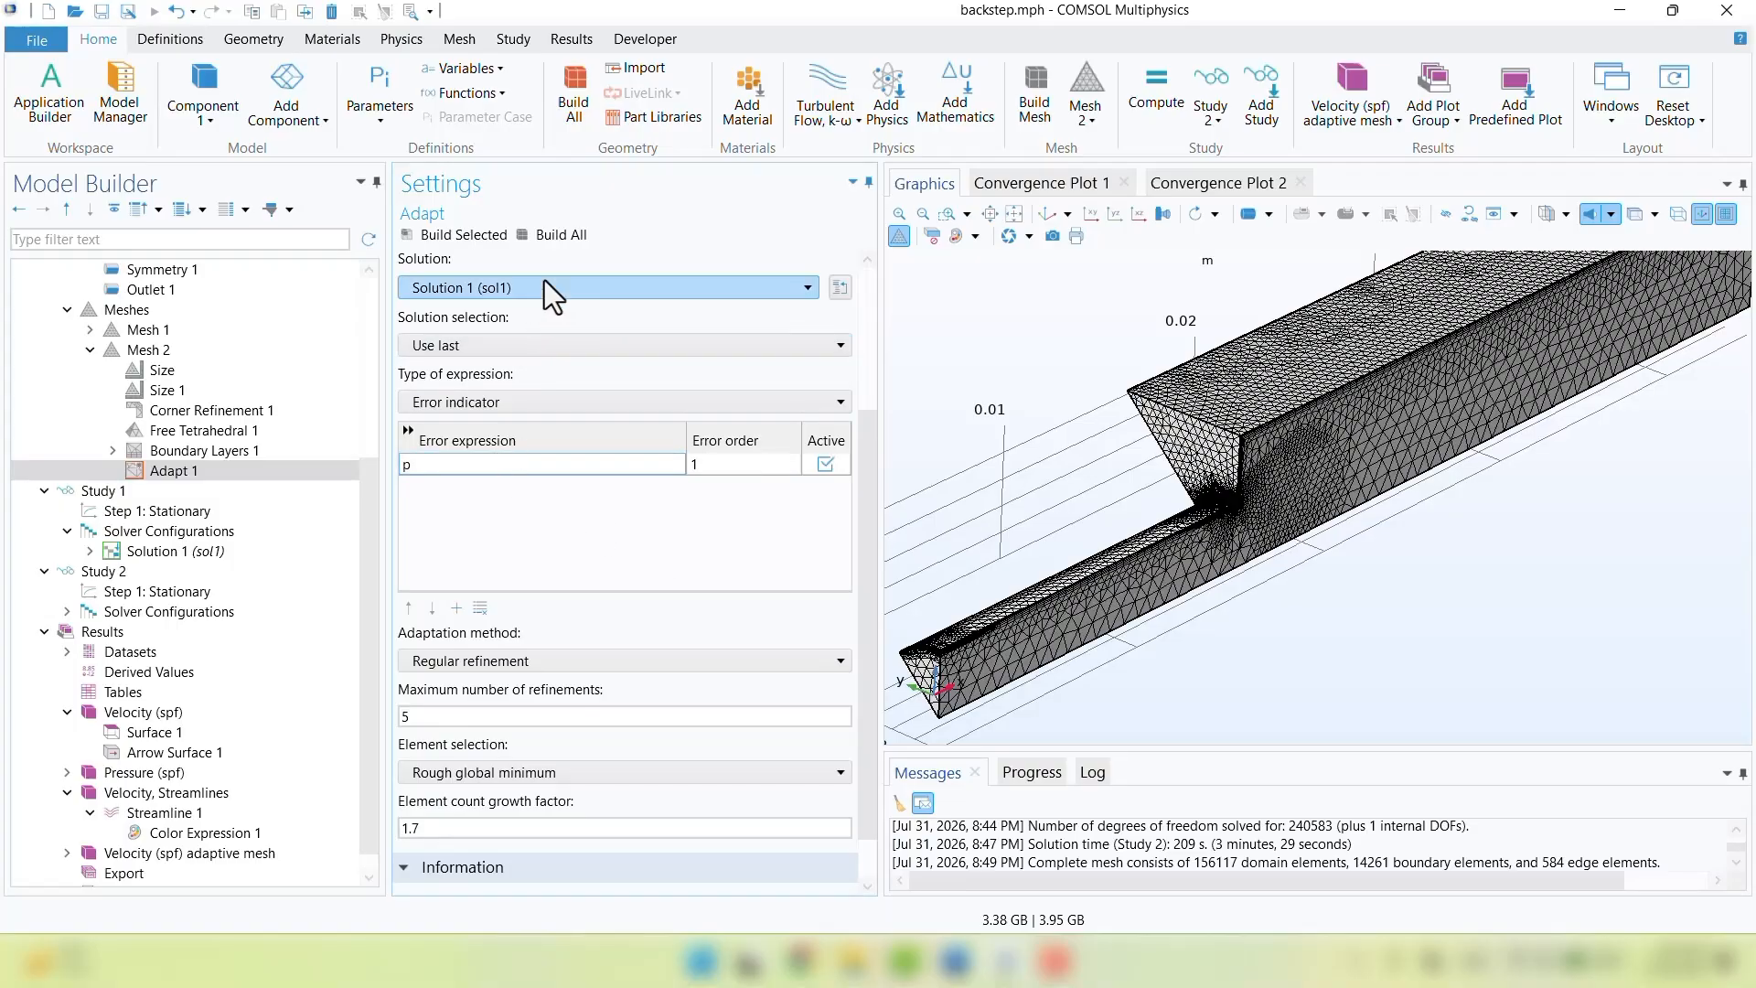
{"action": "left_click", "coordinate": [564, 235]}
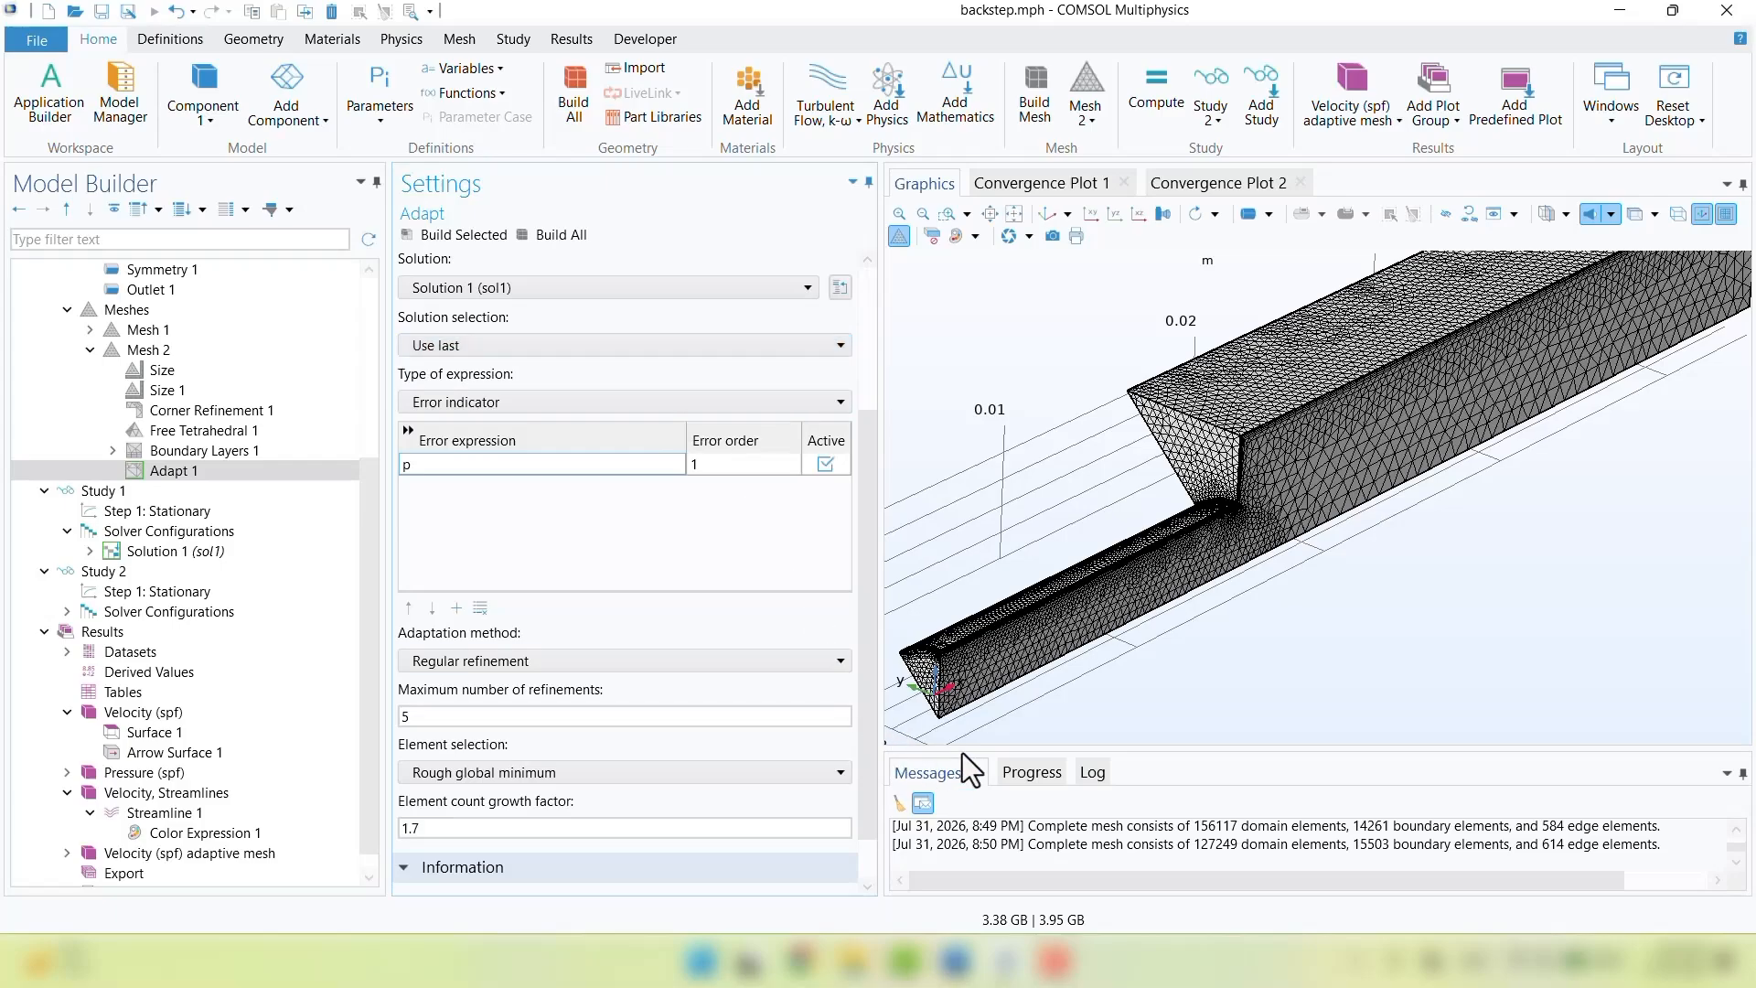
Compare the pressure-adapted Mesh 2 with Mesh 1 at the inlet, around the step and along the wide channel
{"action": "scroll", "coordinate": [942, 650], "scroll_direction": "up", "scroll_amount": 5}
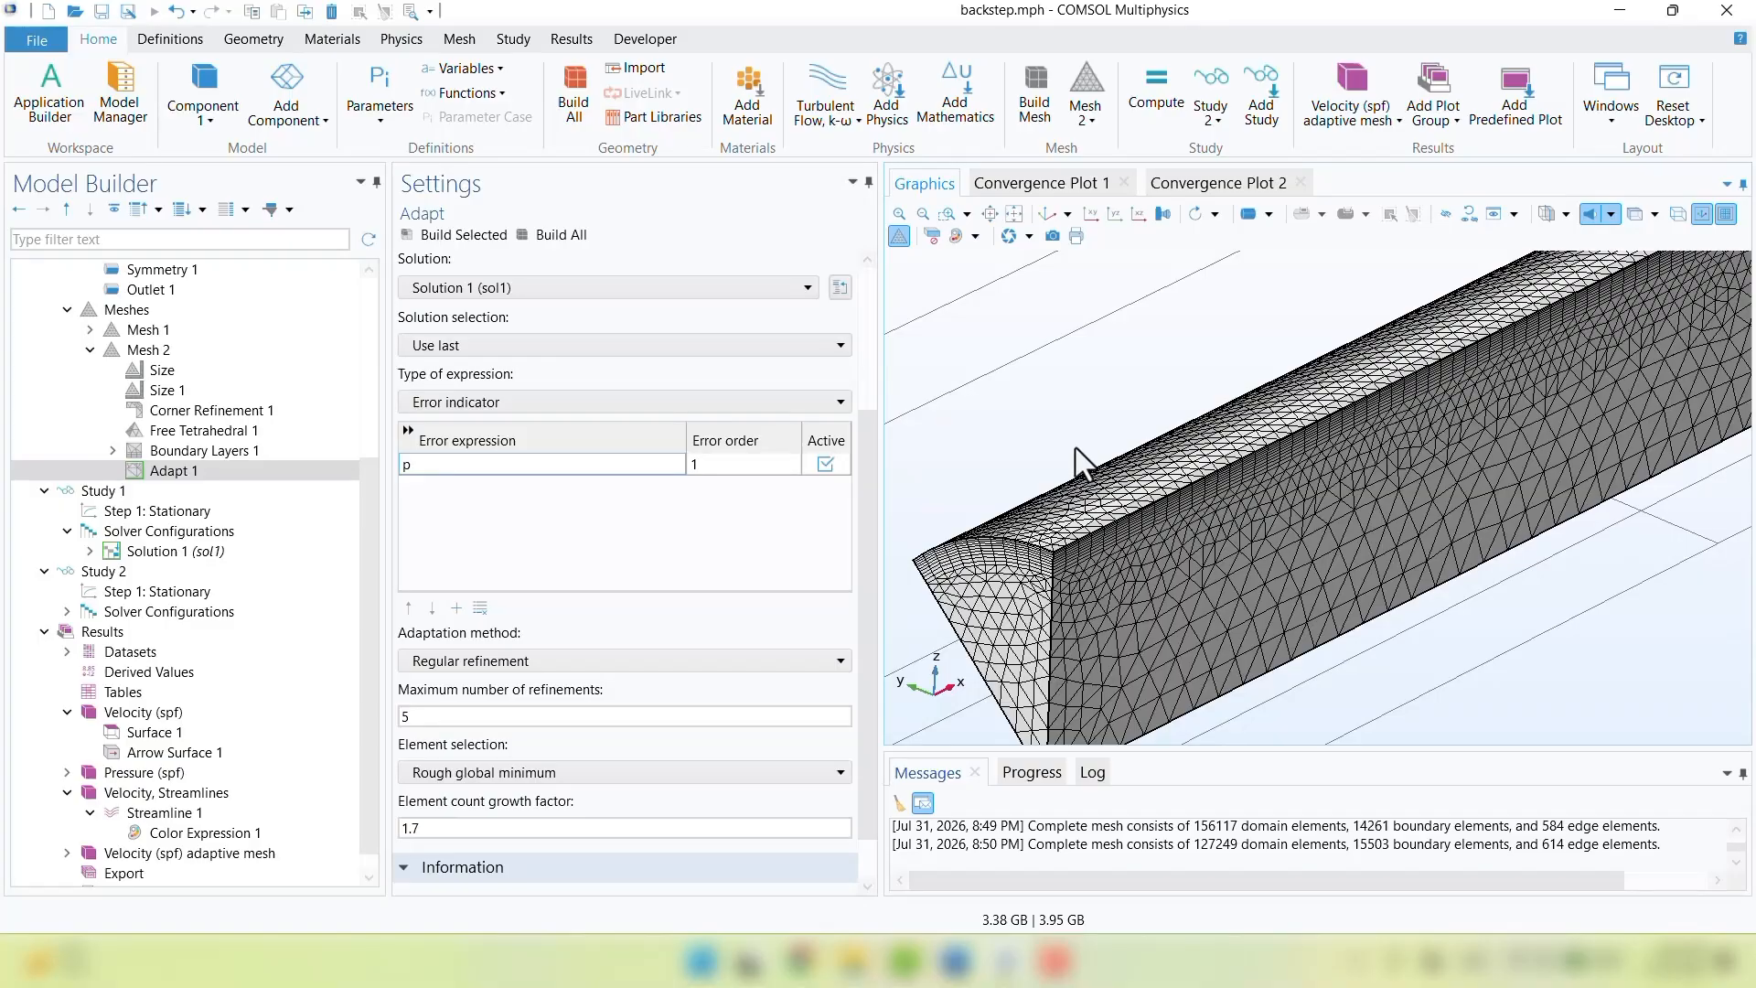
{"action": "left_click", "coordinate": [147, 331]}
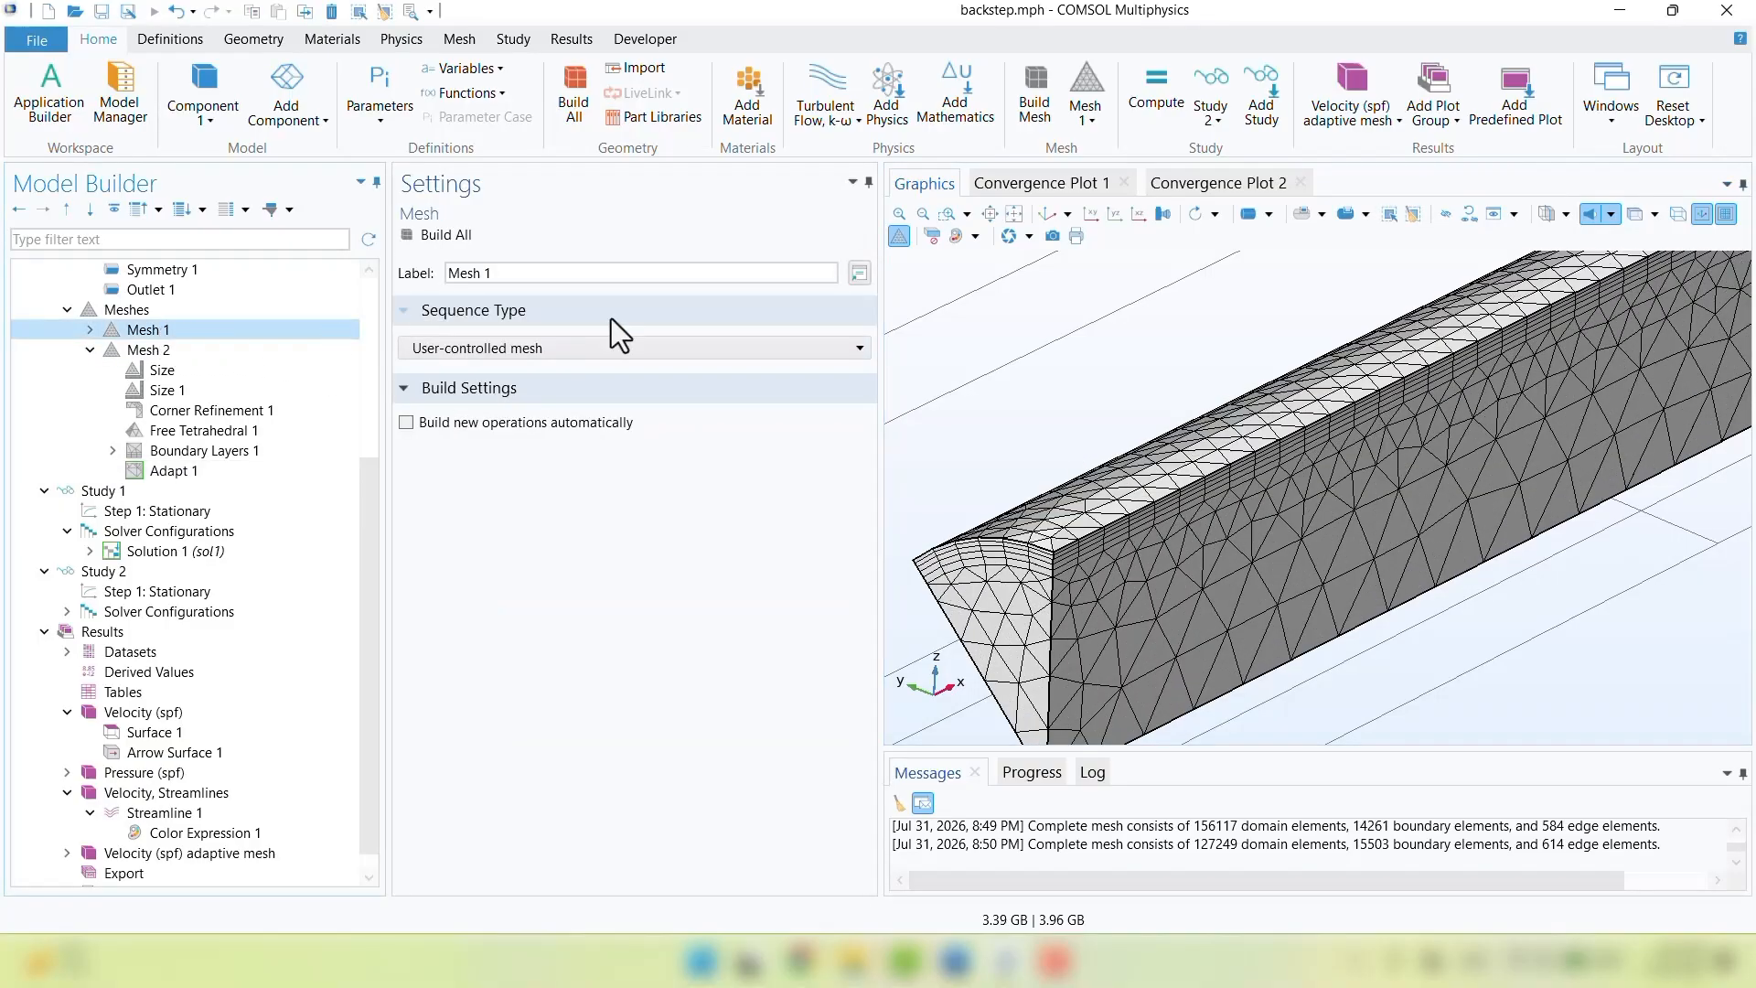
{"action": "scroll", "coordinate": [1400, 359], "scroll_direction": "down", "scroll_amount": 5}
{"action": "right_click_drag", "start_coordinate": [1399, 360], "coordinate": [960, 760]}
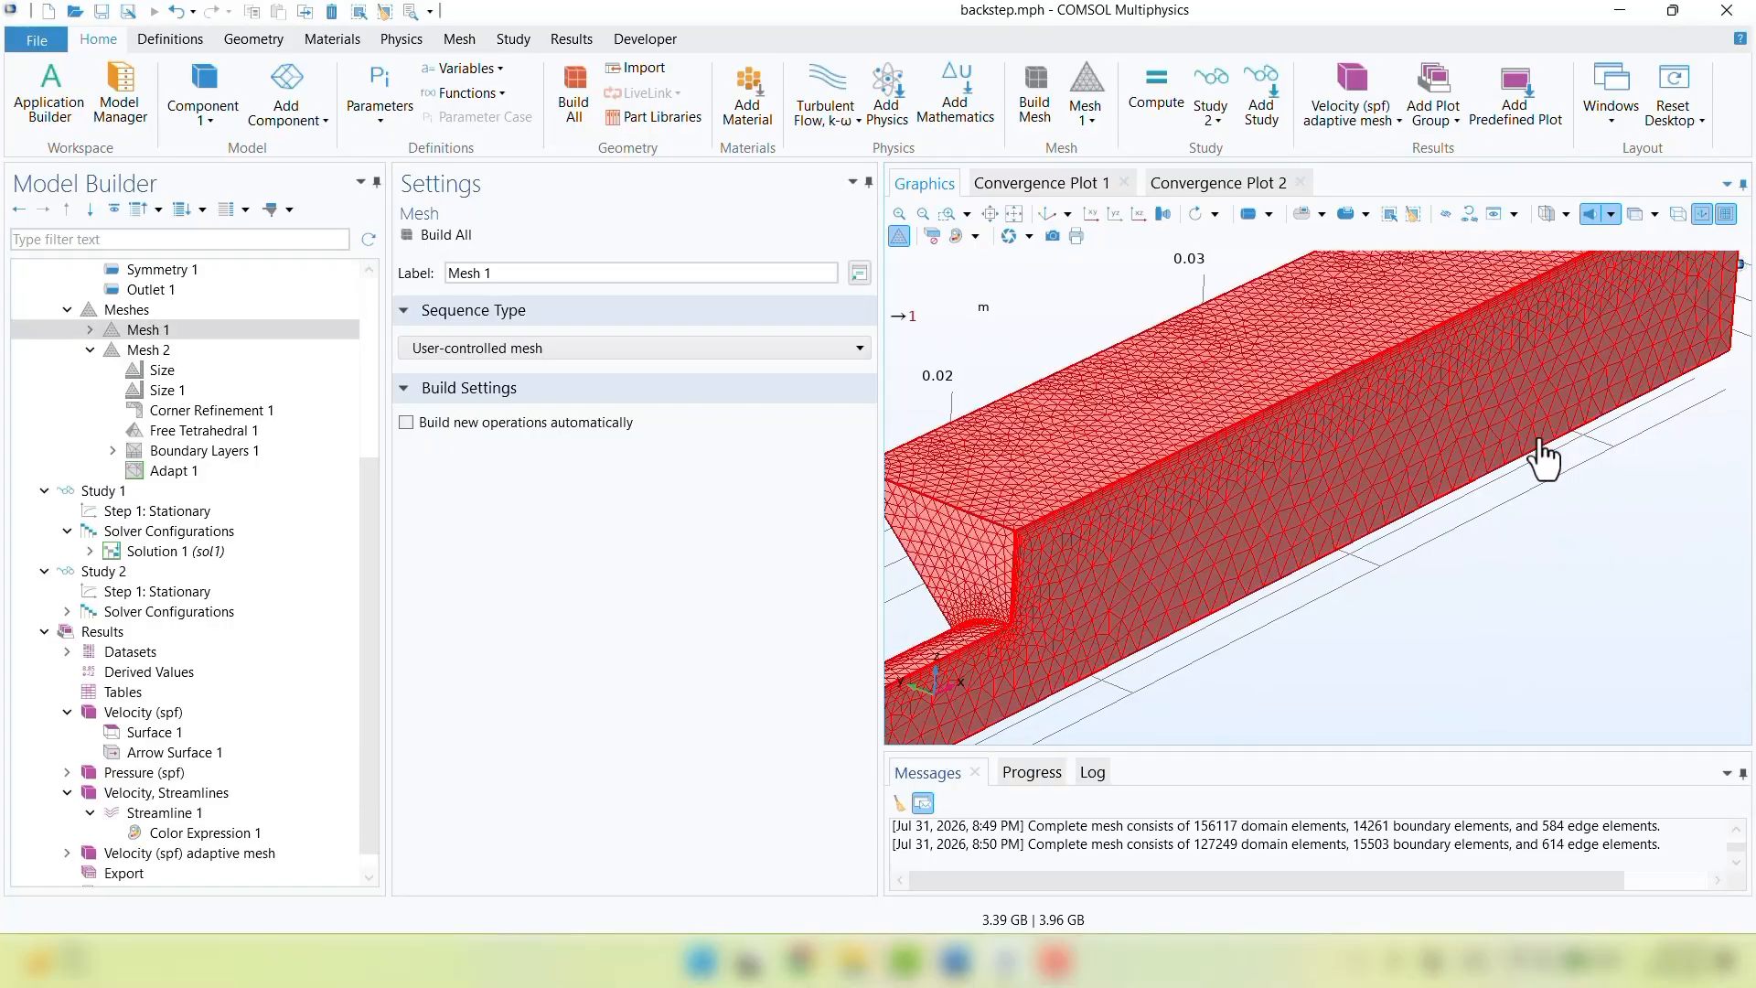
{"action": "right_click_drag", "start_coordinate": [1538, 442], "coordinate": [1379, 584]}
{"action": "left_click", "coordinate": [131, 349]}
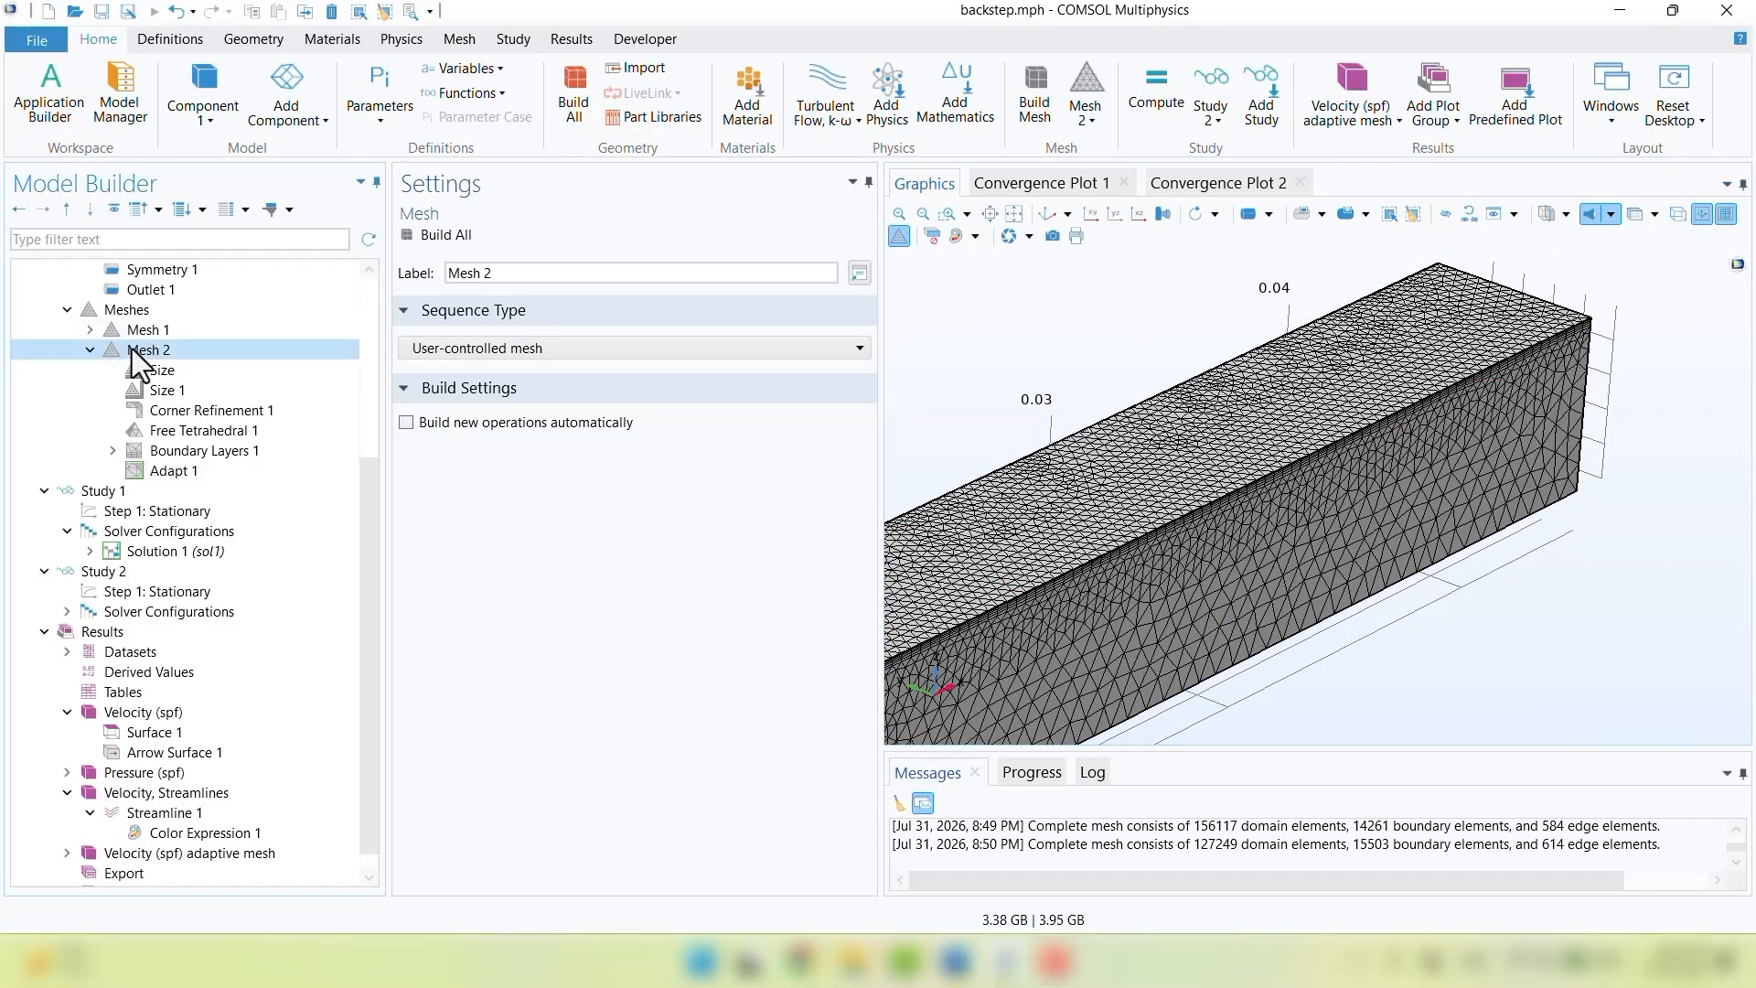
{"action": "left_click", "coordinate": [139, 331]}
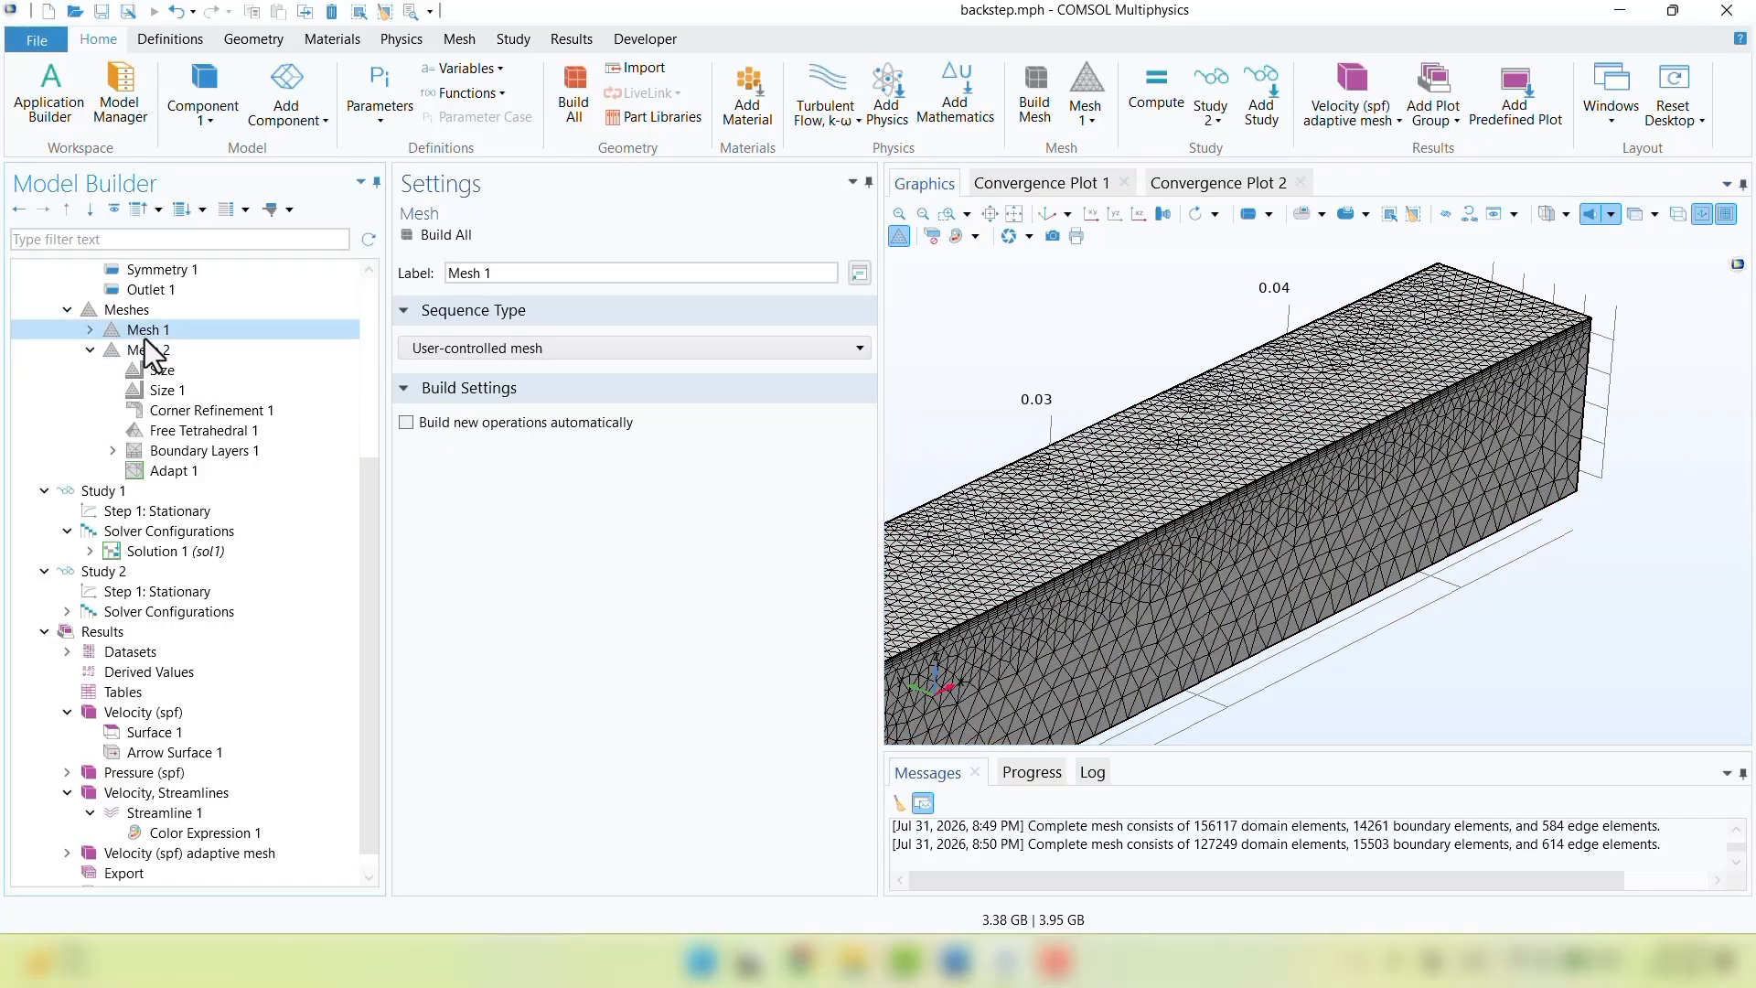
{"action": "left_click", "coordinate": [166, 353]}
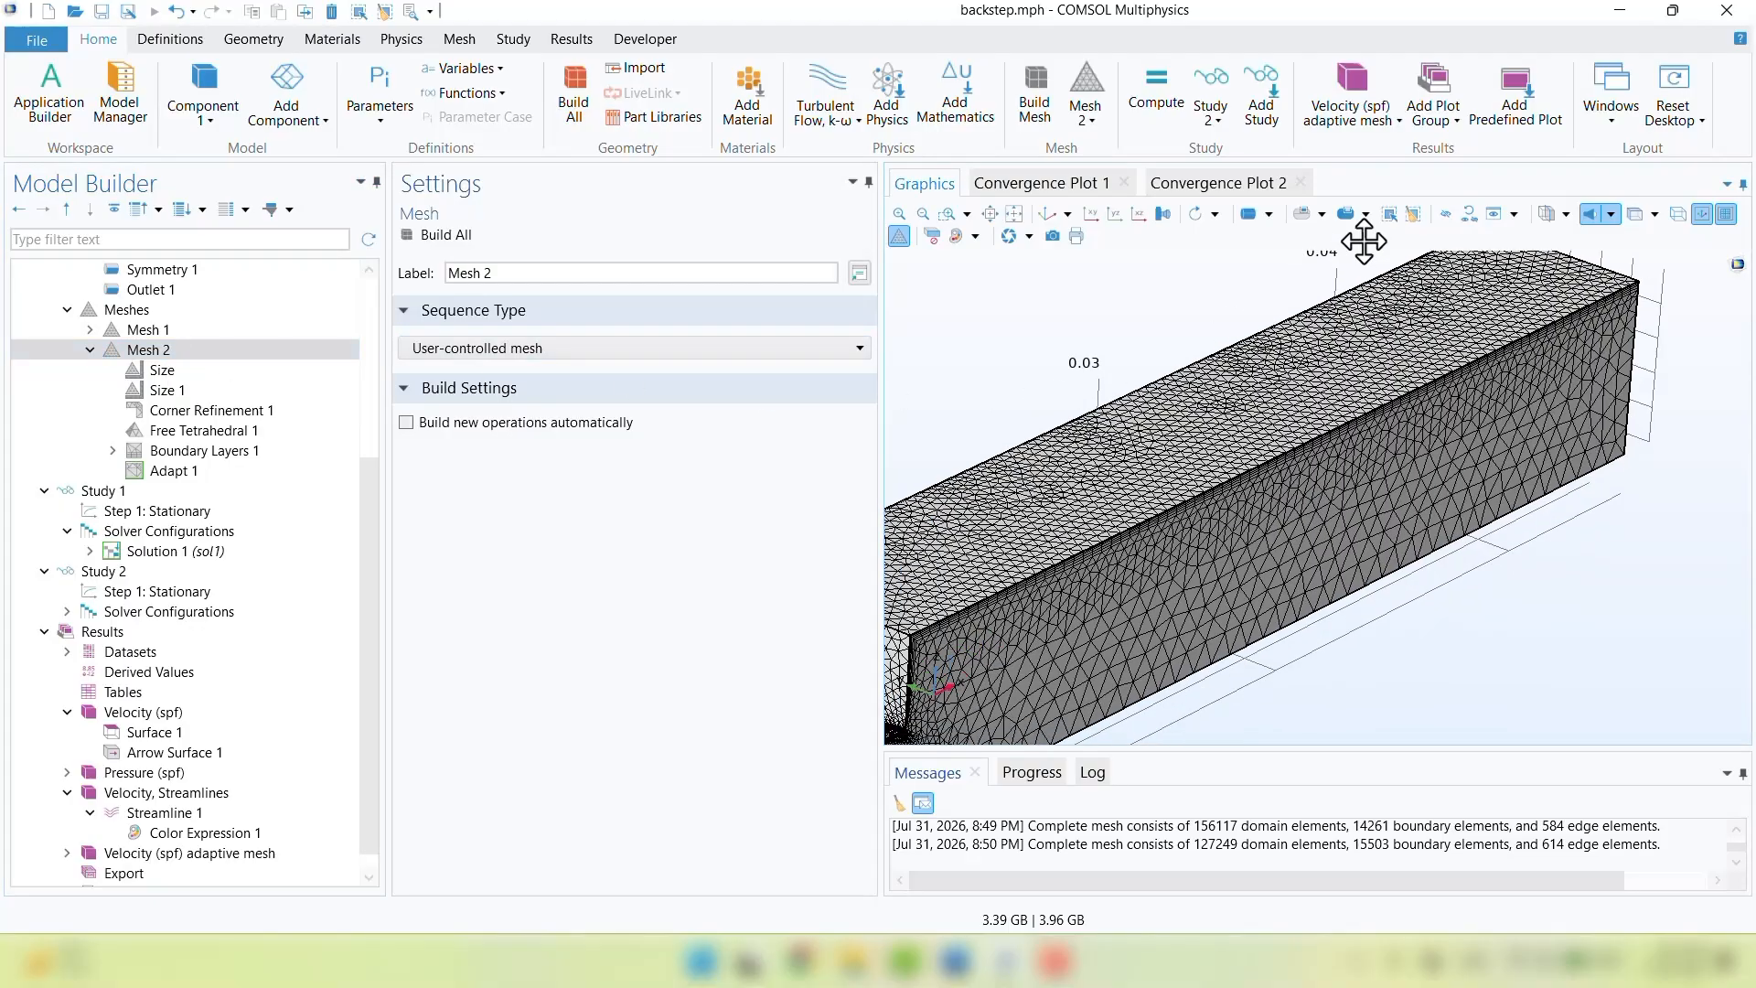
{"action": "scroll", "coordinate": [1388, 321], "scroll_direction": "down", "scroll_amount": 1}
{"action": "right_click_drag", "start_coordinate": [1388, 321], "coordinate": [1351, 421]}
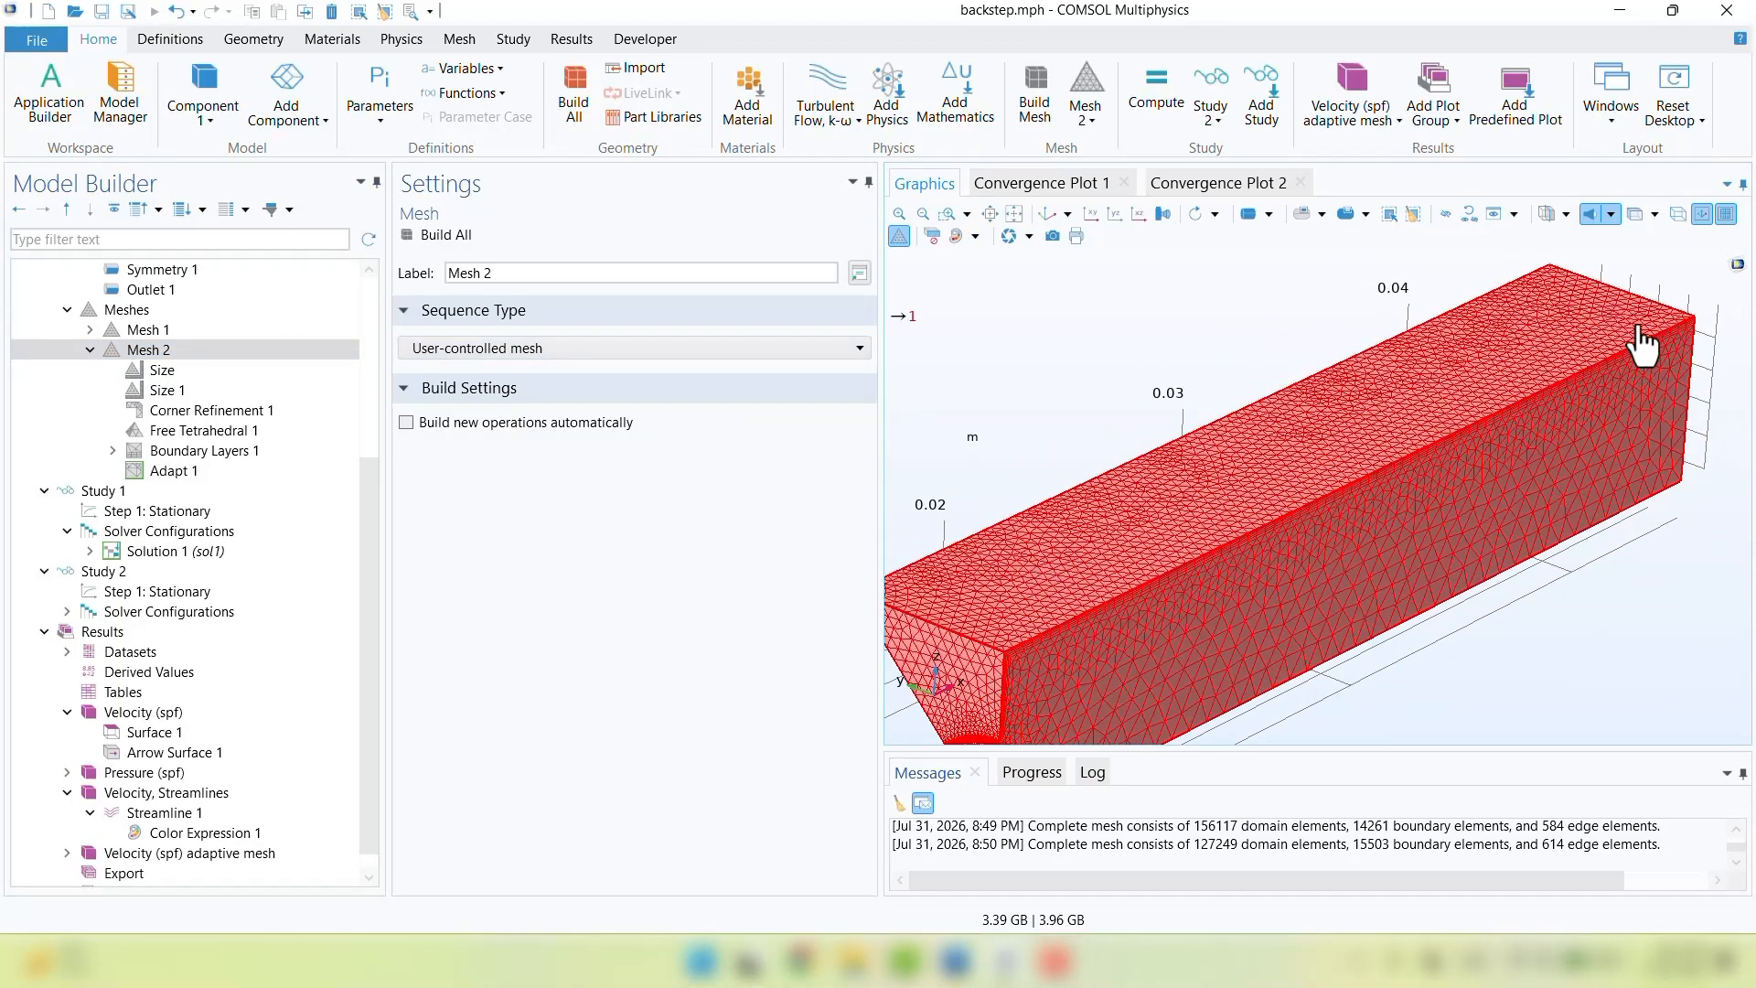
{"action": "right_click_drag", "start_coordinate": [1068, 319], "coordinate": [1133, 296]}
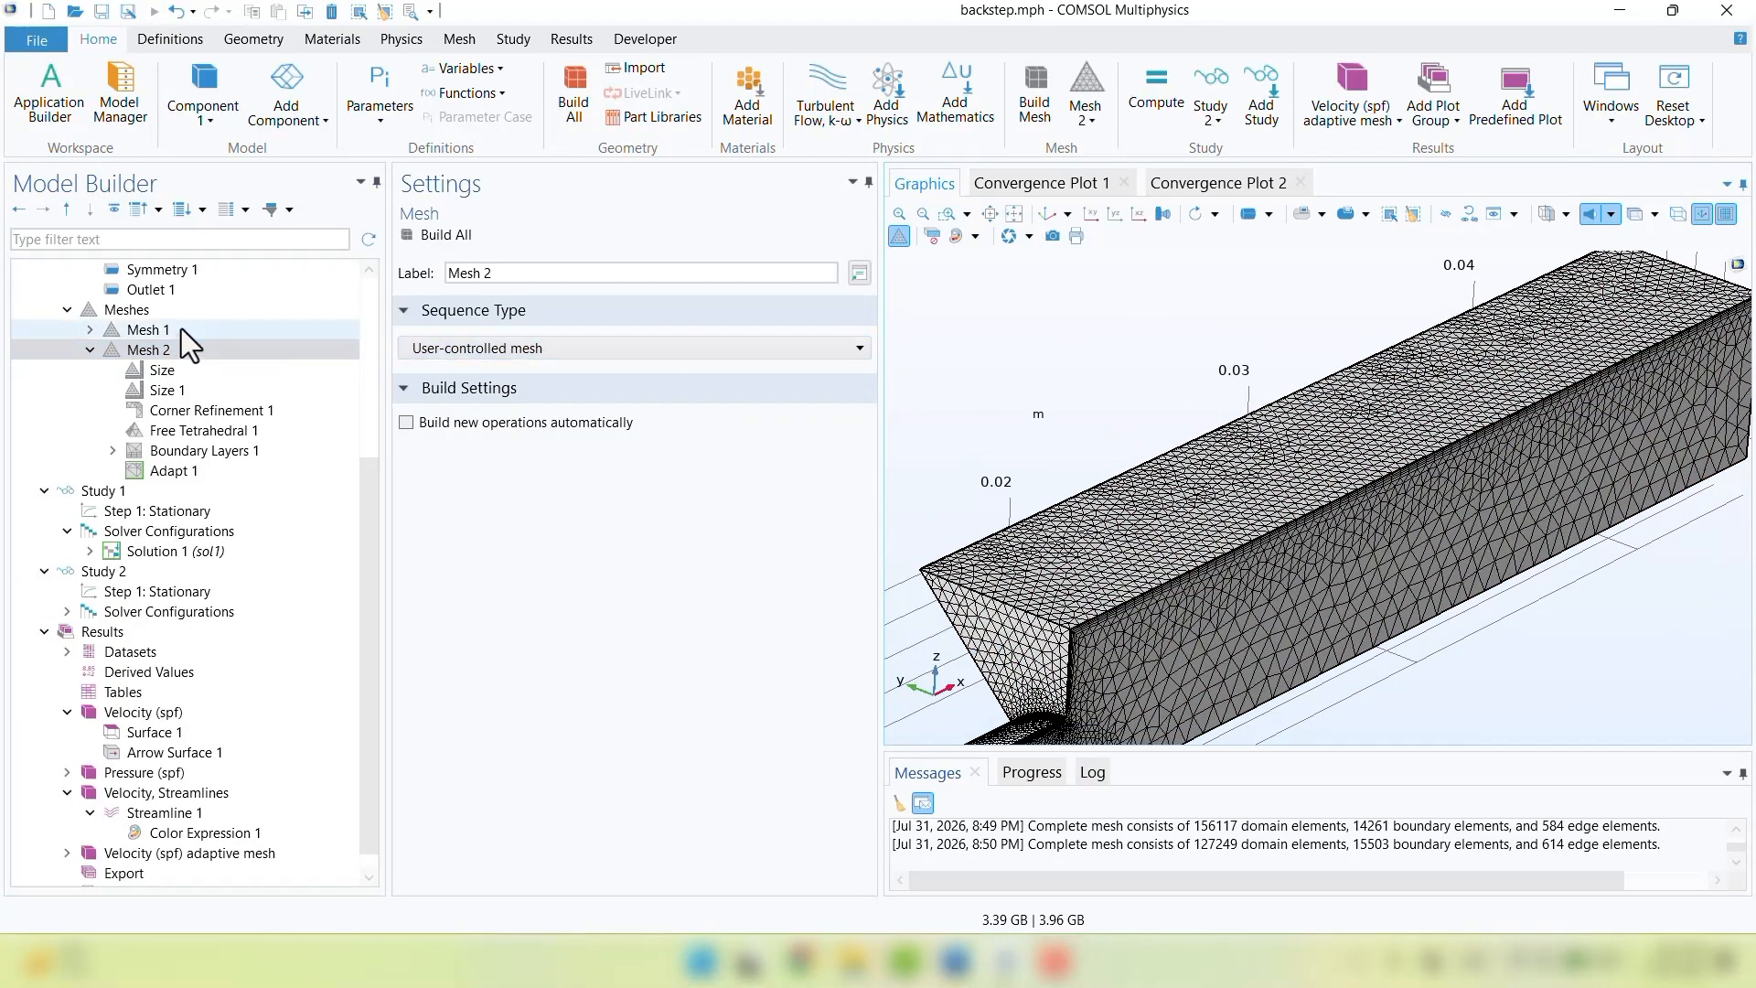
{"action": "left_click", "coordinate": [134, 333]}
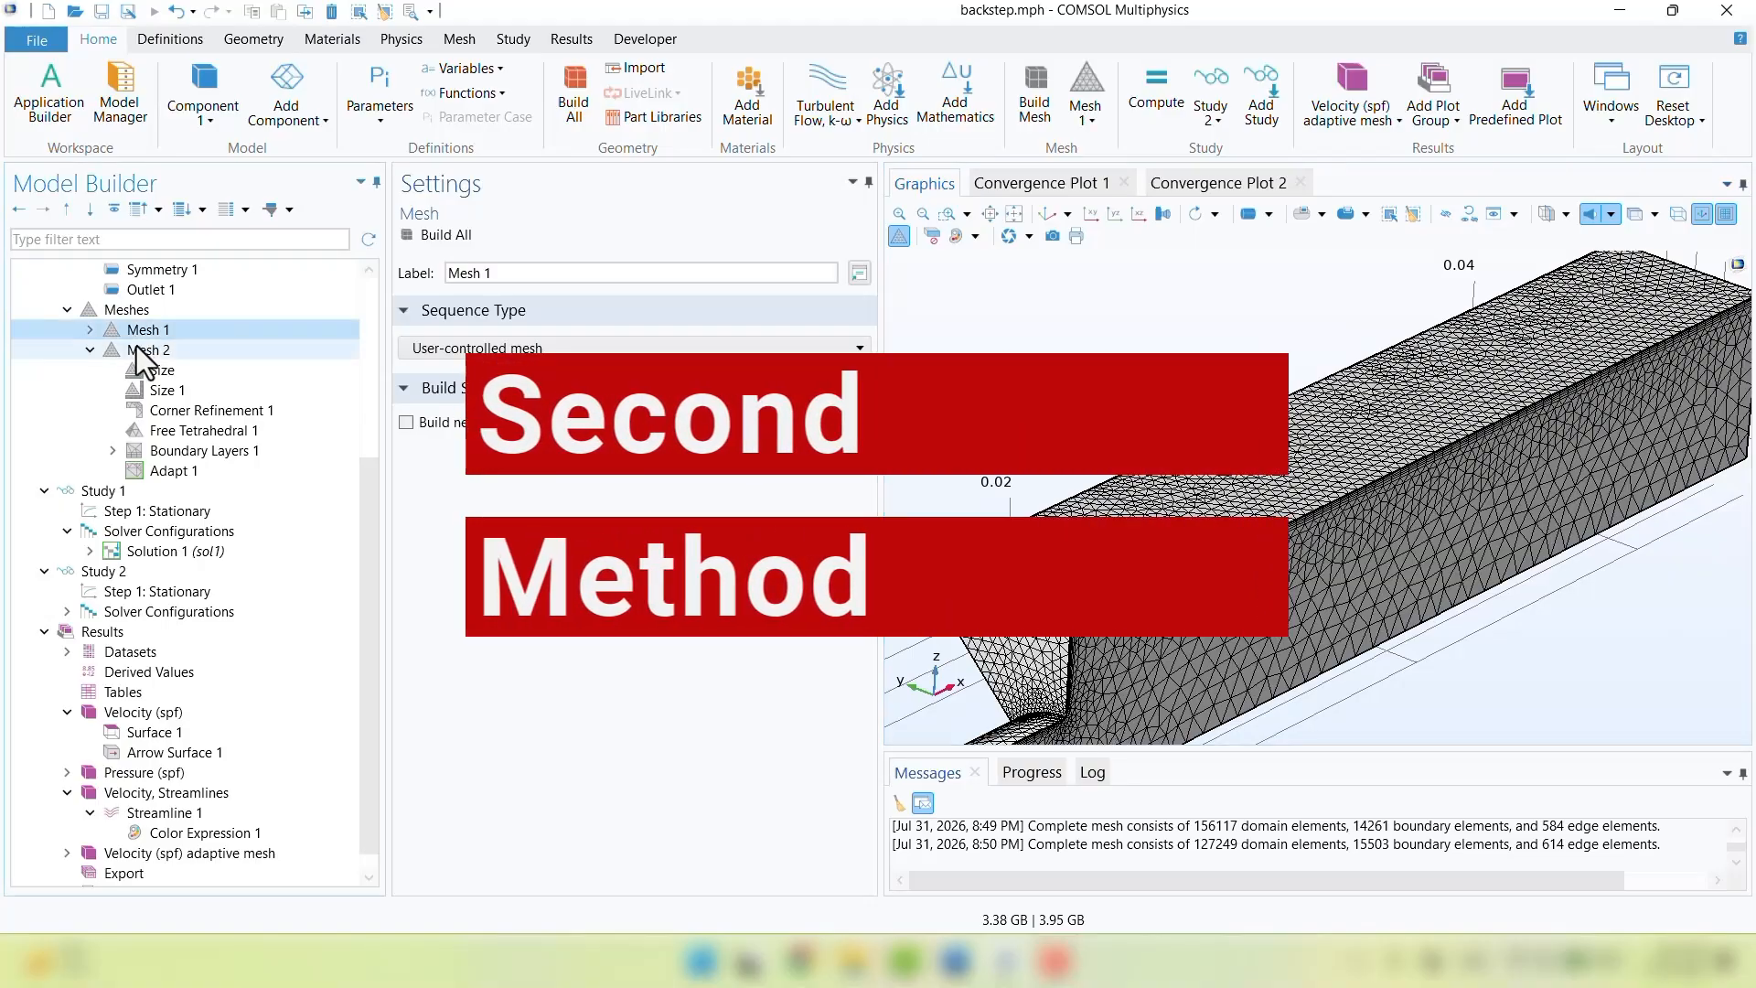
{"action": "left_click", "coordinate": [138, 349]}
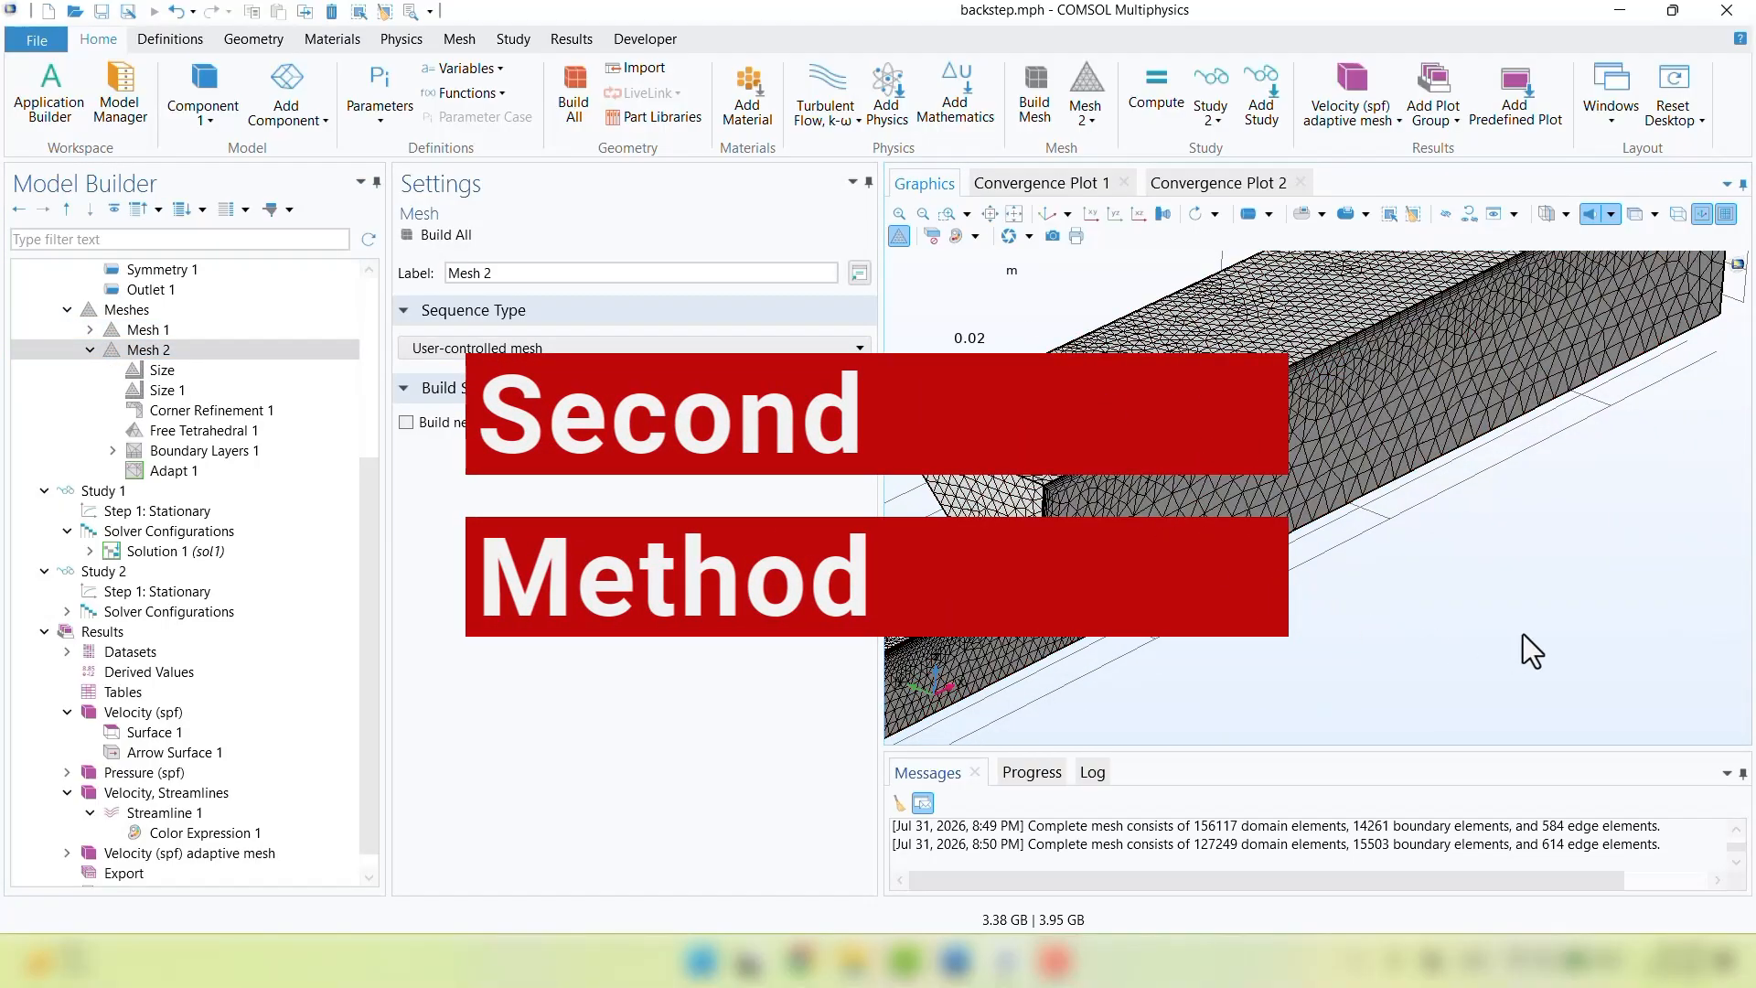
{"action": "left_click", "coordinate": [1015, 216]}
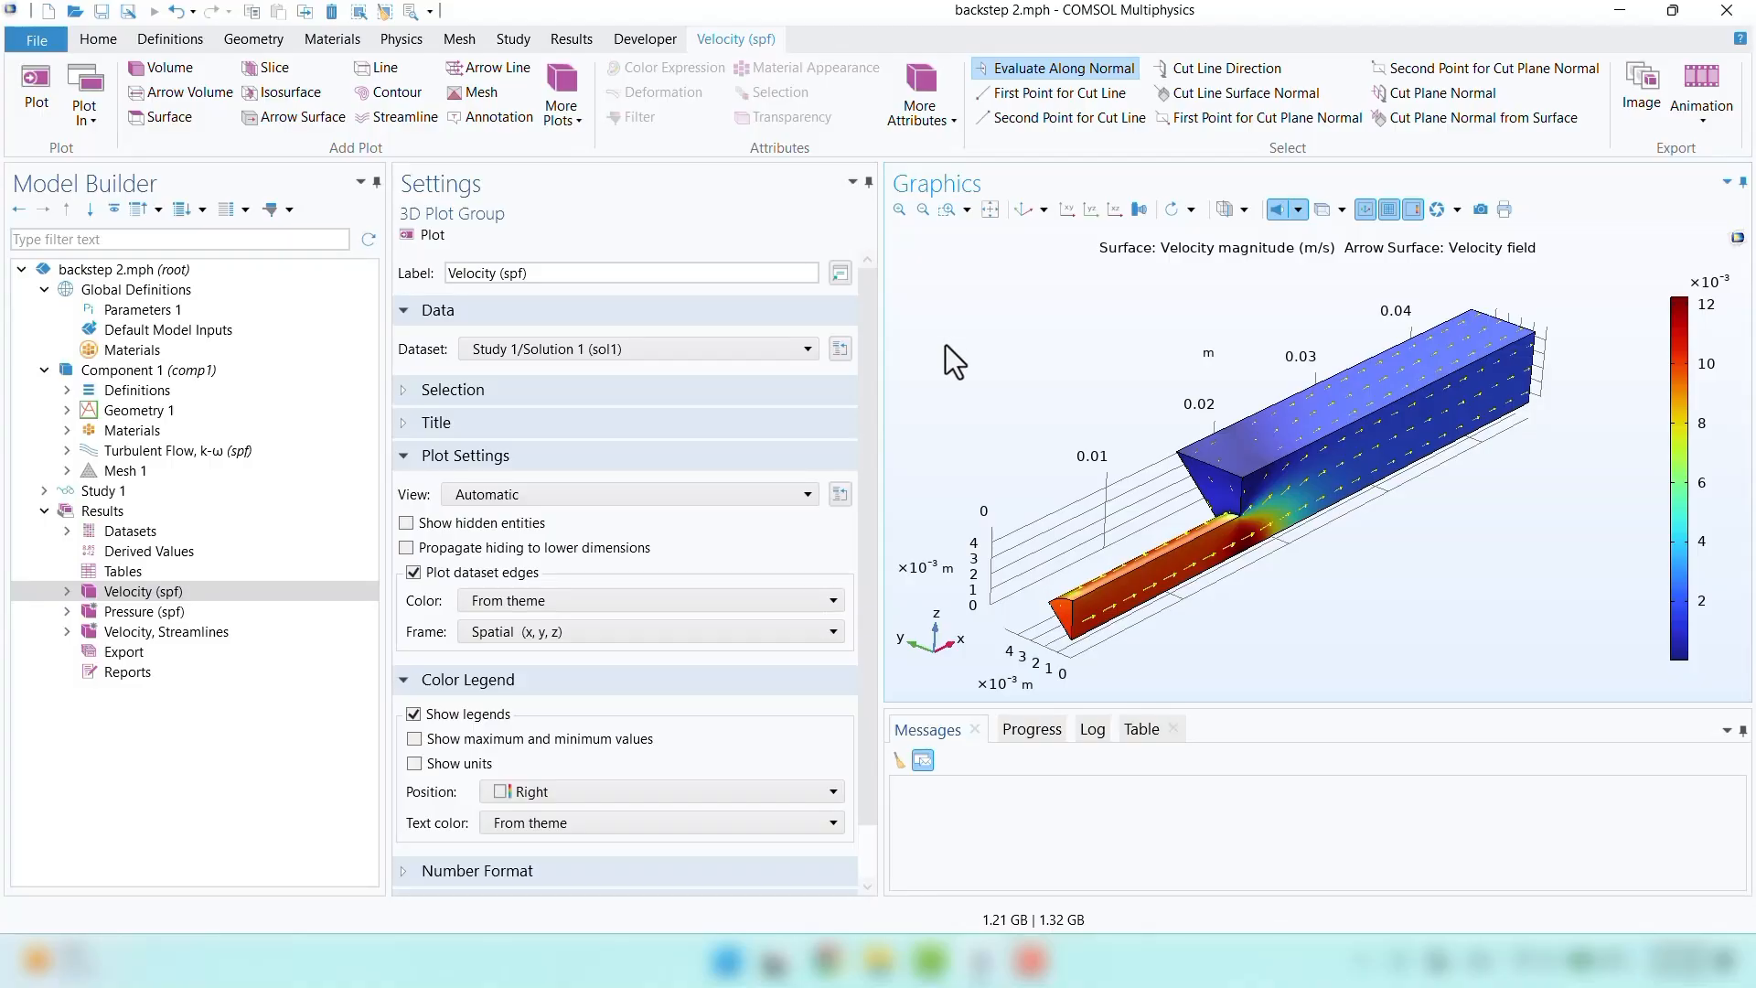
In the Study 1 stationary step of backstep 2.mph, set Adaptation and error estimates to Adaptation and error estimates
{"action": "left_click", "coordinate": [44, 490]}
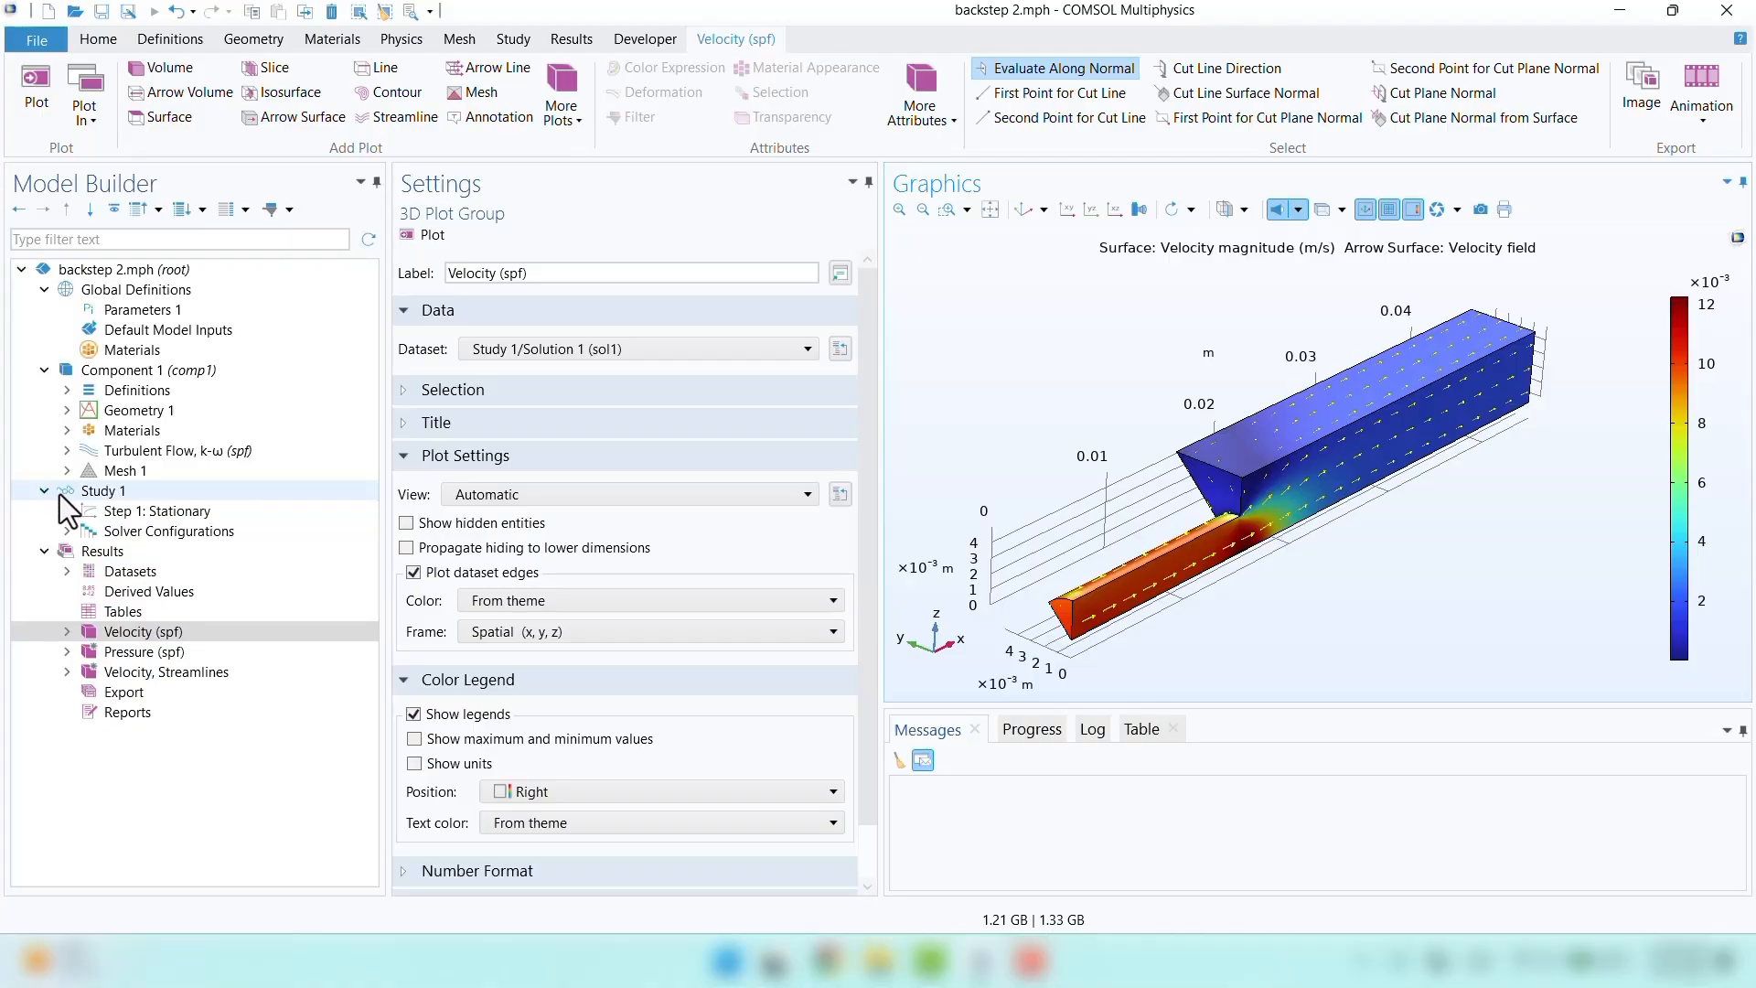
{"action": "left_click", "coordinate": [141, 512]}
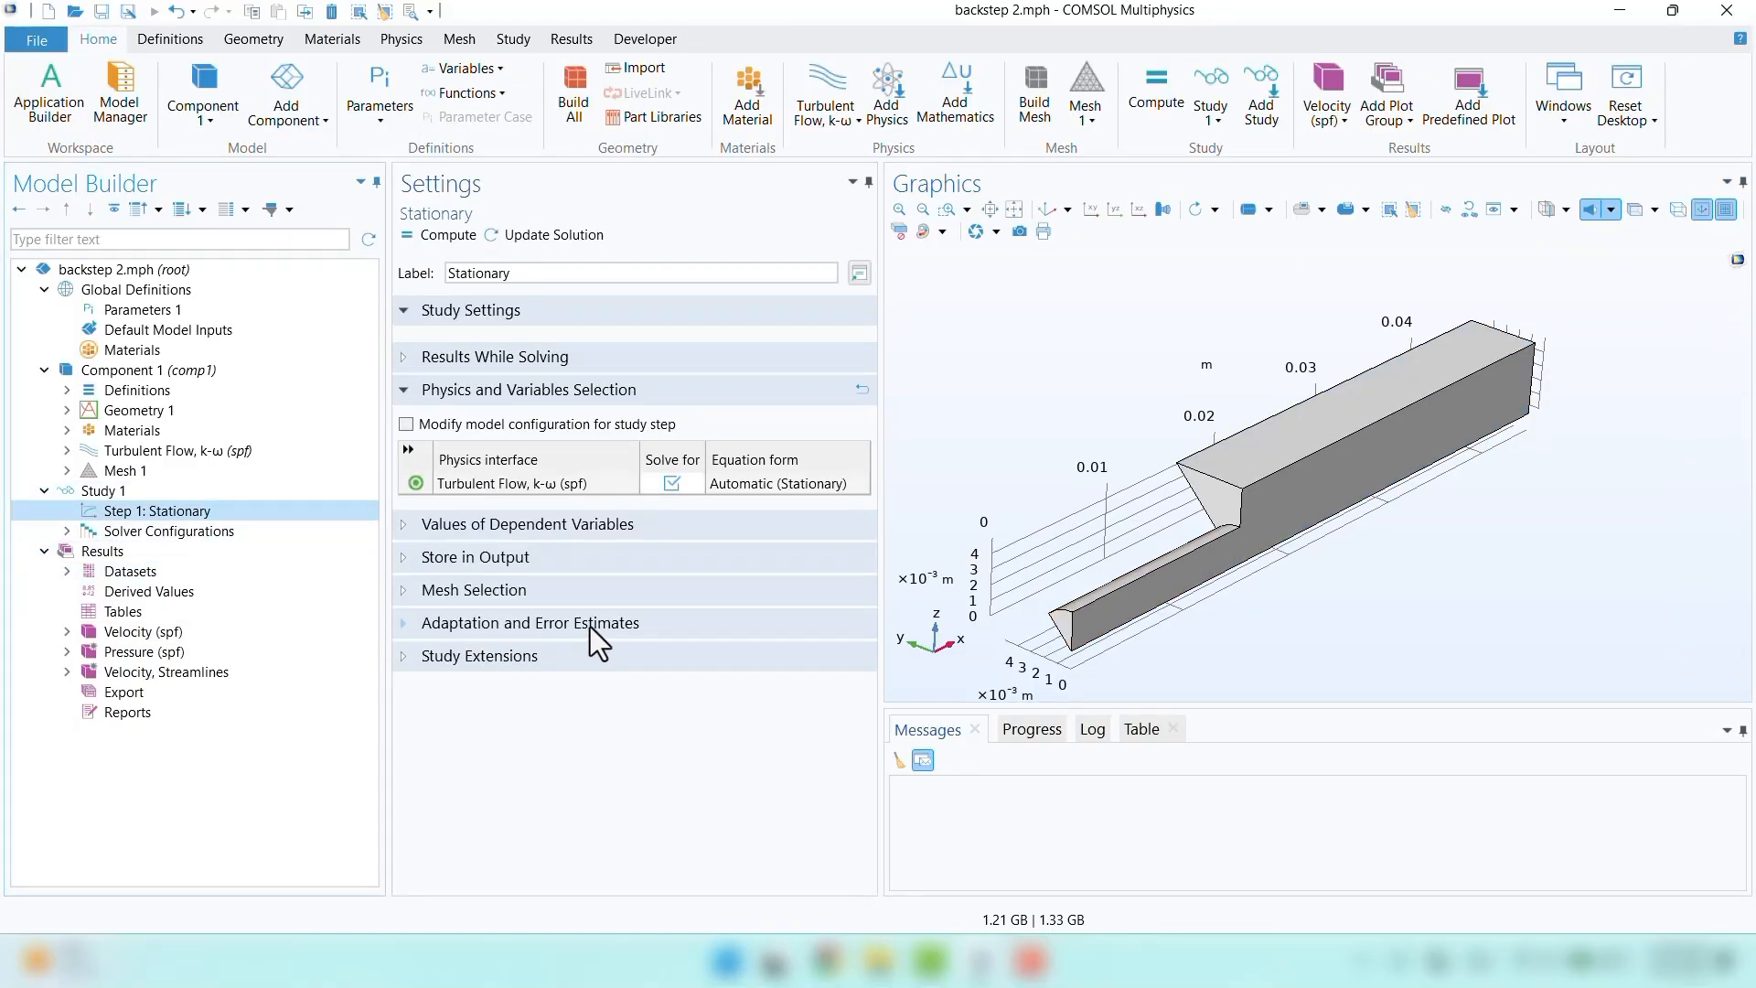
{"action": "left_click", "coordinate": [629, 625]}
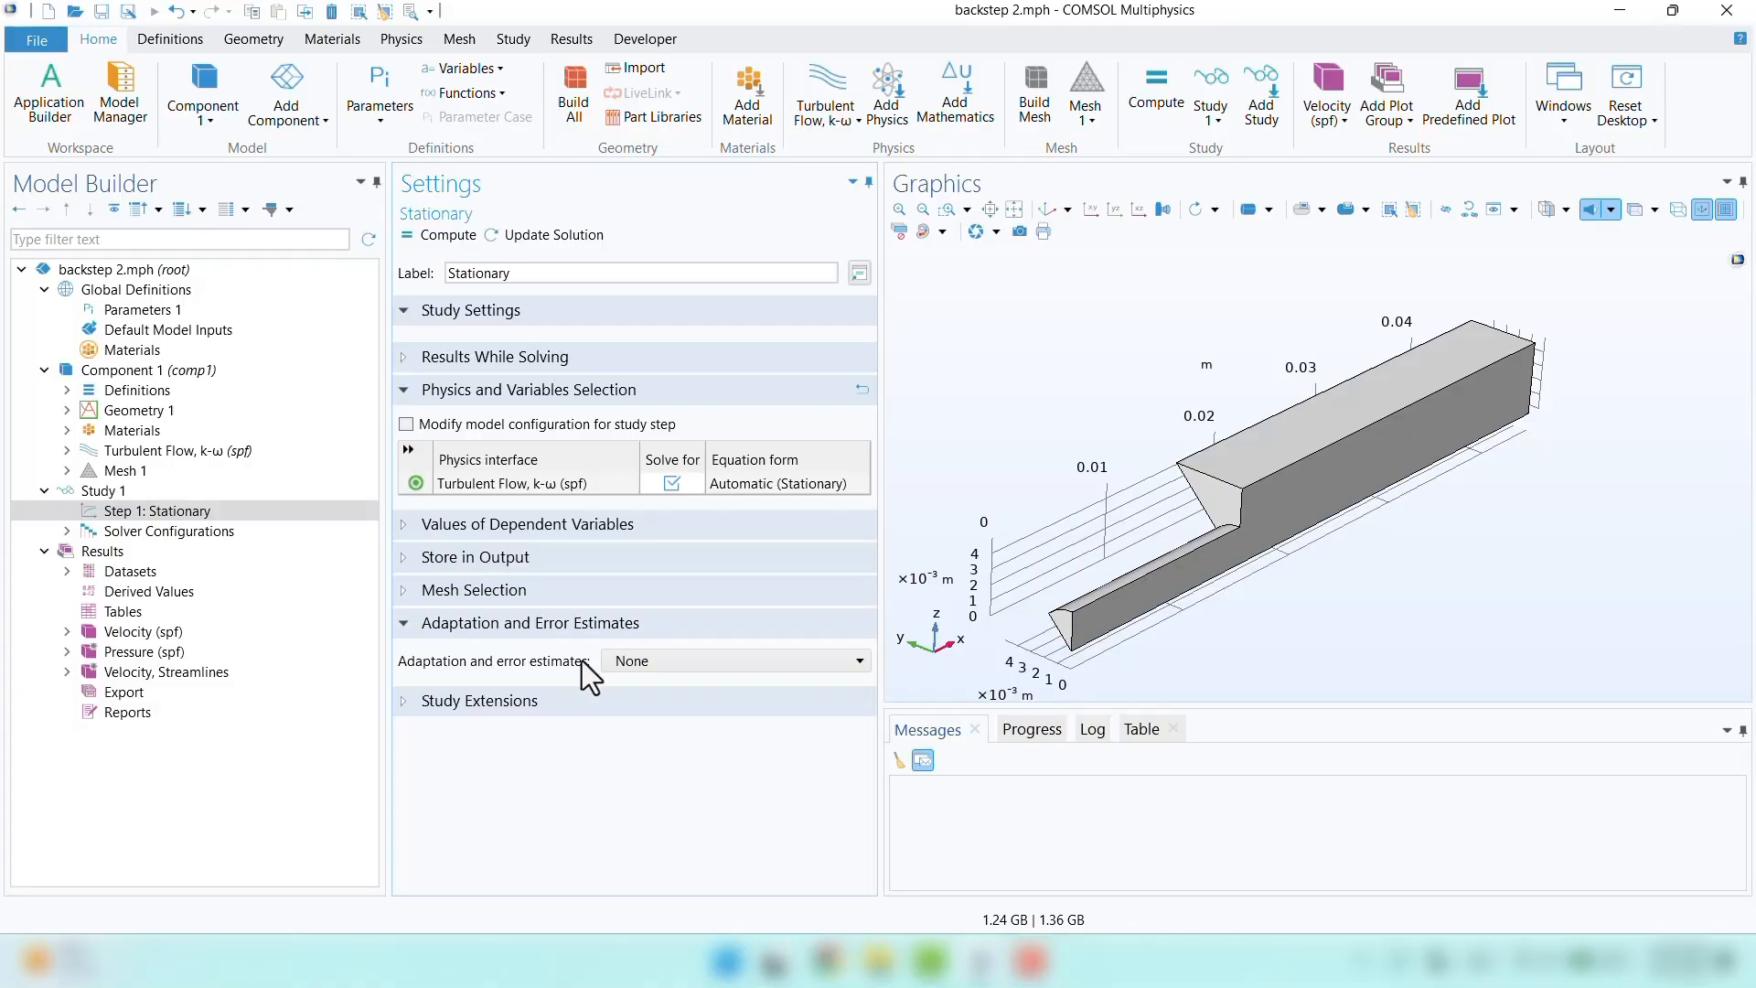
{"action": "left_click", "coordinate": [627, 669]}
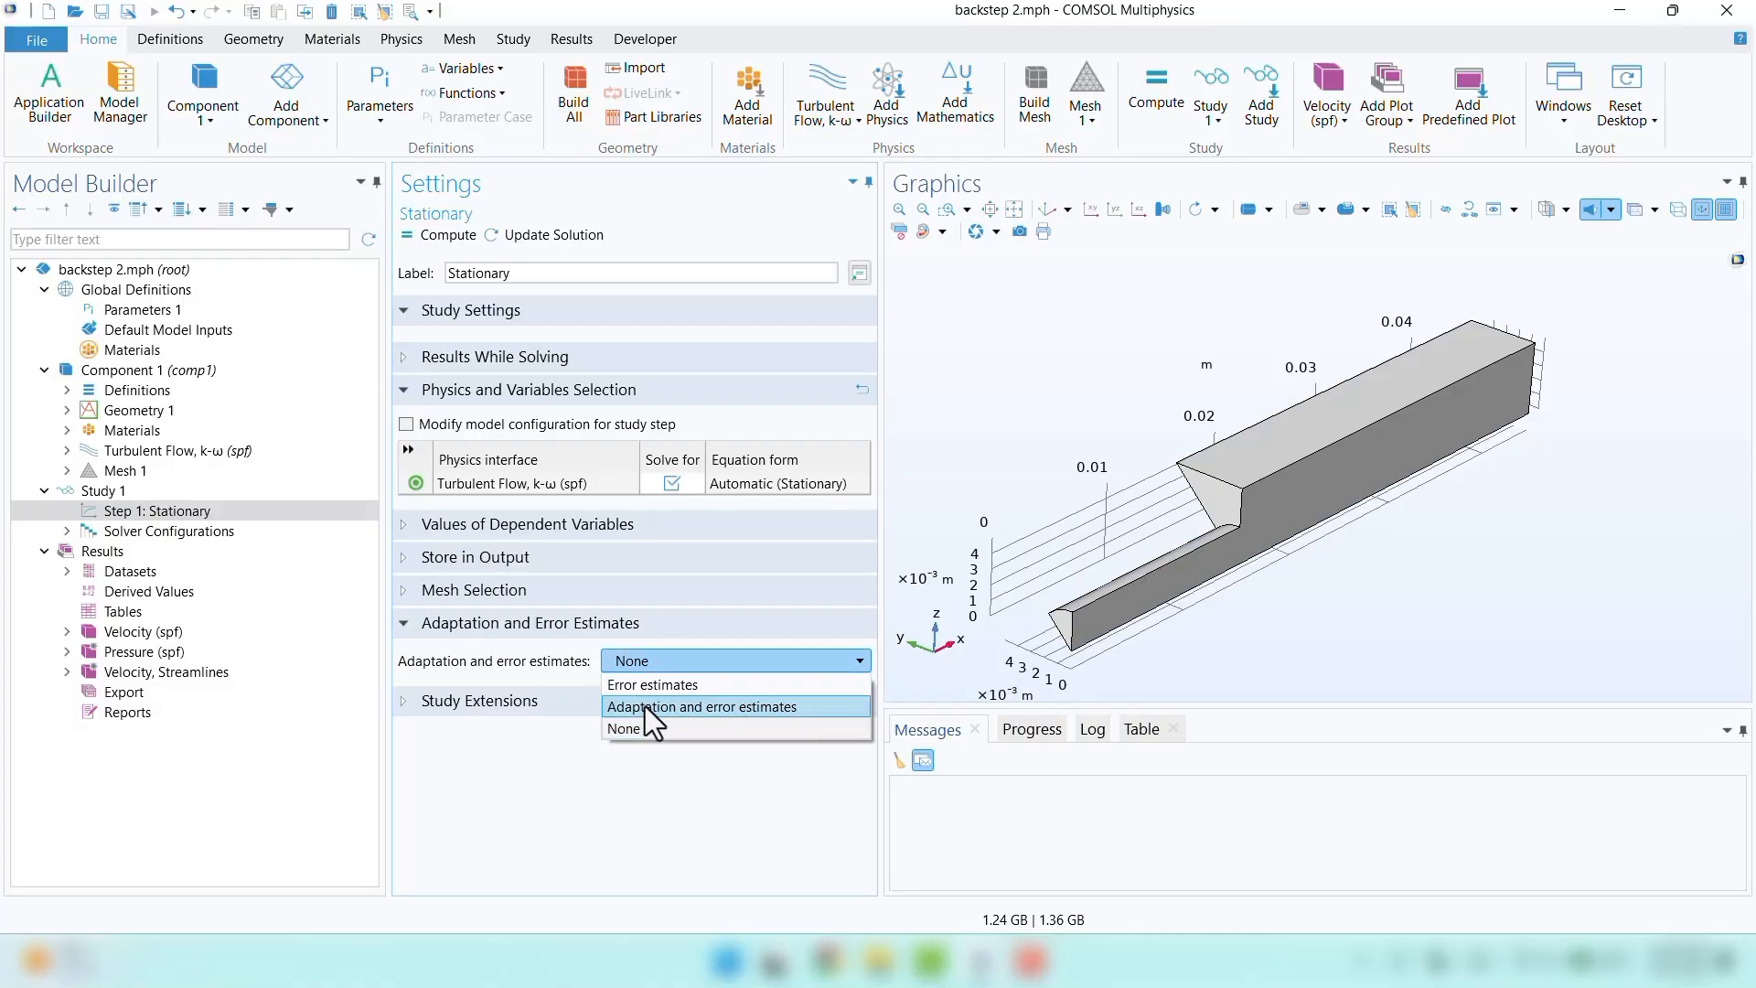
{"action": "left_click", "coordinate": [645, 705]}
{"action": "scroll", "coordinate": [590, 705], "scroll_direction": "down", "scroll_amount": 2}
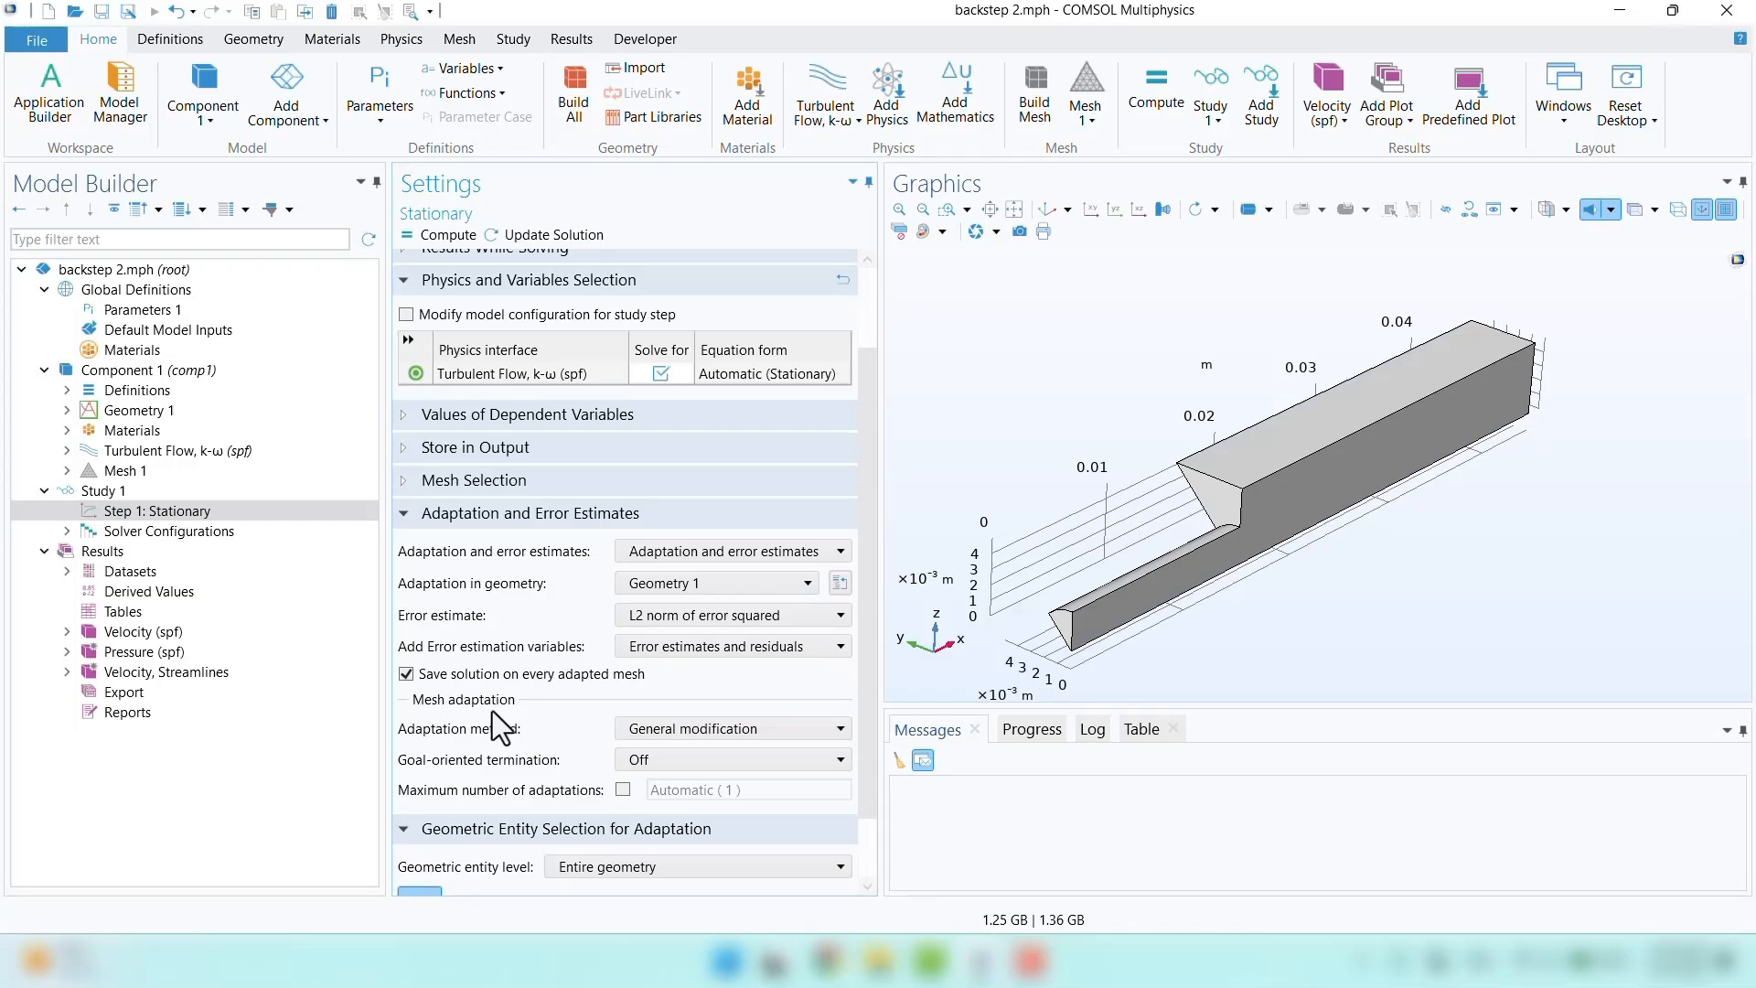
Set the stationary step's adaptation method to Regular refinement and its error estimate to Error indicator, consulting the Error Estimation help
{"action": "left_click", "coordinate": [655, 732]}
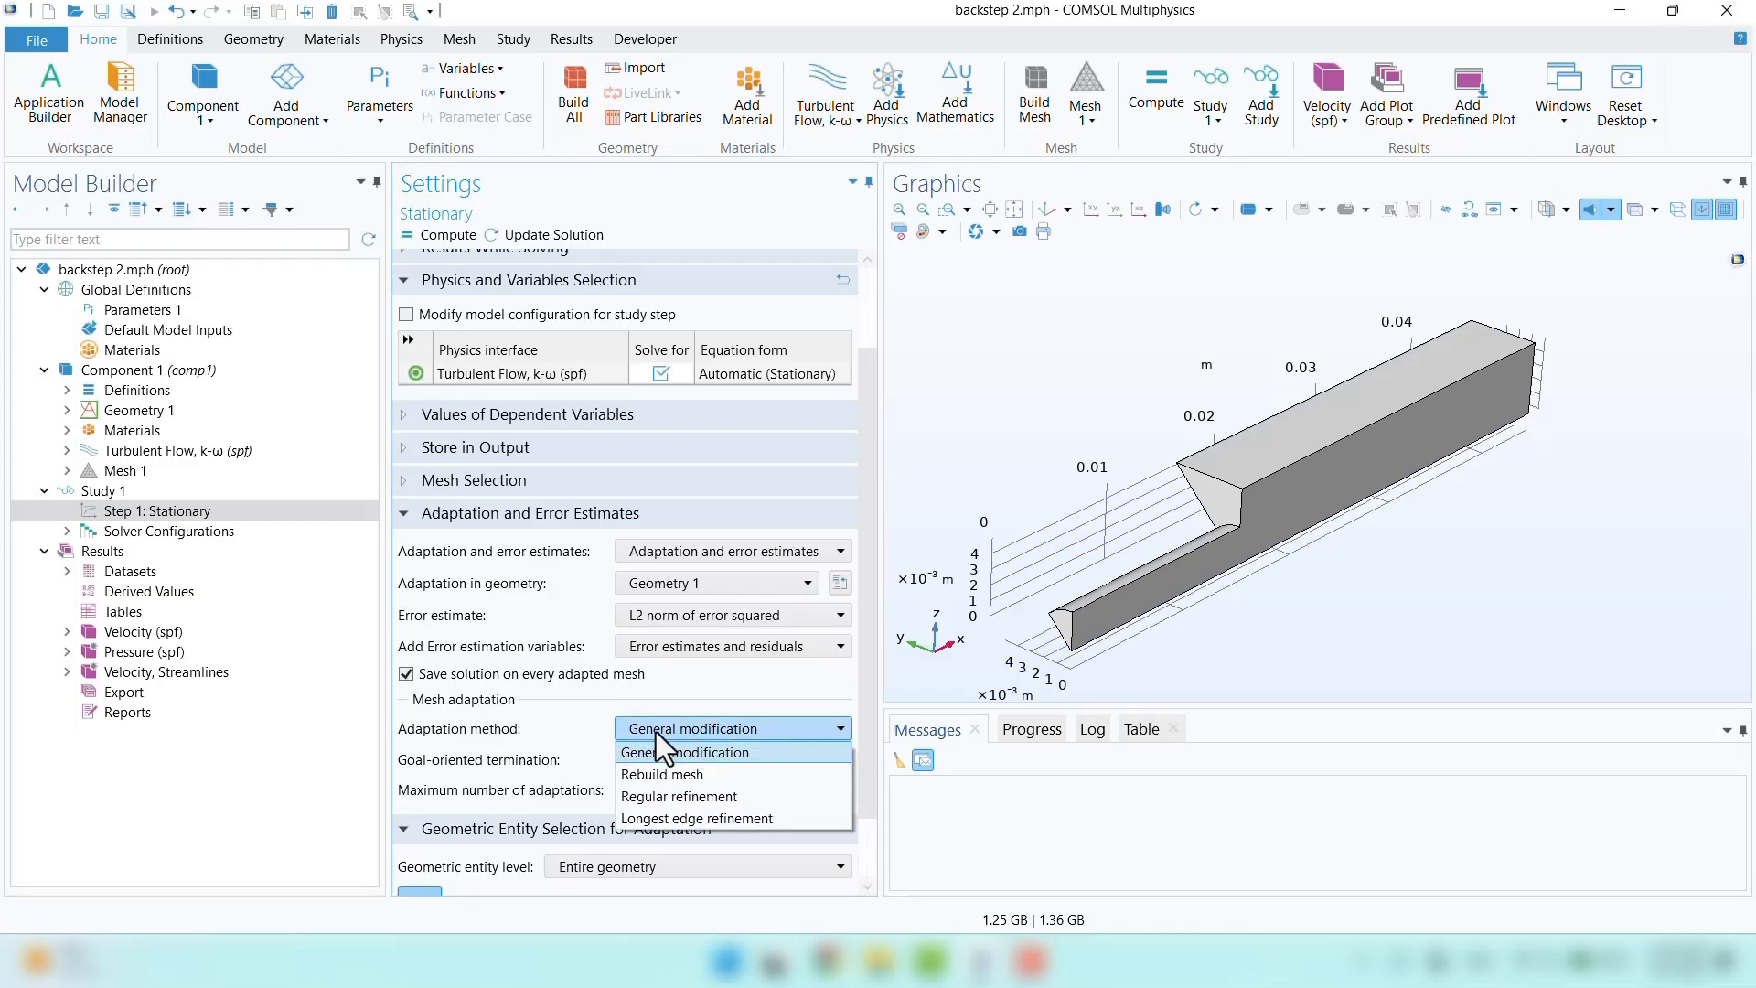
{"action": "left_click", "coordinate": [659, 797]}
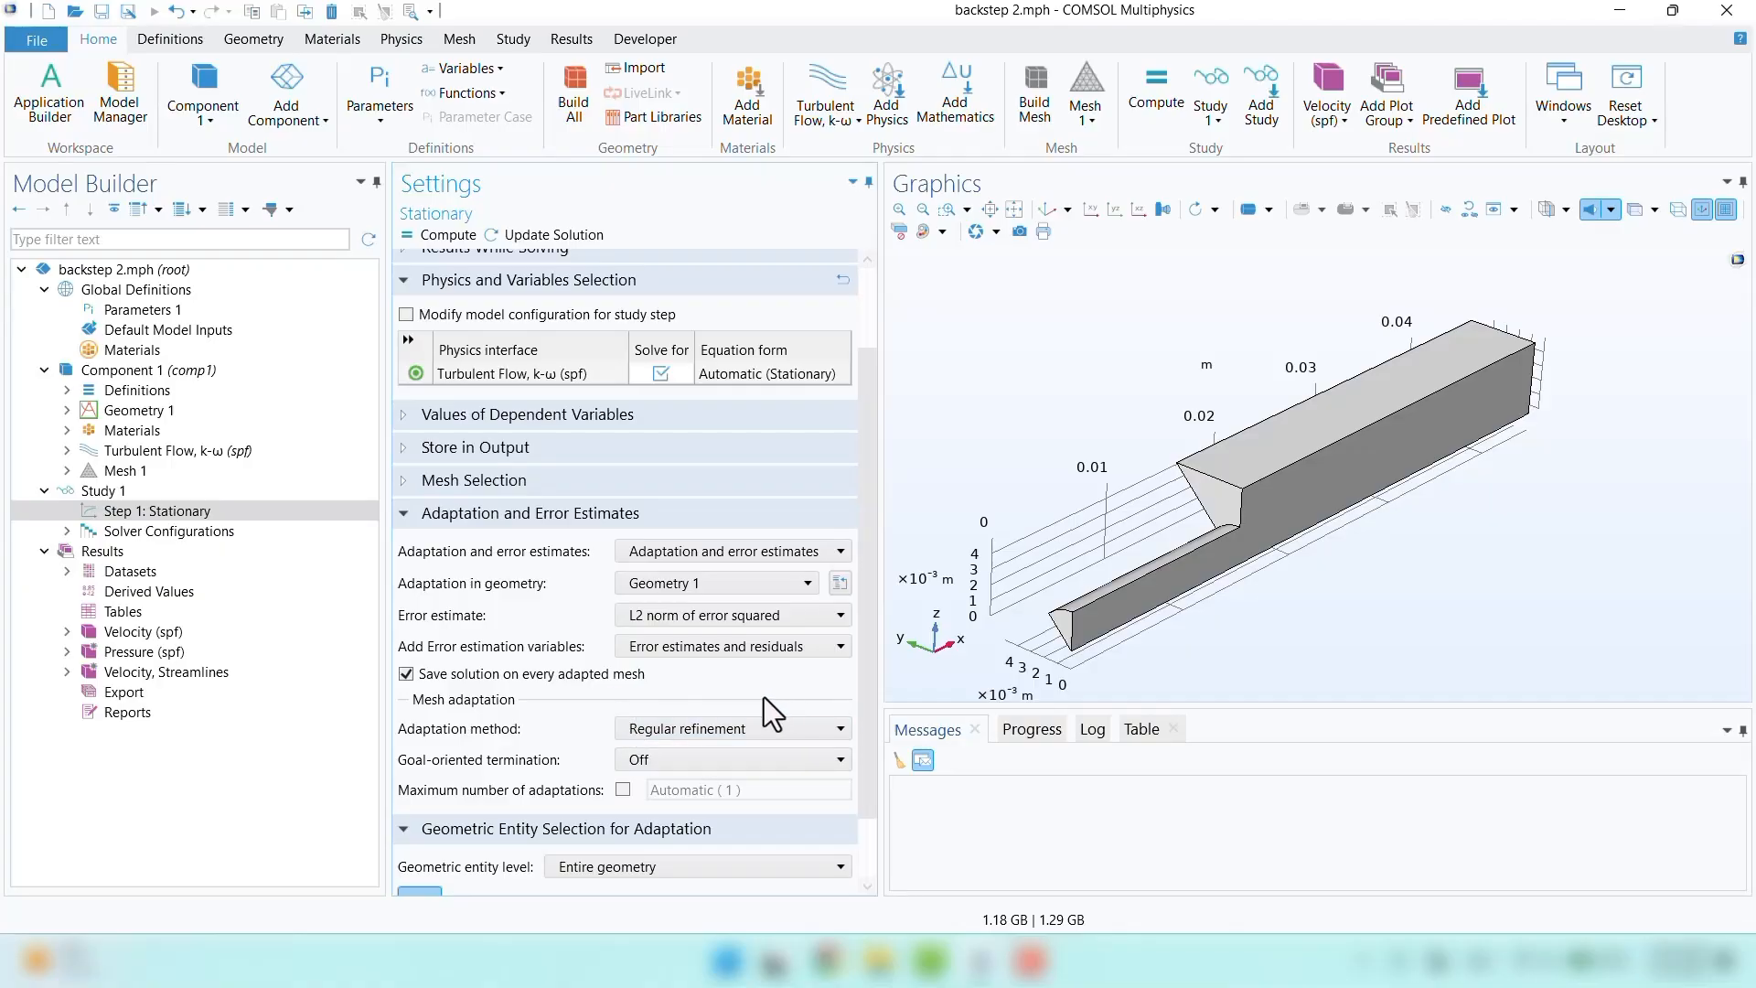
{"action": "left_click", "coordinate": [644, 622]}
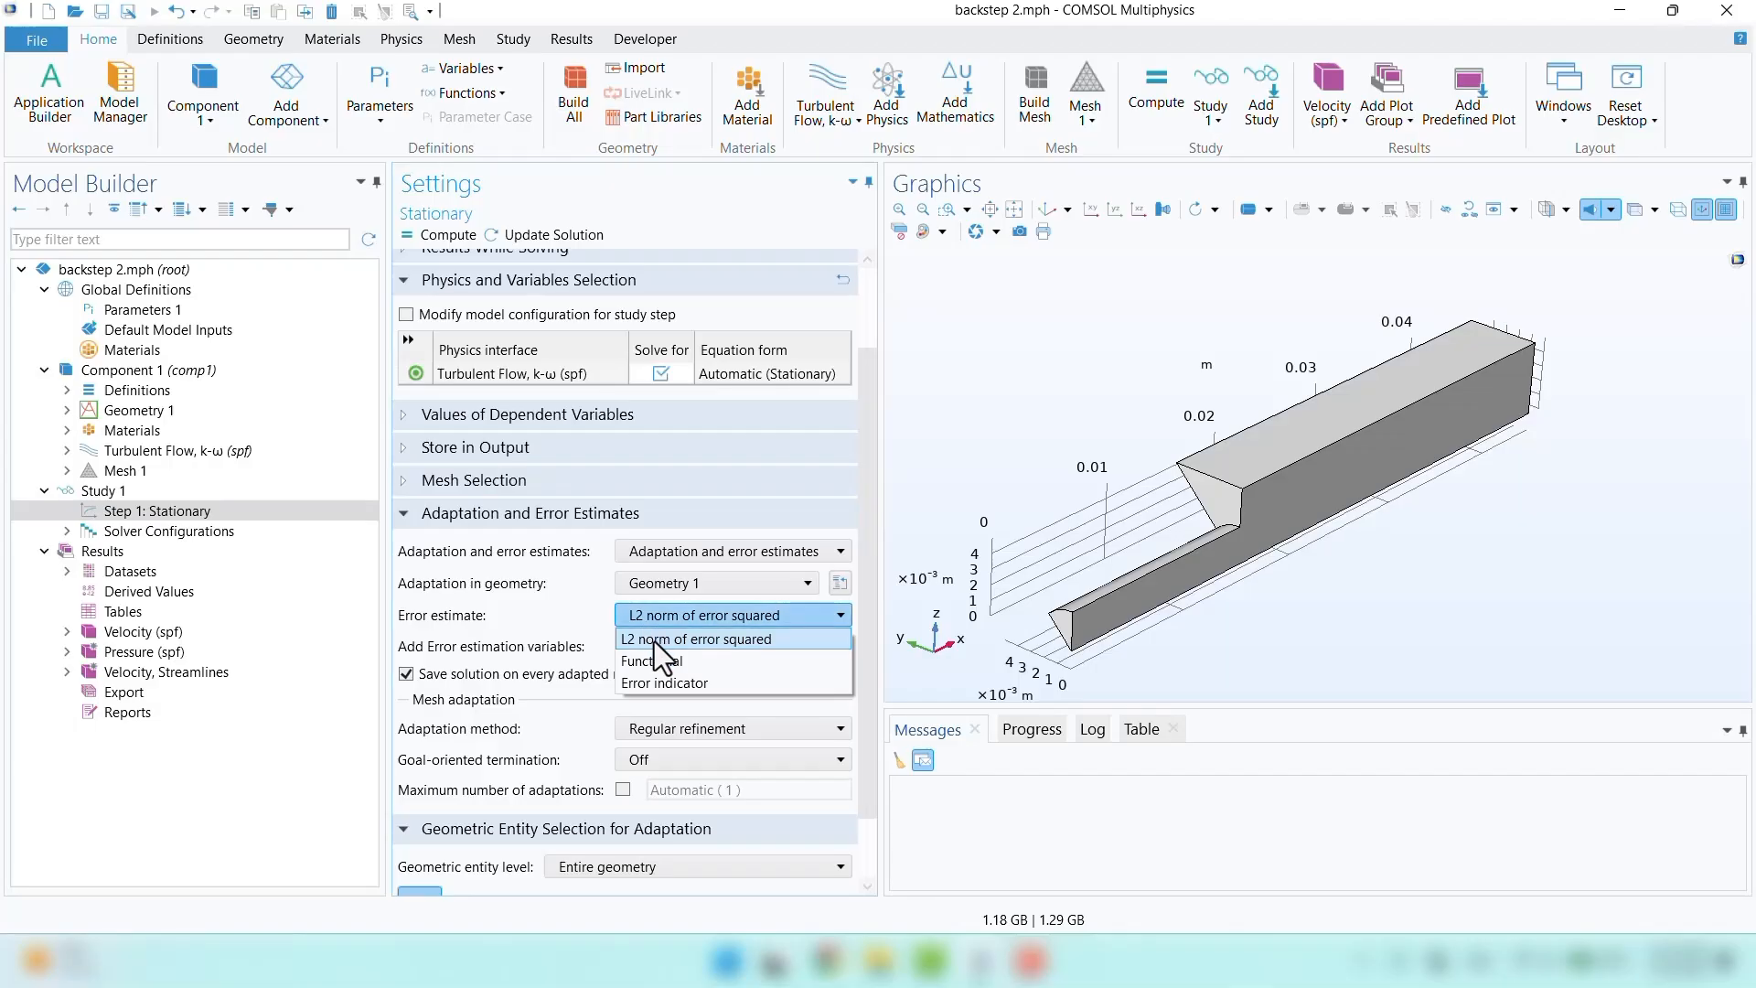
{"action": "left_click", "coordinate": [728, 684]}
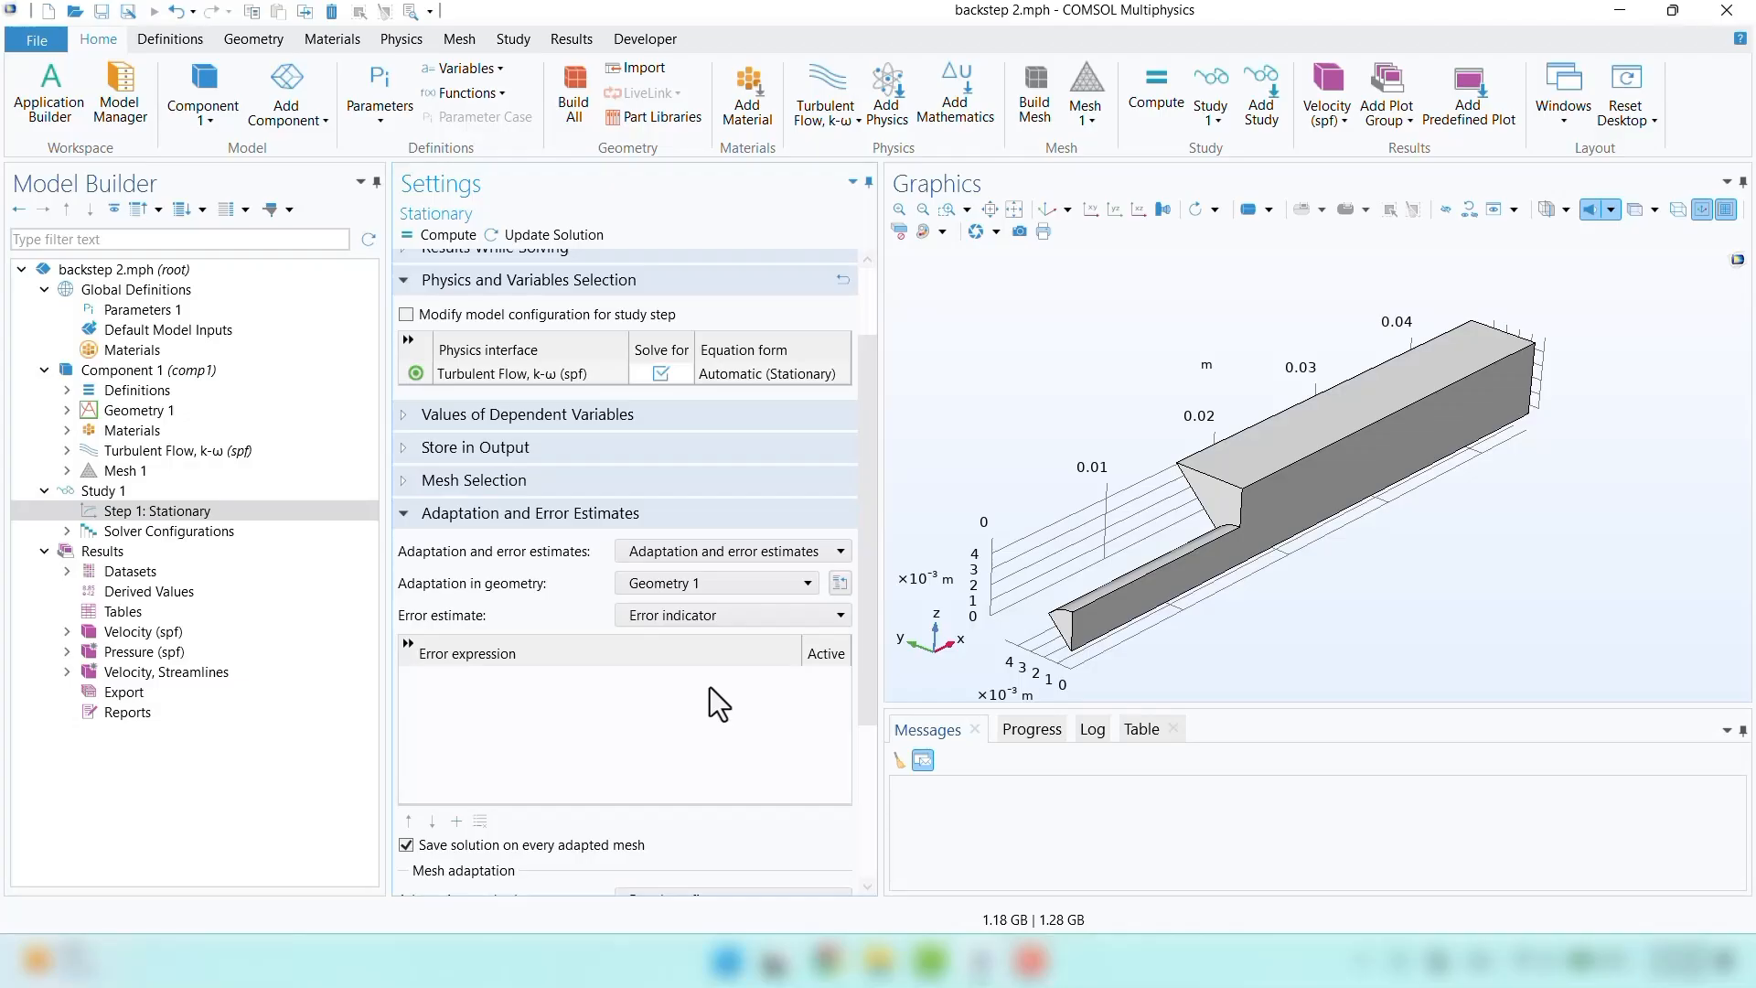
{"action": "key", "text": "F1"}
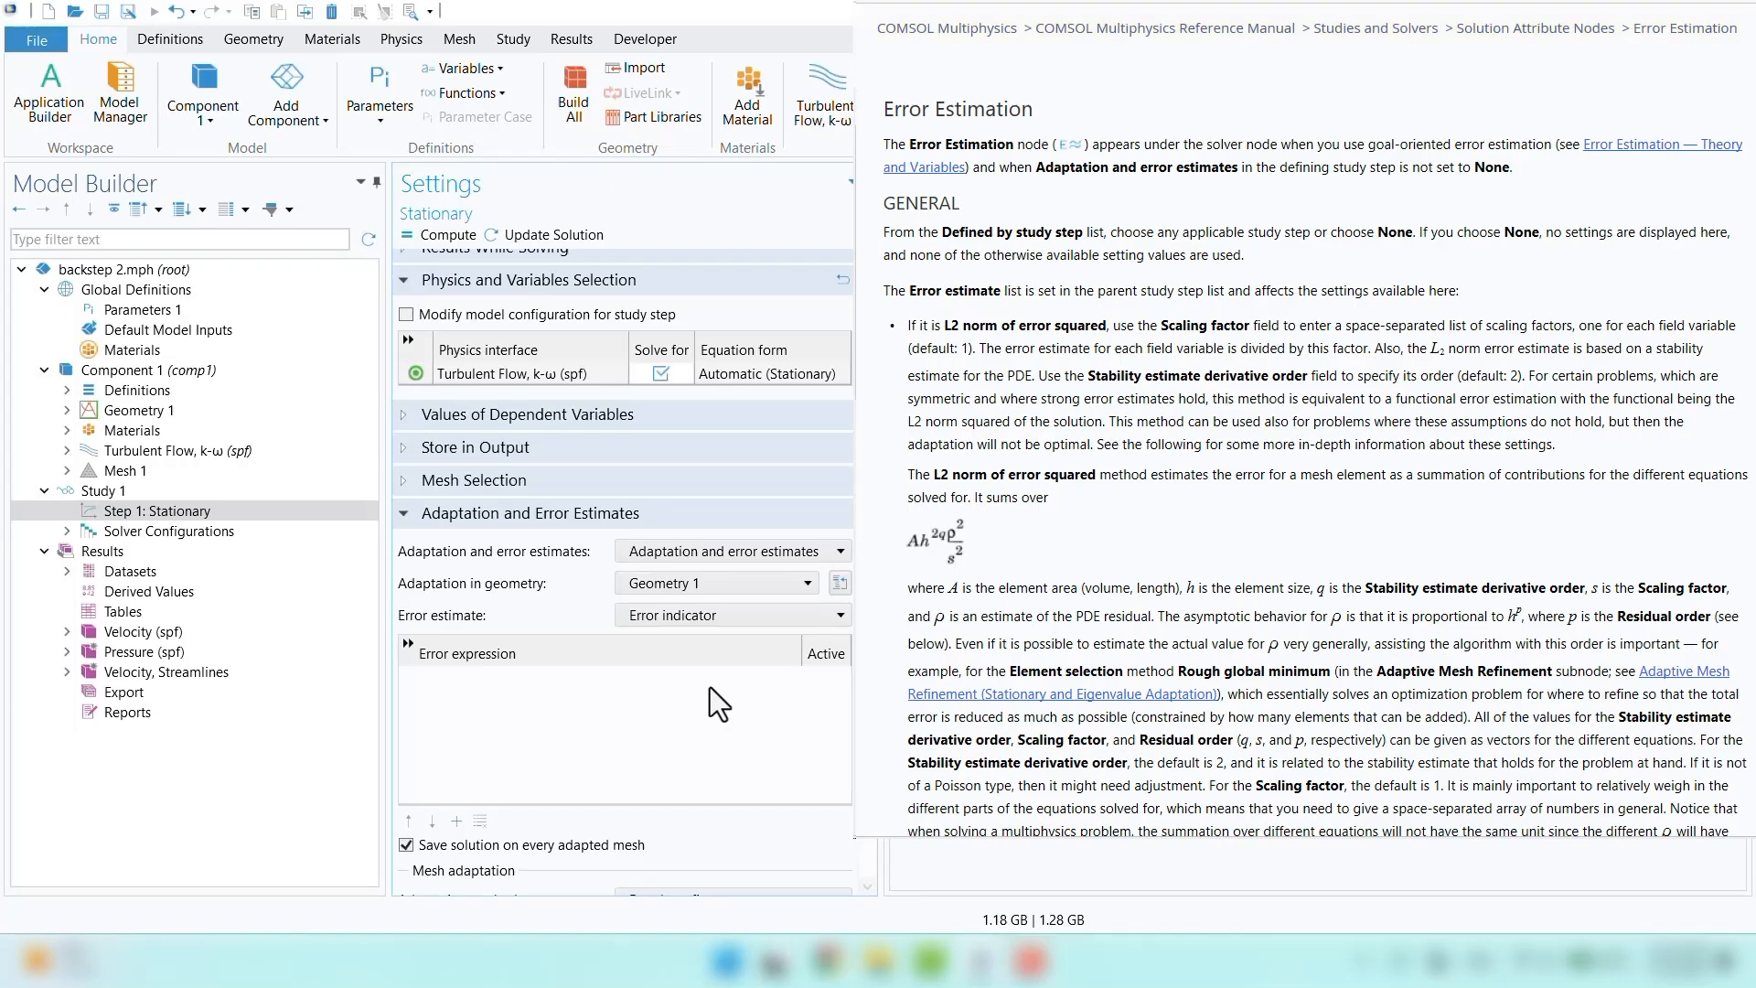
Add an error expression row to the stationary step and copy the expression spf.U from Surface 1 of the Velocity (spf) plot
{"action": "scroll", "coordinate": [710, 687], "scroll_direction": "down", "scroll_amount": 1}
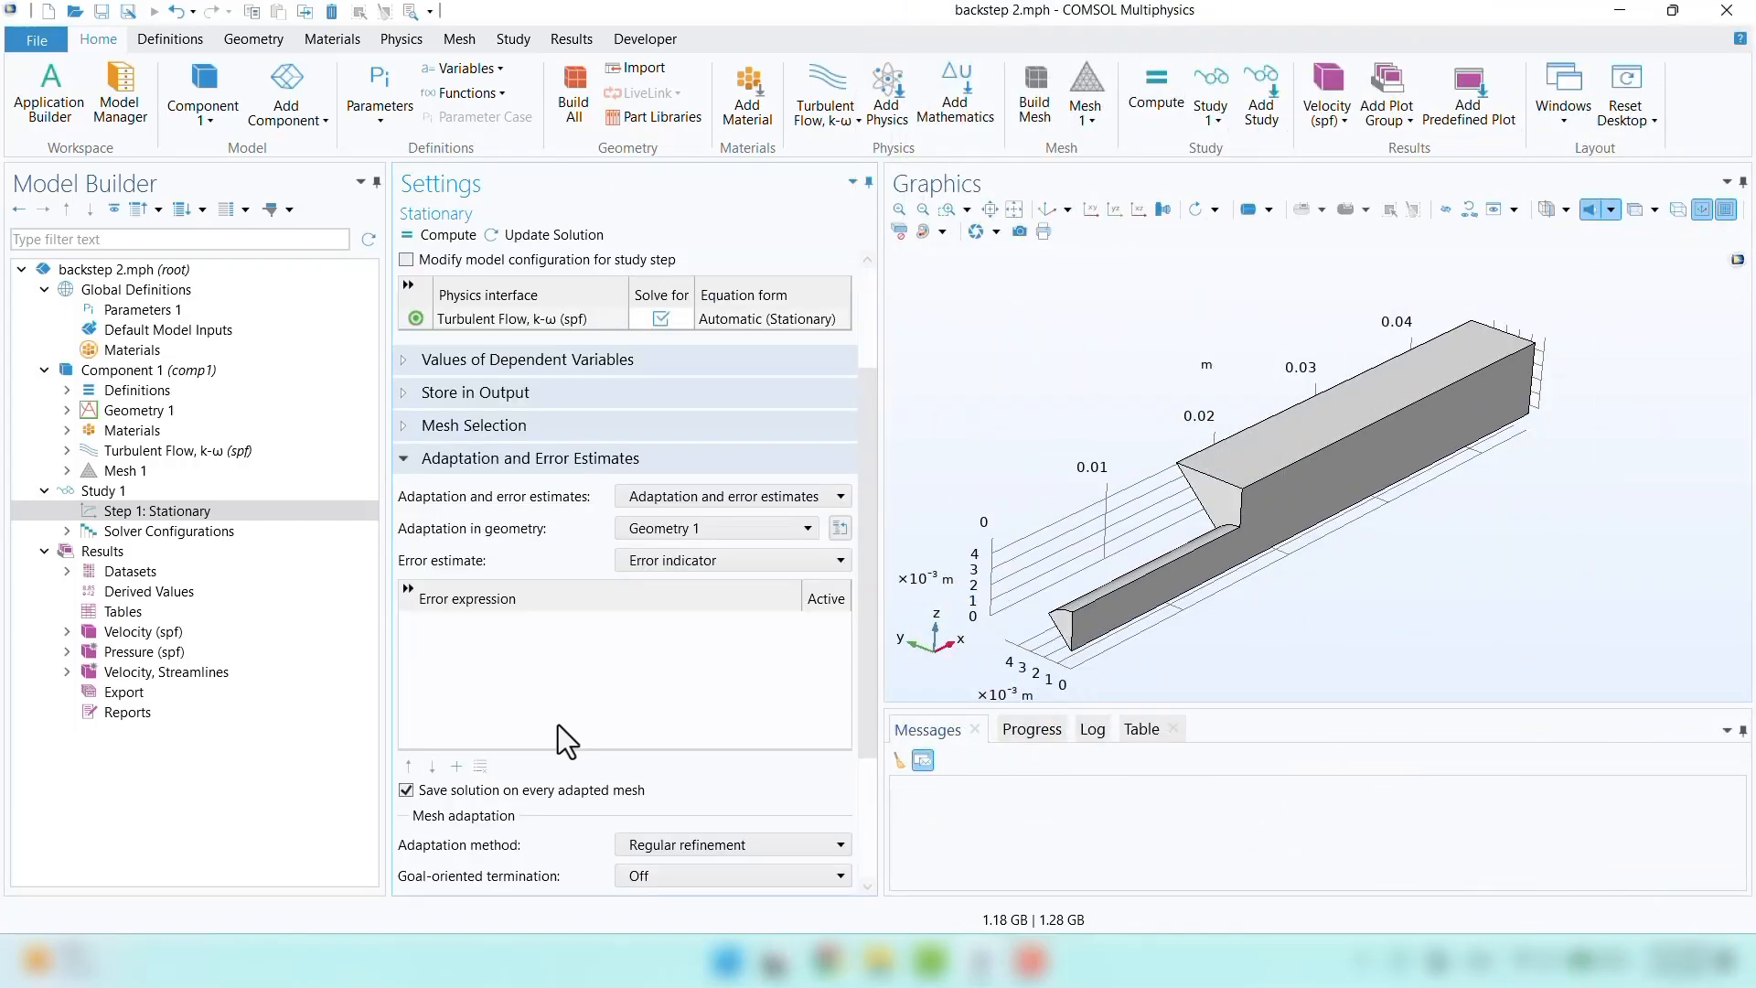
{"action": "left_click", "coordinate": [456, 767]}
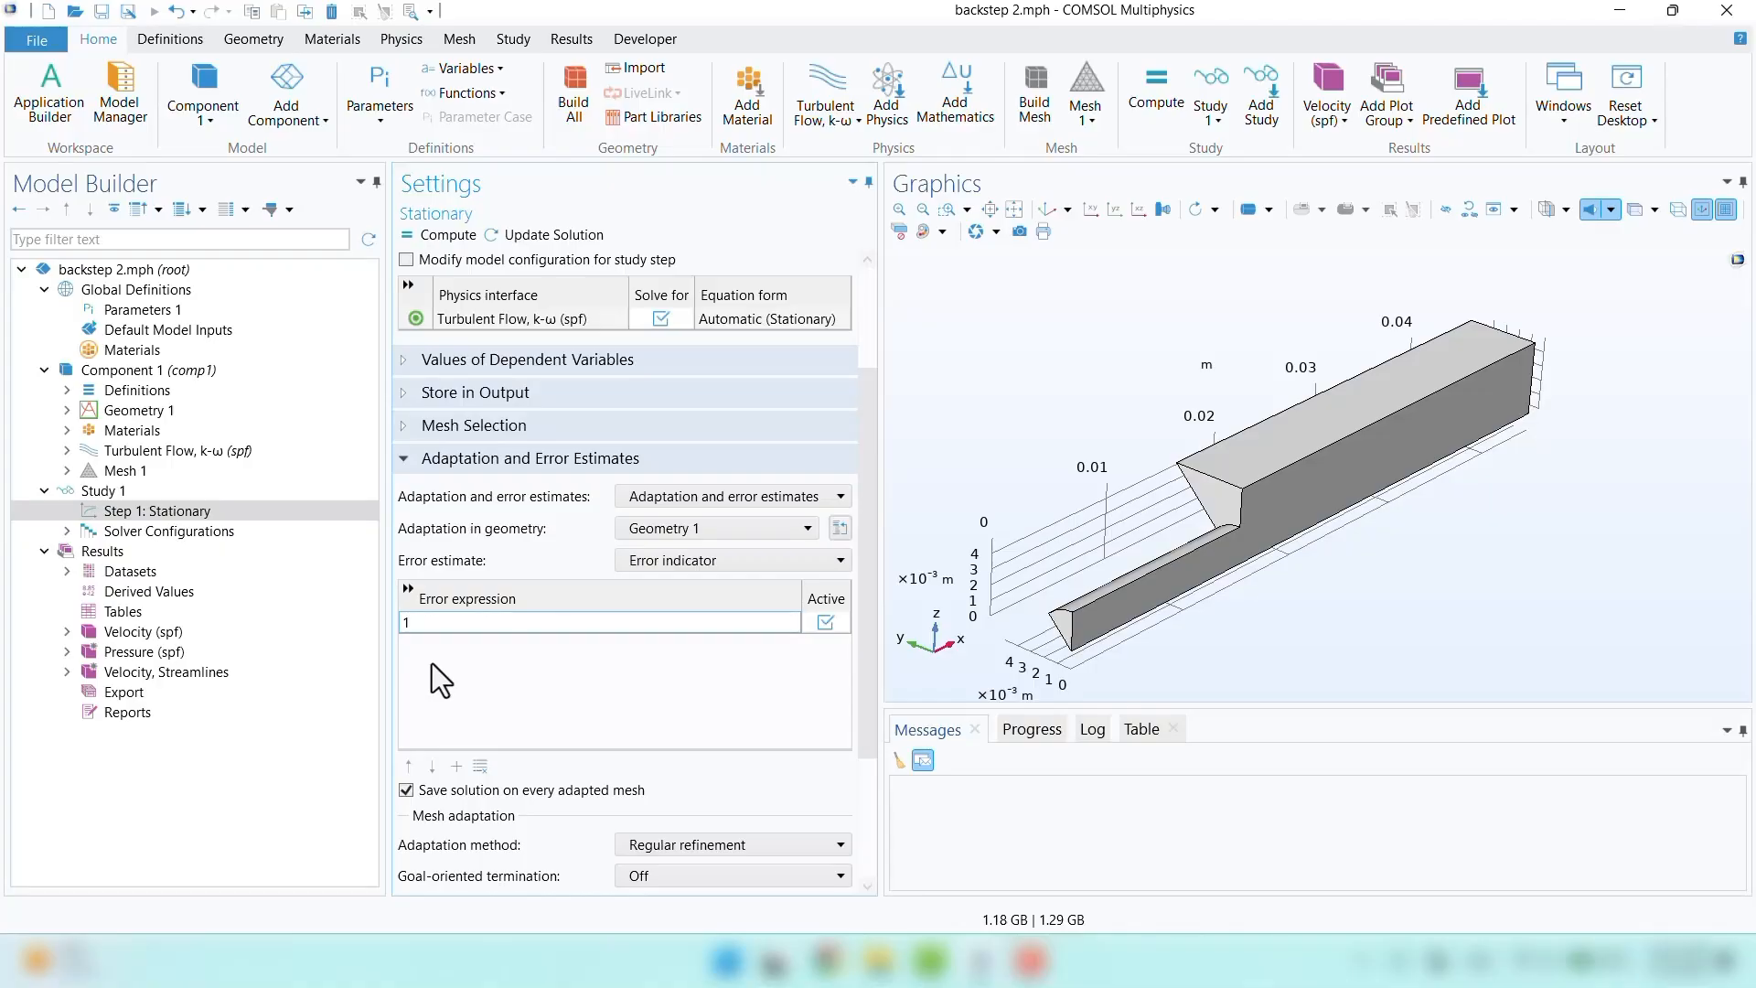
{"action": "left_click", "coordinate": [66, 632]}
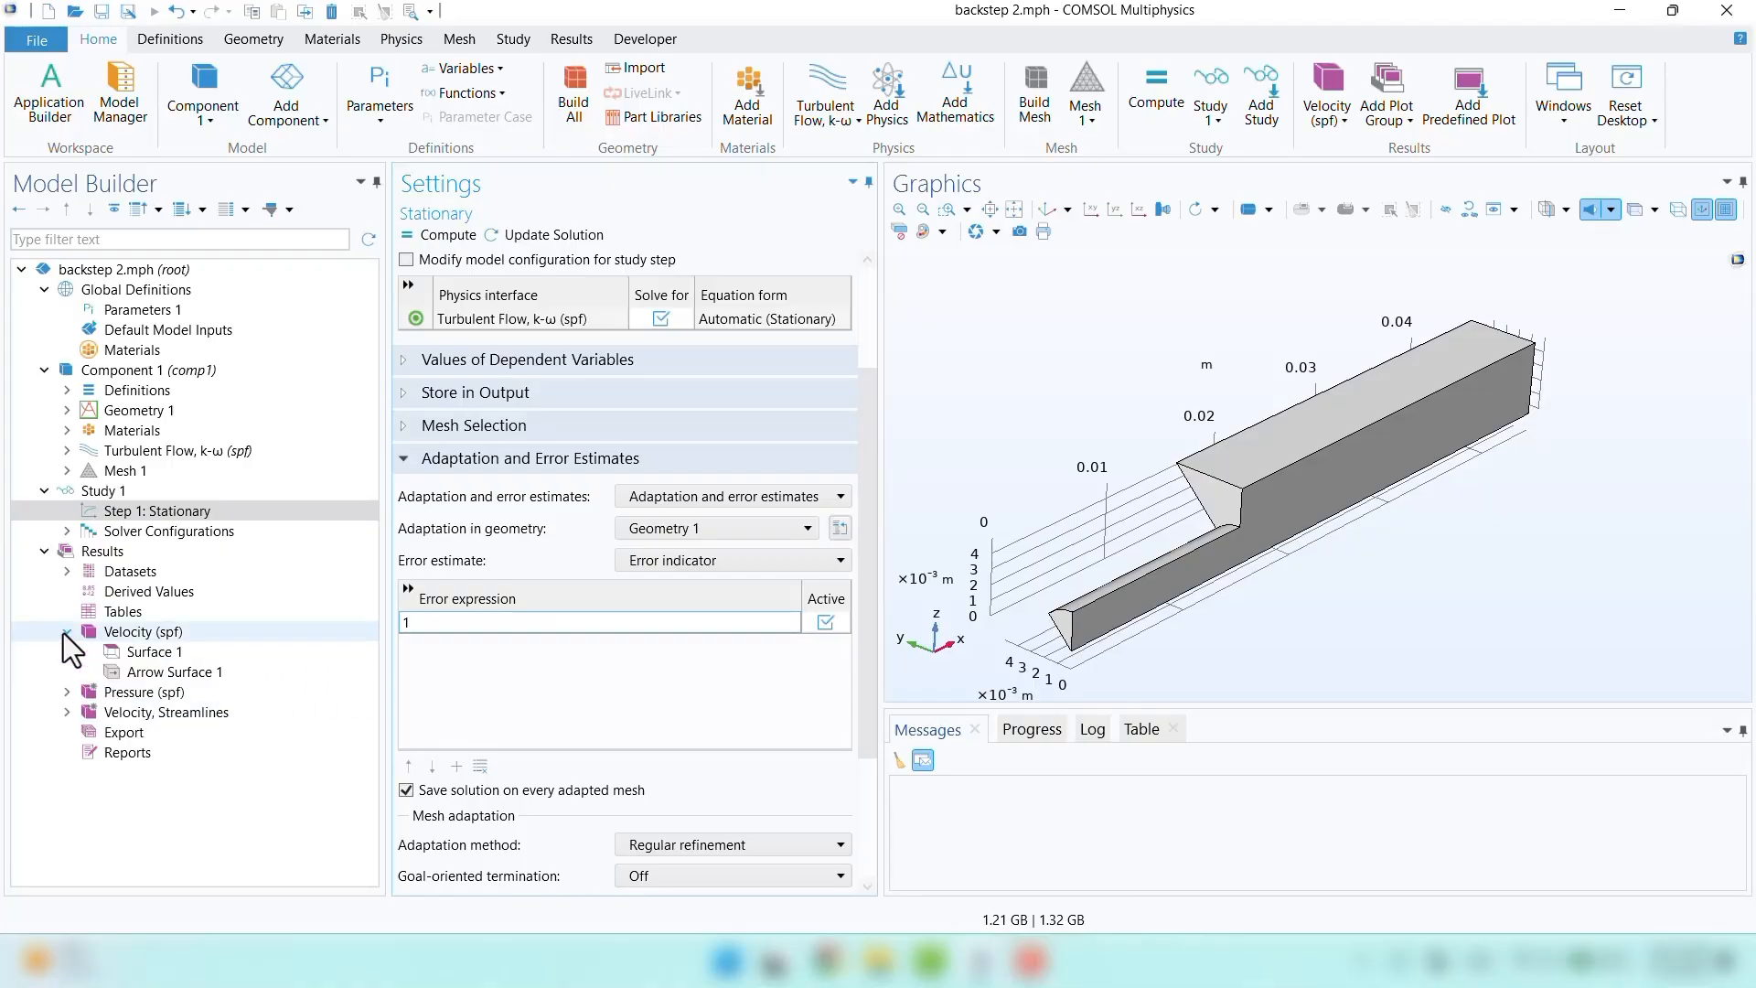
{"action": "left_click", "coordinate": [128, 651]}
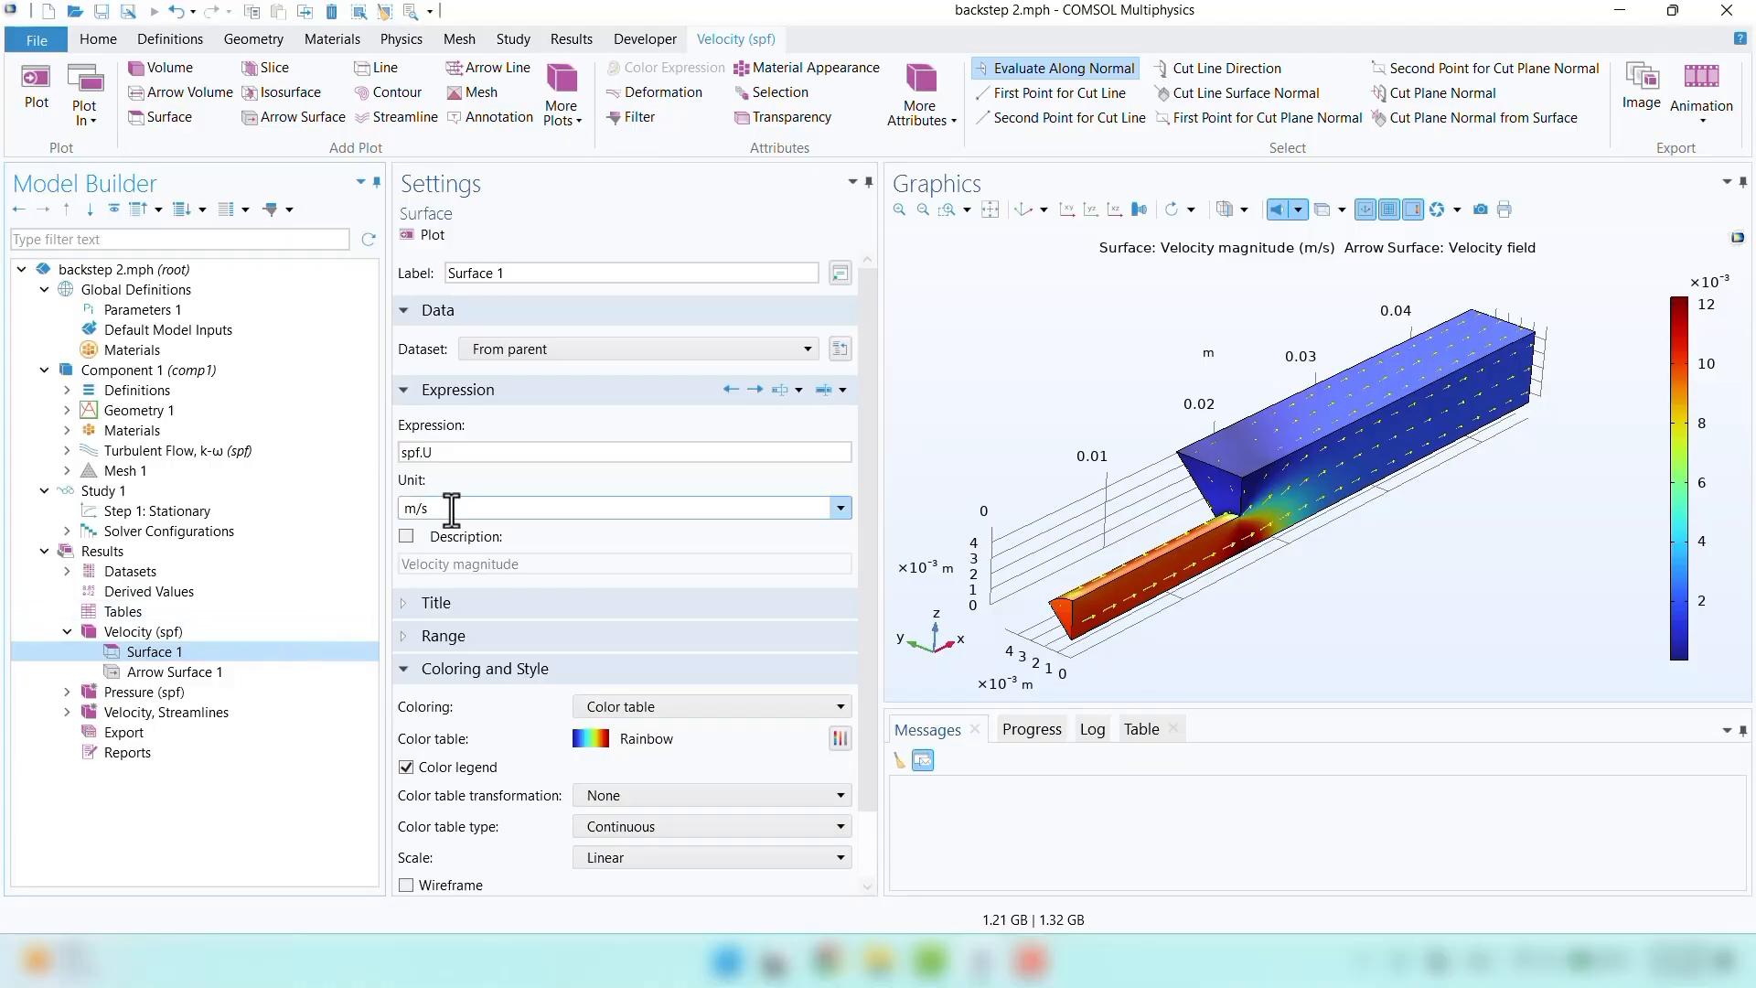
{"action": "left_click", "coordinate": [452, 452]}
{"action": "left_click_drag", "start_coordinate": [452, 452], "coordinate": [411, 457]}
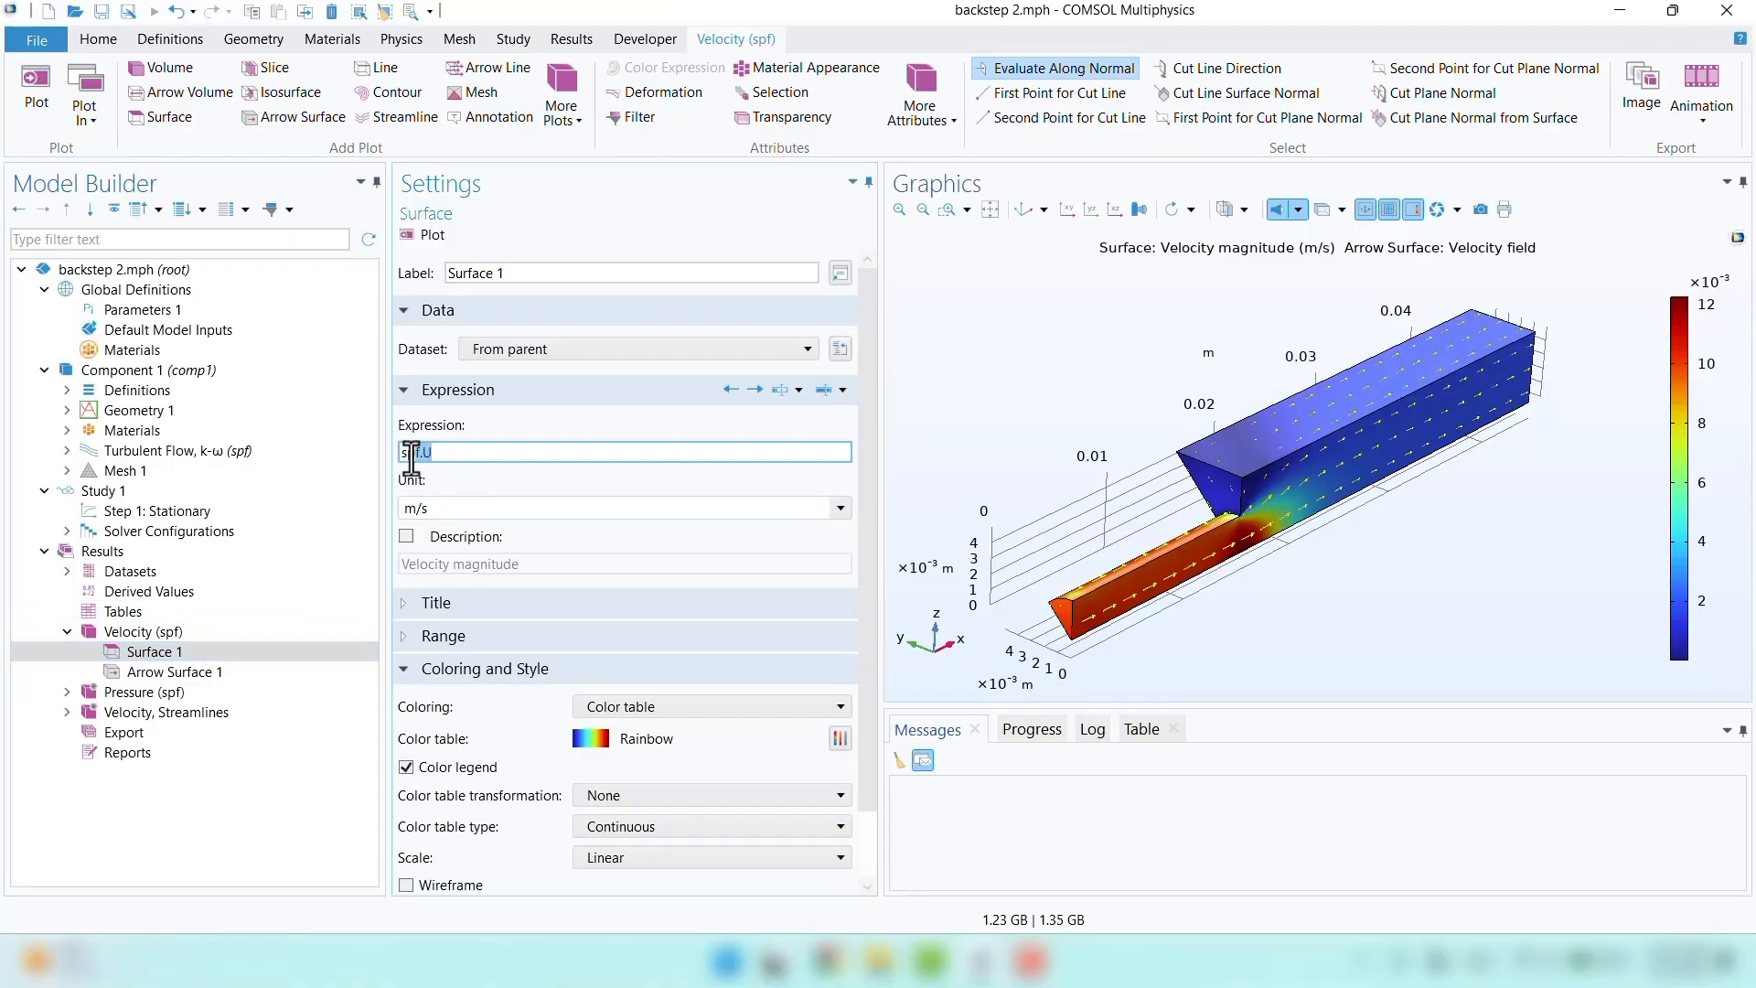
{"action": "right_click", "coordinate": [415, 457]}
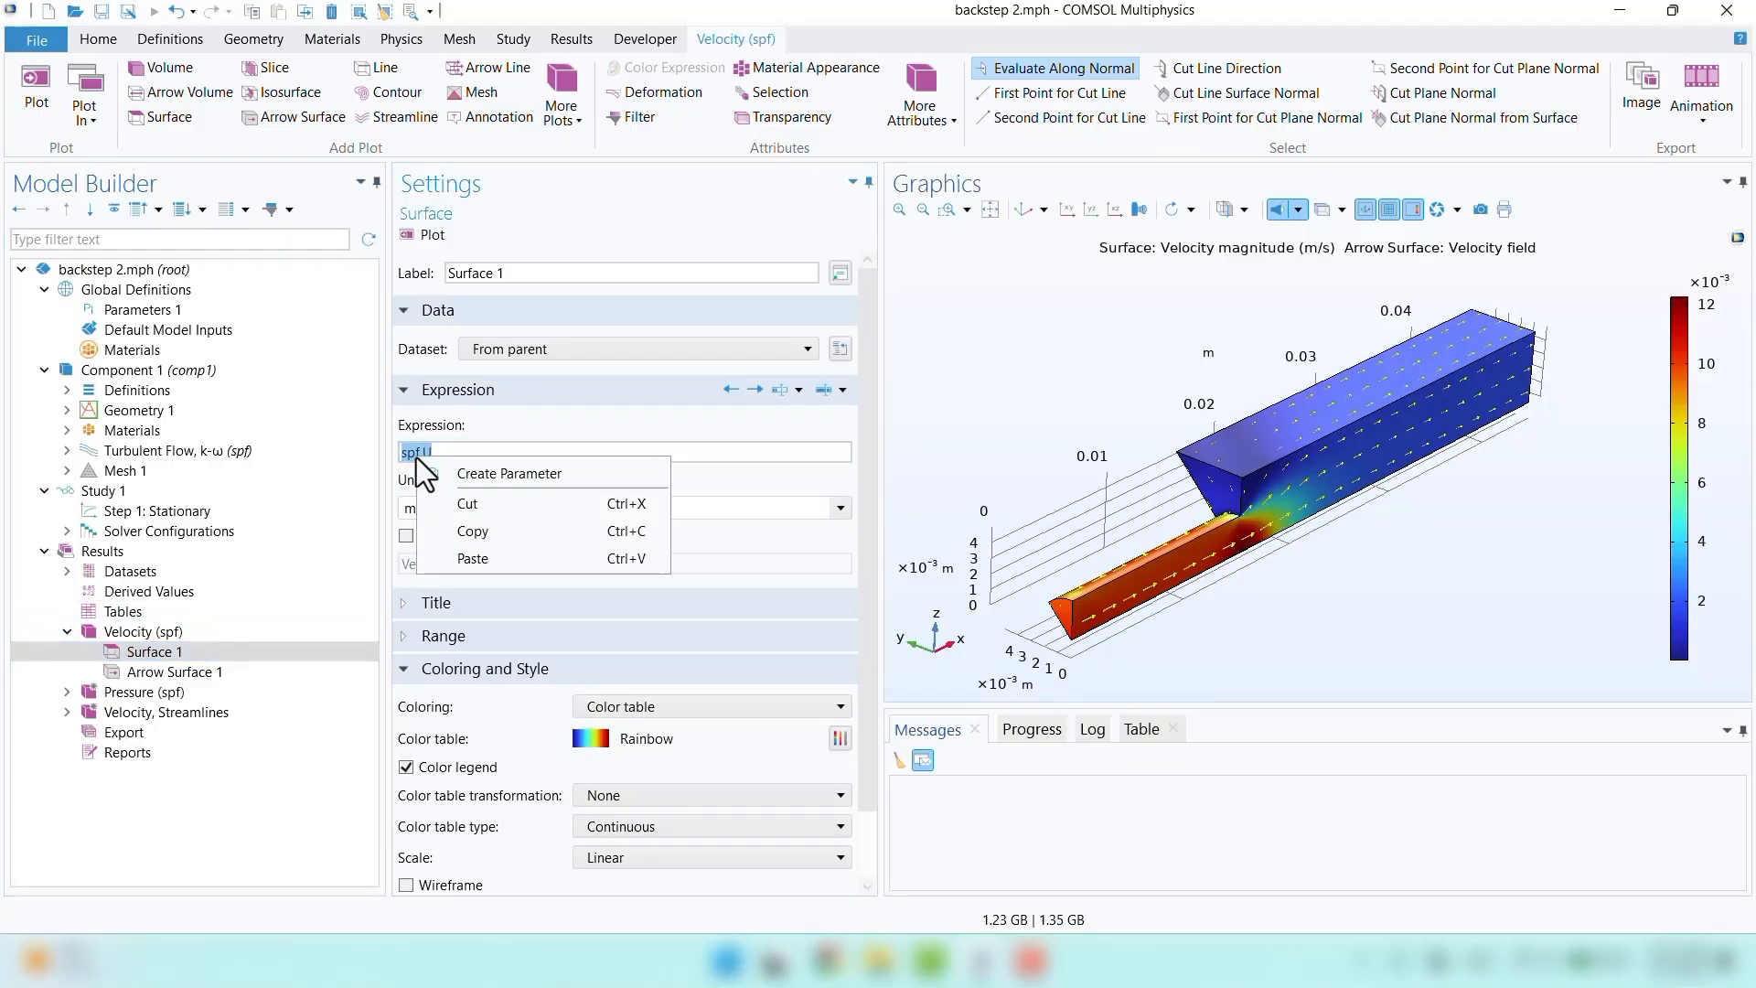
{"action": "left_click", "coordinate": [461, 534]}
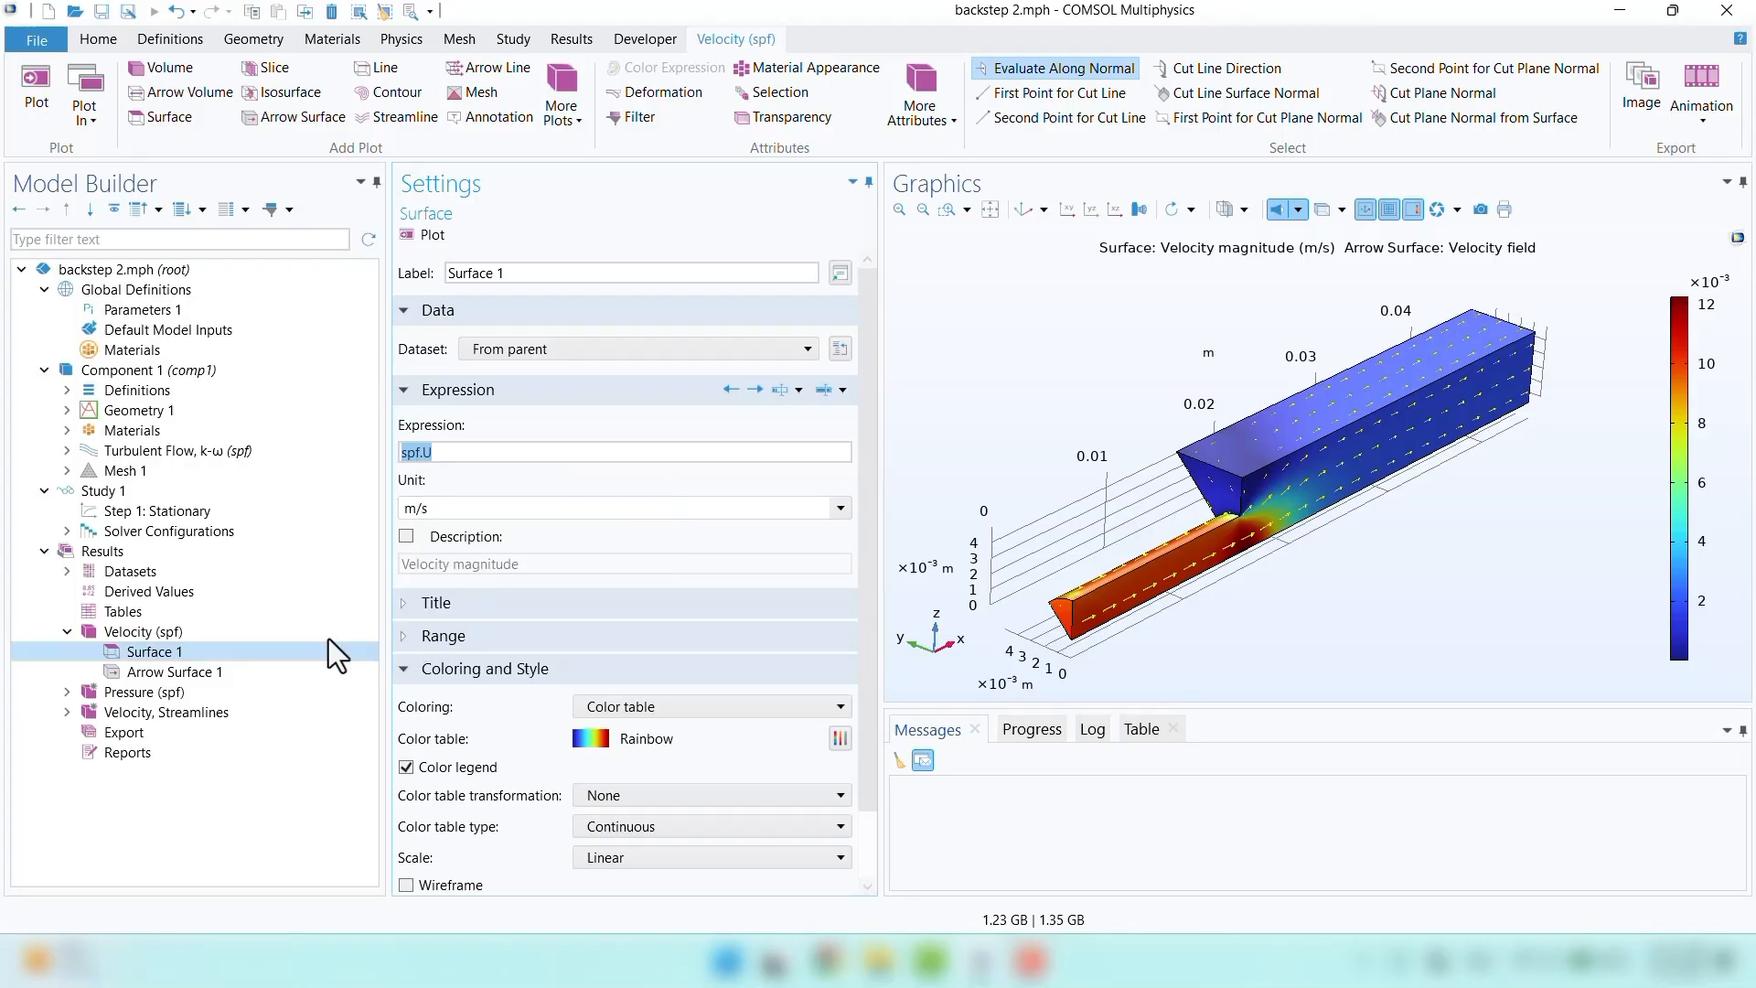
Set the stationary step's error expression to spf.U and compute the study
{"action": "left_click", "coordinate": [153, 514]}
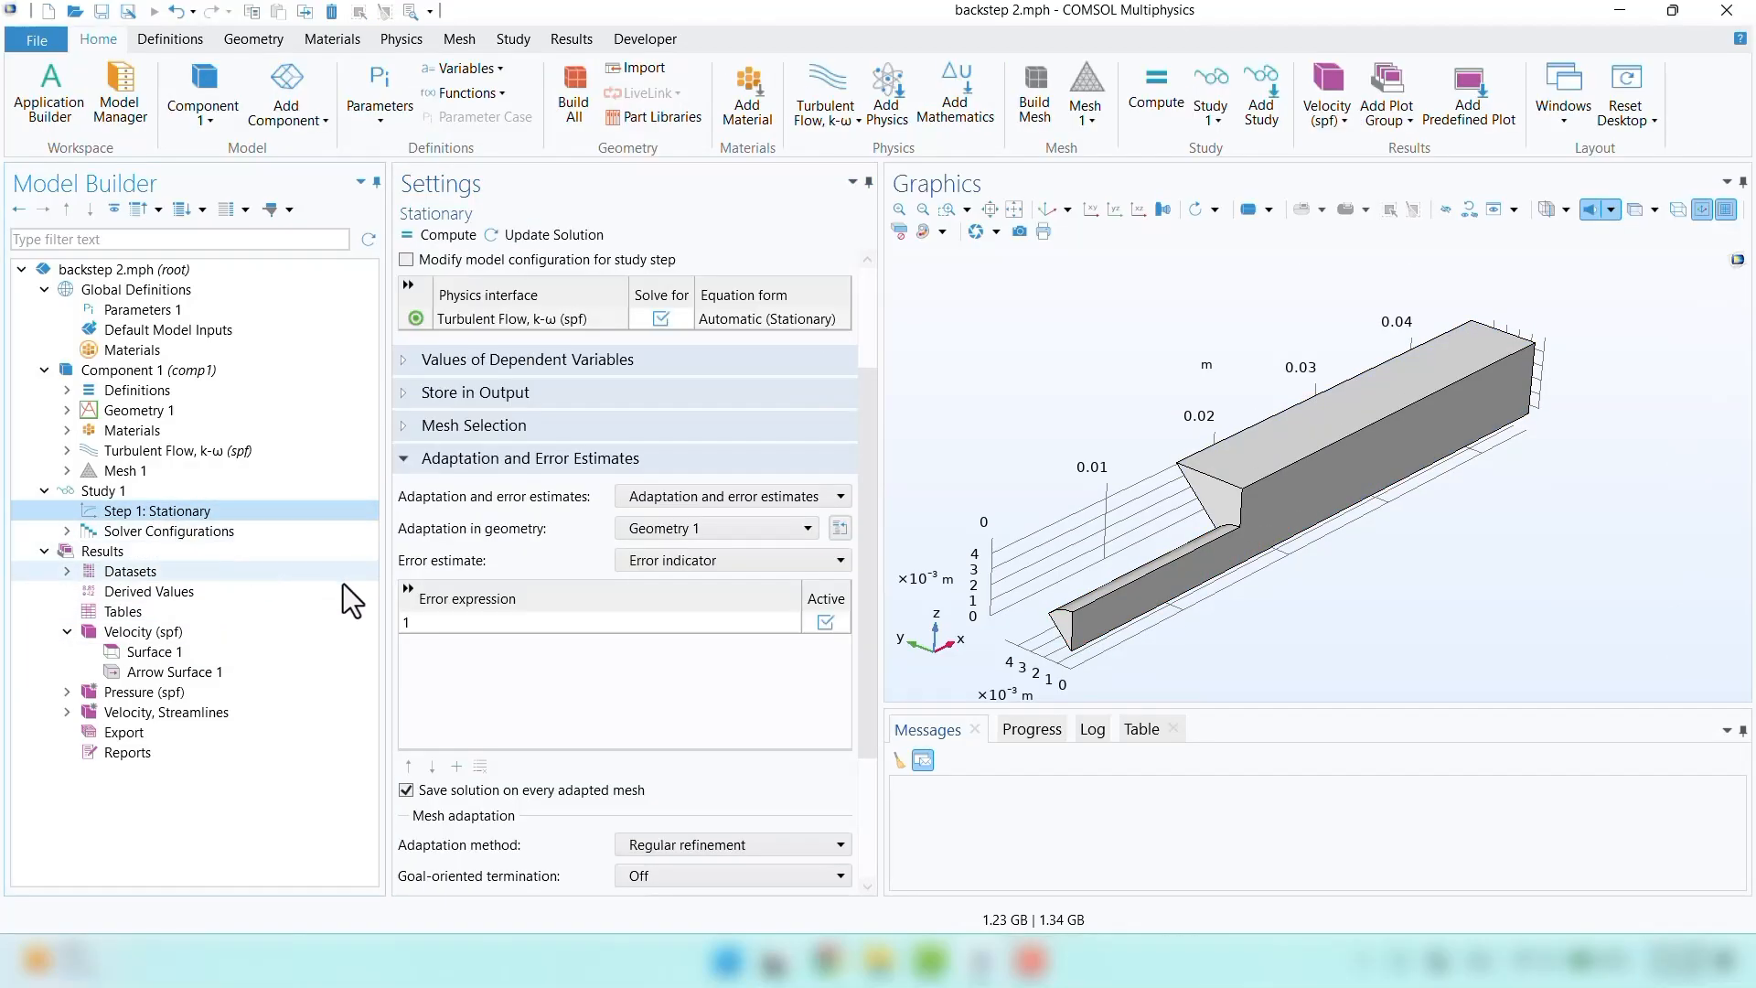
{"action": "left_click", "coordinate": [451, 624]}
{"action": "key", "text": "ctrl+v"}
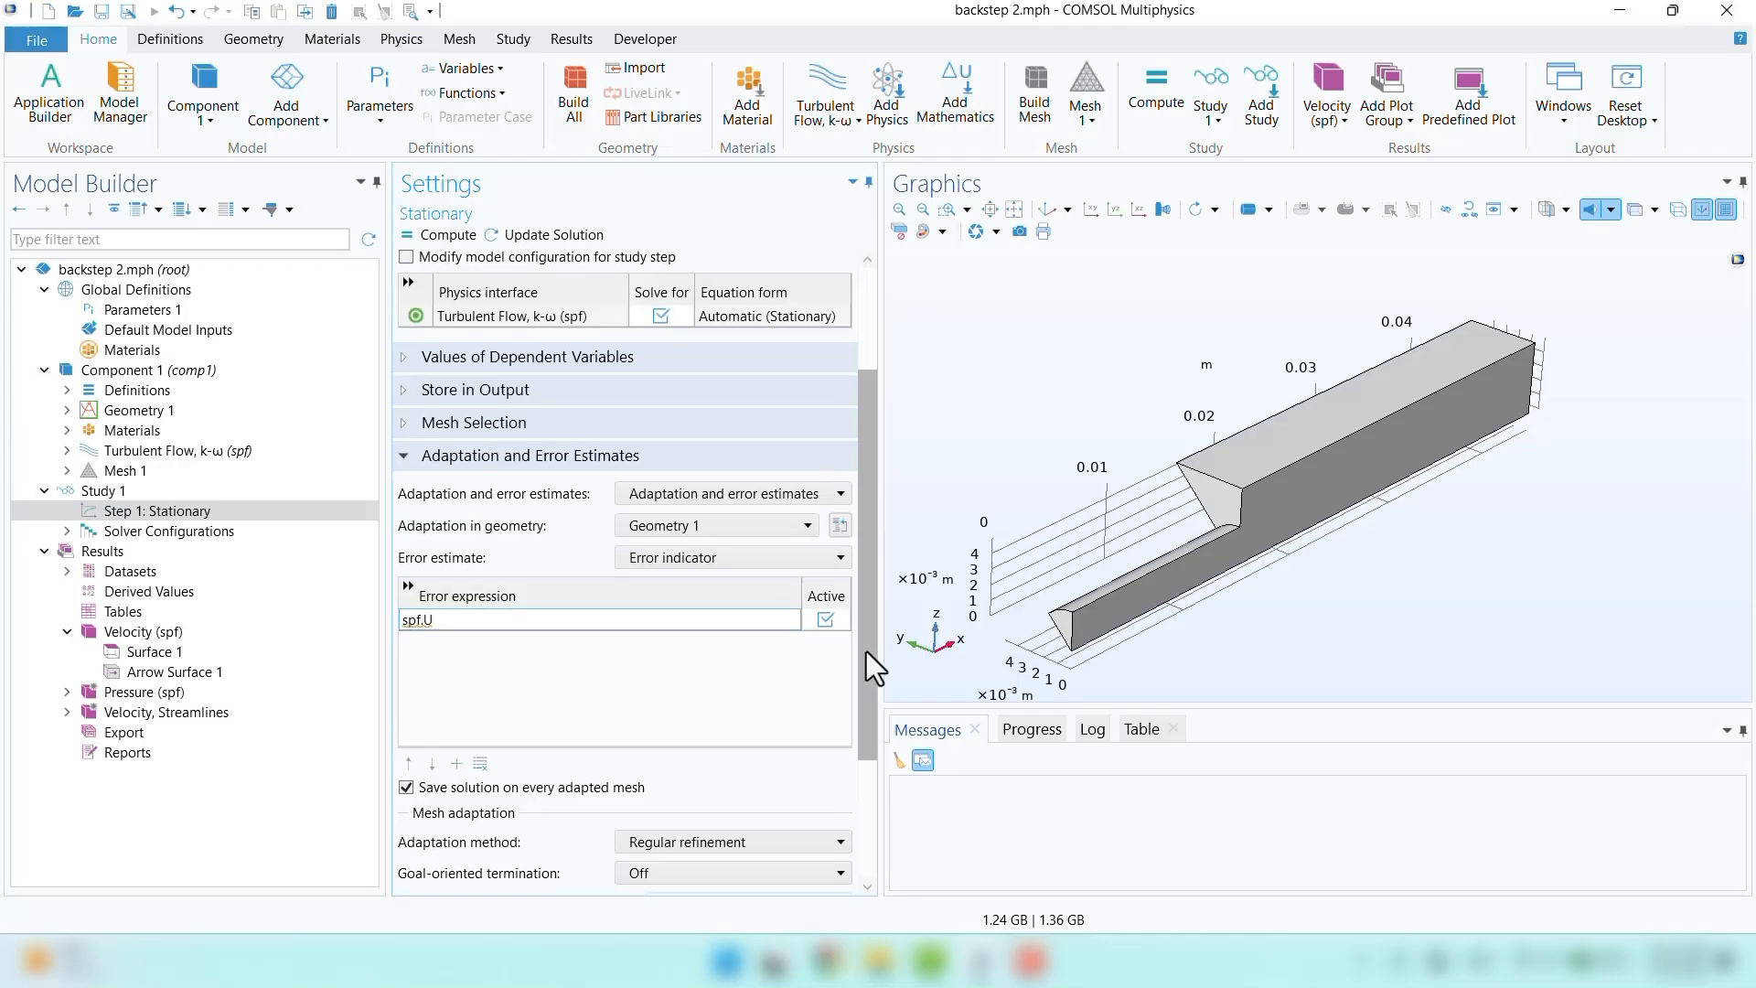
{"action": "mouse_move", "coordinate": [865, 651]}
{"action": "left_mouse_down"}
{"action": "mouse_move", "coordinate": [869, 728]}
{"action": "mouse_move", "coordinate": [858, 629]}
{"action": "left_mouse_up"}
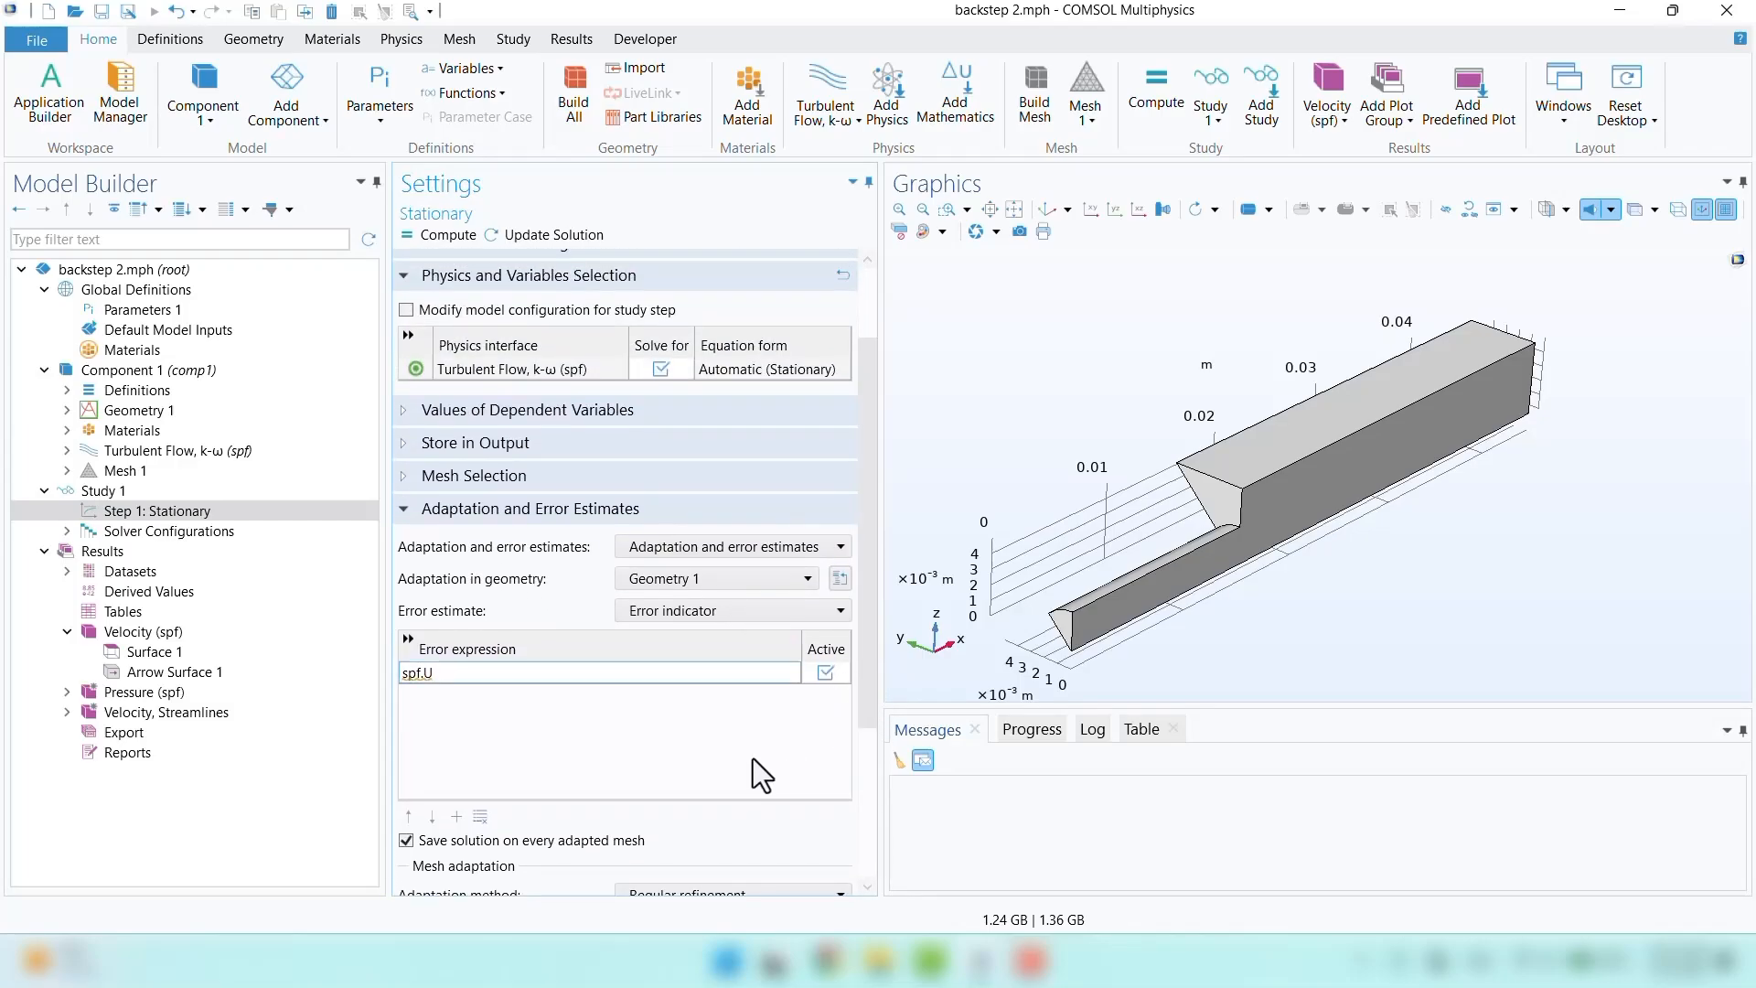
{"action": "left_click", "coordinate": [447, 235]}
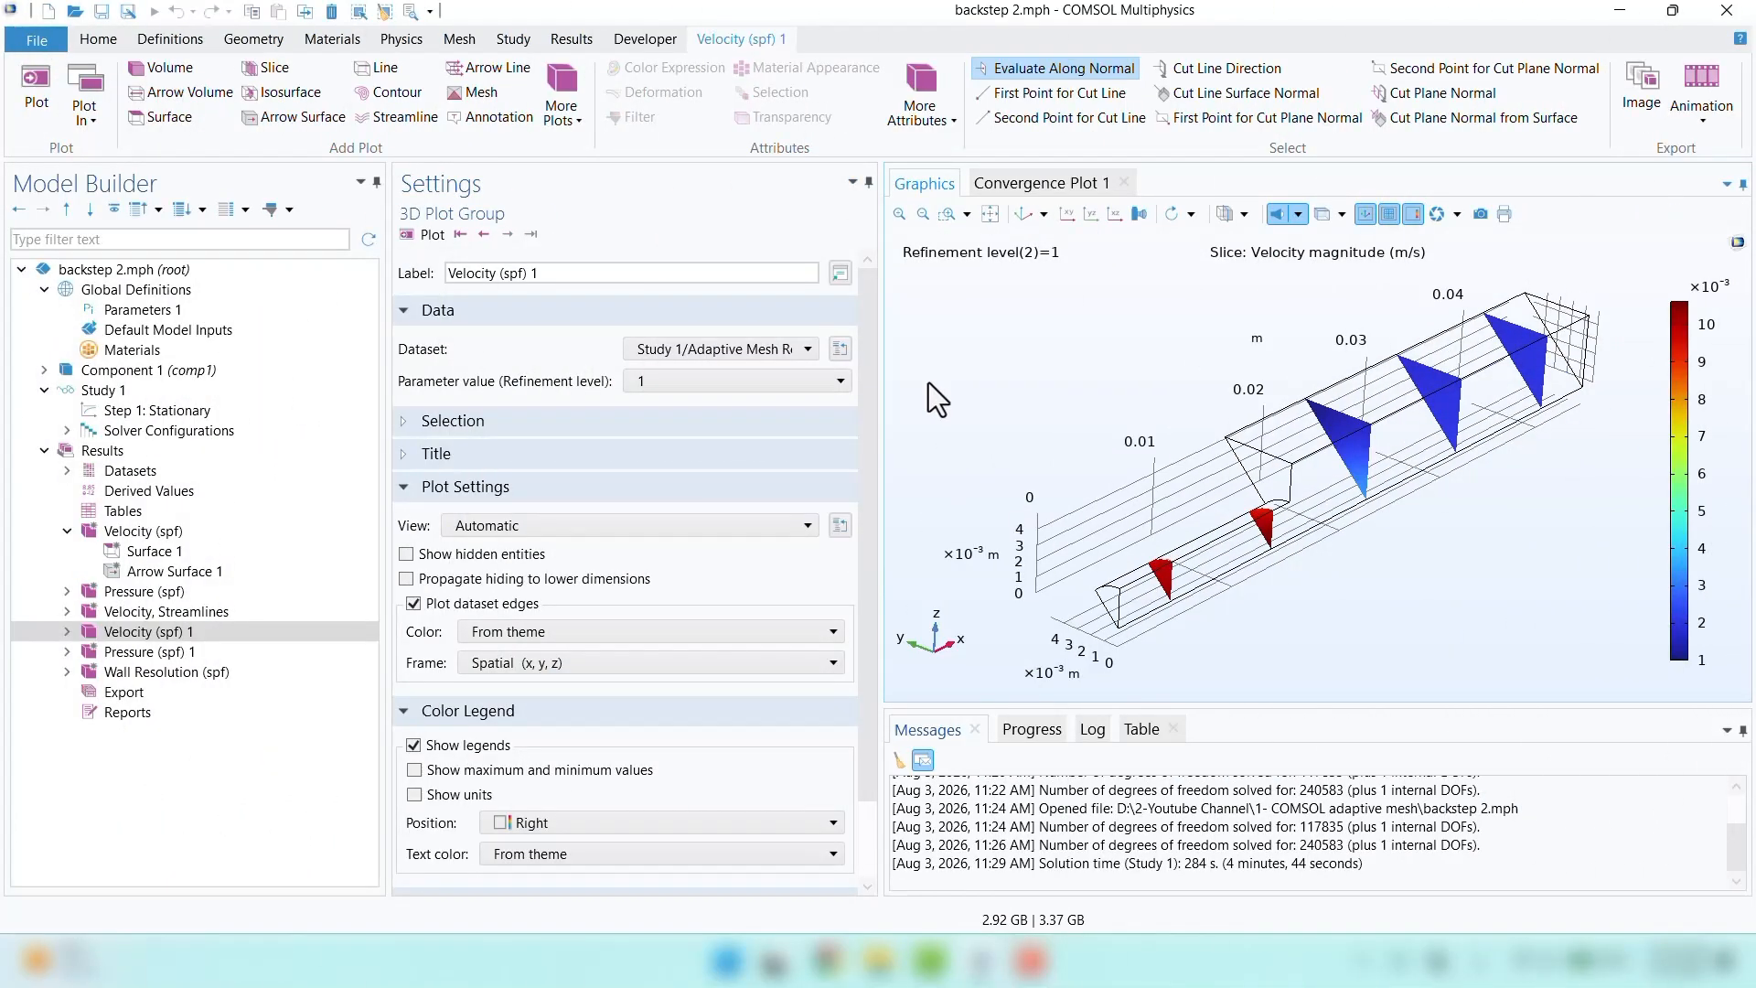
Turn off default plot generation for Study 1 and delete the Velocity (spf) 1, Pressure (spf) 1 and Wall Resolution (spf) plot groups
{"action": "left_click", "coordinate": [199, 391]}
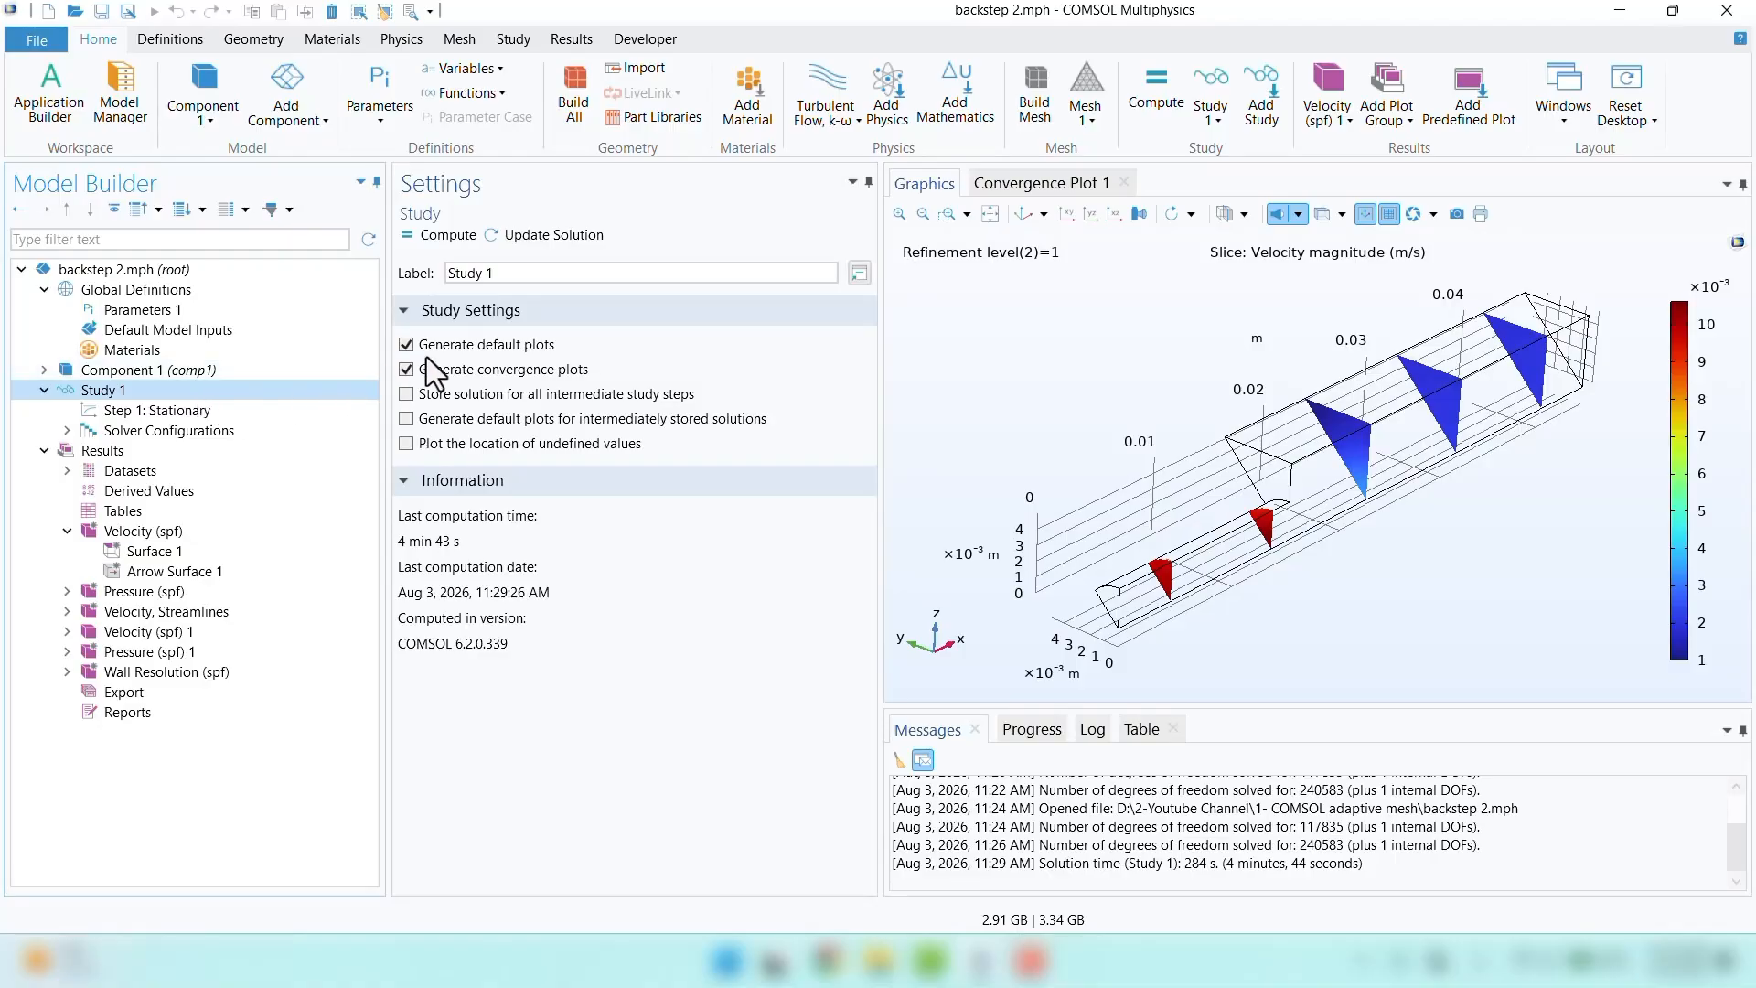
{"action": "left_click", "coordinate": [406, 345]}
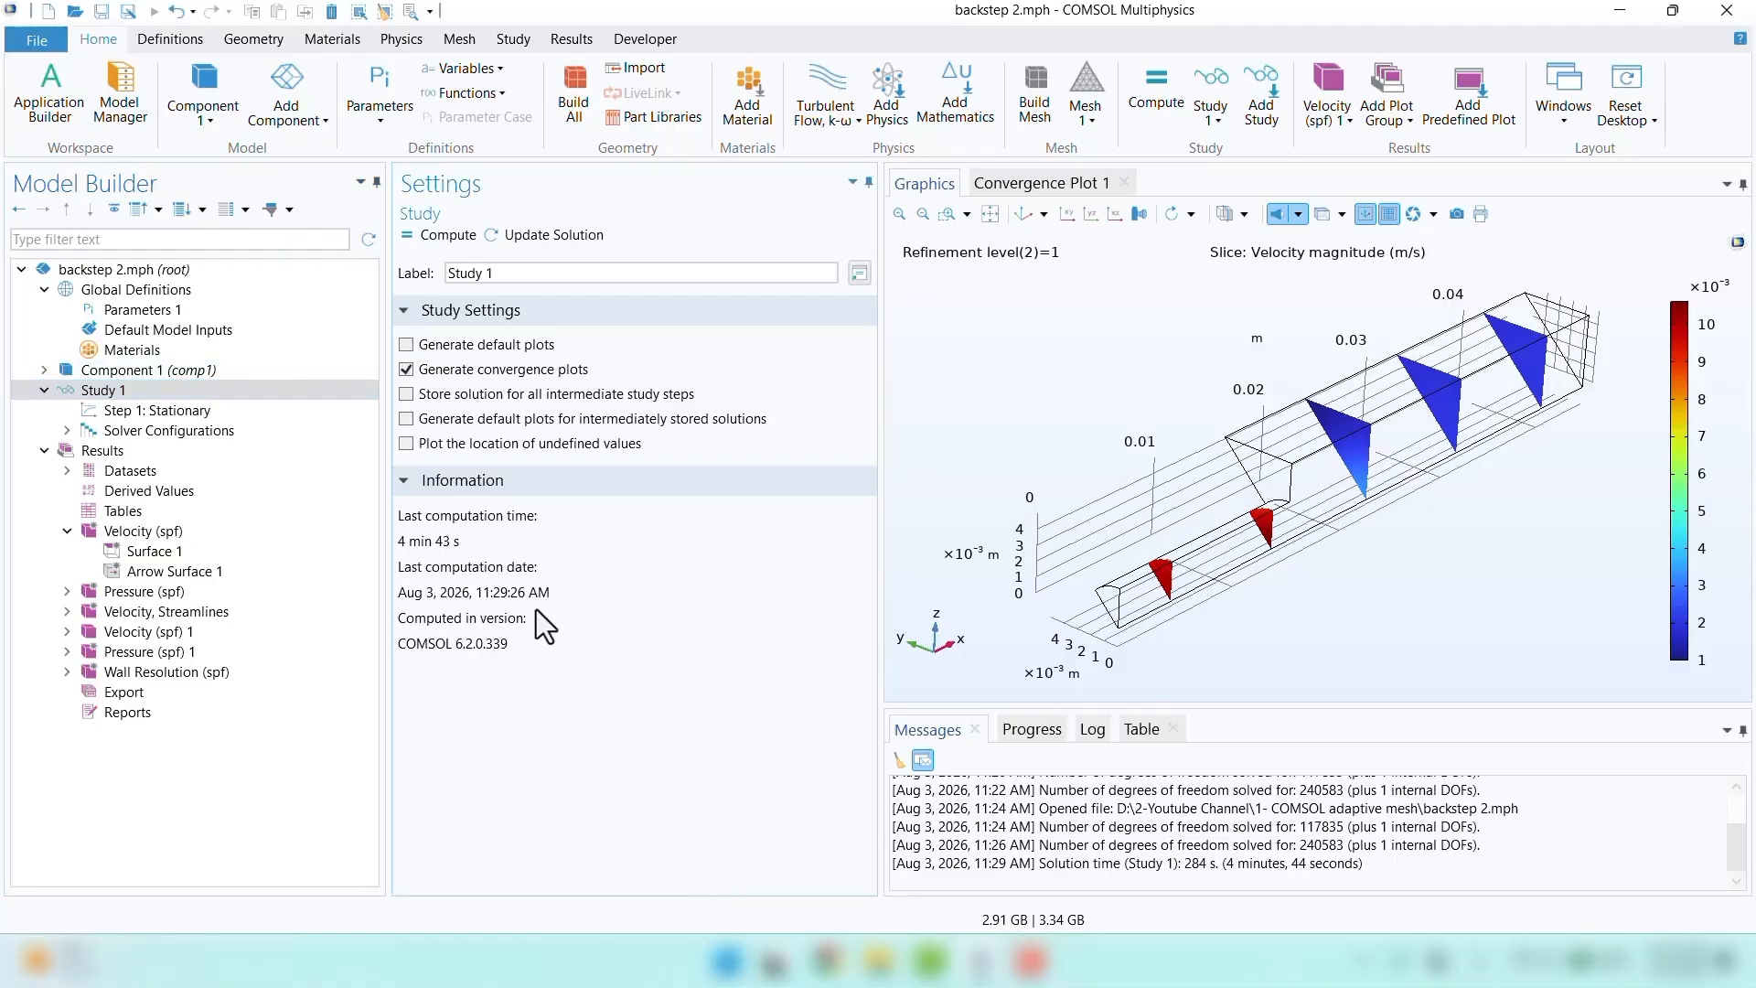
{"action": "left_click", "coordinate": [179, 676]}
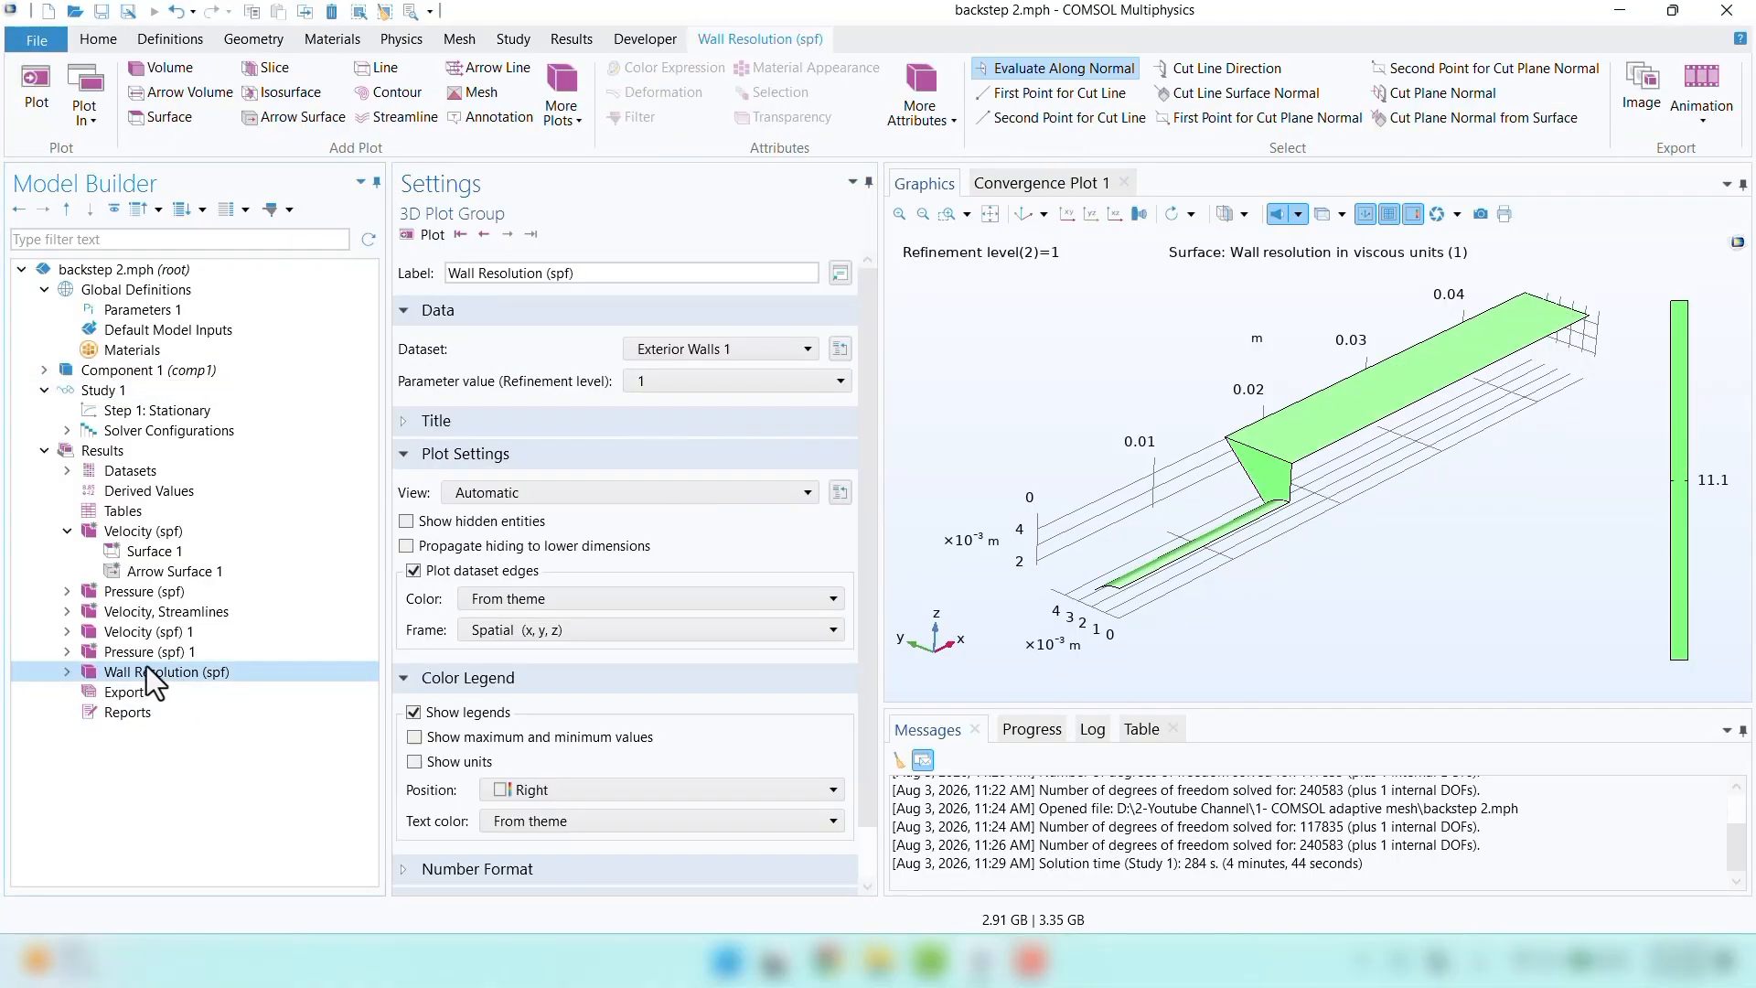
{"action": "left_click", "coordinate": [137, 655]}
{"action": "left_click", "coordinate": [128, 638]}
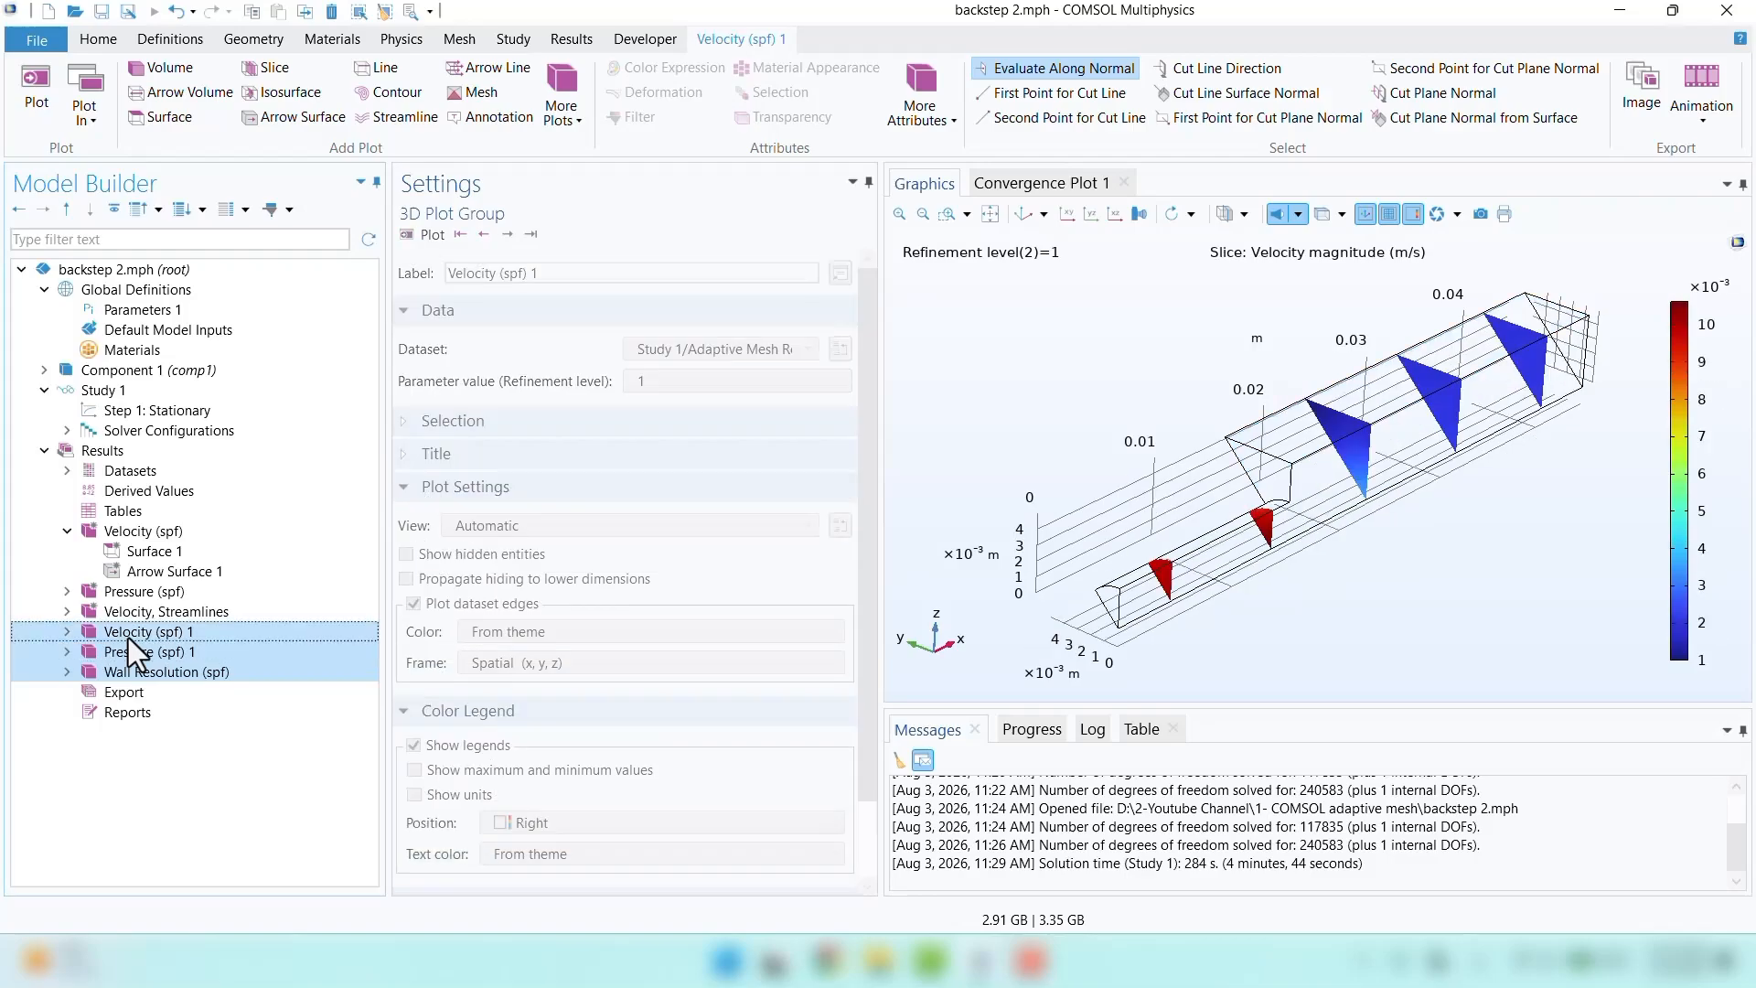
{"action": "right_click", "coordinate": [128, 638]}
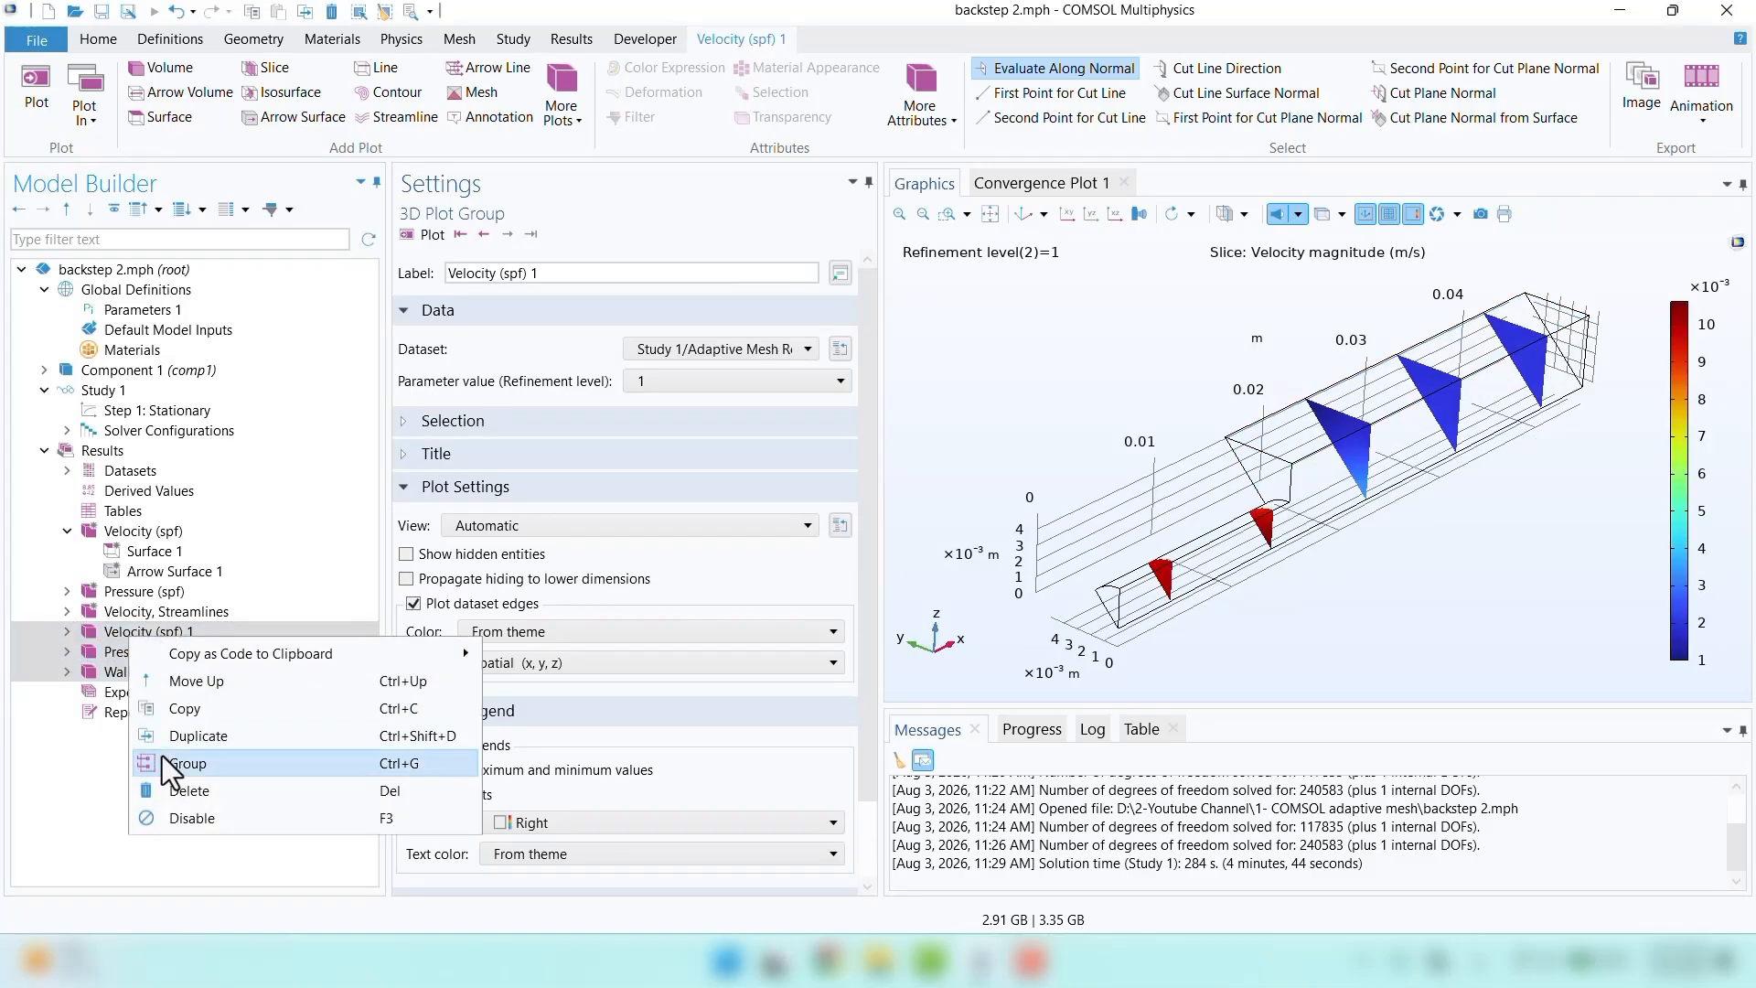
{"action": "left_click", "coordinate": [188, 790]}
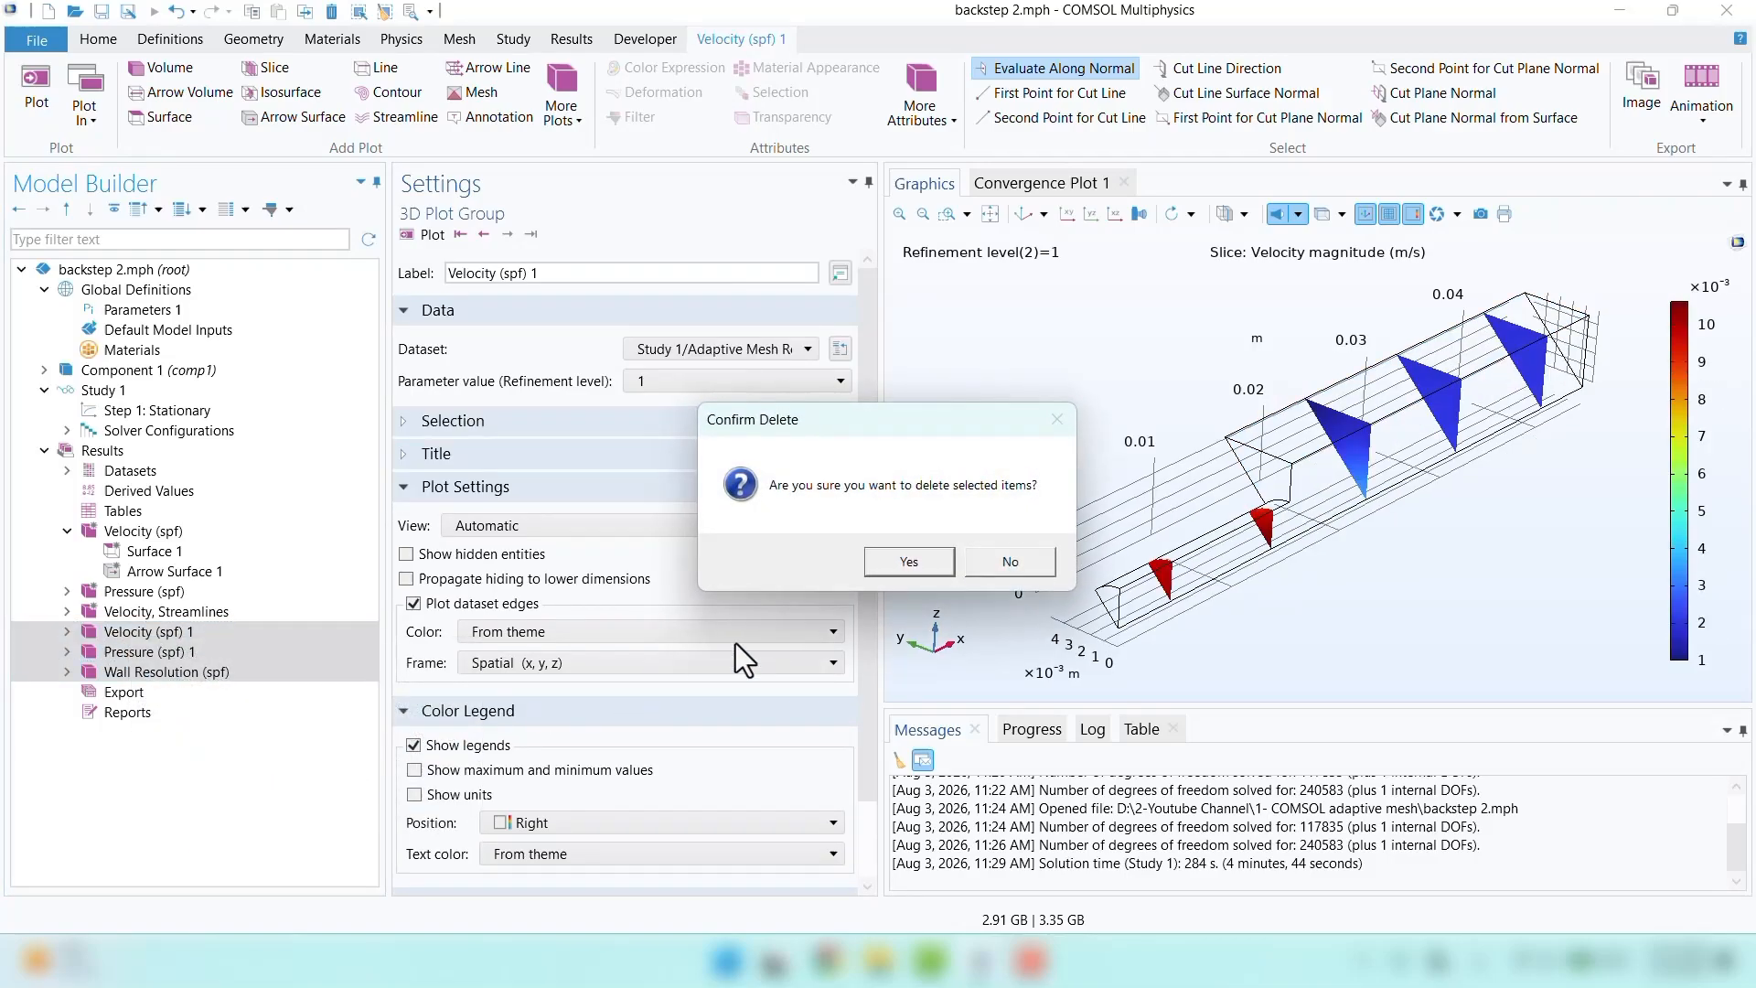
{"action": "left_click", "coordinate": [901, 563]}
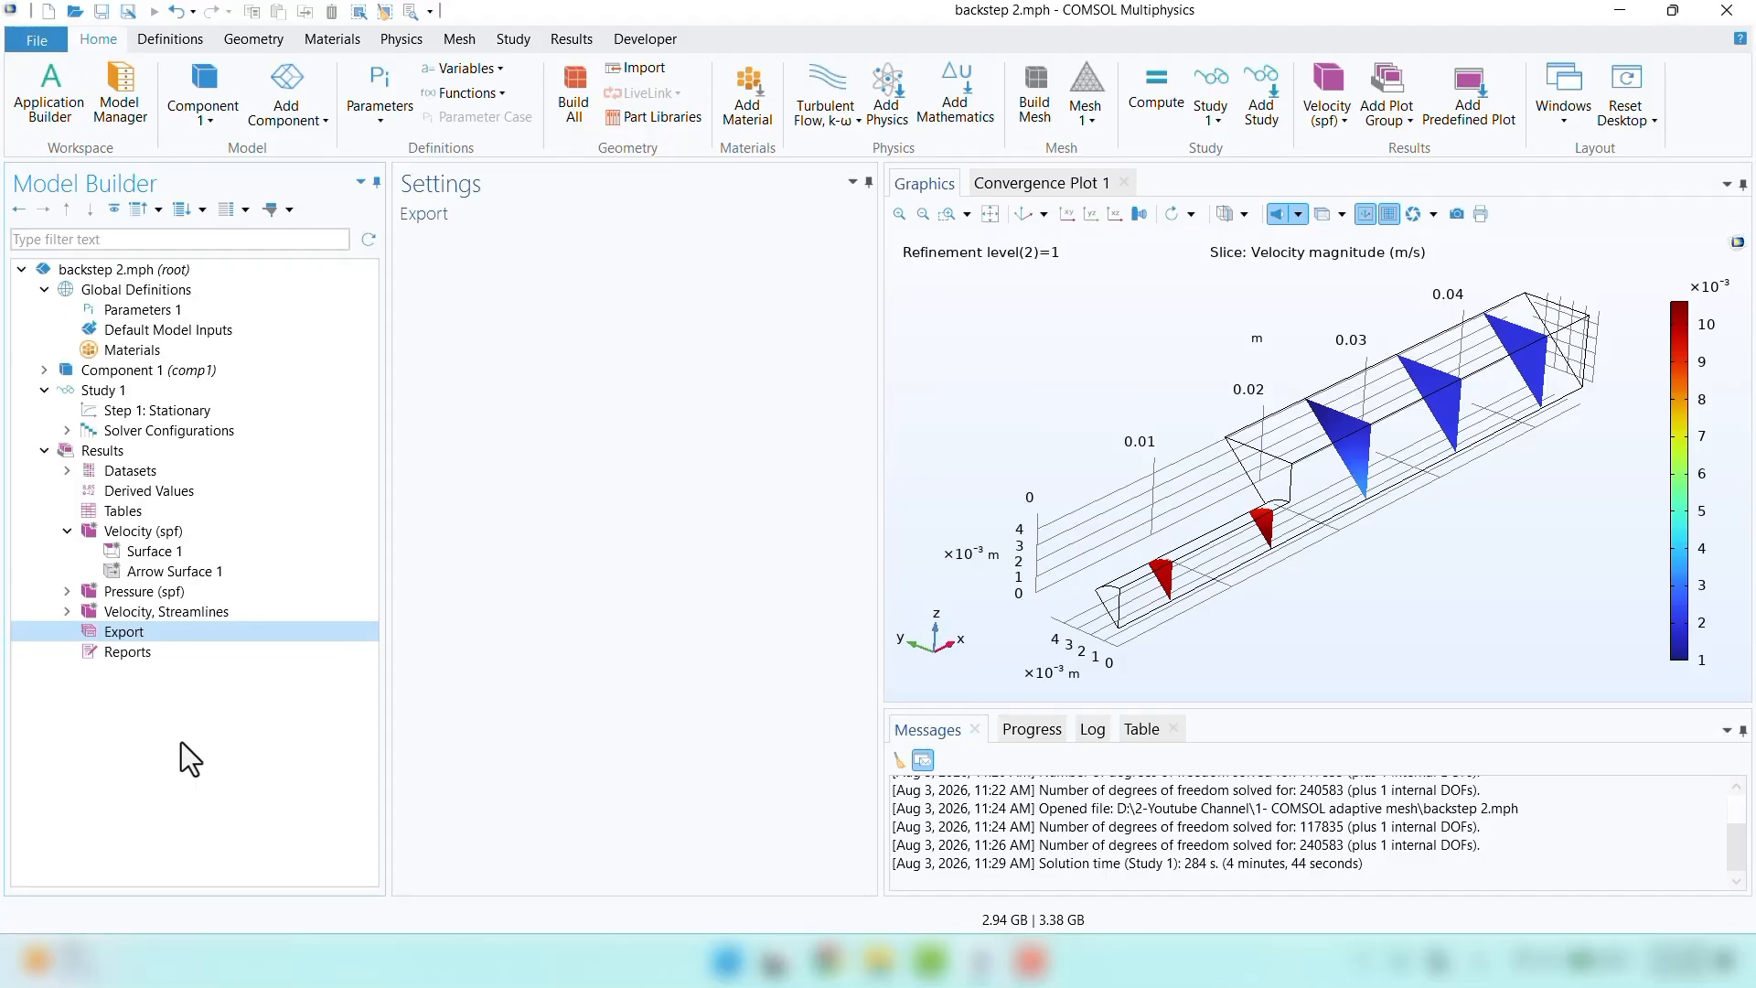
Compare Mesh 1 with Level 1 Adapted Mesh 1 along the narrow inlet channel and around the step
{"action": "left_click", "coordinate": [42, 371]}
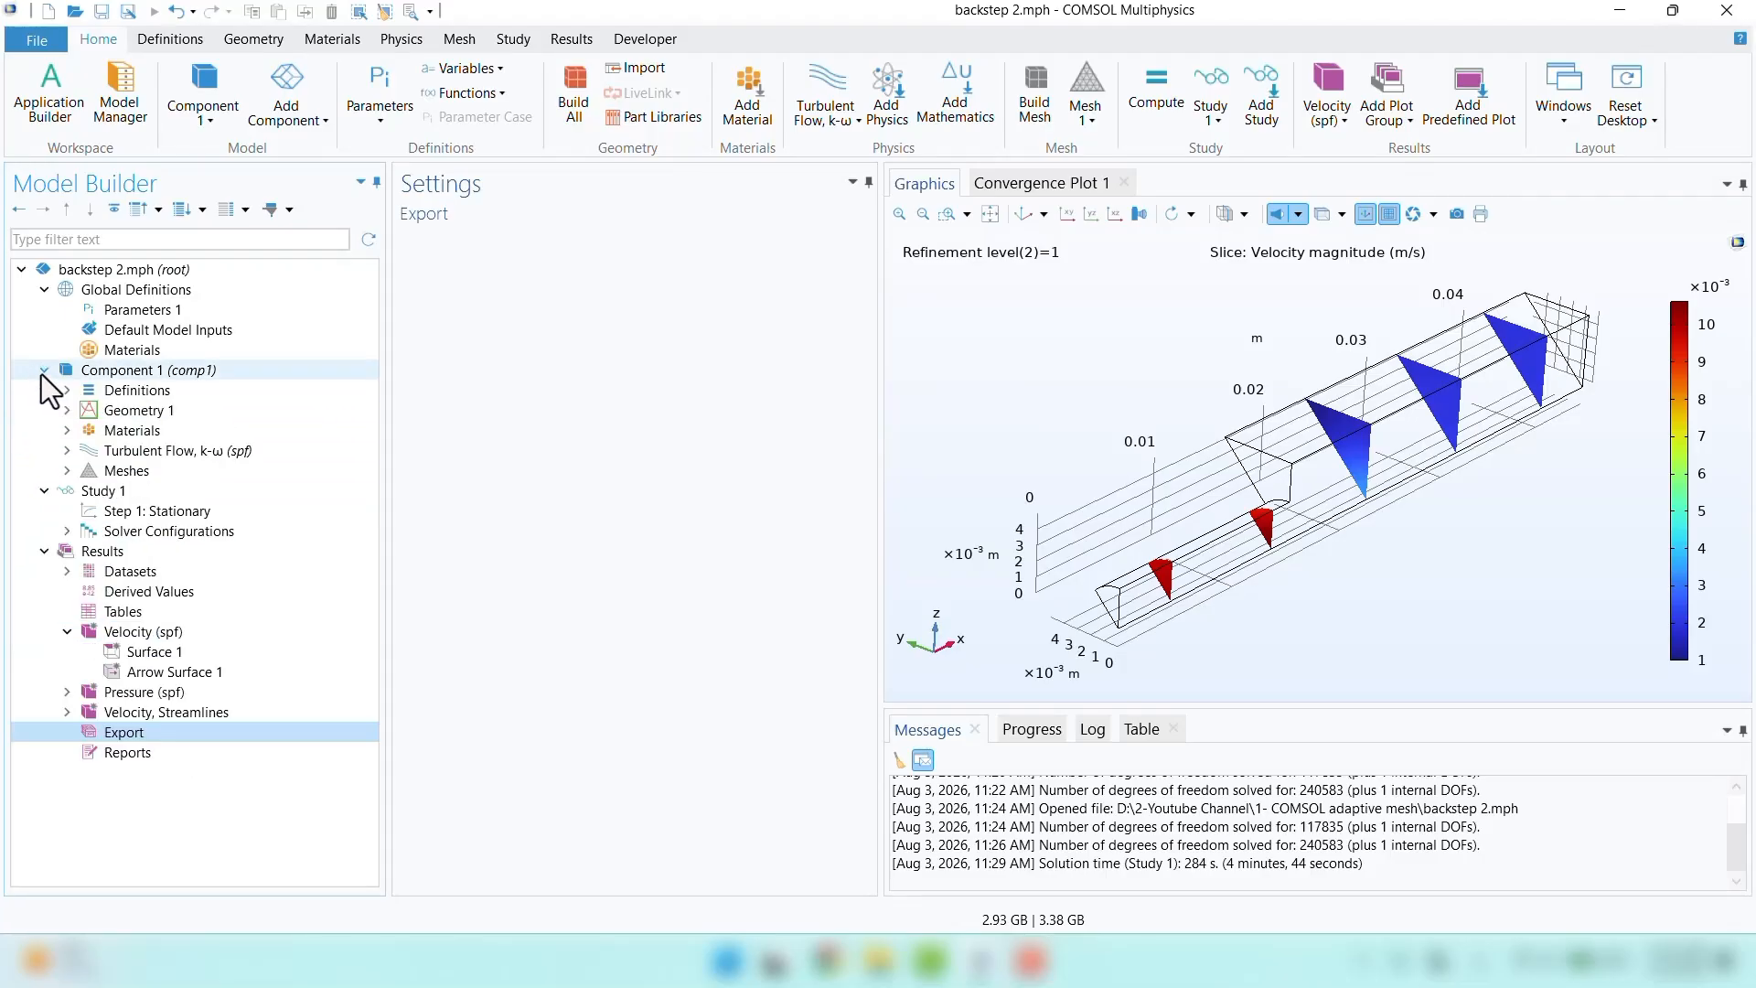
{"action": "left_click", "coordinate": [66, 471]}
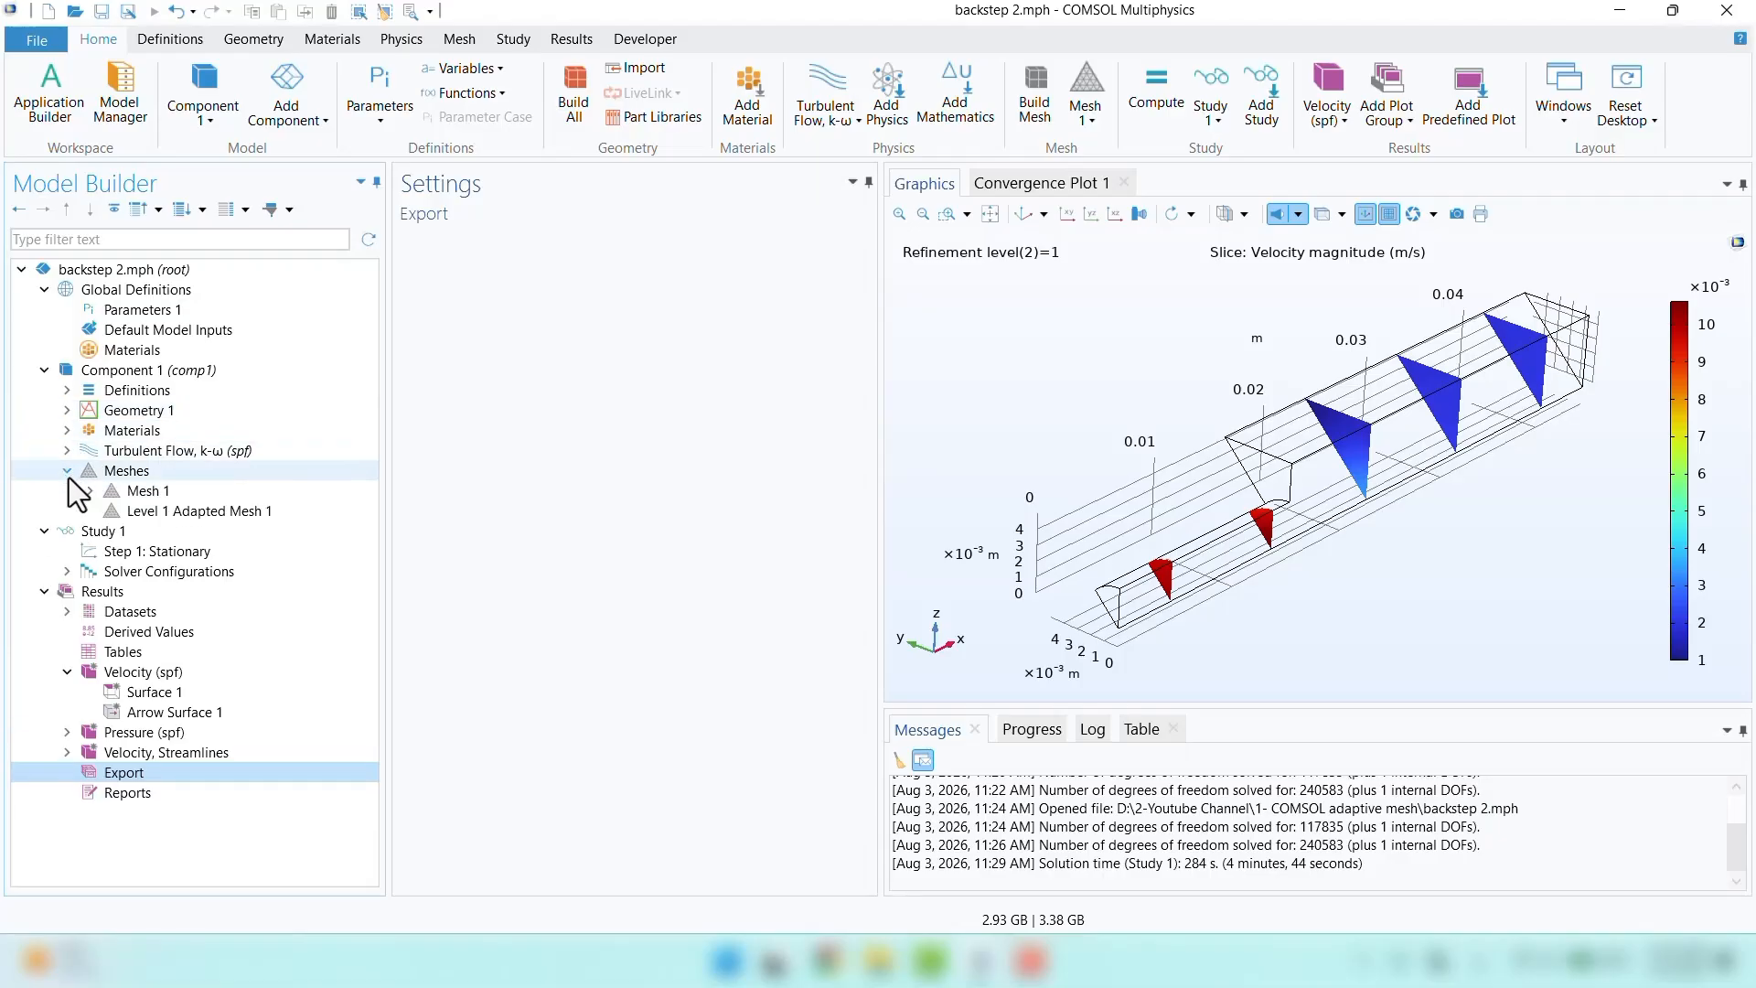
{"action": "left_click", "coordinate": [131, 489]}
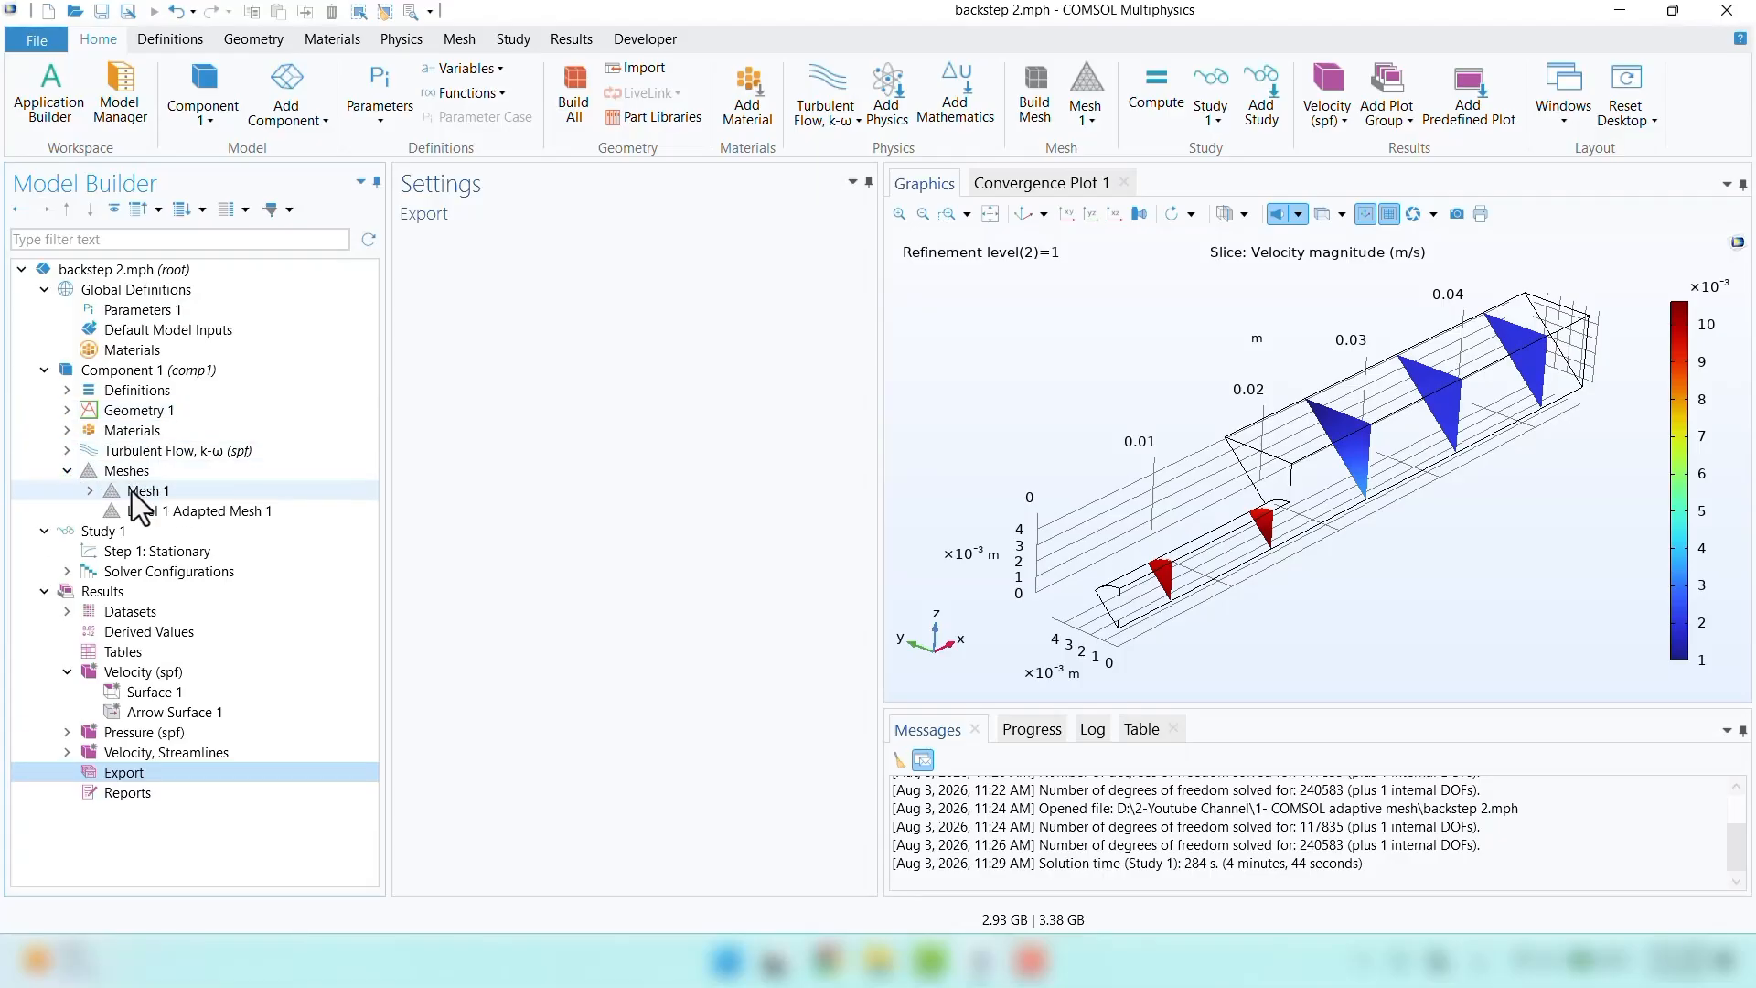
{"action": "scroll", "coordinate": [1244, 626], "scroll_direction": "up", "scroll_amount": 3}
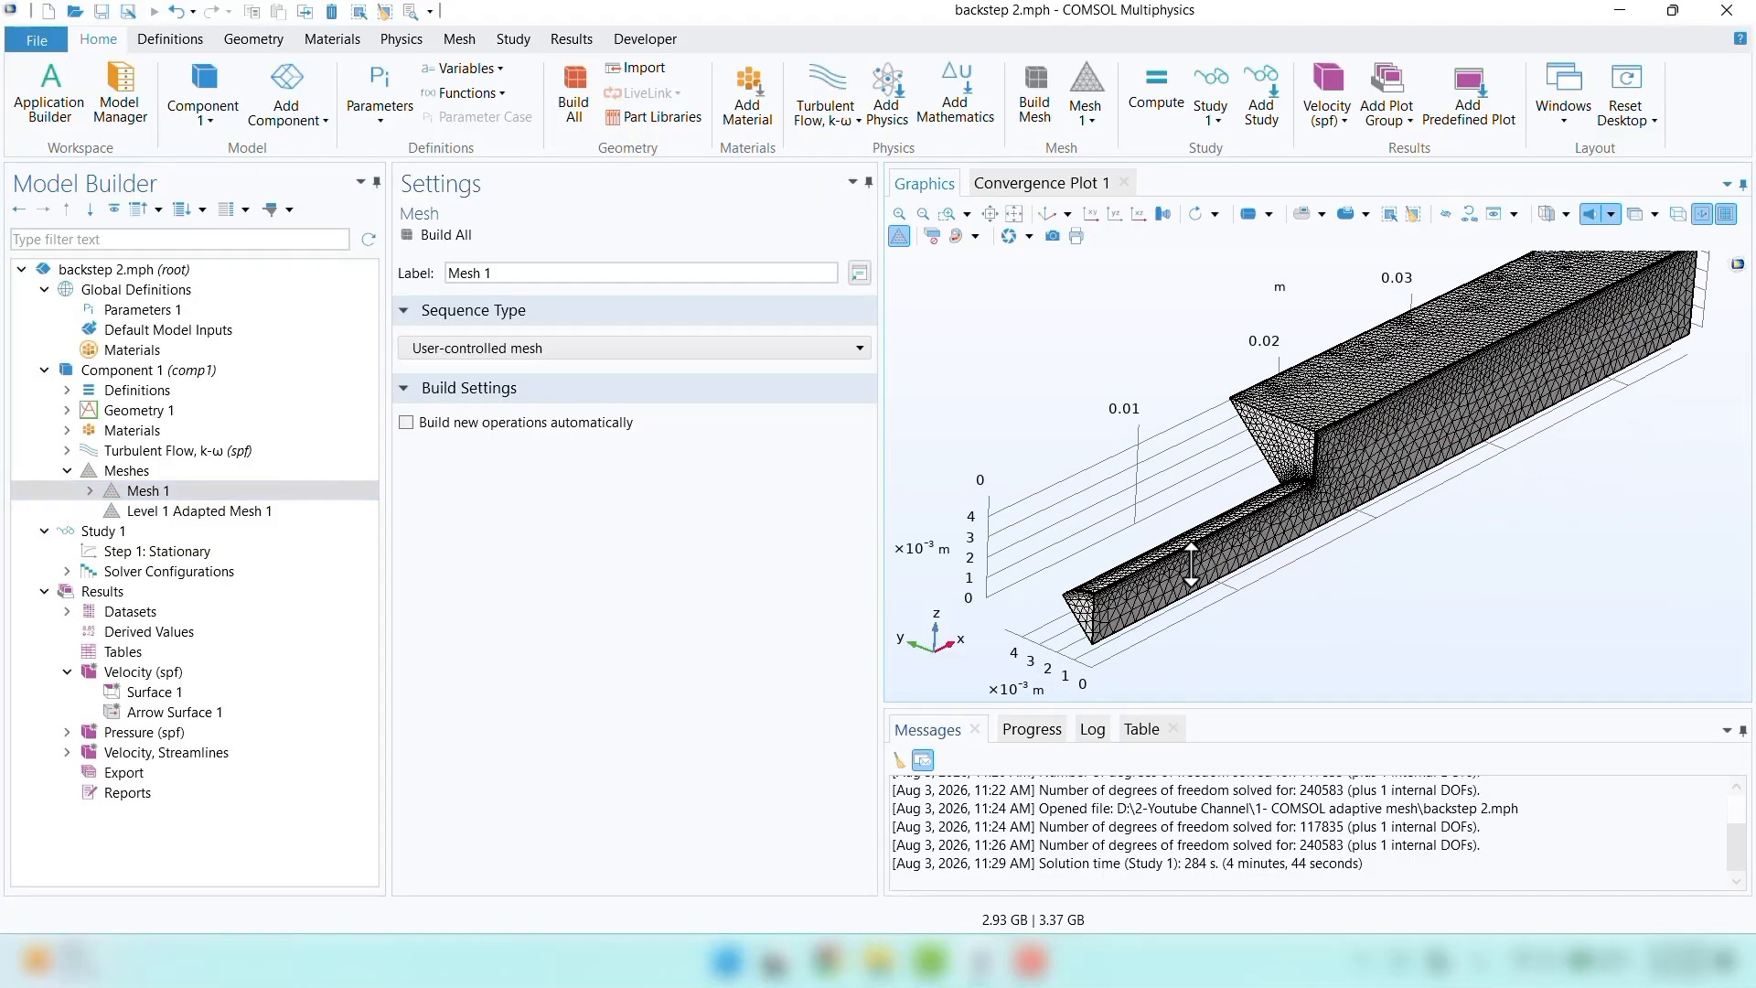
{"action": "left_click", "coordinate": [172, 515]}
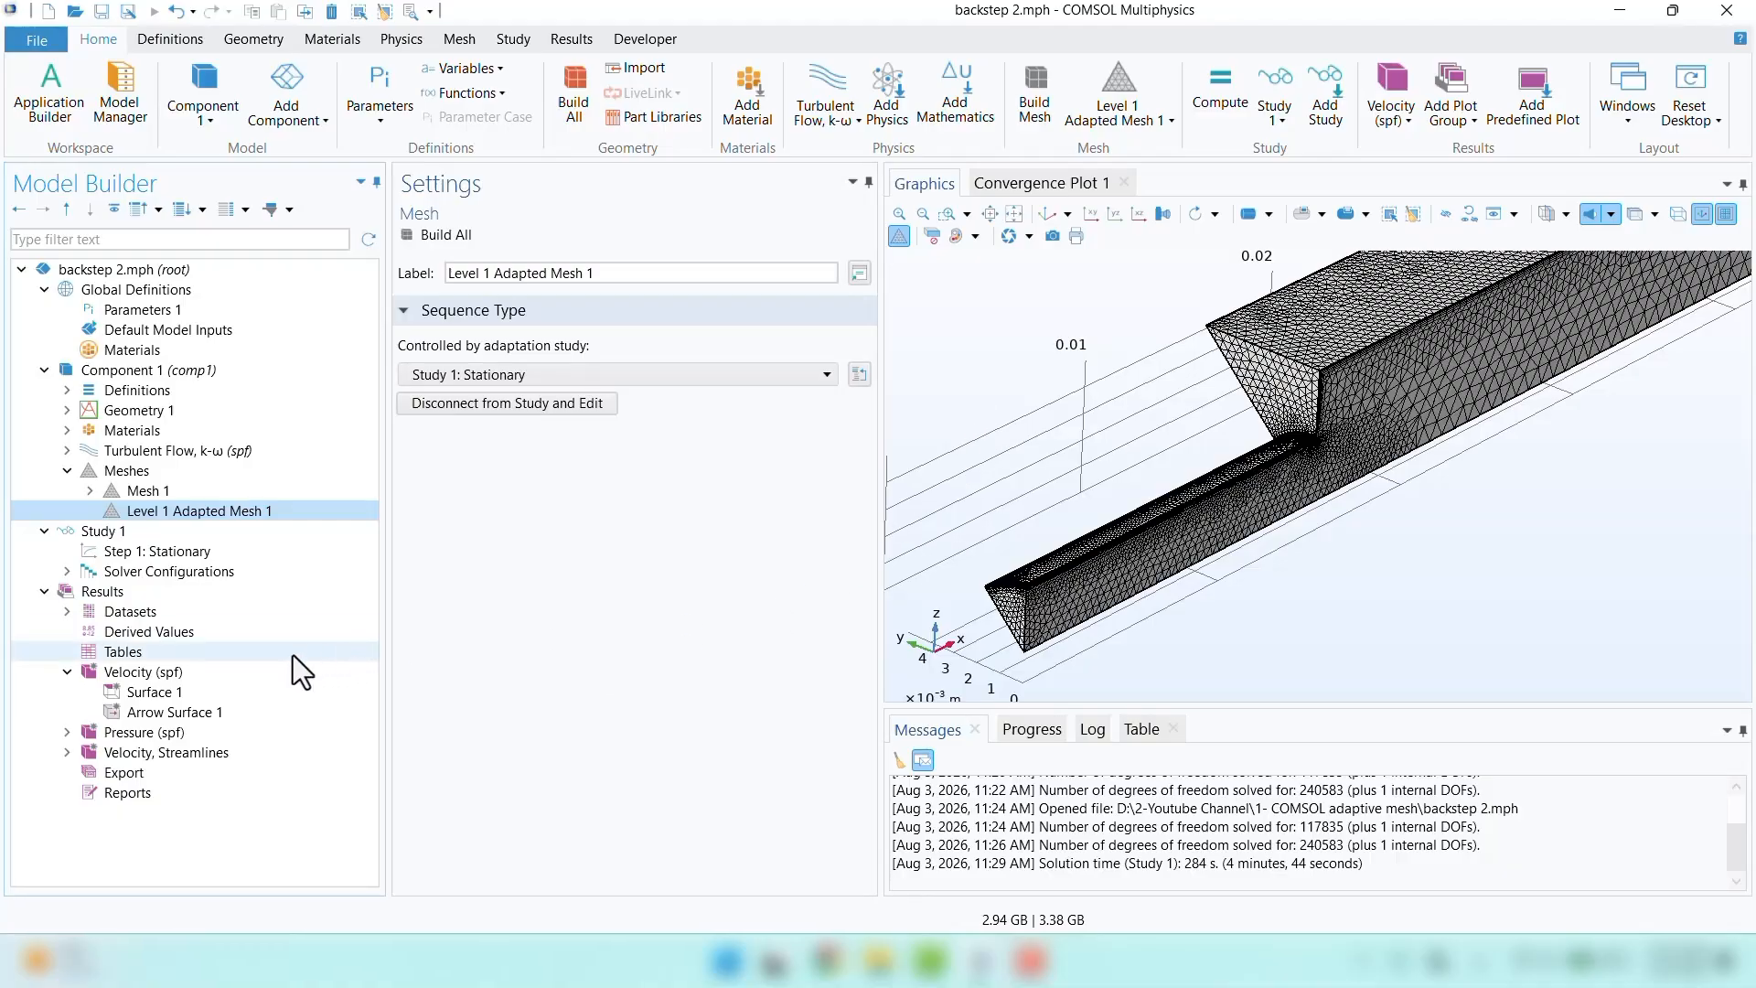
Duplicate the Velocity (spf) plot group, set the copy's dataset to Study 1/Adaptive Mesh Refinement Solutions 1 (sol2) and plot it
{"action": "left_click", "coordinate": [176, 675]}
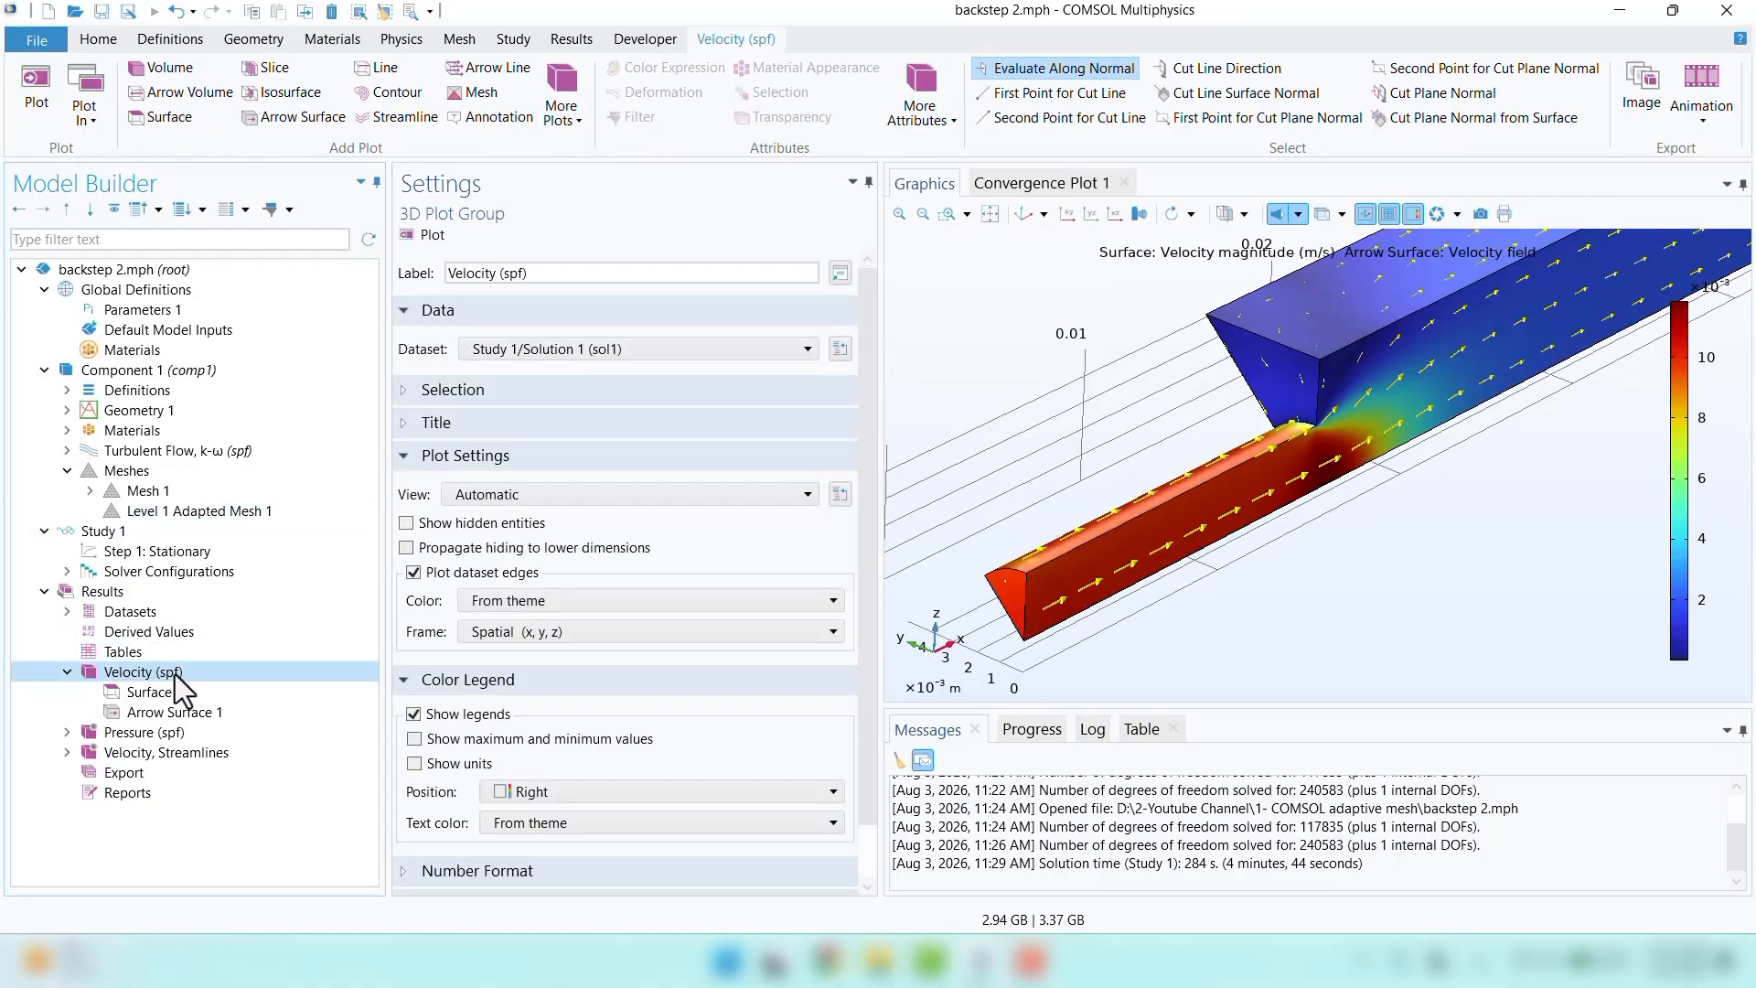
{"action": "right_click", "coordinate": [175, 675]}
{"action": "left_click", "coordinate": [201, 677]}
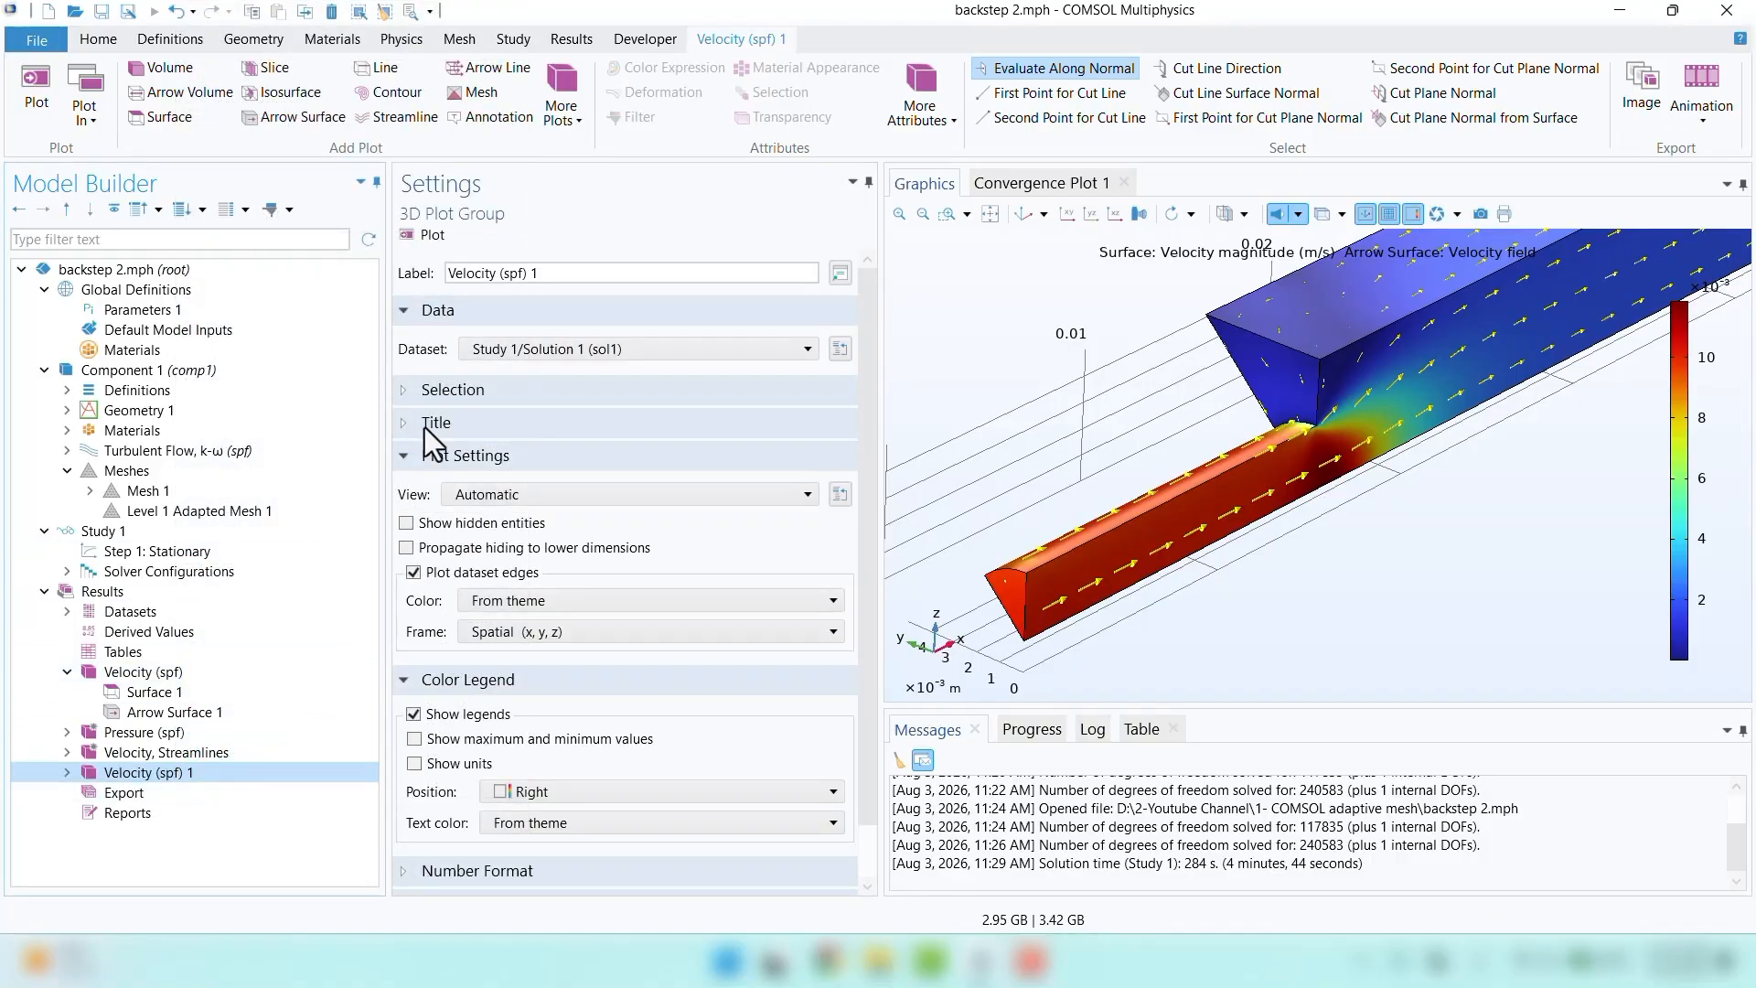
{"action": "left_click", "coordinate": [487, 348]}
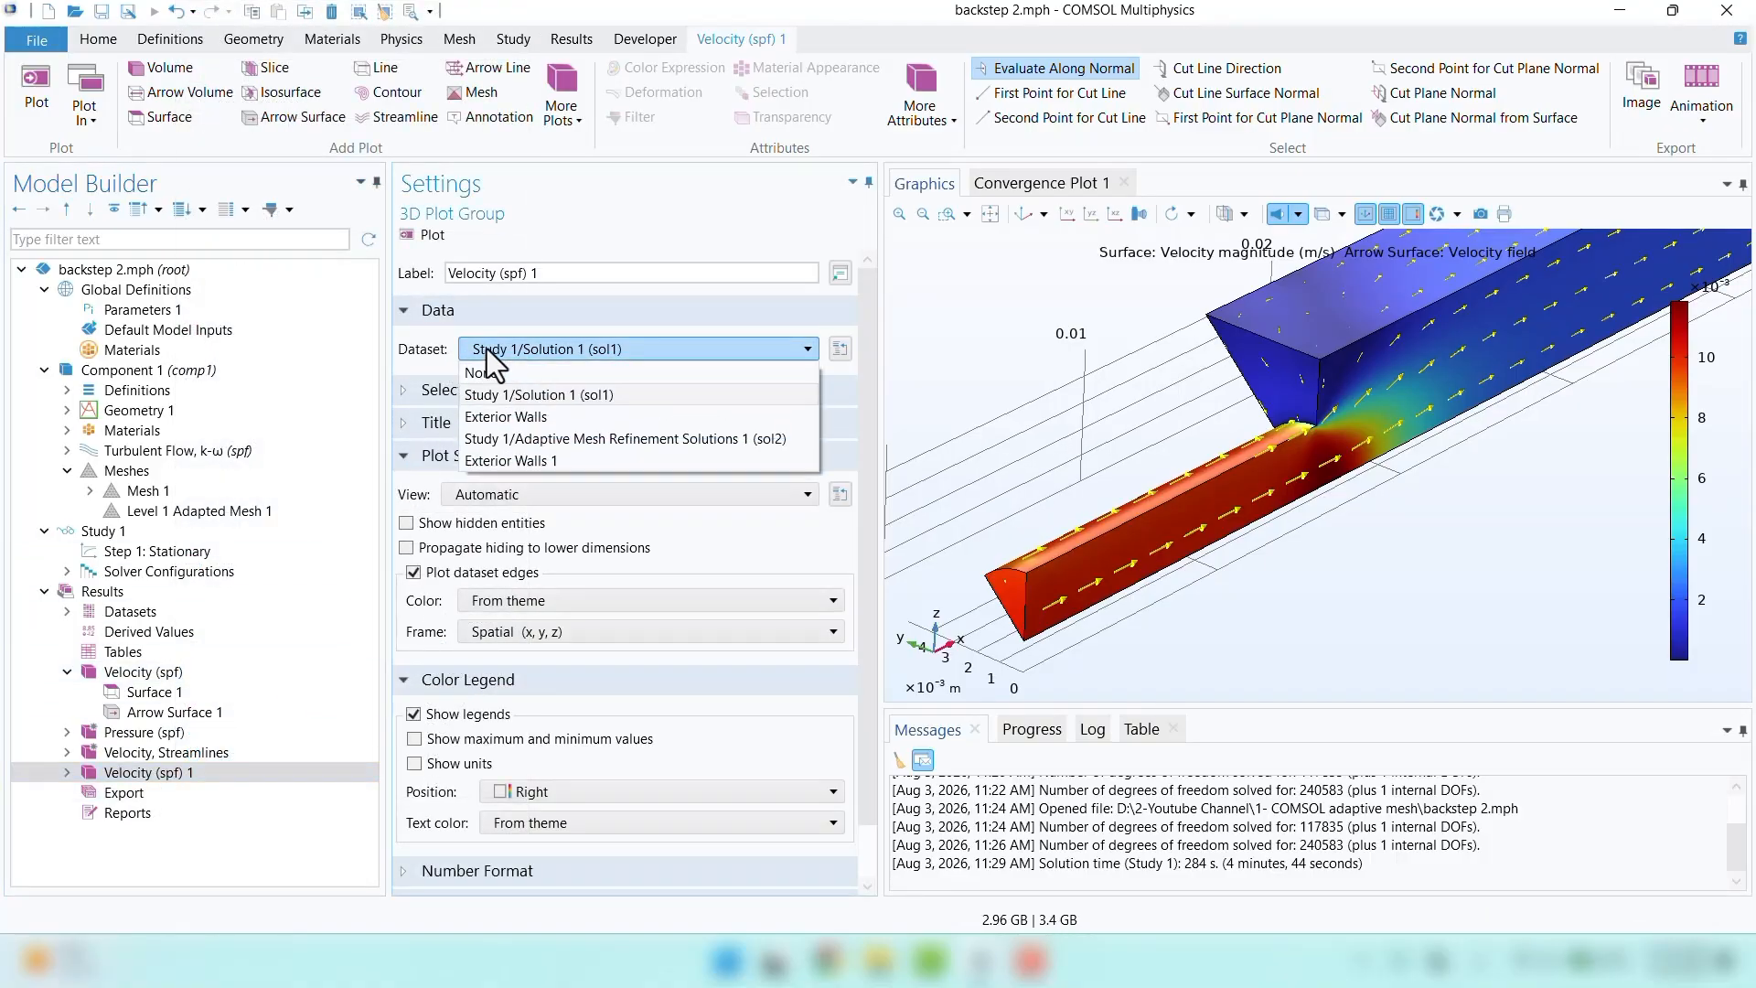
{"action": "left_click", "coordinate": [534, 441]}
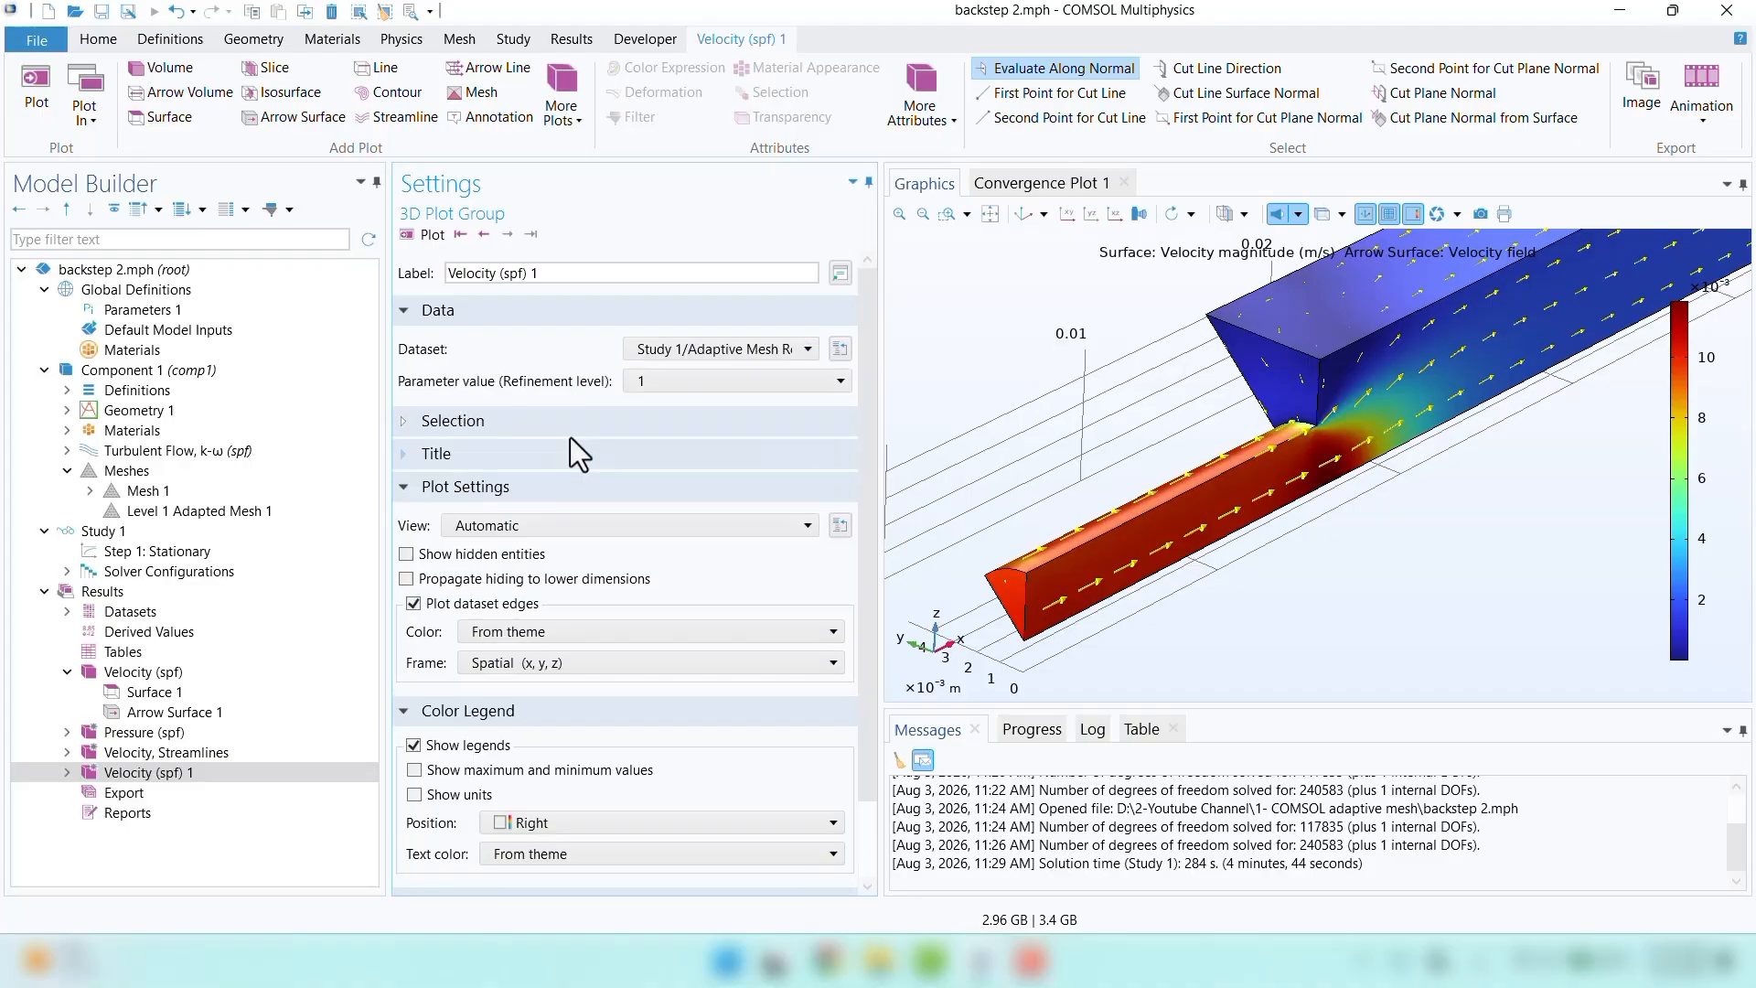
{"action": "left_click_drag", "start_coordinate": [933, 434], "coordinate": [991, 432]}
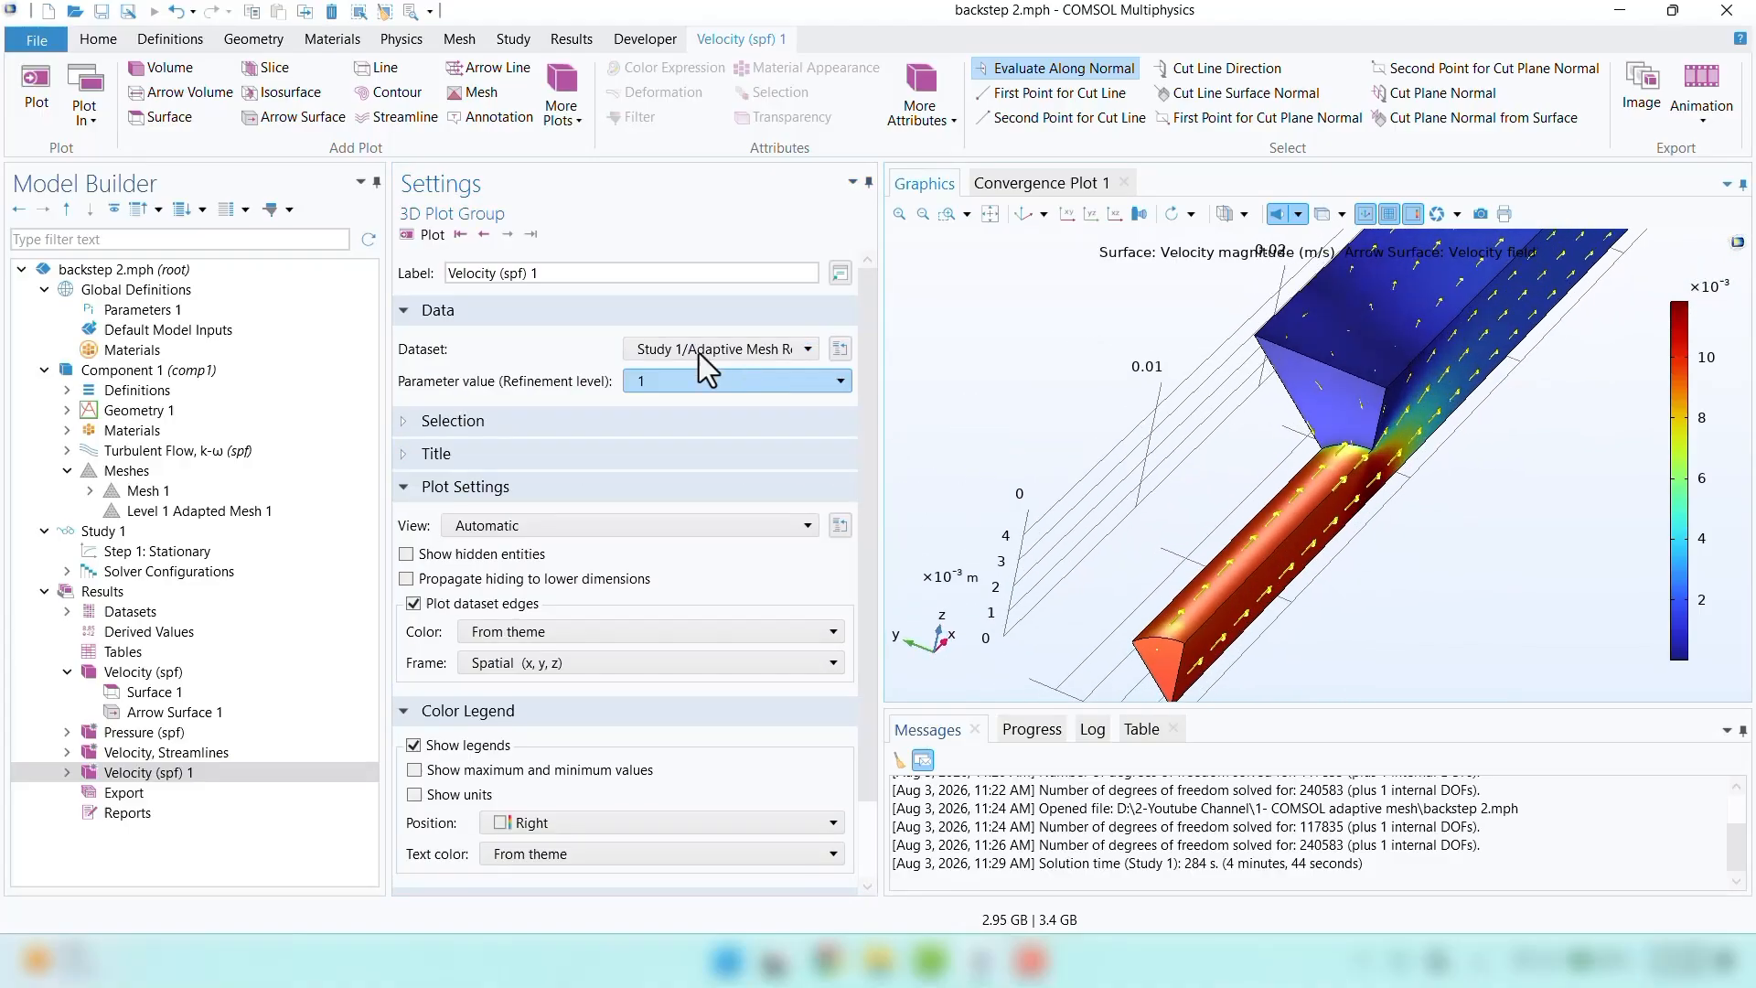
{"action": "left_click", "coordinate": [406, 235]}
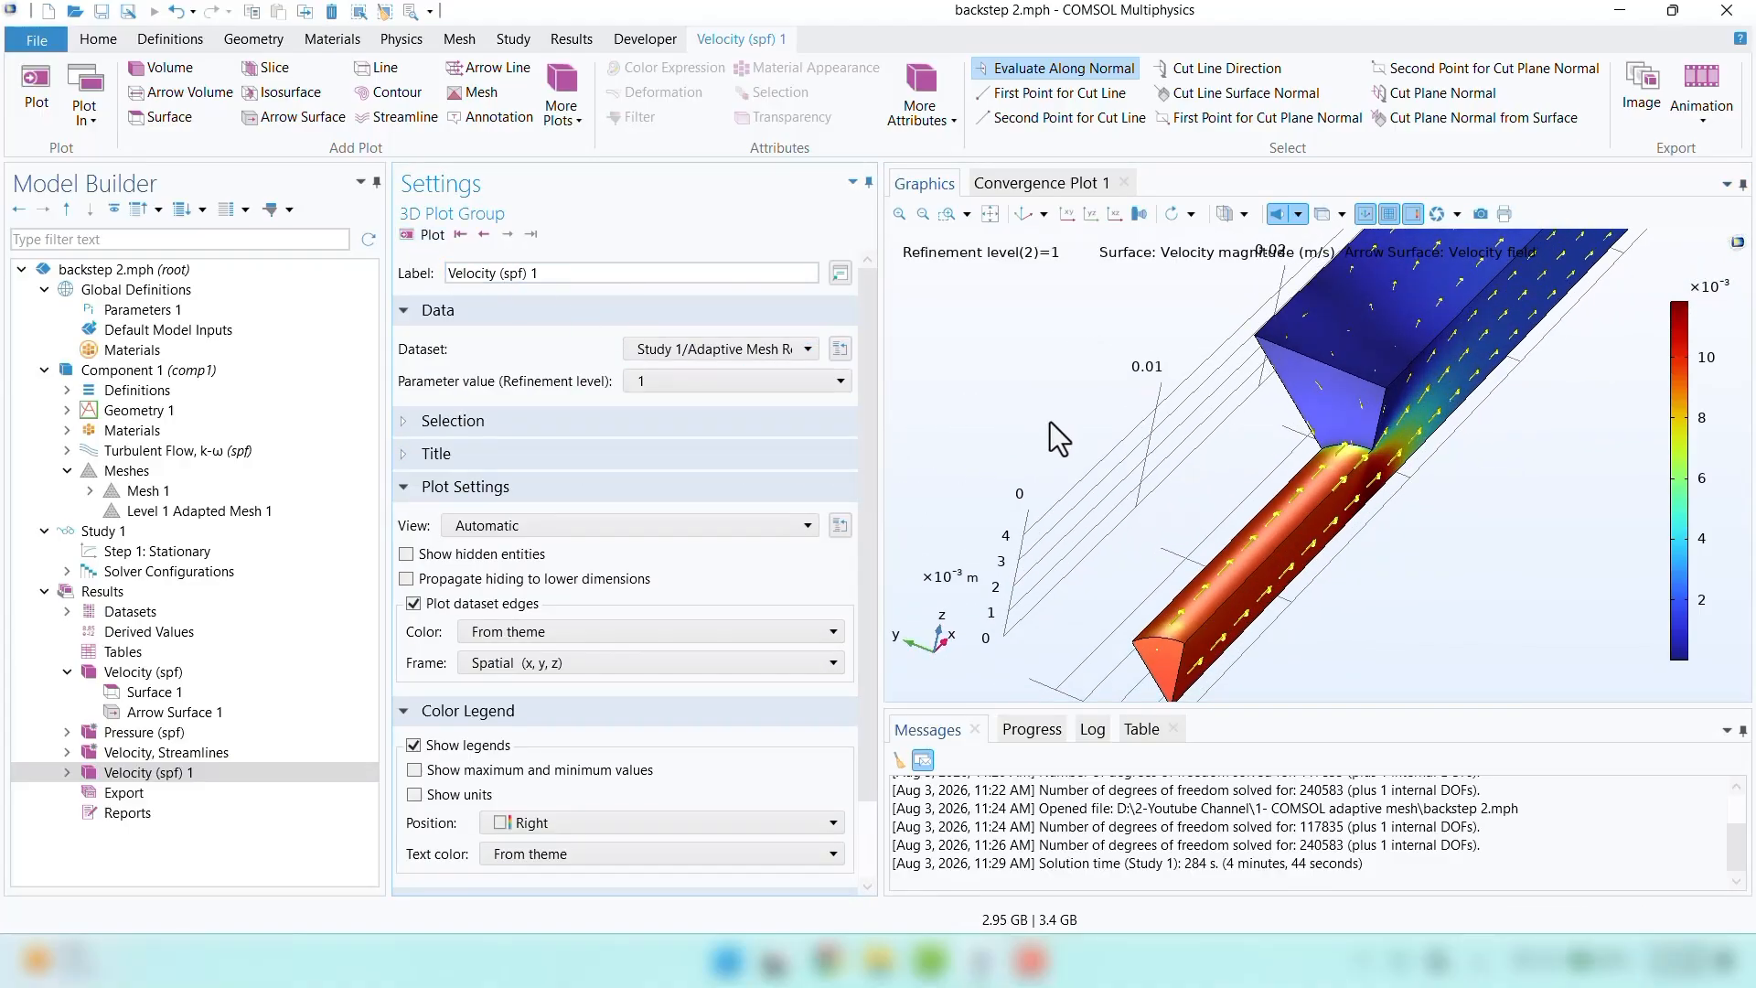
{"action": "right_click_drag", "start_coordinate": [1093, 427], "coordinate": [1063, 425]}
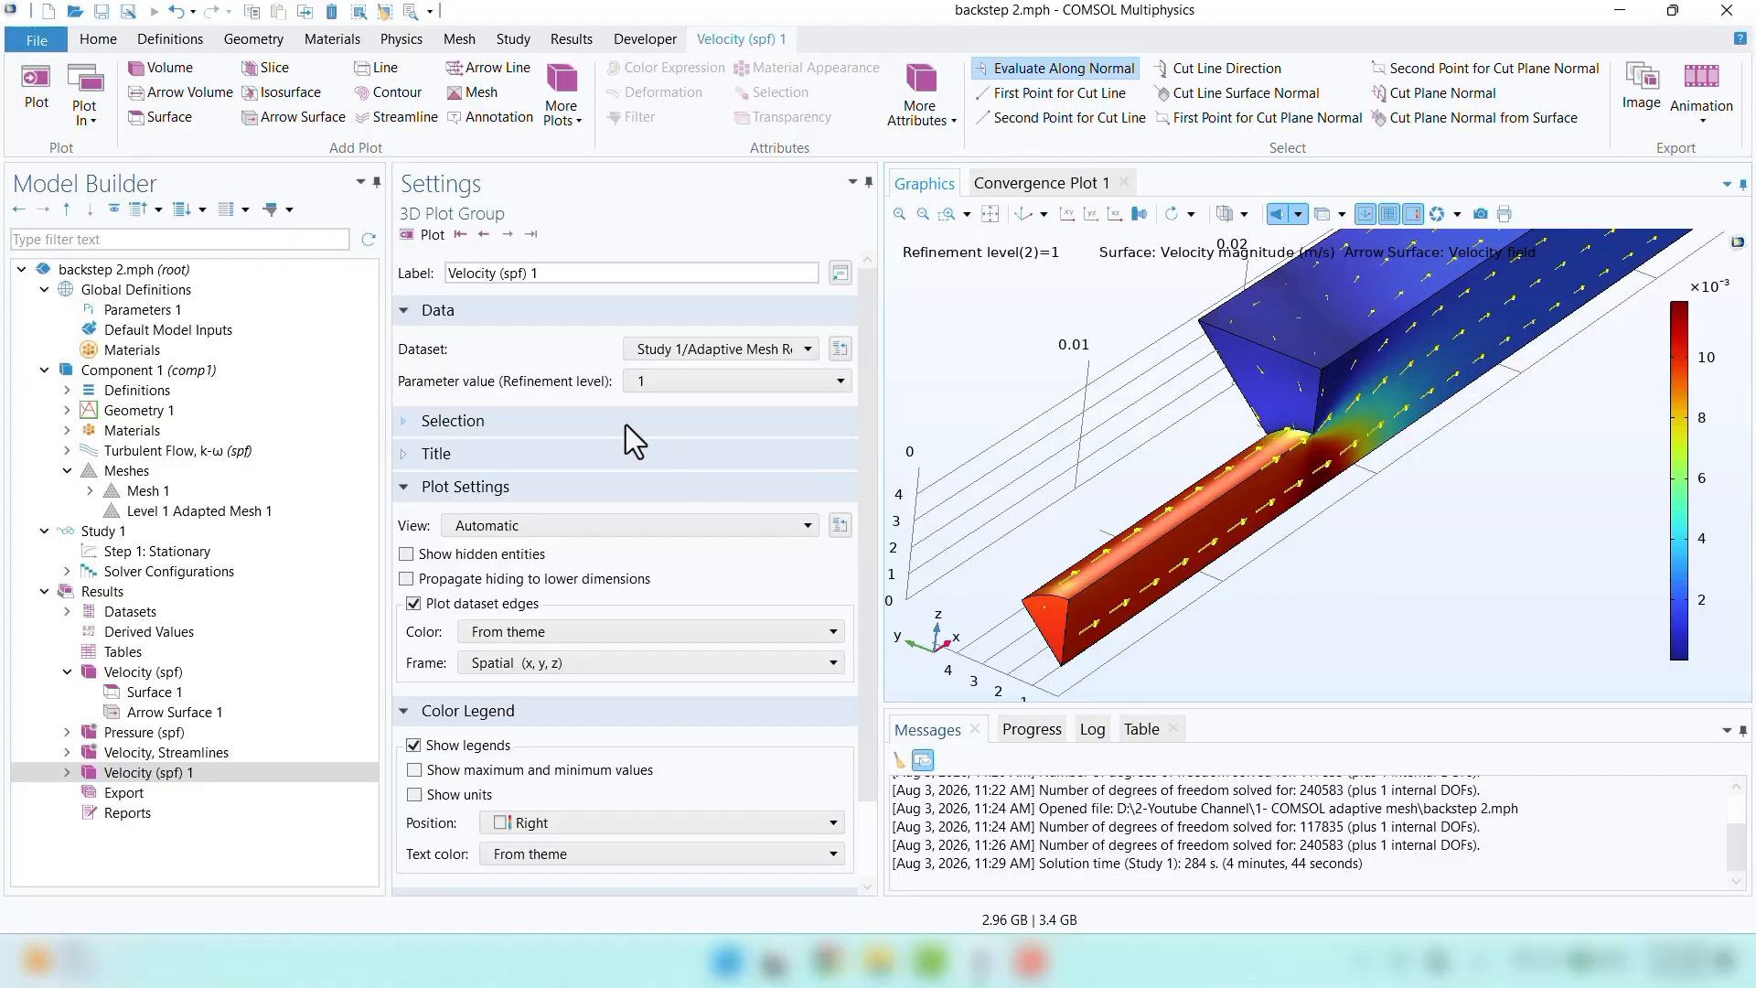
Plot the duplicated velocity group at refinement level 0 and again at level 1 to compare the two solutions
{"action": "left_click", "coordinate": [680, 392]}
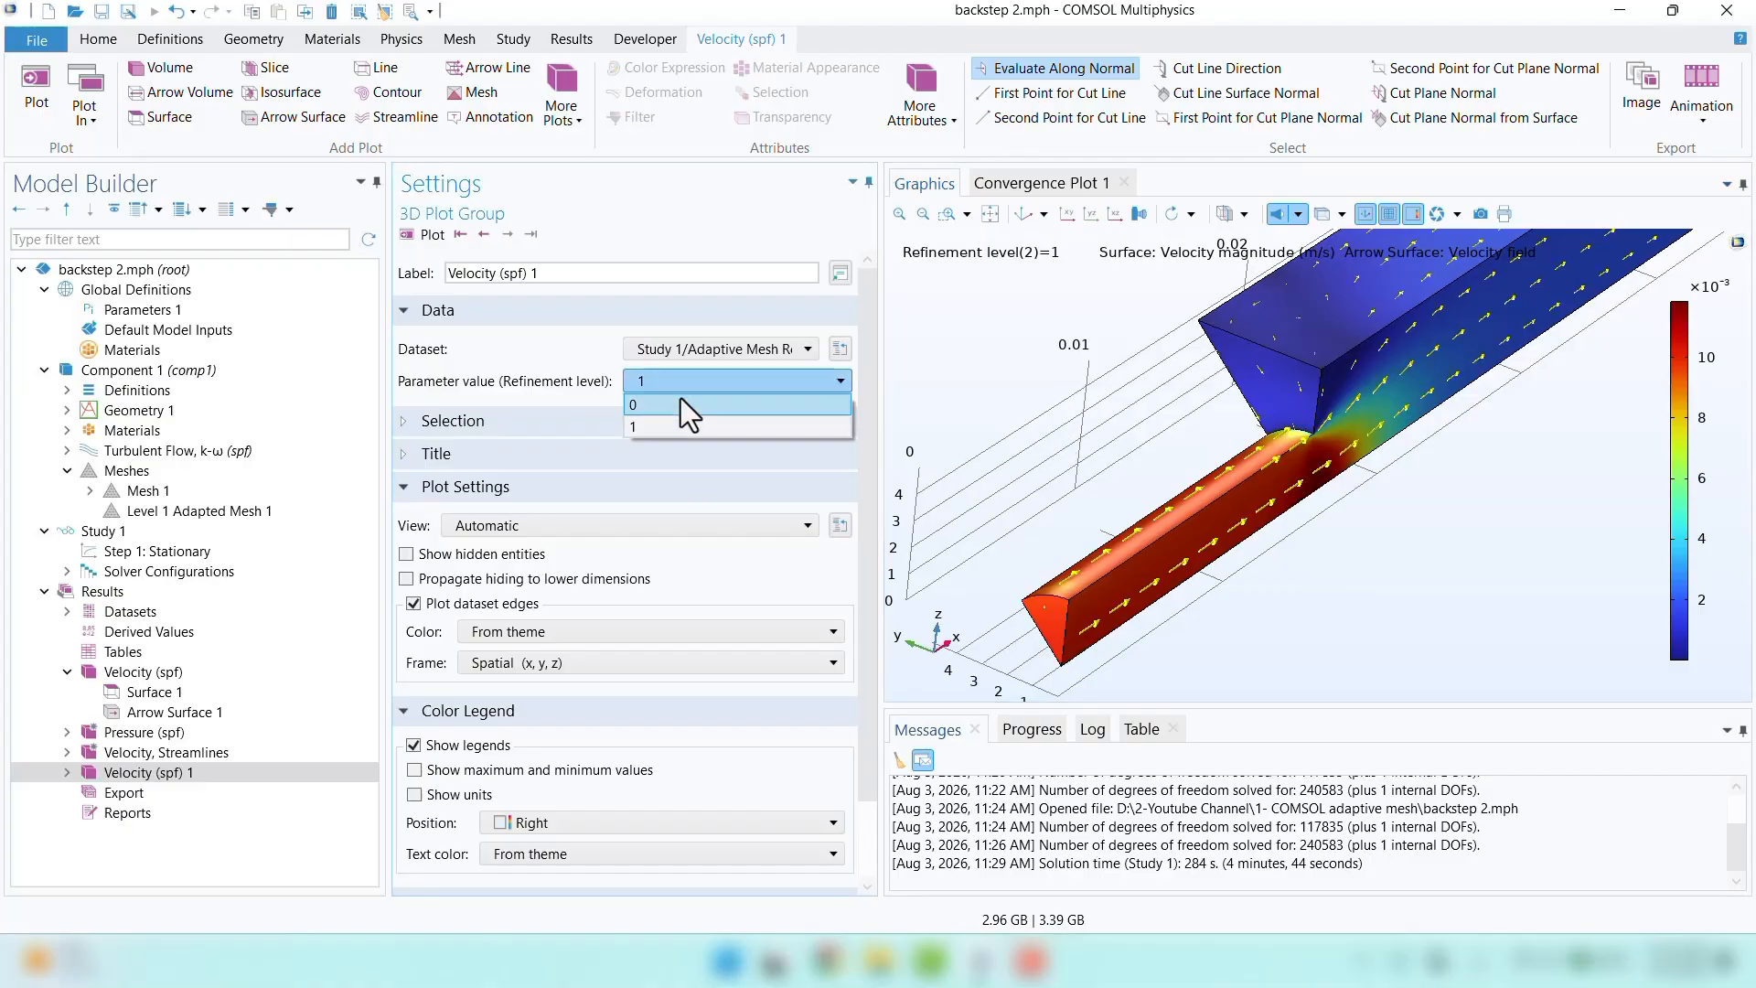
{"action": "left_click", "coordinate": [680, 405]}
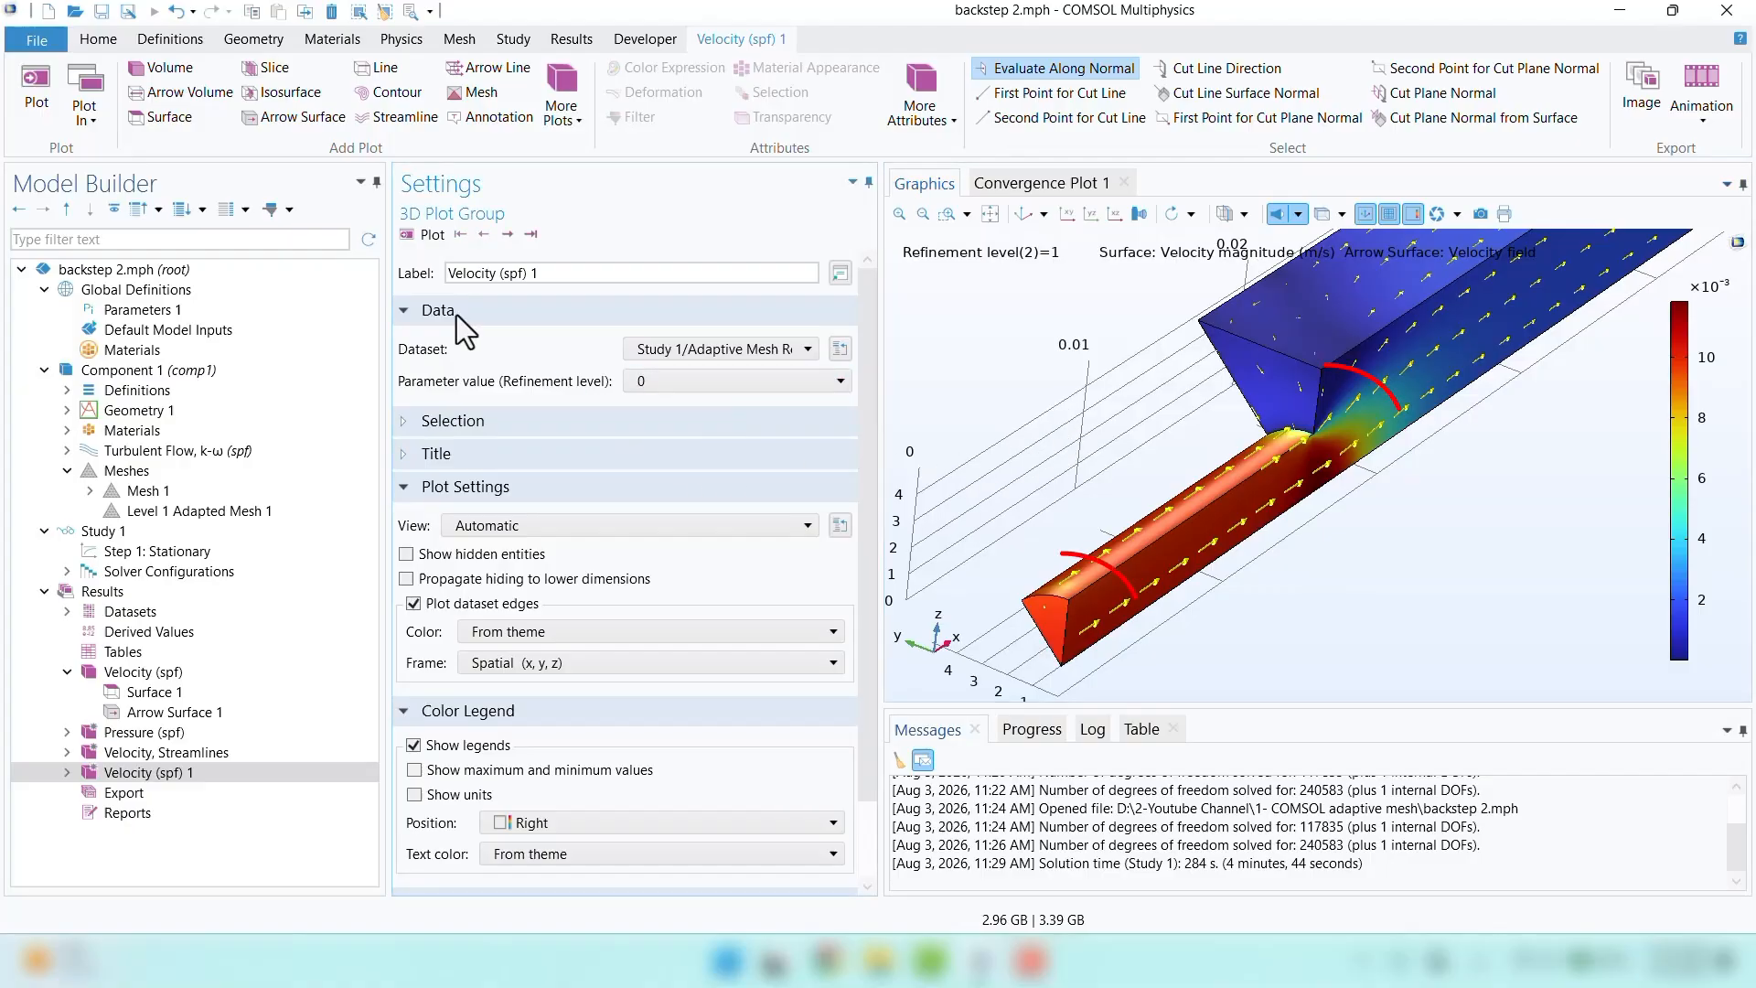
{"action": "left_click", "coordinate": [408, 235]}
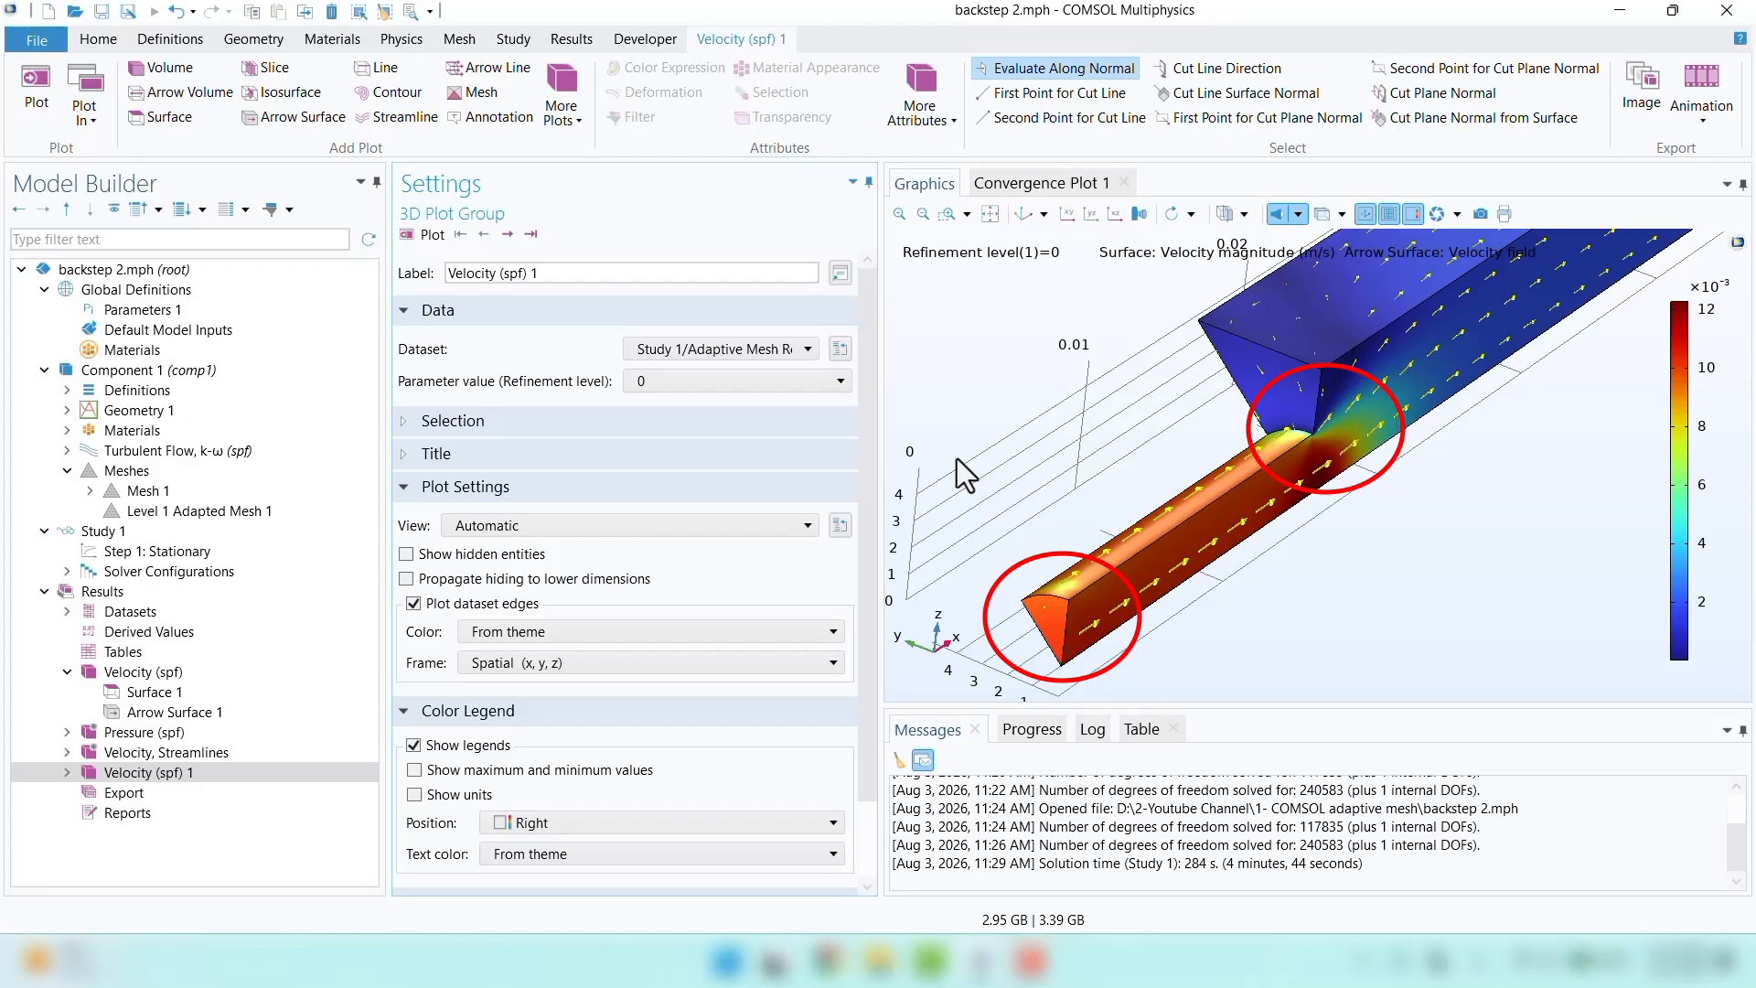
{"action": "left_click", "coordinate": [704, 382]}
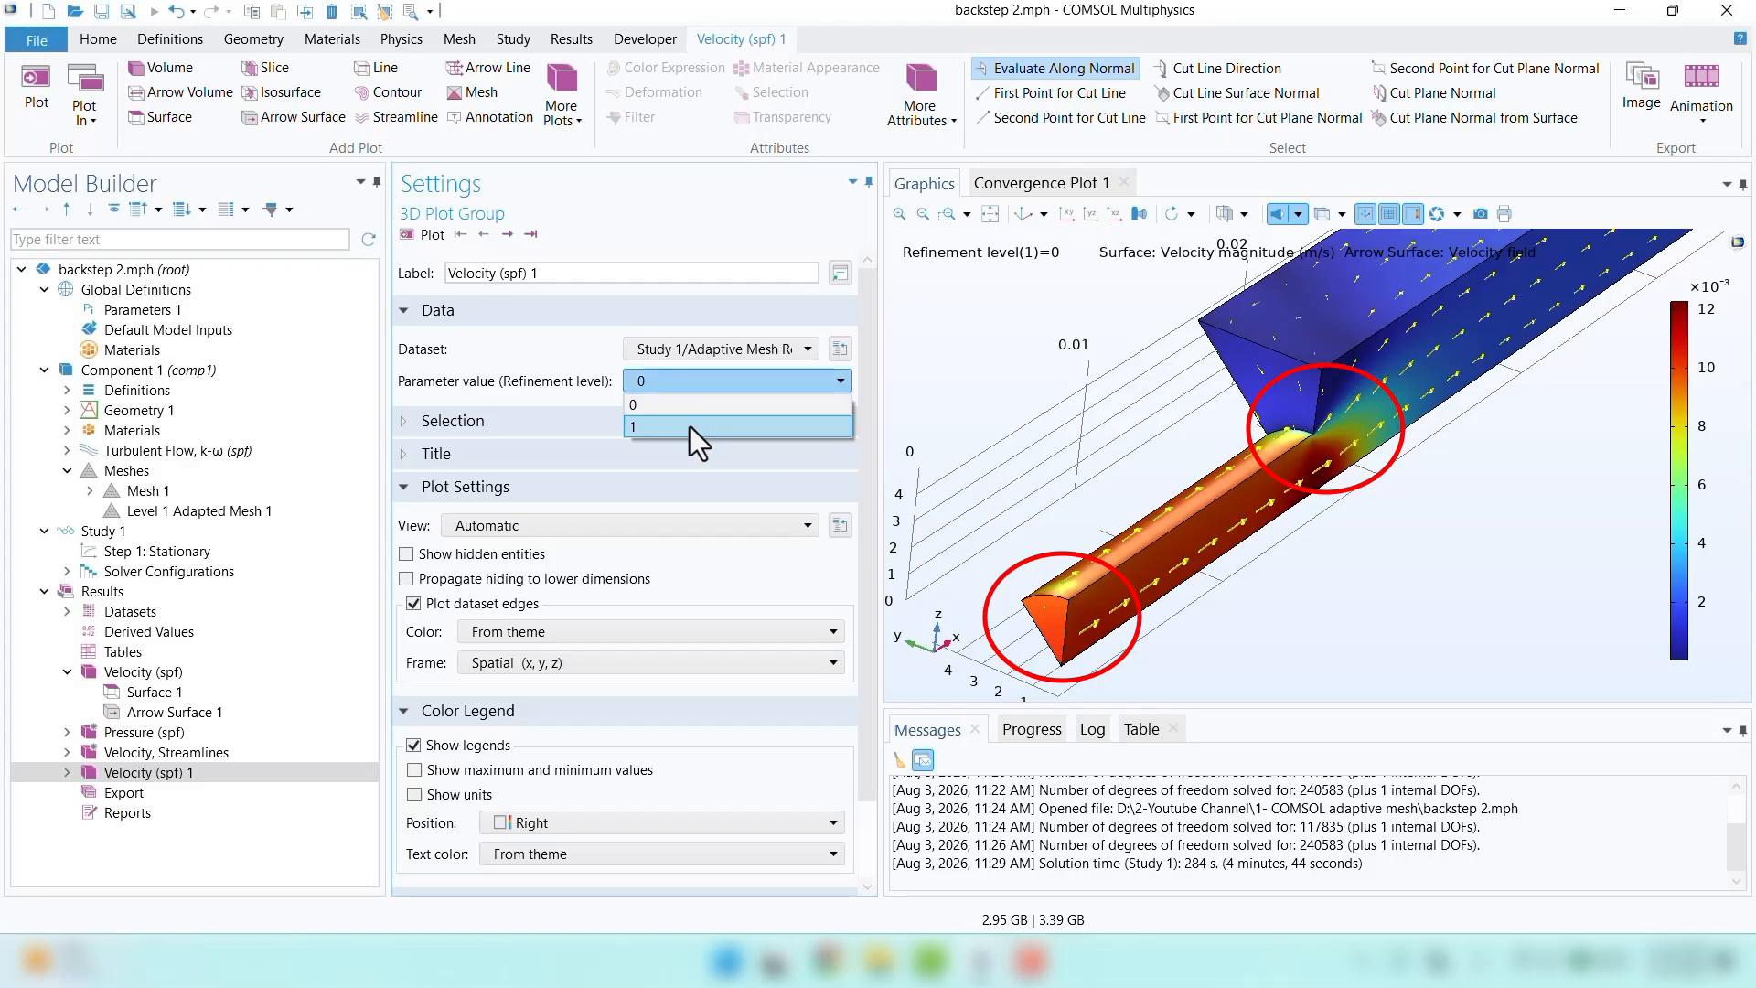
{"action": "left_click", "coordinate": [689, 427]}
{"action": "left_click", "coordinate": [409, 235]}
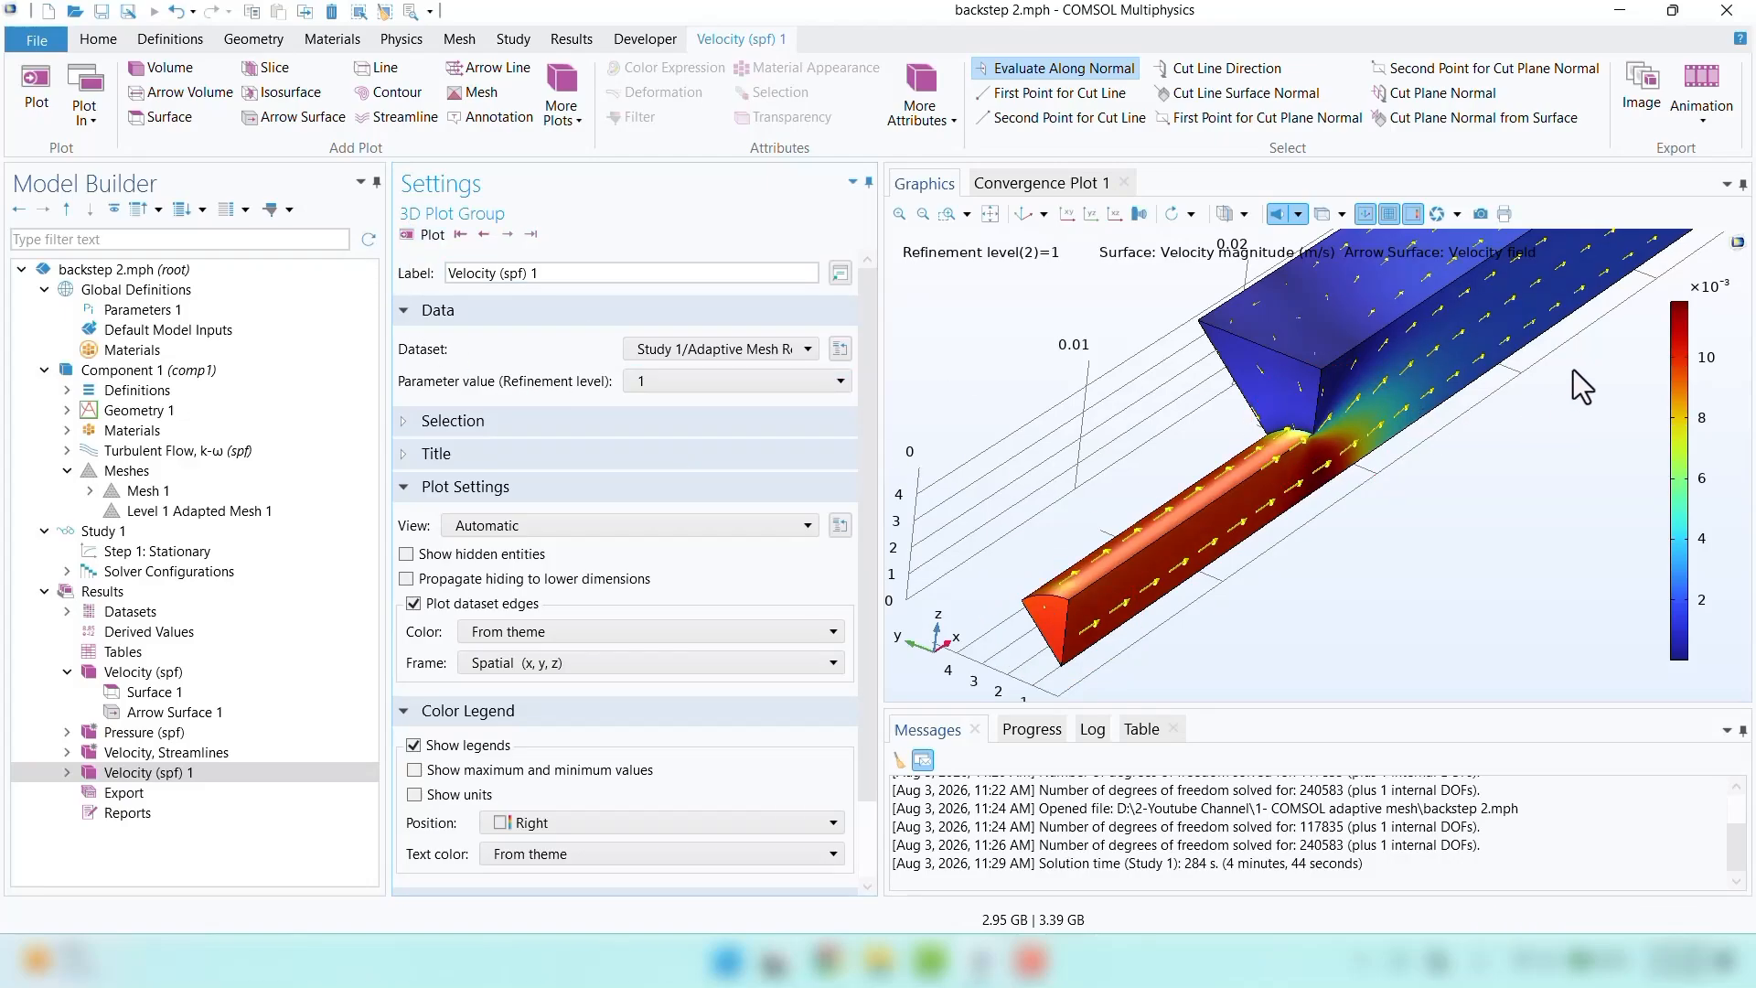
Examine the inlet channel and step closely, switching the velocity plot between refinement levels 0 and 1, and return to the default 3D view
{"action": "mouse_move", "coordinate": [1439, 564]}
{"action": "left_mouse_down"}
{"action": "mouse_move", "coordinate": [1423, 545]}
{"action": "mouse_move", "coordinate": [1410, 559]}
{"action": "left_mouse_up"}
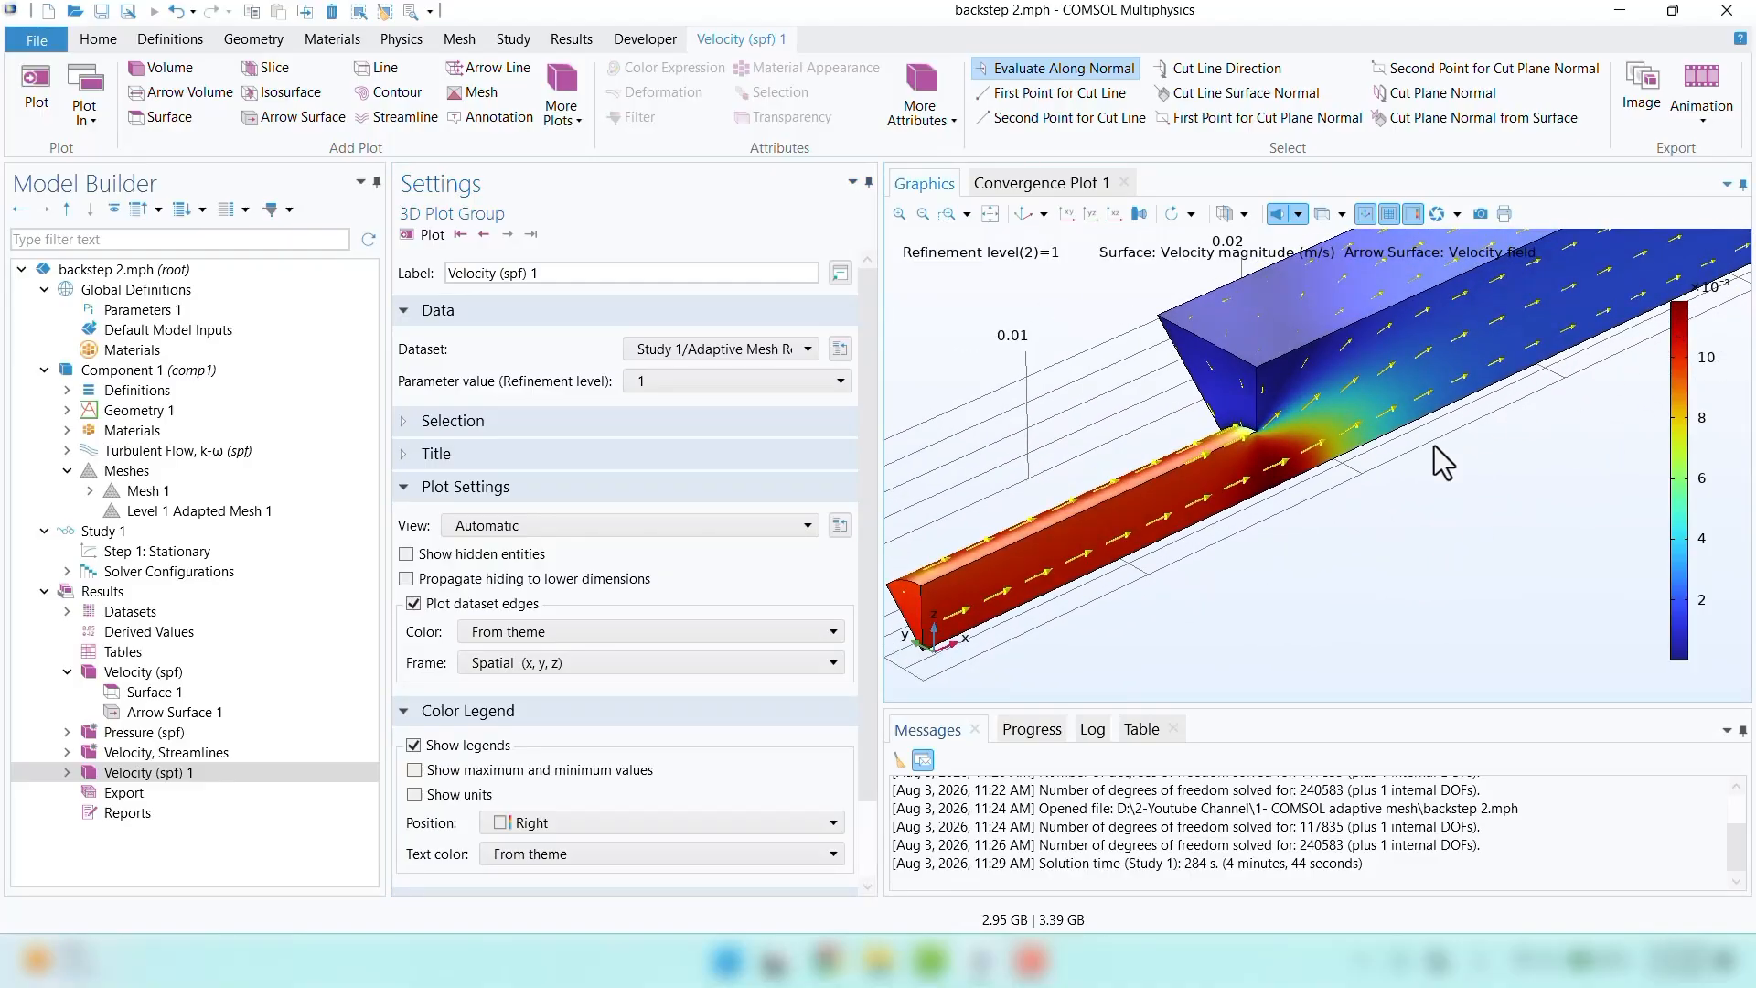
{"action": "left_click_drag", "start_coordinate": [1434, 446], "coordinate": [1454, 472]}
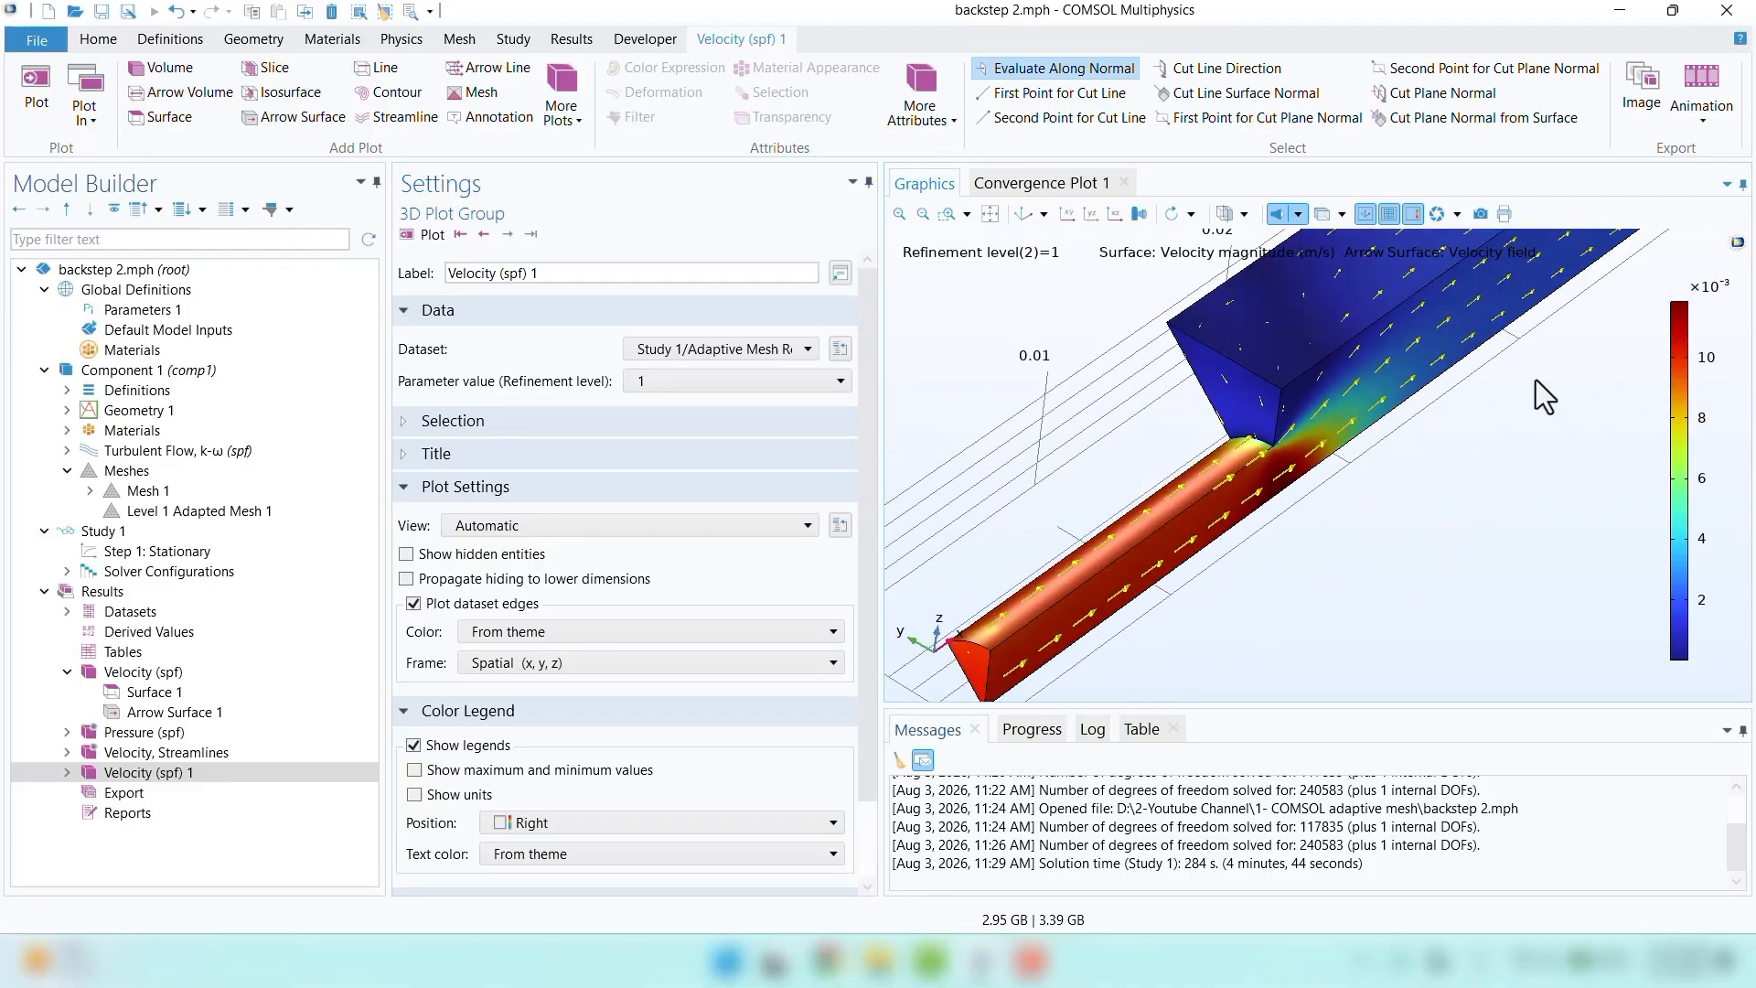
{"action": "left_click", "coordinate": [474, 236]}
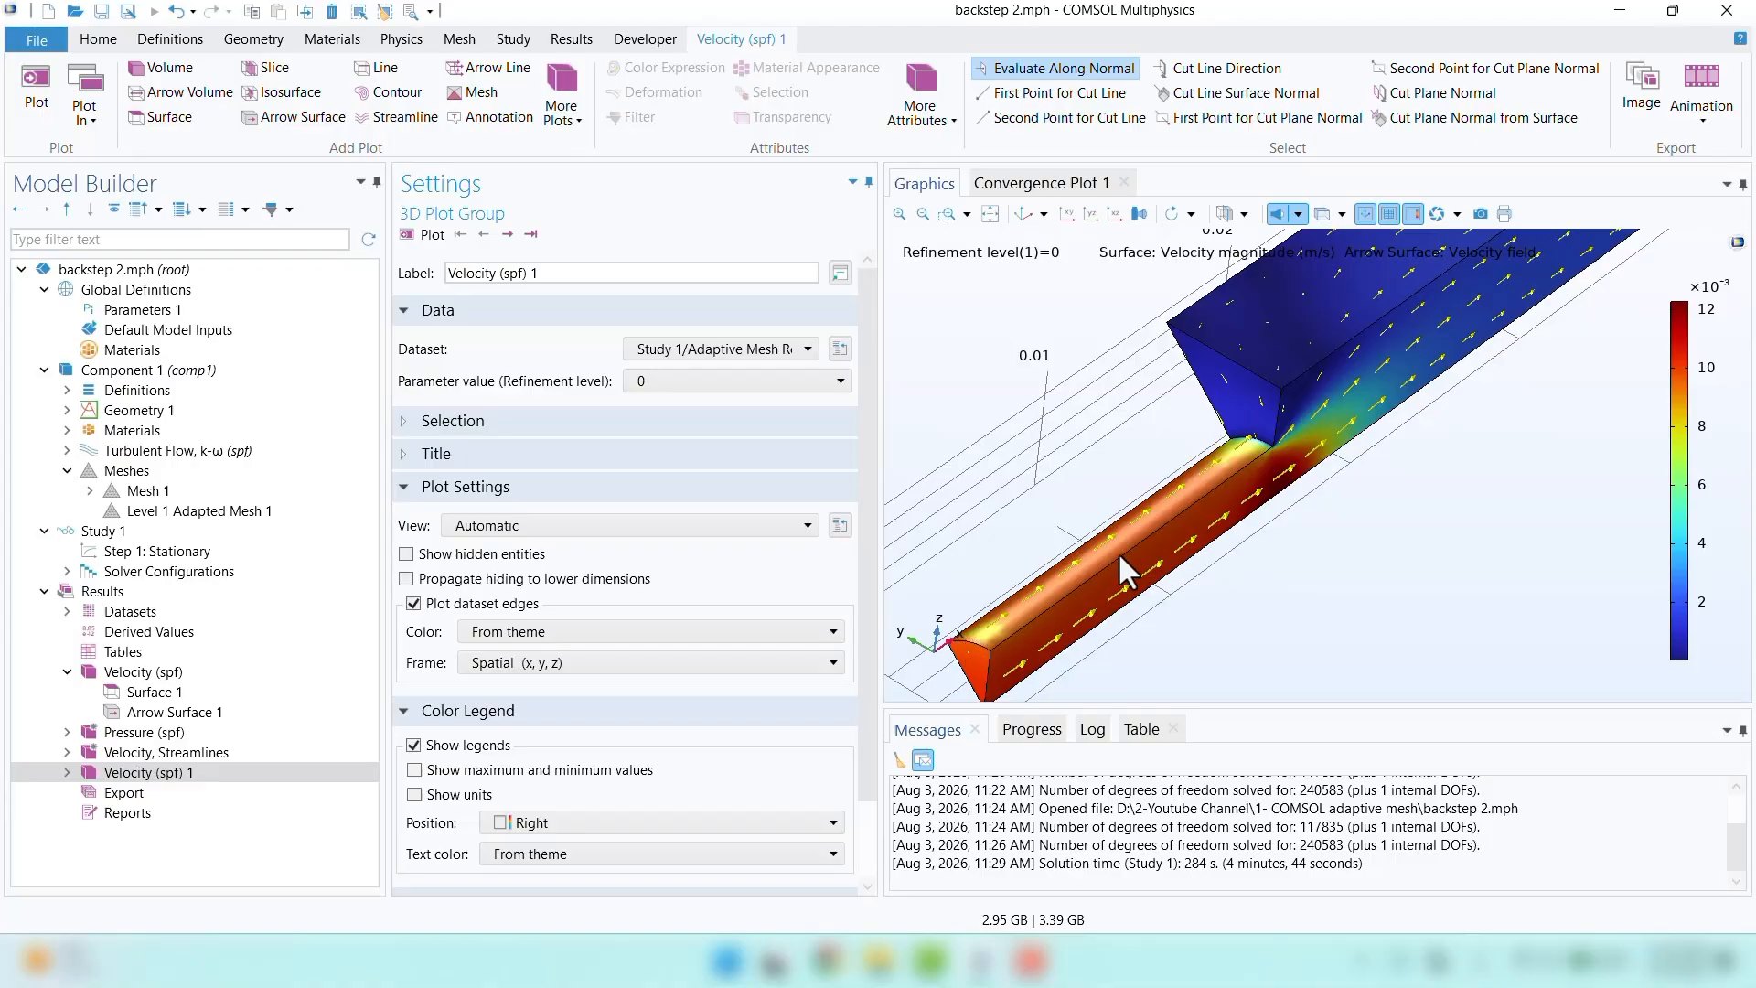
{"action": "left_click", "coordinate": [507, 235]}
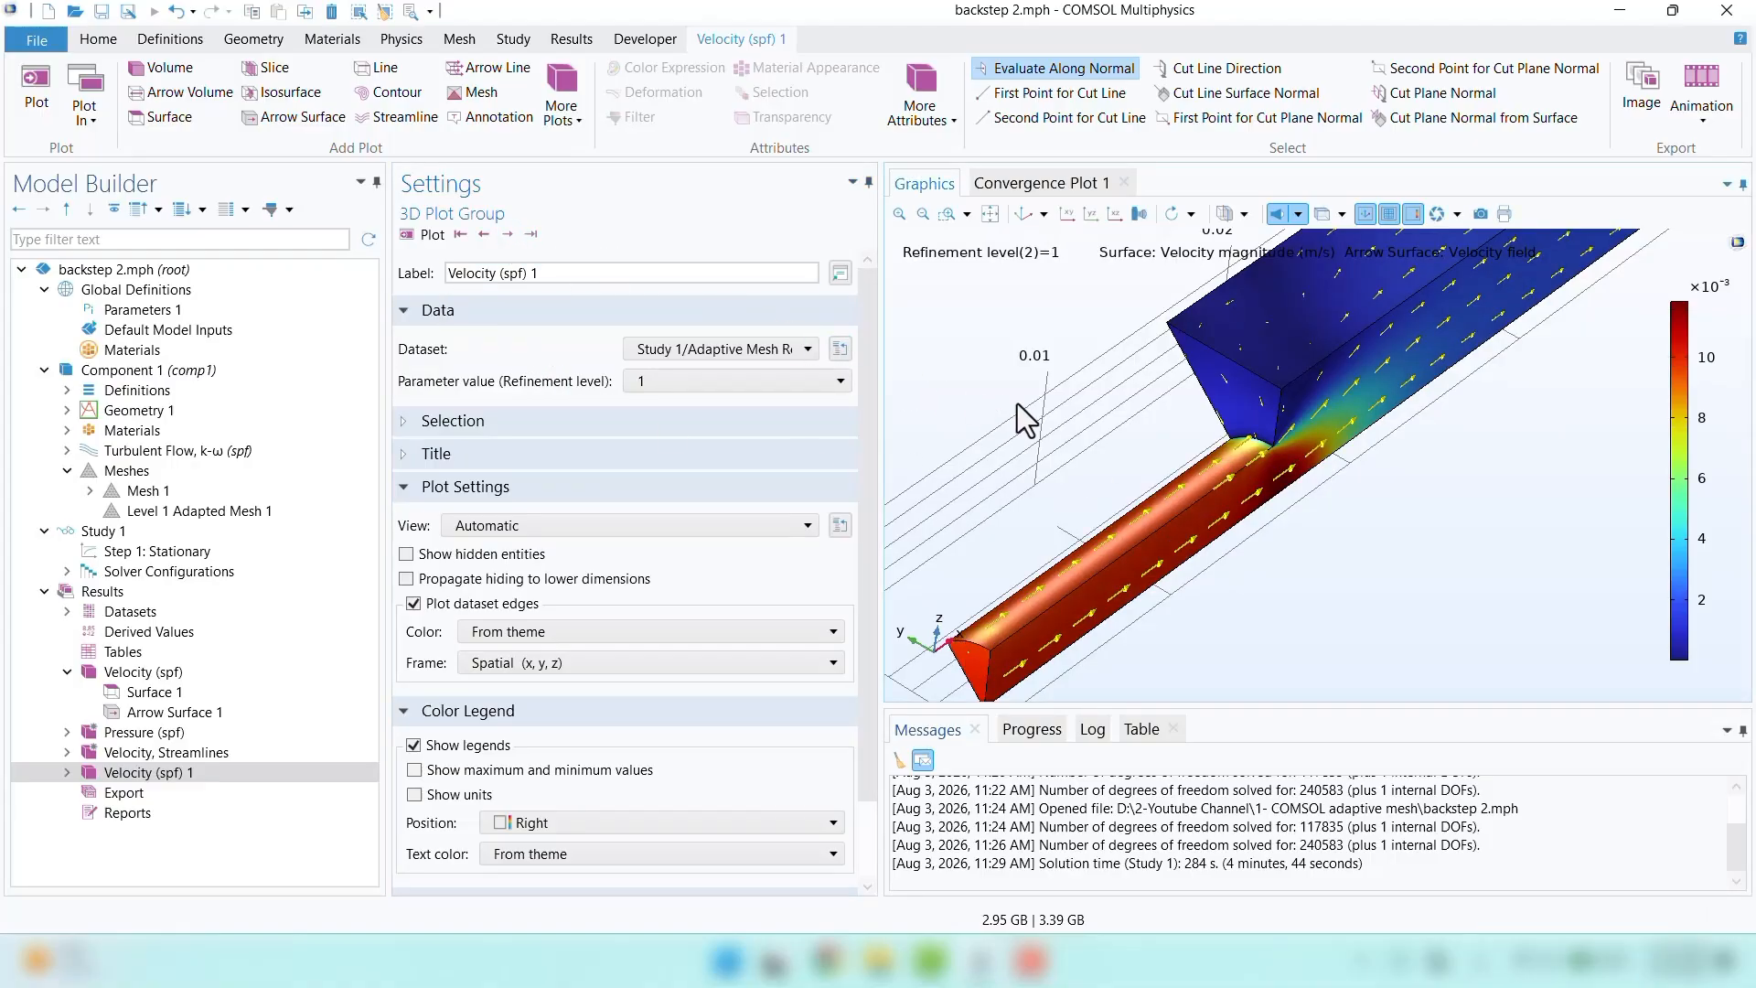
{"action": "left_click_drag", "start_coordinate": [1017, 403], "coordinate": [996, 370]}
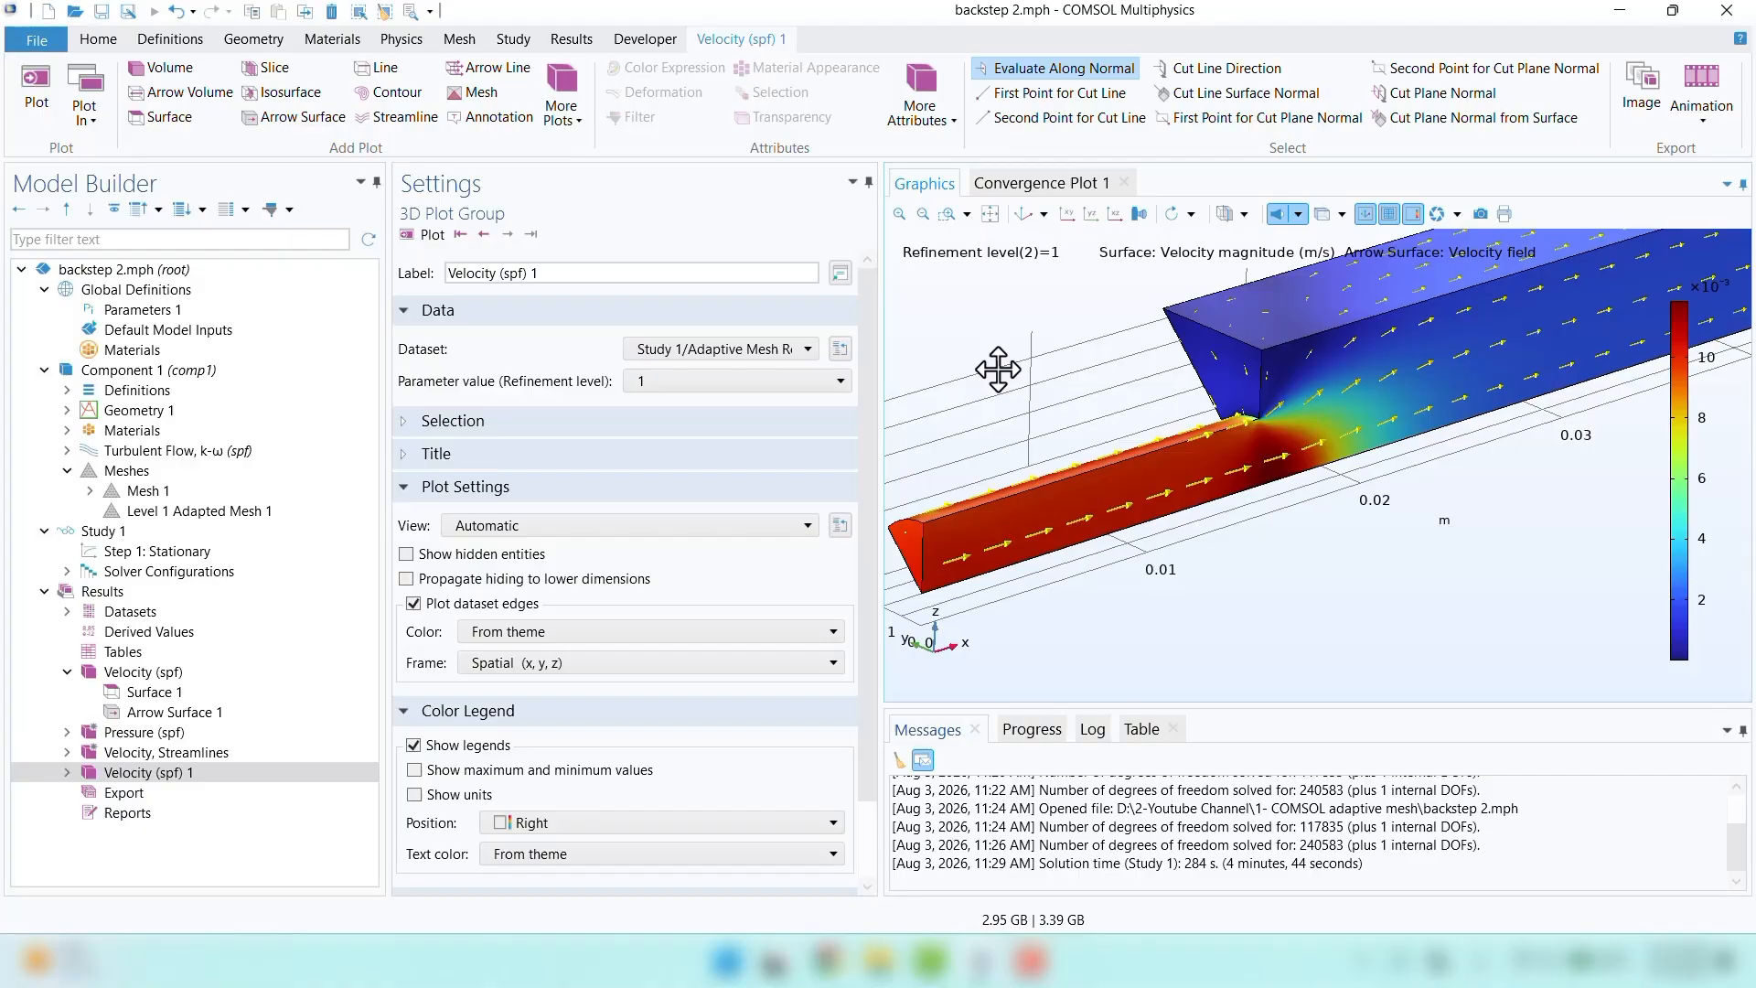
{"action": "left_click", "coordinate": [1022, 214]}
Review the error estimate and adaptation method options in the Stationary step's adaptation settings without changing the selections
{"action": "left_click", "coordinate": [190, 551]}
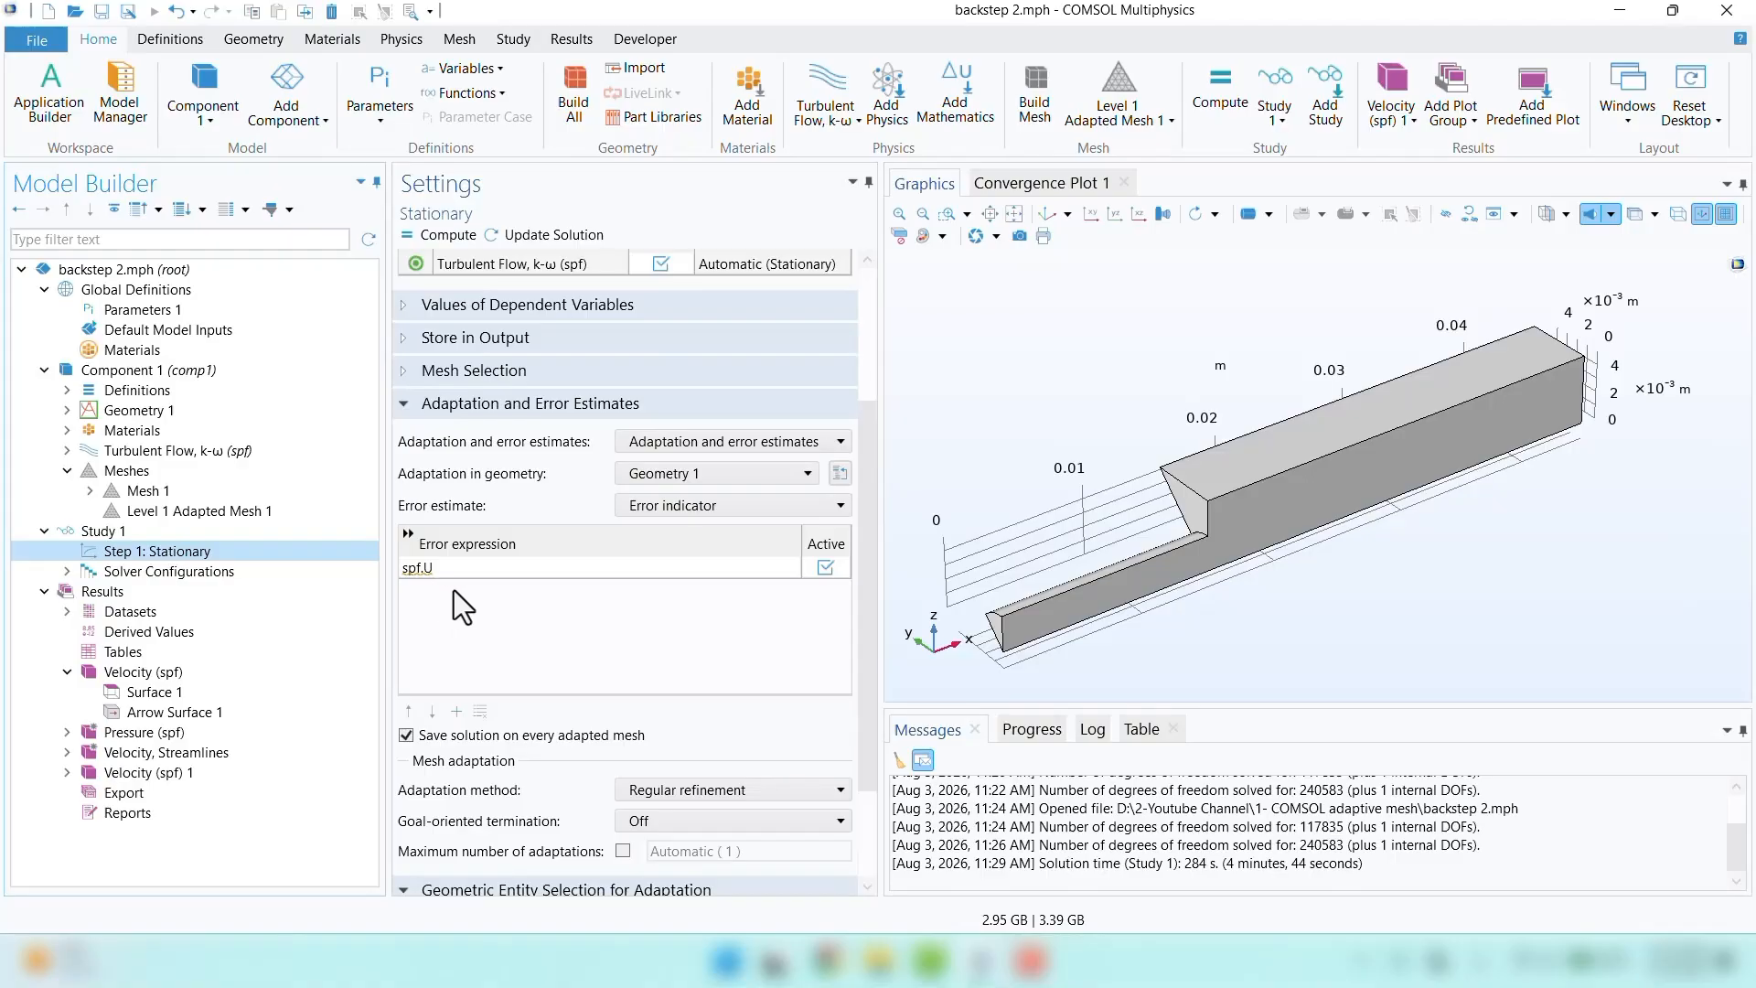
{"action": "left_click", "coordinate": [672, 511]}
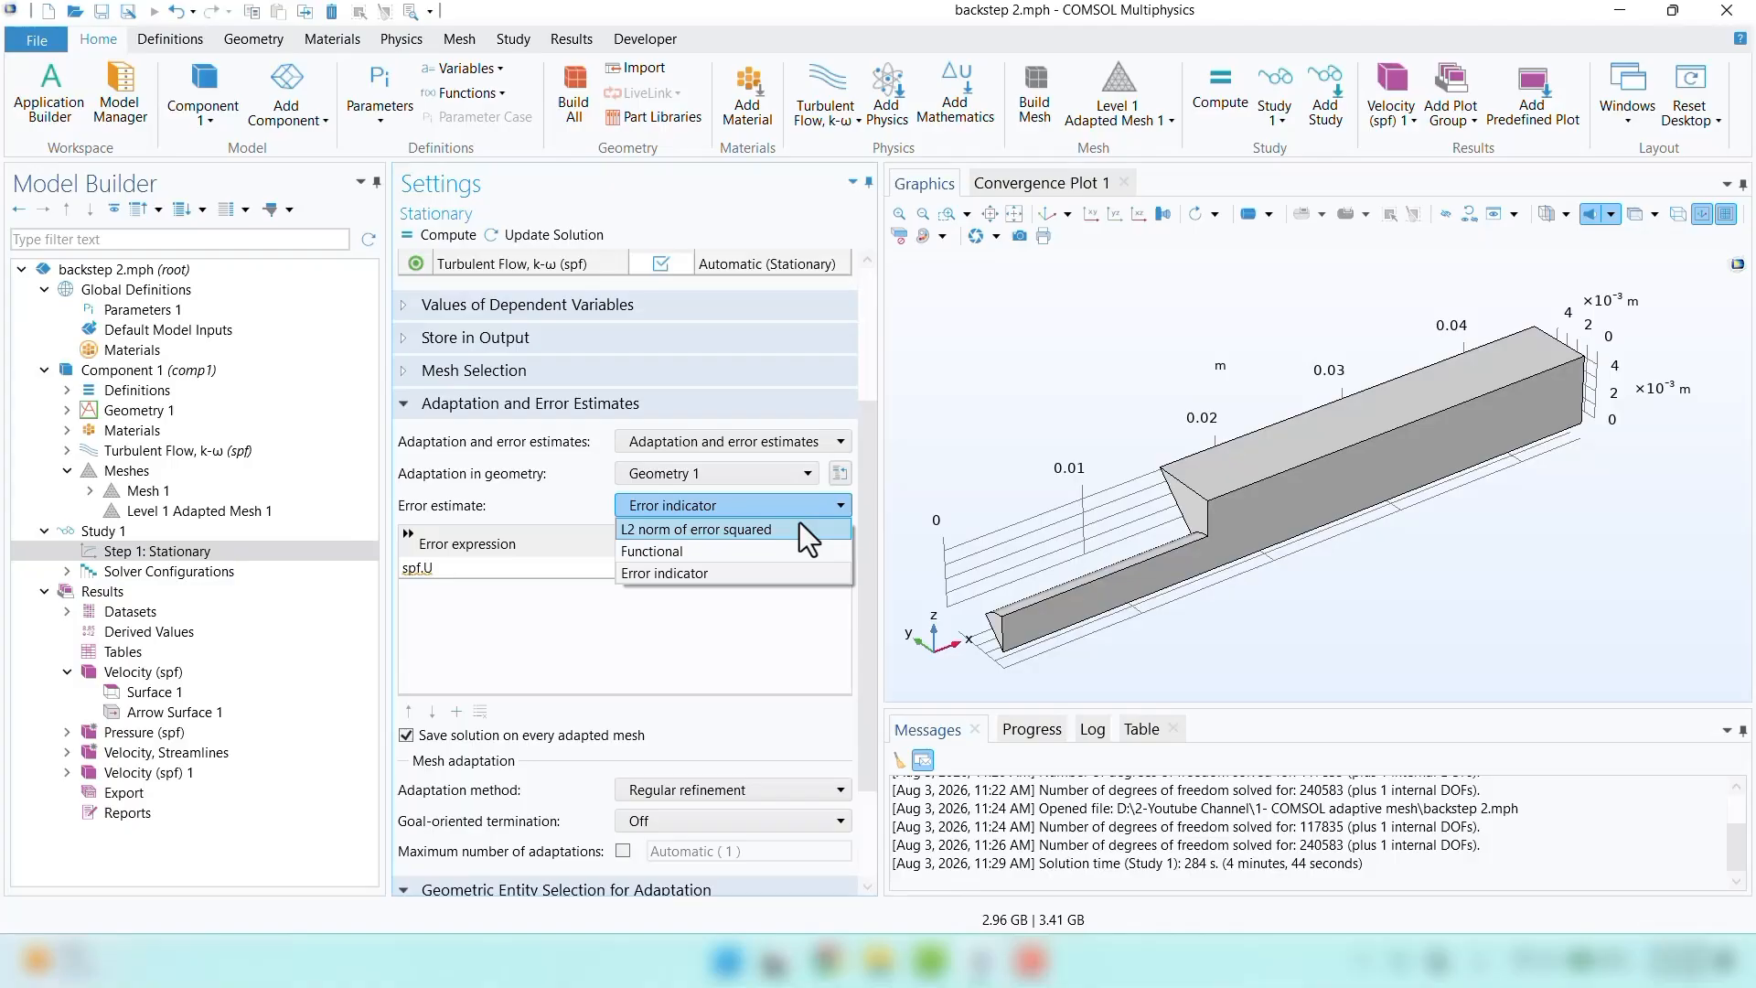
{"action": "left_click", "coordinate": [530, 634]}
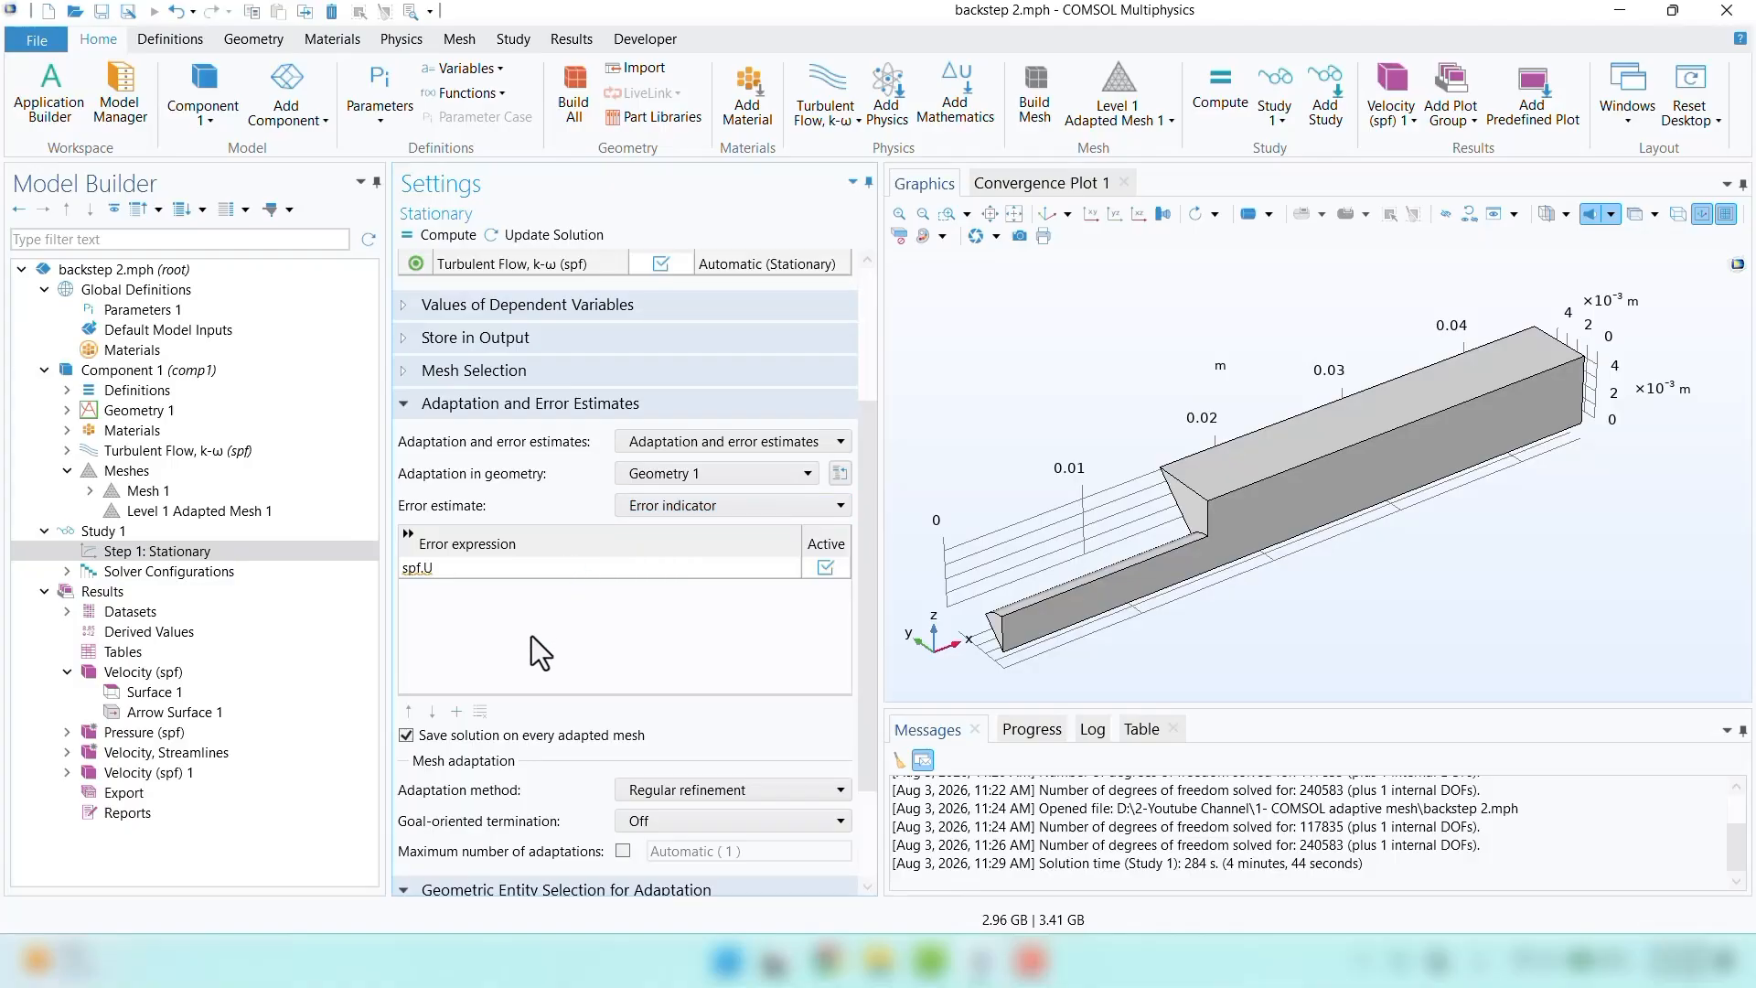
{"action": "scroll", "coordinate": [534, 627], "scroll_direction": "down", "scroll_amount": 1}
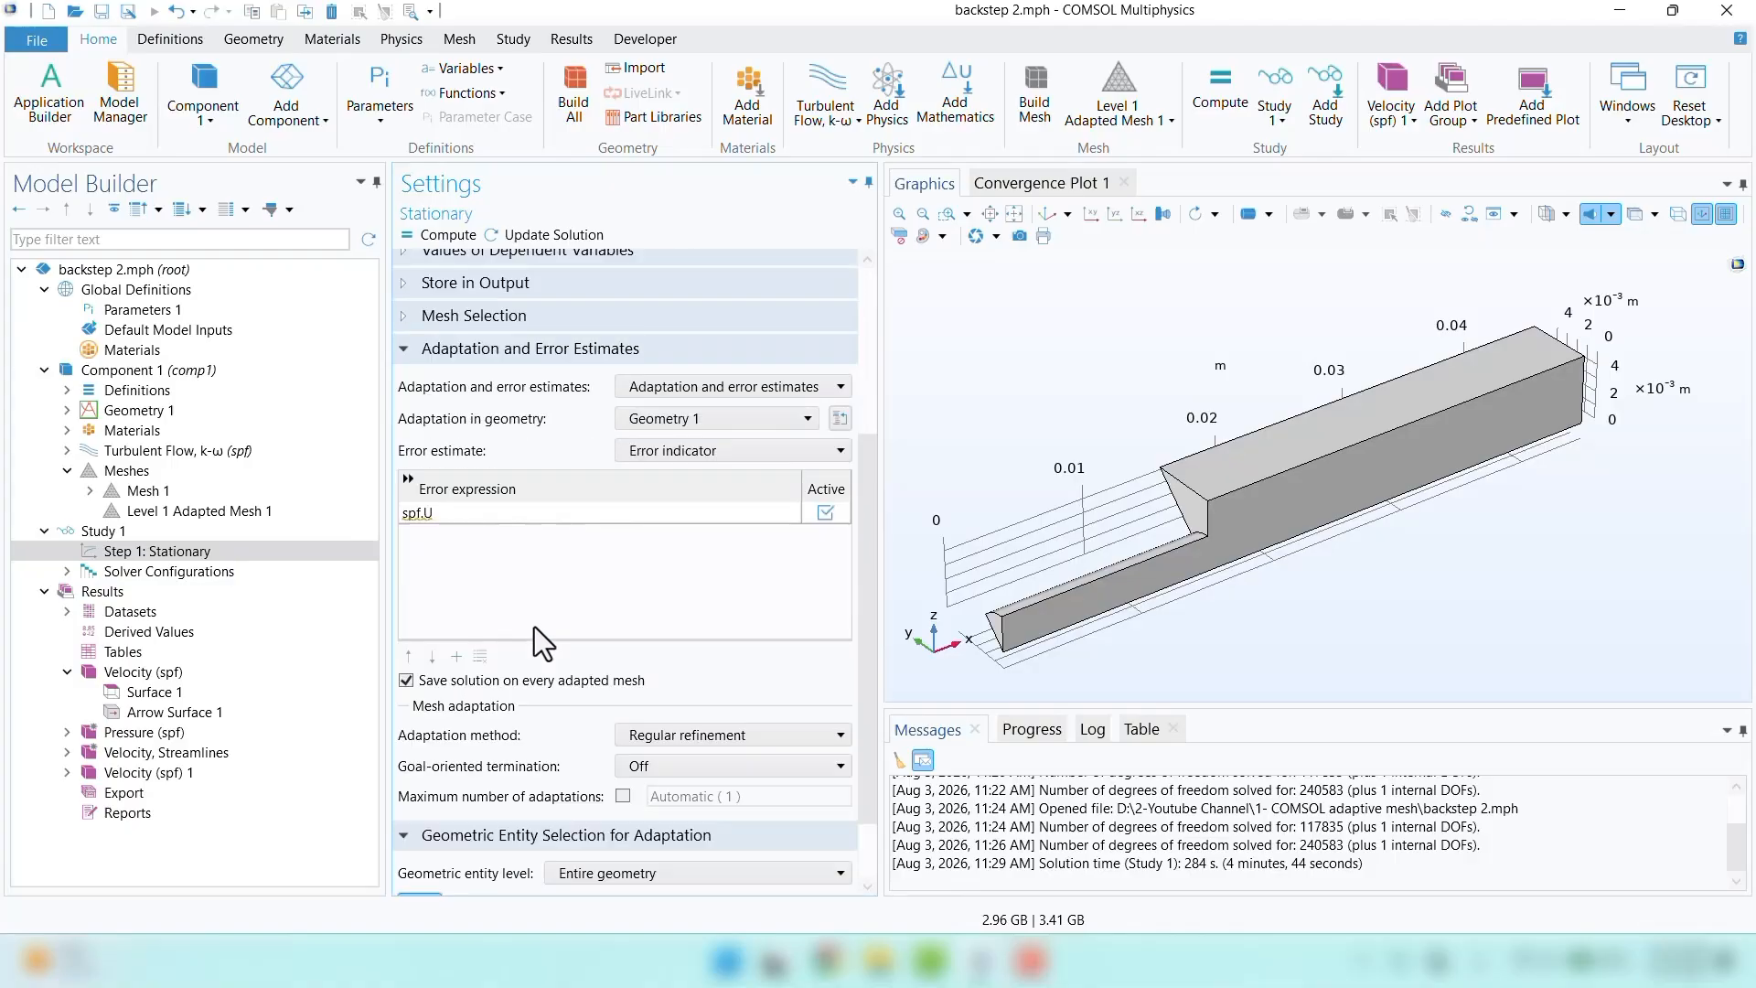
{"action": "left_click", "coordinate": [629, 741]}
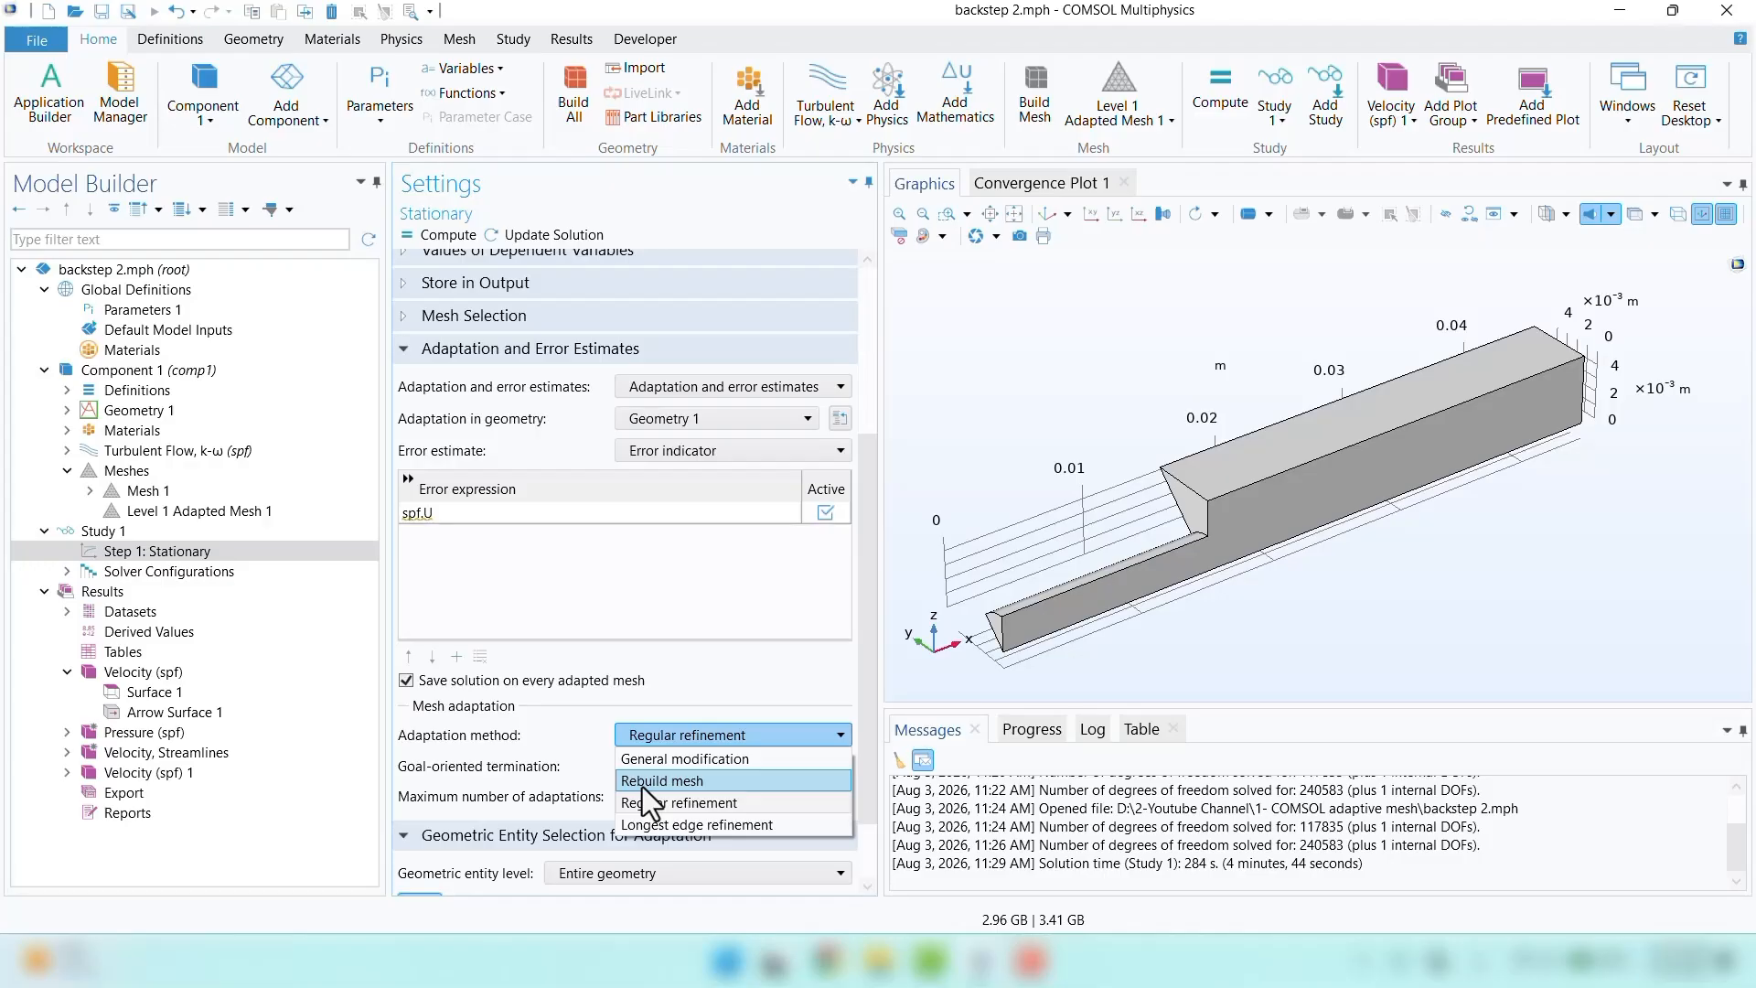
{"action": "left_click", "coordinate": [715, 607]}
{"action": "left_click", "coordinate": [1043, 213]}
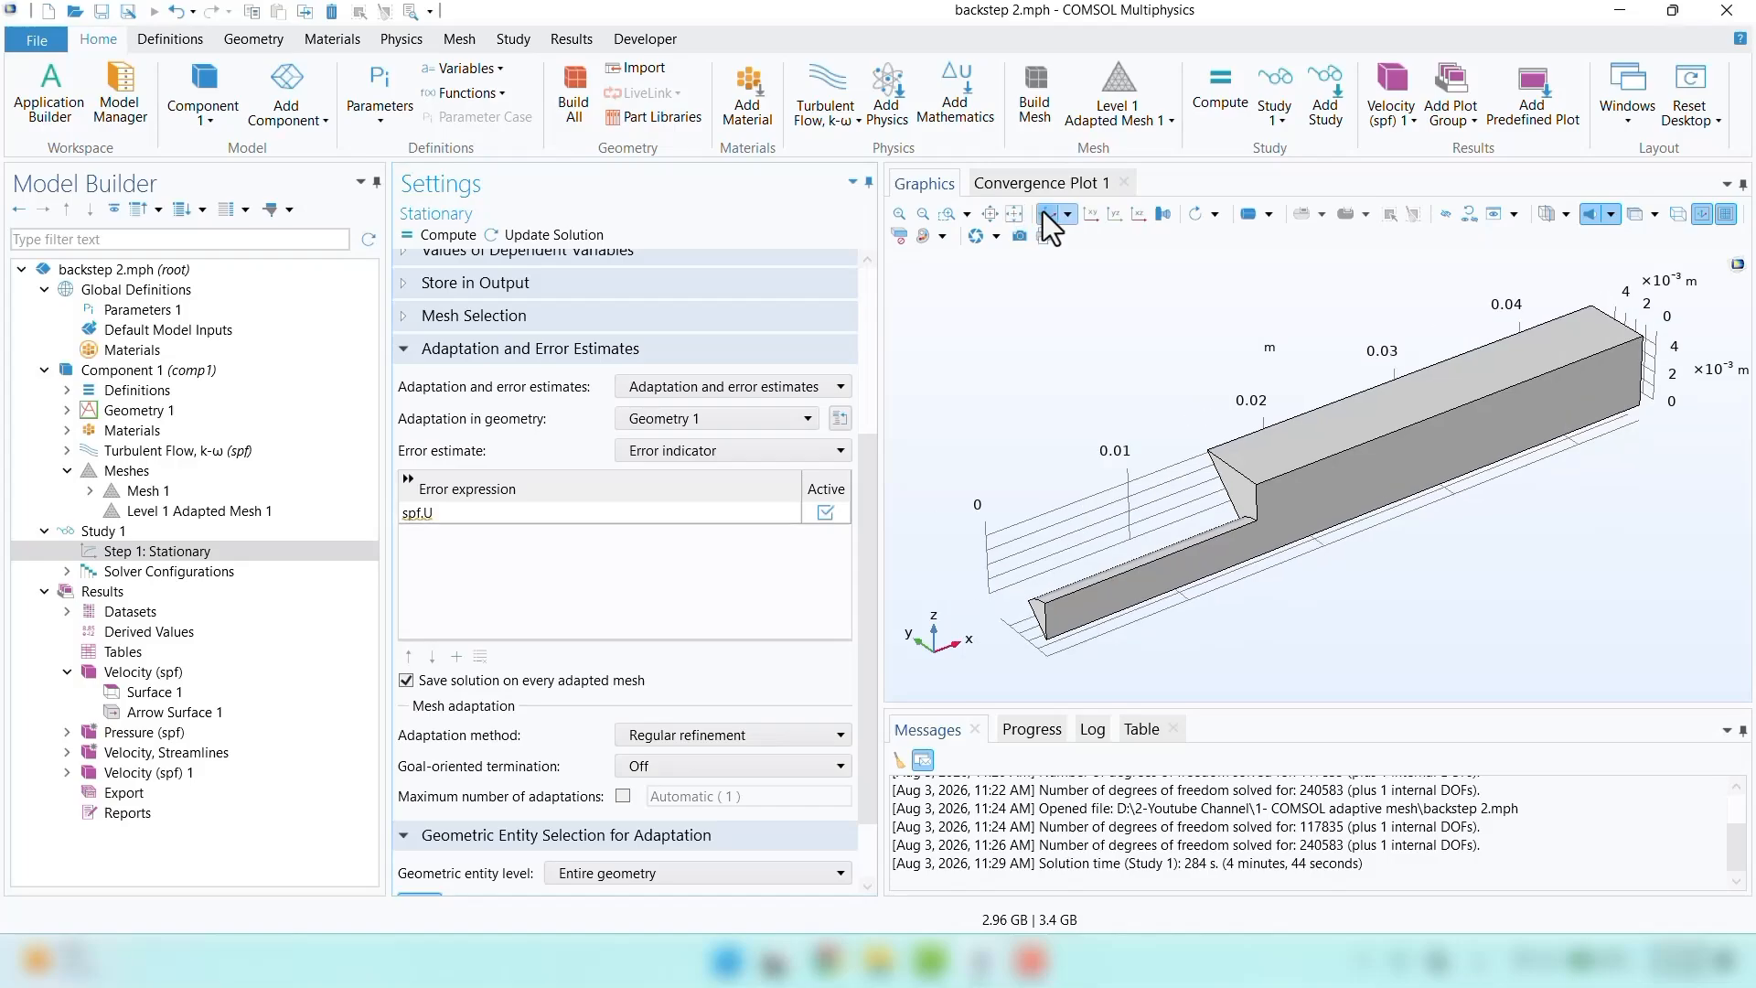